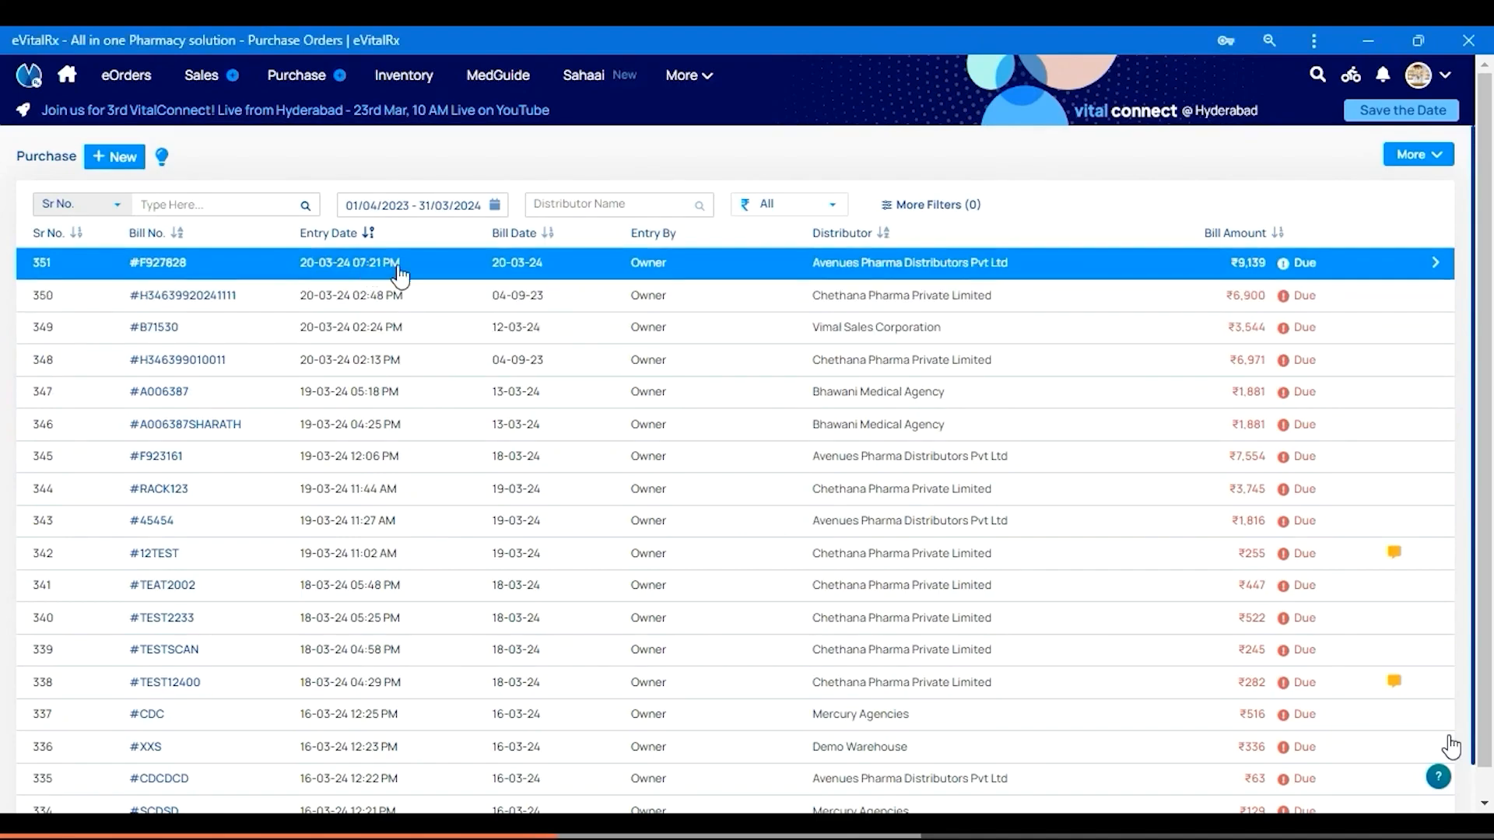
Start a return for both Amaryl 2mg Tablet rows of bill F927828
{"action": "left_click", "coordinate": [396, 267]}
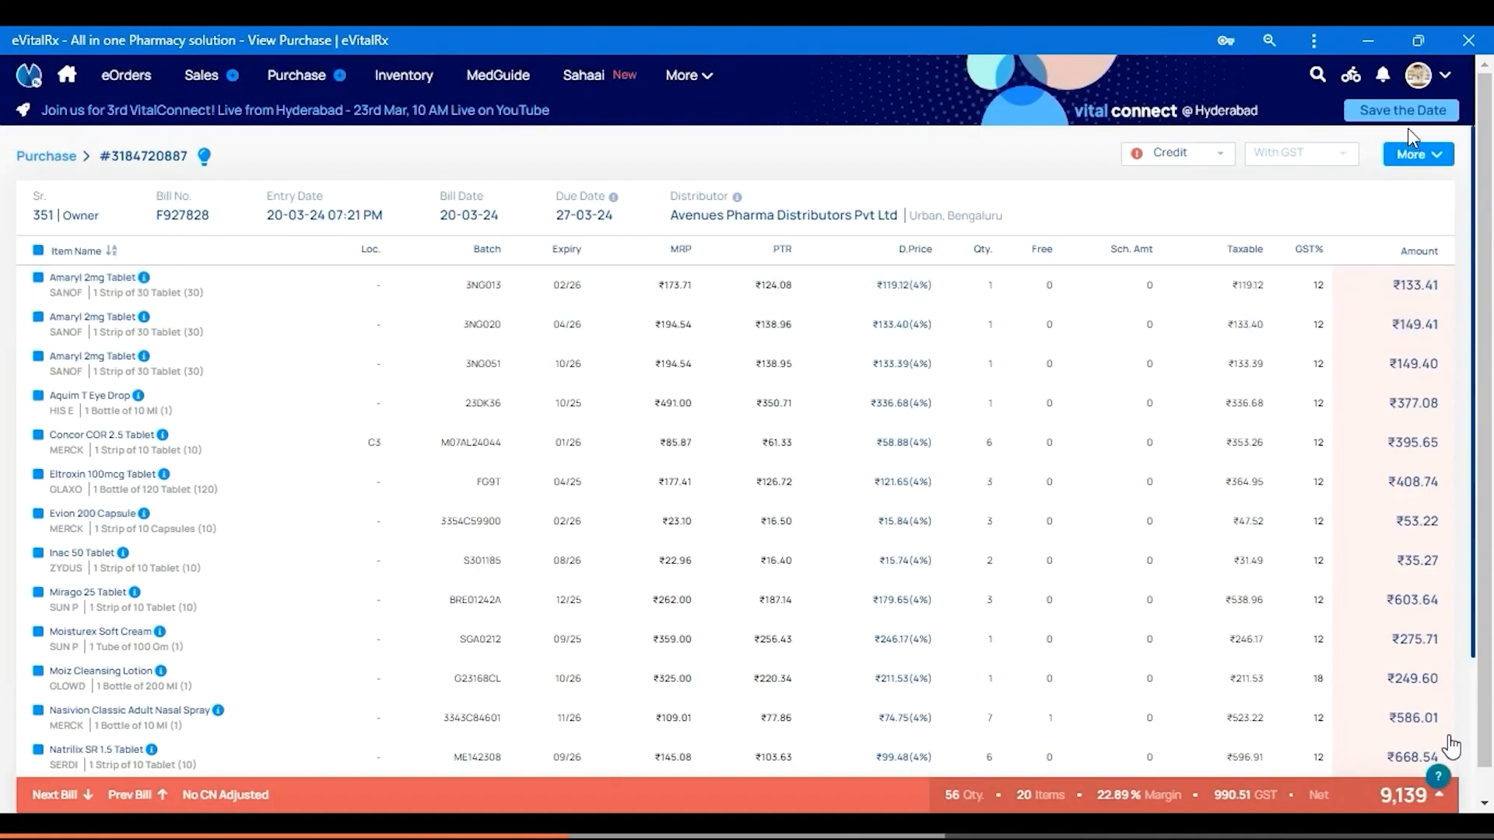
{"action": "left_click", "coordinate": [37, 280]}
{"action": "left_click", "coordinate": [38, 320]}
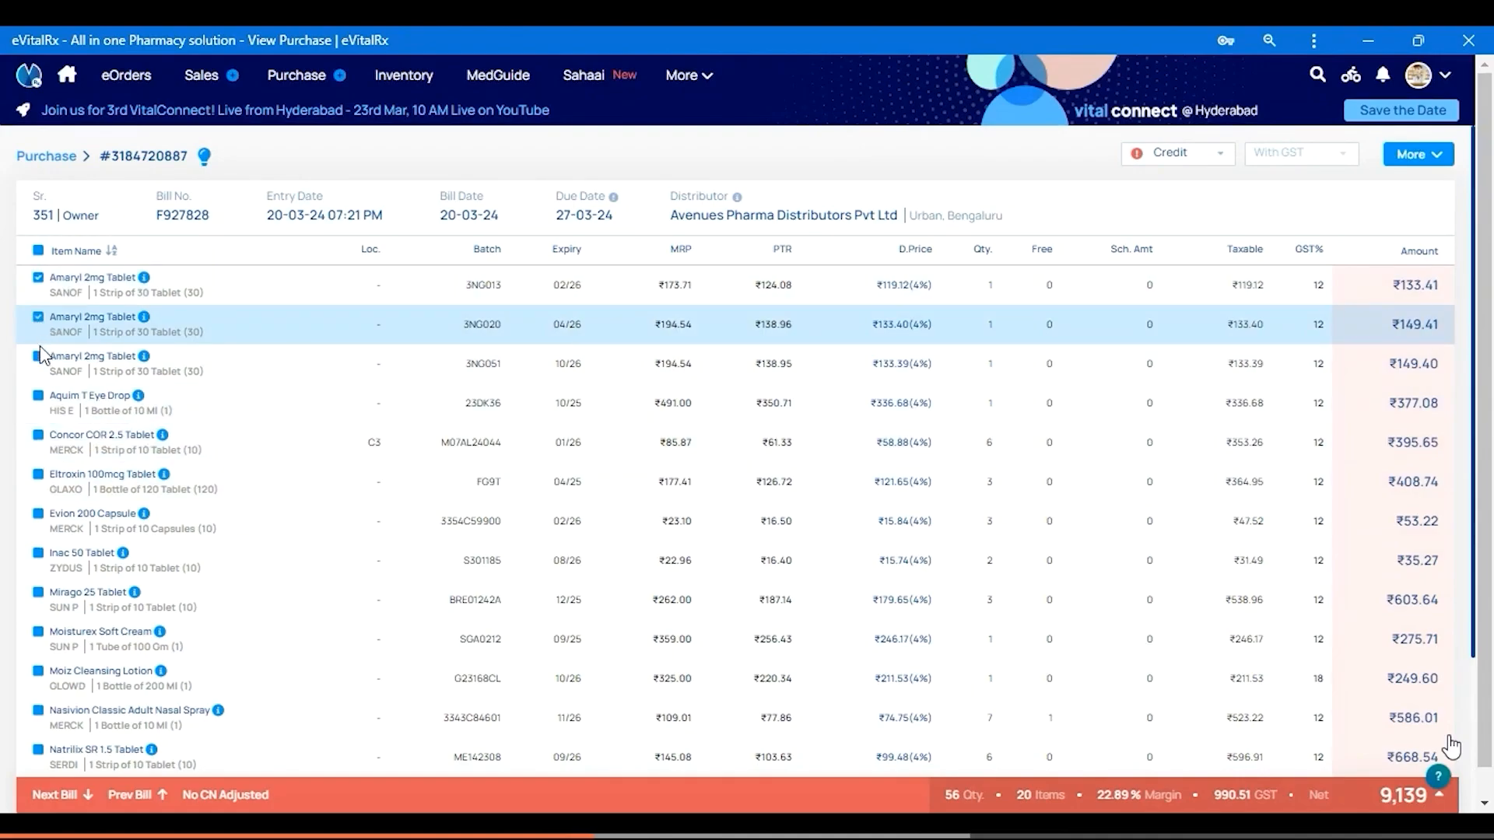
{"action": "left_click", "coordinate": [1436, 166]}
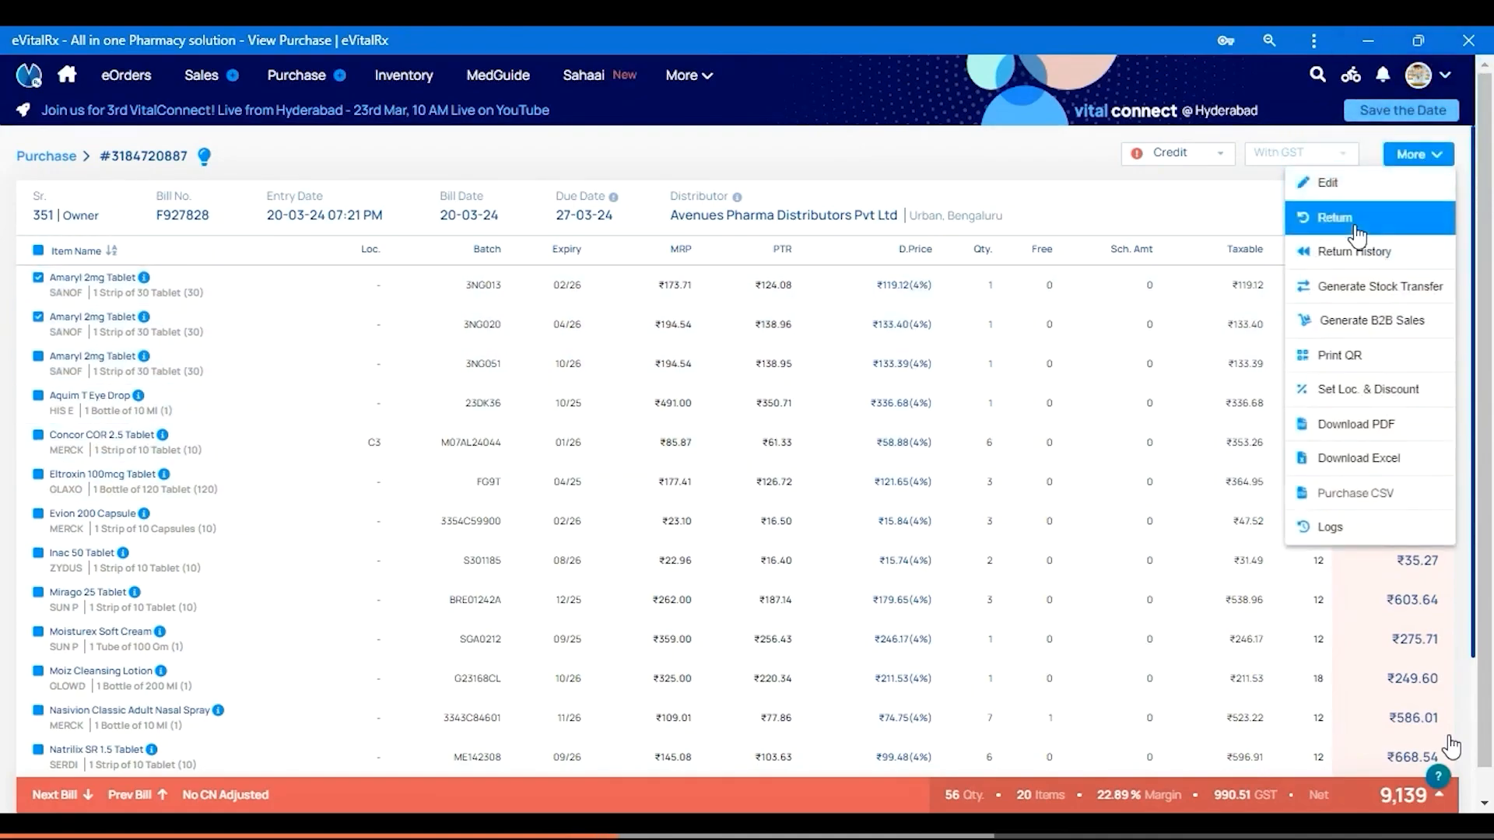
{"action": "left_click", "coordinate": [1357, 235]}
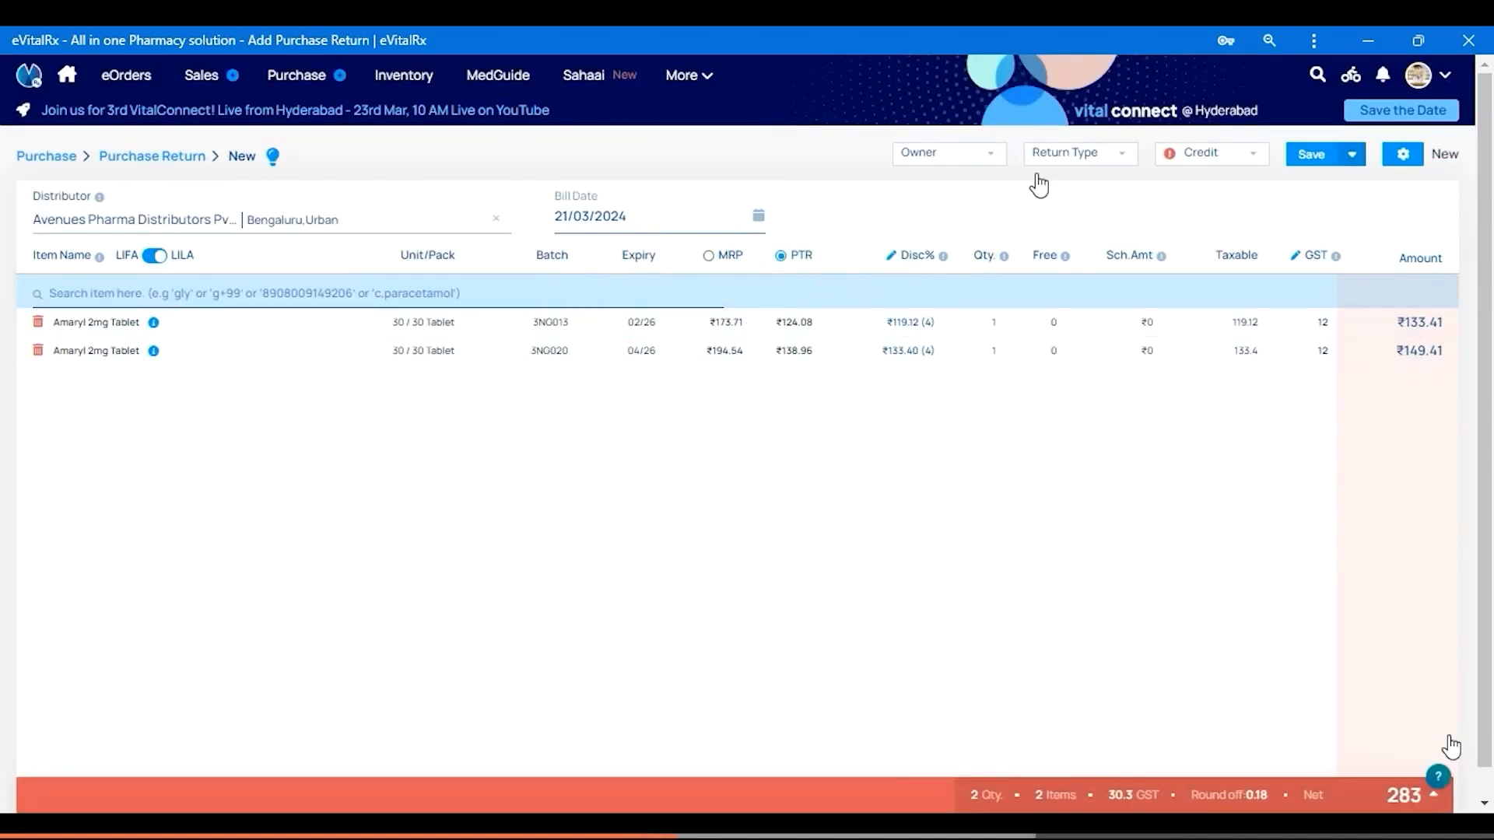
Set Return Type to With GST, keep Credit payment, and save the return
{"action": "left_click", "coordinate": [1079, 160]}
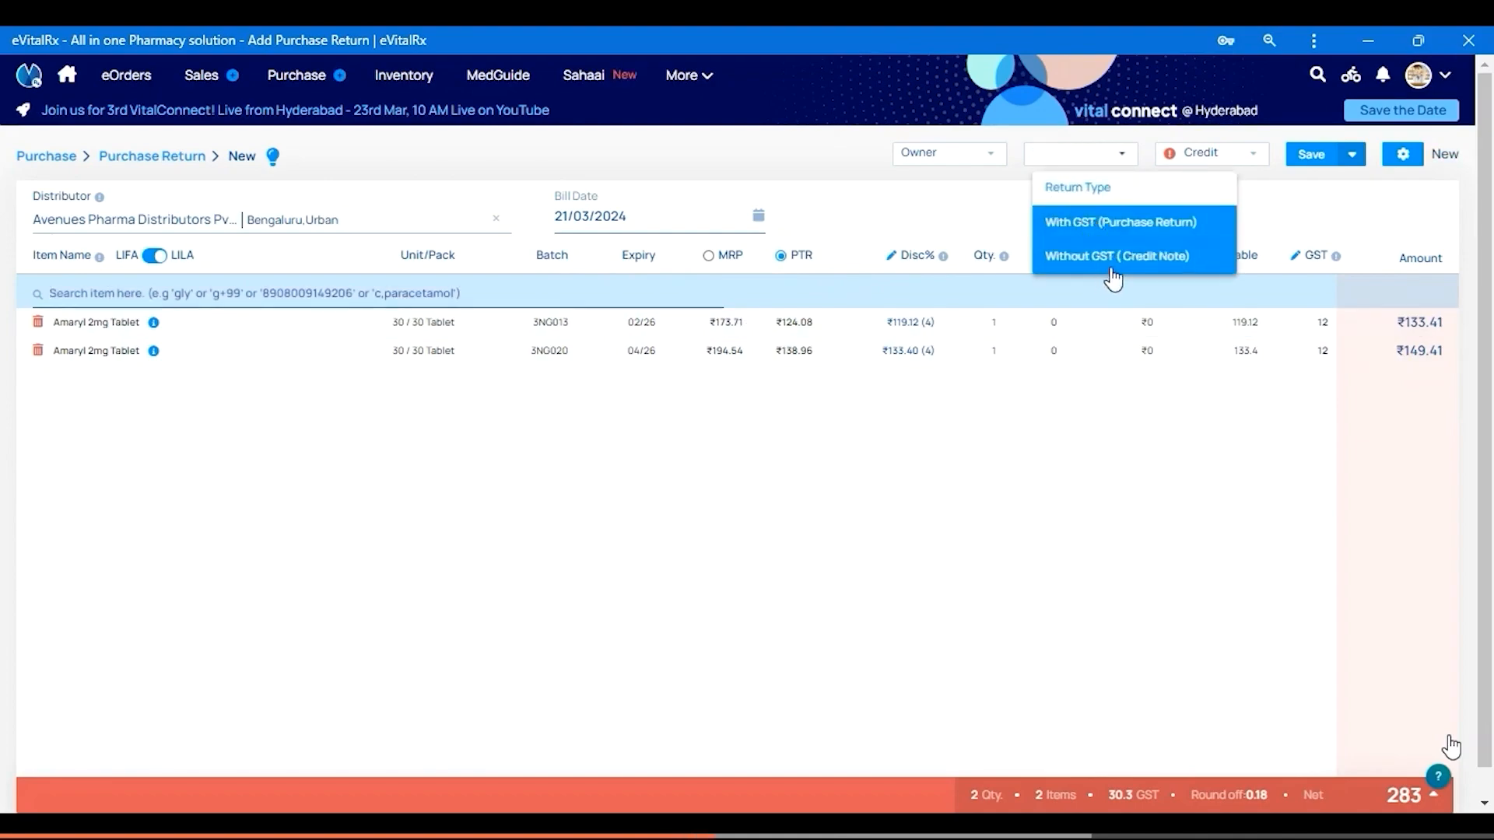
{"action": "left_click", "coordinate": [958, 228]}
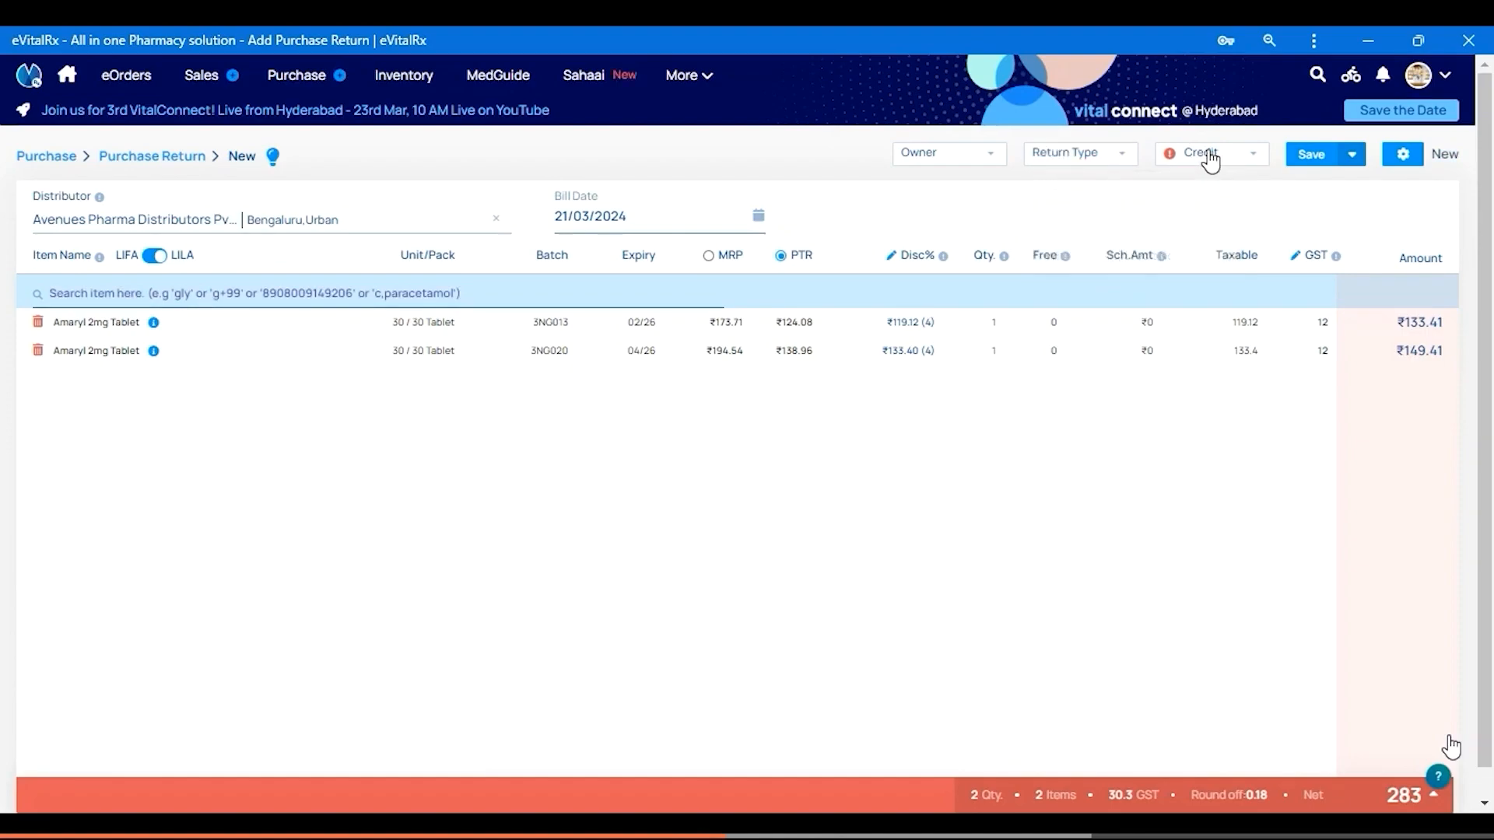
{"action": "left_click", "coordinate": [1090, 160]}
{"action": "left_click", "coordinate": [1100, 221]}
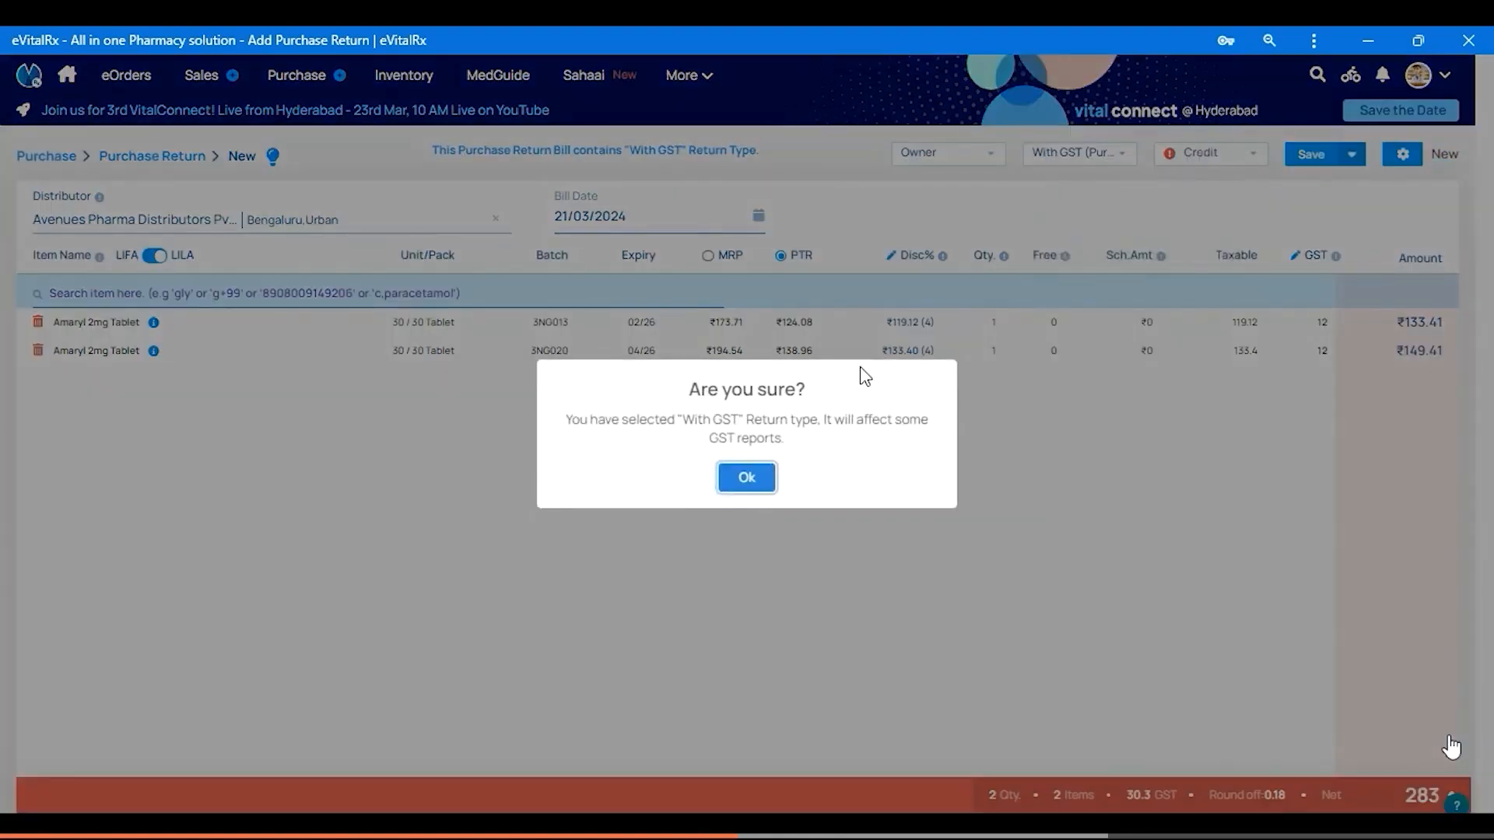
{"action": "left_click", "coordinate": [762, 479]}
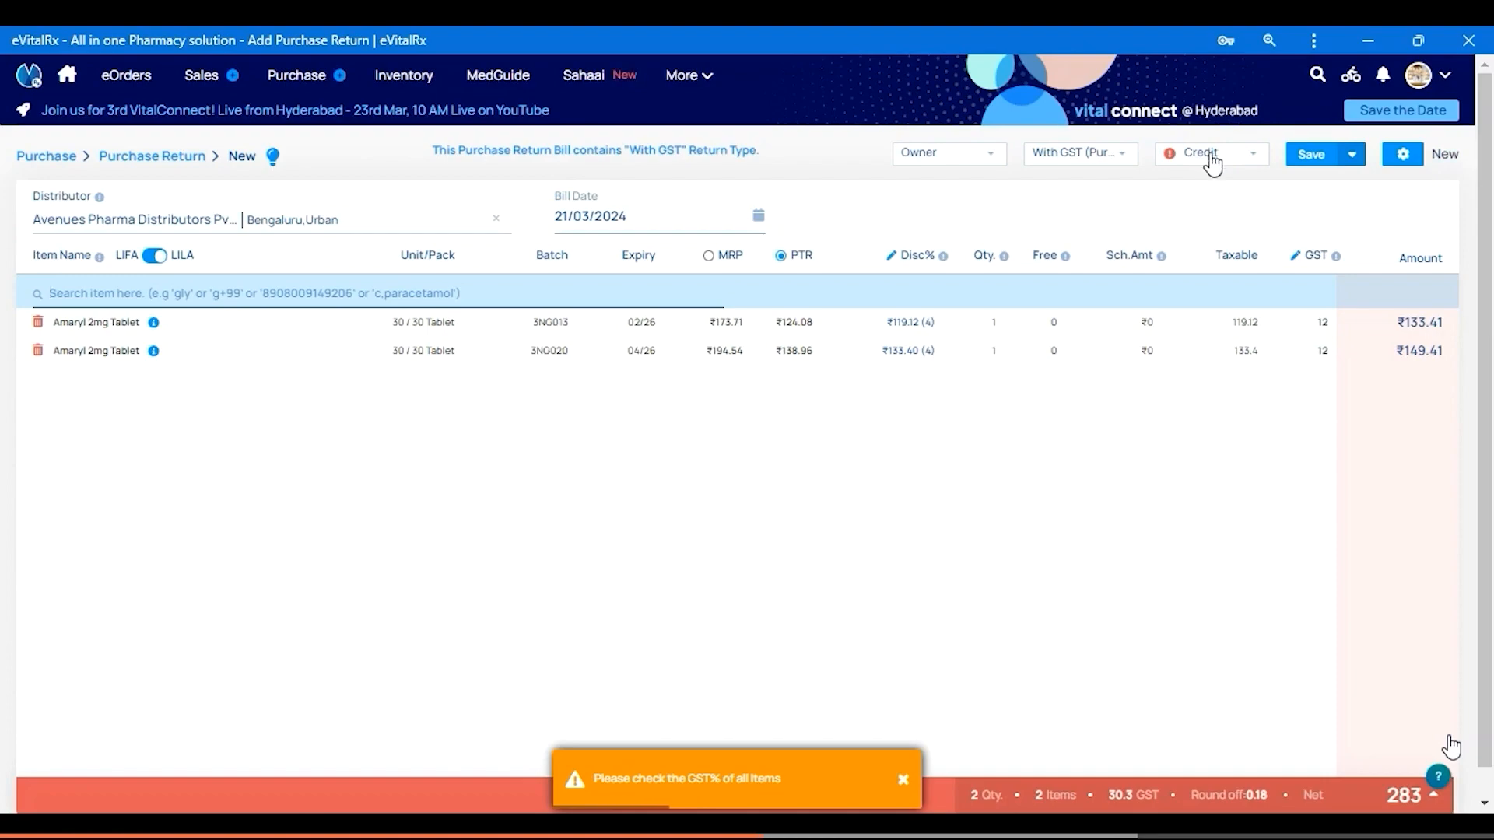
{"action": "left_click", "coordinate": [1206, 160]}
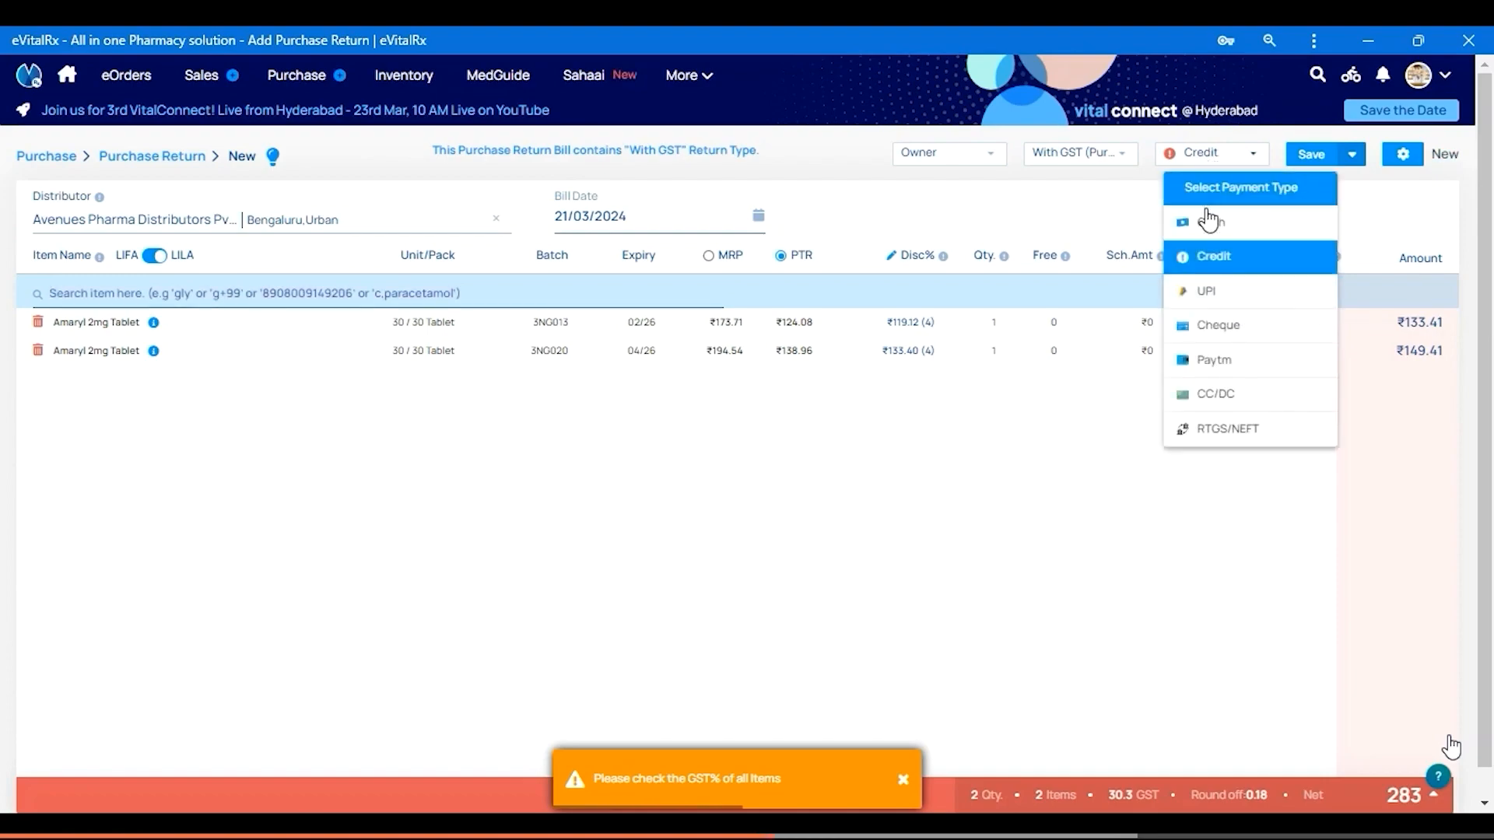
{"action": "left_click", "coordinate": [1099, 200]}
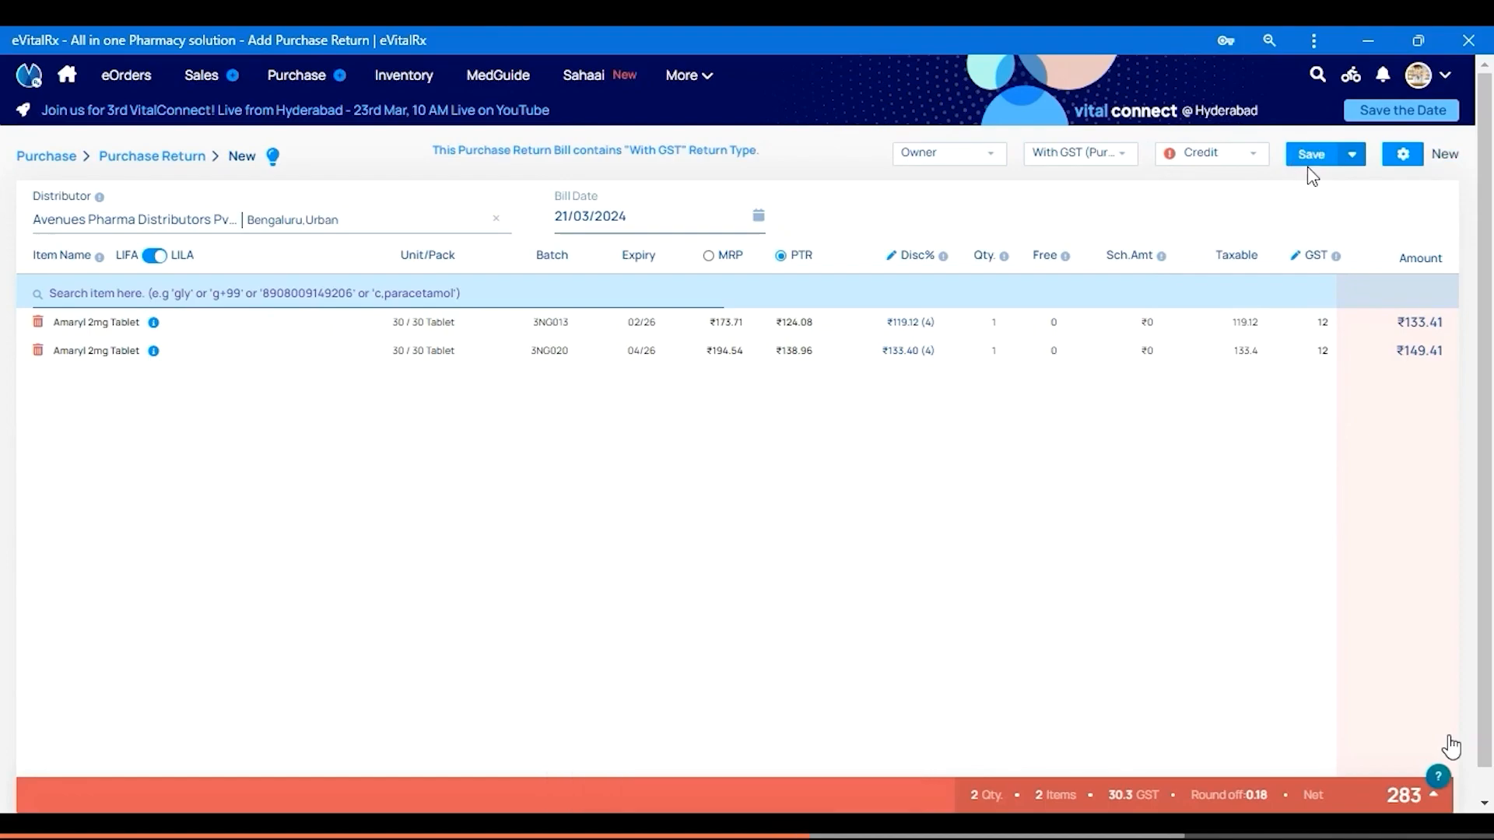
{"action": "left_click", "coordinate": [1312, 155]}
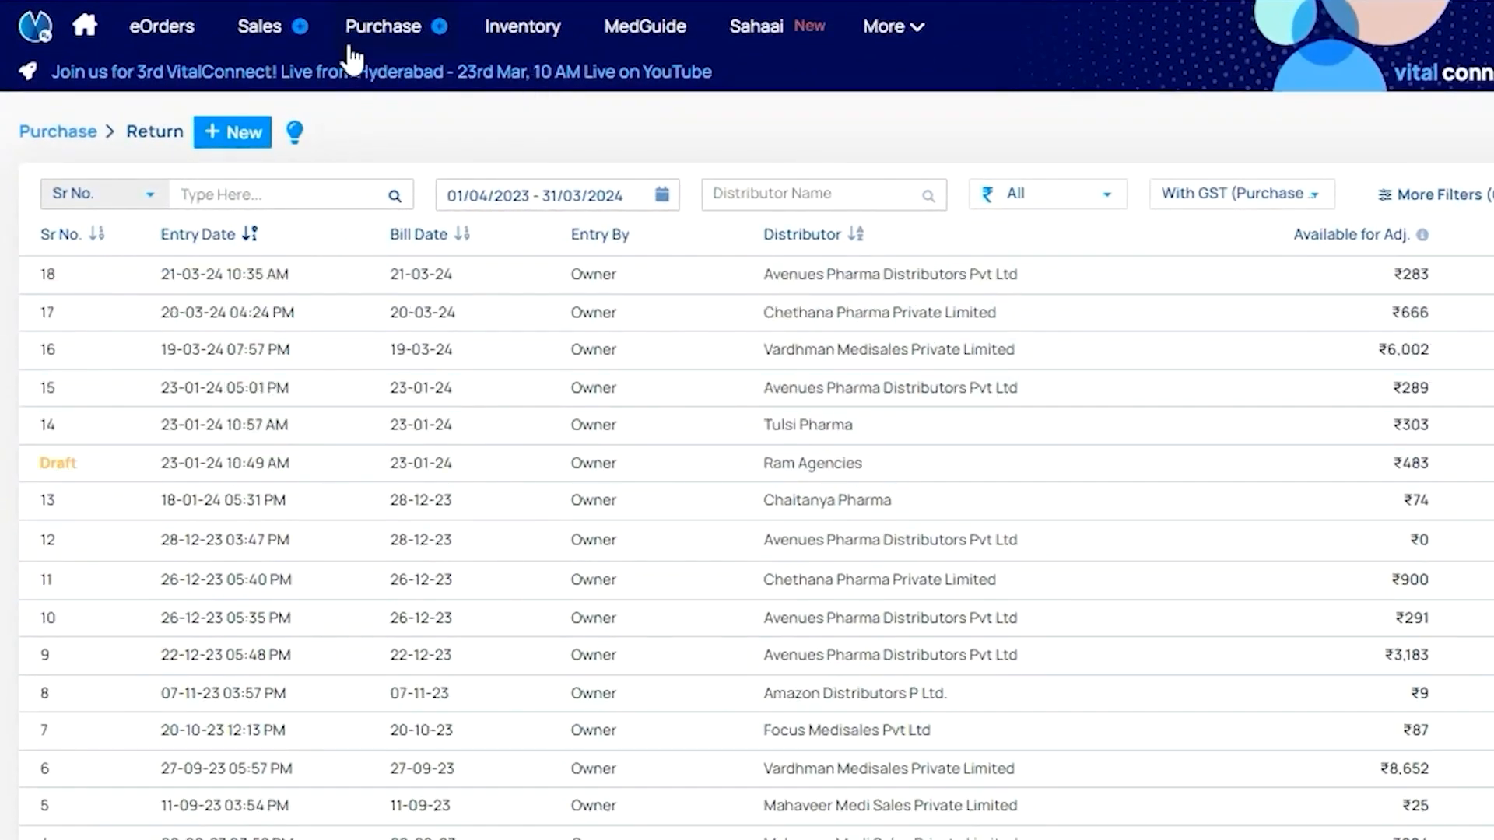
Start a new purchase return to Chethana Pharma Private Limited containing Dolocold Tablet
{"action": "mouse_move", "coordinate": [353, 52]}
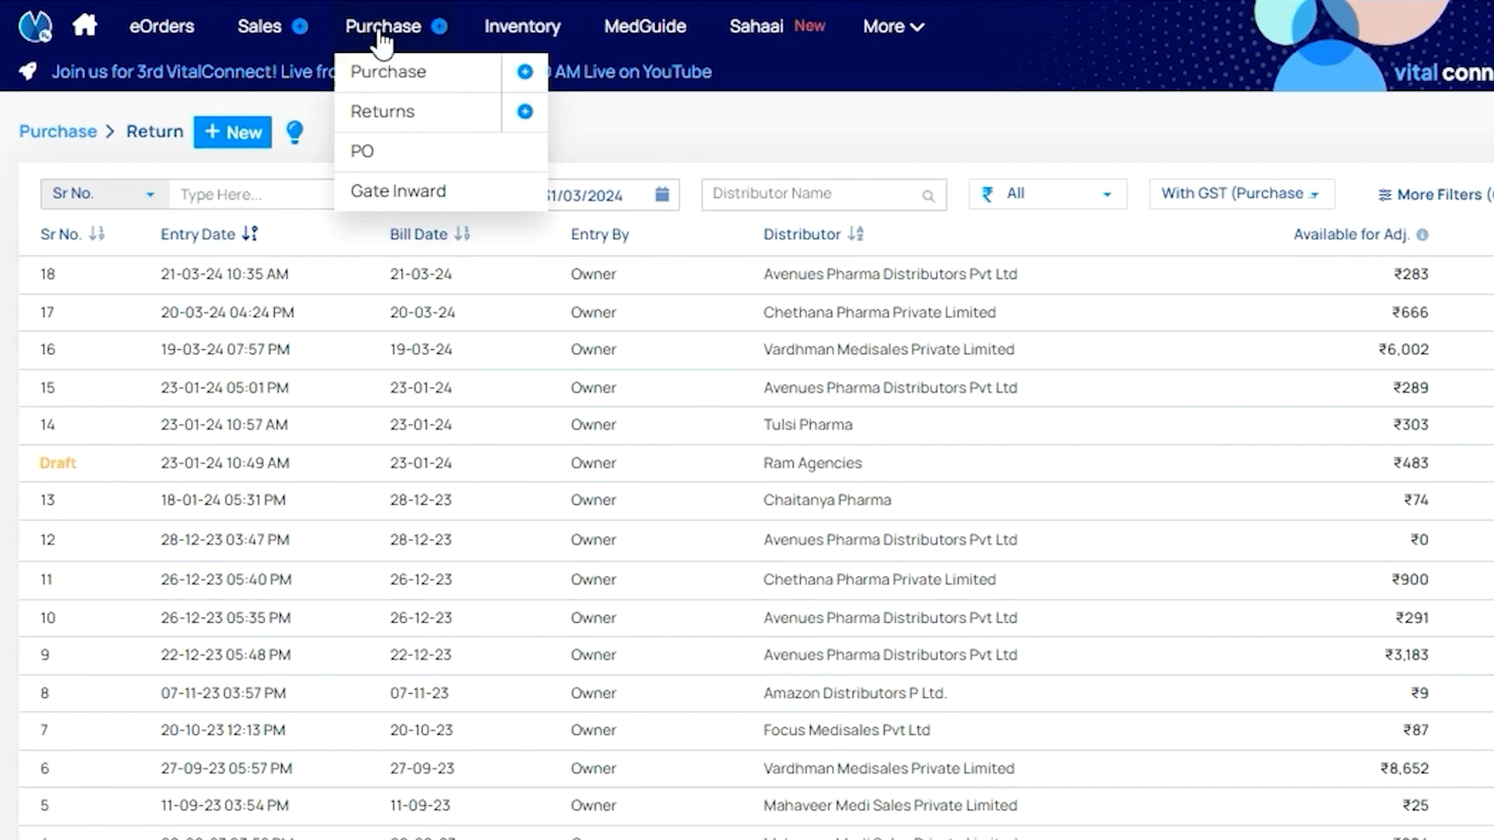
{"action": "left_click", "coordinate": [525, 118]}
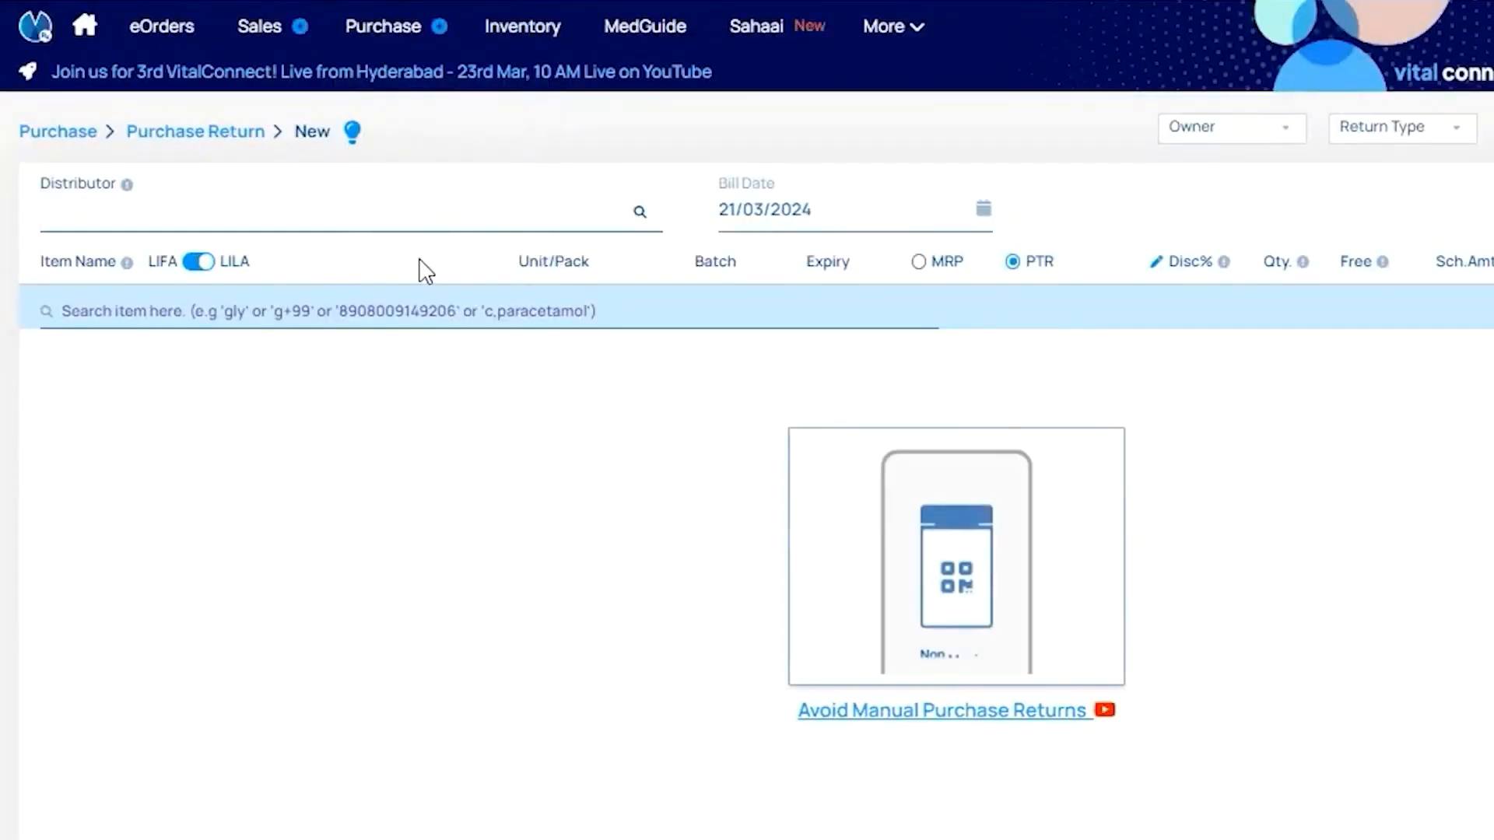
{"action": "type", "text": "C"}
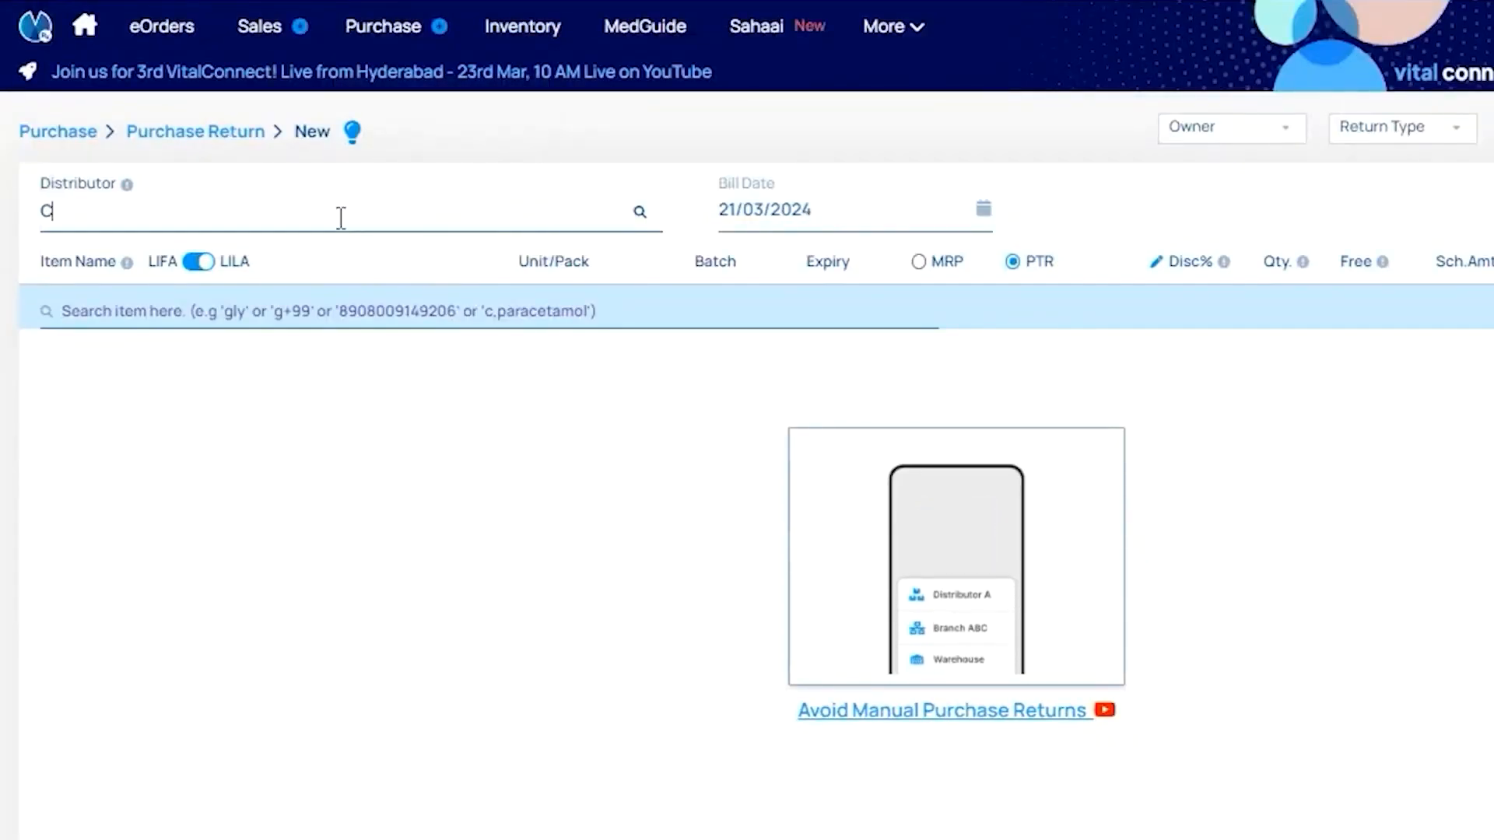
{"action": "type", "text": "hethan"}
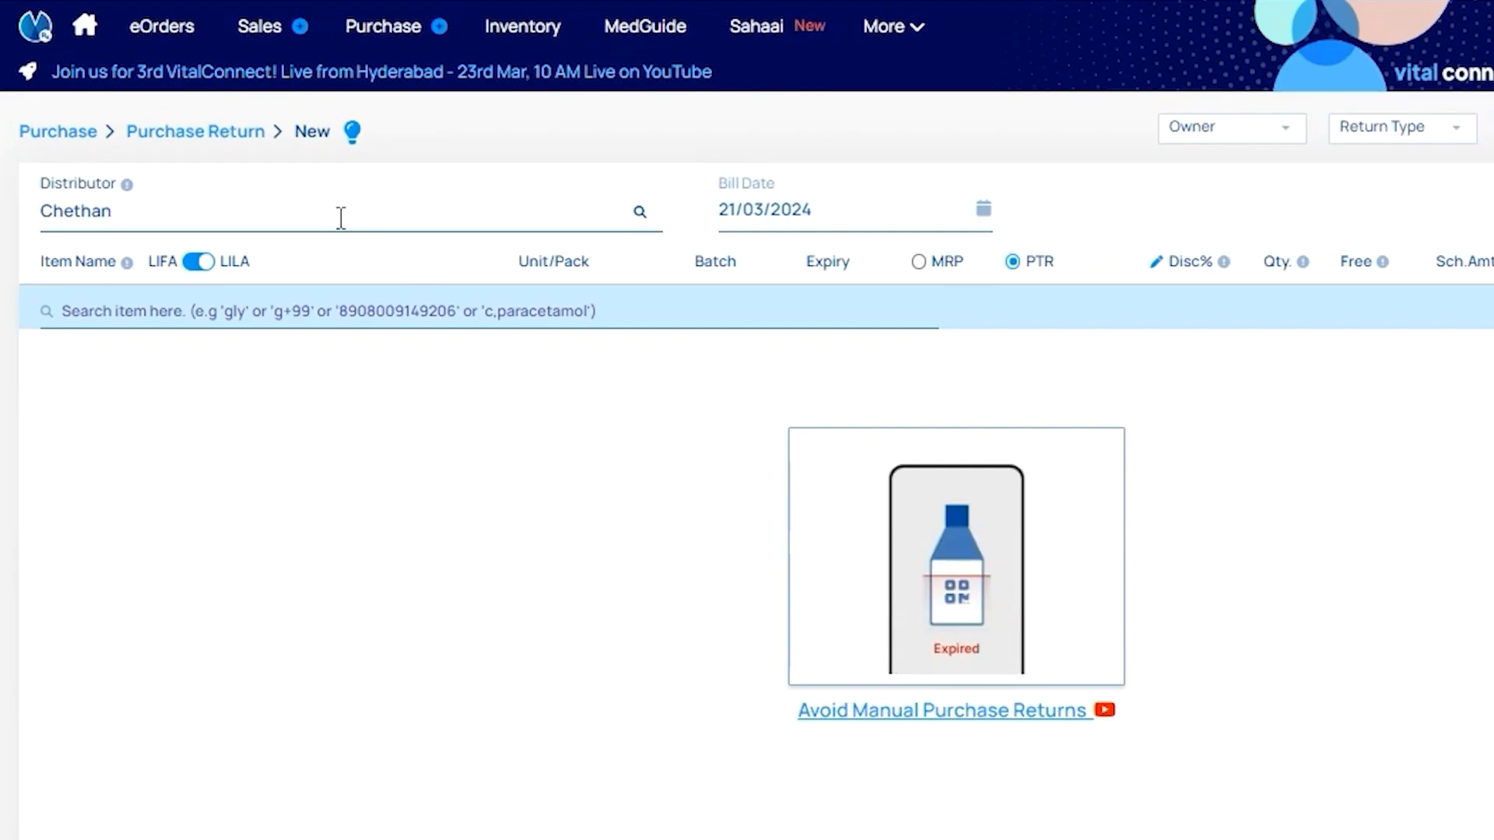
{"action": "key", "text": "Return"}
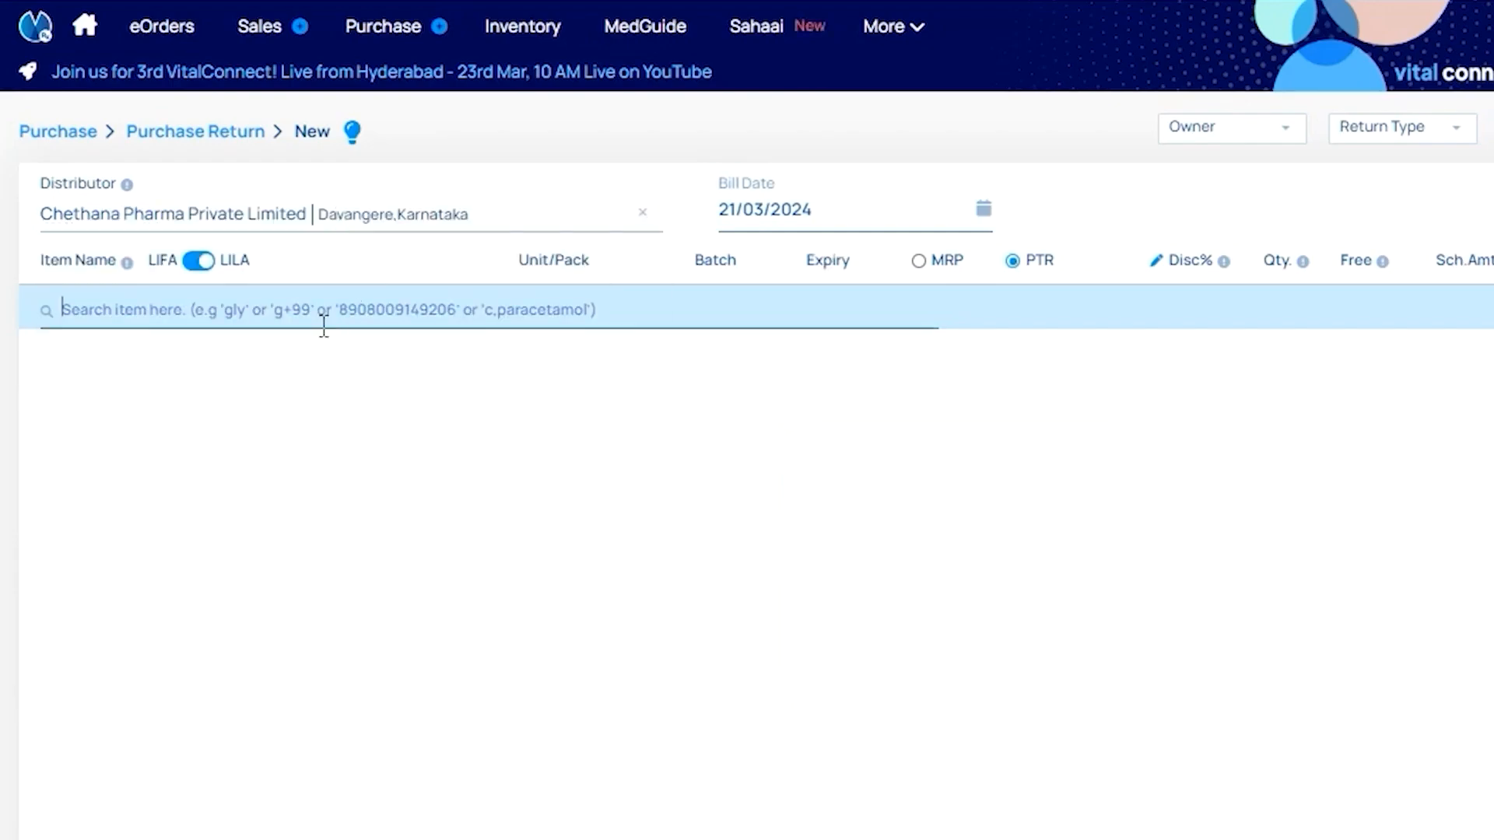
{"action": "type", "text": "Dolo"}
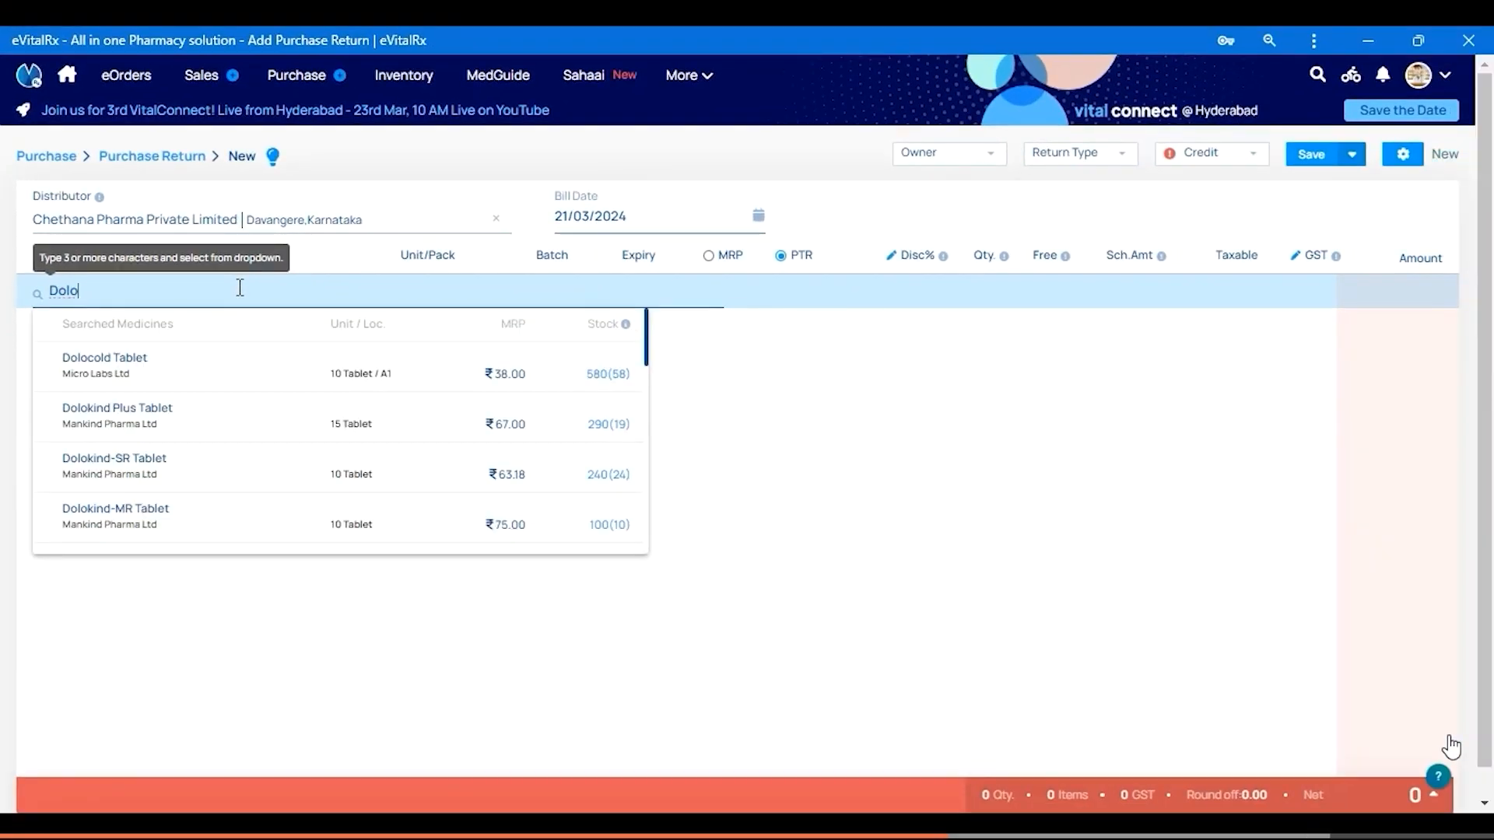
{"action": "key", "text": "Down"}
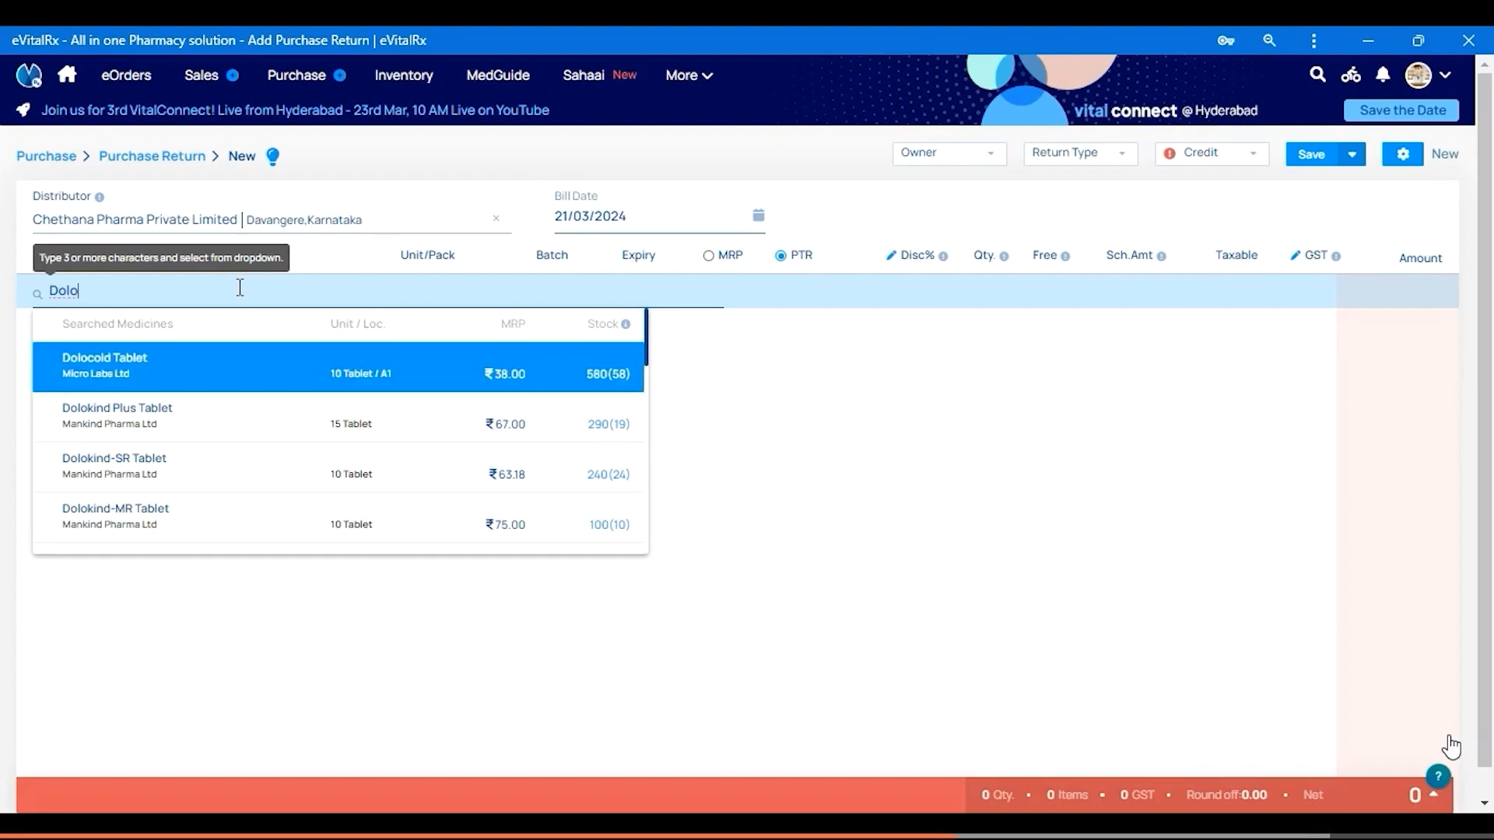
{"action": "key", "text": "Return"}
{"action": "key", "text": "Return"}
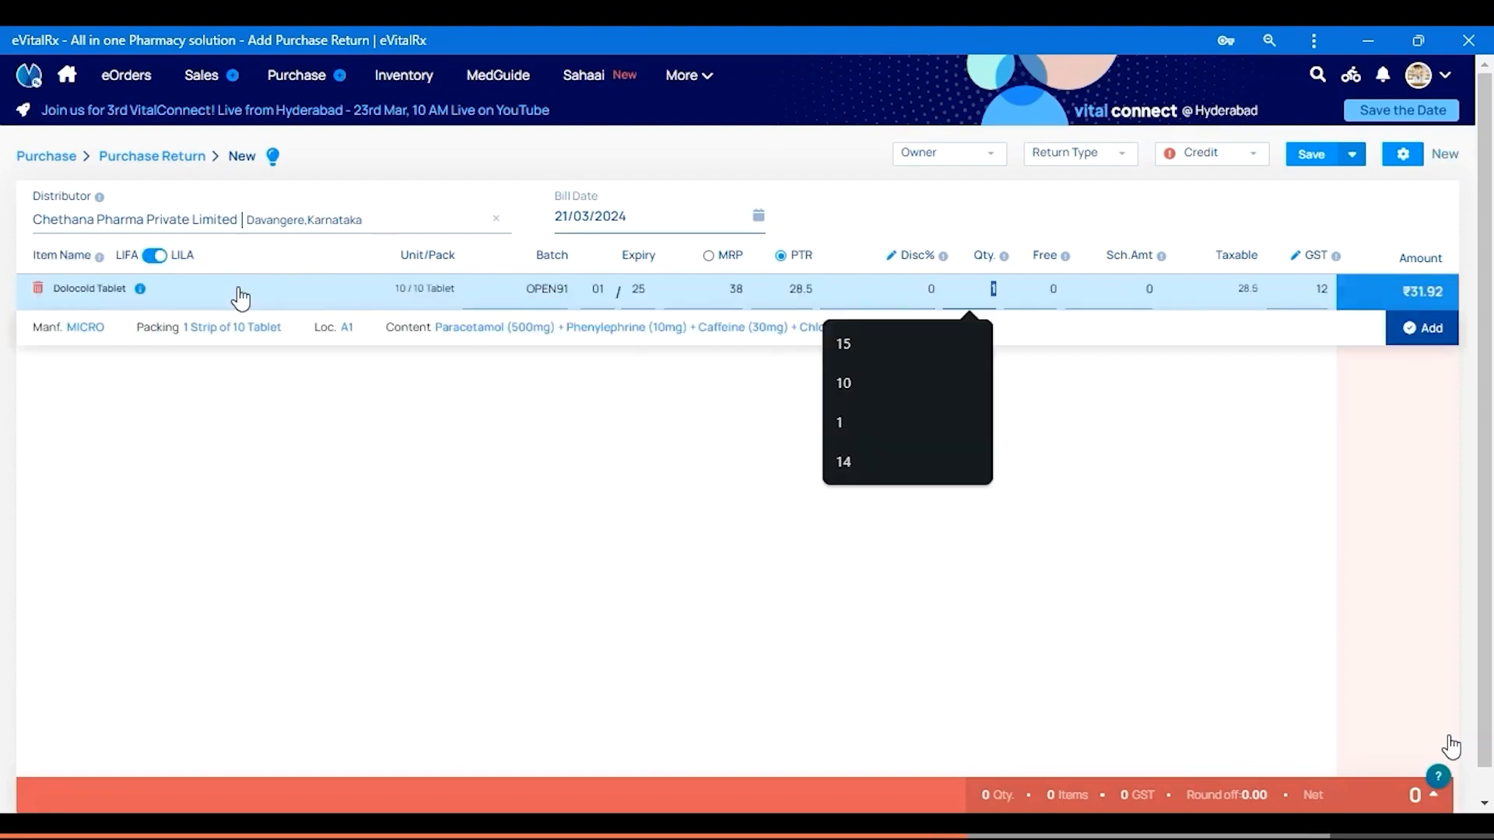
{"action": "key", "text": "Return"}
{"action": "key", "text": "Return"}
{"action": "key", "text": "Return"}
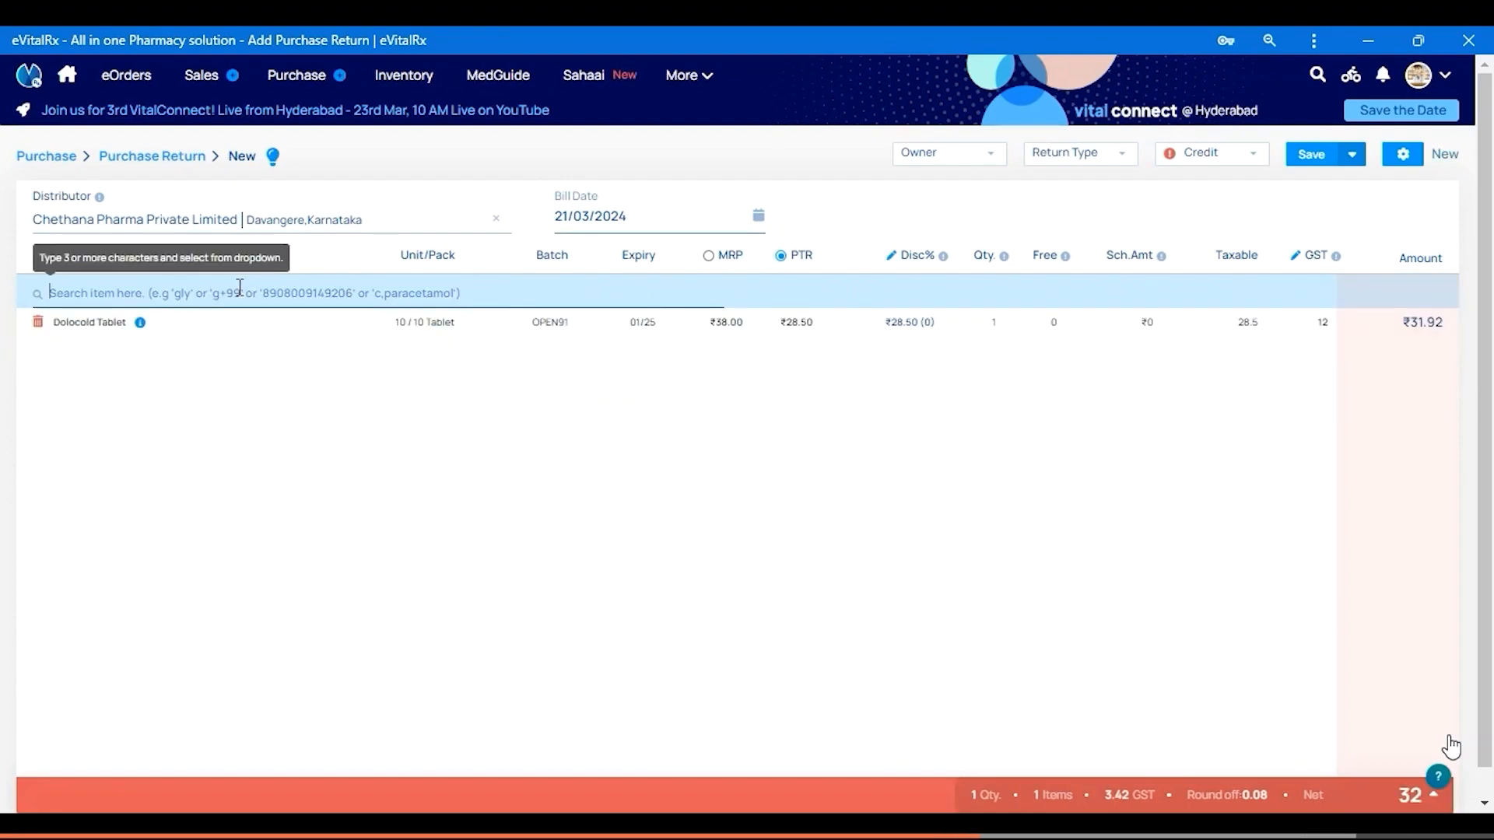
Make it a Without GST (Credit Note) return on Credit and save it
{"action": "left_click", "coordinate": [1064, 155]}
{"action": "left_click", "coordinate": [1100, 255]}
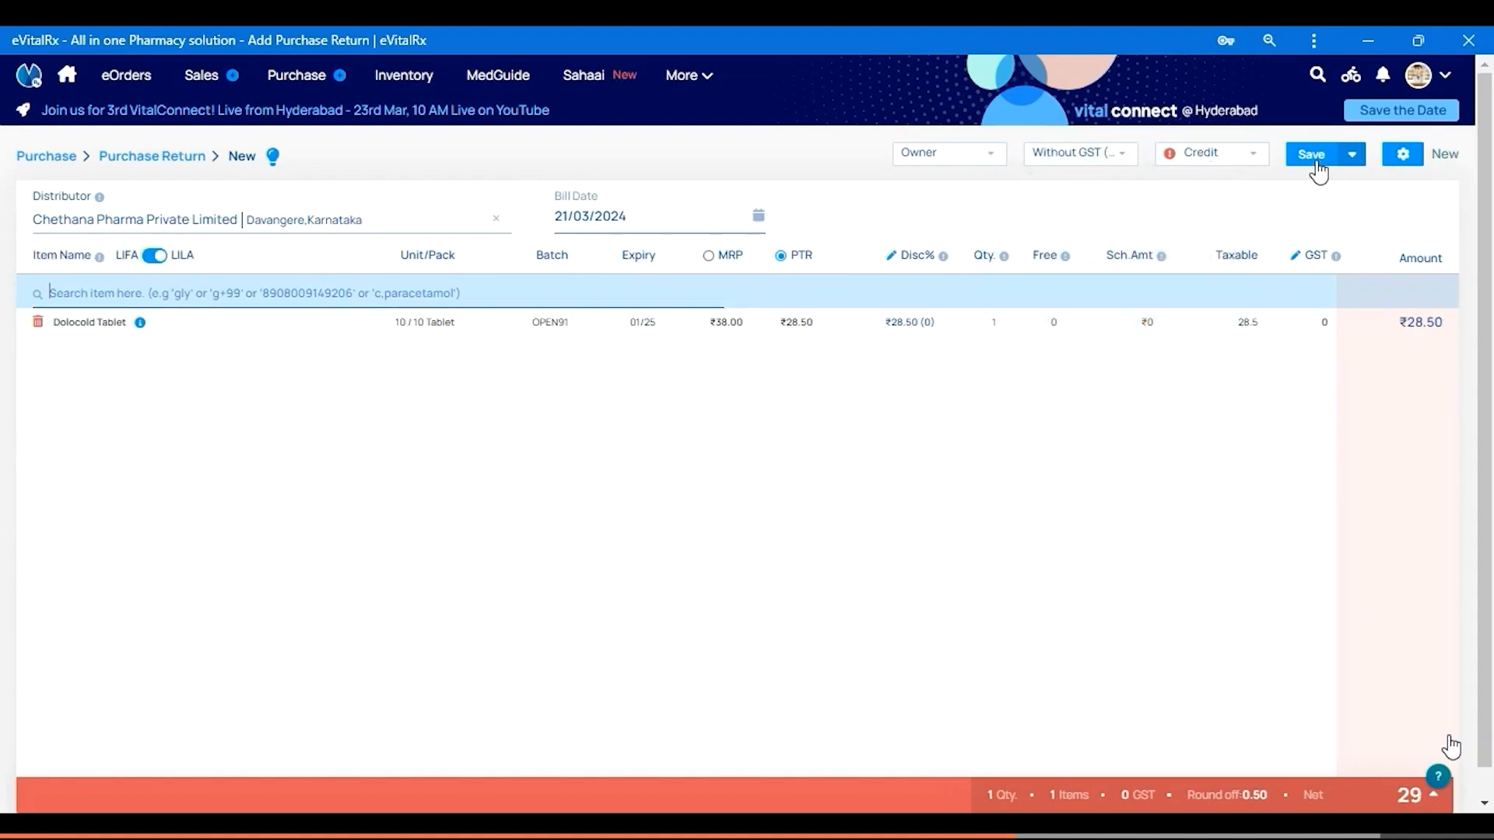
{"action": "left_click", "coordinate": [1200, 157]}
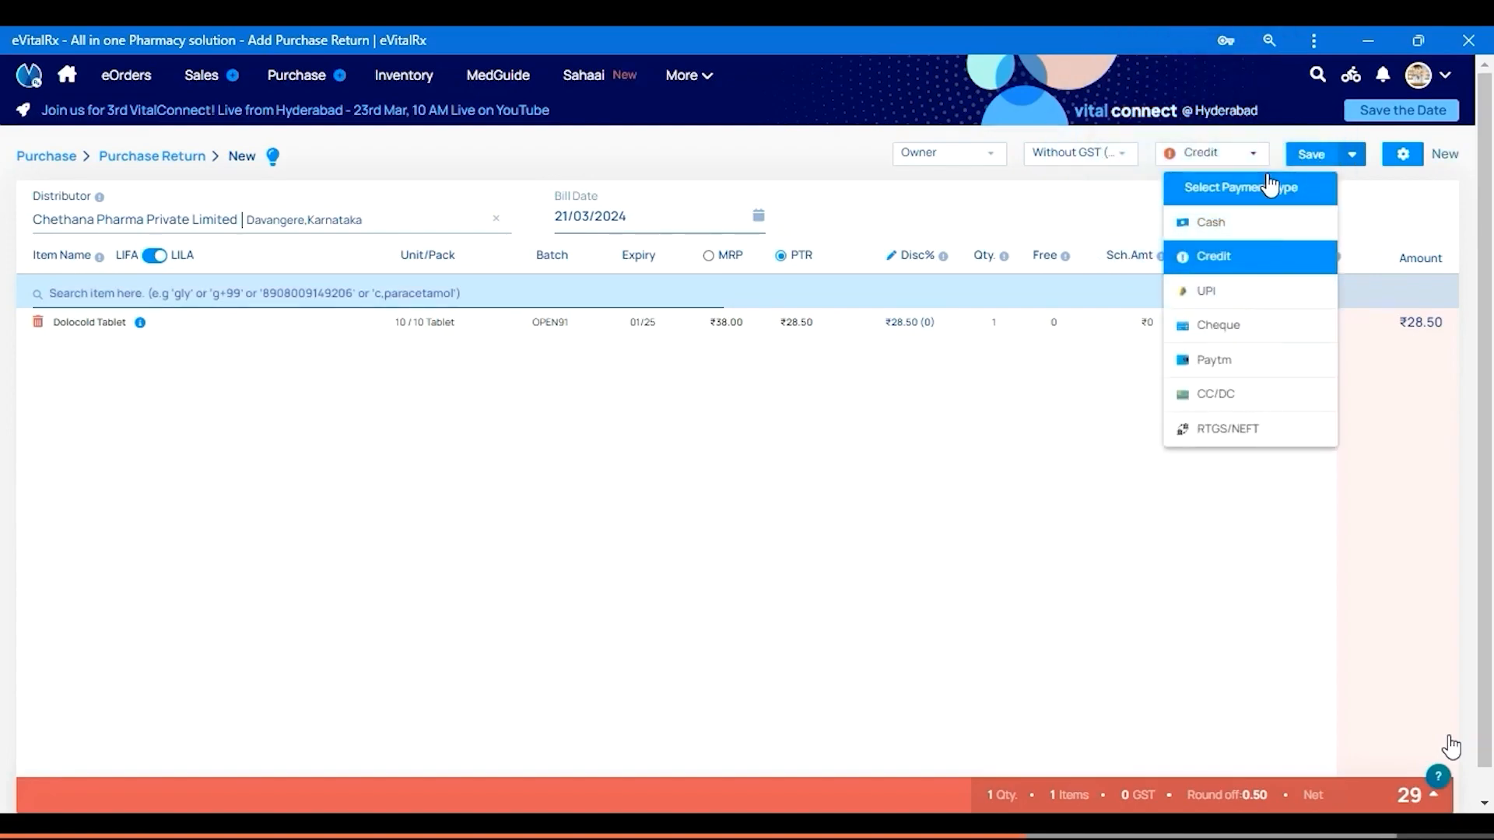
{"action": "left_click", "coordinate": [1313, 144]}
{"action": "left_click", "coordinate": [1313, 153]}
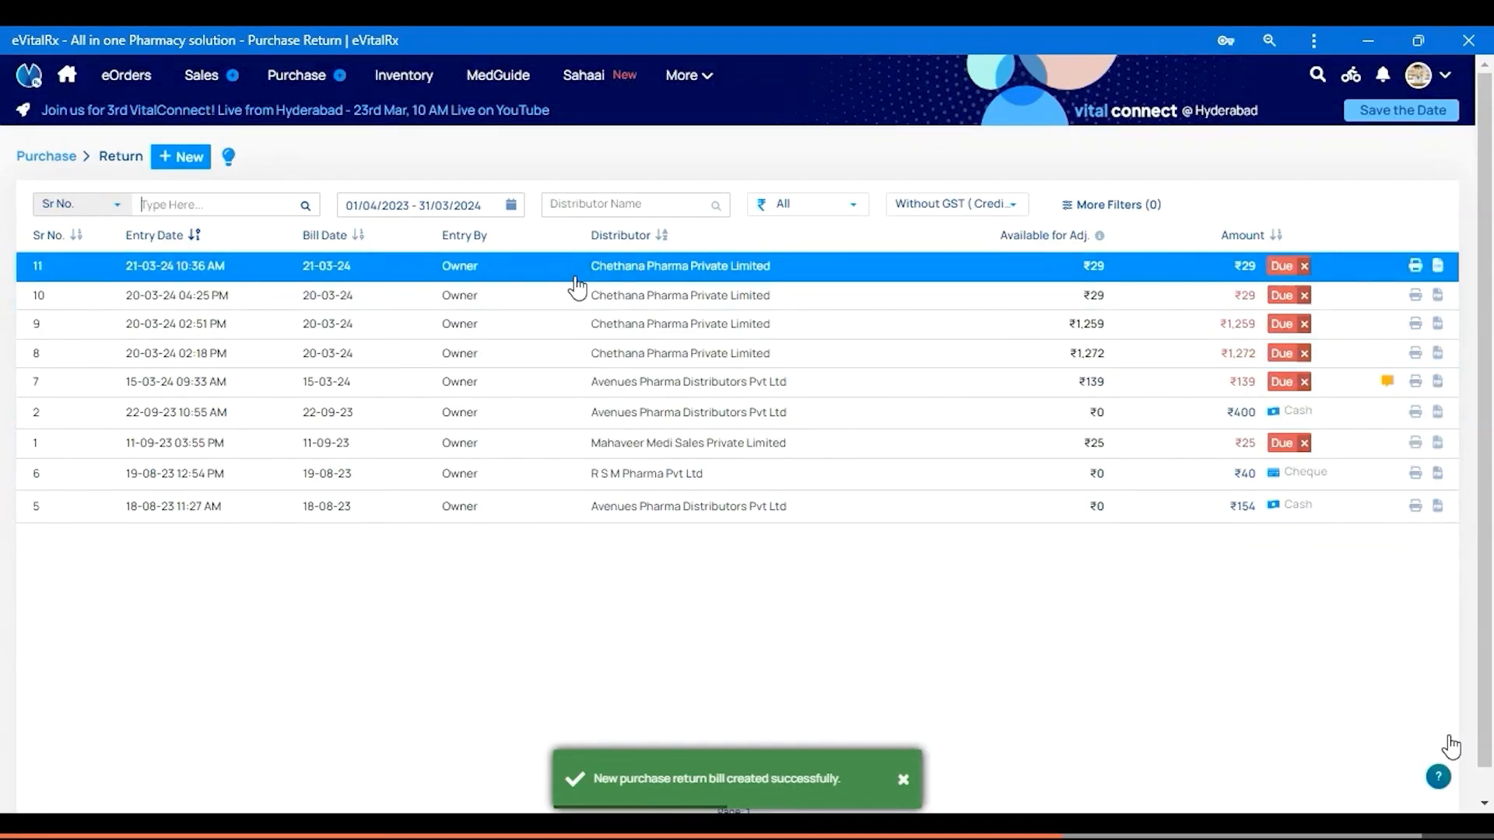
Open Avenues Pharma Distributors Pvt Ltd from the dues-only distributor list sorted by balance
{"action": "left_click", "coordinate": [685, 84]}
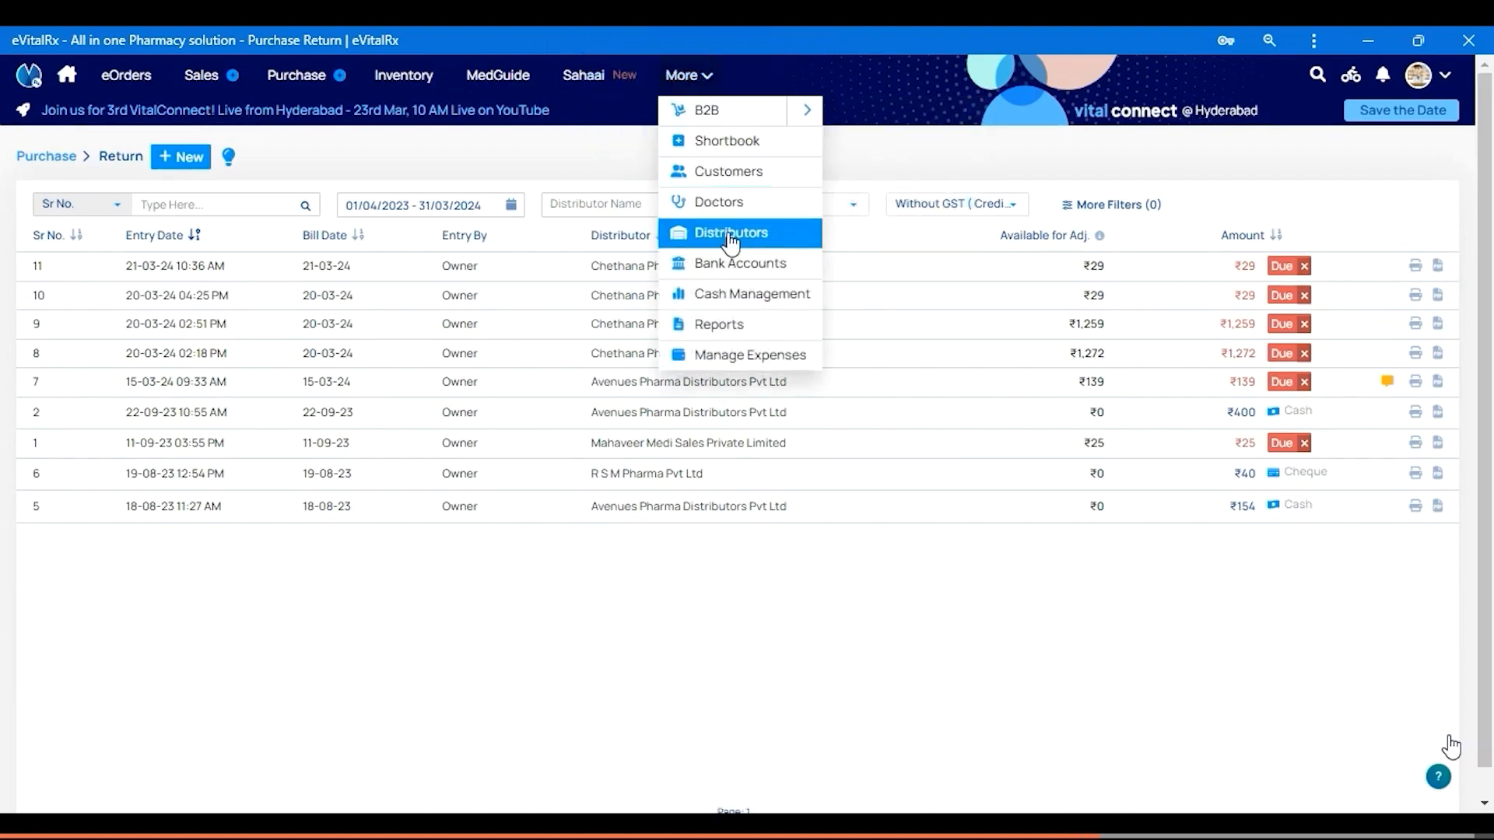
{"action": "left_click", "coordinate": [731, 243]}
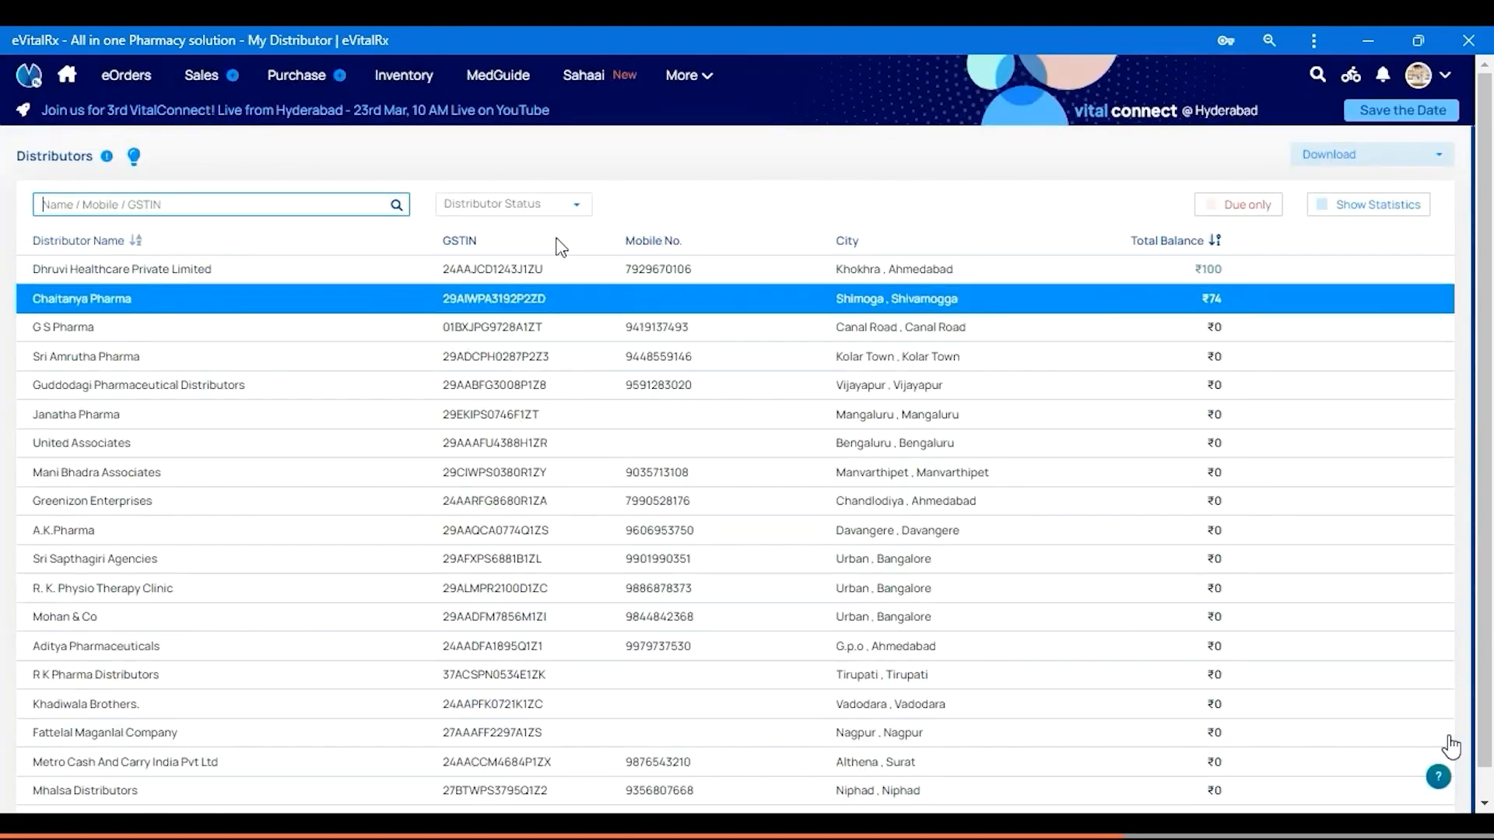
{"action": "left_click", "coordinate": [1247, 210]}
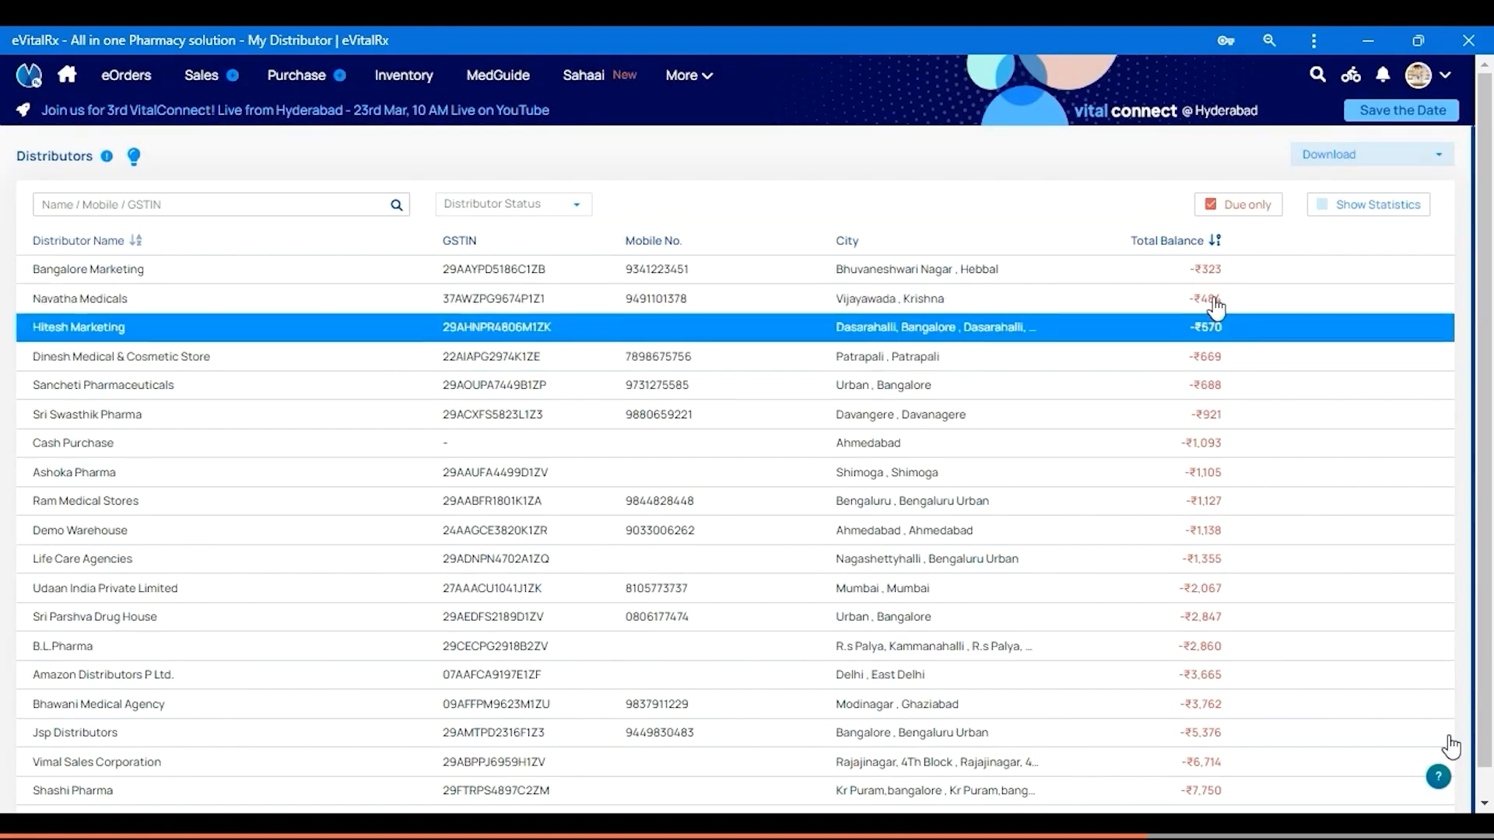
{"action": "left_click", "coordinate": [1198, 241]}
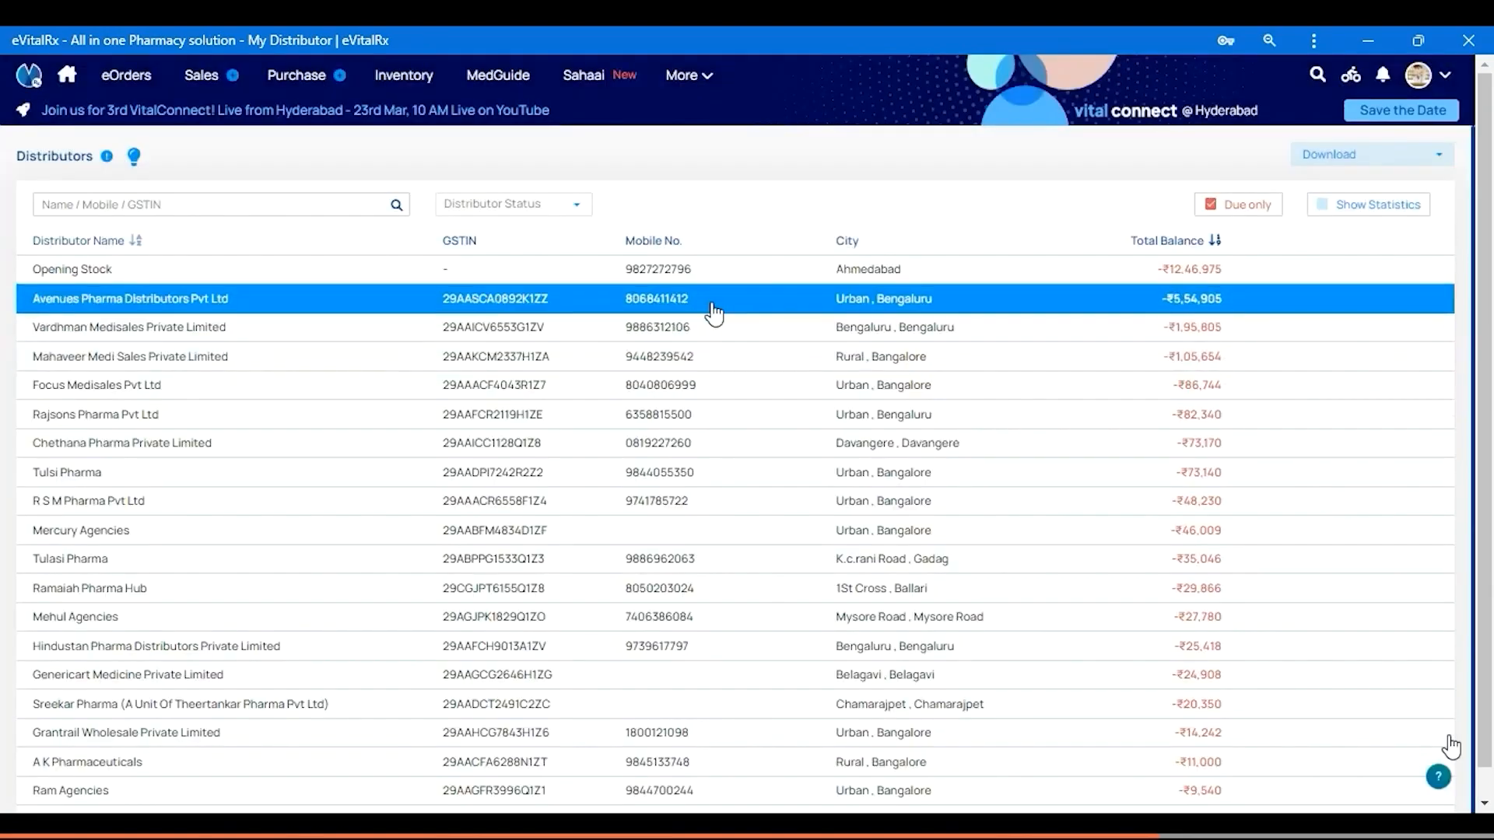
{"action": "left_click", "coordinate": [181, 299]}
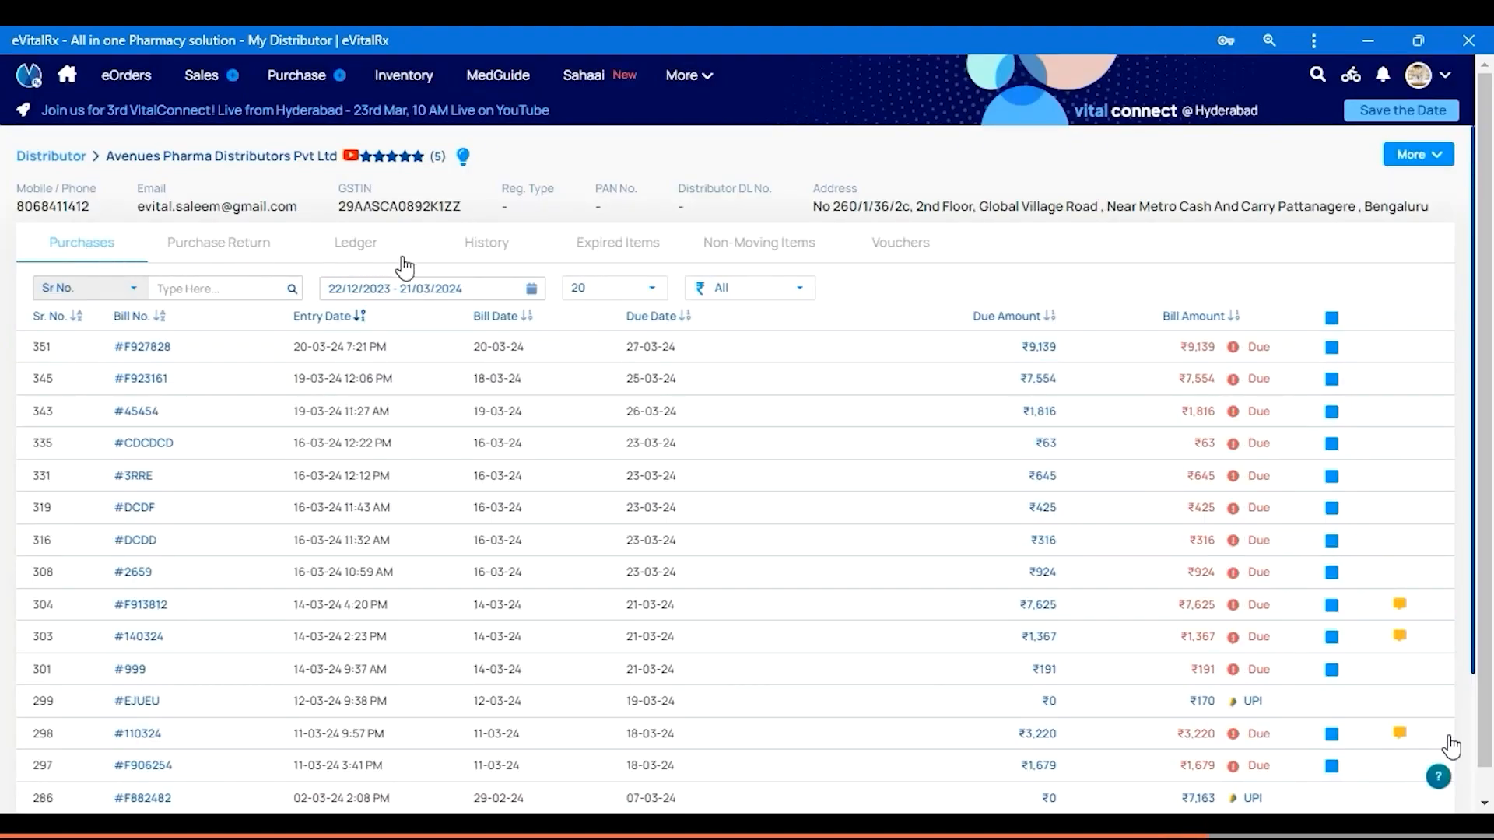
List expired items for Last 120 Days in Drug, Ayurvedic and Cosmetic, marking all for return
{"action": "left_click", "coordinate": [620, 247]}
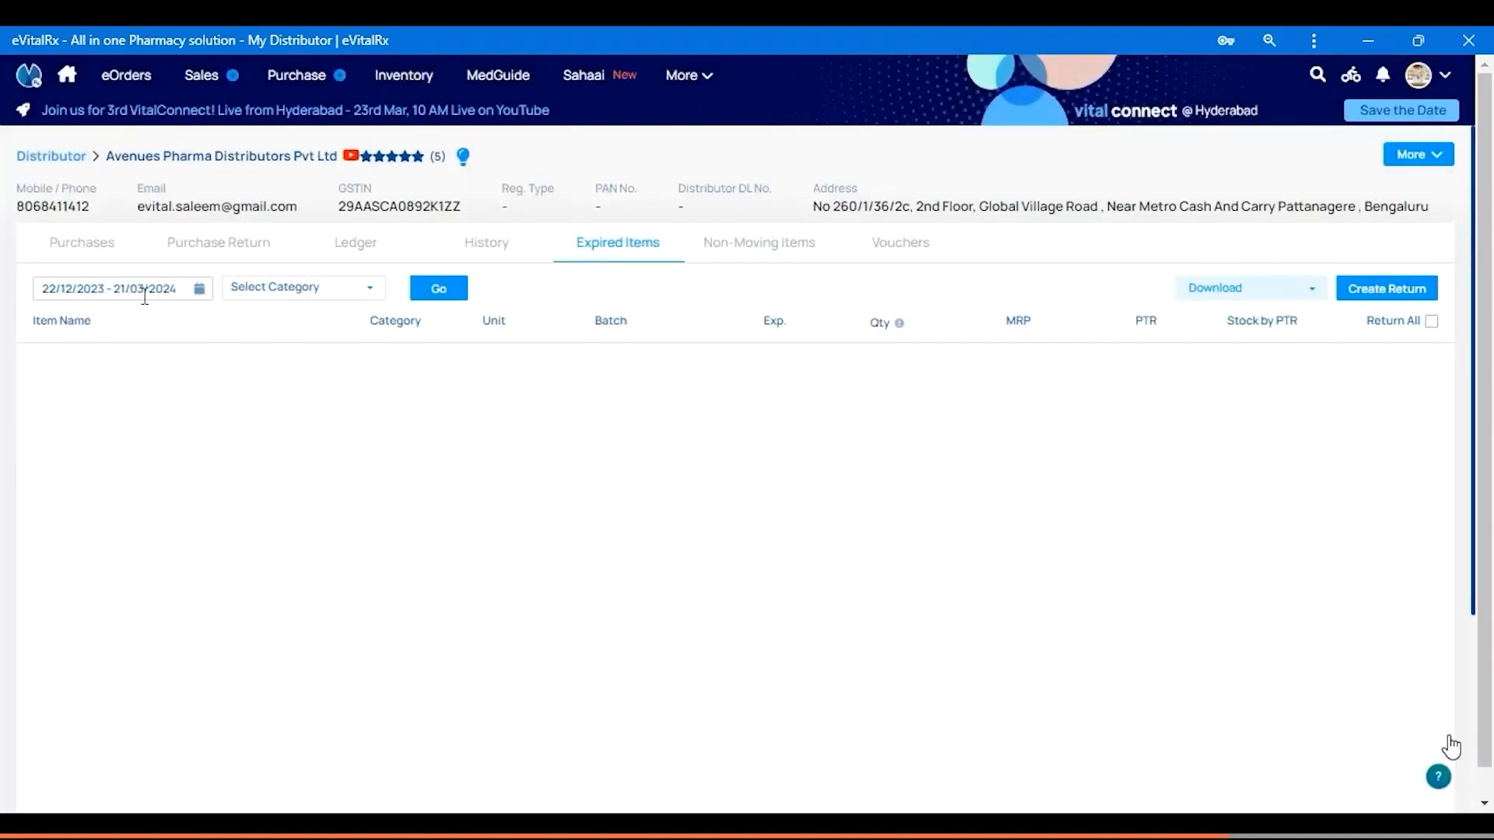
{"action": "left_click", "coordinate": [144, 296]}
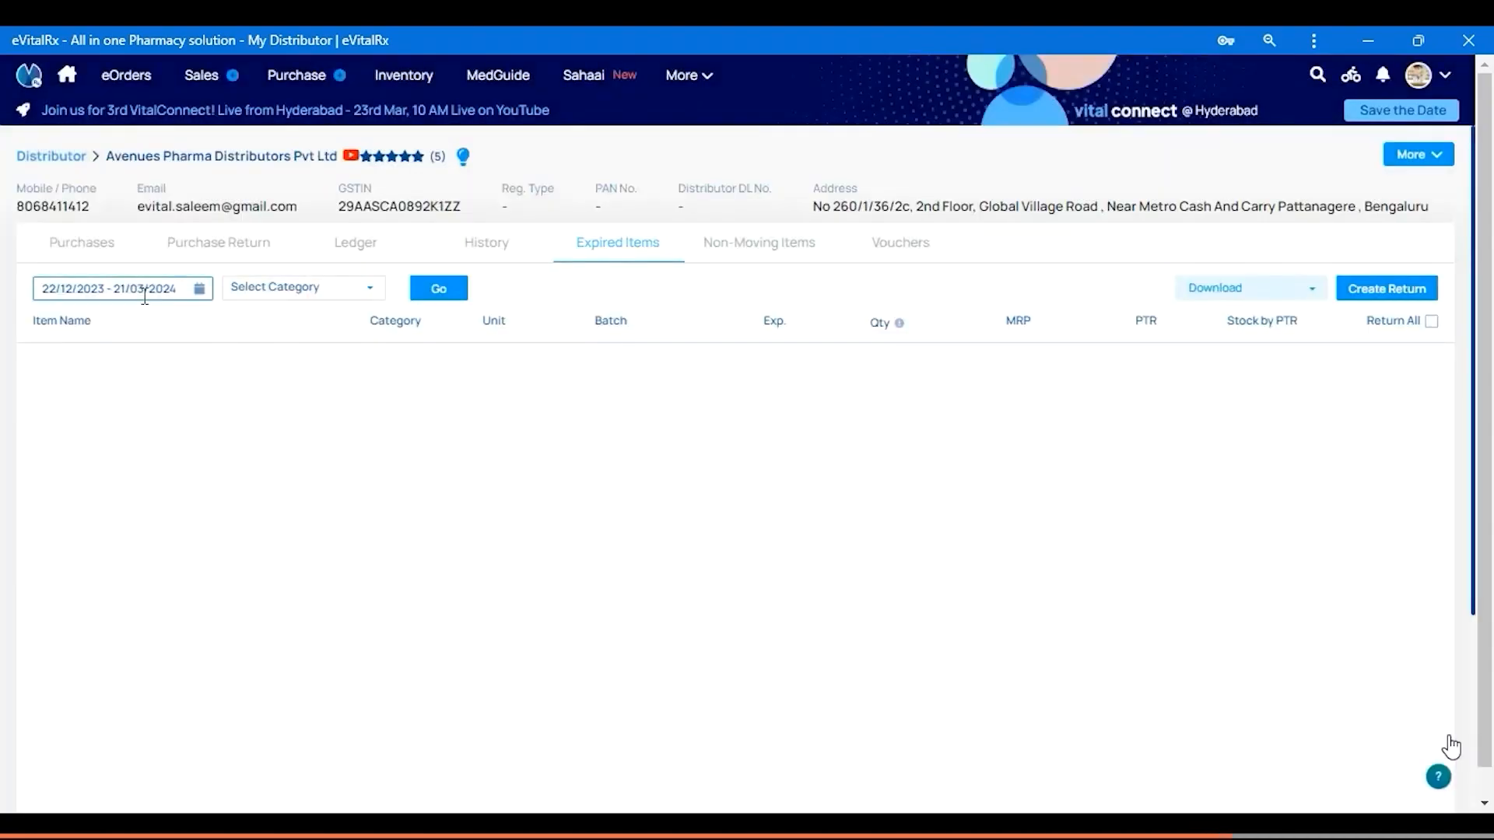
{"action": "left_click", "coordinate": [124, 427]}
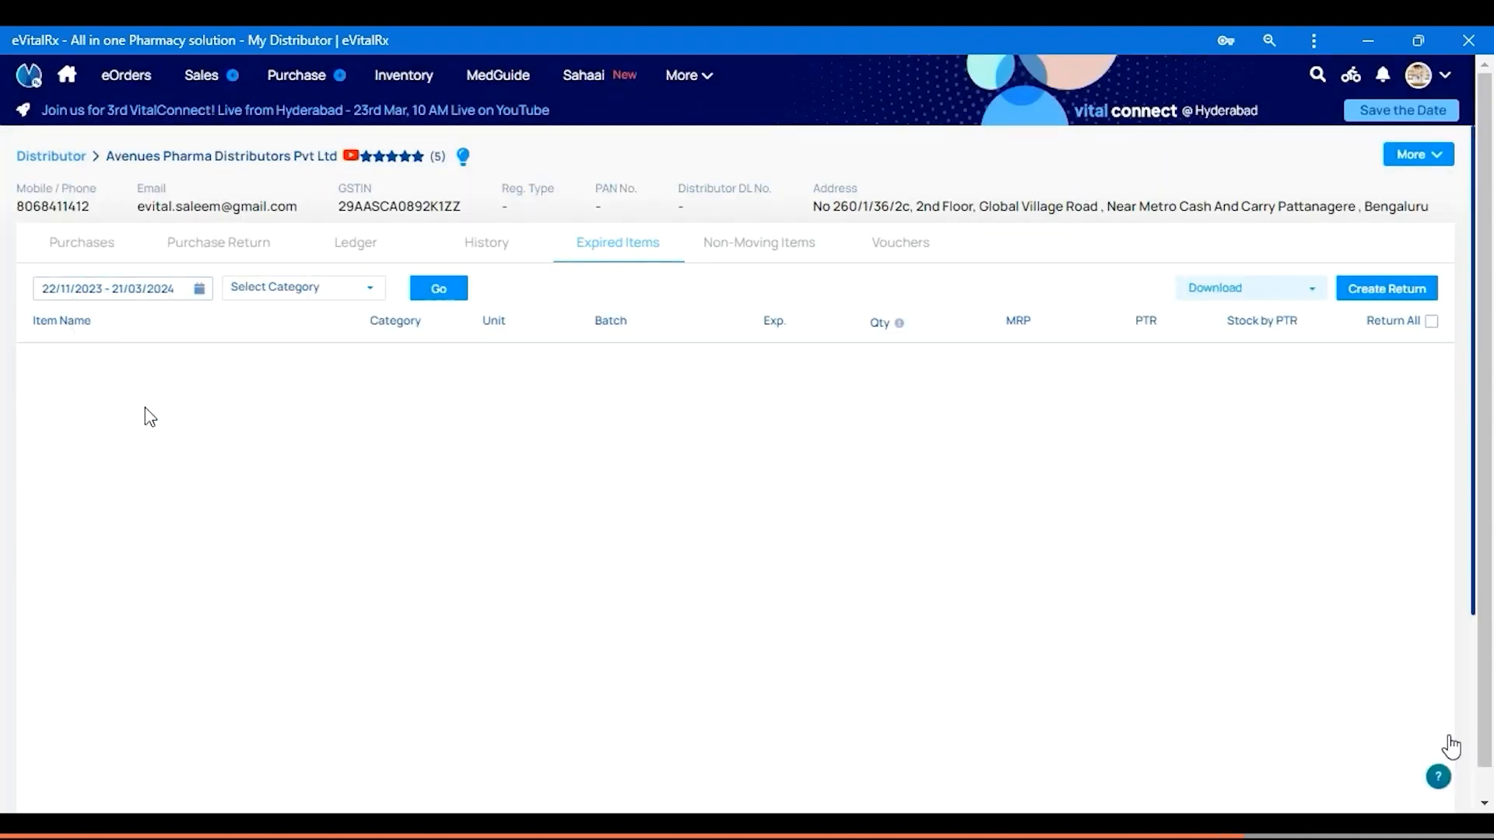
{"action": "left_click", "coordinate": [323, 293]}
{"action": "left_click", "coordinate": [311, 391]}
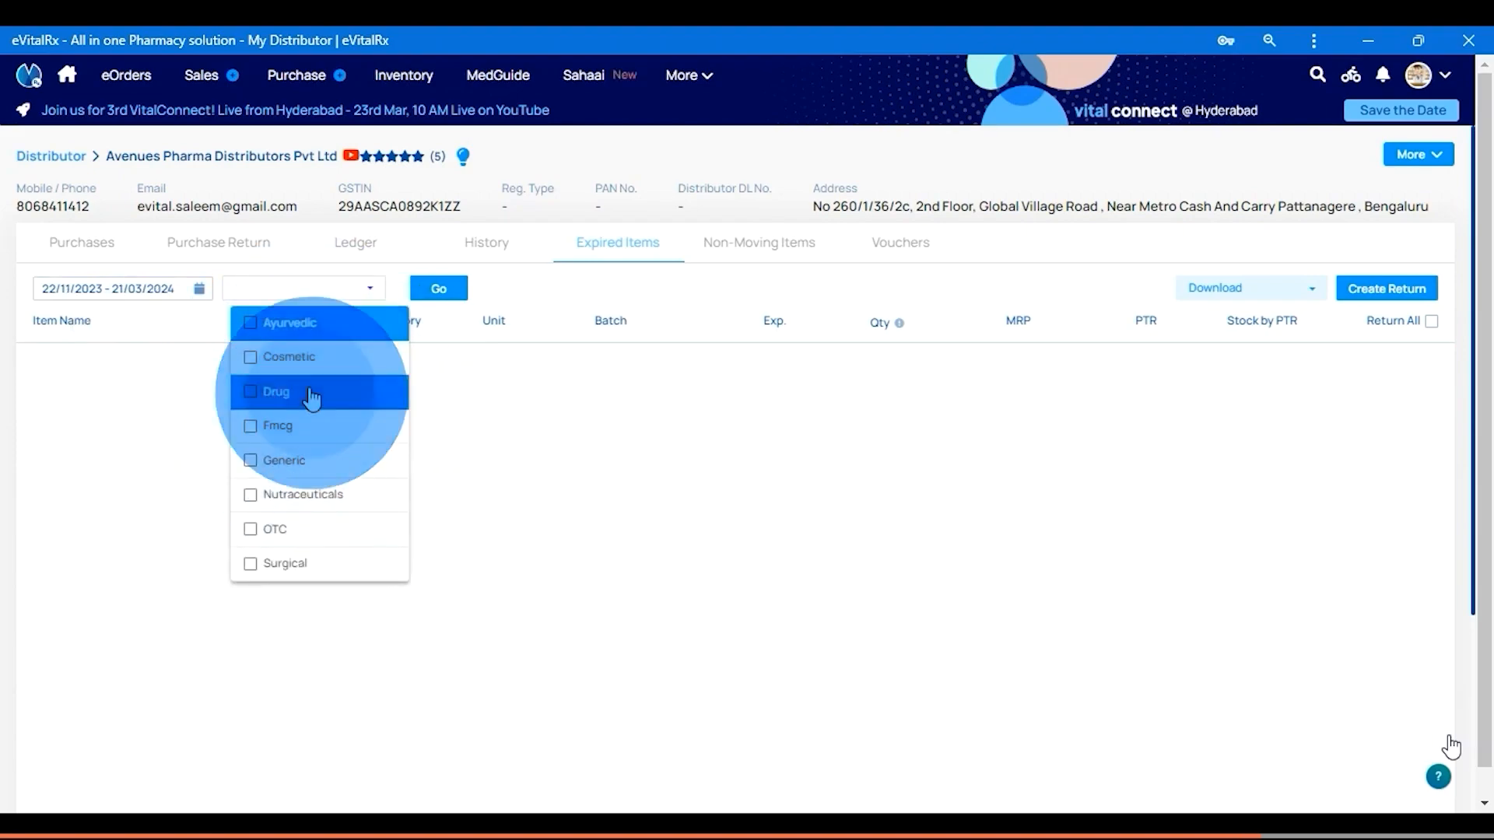
{"action": "left_click", "coordinate": [303, 323]}
{"action": "left_click", "coordinate": [315, 358]}
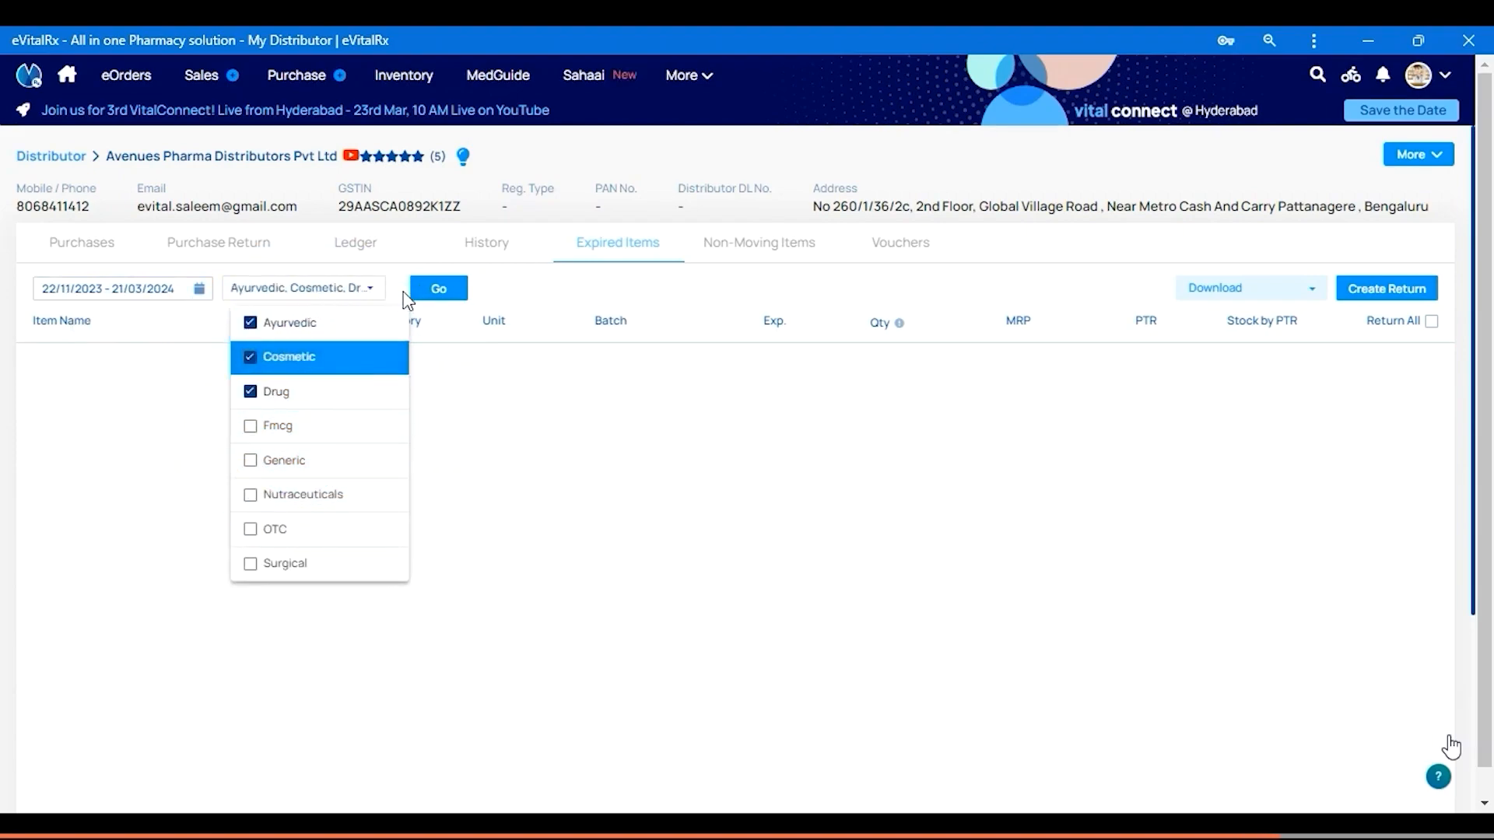
{"action": "left_click", "coordinate": [437, 292]}
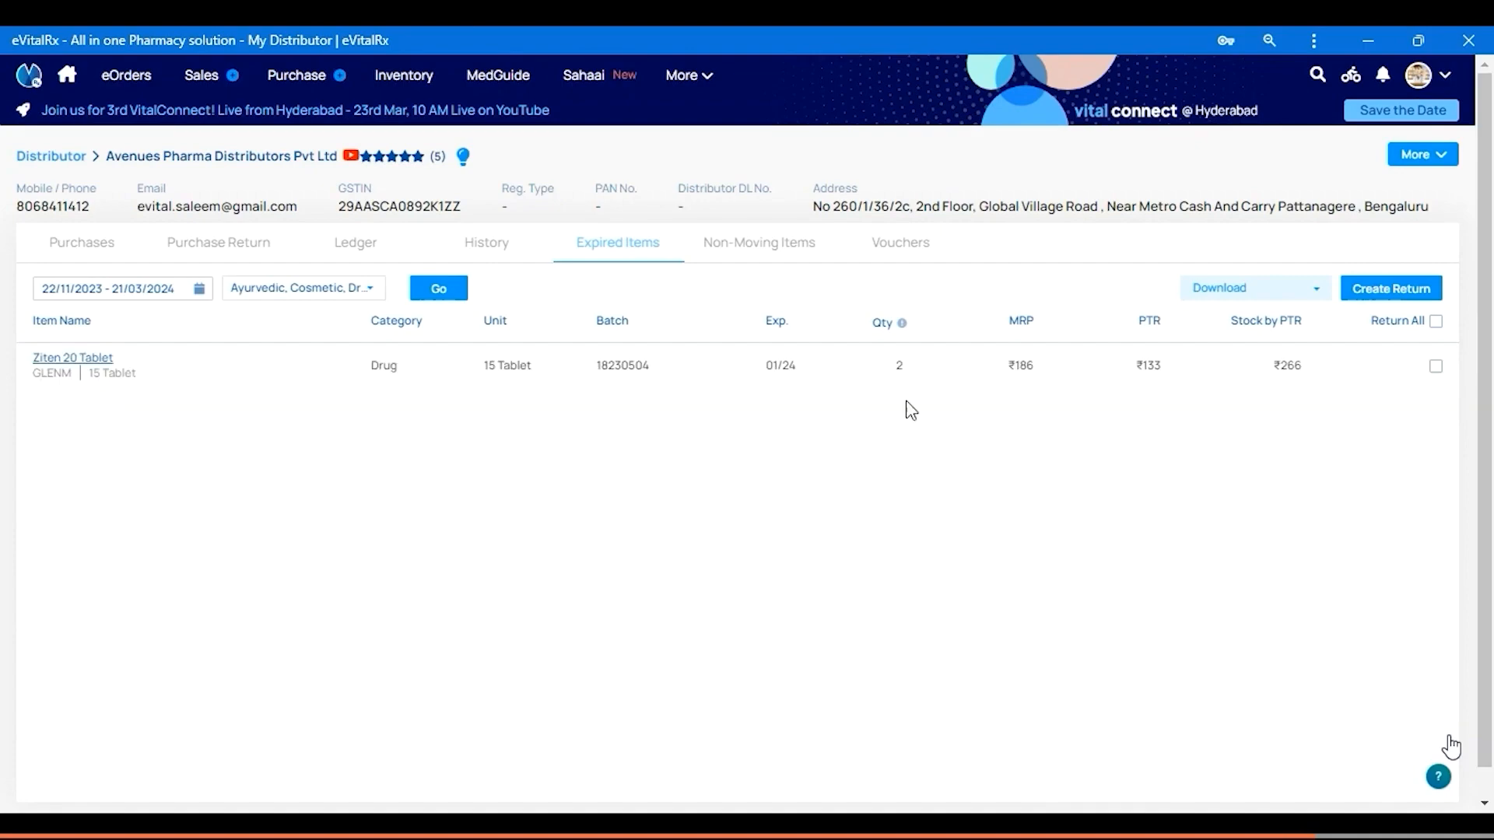
{"action": "left_click", "coordinate": [1435, 368]}
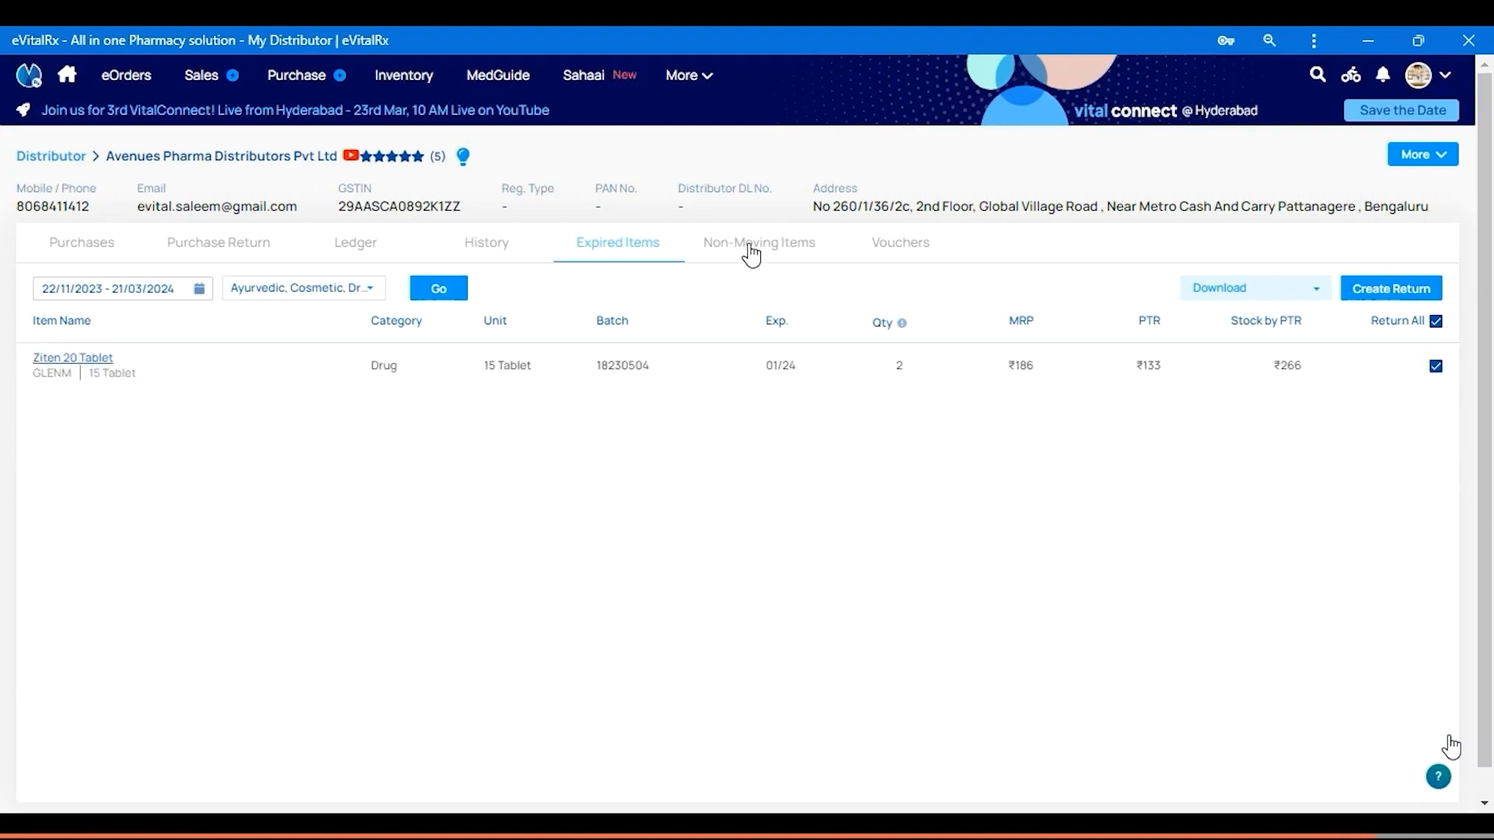
Create the Ziten 20 Tablet return as Without GST (Credit Note) and save it
{"action": "left_click", "coordinate": [1391, 292]}
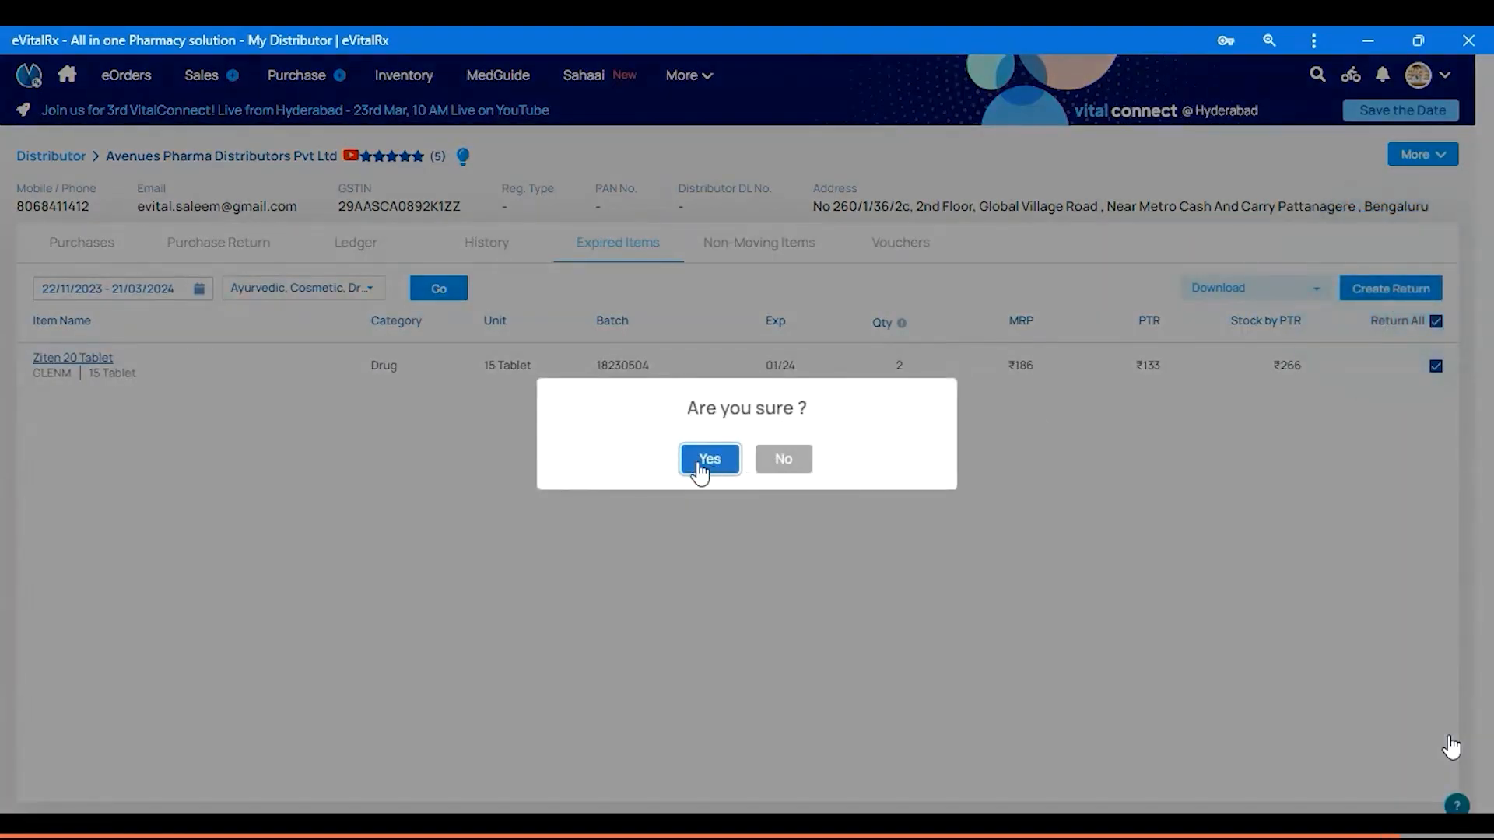
{"action": "left_click", "coordinate": [711, 459]}
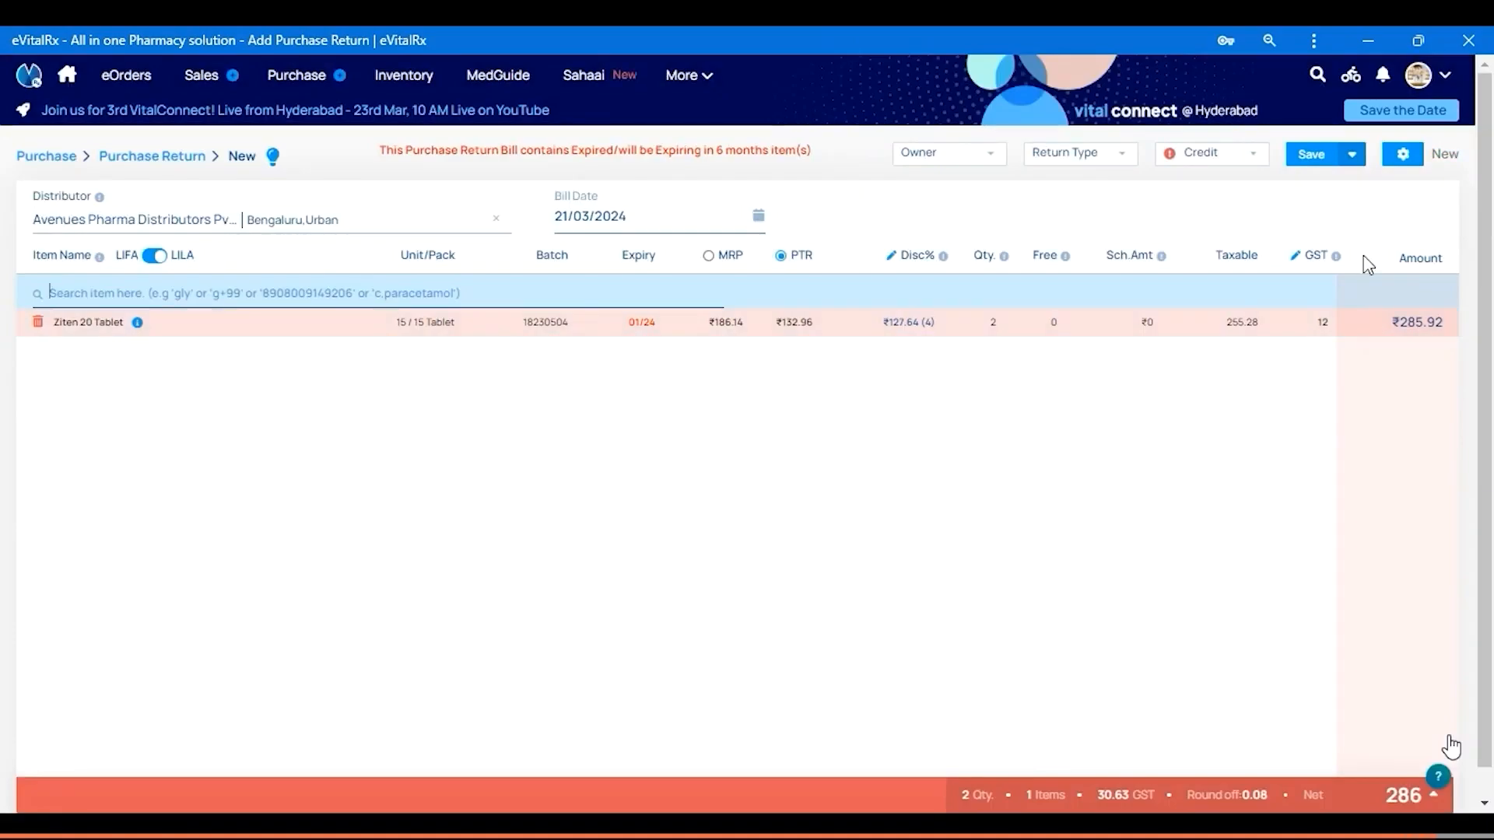
{"action": "left_click", "coordinate": [1062, 154]}
{"action": "left_click", "coordinate": [1081, 336]}
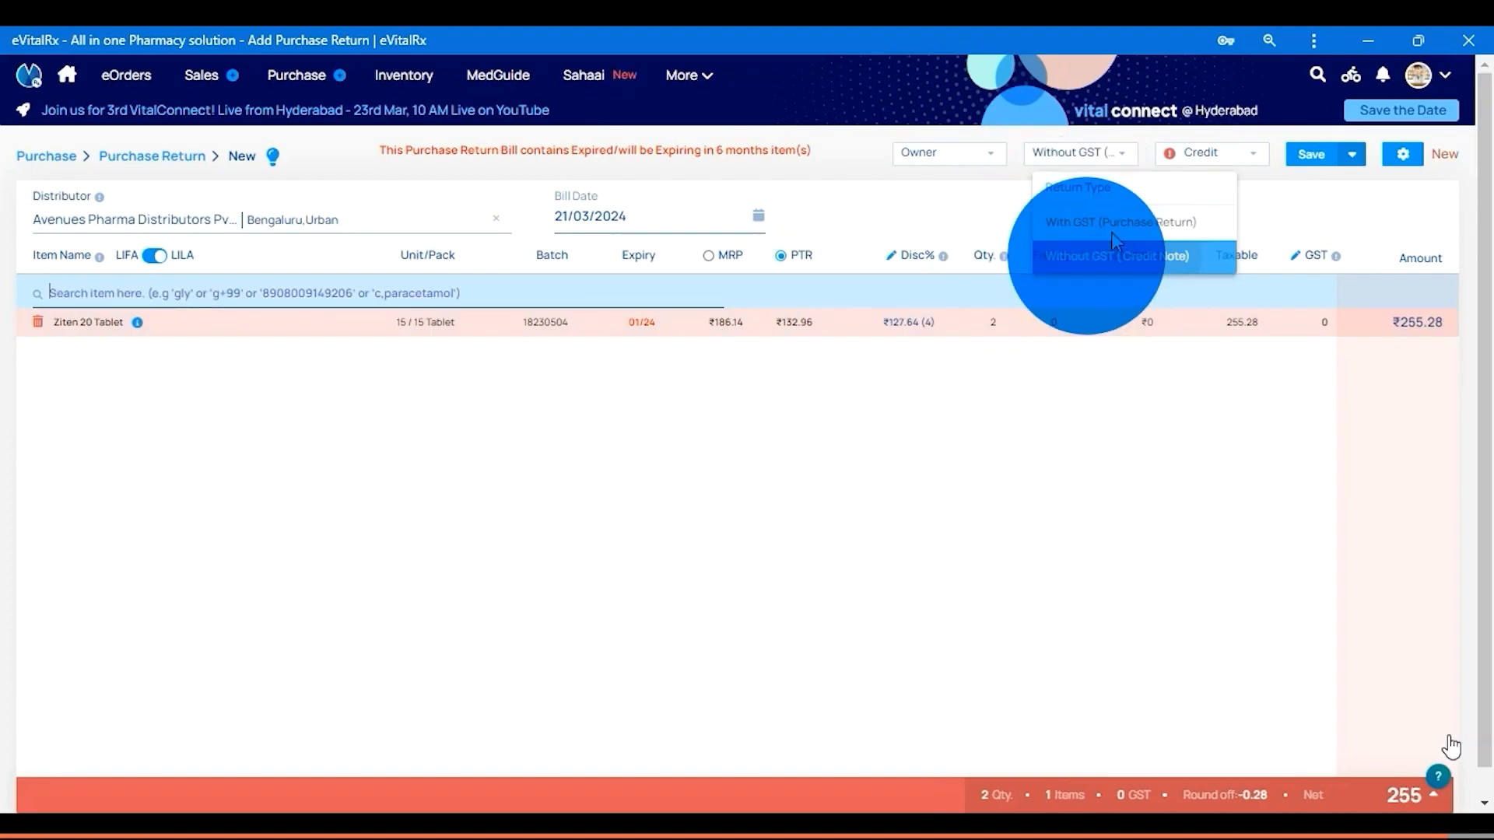
{"action": "left_click", "coordinate": [1310, 156]}
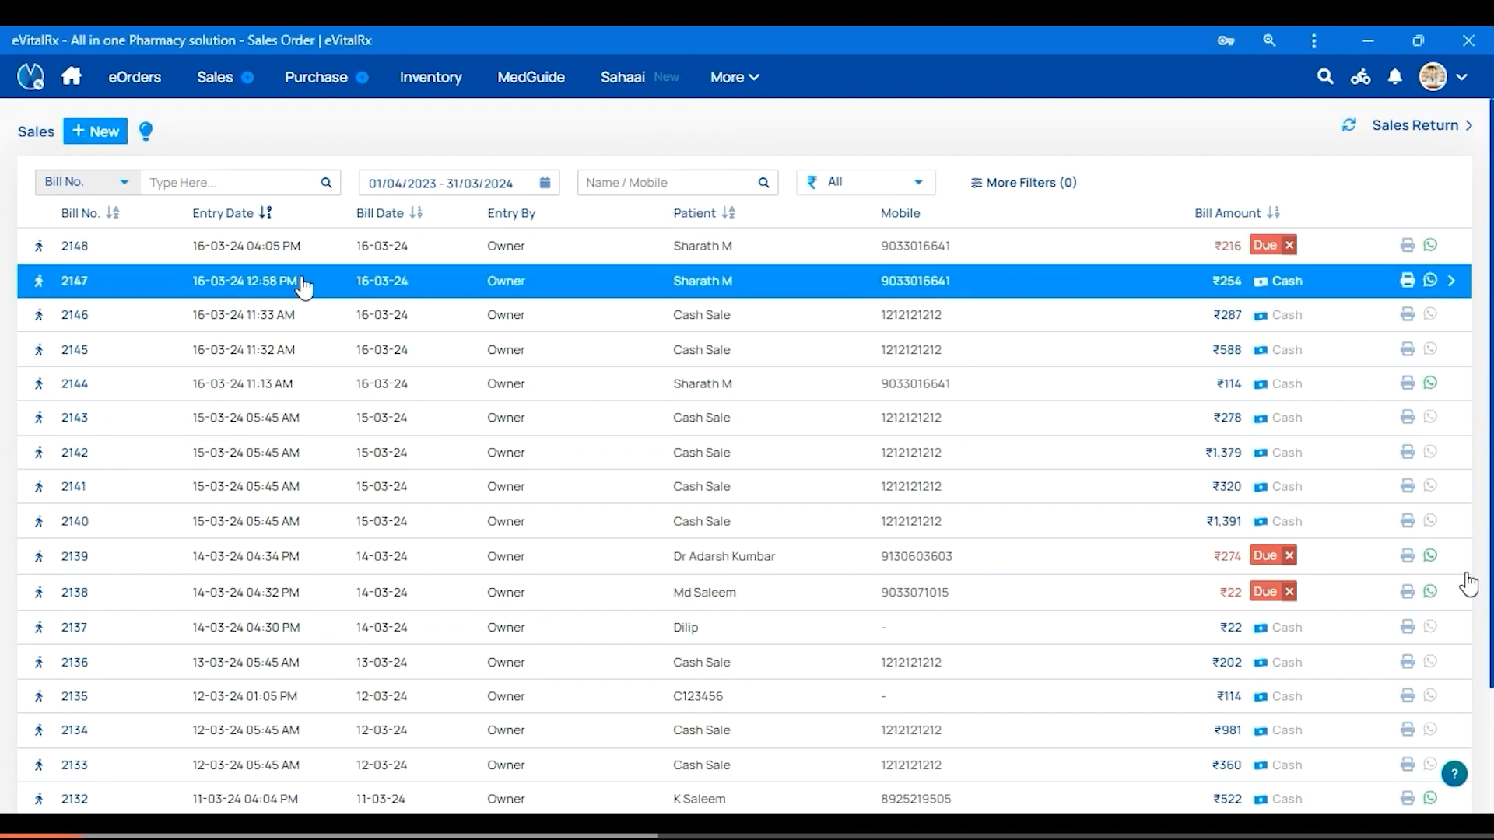
{"action": "left_click", "coordinate": [613, 184]}
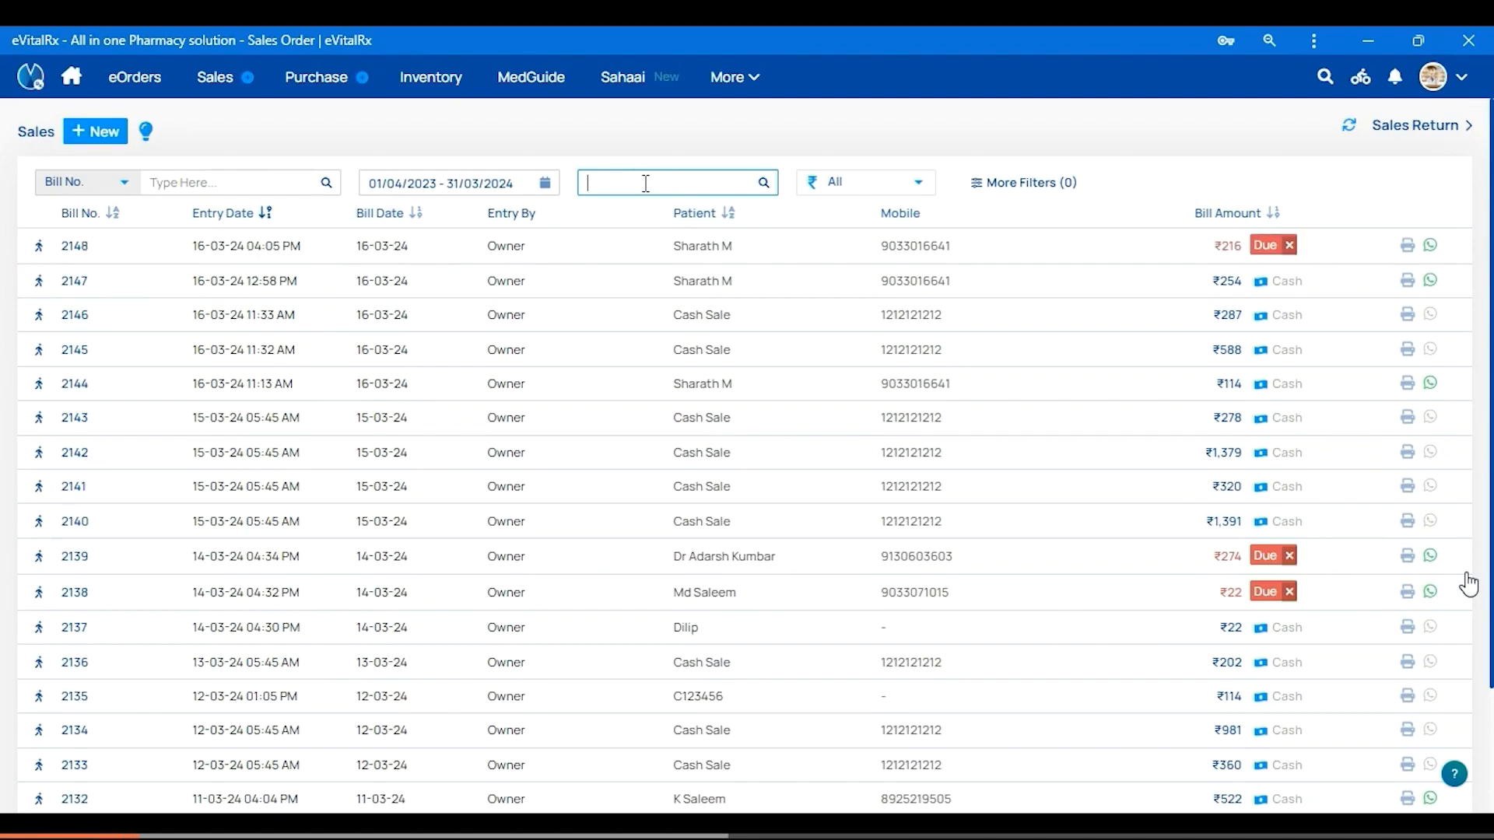
{"action": "type", "text": "Sharath"}
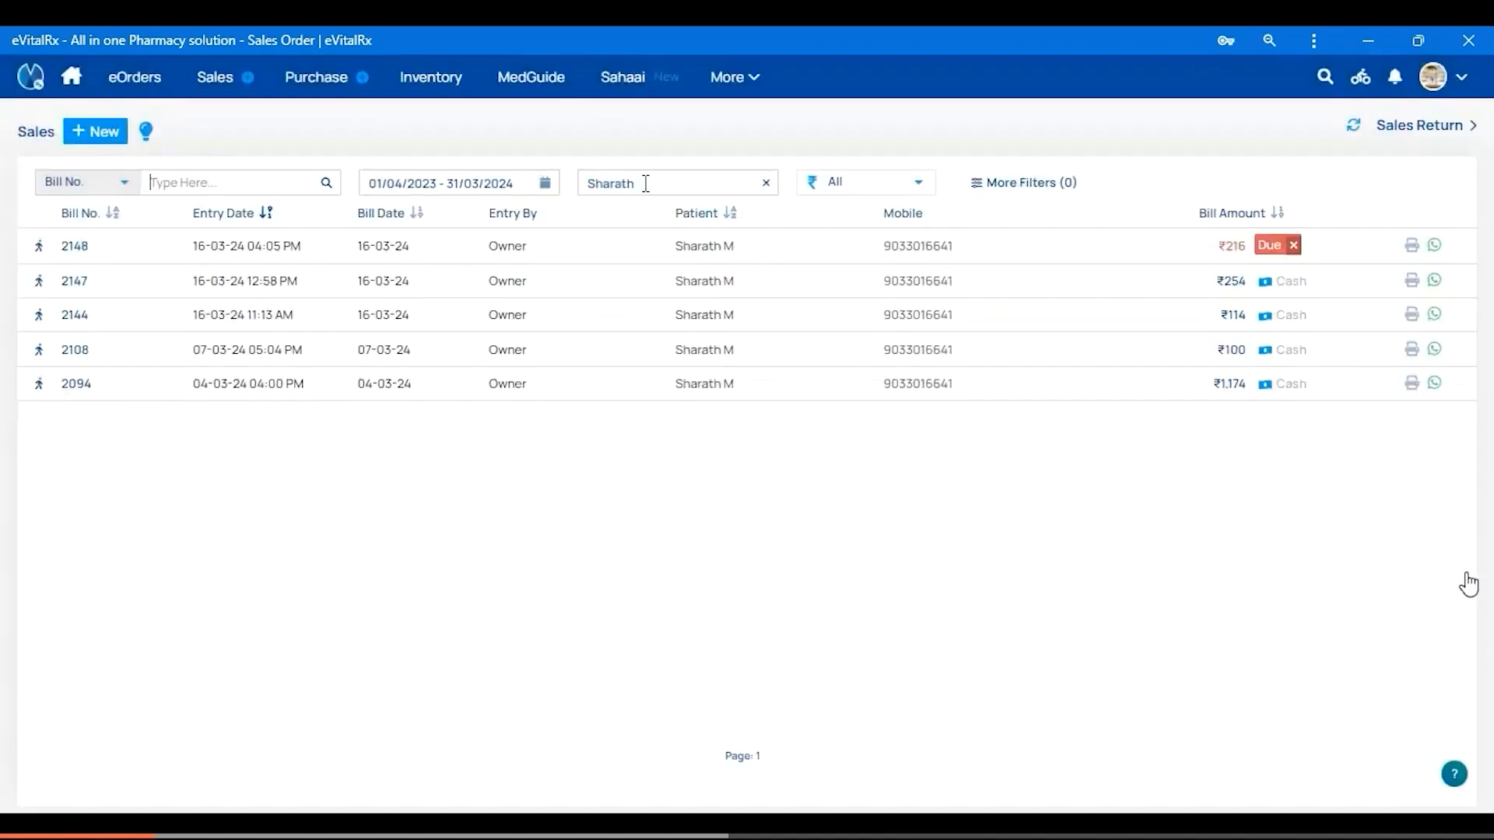
{"action": "left_click_drag", "start_coordinate": [643, 183], "coordinate": [584, 189]}
{"action": "key", "text": "BackSpace"}
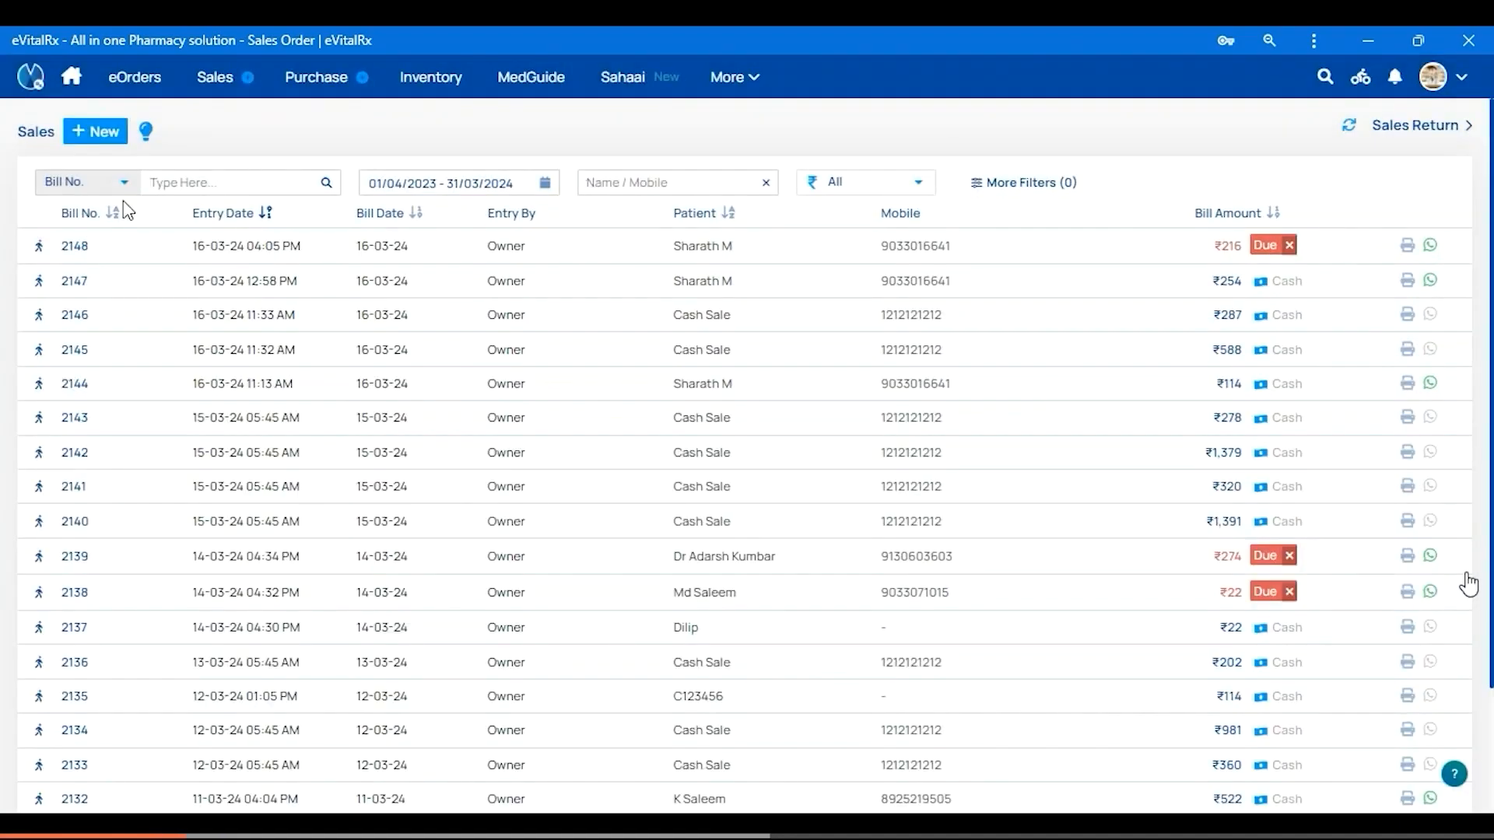
{"action": "left_click", "coordinate": [97, 185]}
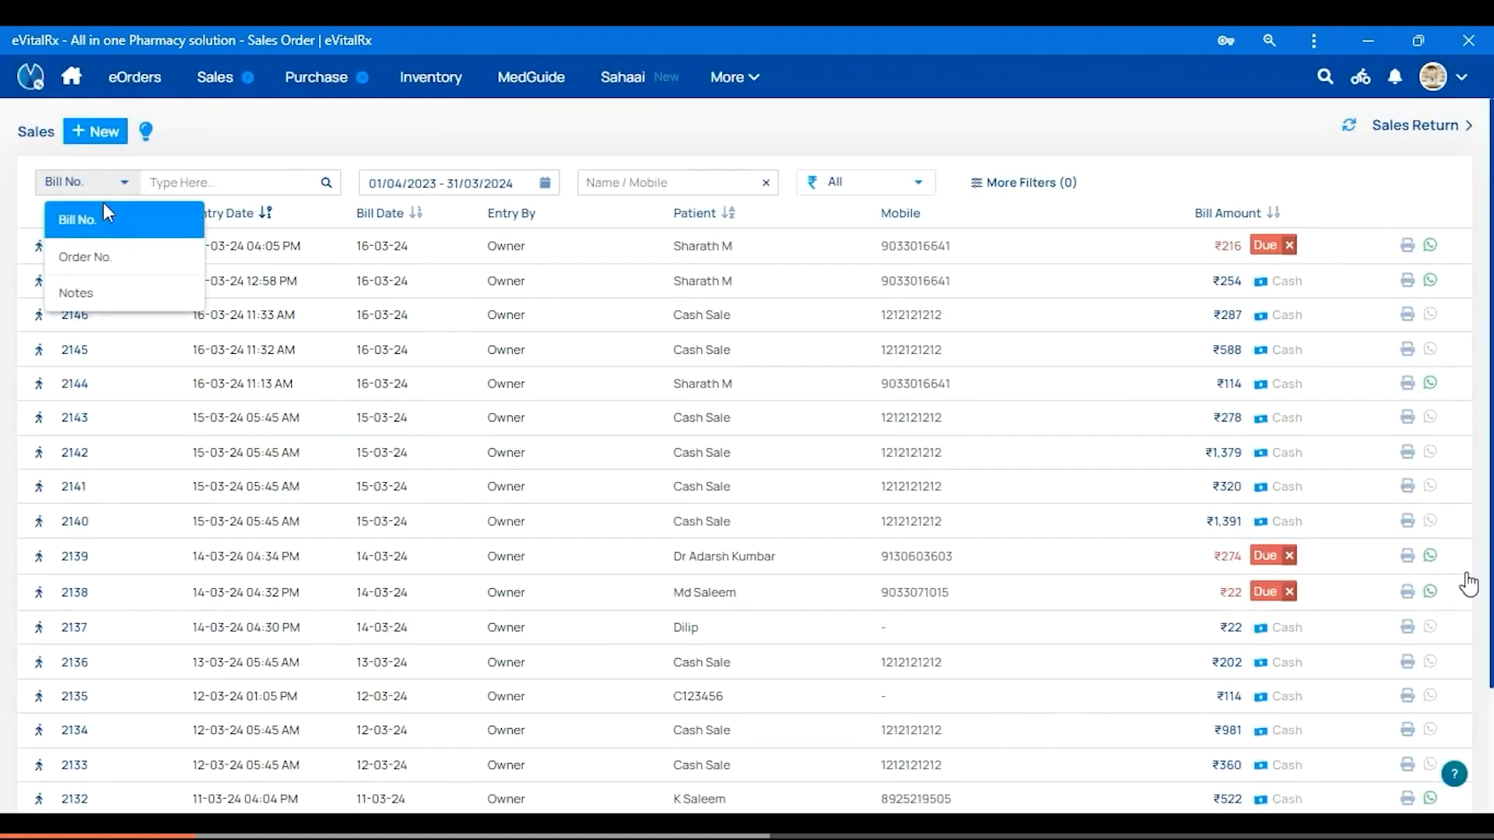
{"action": "left_click", "coordinate": [187, 186]}
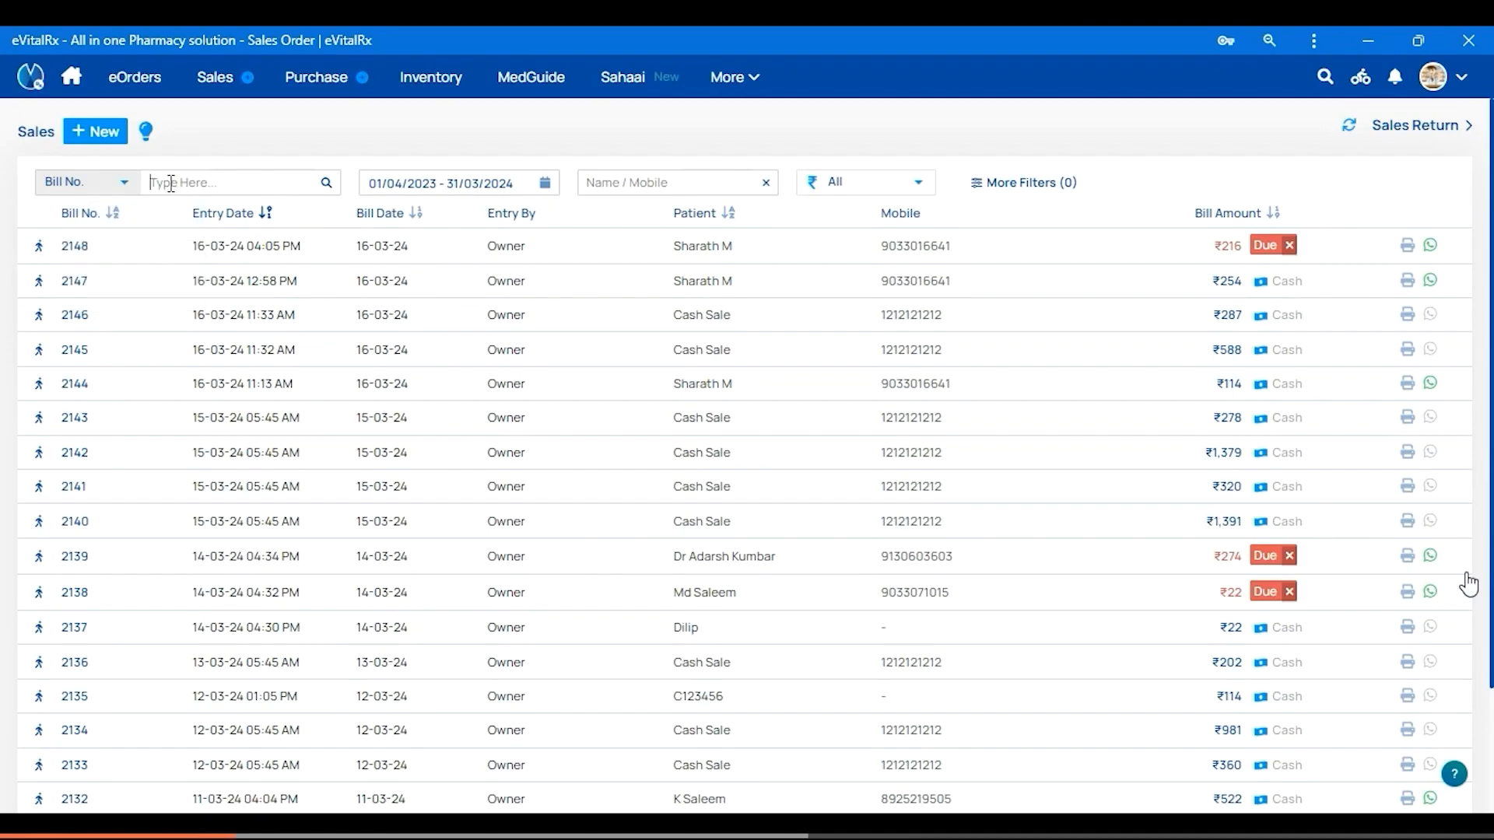
{"action": "type", "text": "200"}
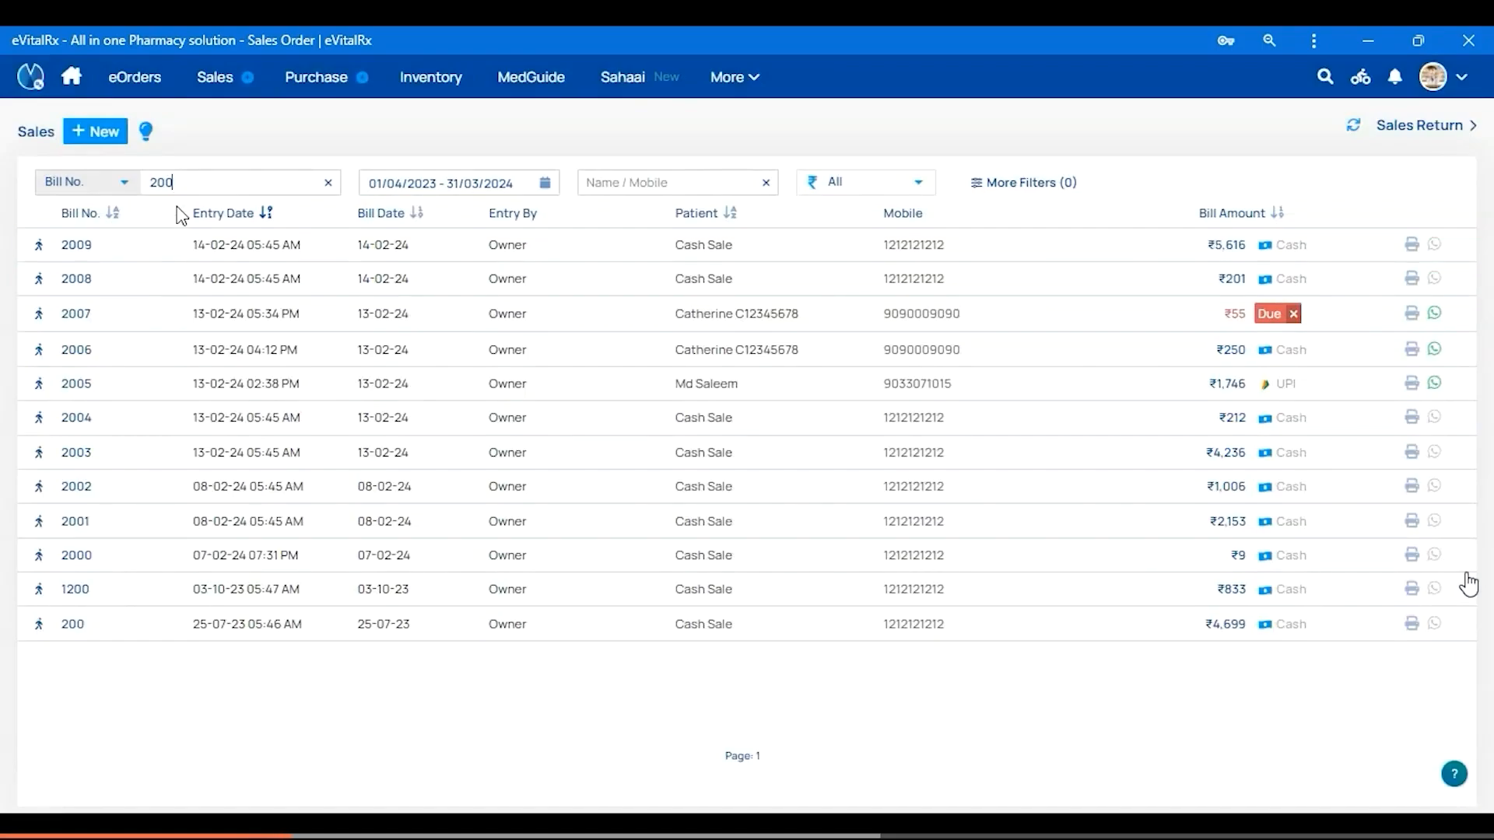
{"action": "left_click_drag", "start_coordinate": [177, 184], "coordinate": [133, 187]}
{"action": "key", "text": "BackSpace"}
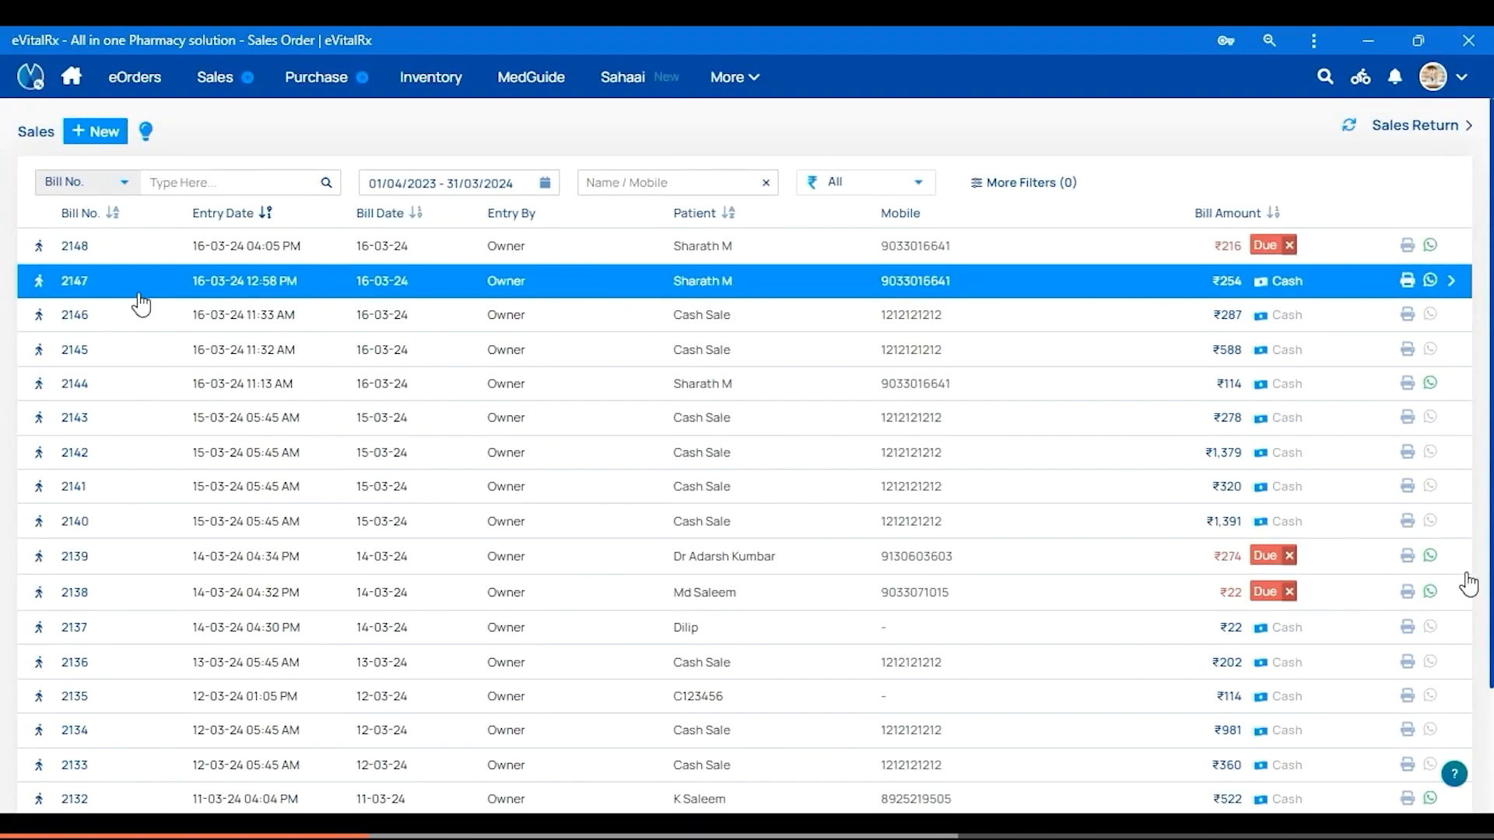
Open sales bill 2147, select Magadol Tablet and Dolocold Tablet, and start their return
{"action": "left_click", "coordinate": [81, 290]}
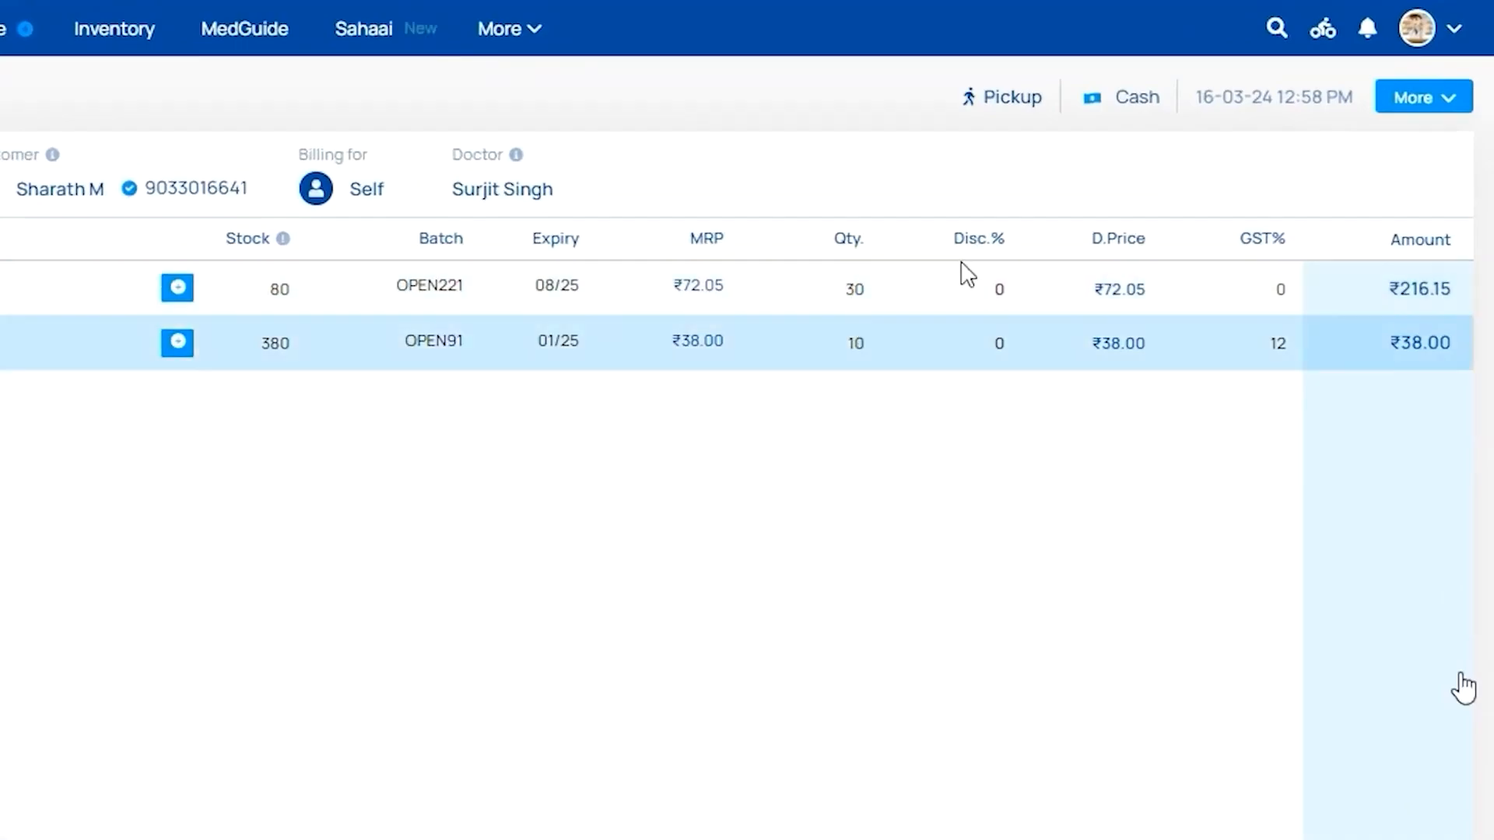
{"action": "left_click", "coordinate": [1427, 107]}
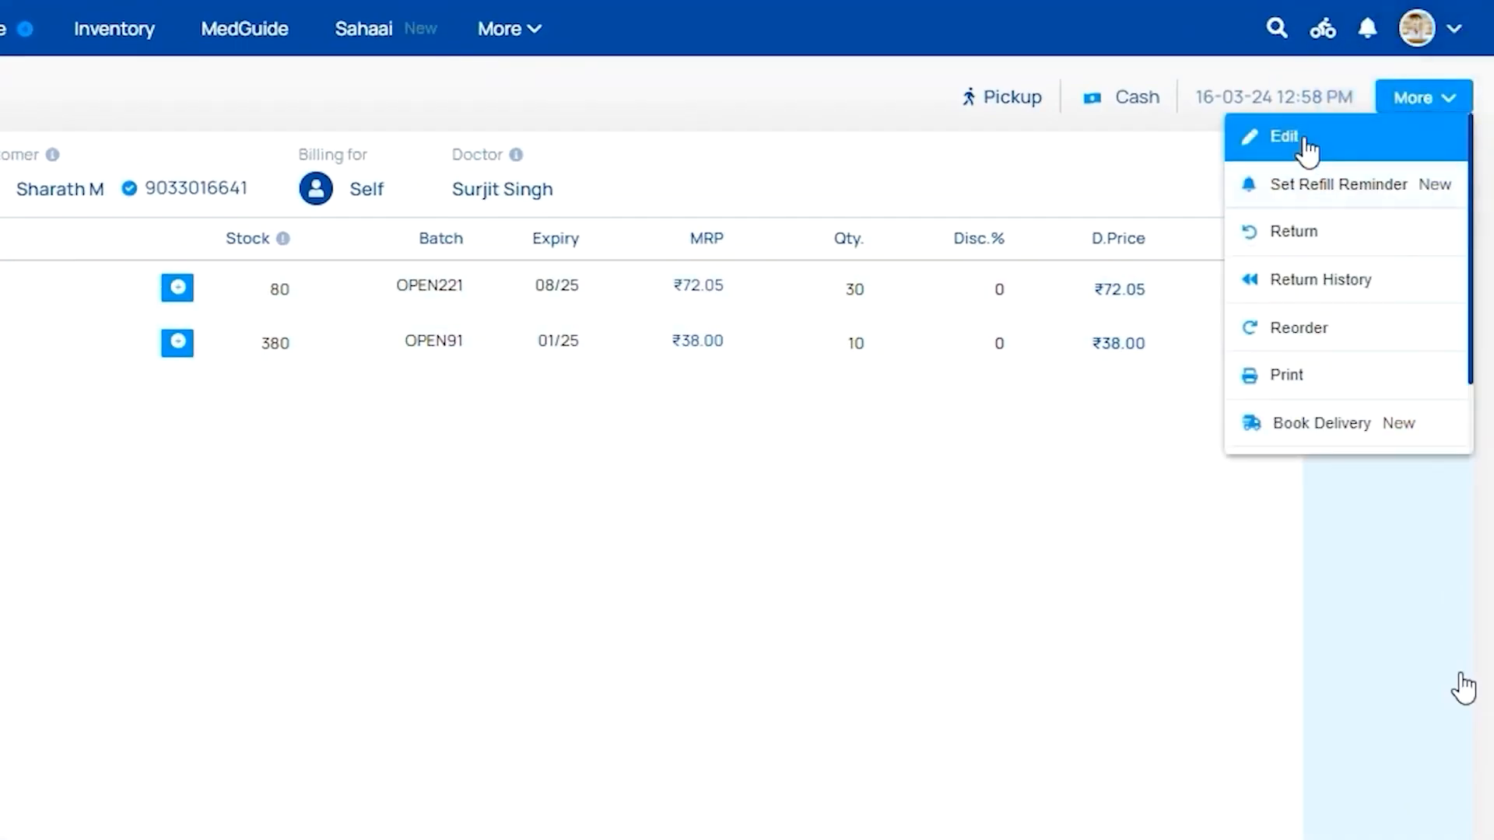
{"action": "left_click", "coordinate": [1363, 248]}
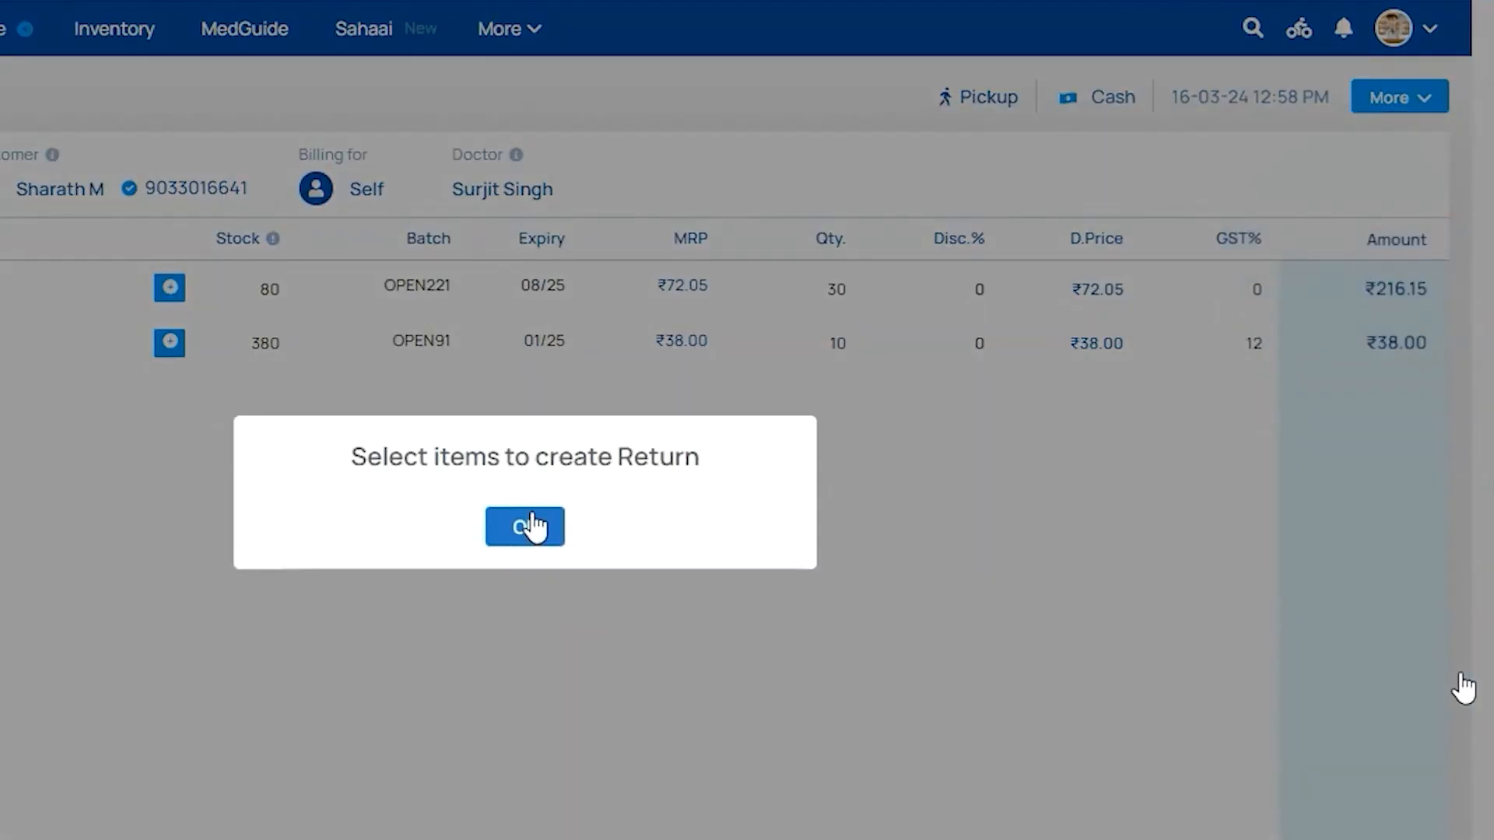
{"action": "left_click", "coordinate": [526, 527]}
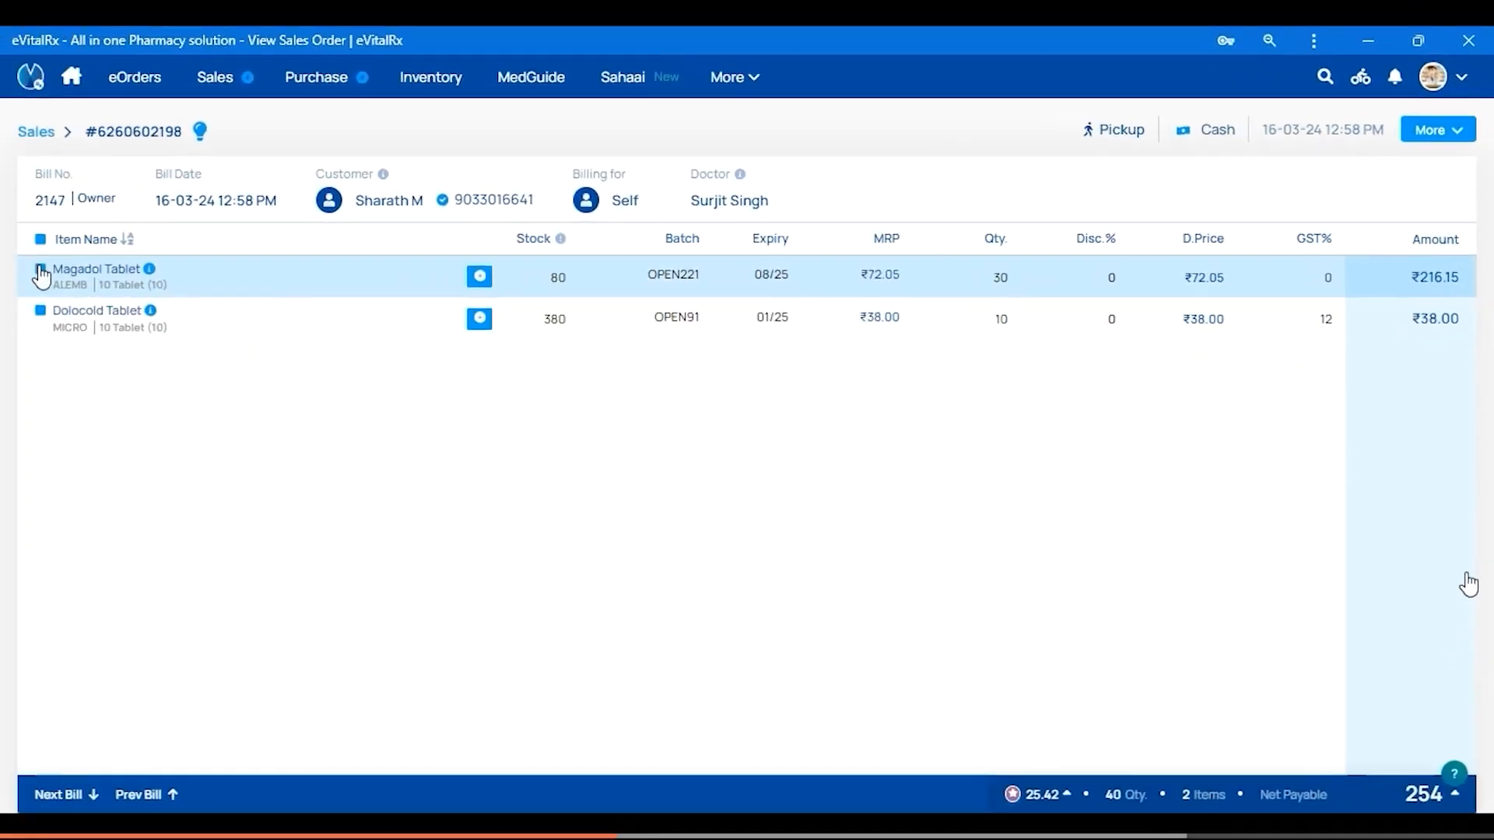
{"action": "left_click", "coordinate": [40, 239]}
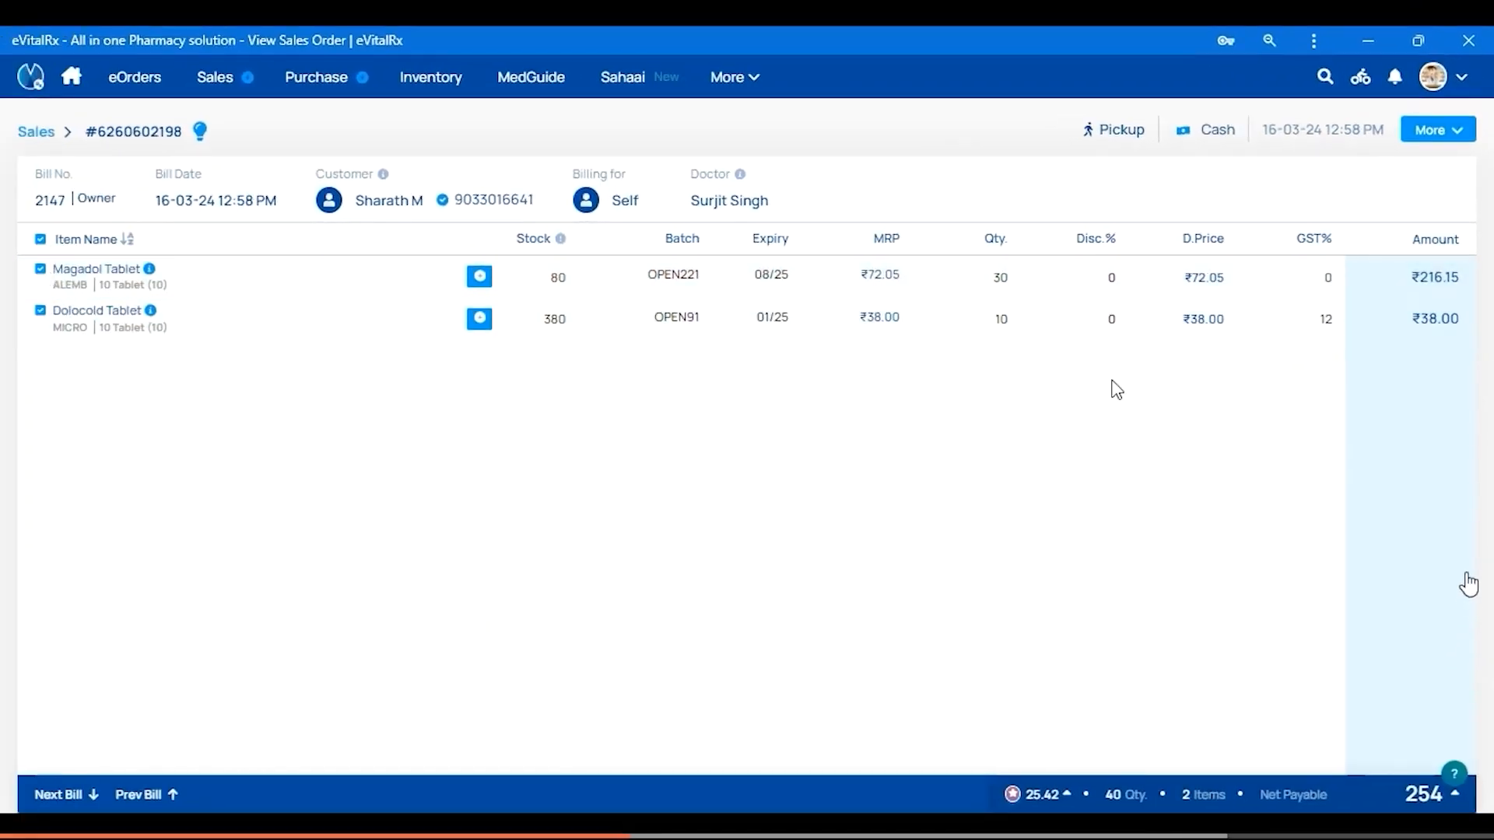
{"action": "left_click", "coordinate": [1453, 139]}
{"action": "left_click", "coordinate": [1393, 234]}
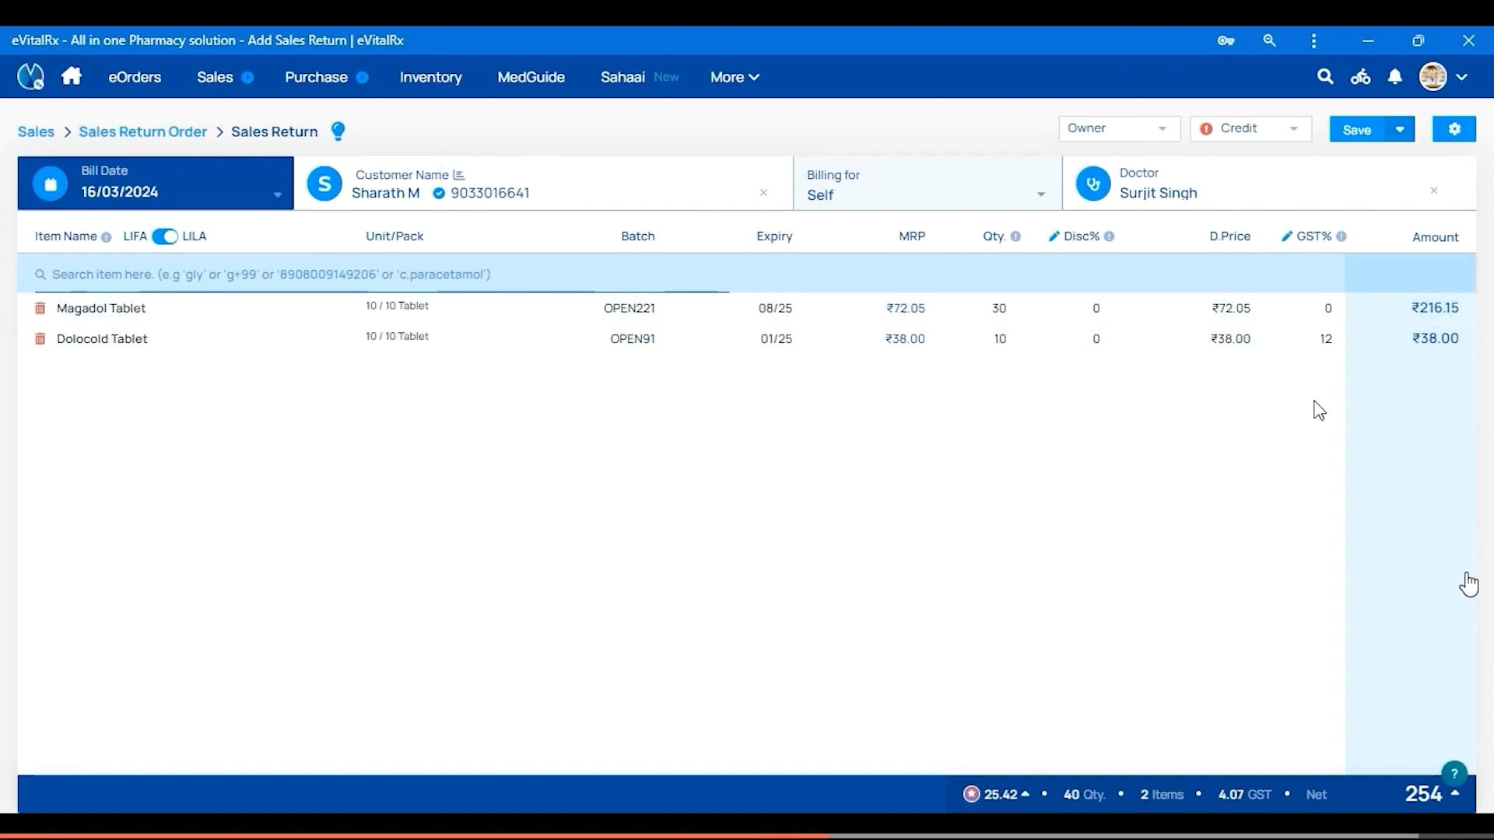
Keep Credit as payment type and save the ₹254 sales return
{"action": "left_click", "coordinate": [1238, 134]}
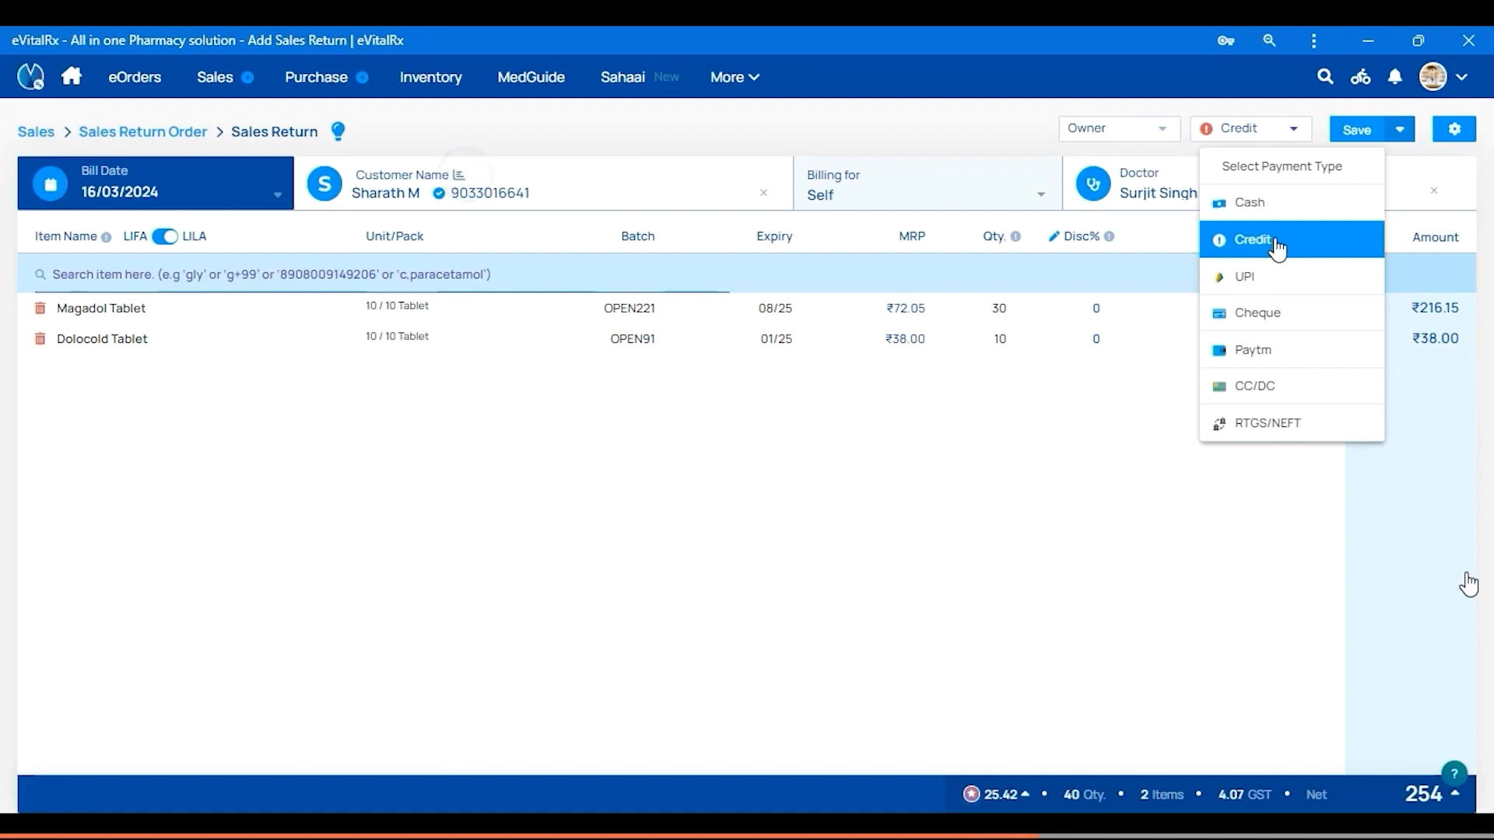
{"action": "left_click", "coordinate": [1276, 249]}
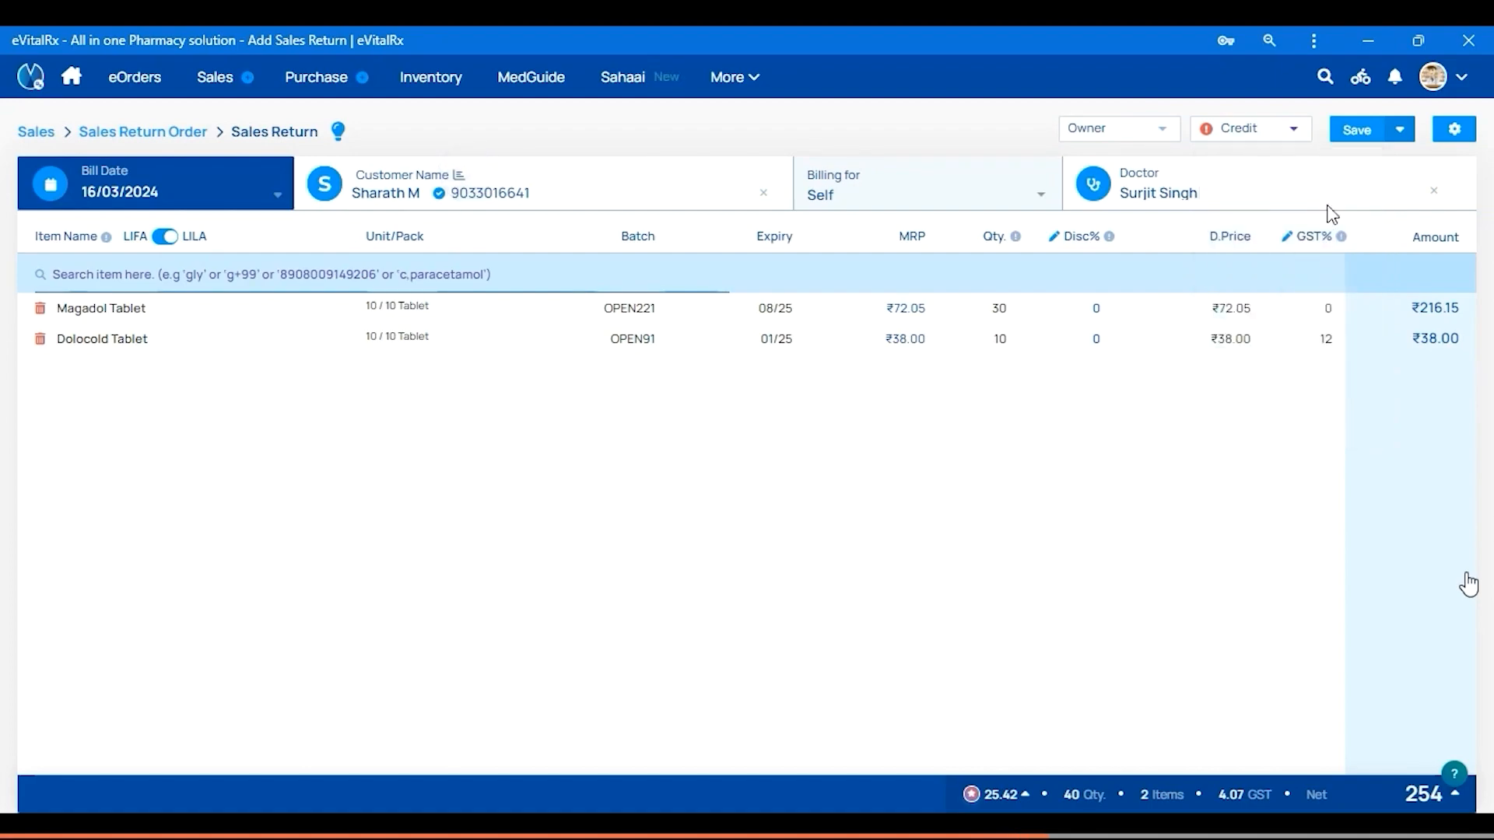
{"action": "left_click", "coordinate": [1362, 136]}
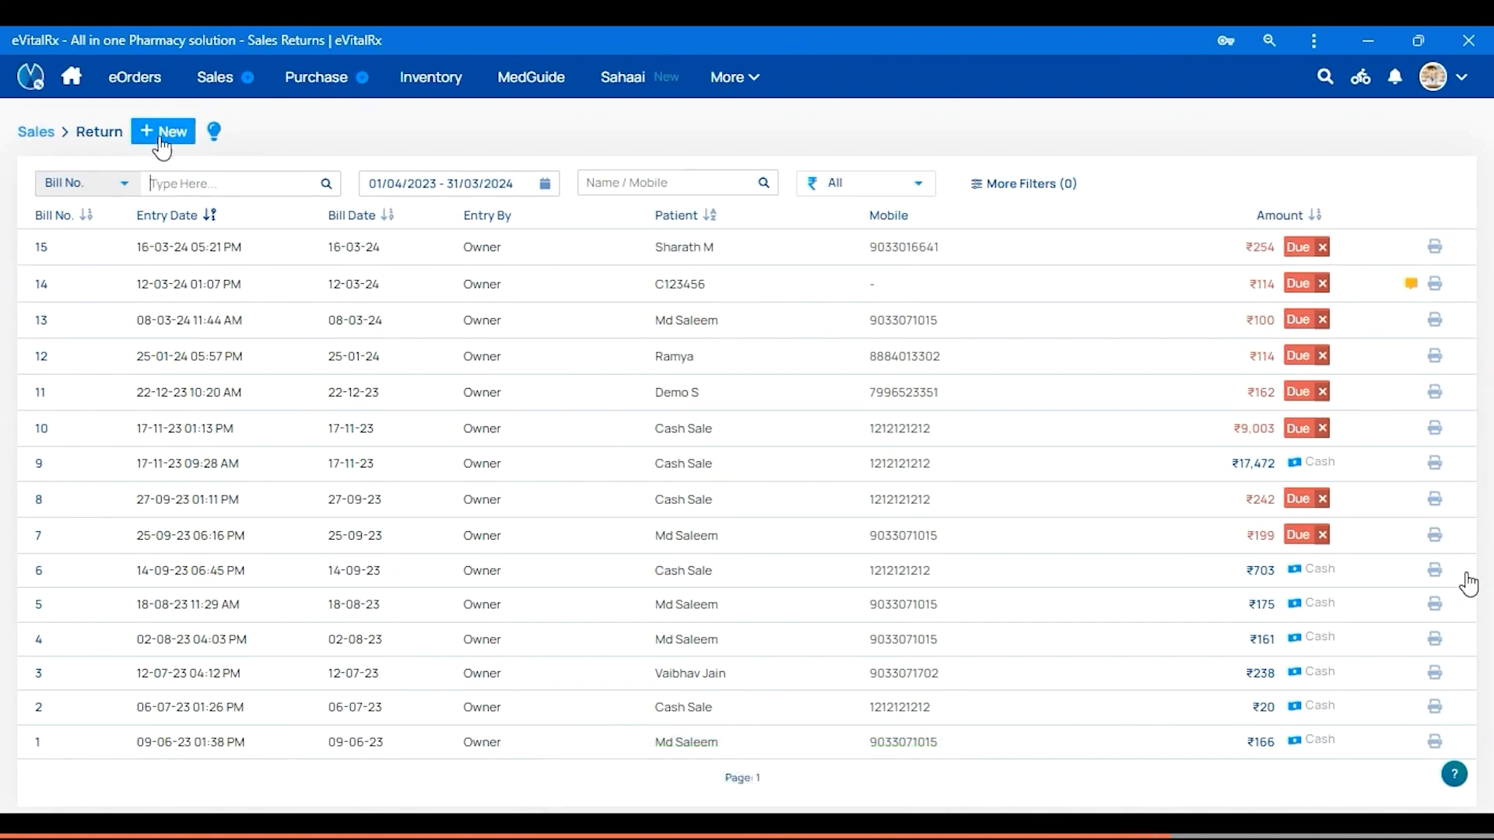
Start a new sales return for the matching customer
{"action": "mouse_move", "coordinate": [225, 98]}
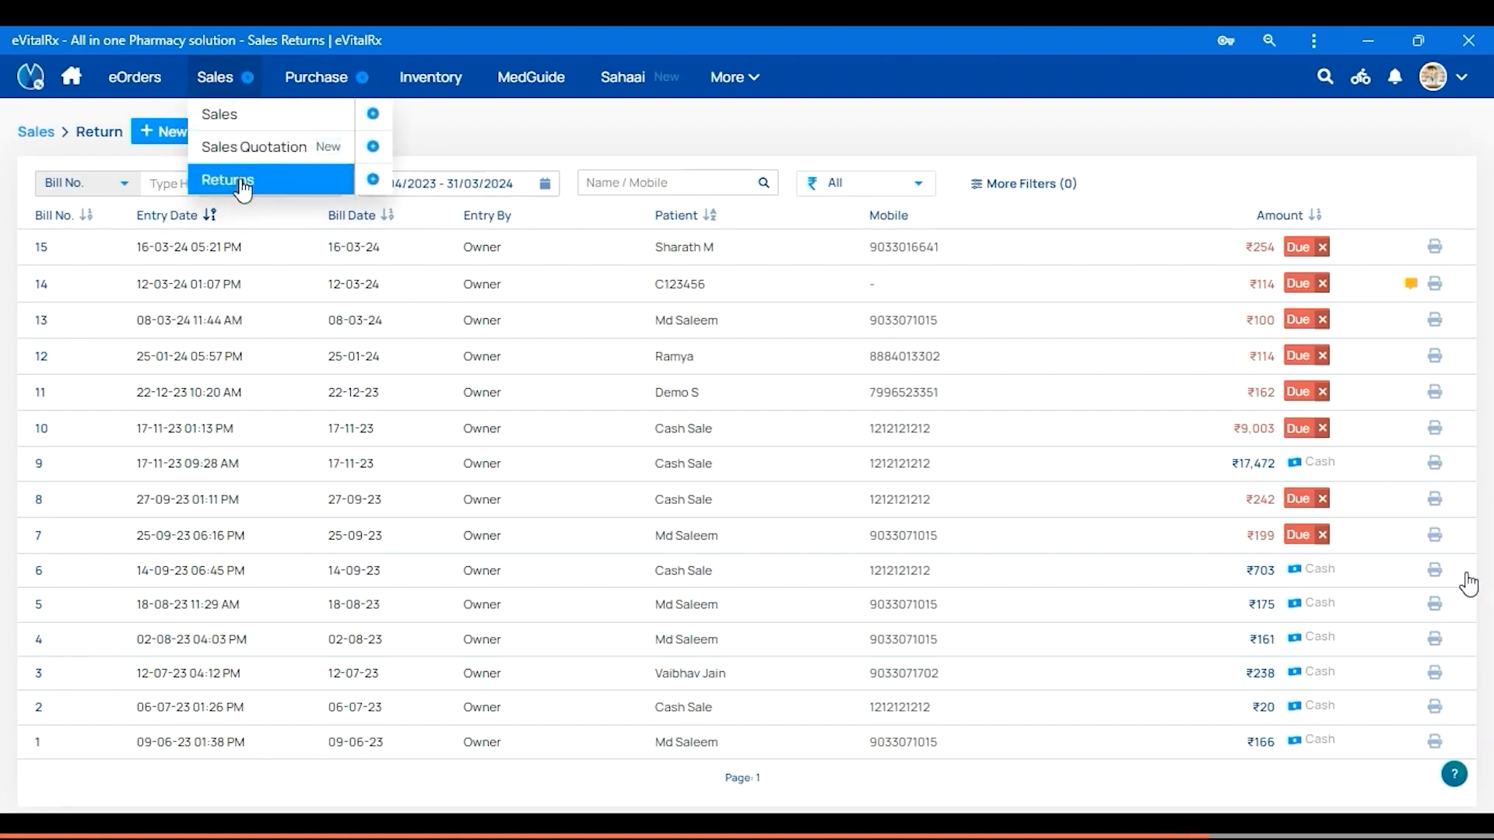
{"action": "left_click", "coordinate": [373, 182]}
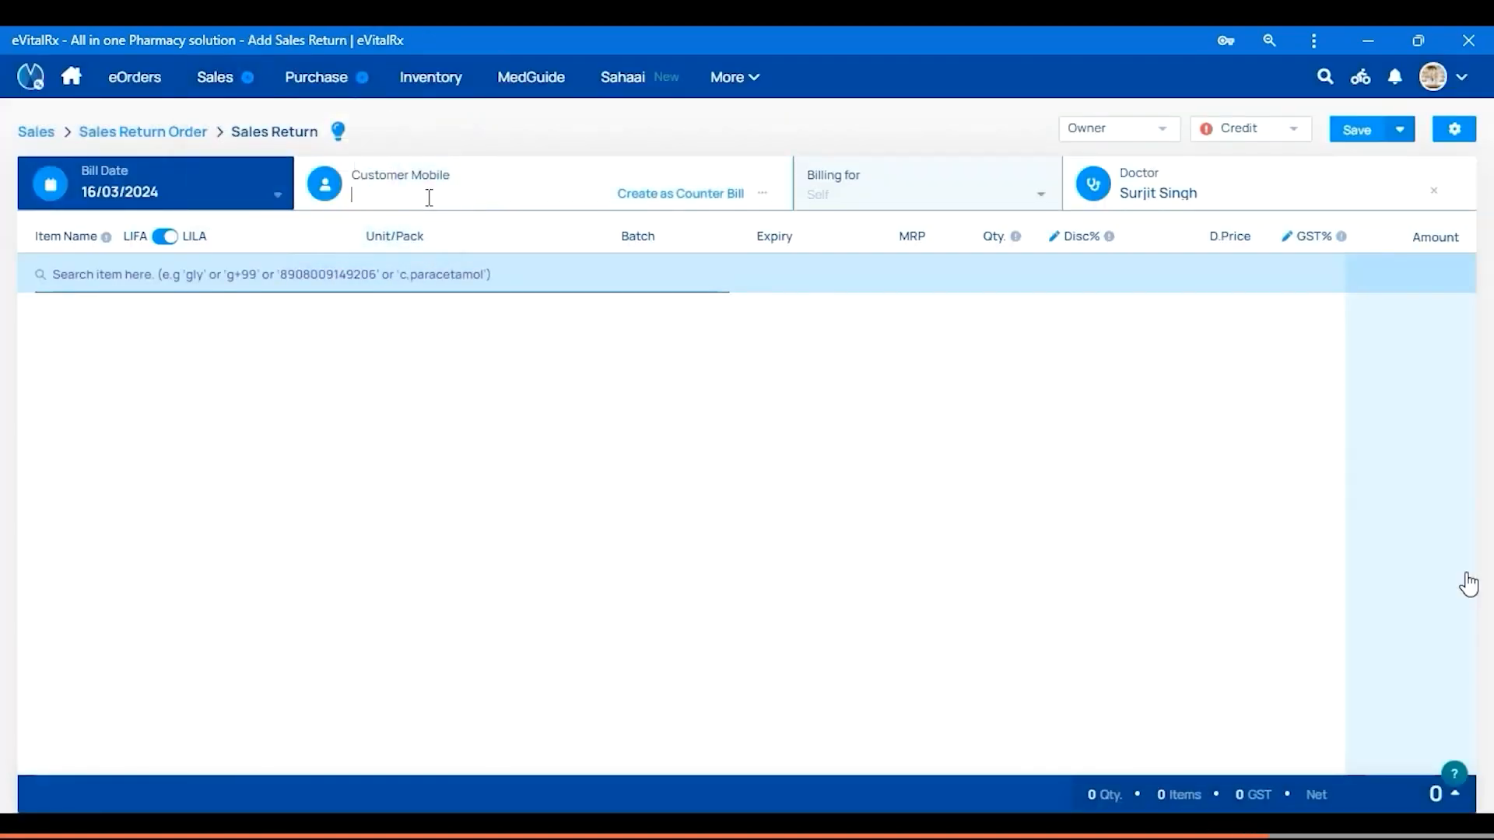
{"action": "type", "text": "Sharath"}
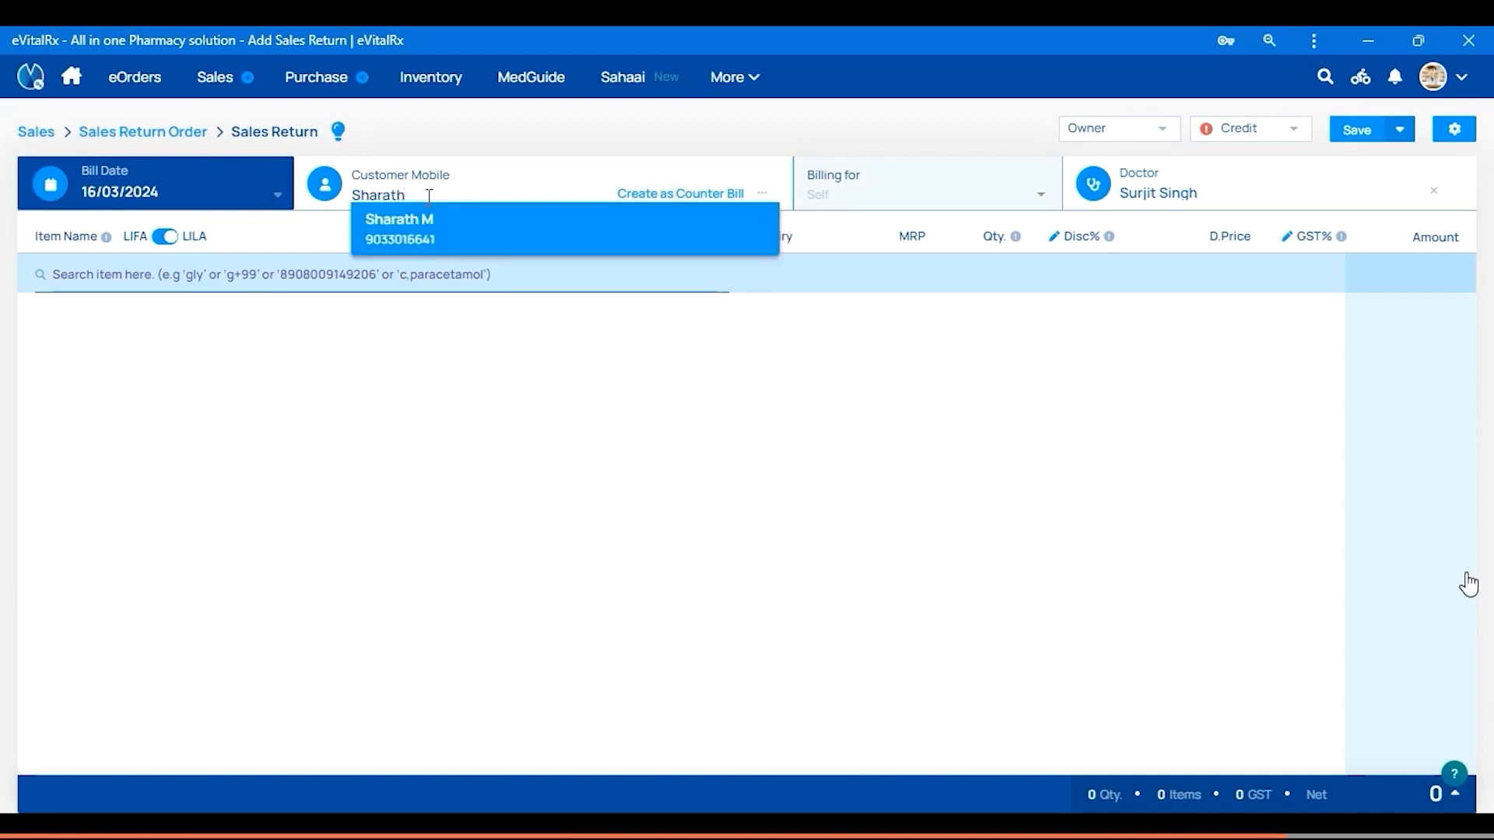
{"action": "left_click", "coordinate": [443, 235]}
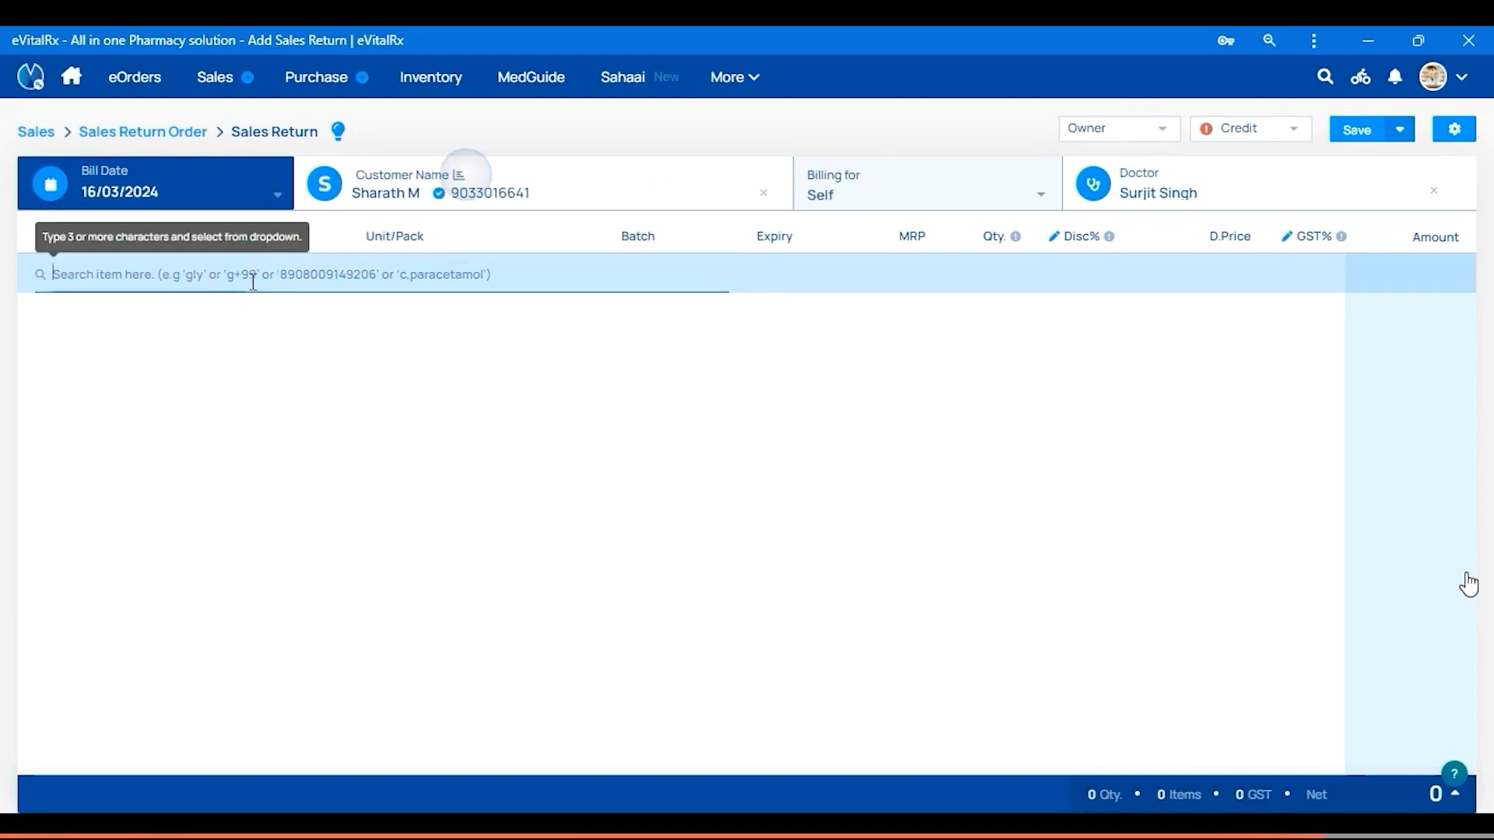
Add Dolocold Tablet and save the return as bill 16 for ₹38
{"action": "type", "text": "Dolo"}
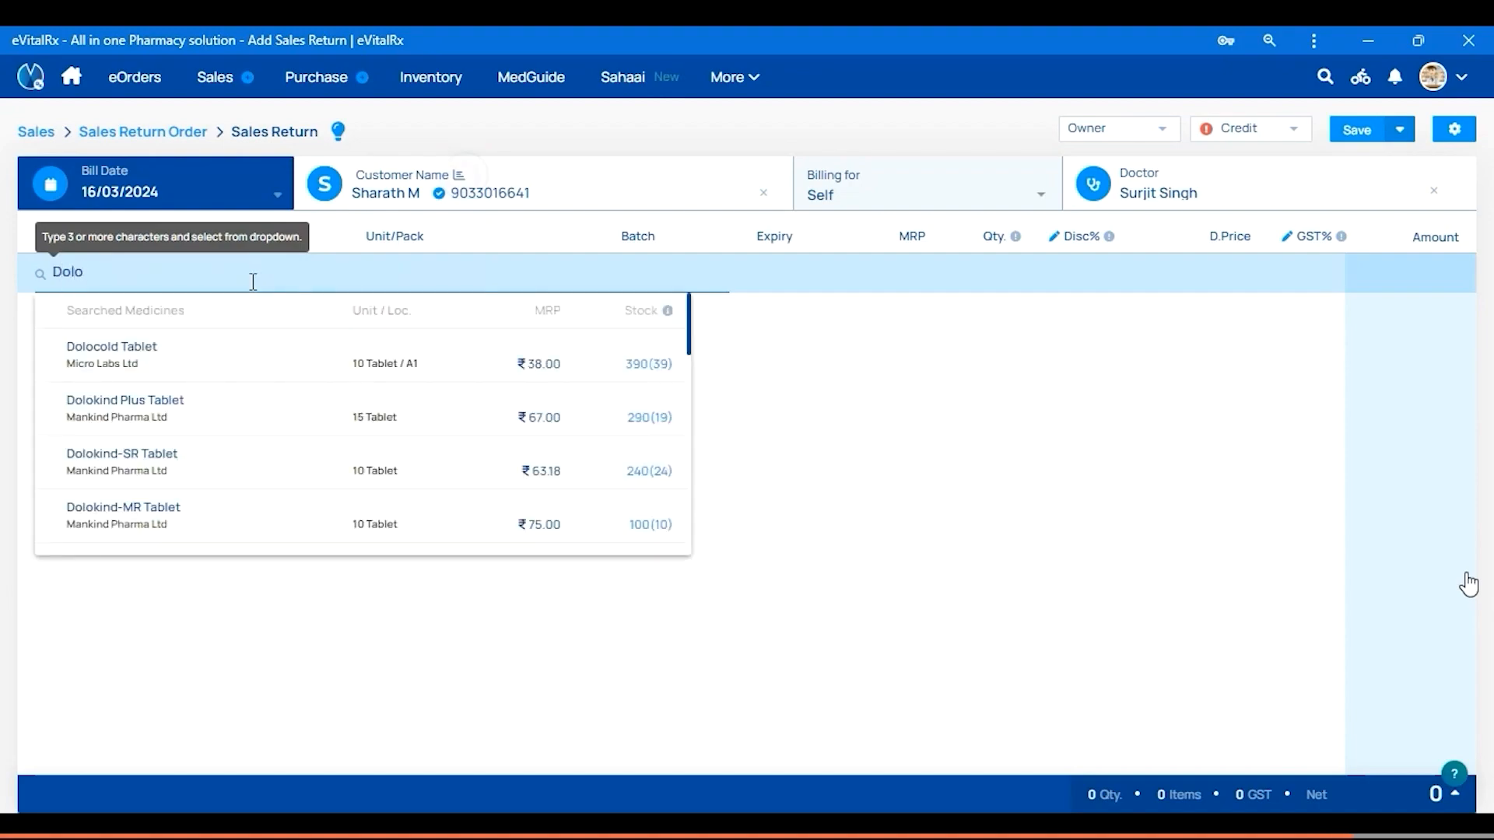
{"action": "key", "text": "Down"}
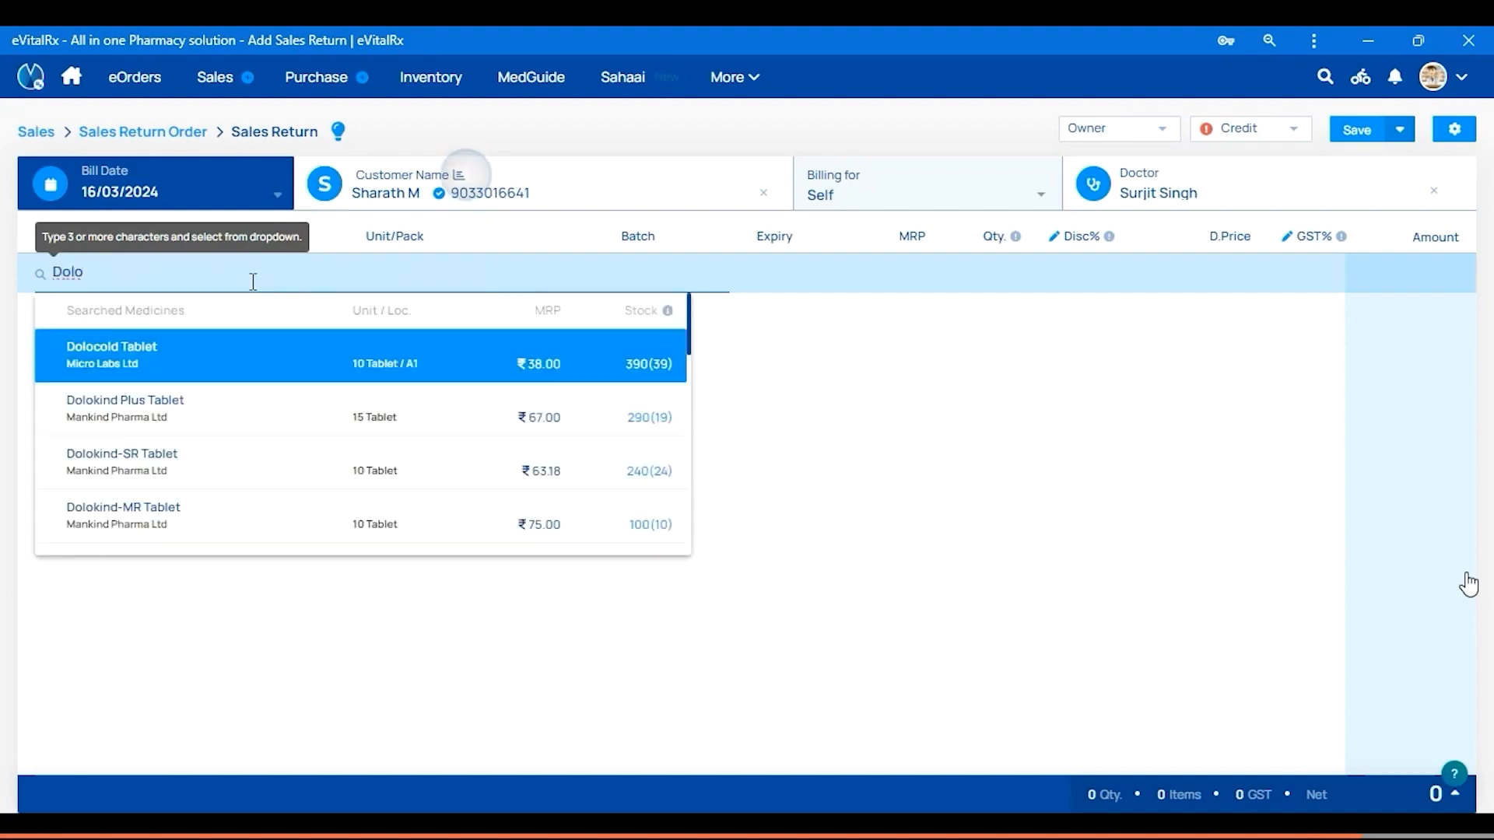
{"action": "key", "text": "Return"}
{"action": "key", "text": "Return"}
{"action": "key", "text": "Return"}
{"action": "key", "text": "Return"}
{"action": "key", "text": "Return"}
{"action": "key", "text": "Return"}
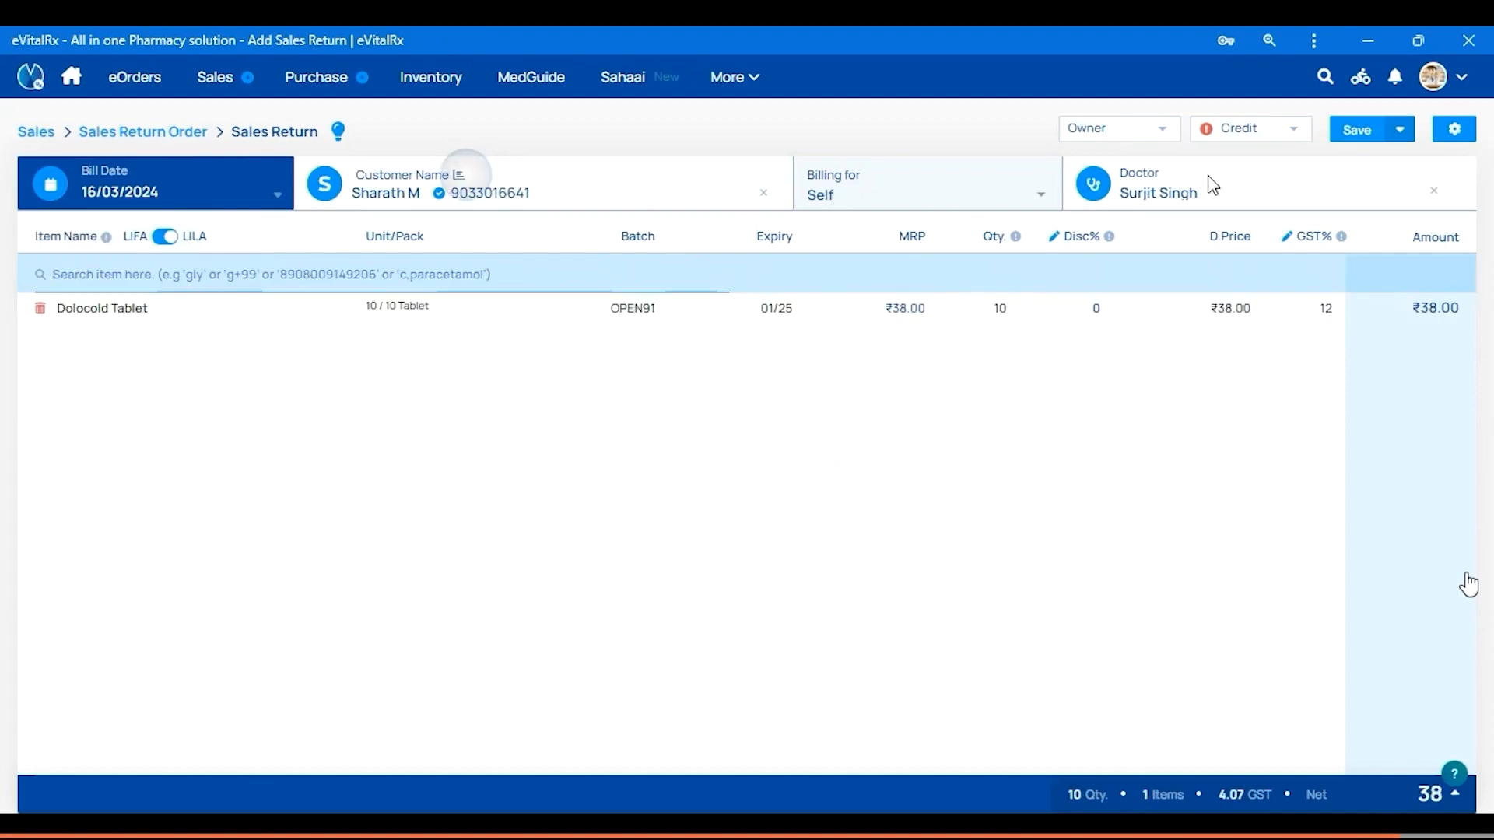
{"action": "left_click", "coordinate": [1355, 133]}
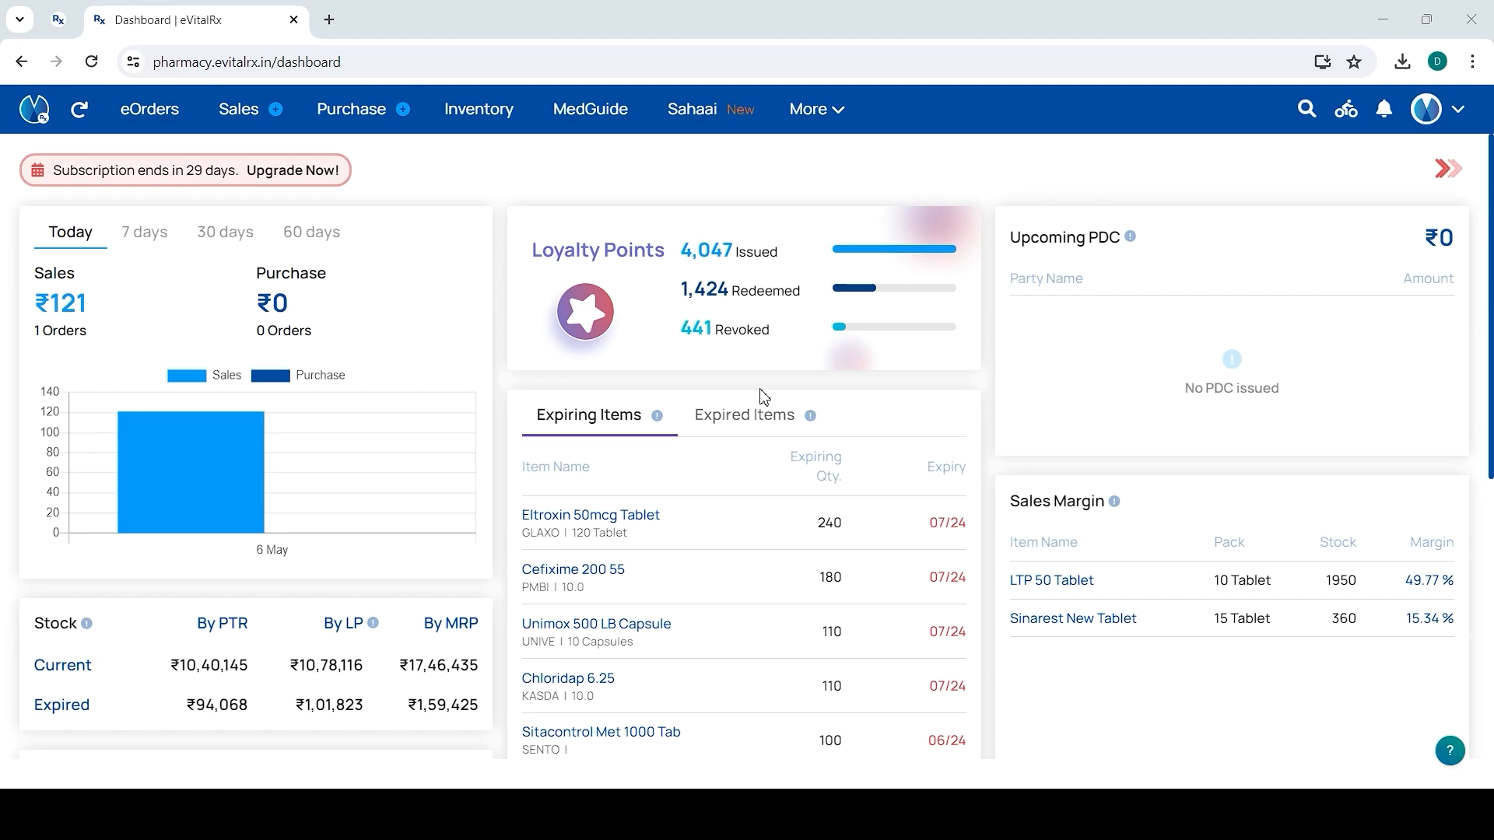
Search 'ltk' in MedGuide, open LTK-H Tablet, and view then close a distributor's details
{"action": "left_click", "coordinate": [572, 132]}
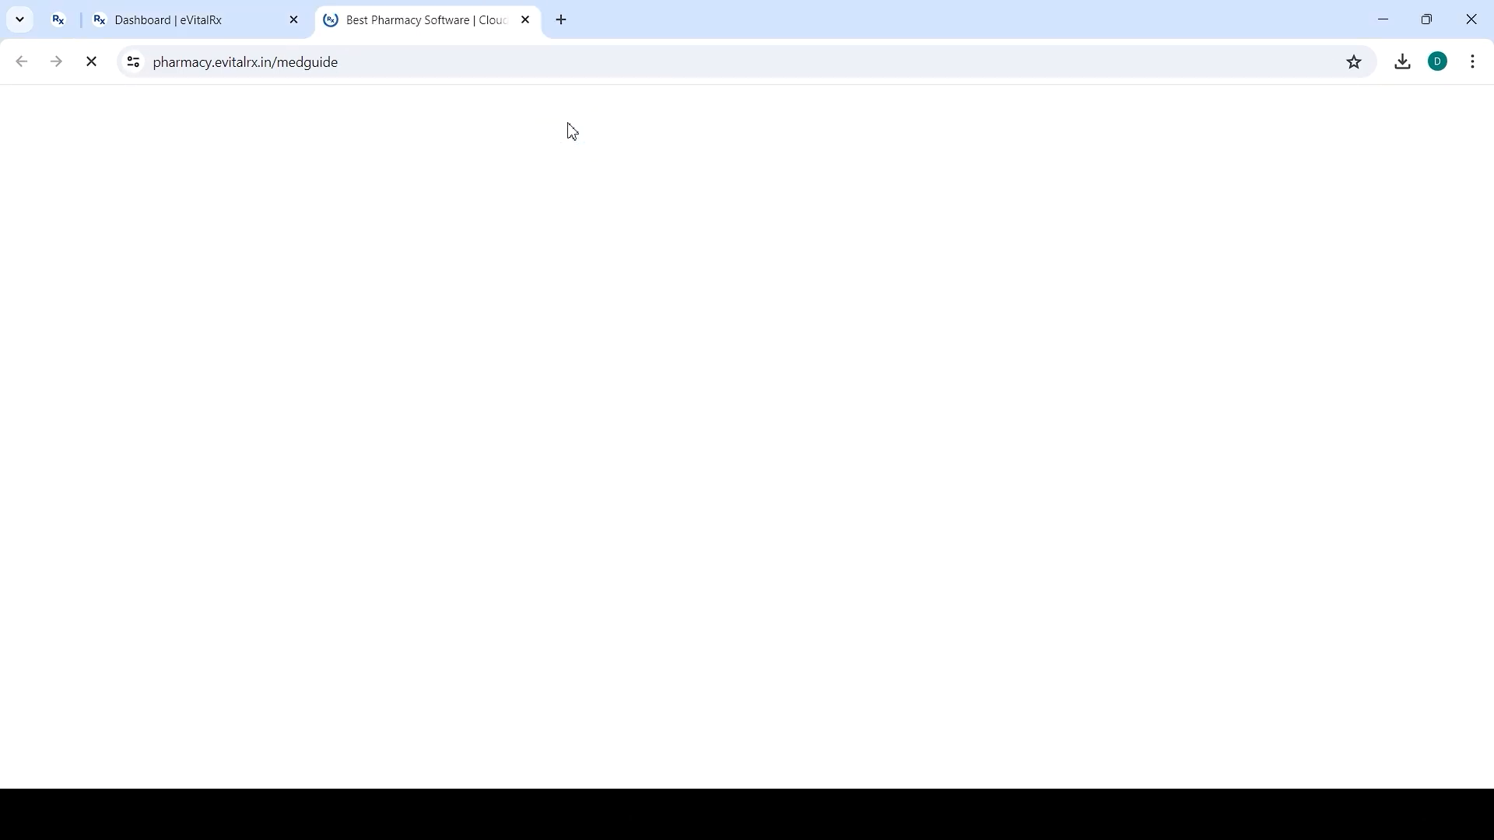
{"action": "left_click", "coordinate": [493, 193]}
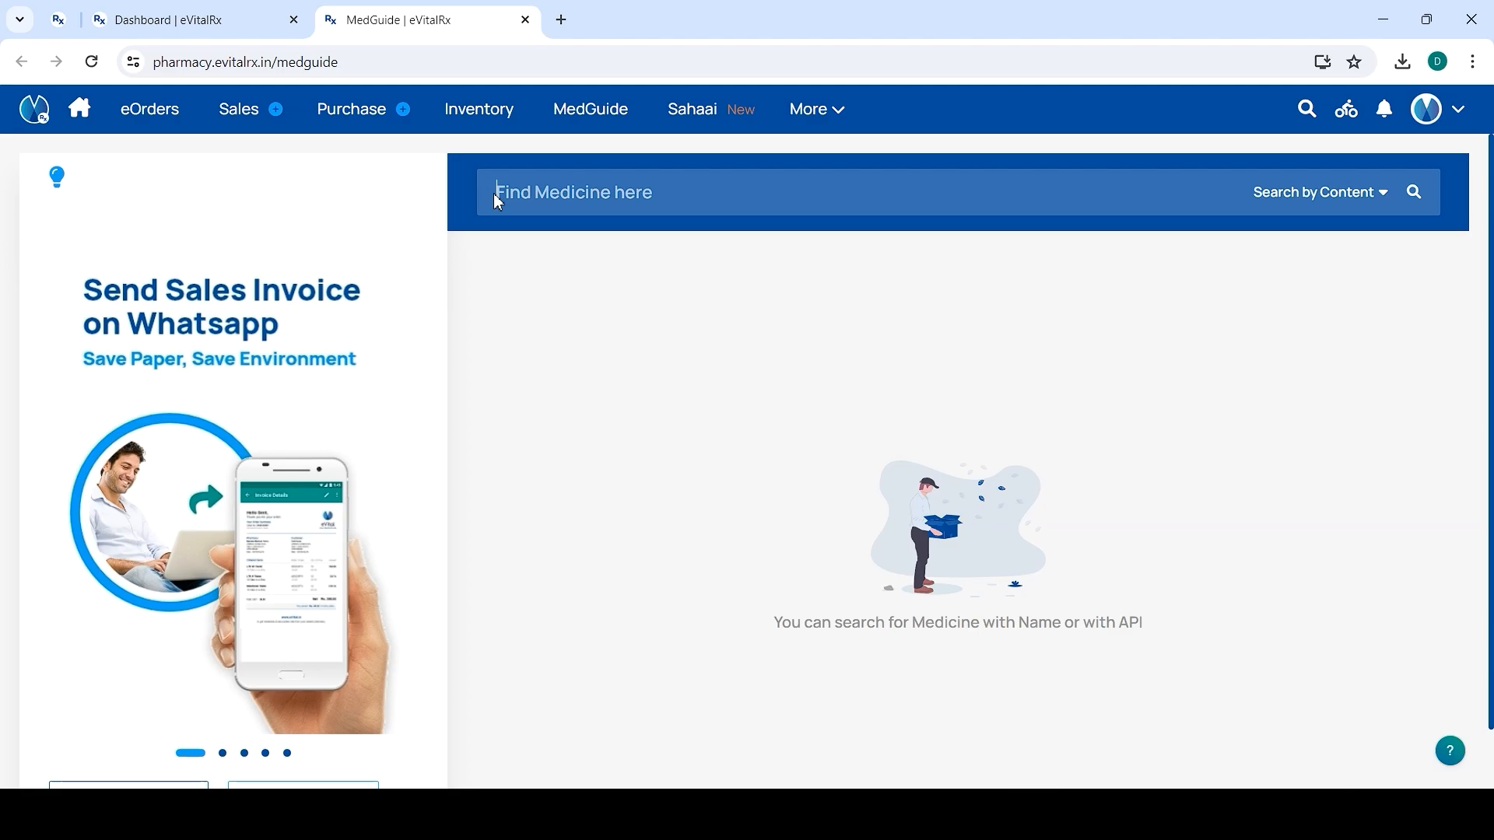
{"action": "type", "text": "ltk"}
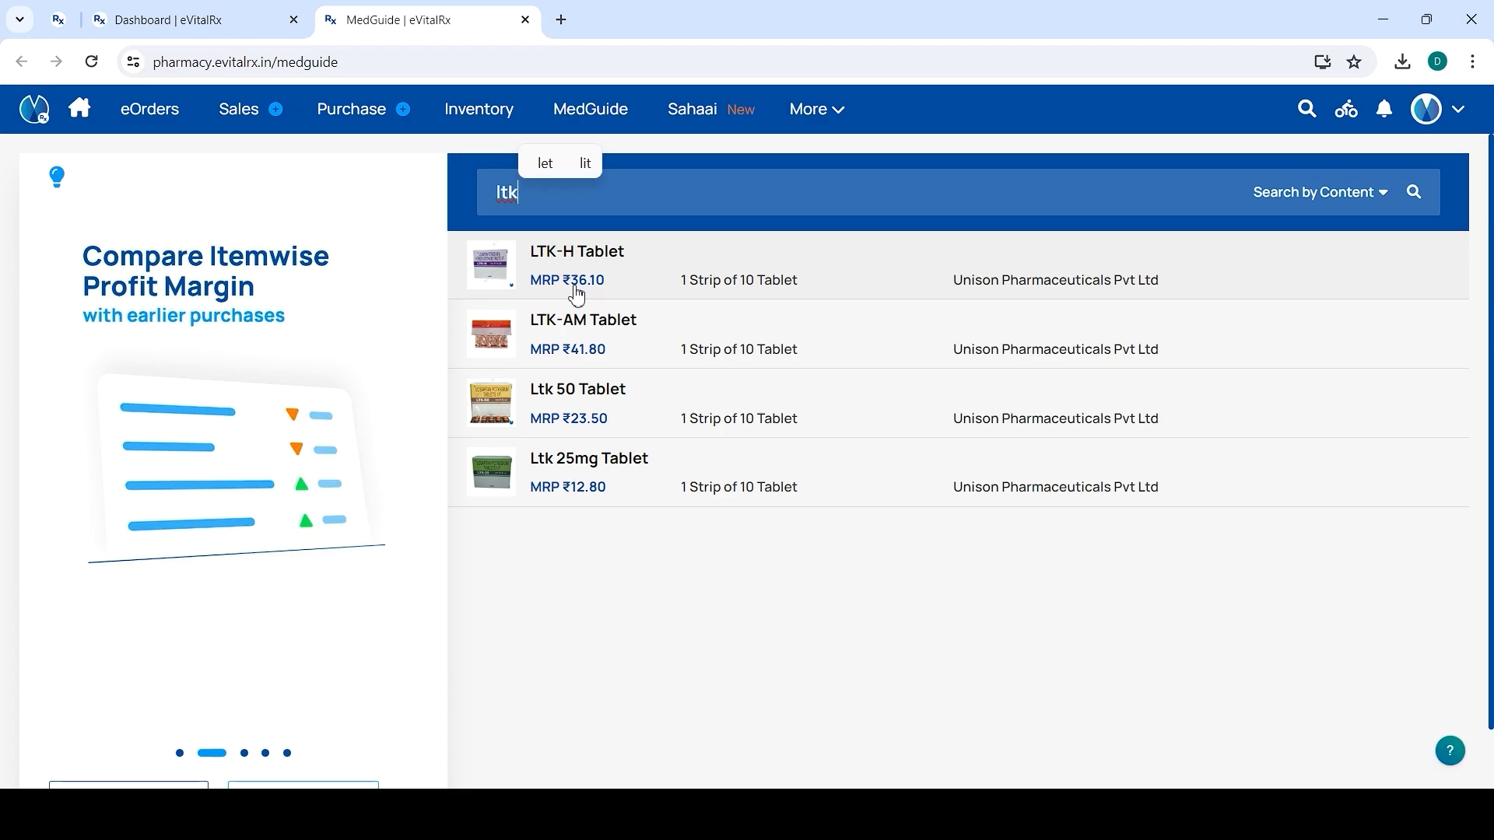
{"action": "left_click", "coordinate": [575, 287]}
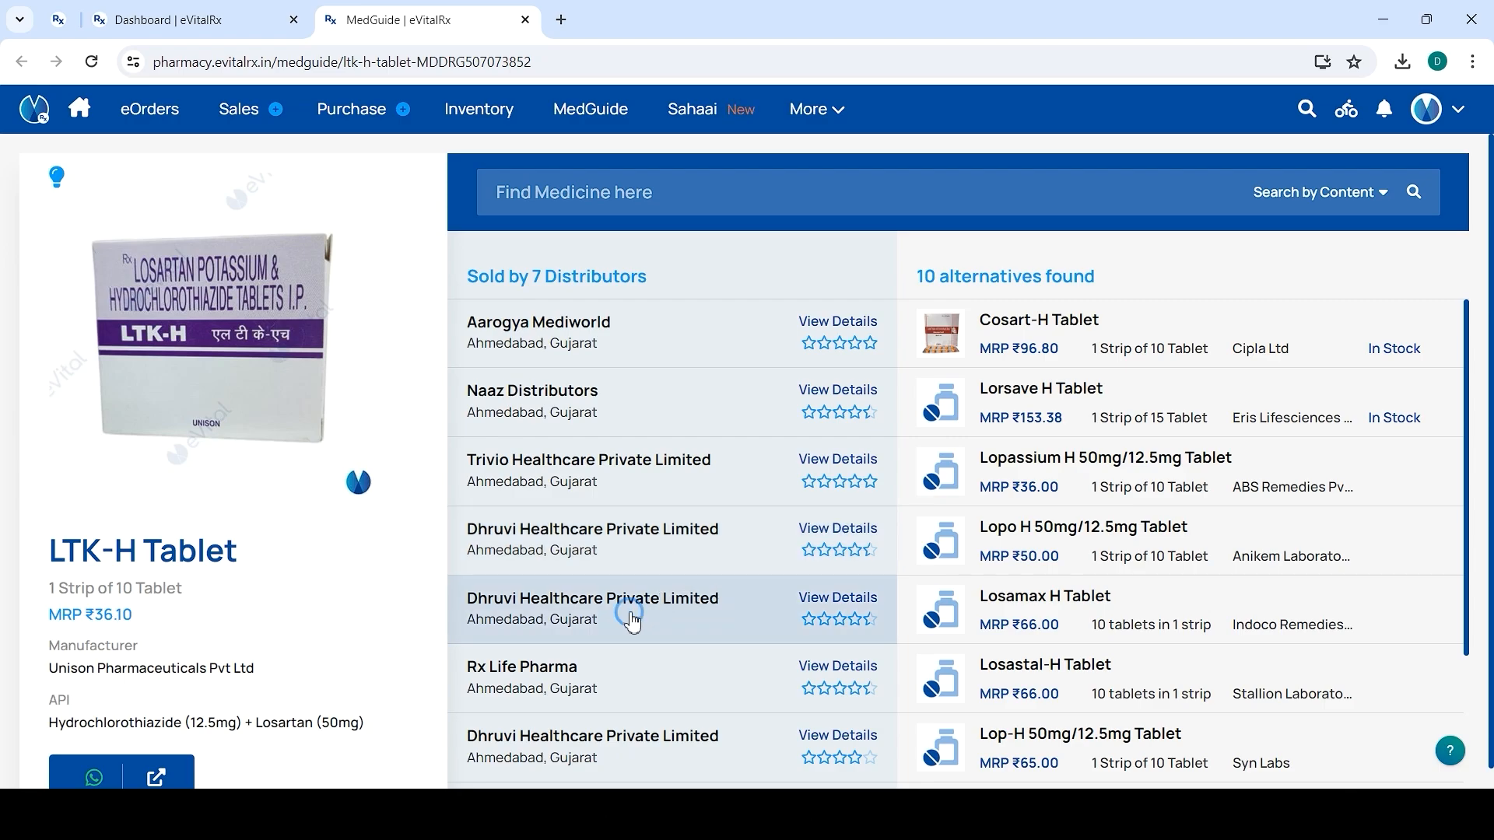
{"action": "left_click", "coordinate": [632, 620]}
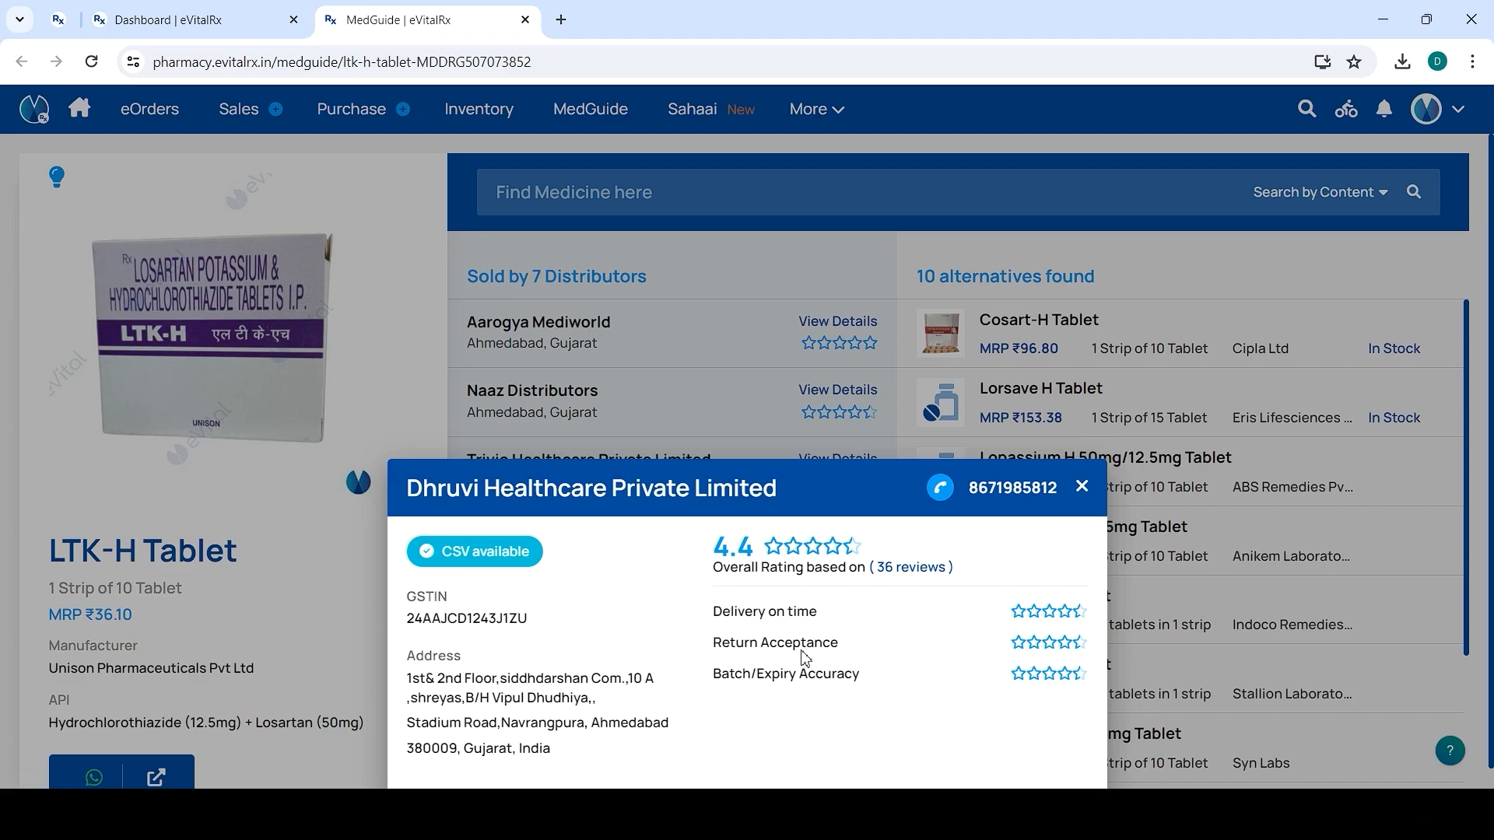
{"action": "left_click", "coordinate": [1081, 488]}
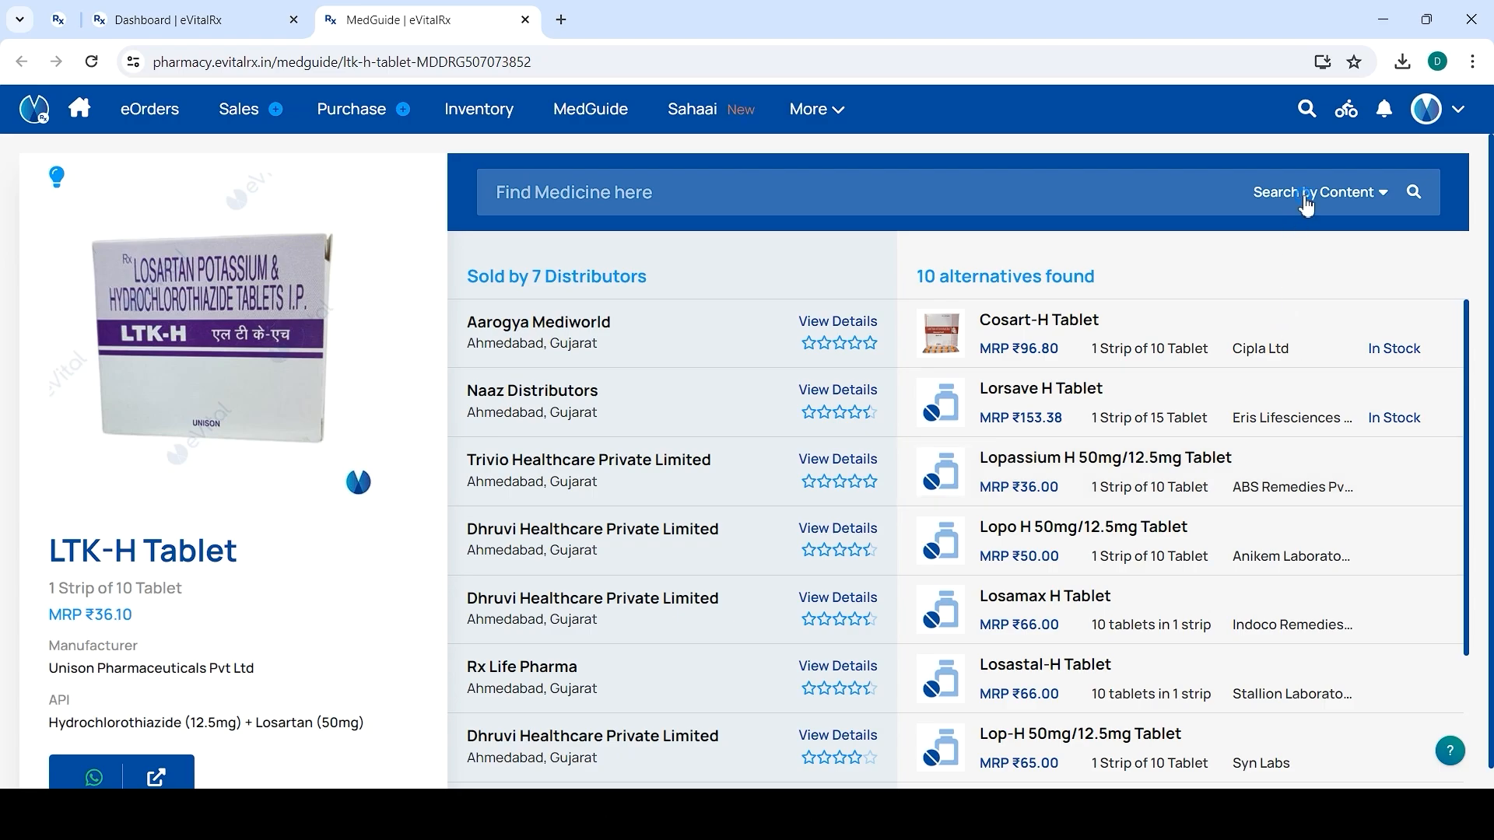
Search by content for Chlorphenamine (10mg/ml), including combinations with other contents
{"action": "left_click", "coordinate": [1307, 202]}
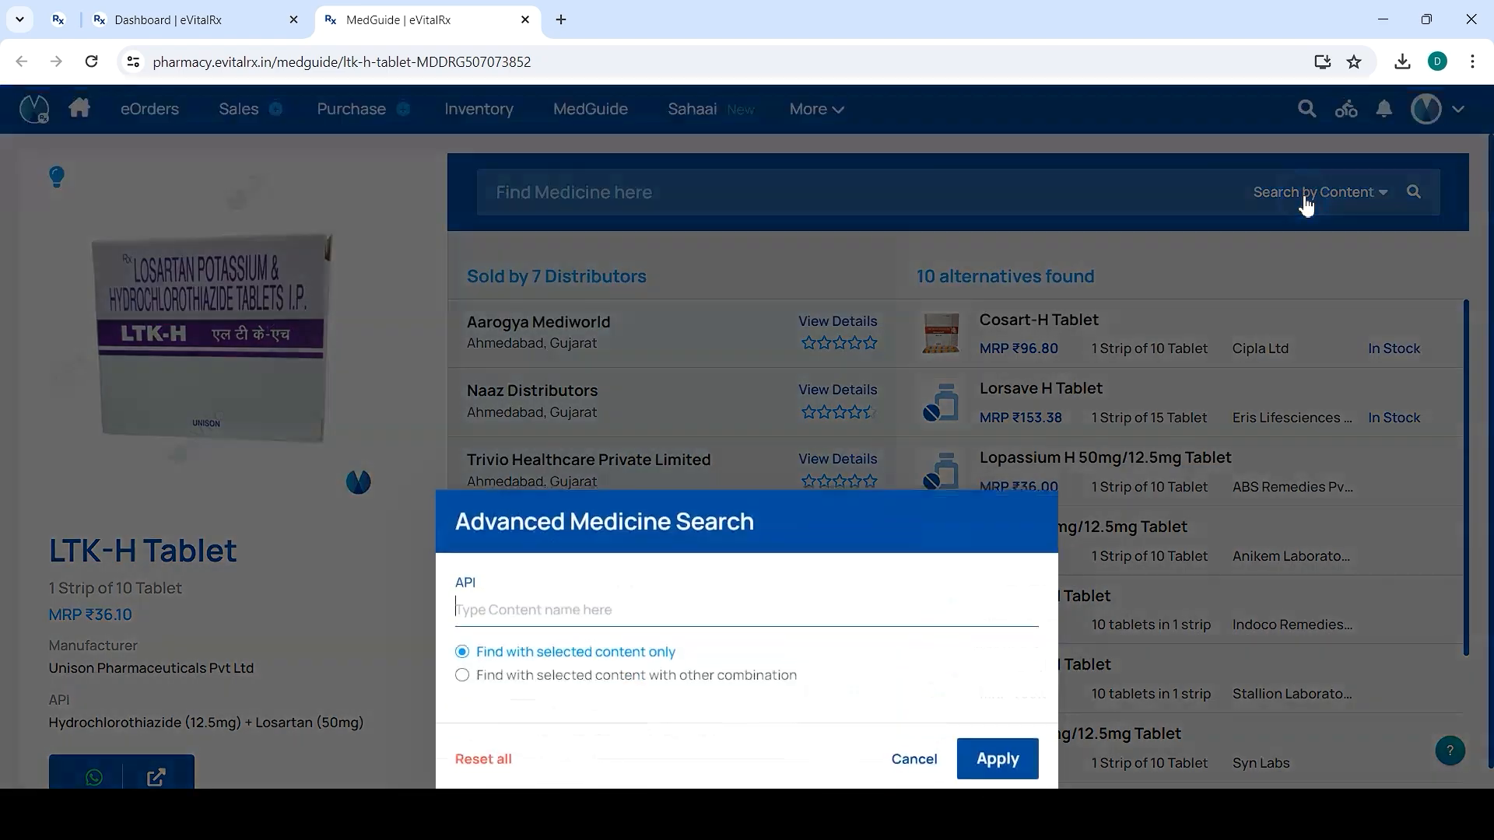
{"action": "left_click", "coordinate": [484, 602]}
{"action": "type", "text": "C"}
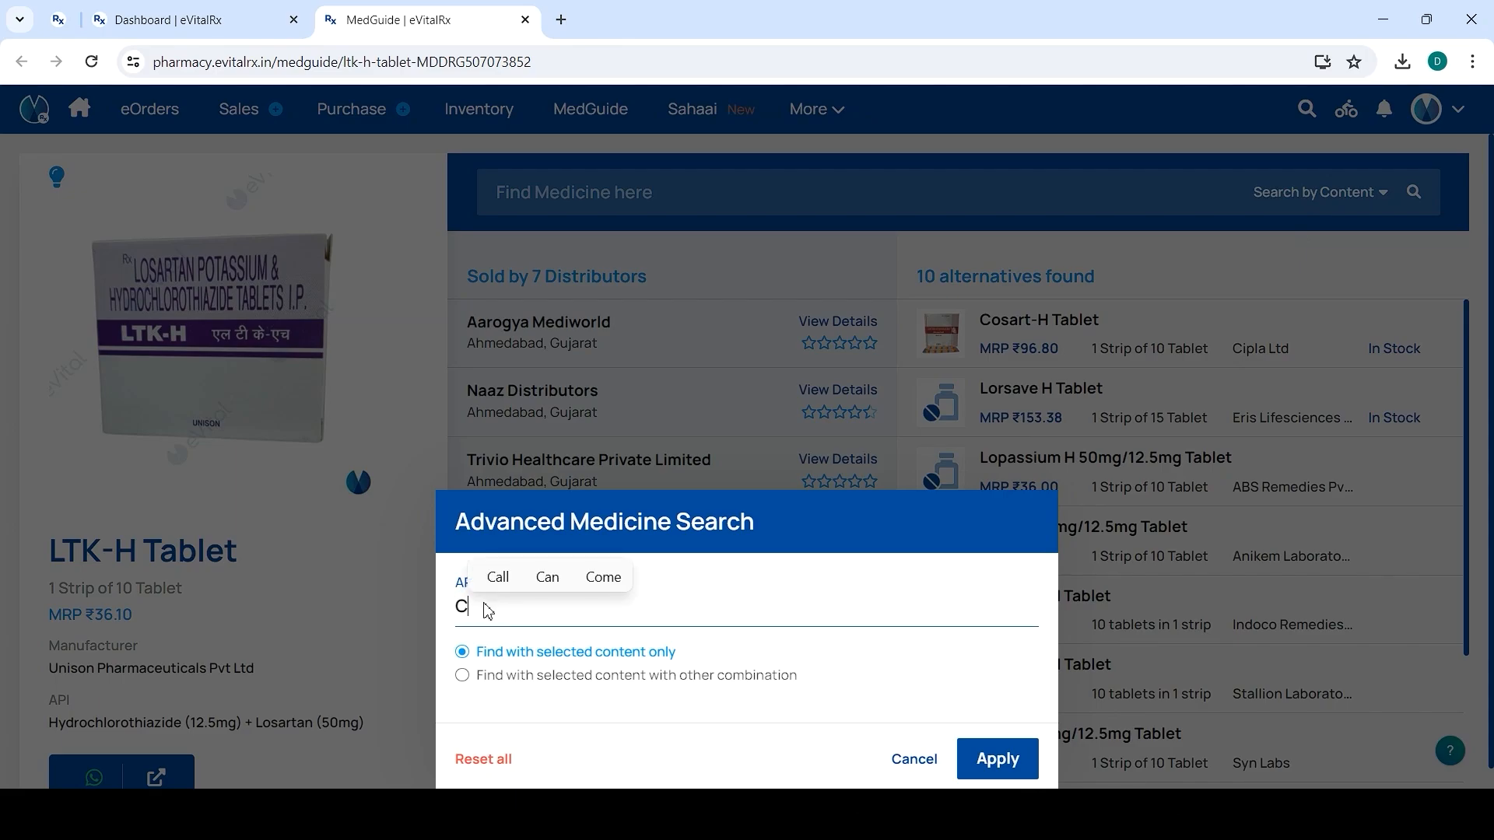
{"action": "type", "text": "hlorphen"}
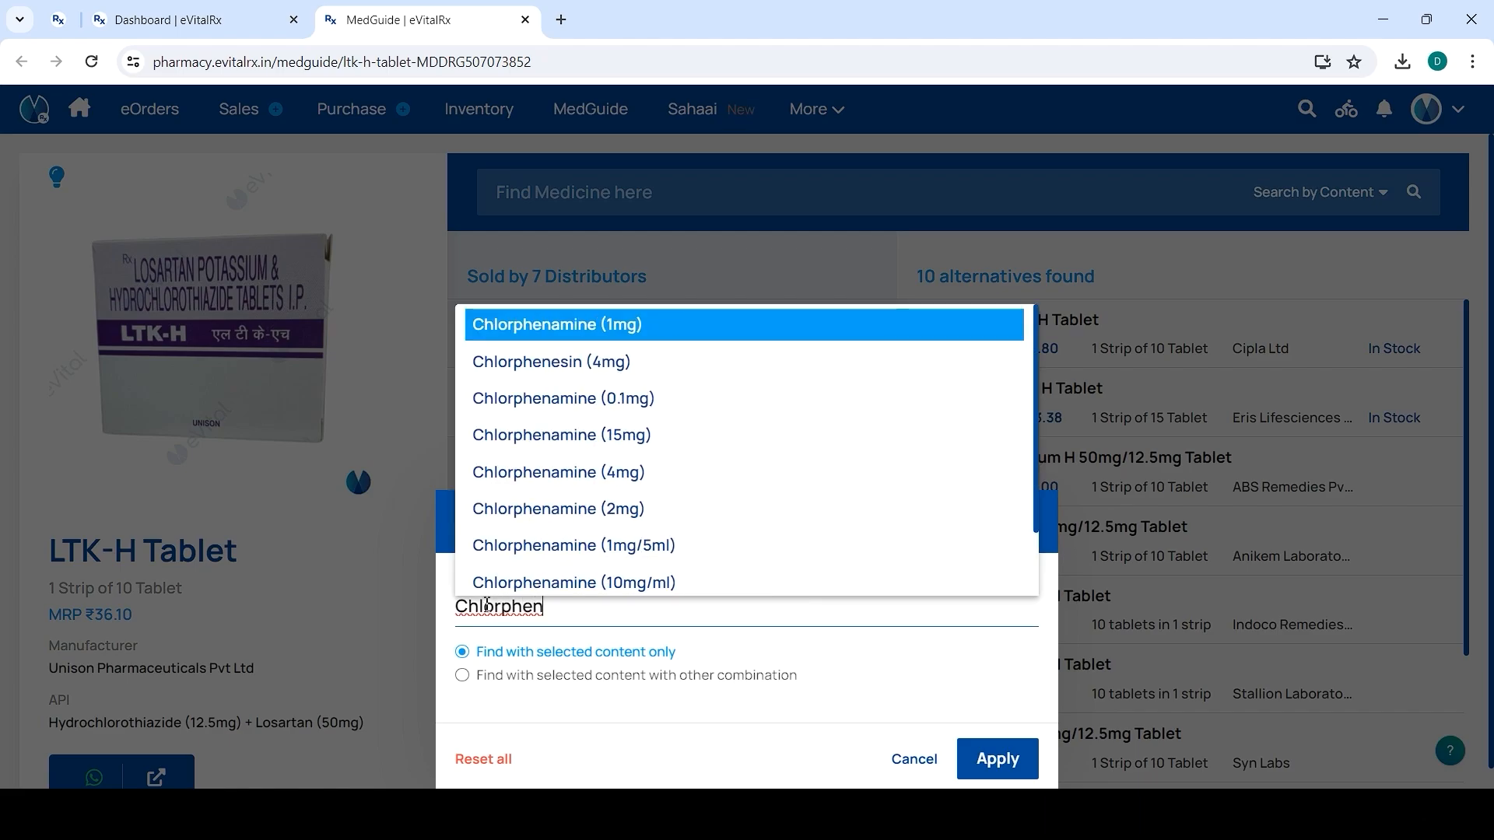
{"action": "left_click", "coordinate": [518, 584]}
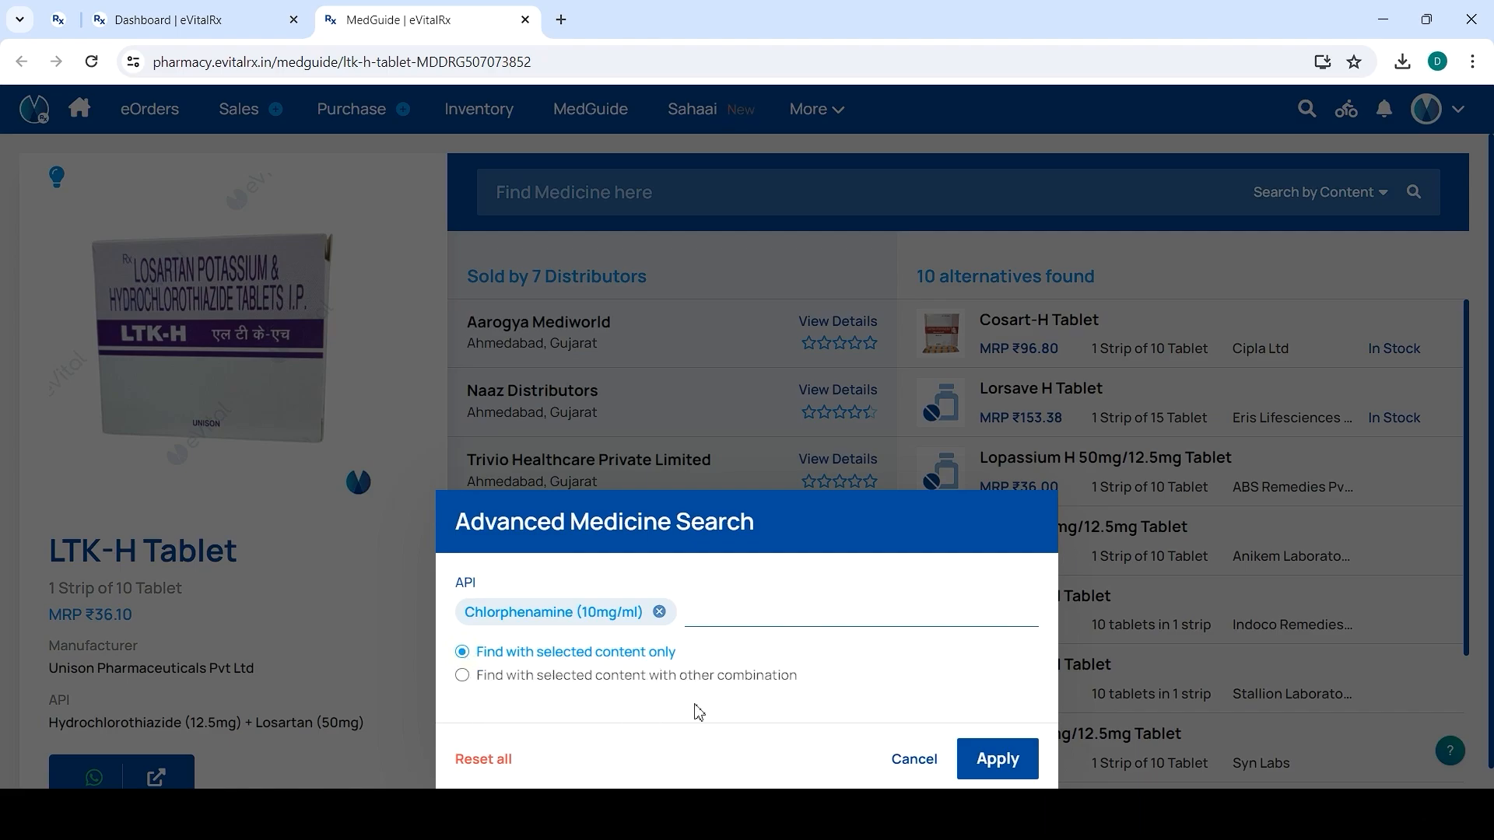
{"action": "left_click", "coordinate": [467, 677]}
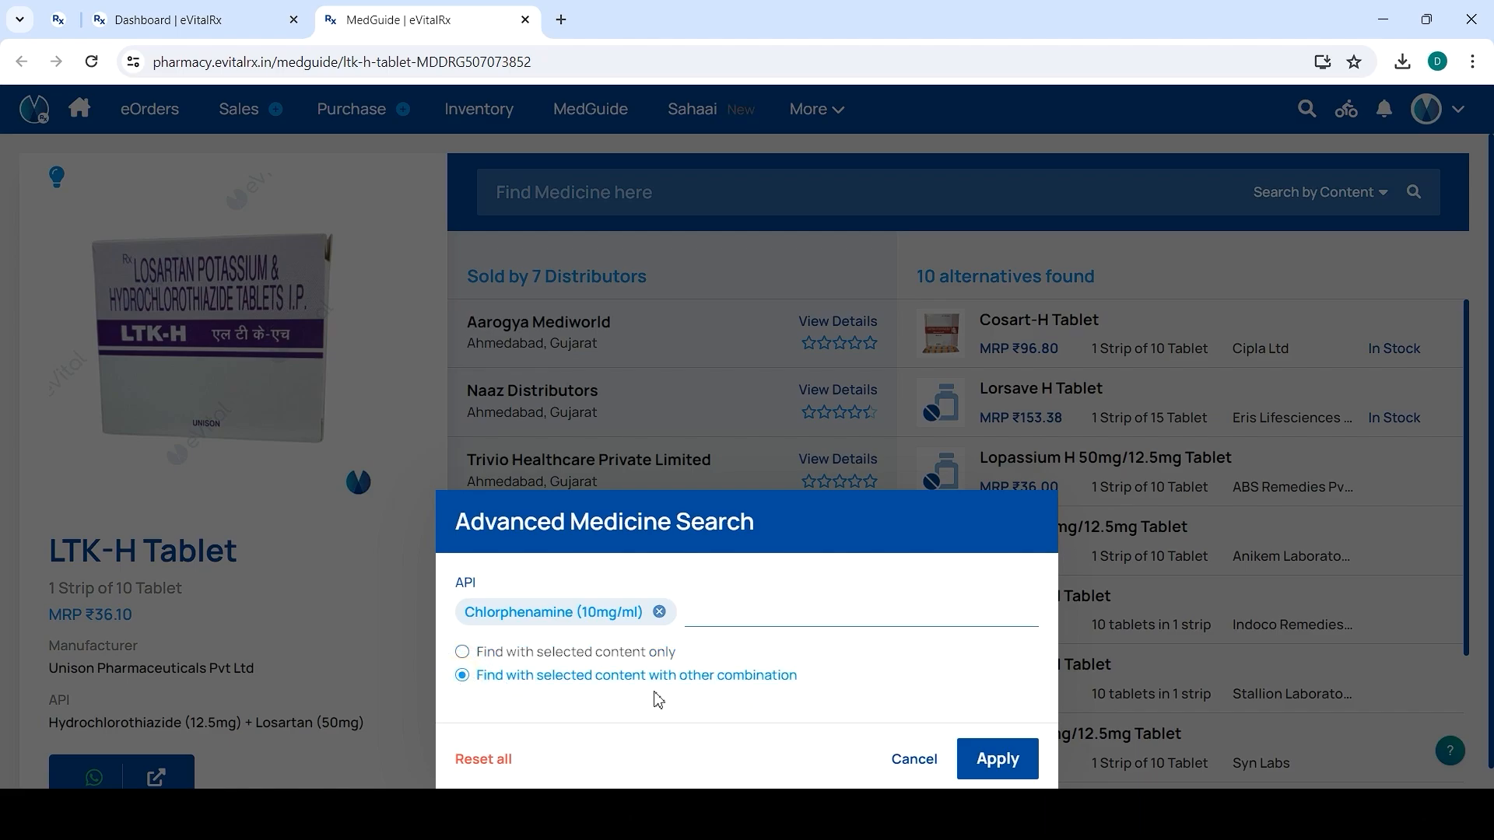
{"action": "left_click", "coordinate": [974, 768]}
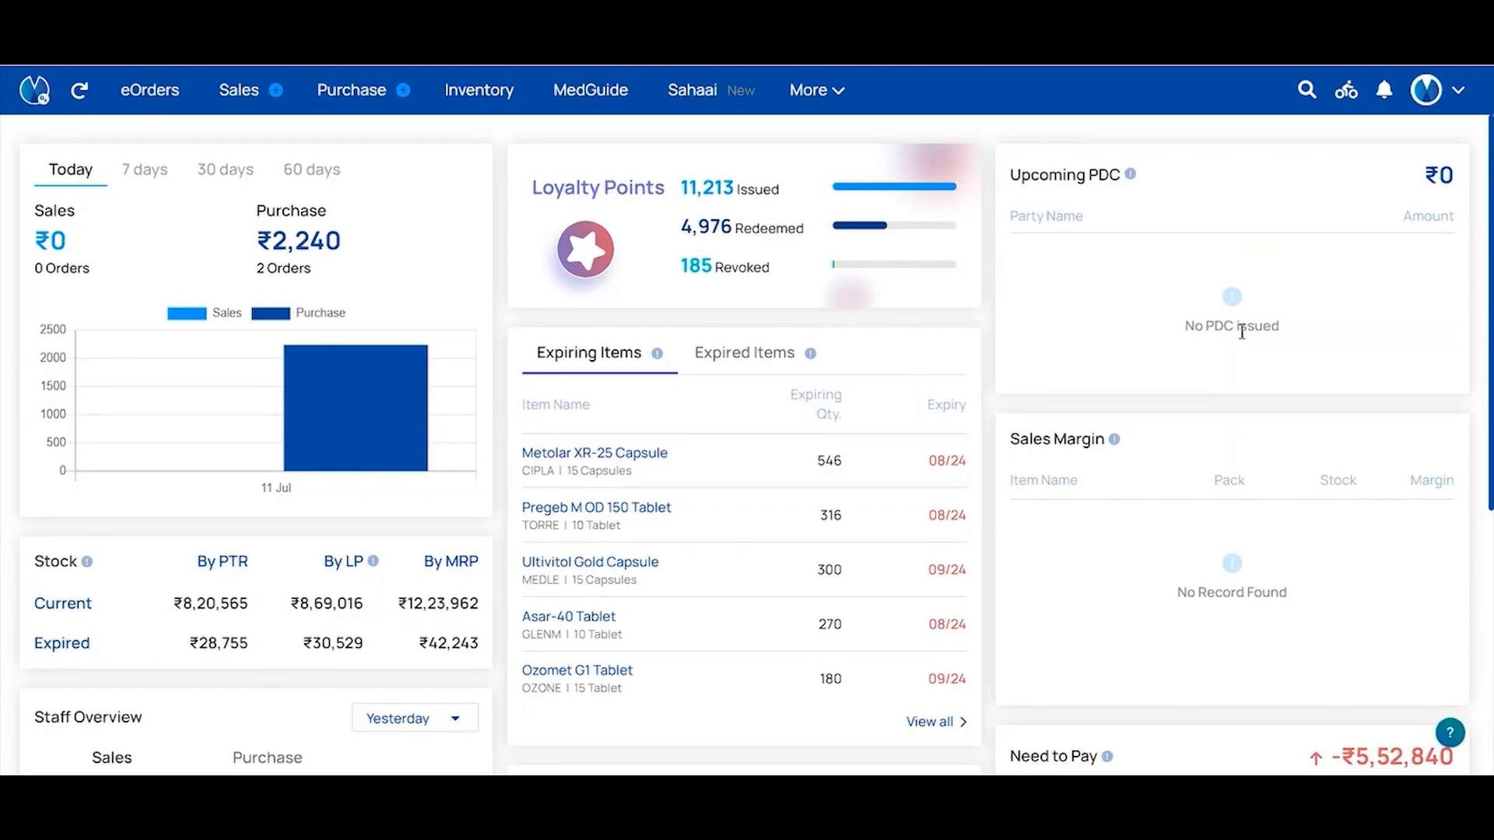
Start a new B2B sale and add 'Omdds' as a new pharmacy
{"action": "left_click", "coordinate": [826, 98]}
{"action": "mouse_move", "coordinate": [918, 131]}
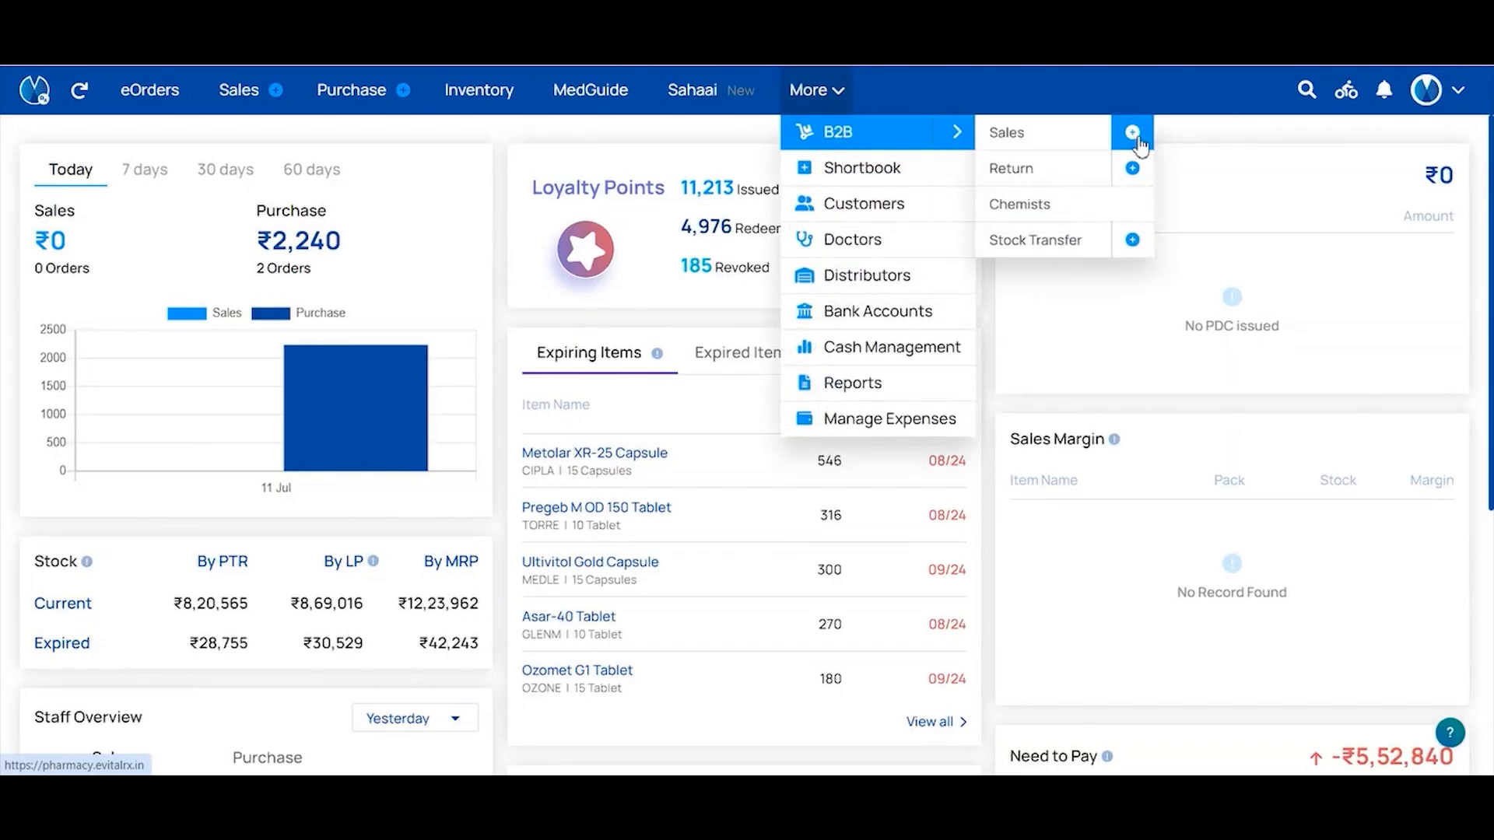
{"action": "left_click", "coordinate": [1135, 136]}
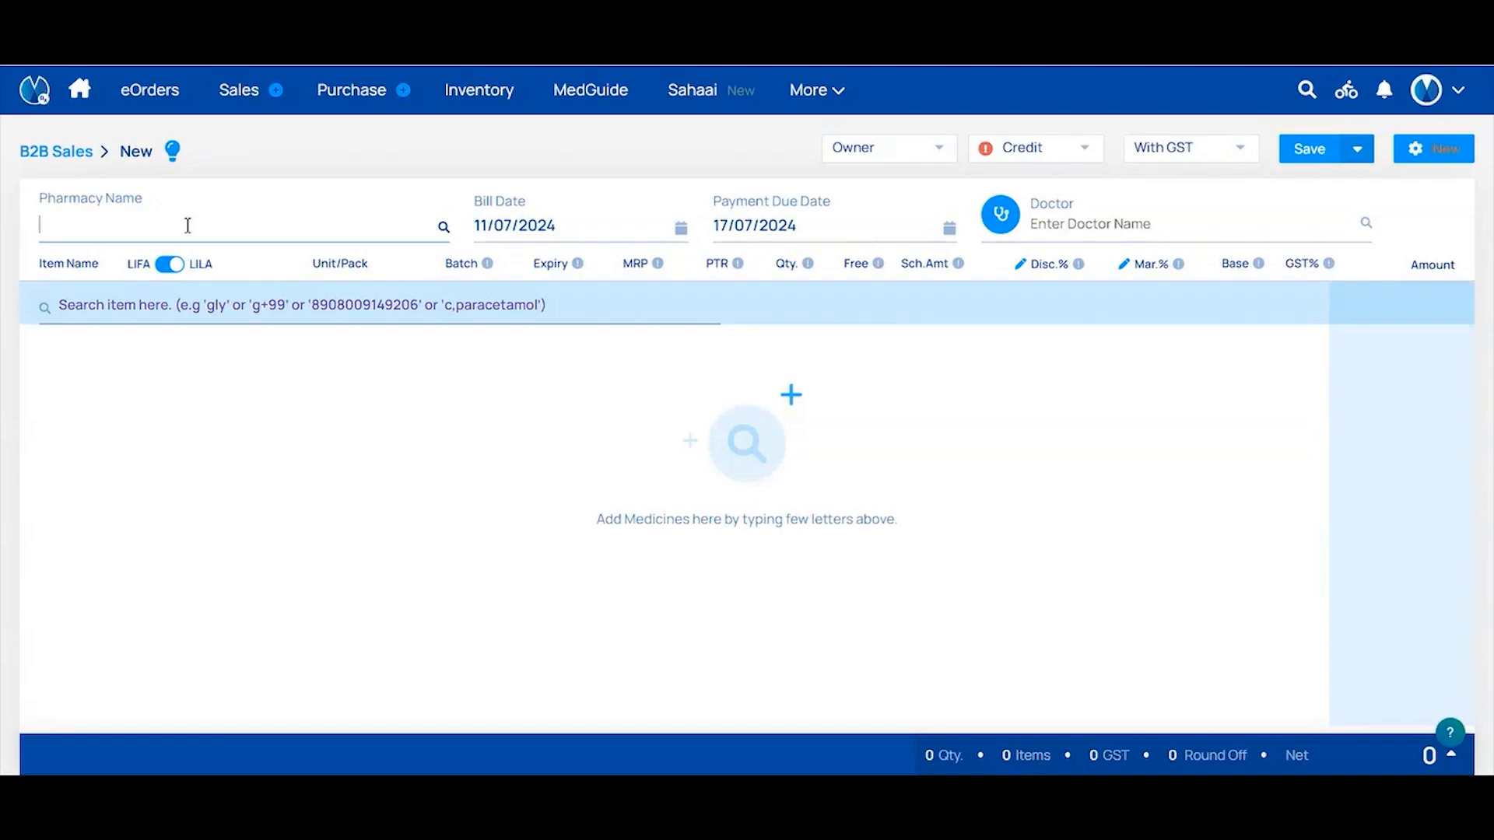
{"action": "left_click", "coordinate": [187, 226]}
{"action": "type", "text": "Omdds"}
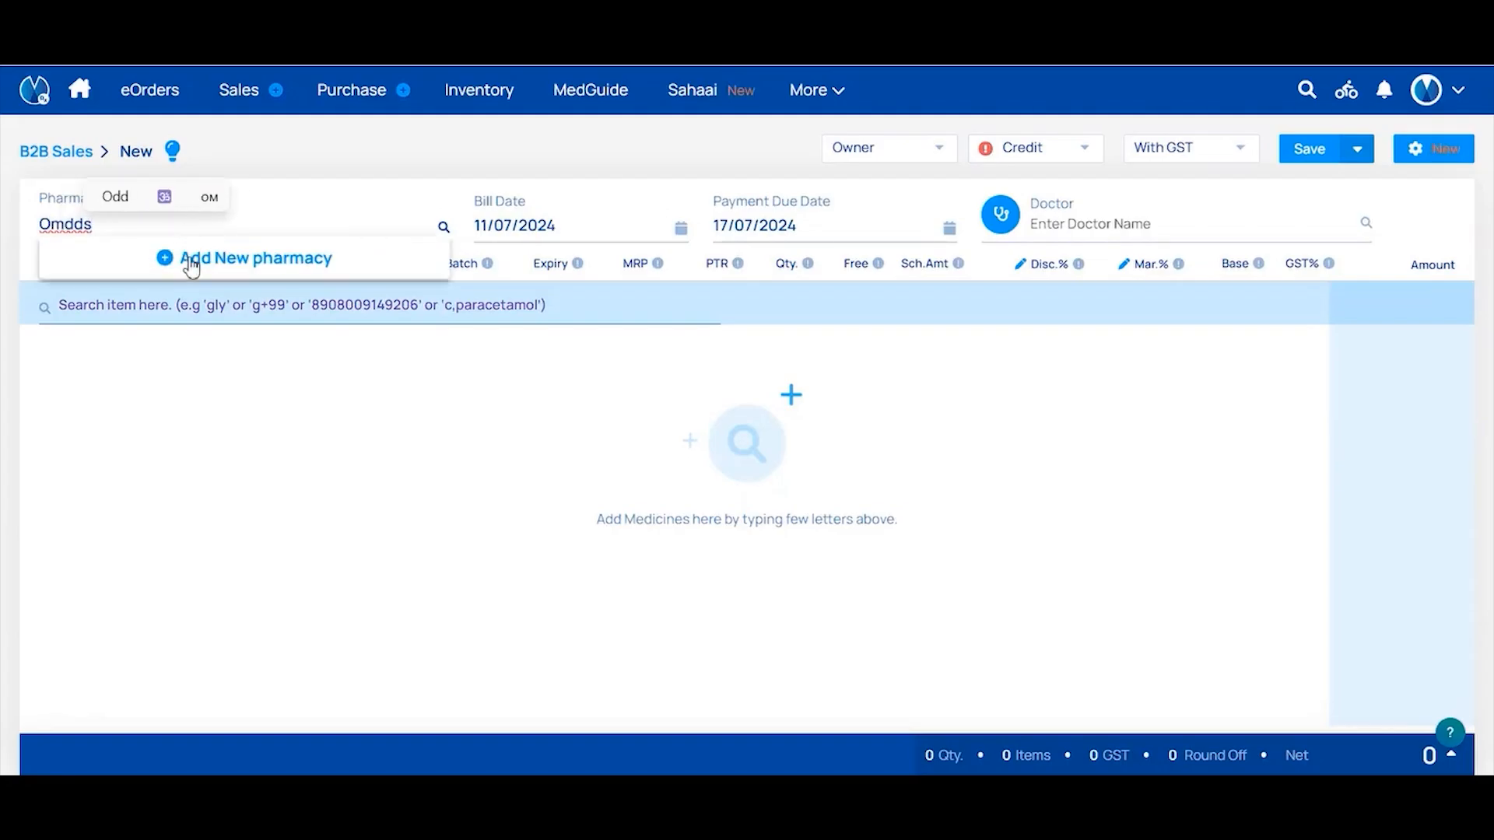
{"action": "left_click", "coordinate": [188, 258]}
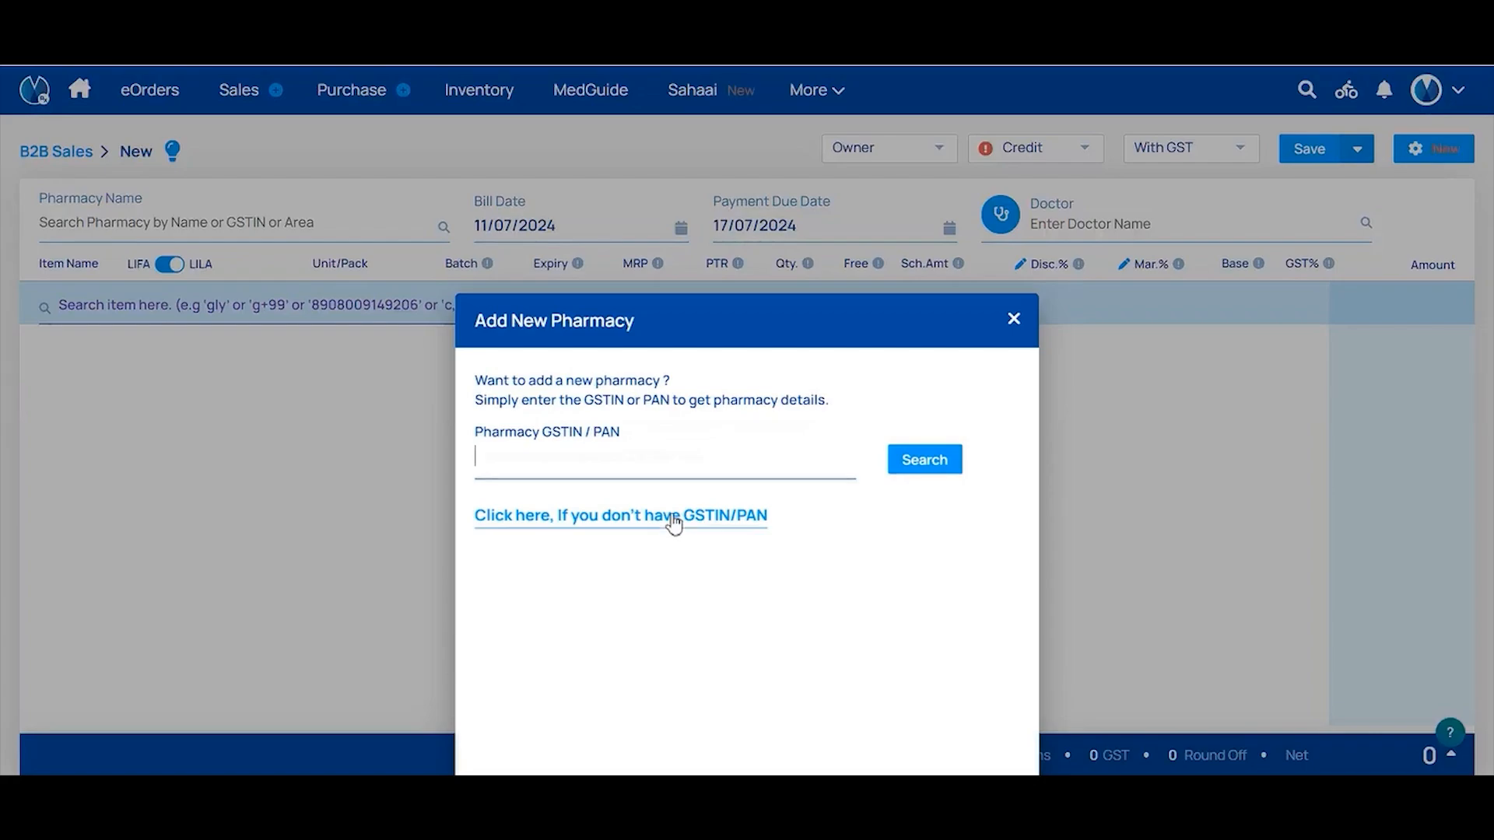
Look over the no-GSTIN/PAN pharmacy form, including entity types and extra fields, then close it empty
{"action": "left_click", "coordinate": [673, 524]}
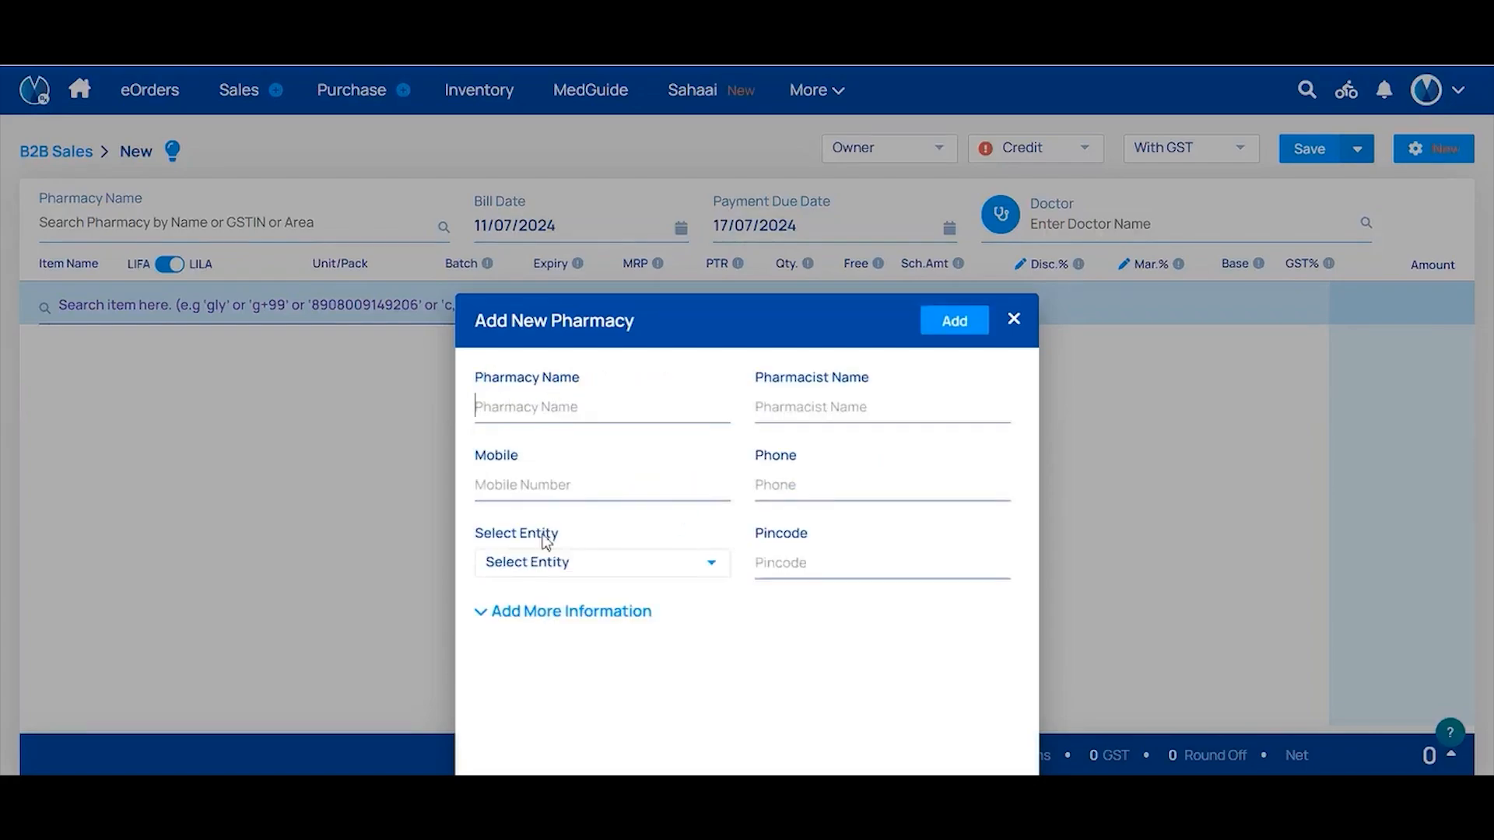
{"action": "left_click", "coordinate": [564, 570]}
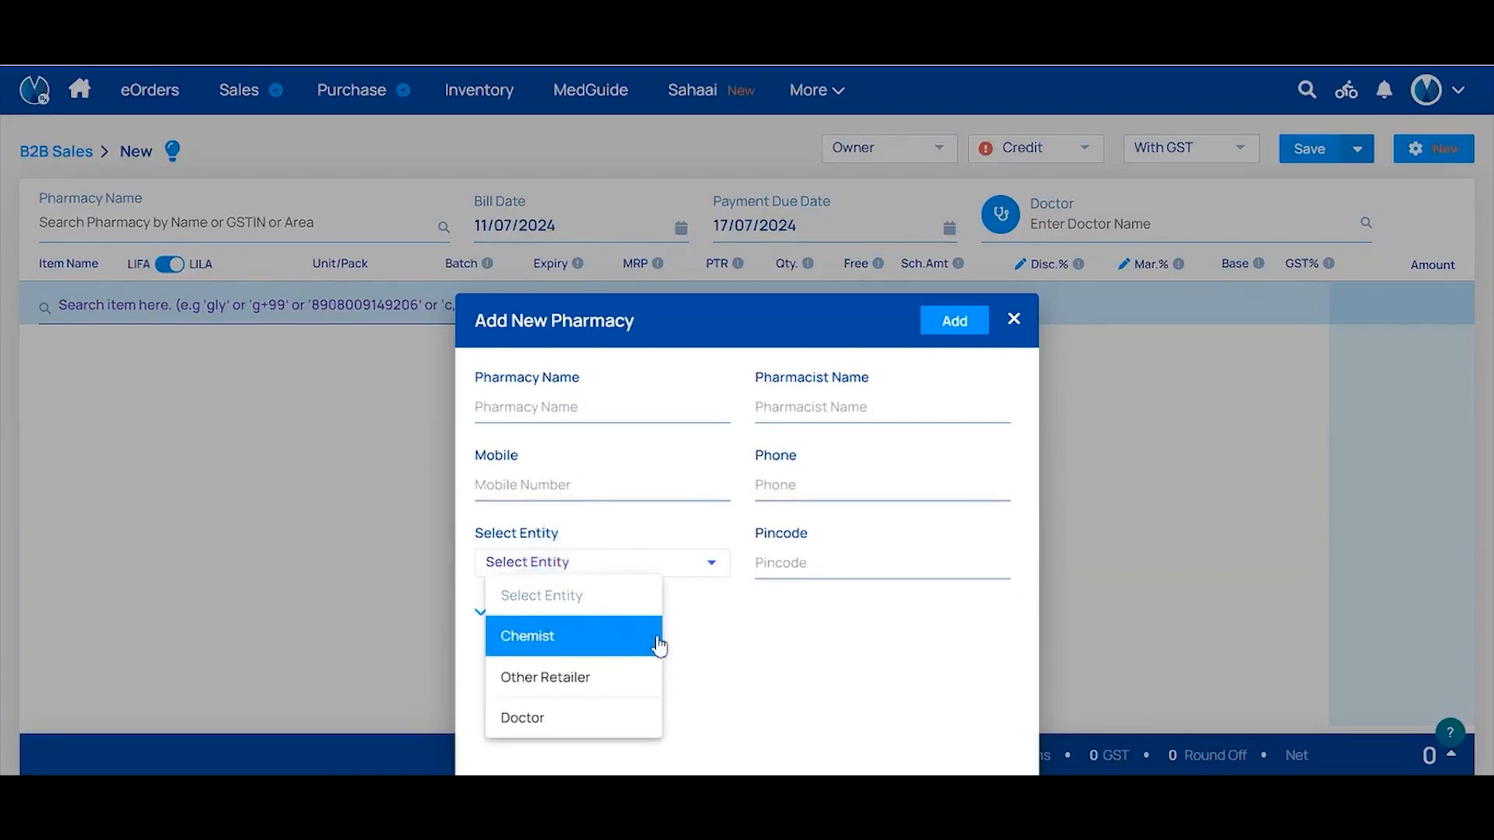
{"action": "left_click", "coordinate": [709, 636]}
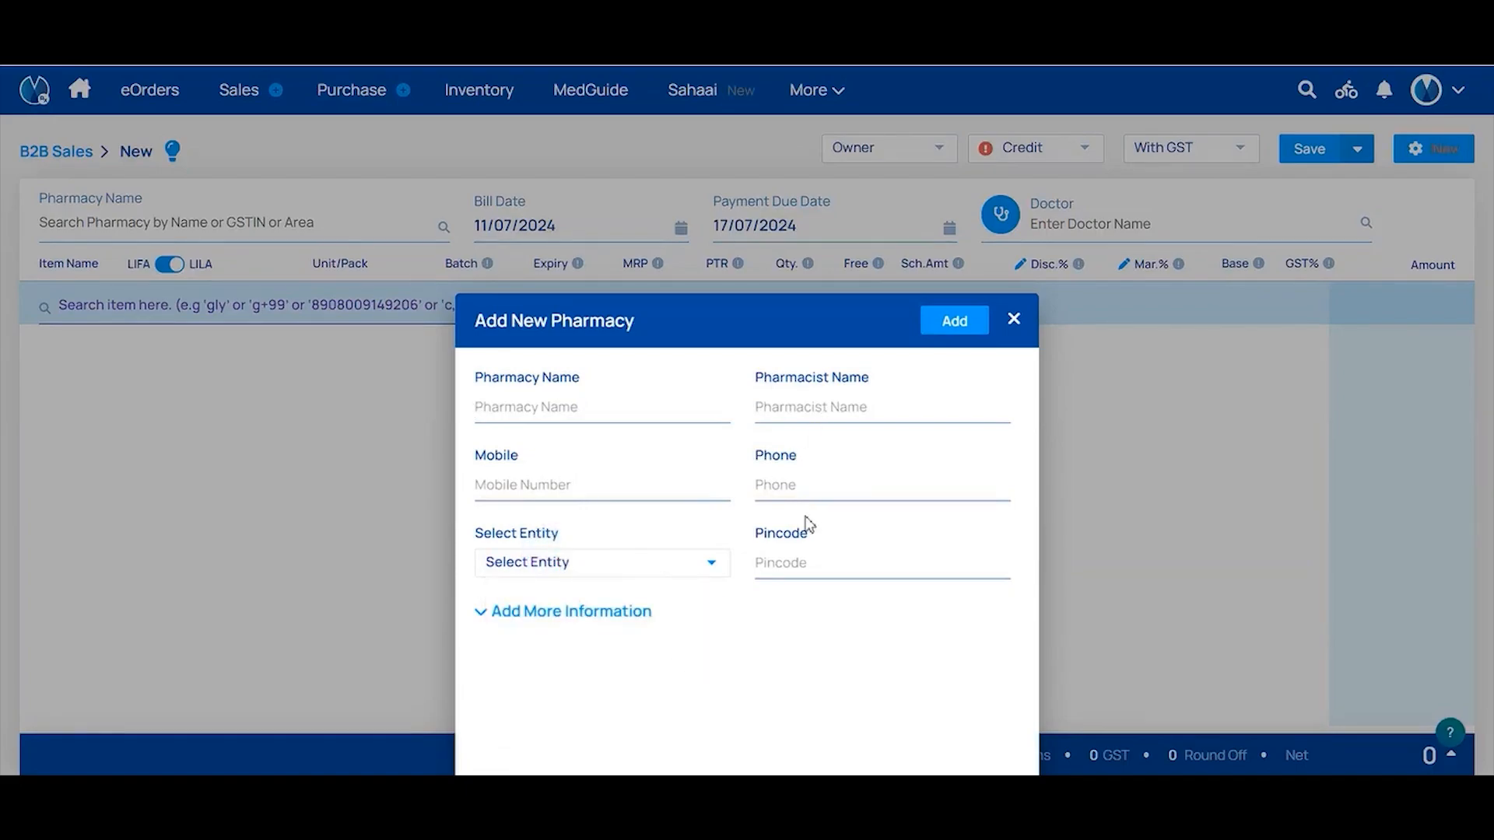
{"action": "left_click", "coordinate": [577, 612]}
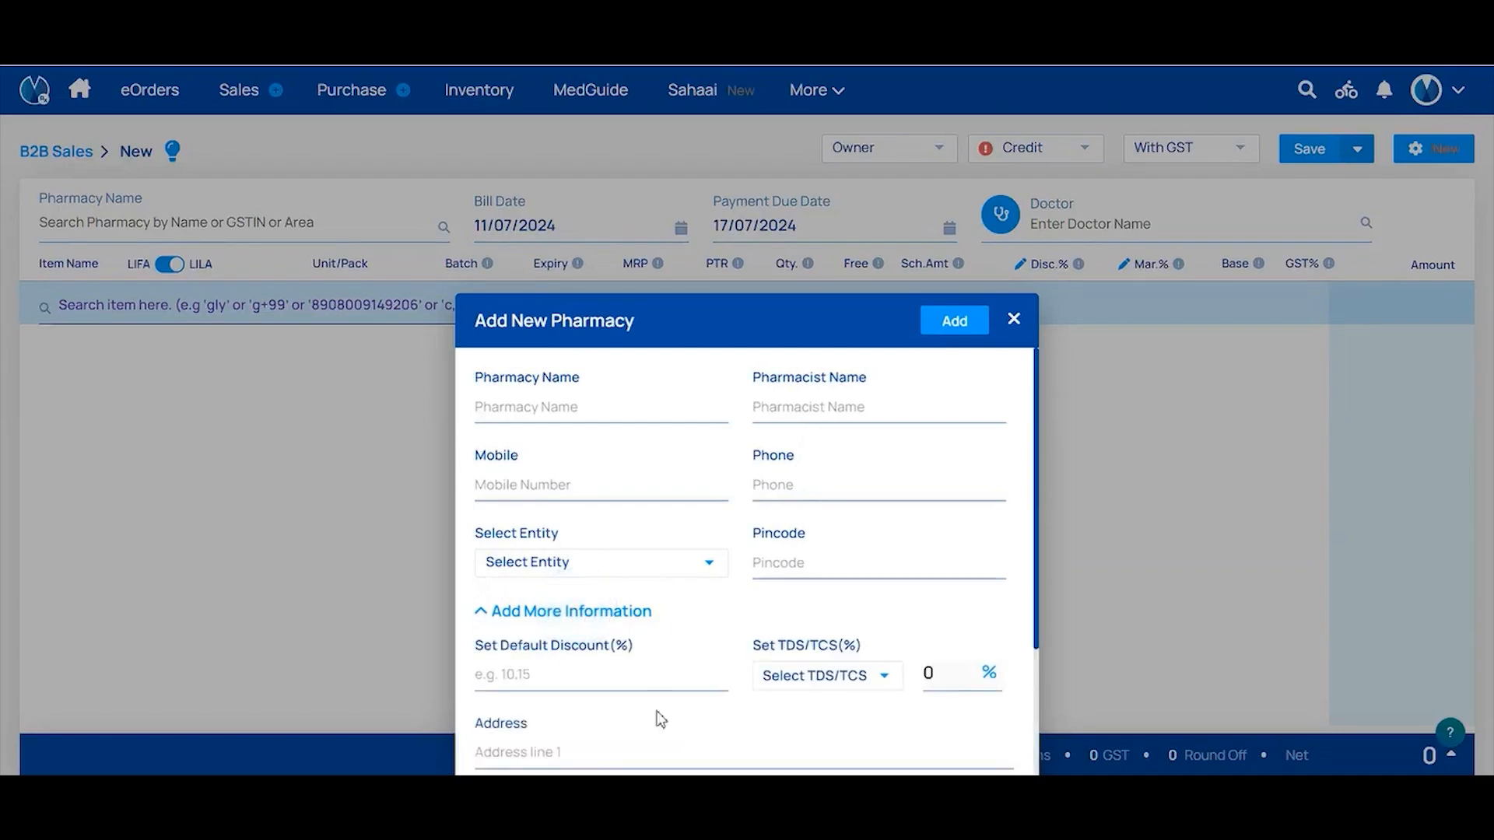
{"action": "scroll", "coordinate": [663, 719], "scroll_direction": "down", "scroll_amount": 3}
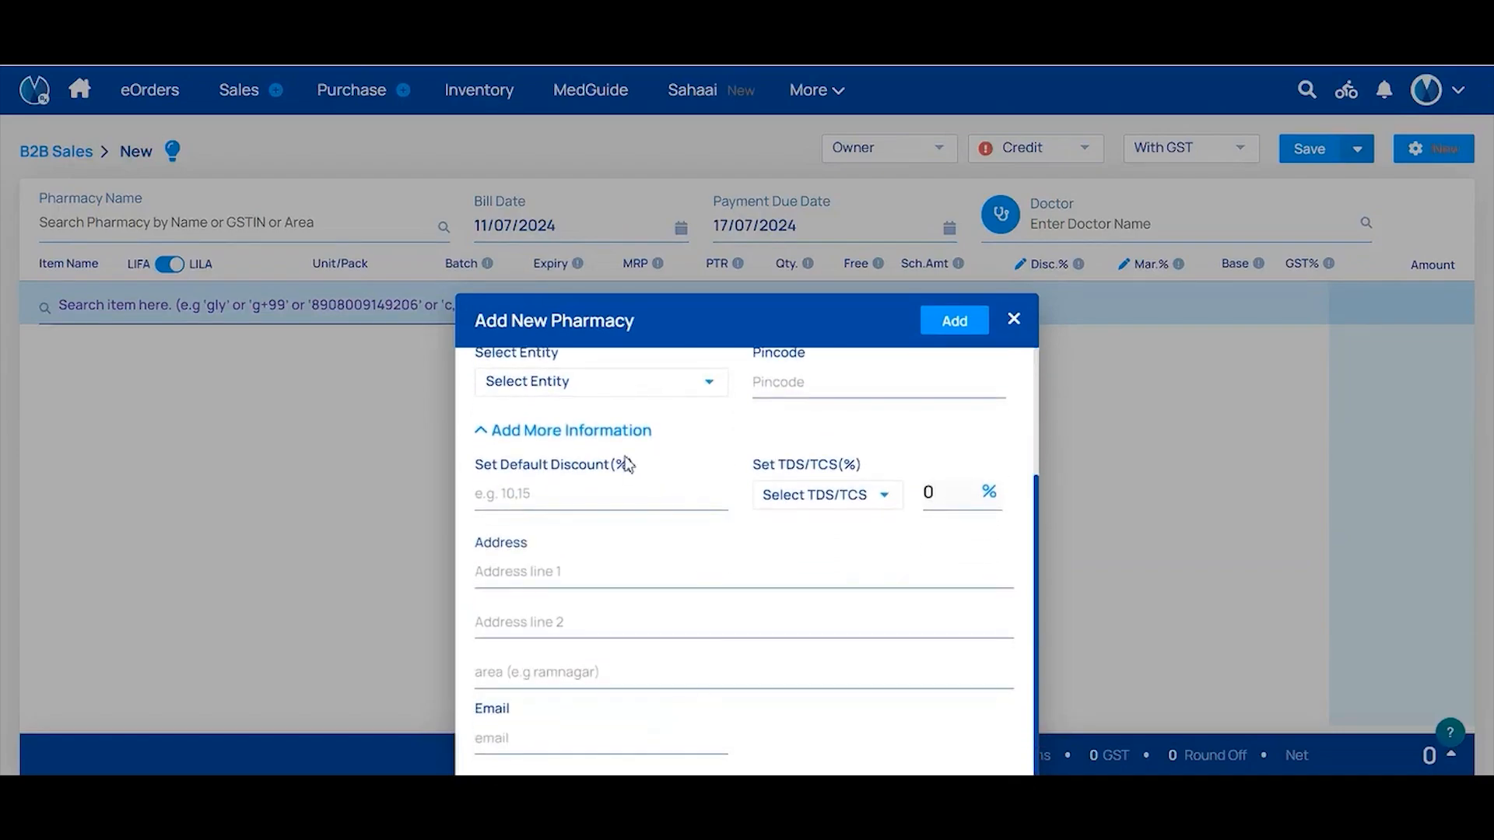
{"action": "scroll", "coordinate": [688, 708], "scroll_direction": "up", "scroll_amount": 3}
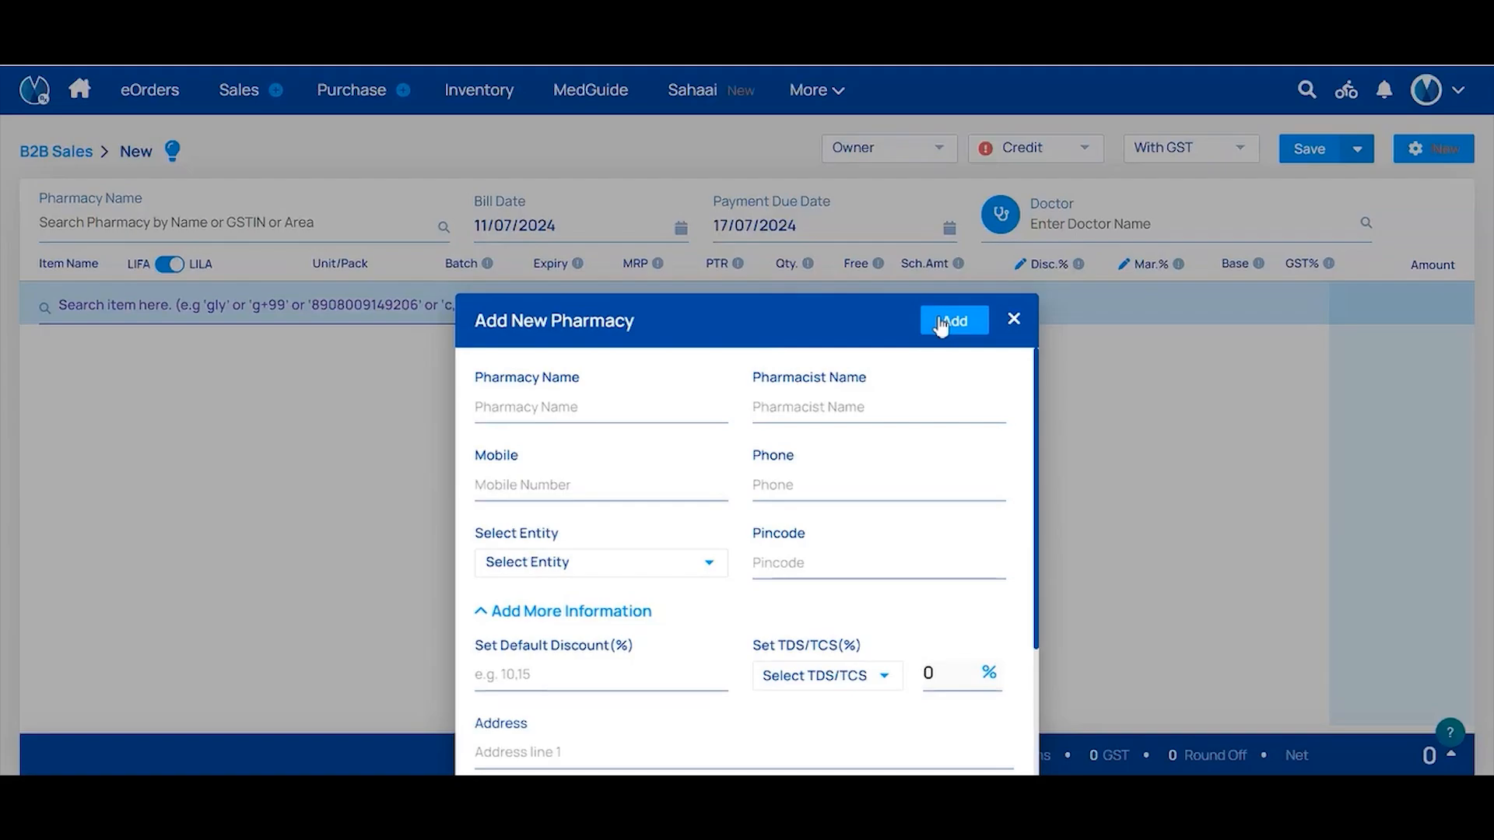
{"action": "left_click", "coordinate": [1014, 319]}
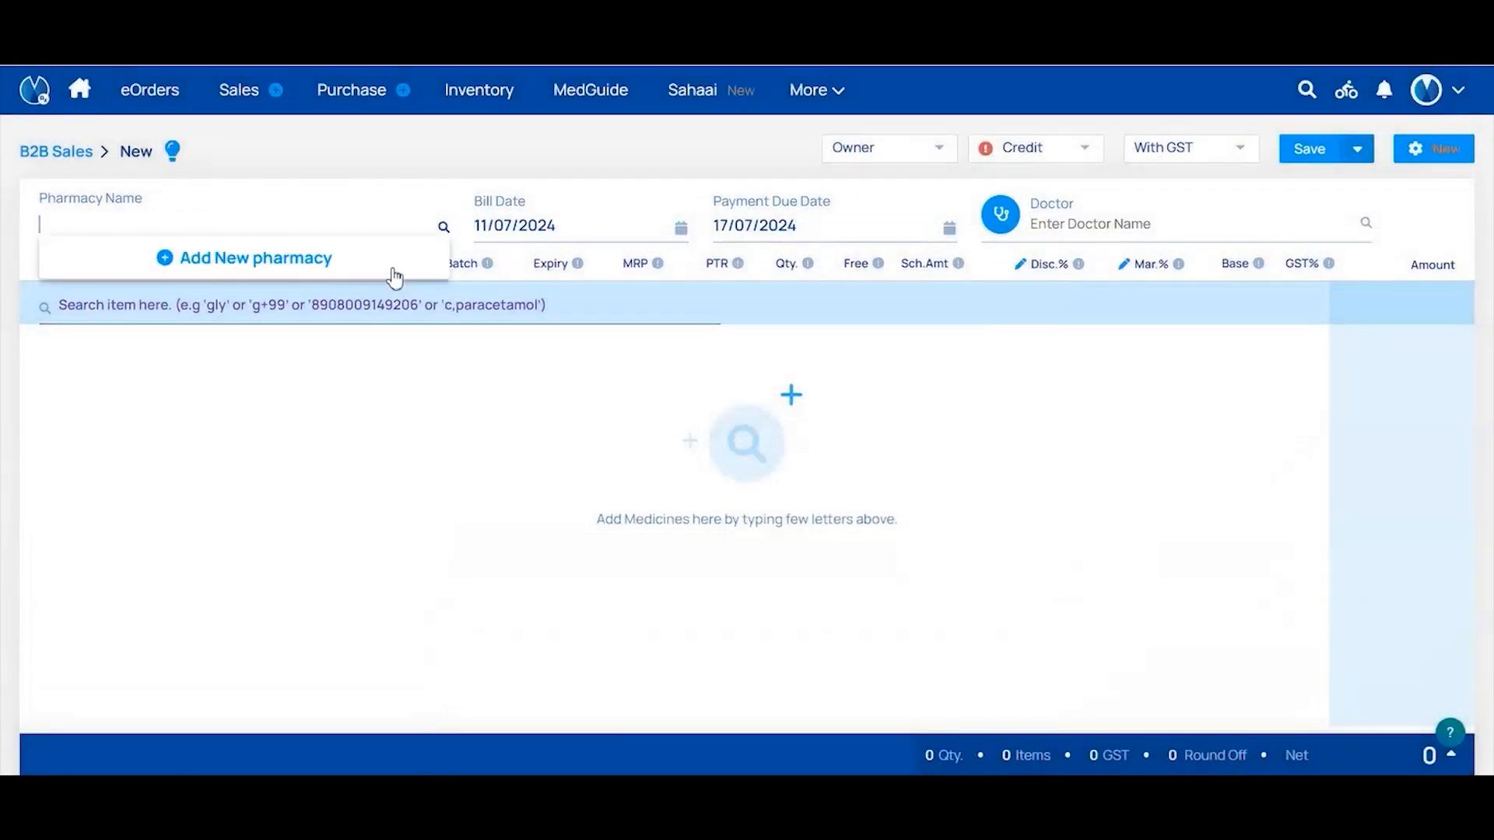
Set Jain Medical as the buying pharmacy and pick the first doctor matching 'Hard'
{"action": "left_click", "coordinate": [367, 225]}
{"action": "type", "text": "Jain"}
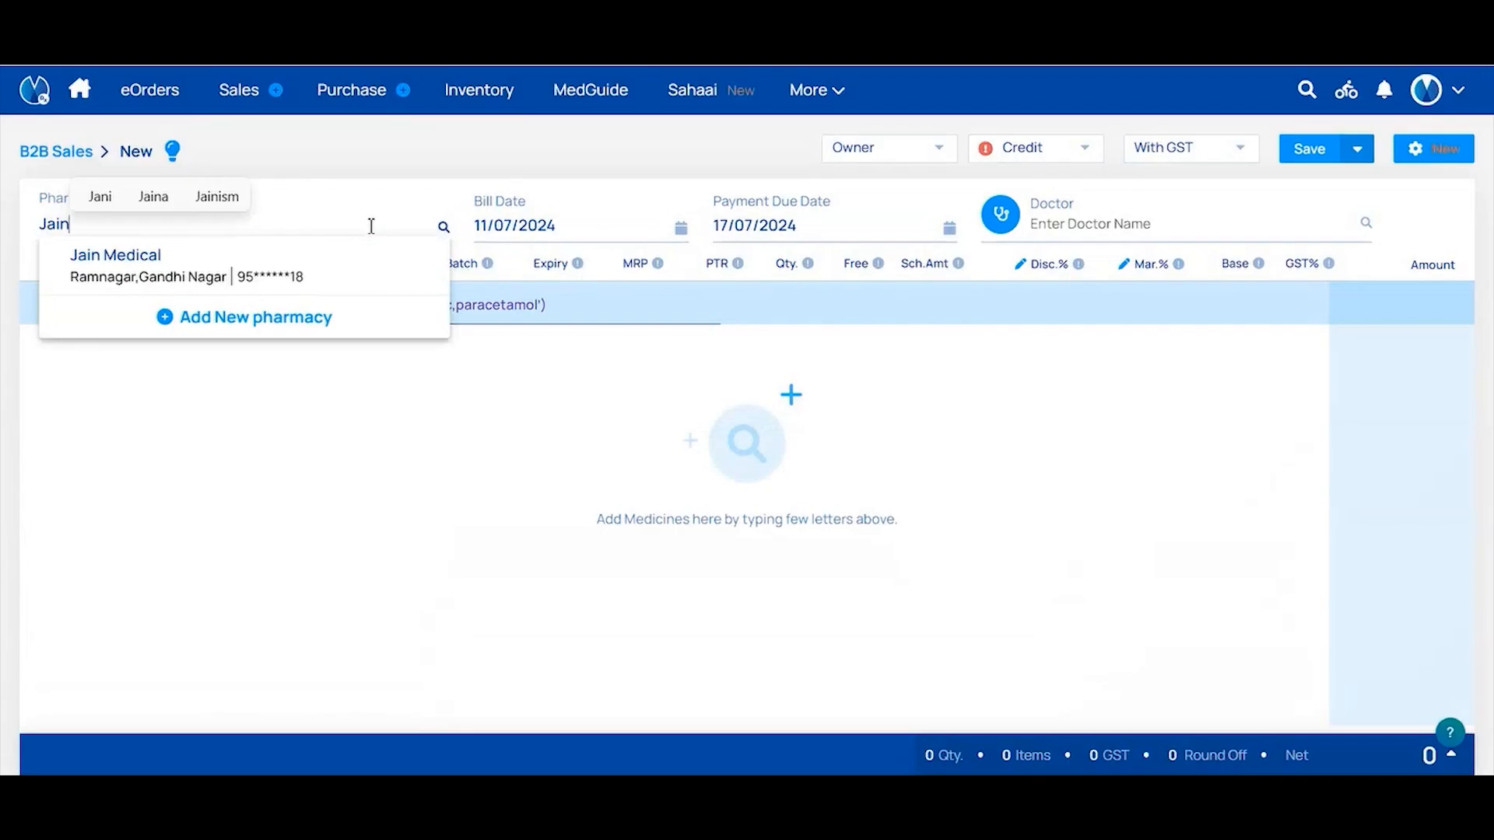
{"action": "left_click", "coordinate": [363, 274]}
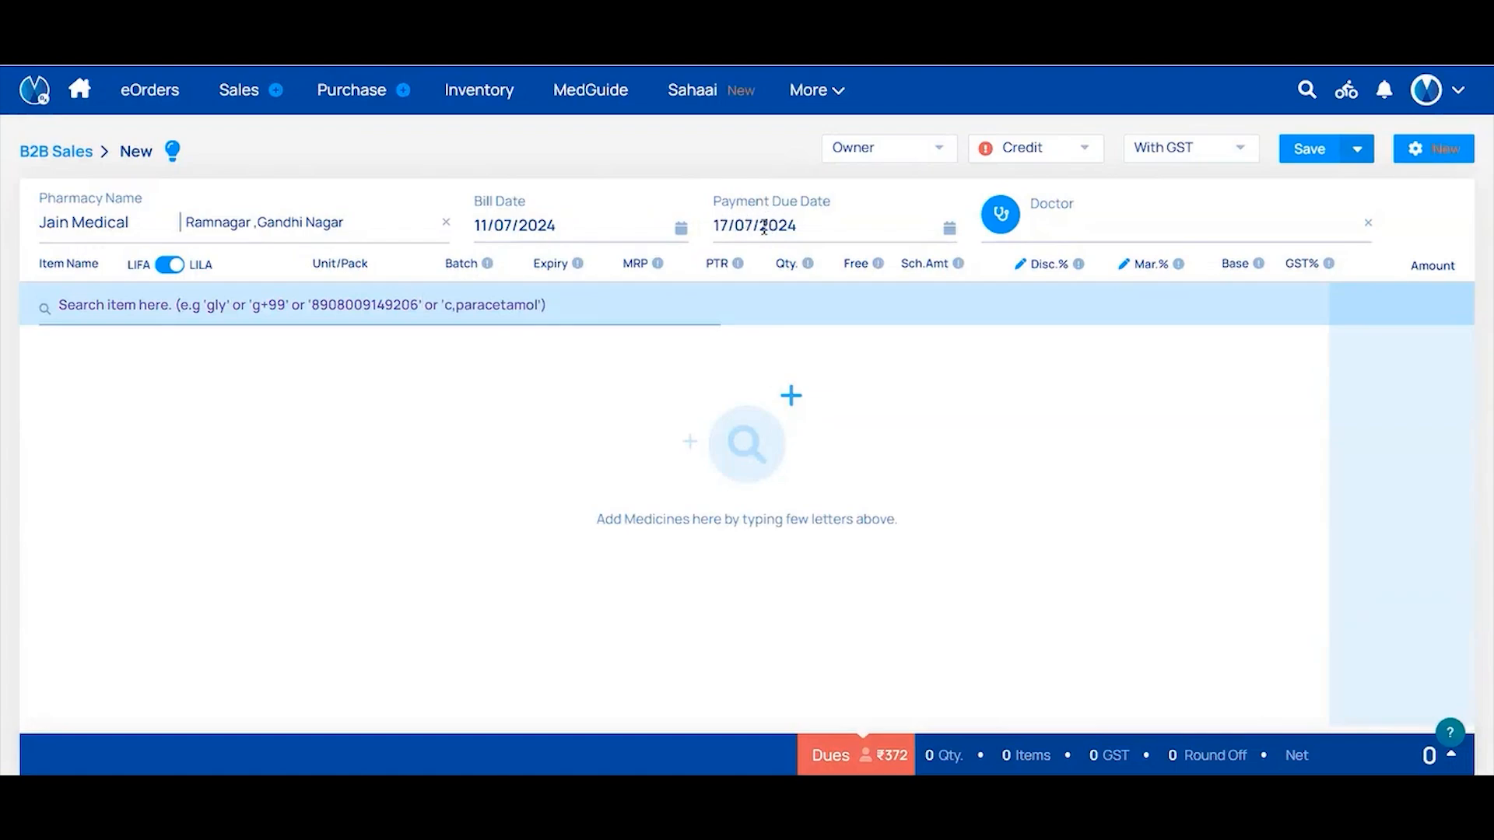
{"action": "left_click", "coordinate": [1052, 229]}
{"action": "type", "text": "Hard"}
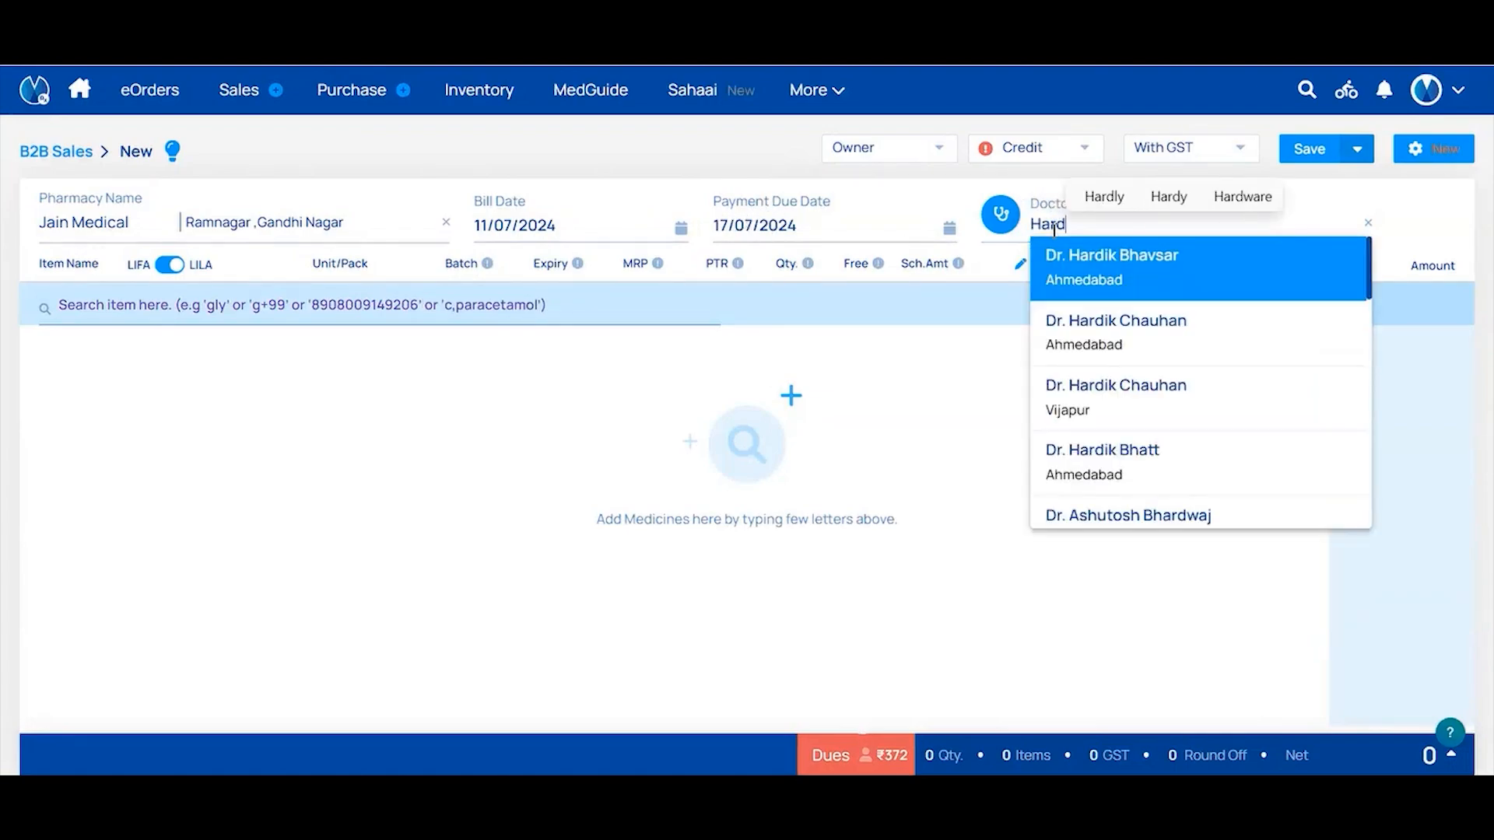
{"action": "left_click", "coordinate": [1046, 280]}
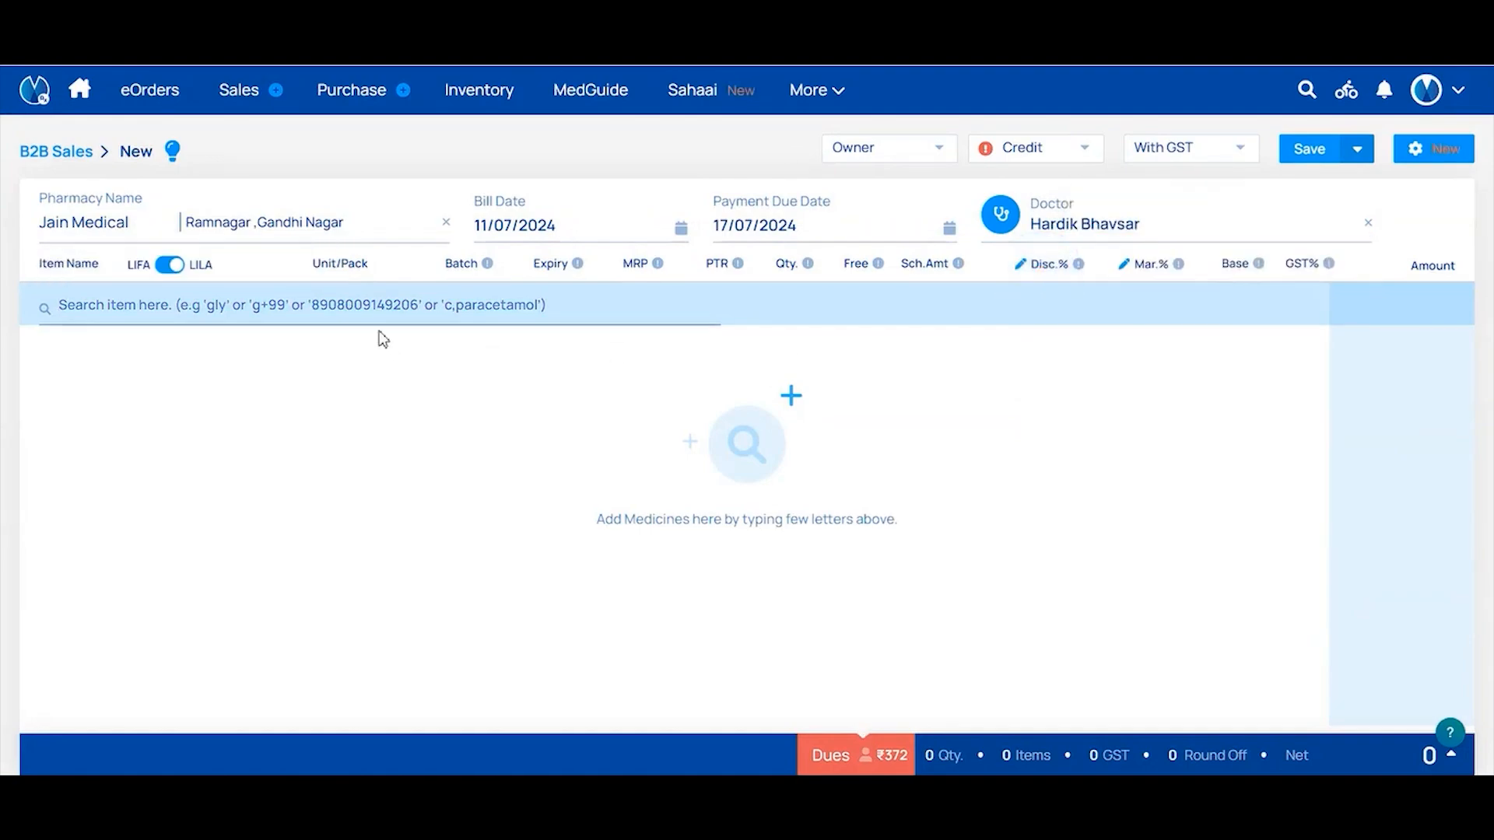
Search 'Dolo' and add Dolo-500 Tablet as an item line at ₹124.32
{"action": "left_click", "coordinate": [439, 318]}
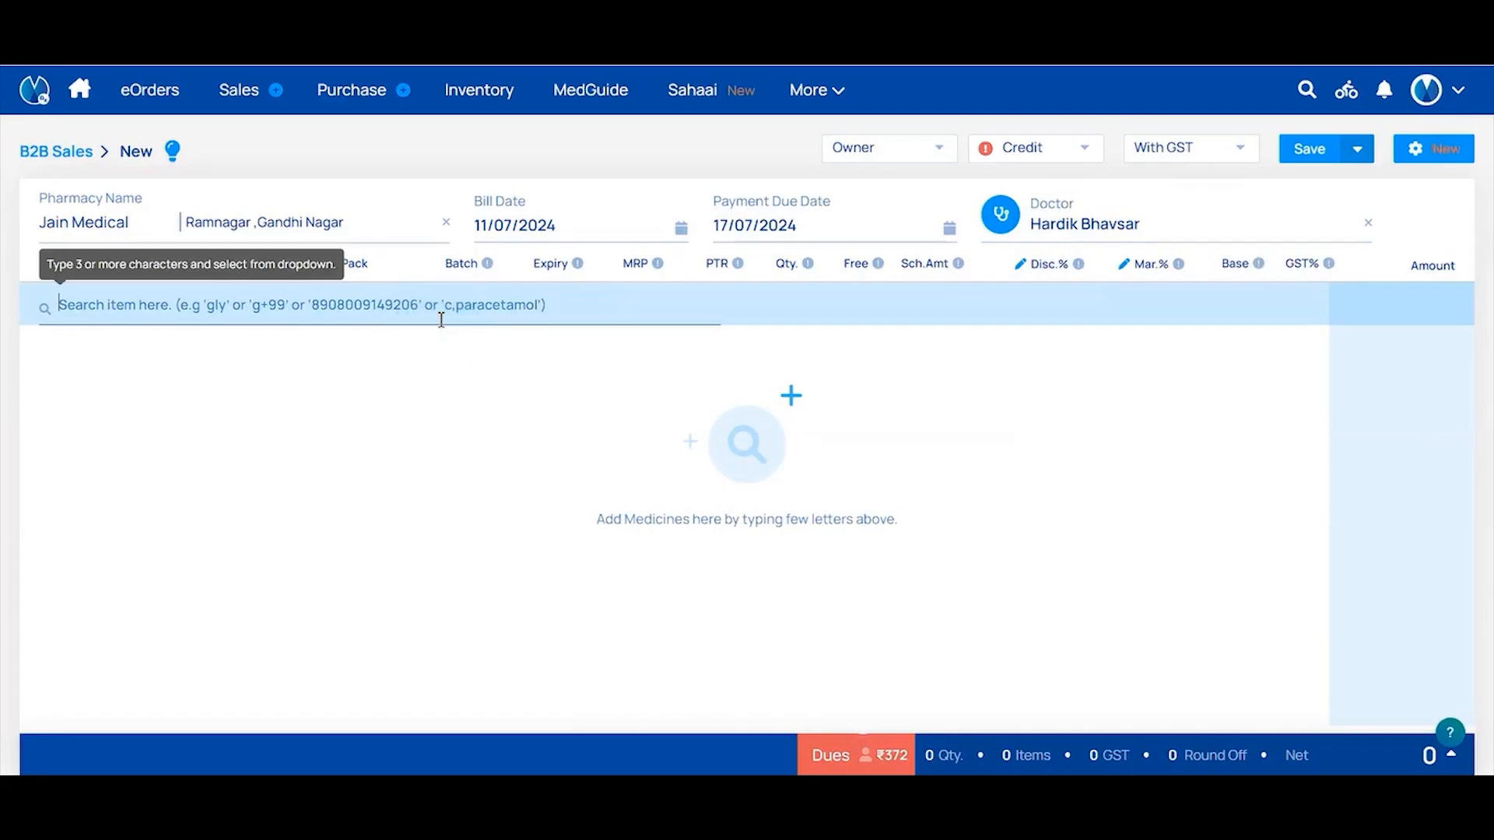
{"action": "type", "text": "Dolo"}
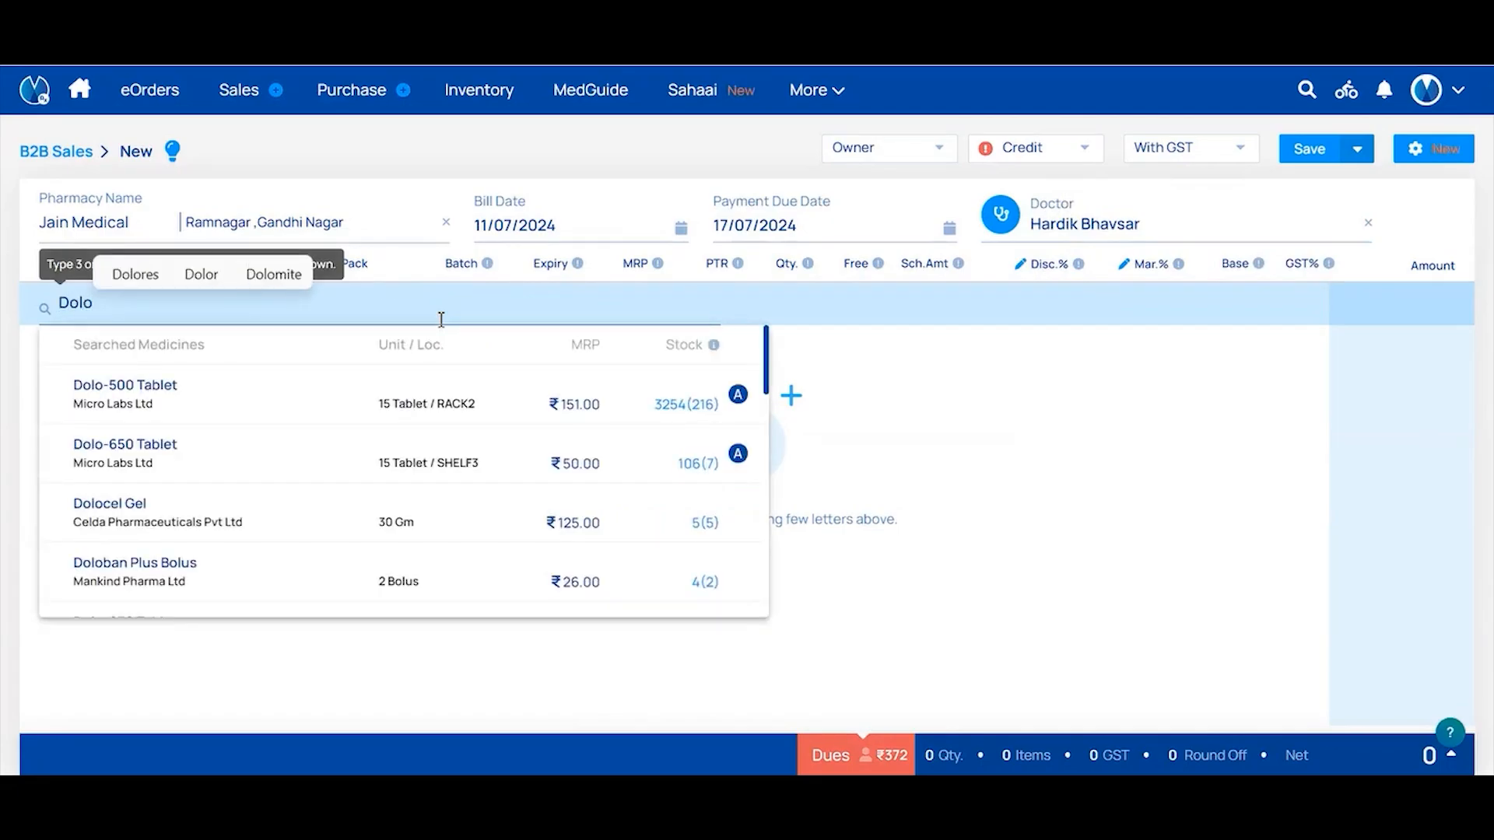
{"action": "left_click", "coordinate": [539, 397]}
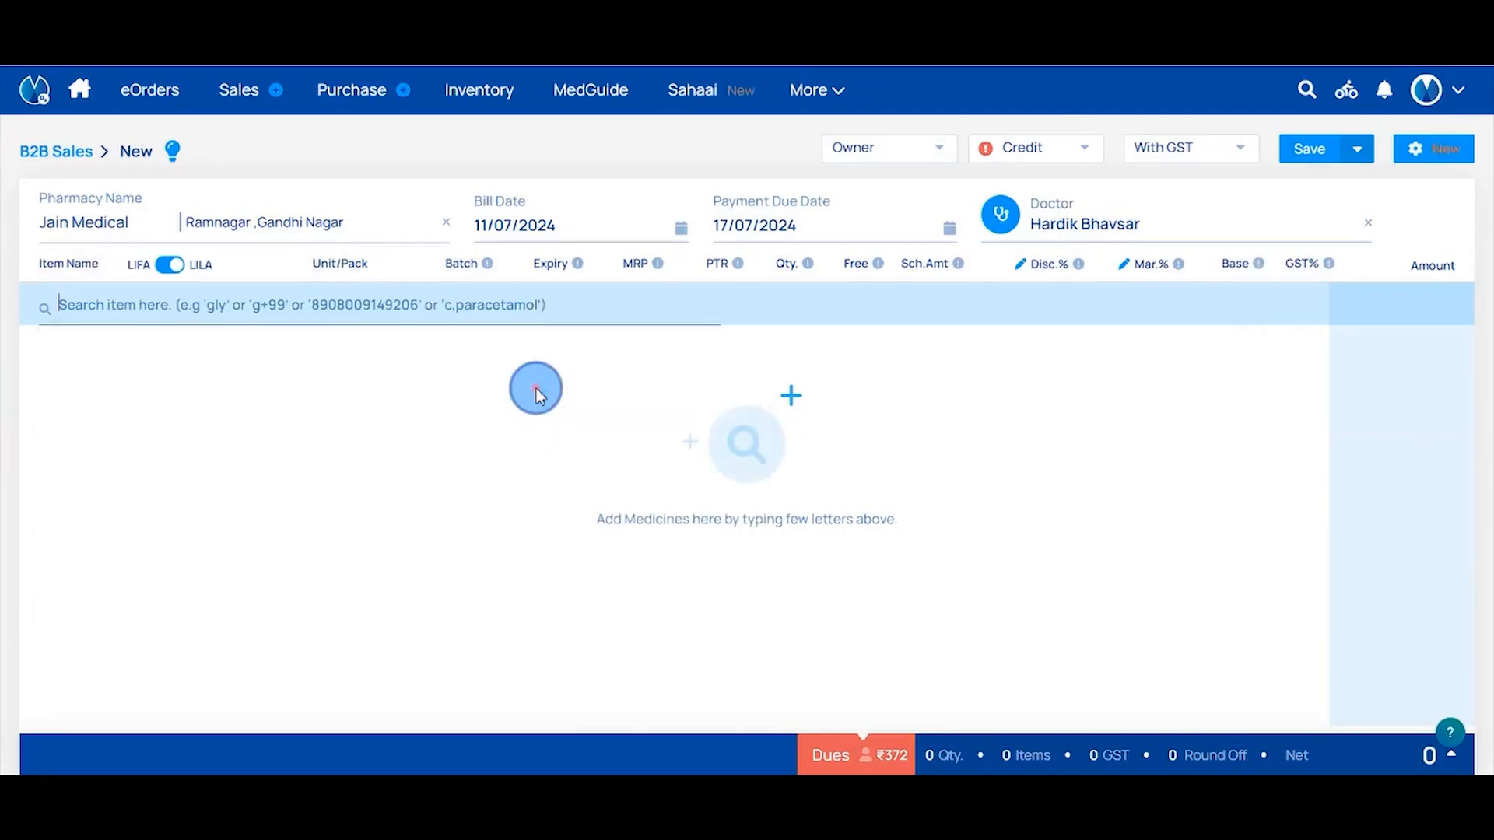
{"action": "scroll", "coordinate": [517, 490], "scroll_direction": "down", "scroll_amount": 3}
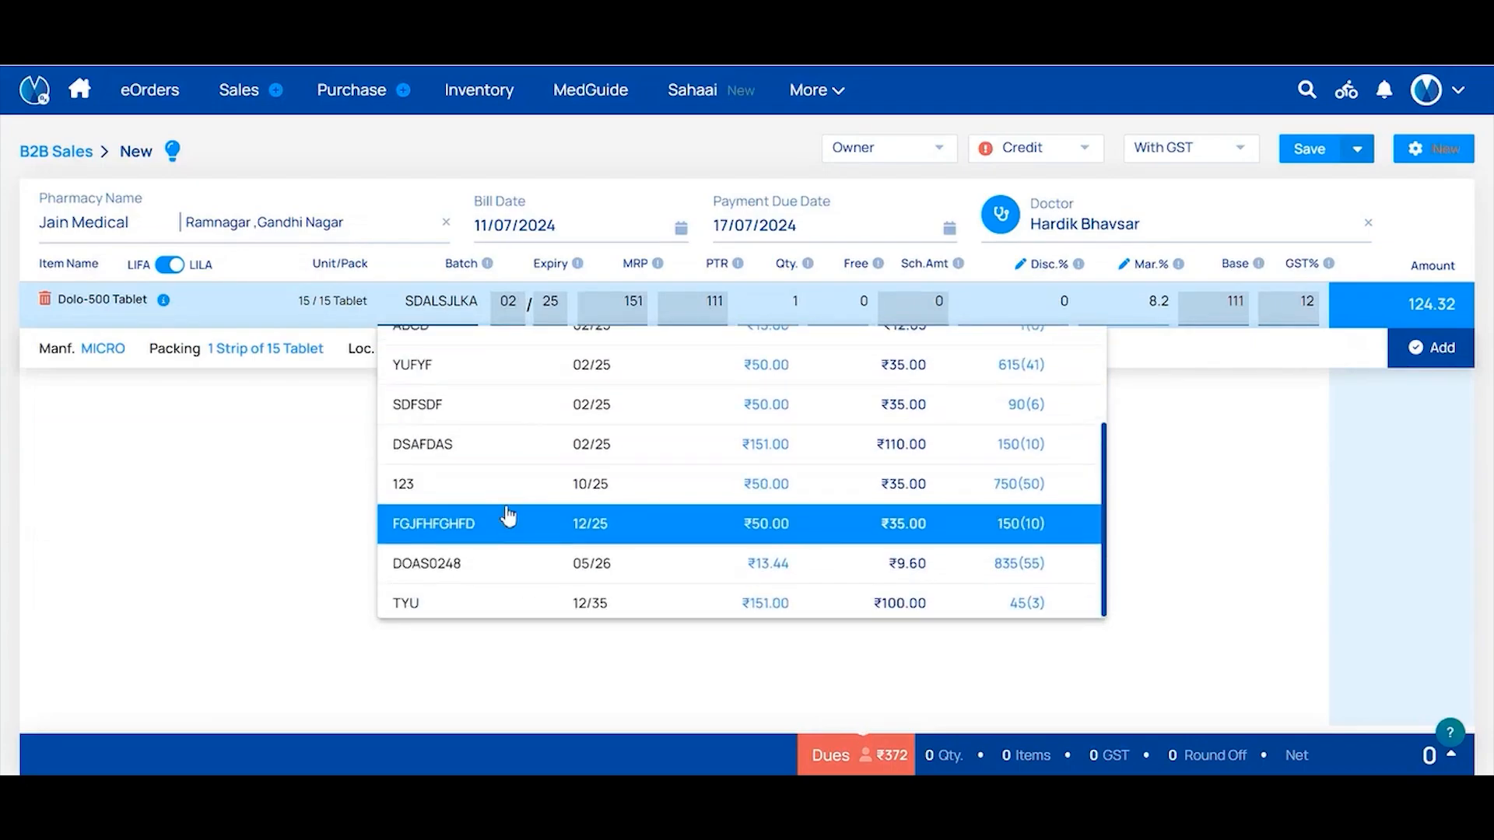
{"action": "scroll", "coordinate": [508, 515], "scroll_direction": "up", "scroll_amount": 3}
Give the Dolo-500 line batch SDALSJLKA, quantity 10, 0 free and 2% discount, totalling ₹1218.34
{"action": "scroll", "coordinate": [508, 514], "scroll_direction": "down", "scroll_amount": 3}
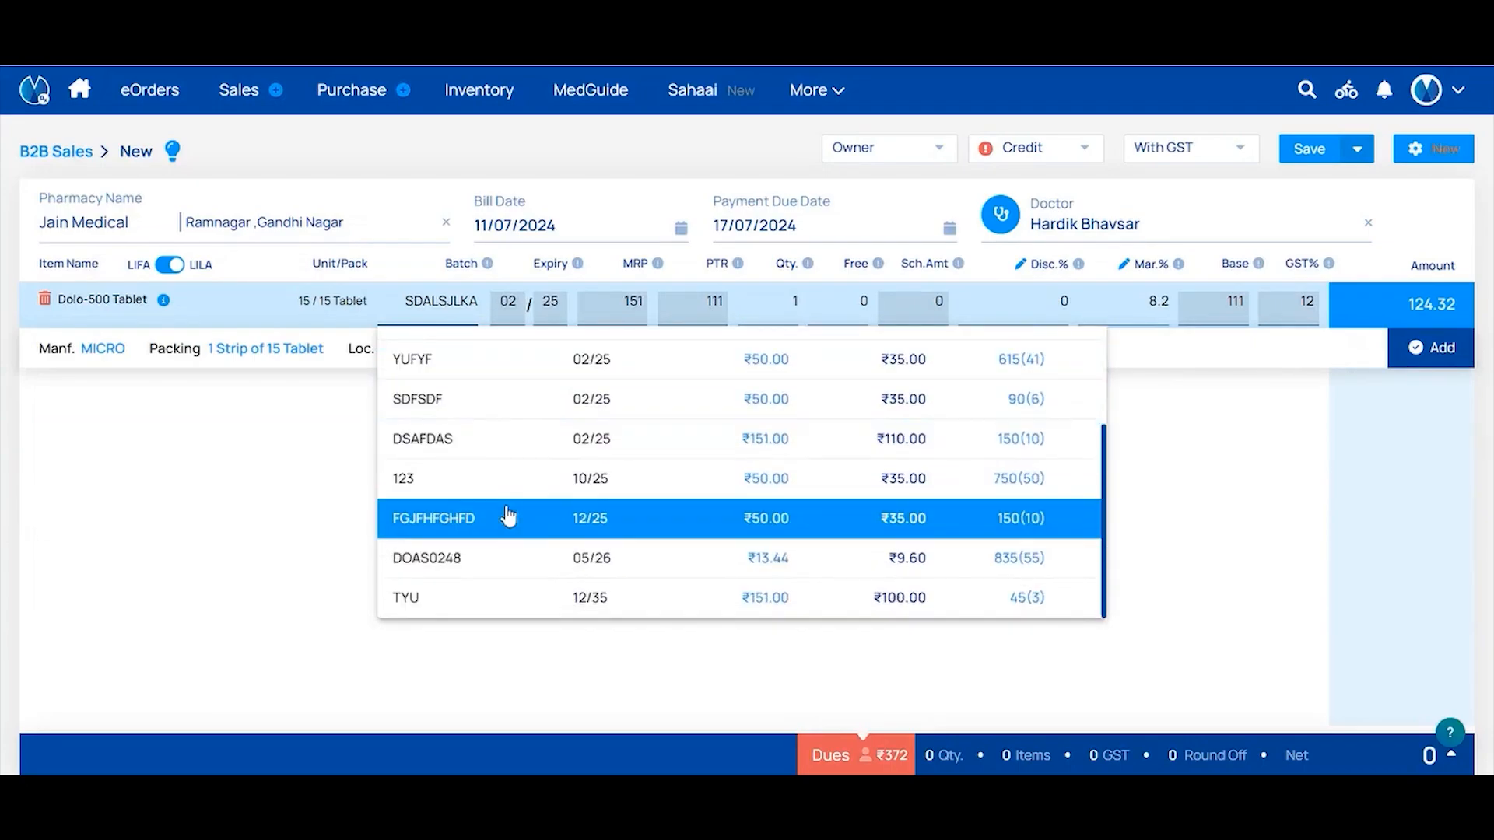
{"action": "scroll", "coordinate": [465, 413], "scroll_direction": "up", "scroll_amount": 3}
{"action": "left_click", "coordinate": [458, 427]}
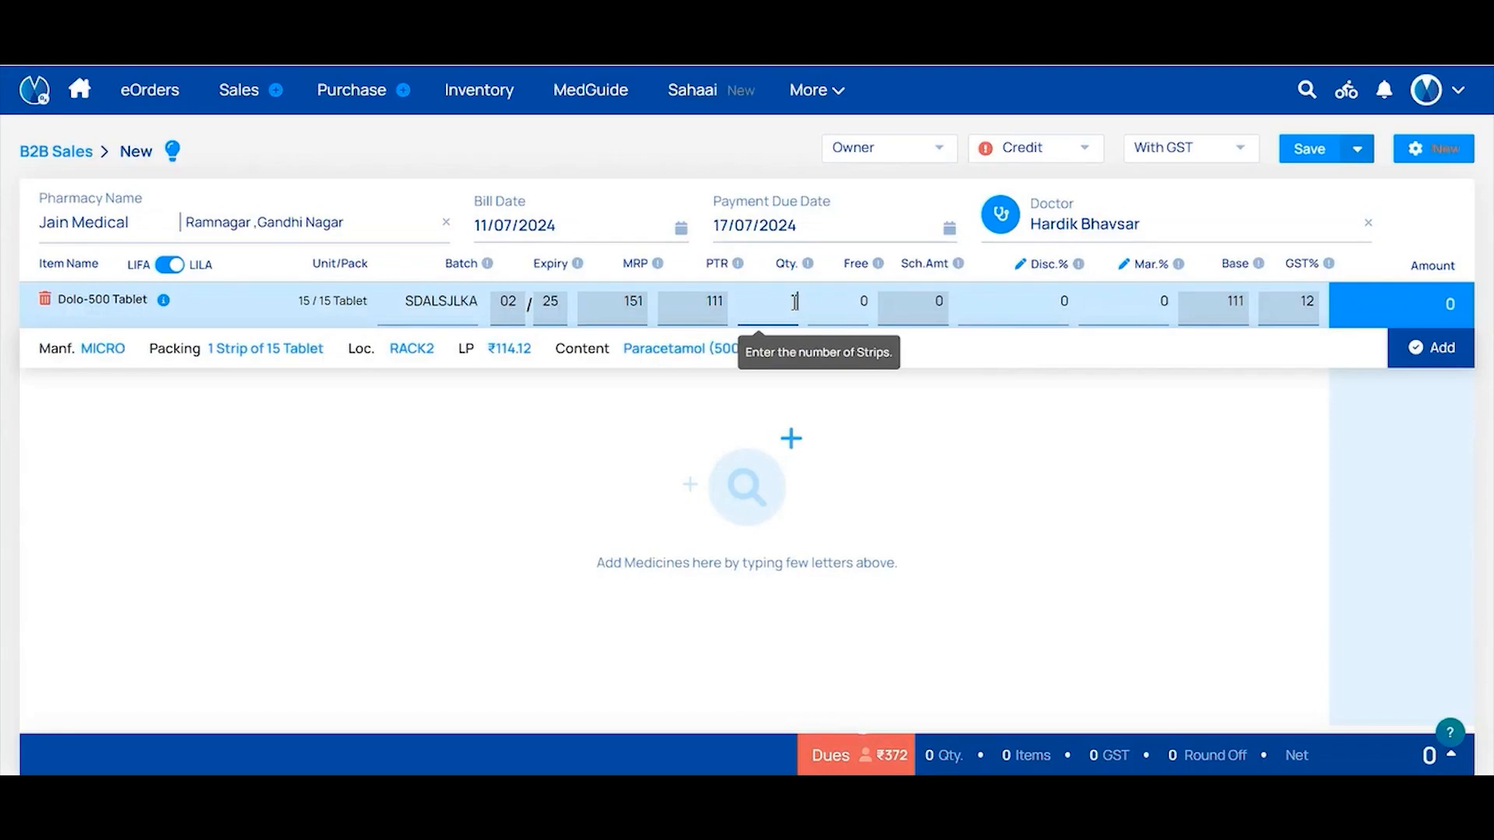
{"action": "type", "text": "0"}
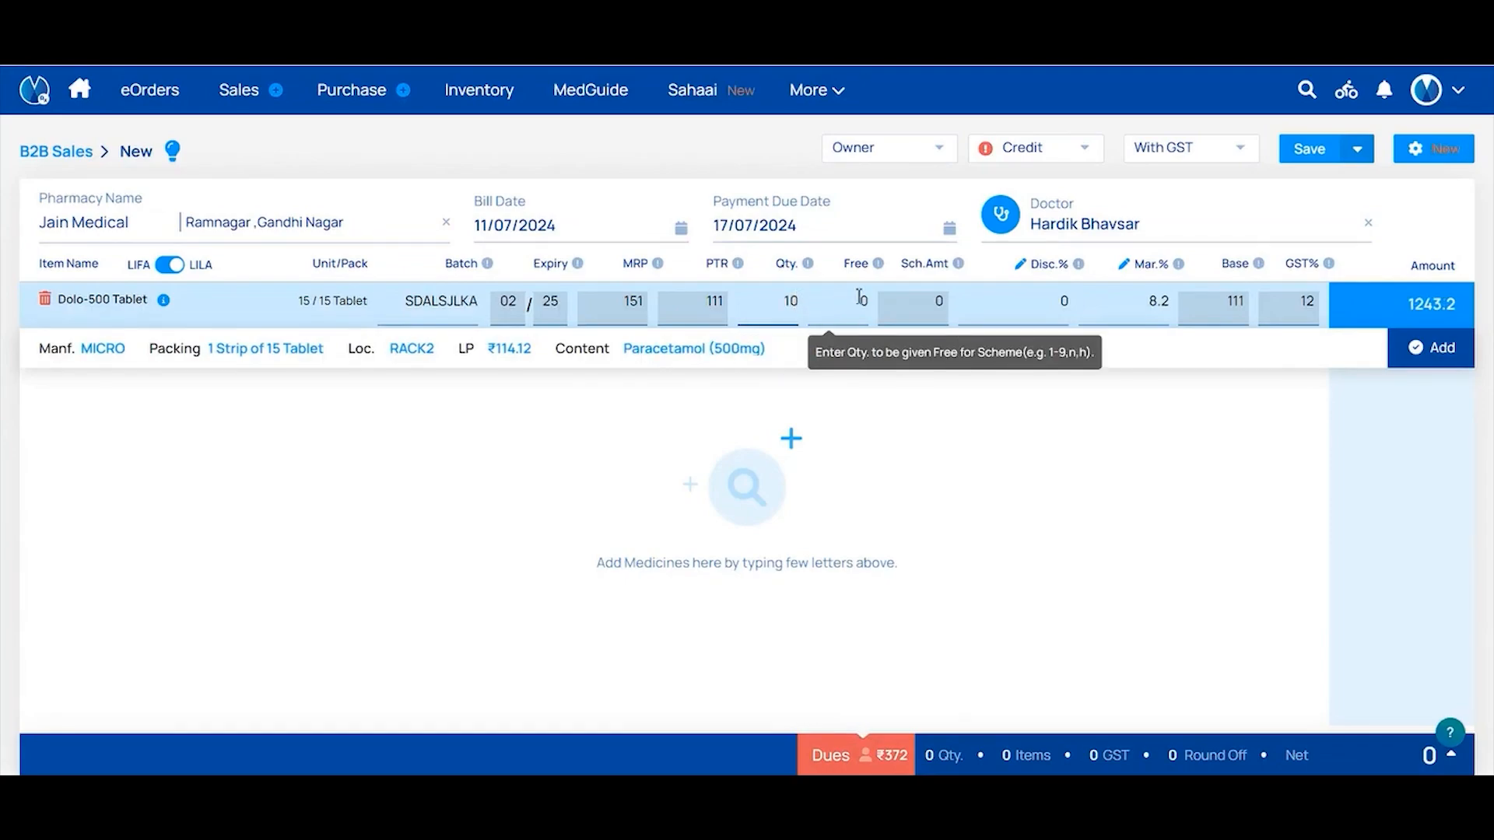
{"action": "left_click", "coordinate": [854, 295]}
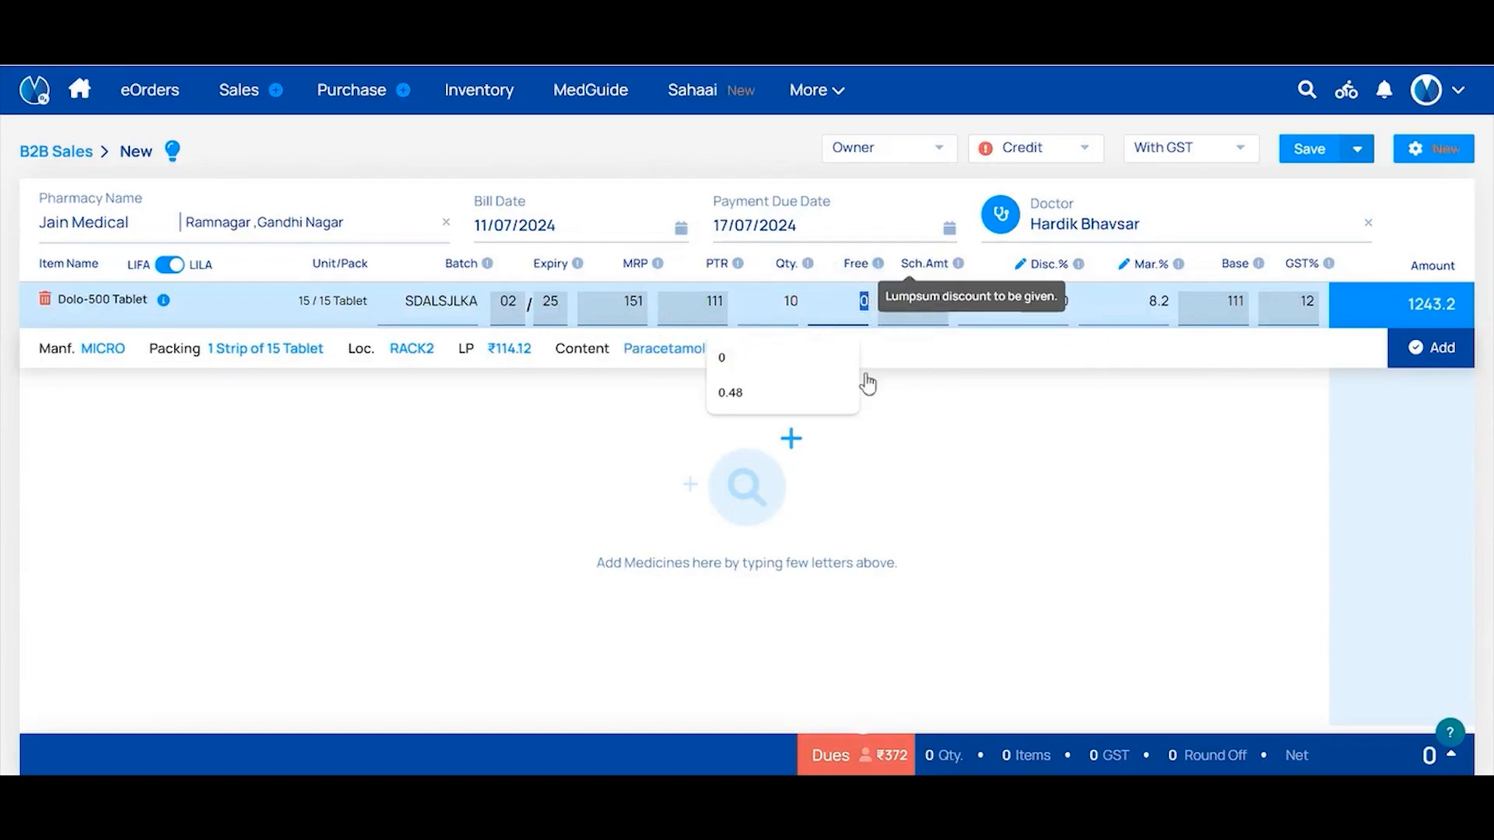
{"action": "type", "text": "0"}
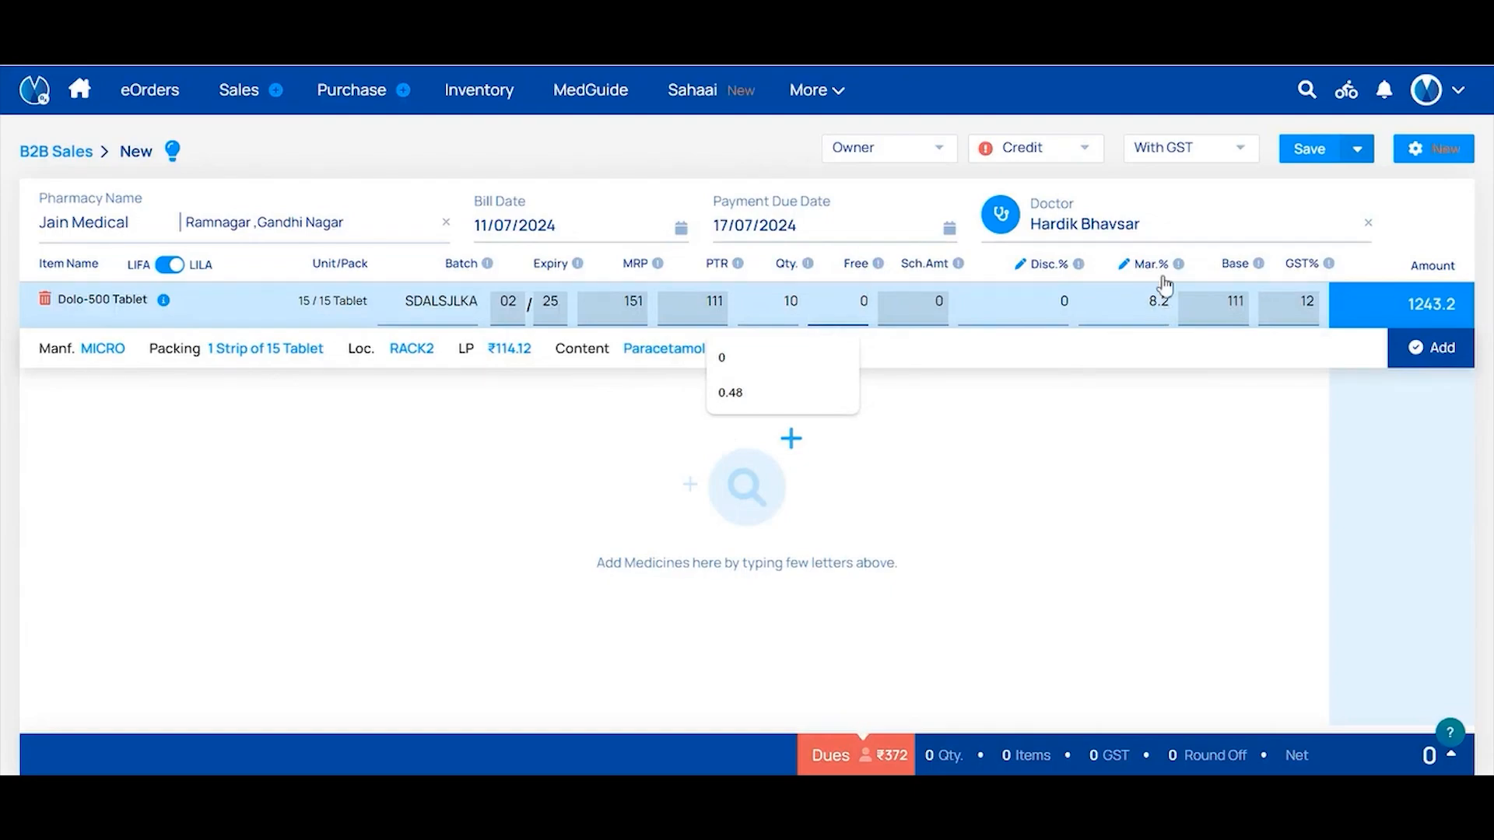
{"action": "left_click", "coordinate": [1063, 306]}
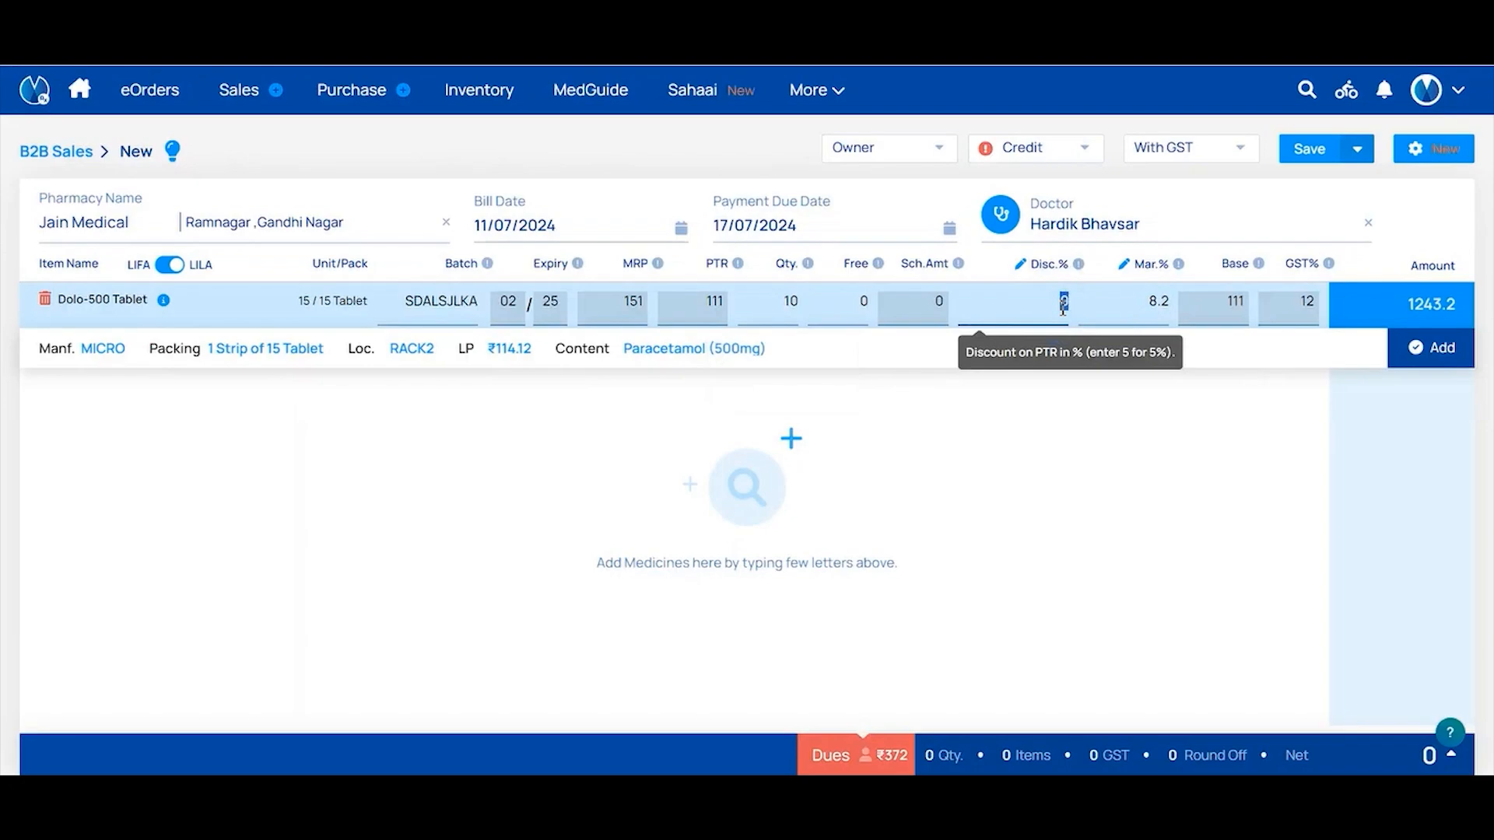
{"action": "type", "text": "2"}
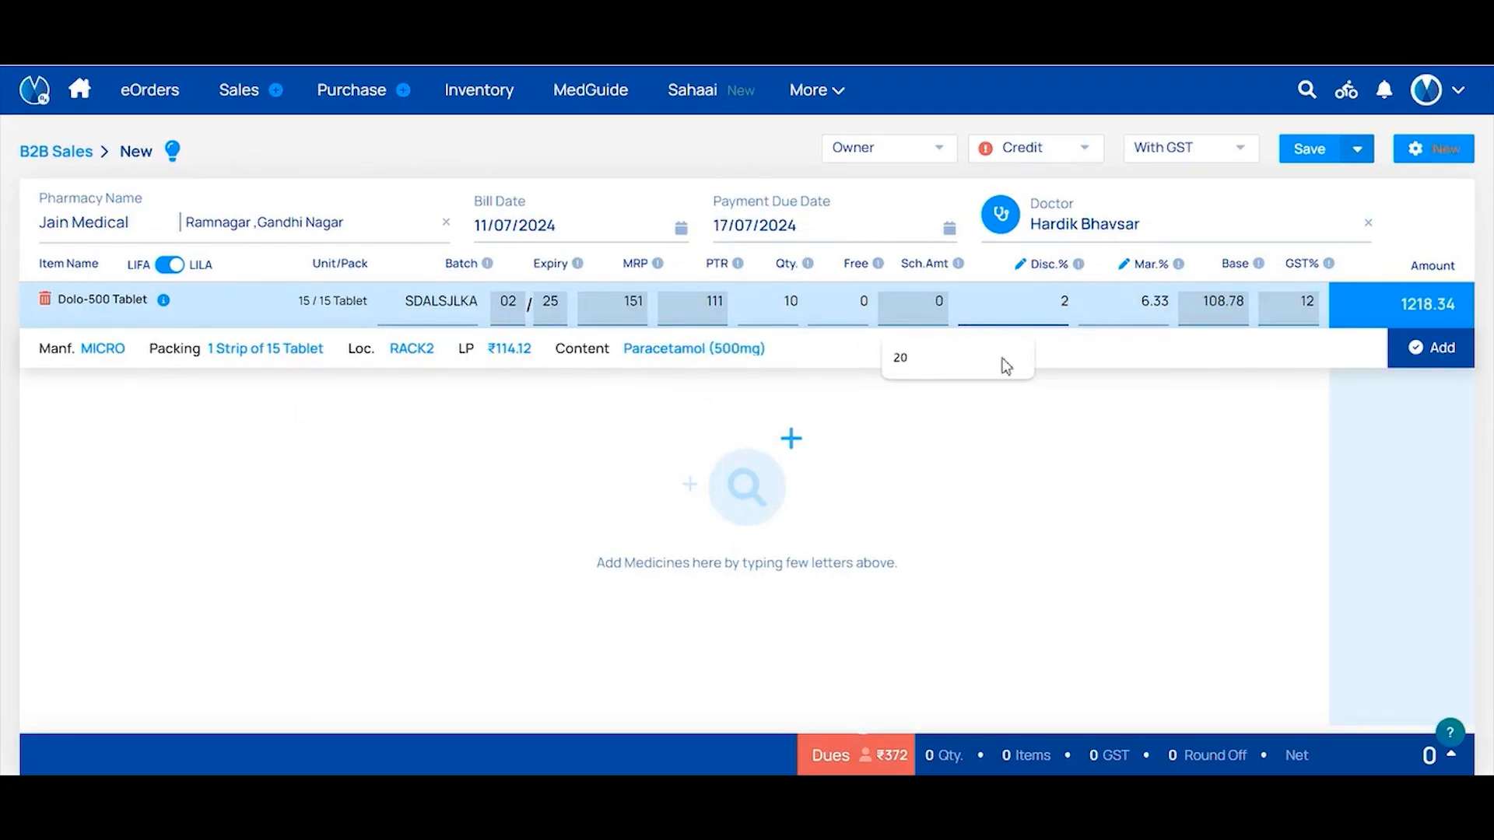
Add the Dolo-500 line to the bill for net ₹1,218, then check Jain Medical's ₹1,590 dues history
{"action": "left_click", "coordinate": [1431, 362]}
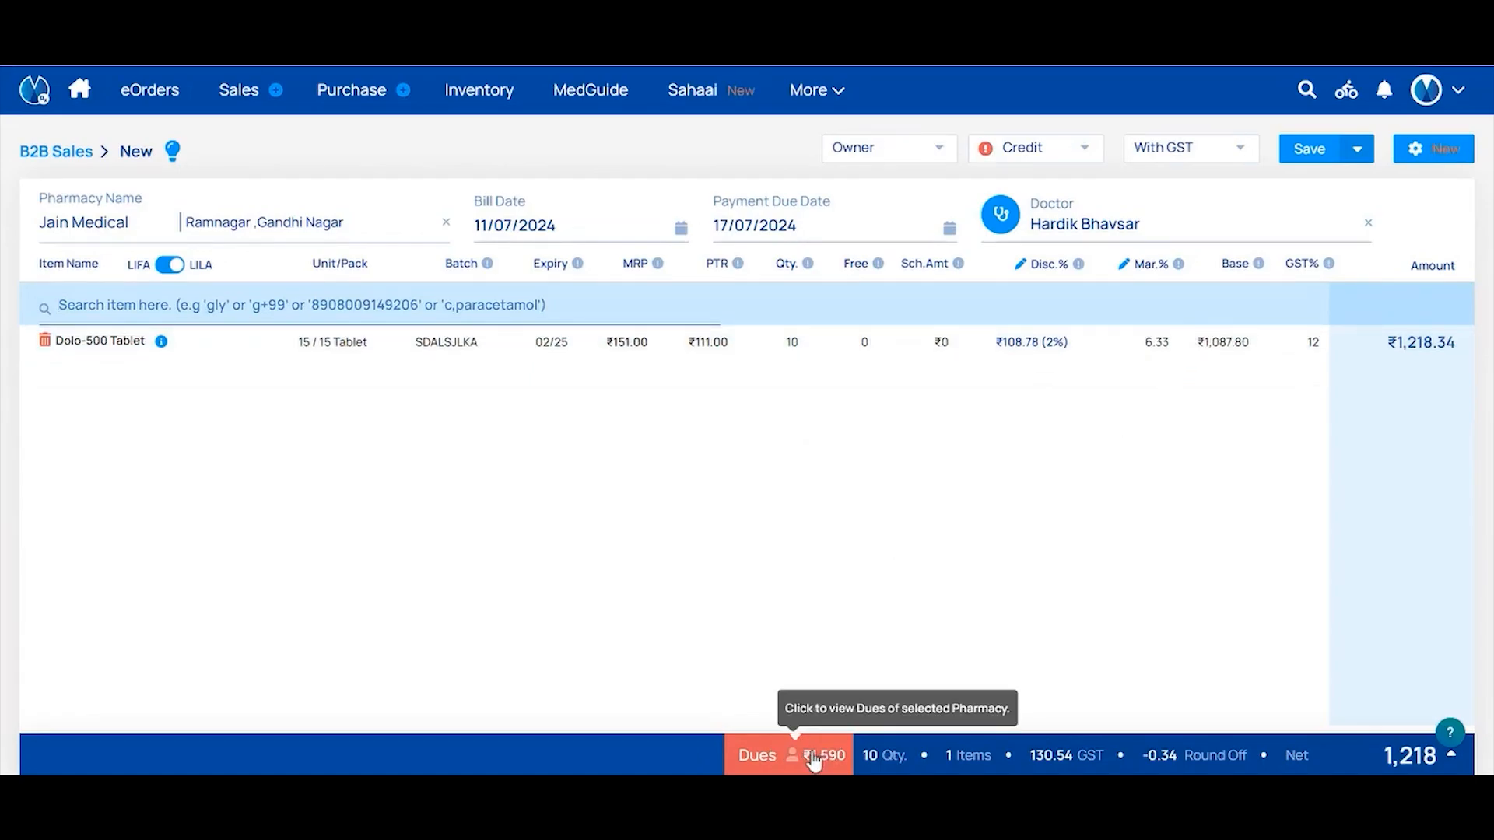
{"action": "left_click", "coordinate": [813, 758]}
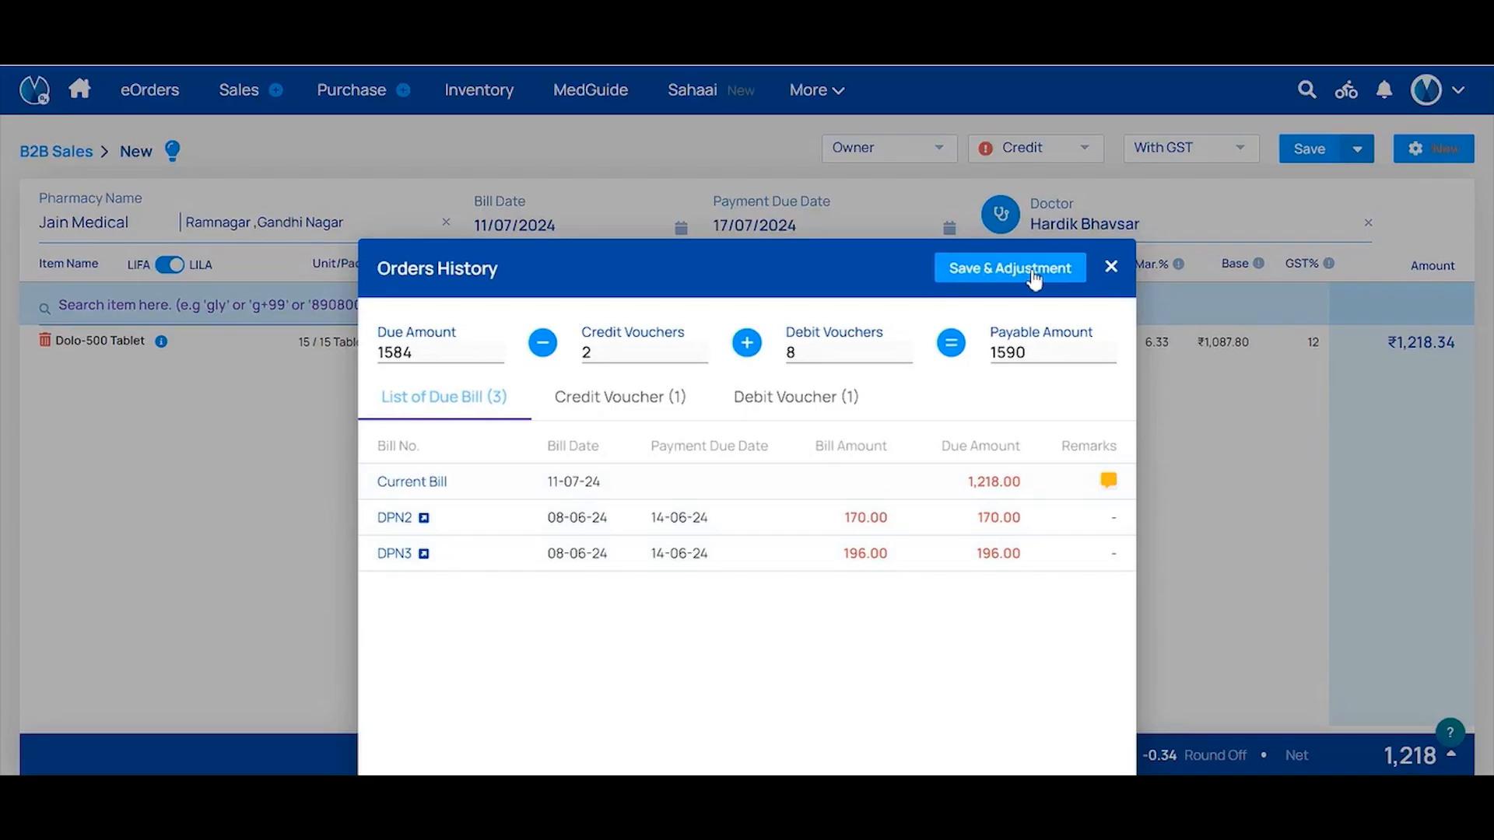
{"action": "left_click", "coordinate": [1111, 270]}
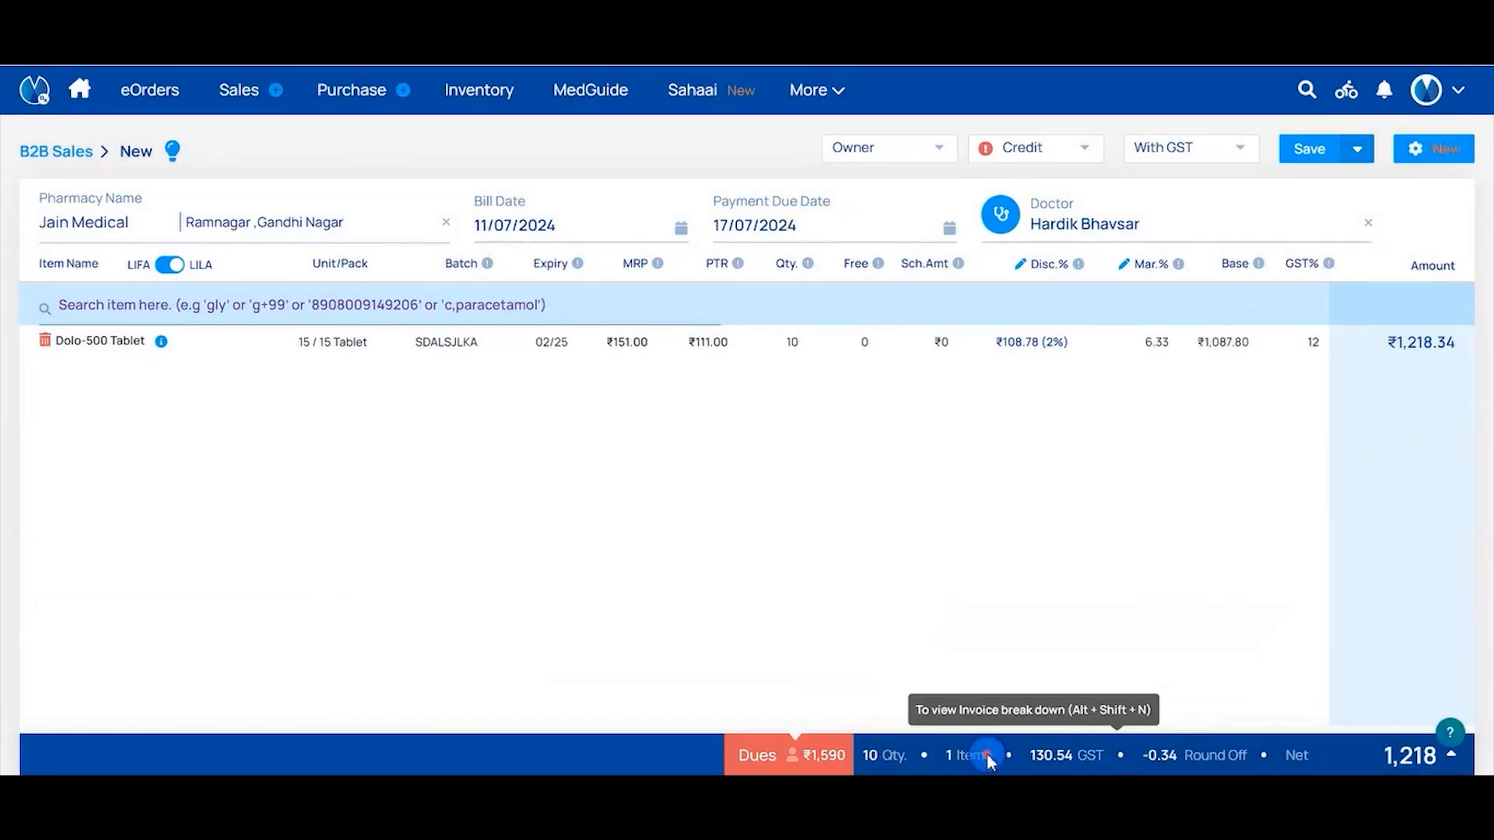
{"action": "left_click", "coordinate": [987, 756]}
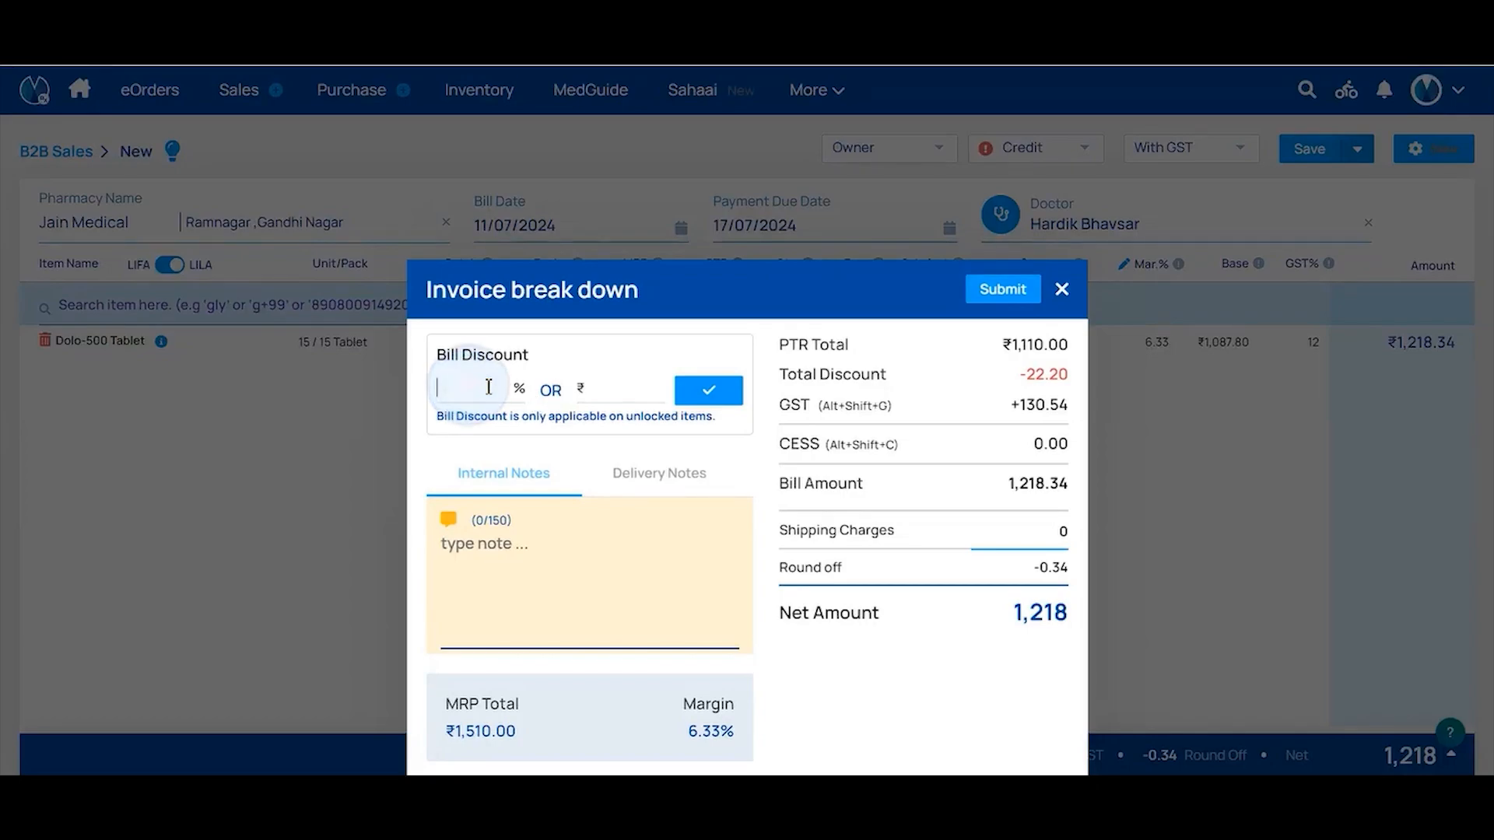
{"action": "left_click", "coordinate": [500, 389]}
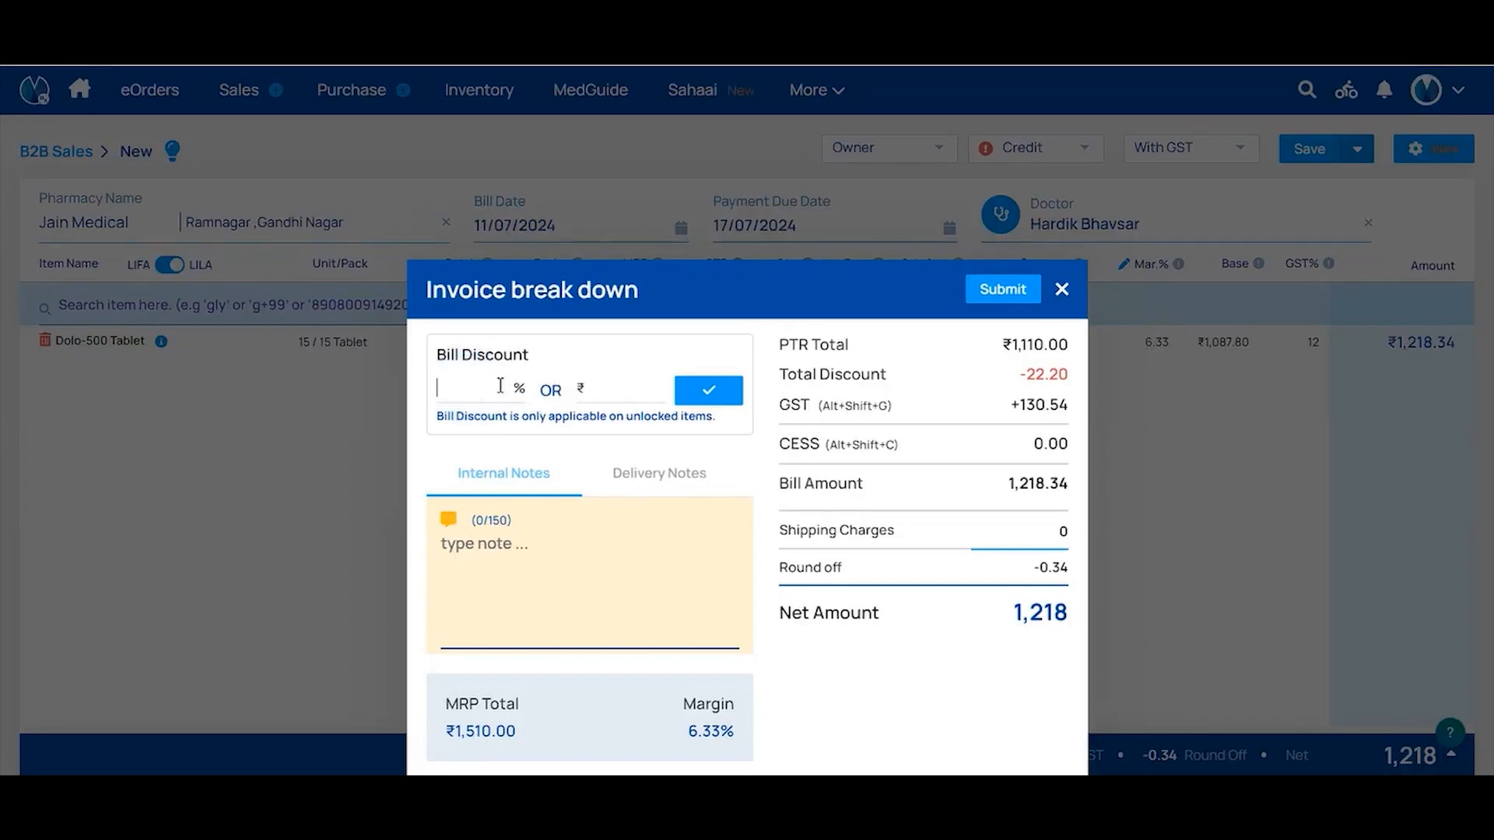
{"action": "left_click", "coordinate": [606, 384]}
{"action": "left_click", "coordinate": [1061, 292]}
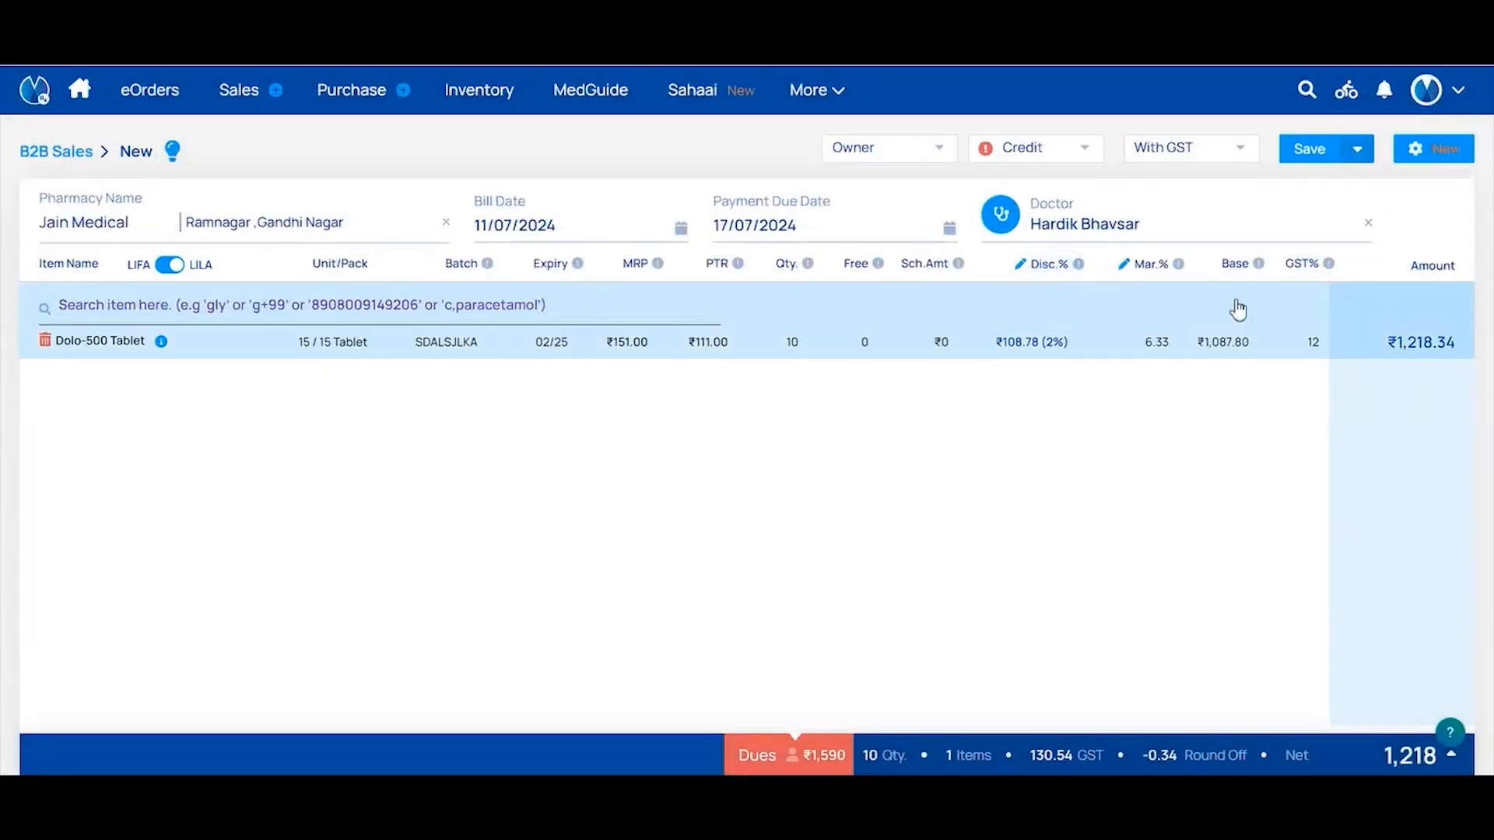
{"action": "left_click", "coordinate": [887, 157]}
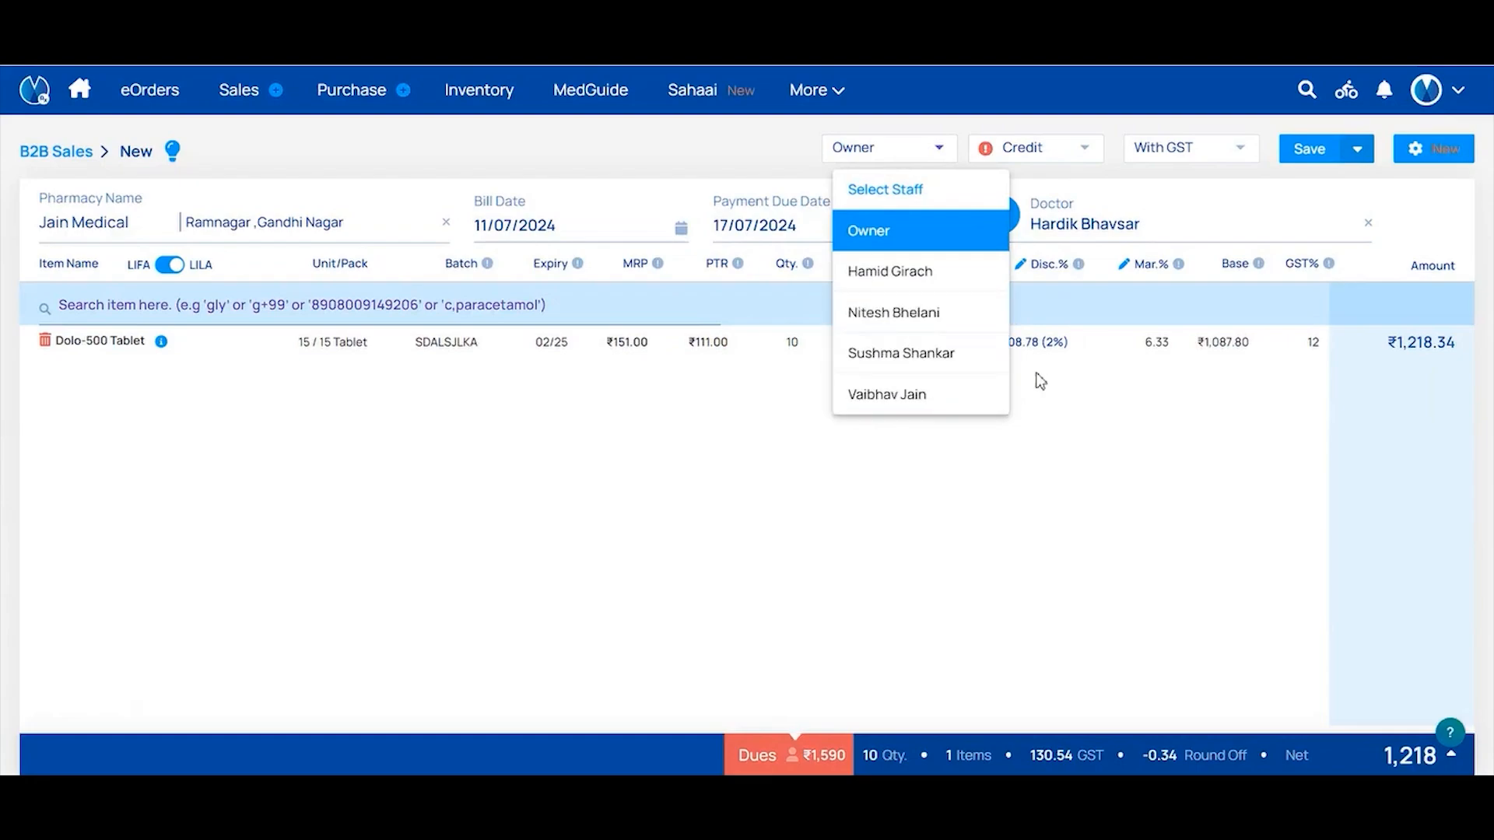
{"action": "left_click", "coordinate": [1063, 372]}
{"action": "left_click", "coordinate": [1050, 154]}
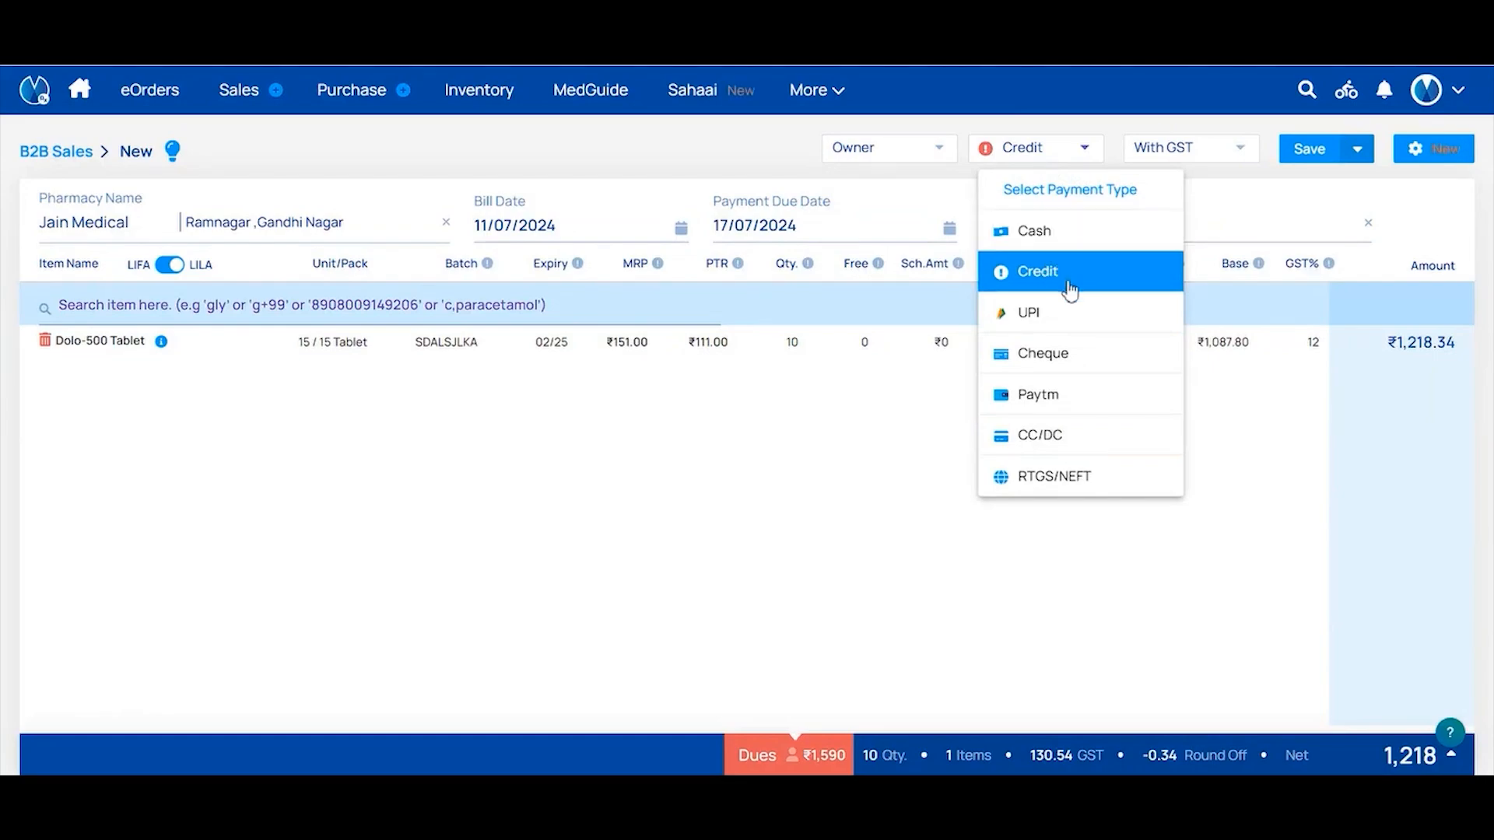
{"action": "left_click", "coordinate": [1025, 287]}
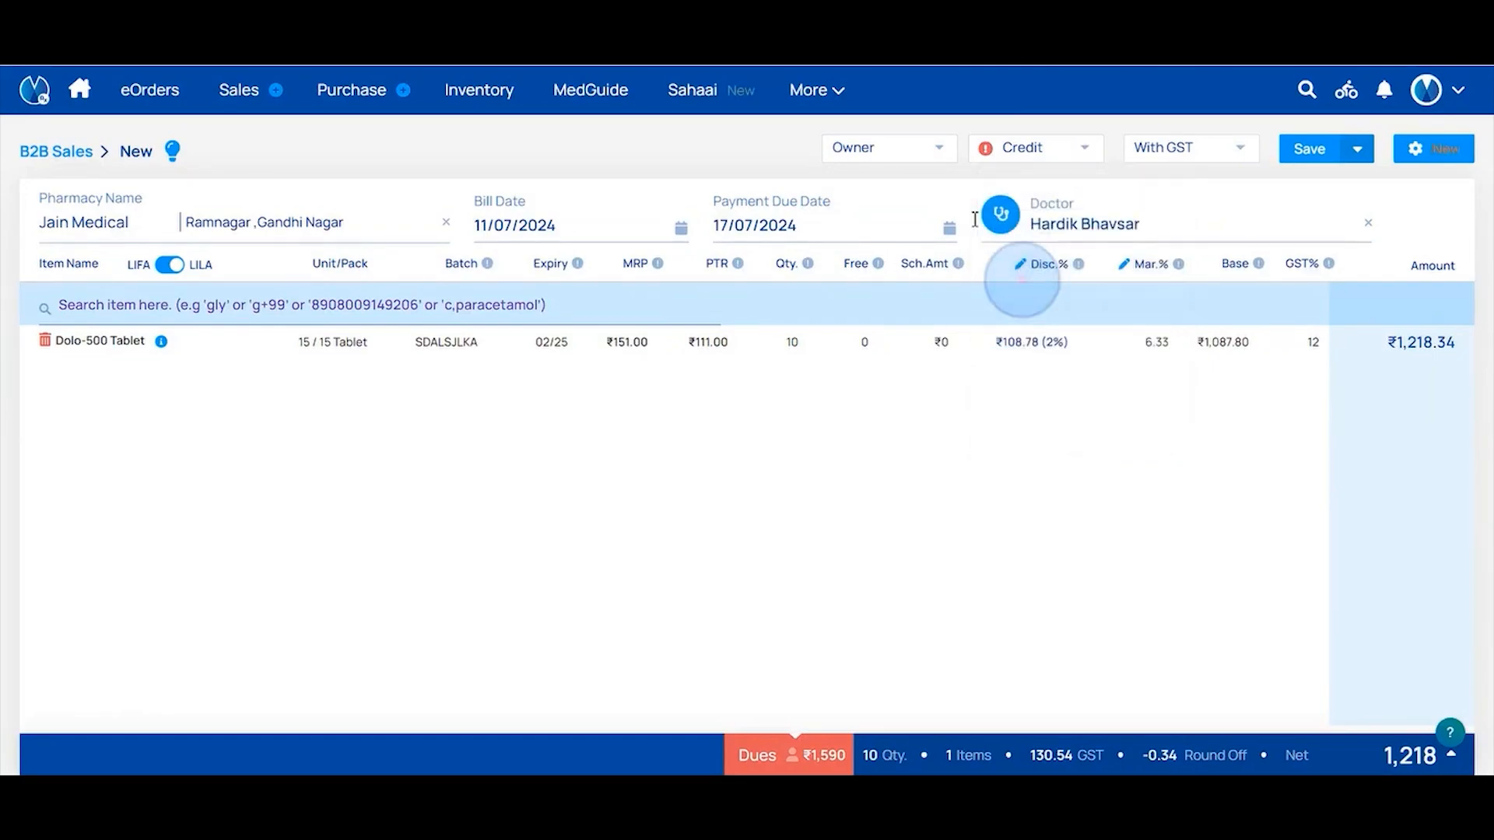
{"action": "left_click", "coordinate": [1239, 156]}
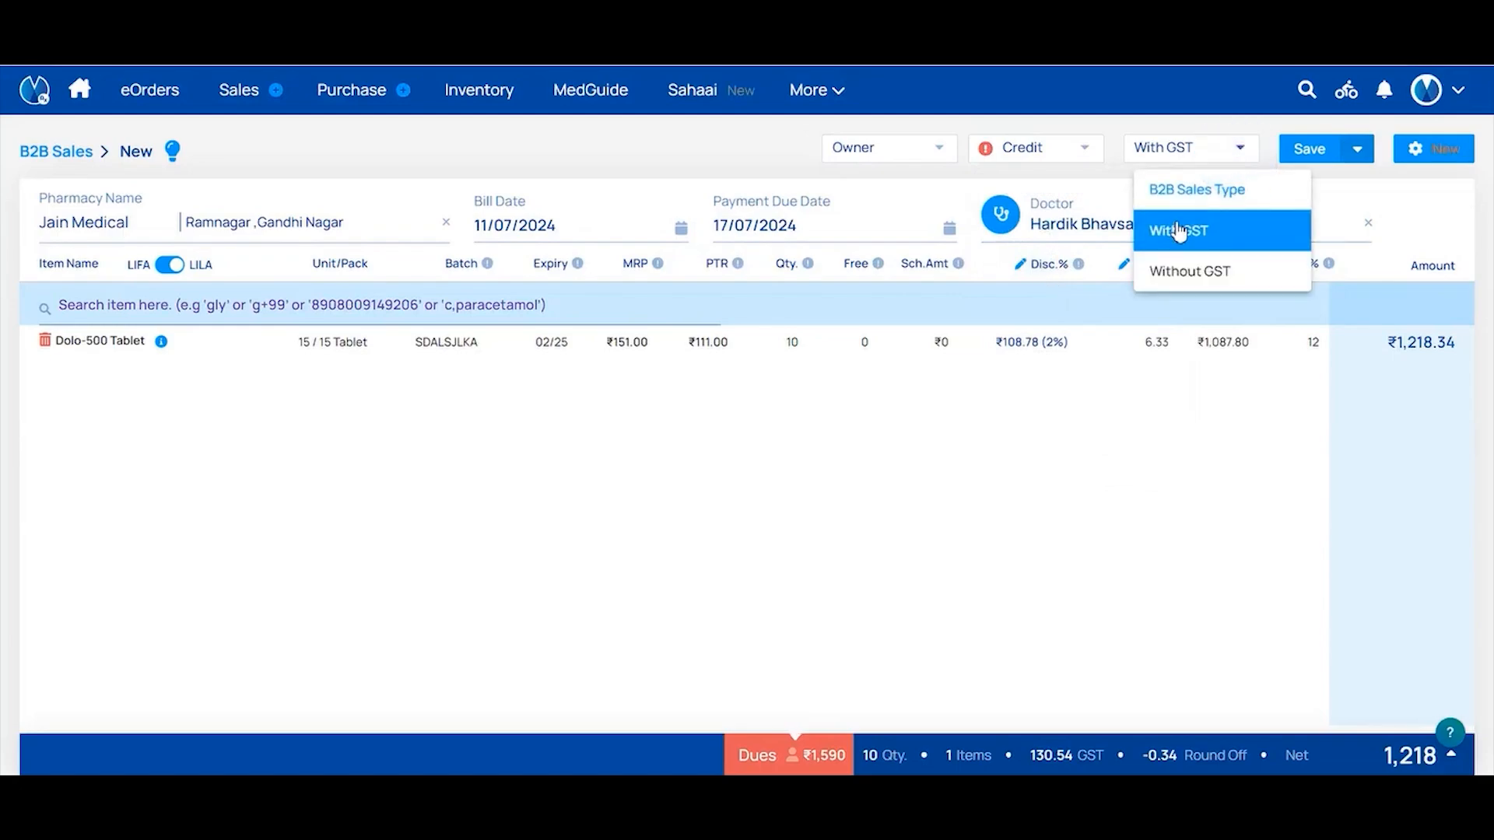
{"action": "left_click", "coordinate": [1180, 230]}
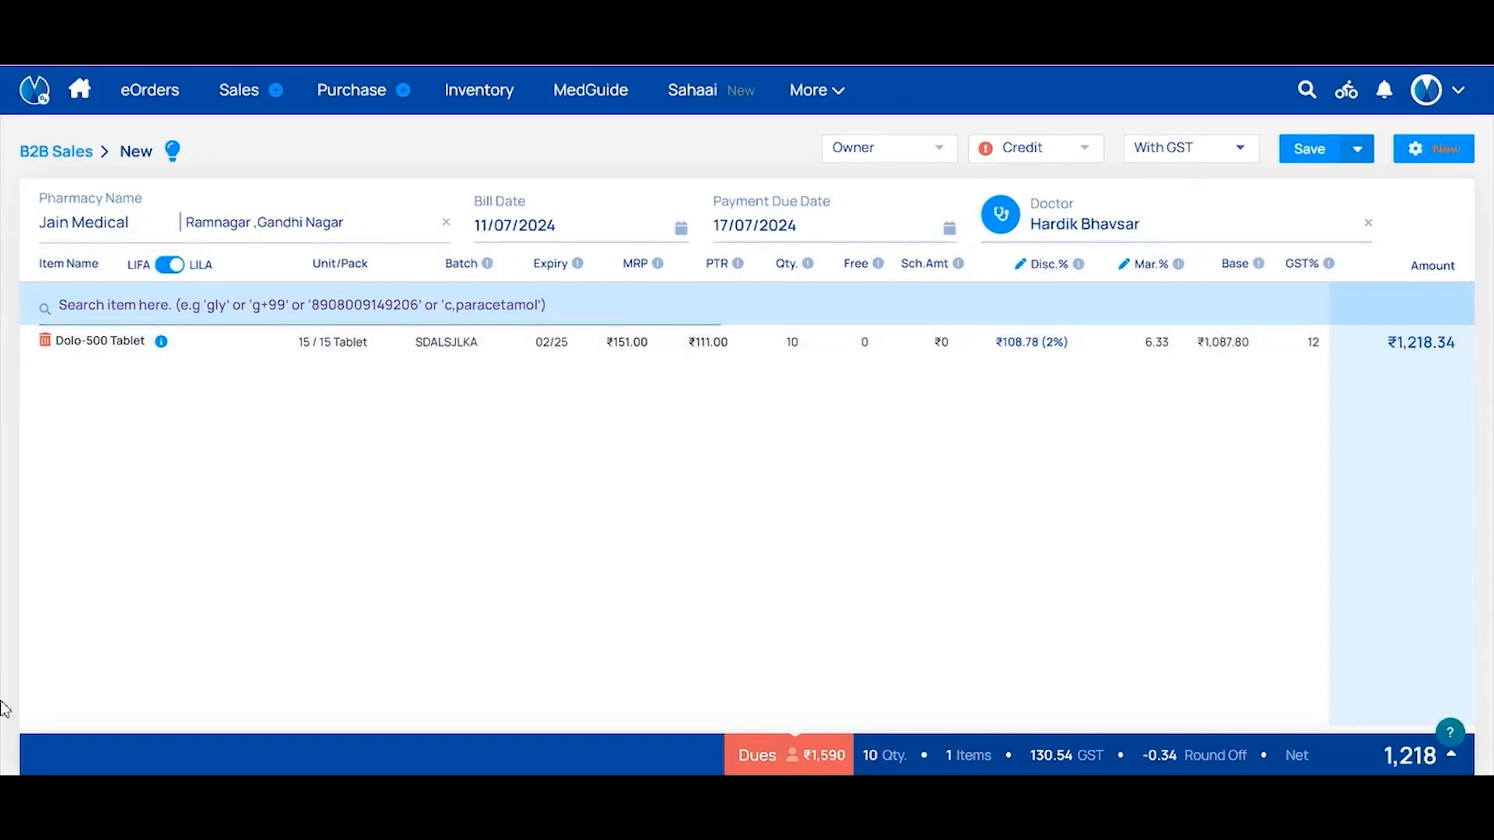
Check the bill's Sort Items By settings without changing them, then show the alternative save options
{"action": "left_click", "coordinate": [1417, 152]}
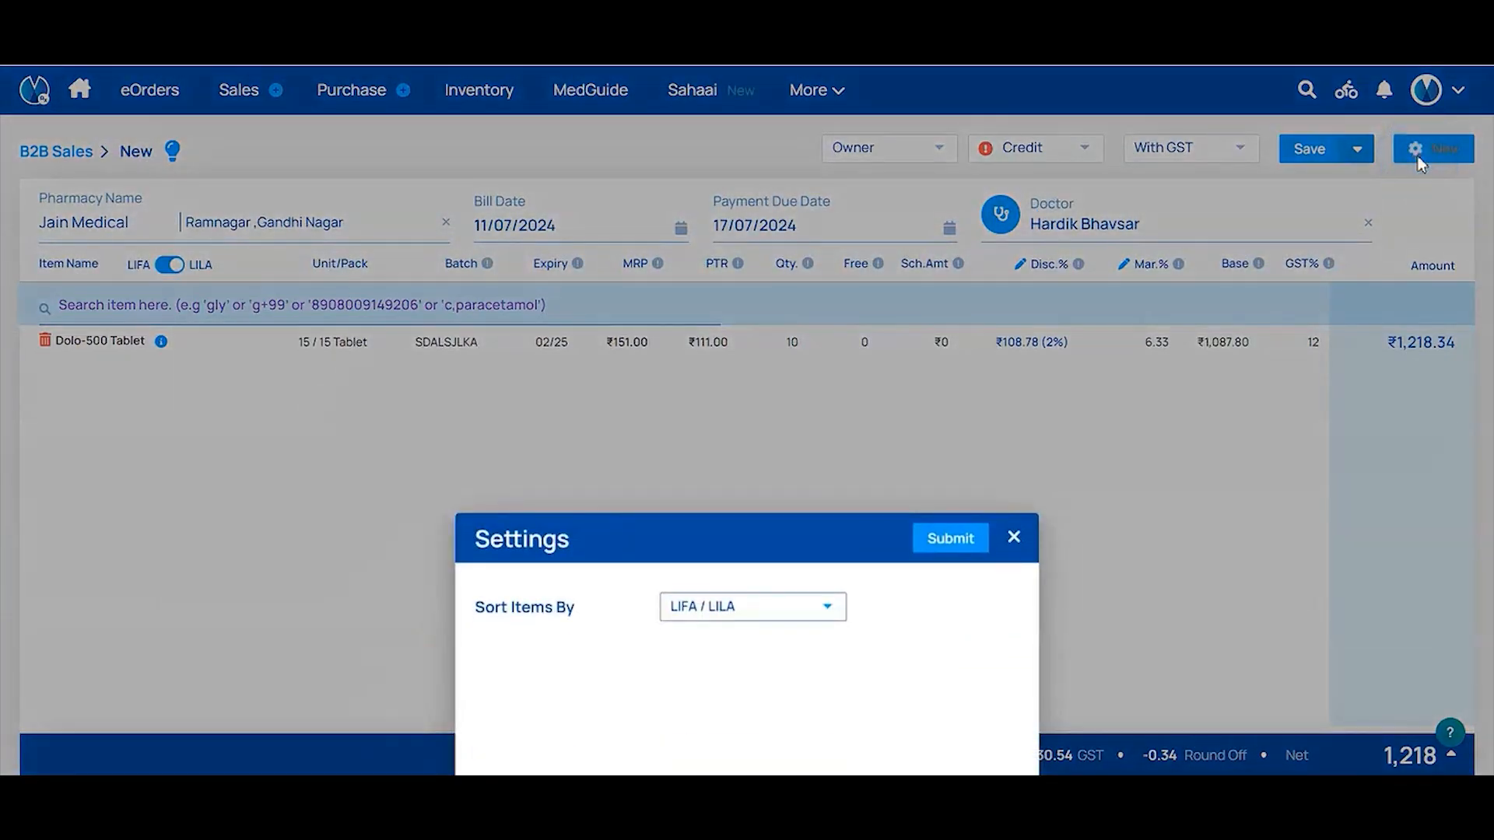
{"action": "left_click", "coordinate": [782, 613]}
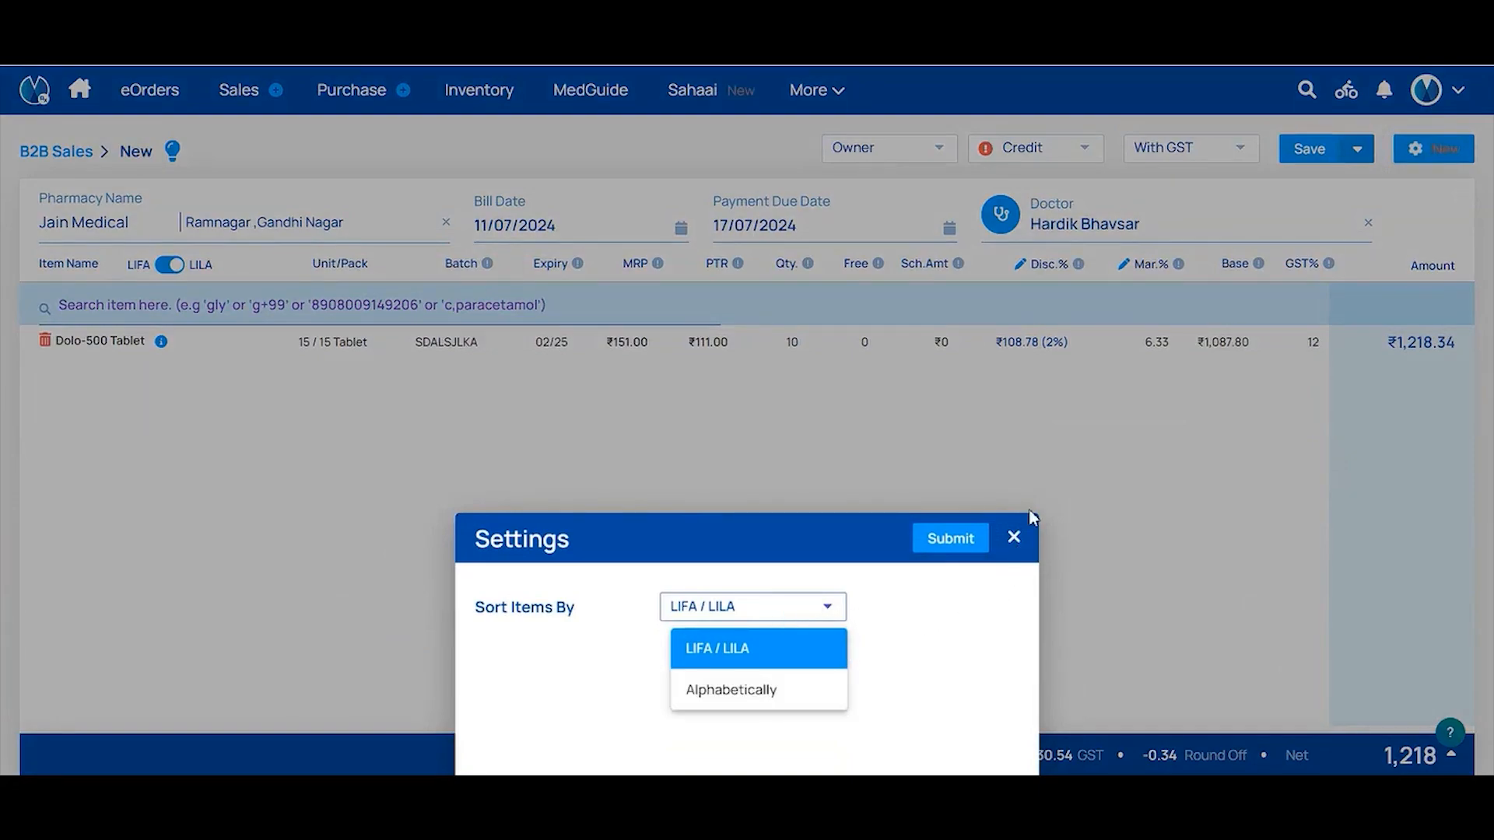
{"action": "left_click", "coordinate": [1014, 541]}
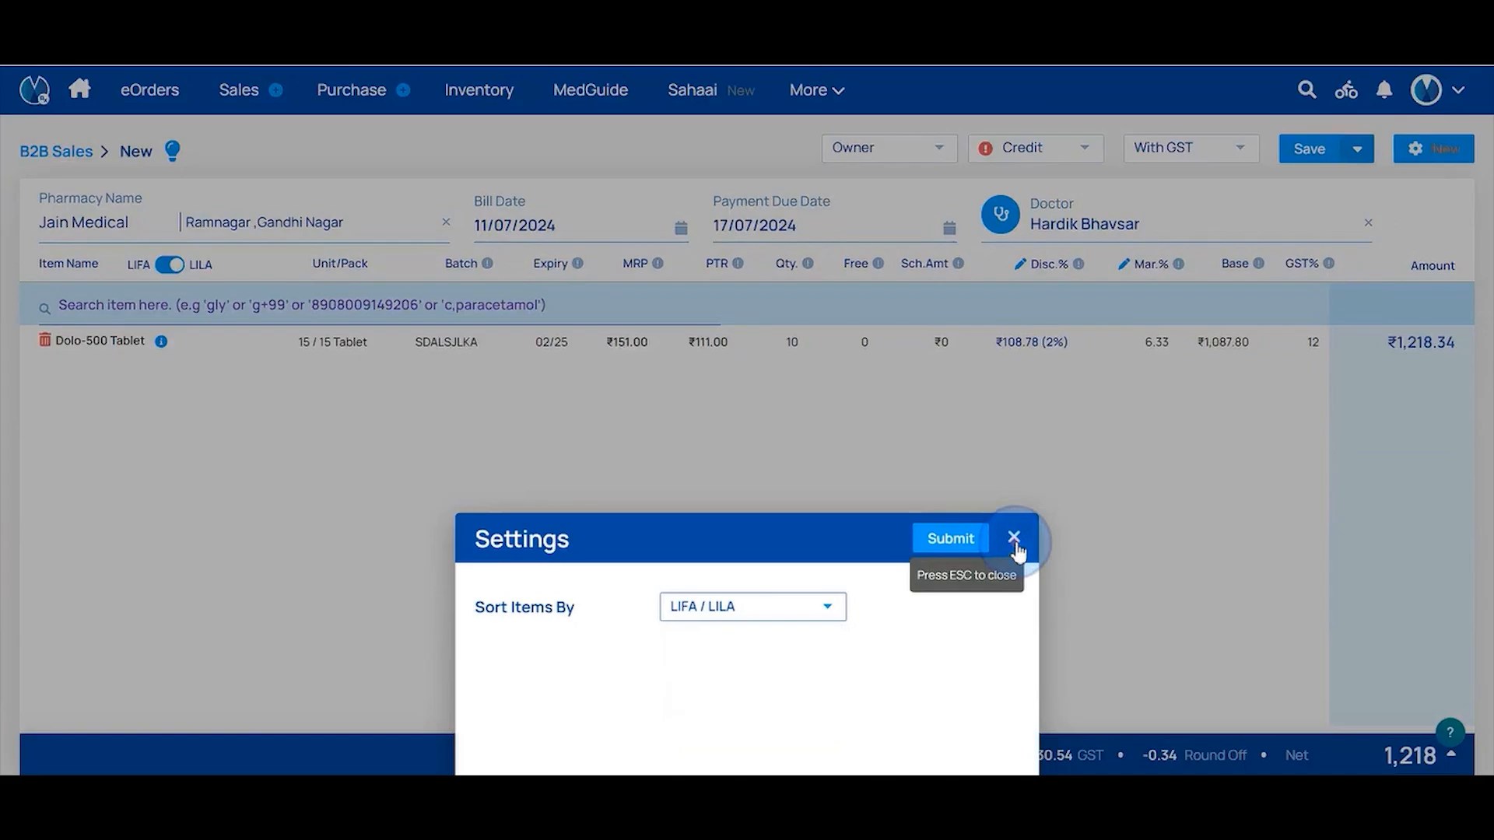
{"action": "left_click", "coordinate": [1014, 541]}
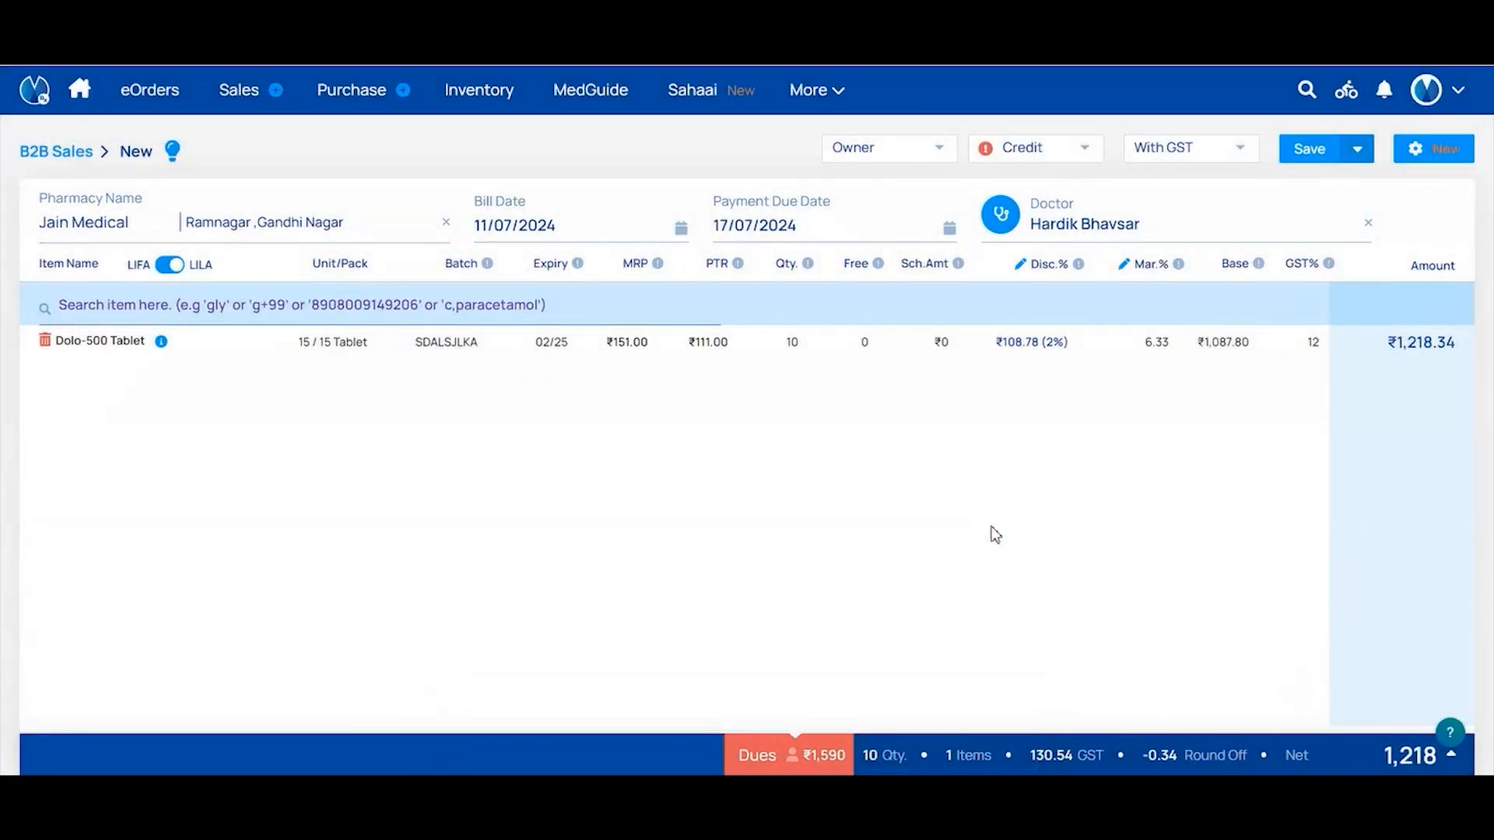
{"action": "left_click", "coordinate": [1357, 161]}
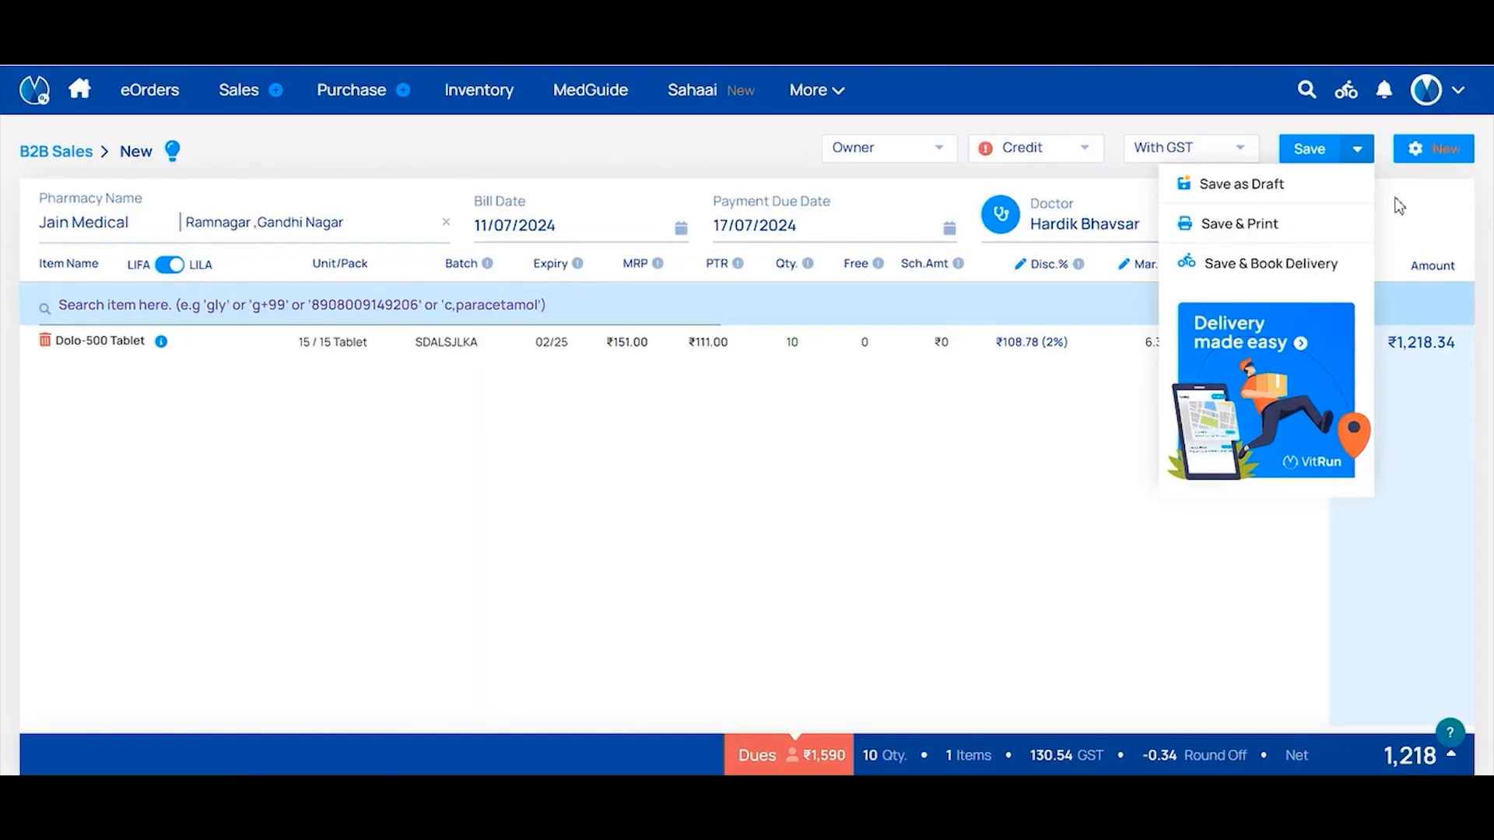
Save and confirm the Jain Medical bill, returning to B2B Sales where #DPN5 shows ₹1,218 due
{"action": "left_click", "coordinate": [1310, 149]}
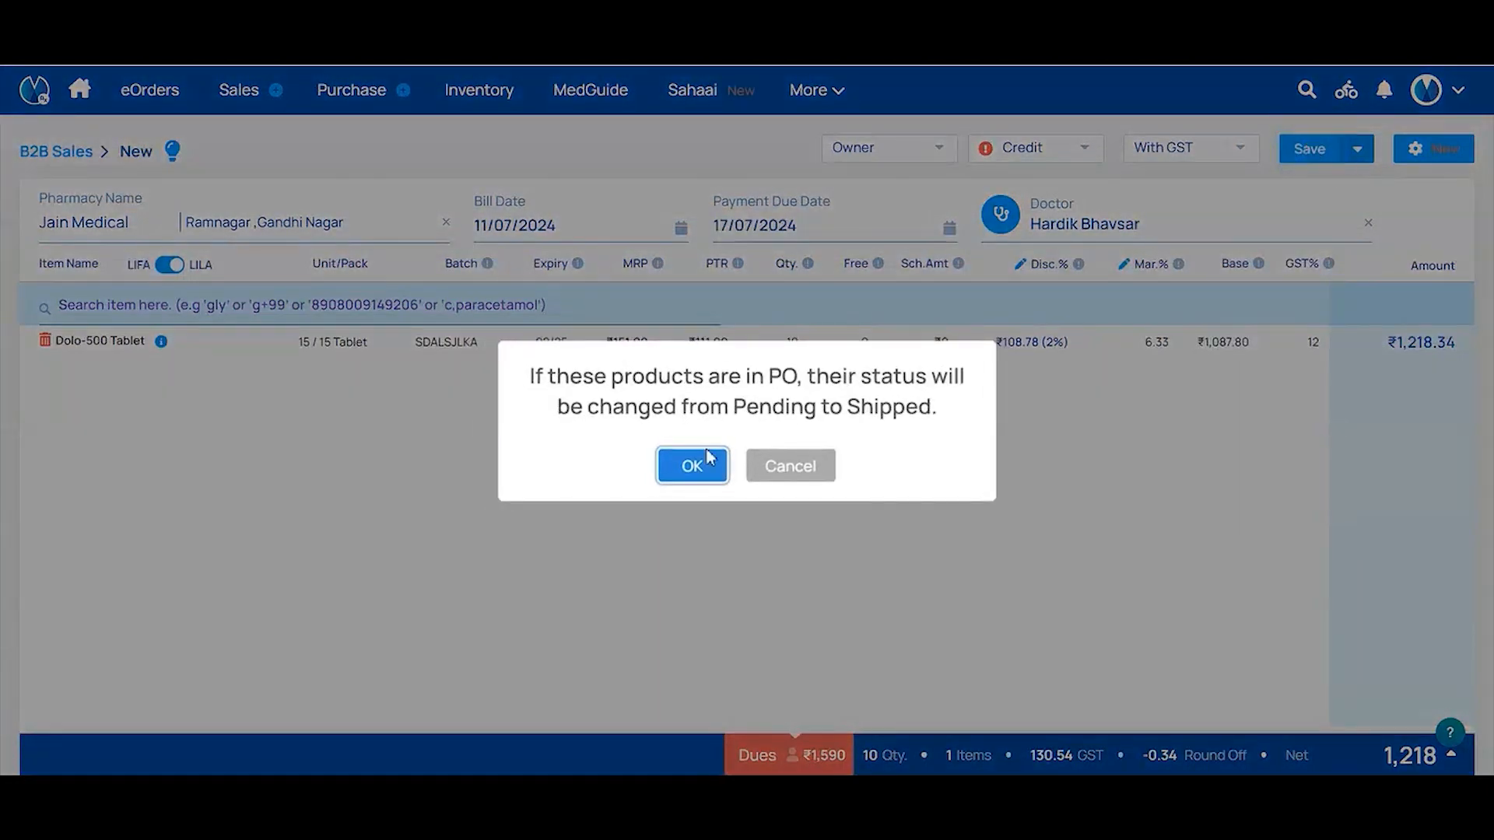
{"action": "left_click", "coordinate": [703, 465]}
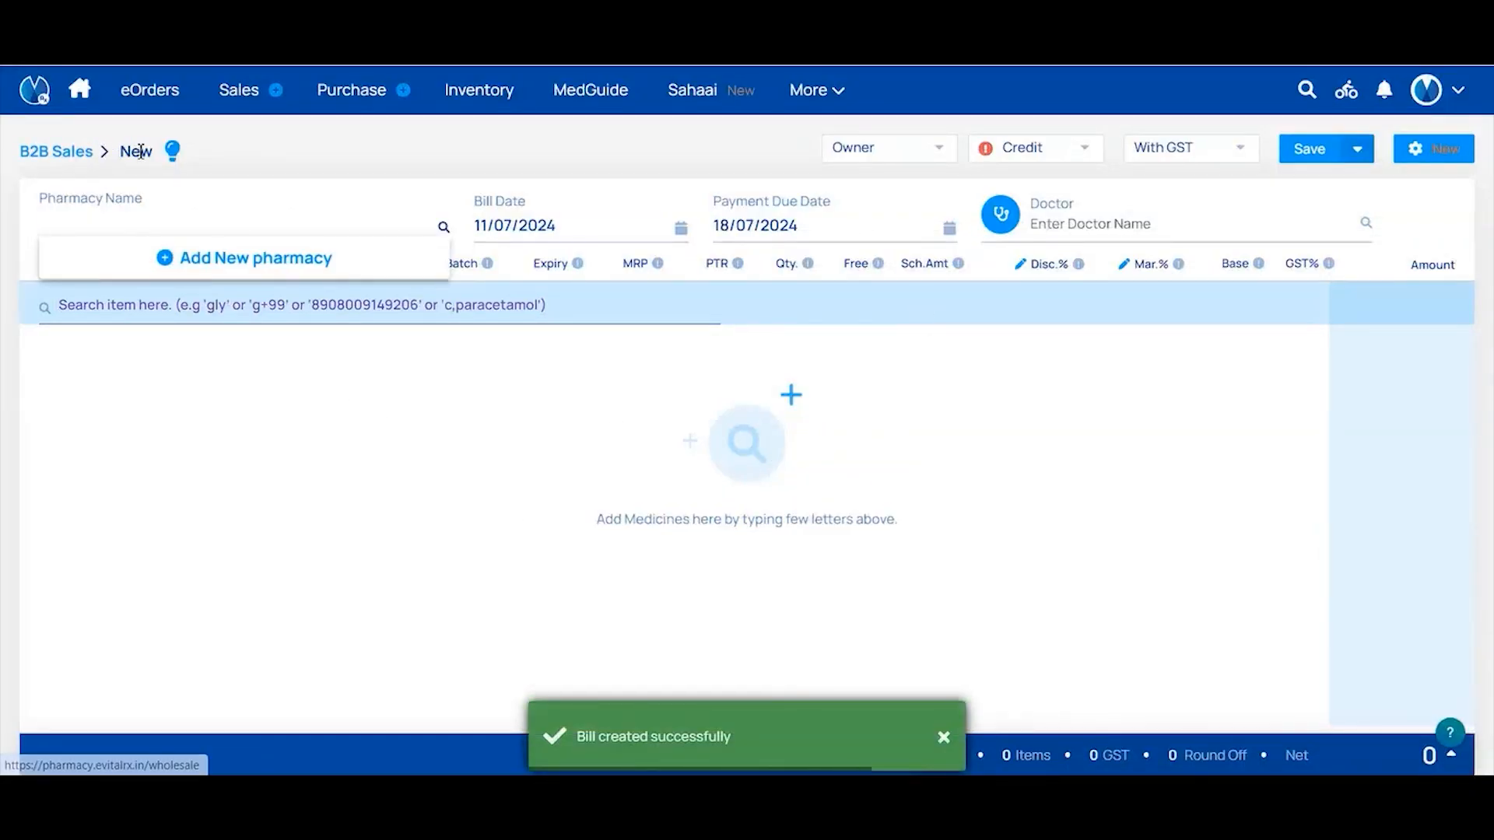
{"action": "left_click", "coordinate": [73, 161]}
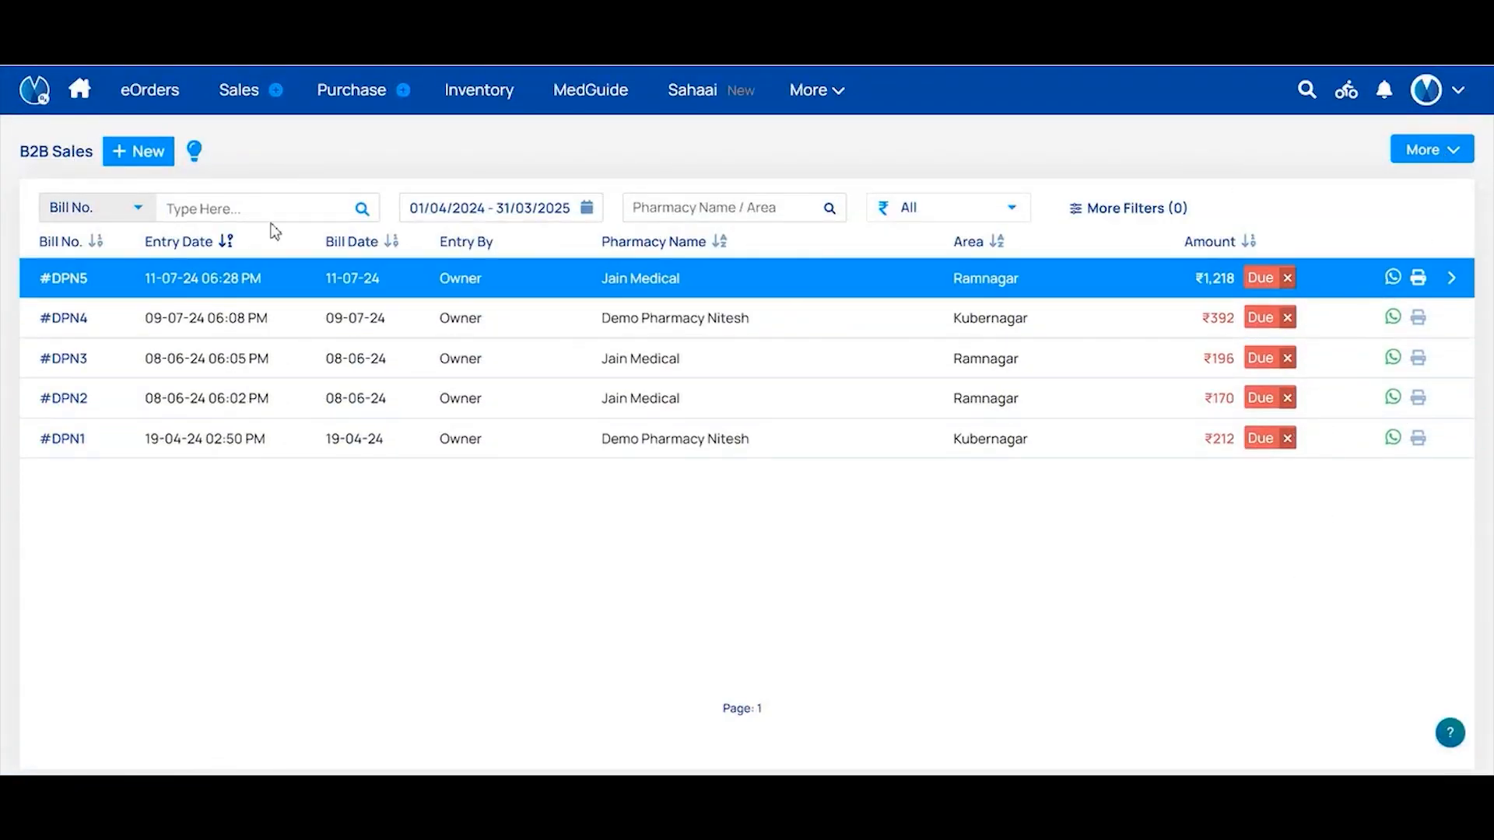
{"action": "left_click", "coordinate": [123, 209]}
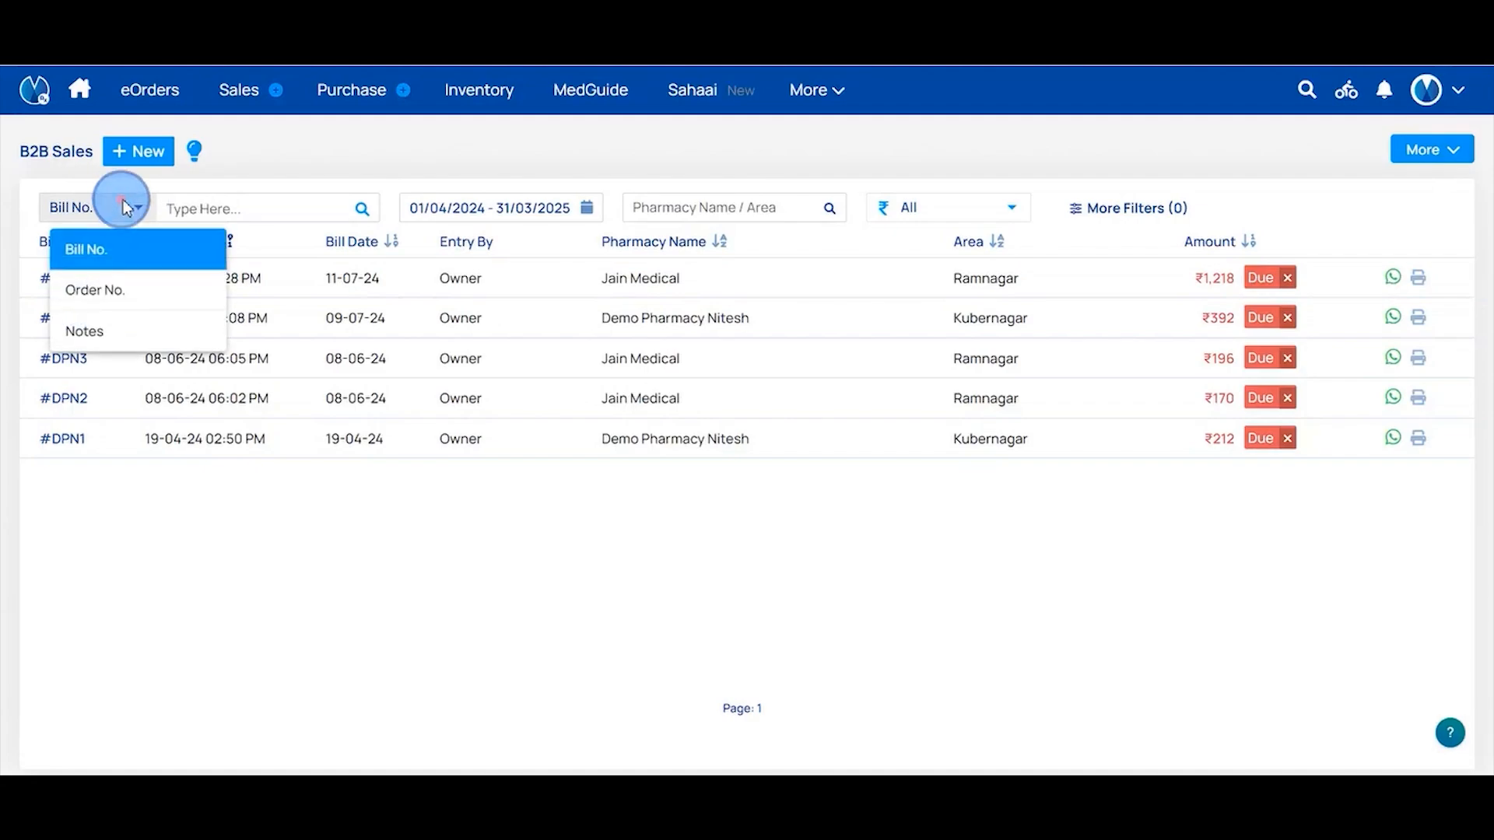
{"action": "left_click", "coordinate": [138, 244]}
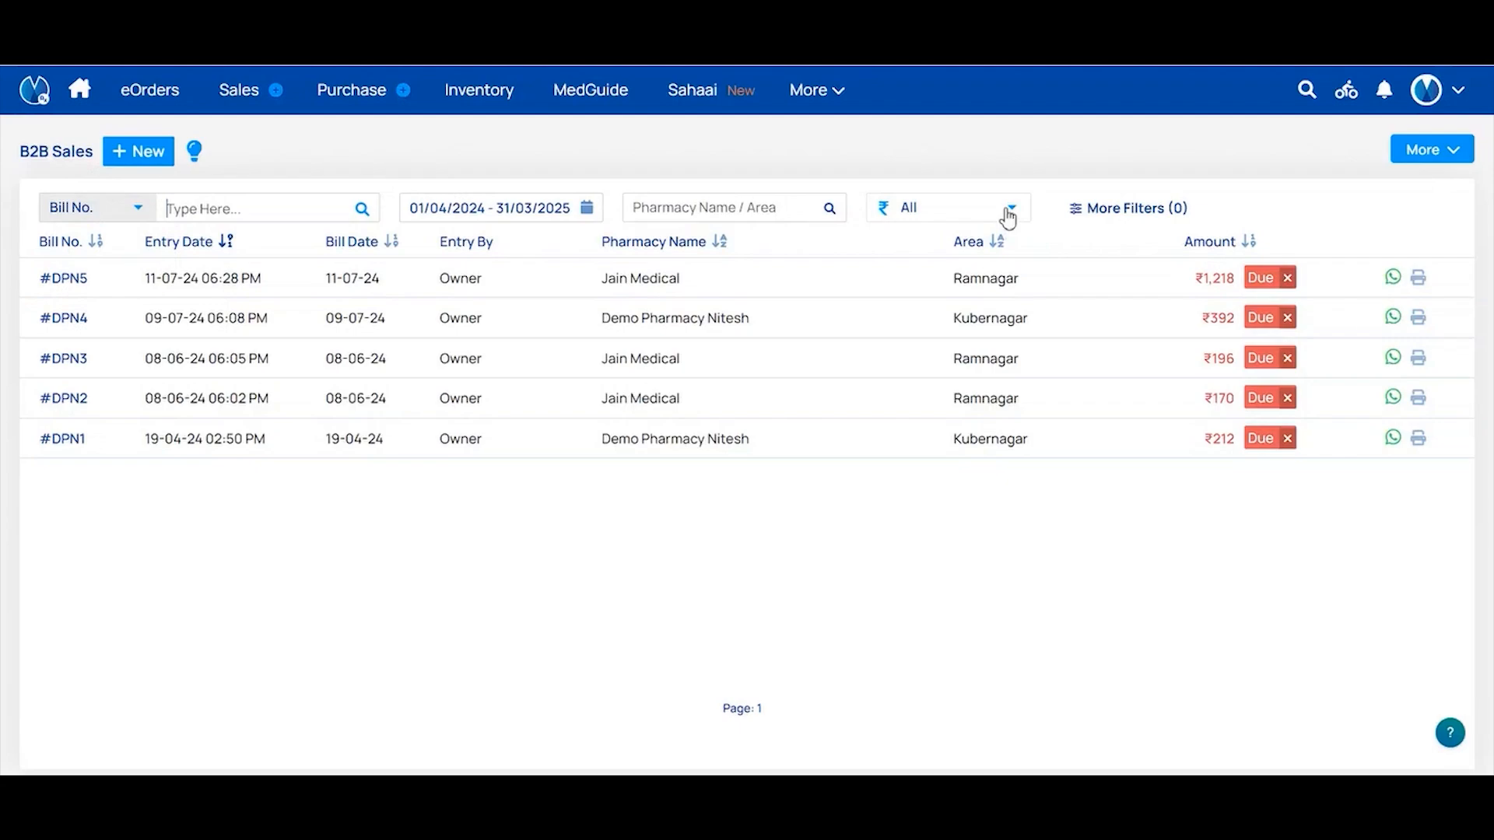
{"action": "left_click", "coordinate": [1122, 210]}
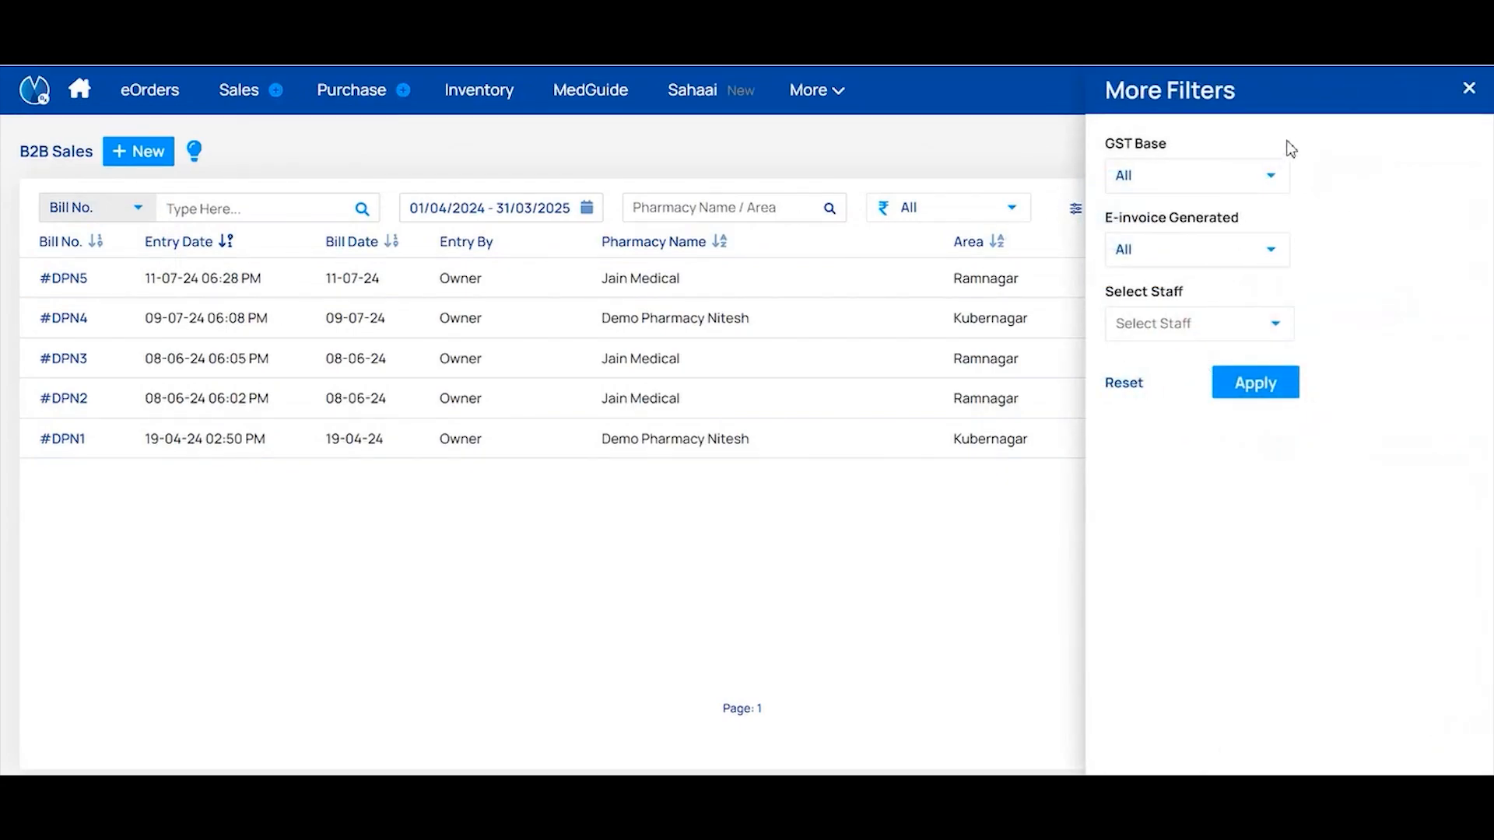
{"action": "left_click", "coordinate": [1469, 92]}
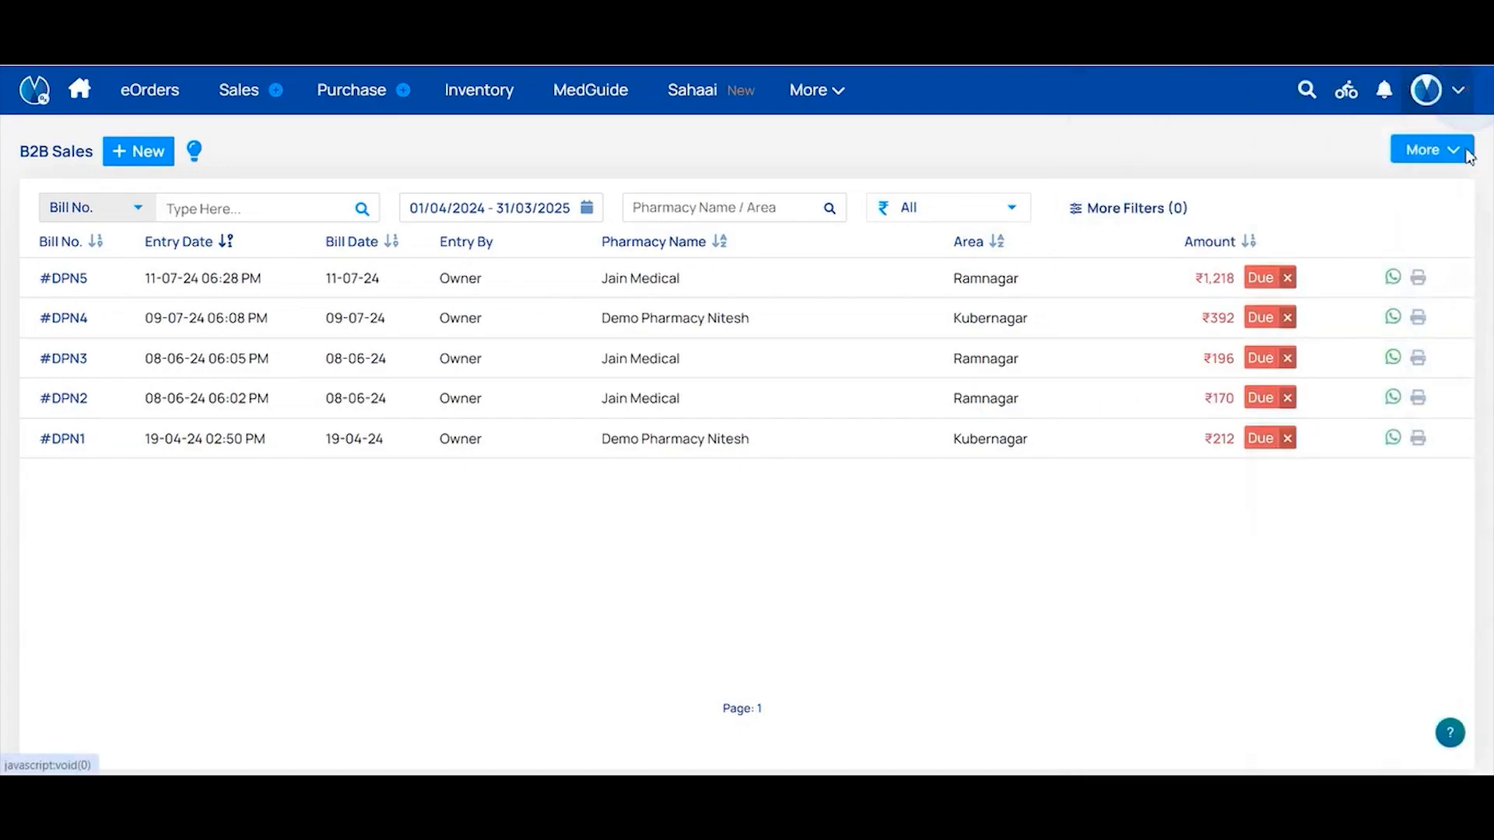
Record bill #DPN5's full ₹1,218 as a Cash payment, declining the available credit voucher
{"action": "left_click", "coordinate": [1260, 280]}
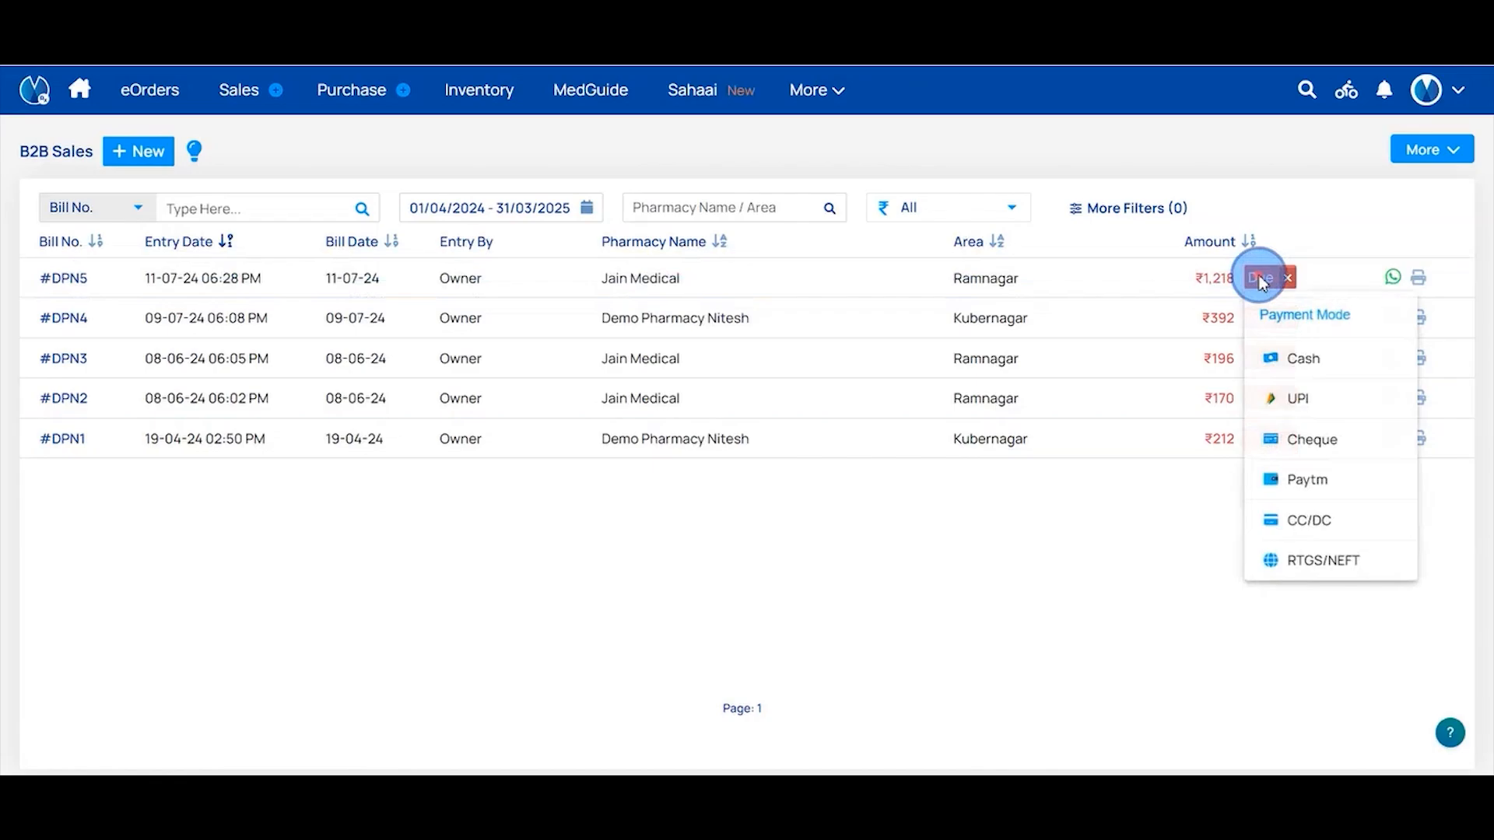
{"action": "left_click", "coordinate": [1298, 344]}
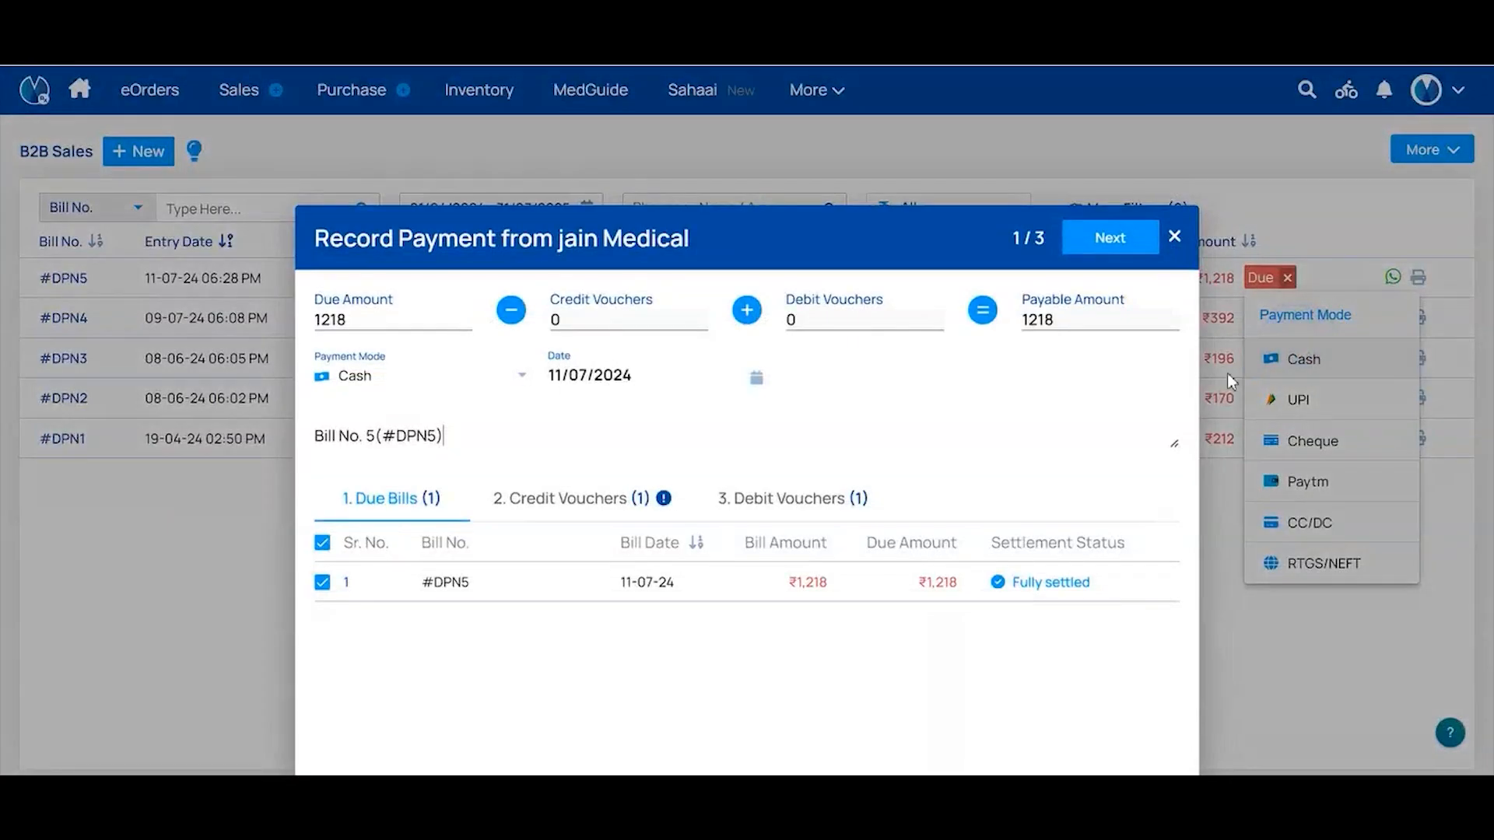
{"action": "left_click", "coordinate": [373, 324]}
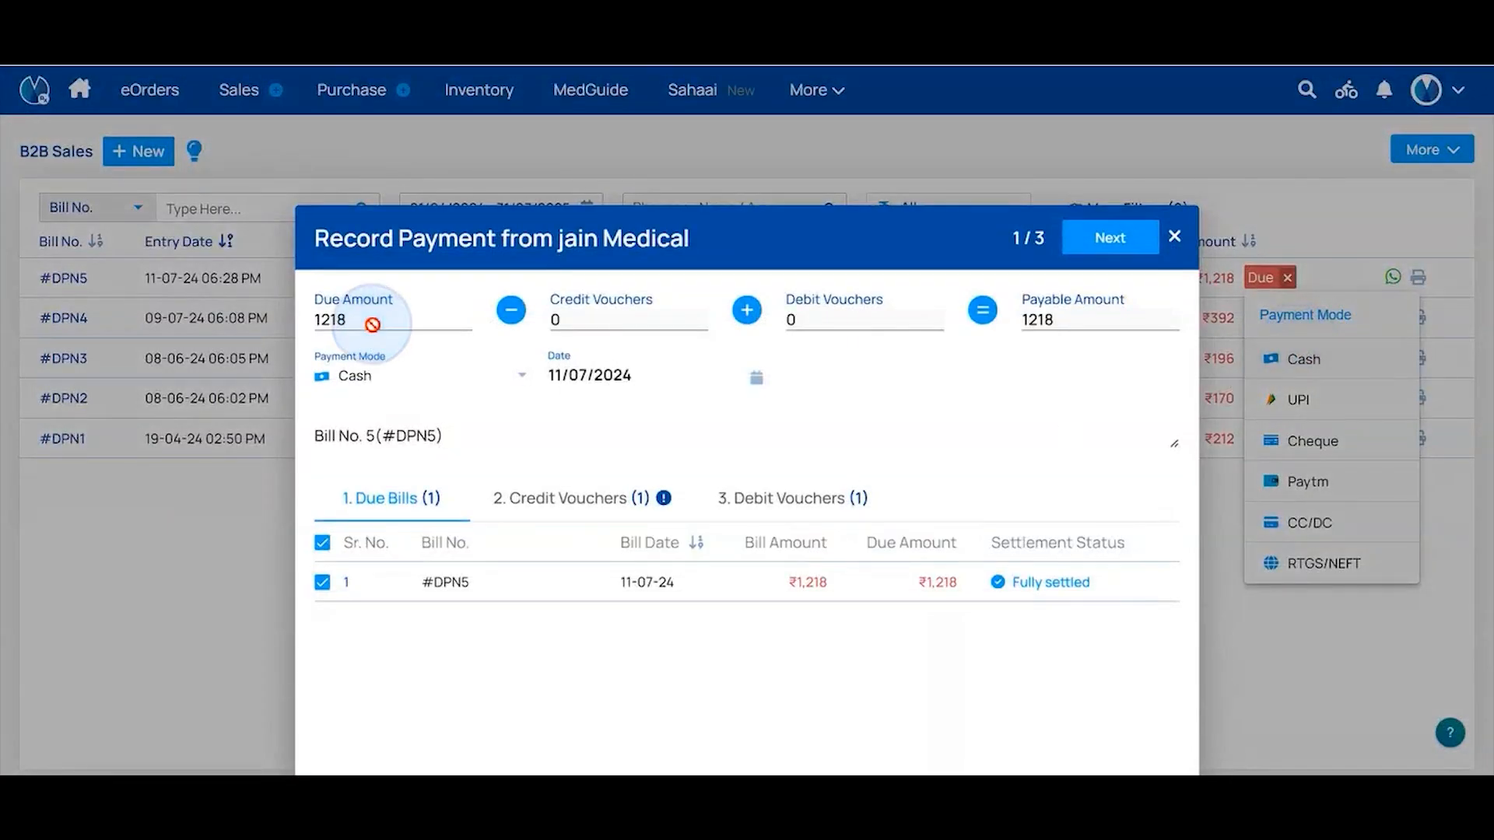
{"action": "left_click", "coordinate": [421, 377]}
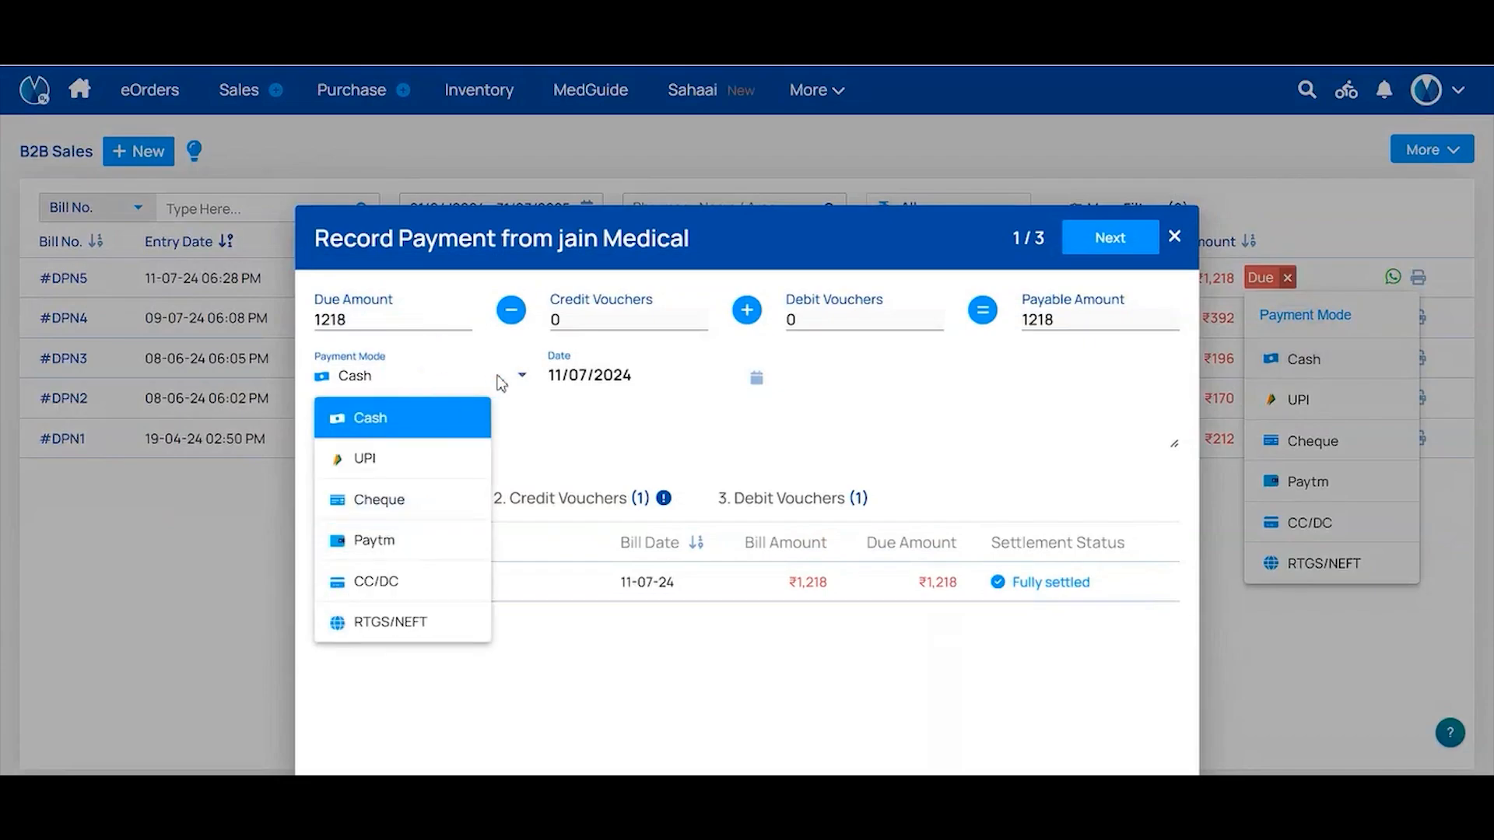
{"action": "left_click", "coordinate": [415, 428]}
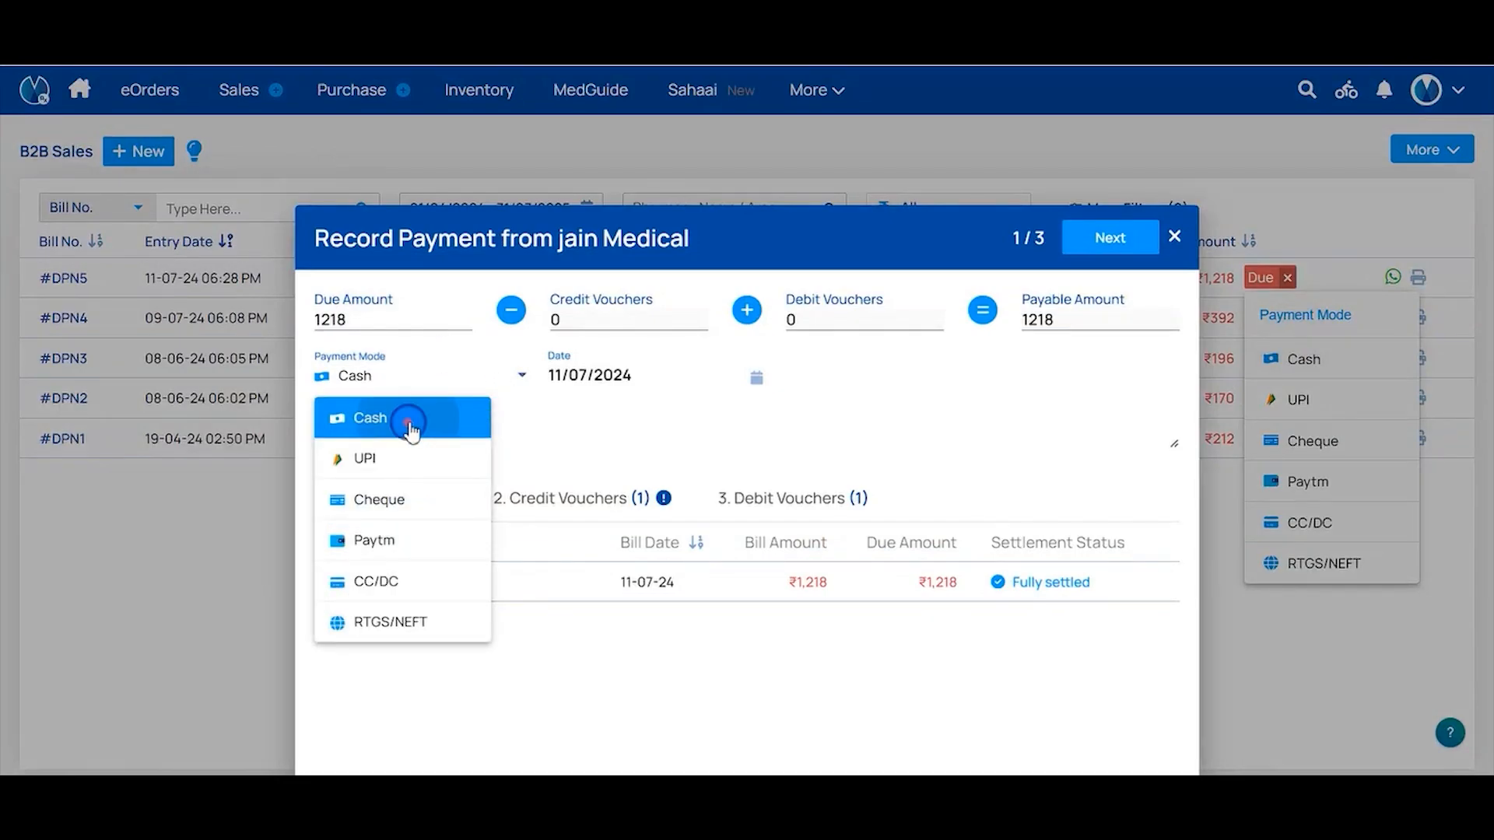
{"action": "left_click", "coordinate": [1120, 257]}
{"action": "left_click", "coordinate": [1115, 249]}
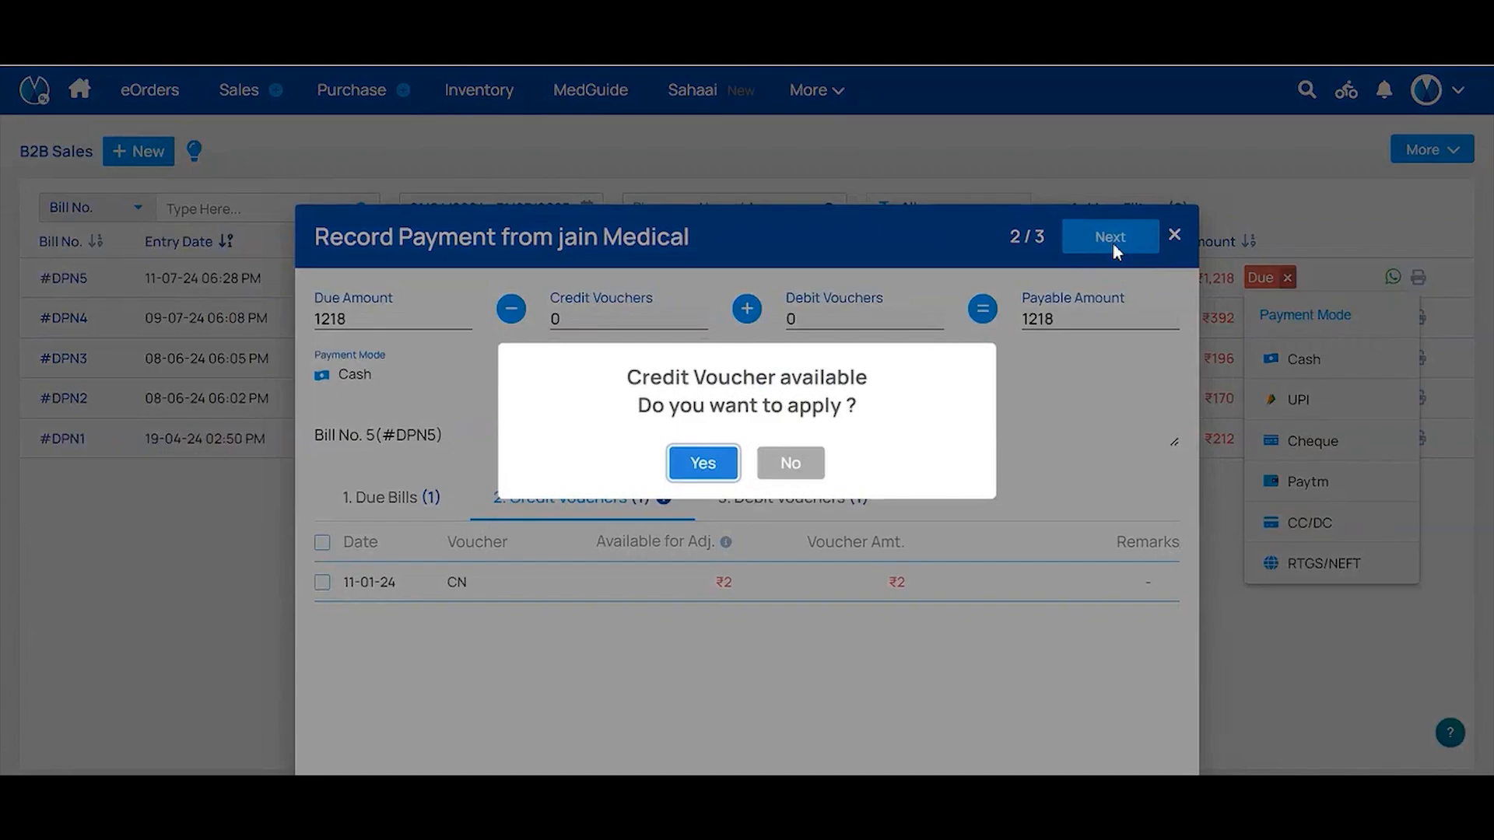
{"action": "left_click", "coordinate": [782, 465]}
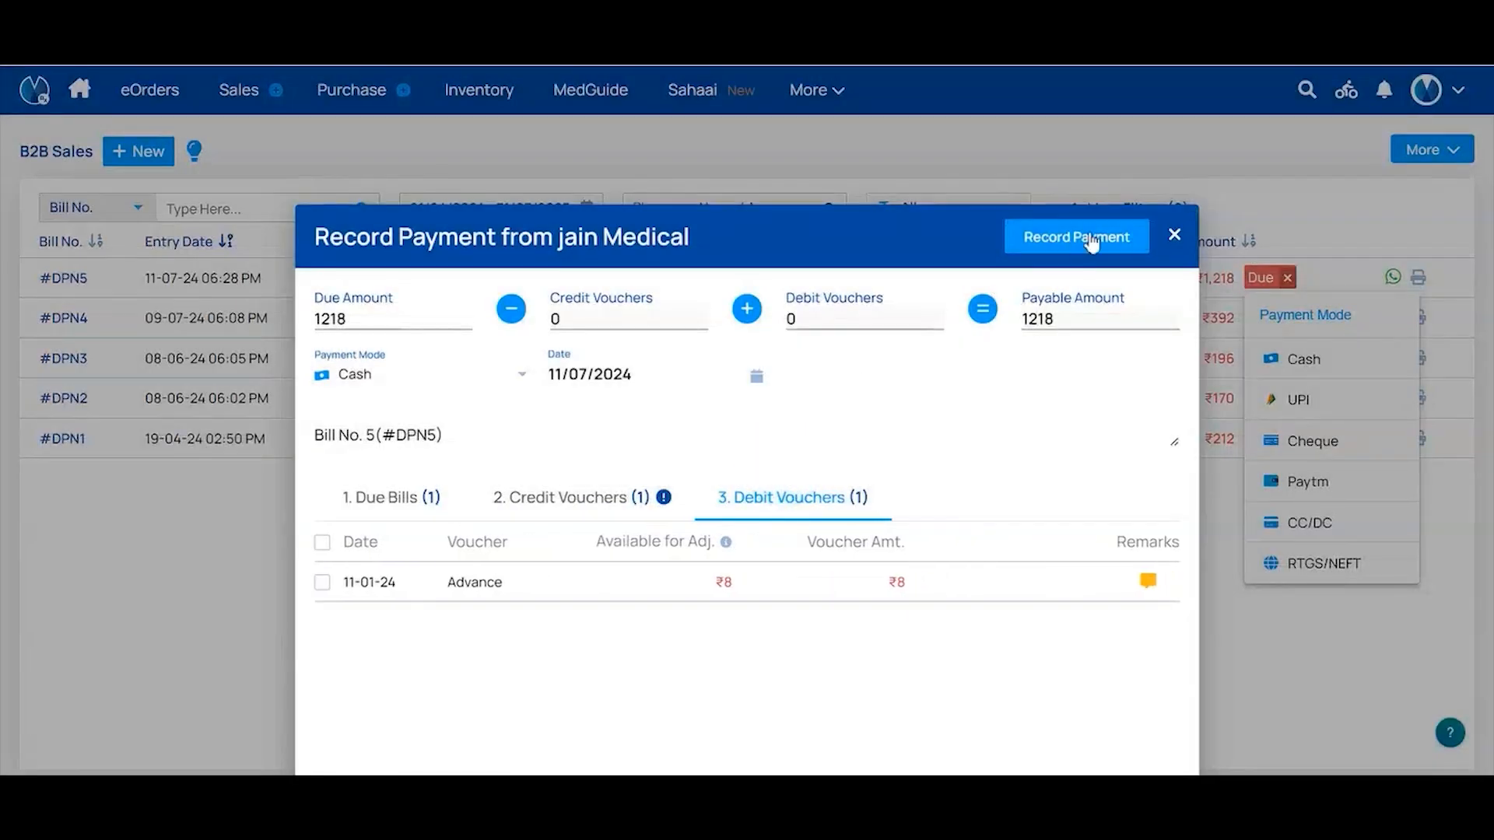
{"action": "left_click", "coordinate": [1091, 238]}
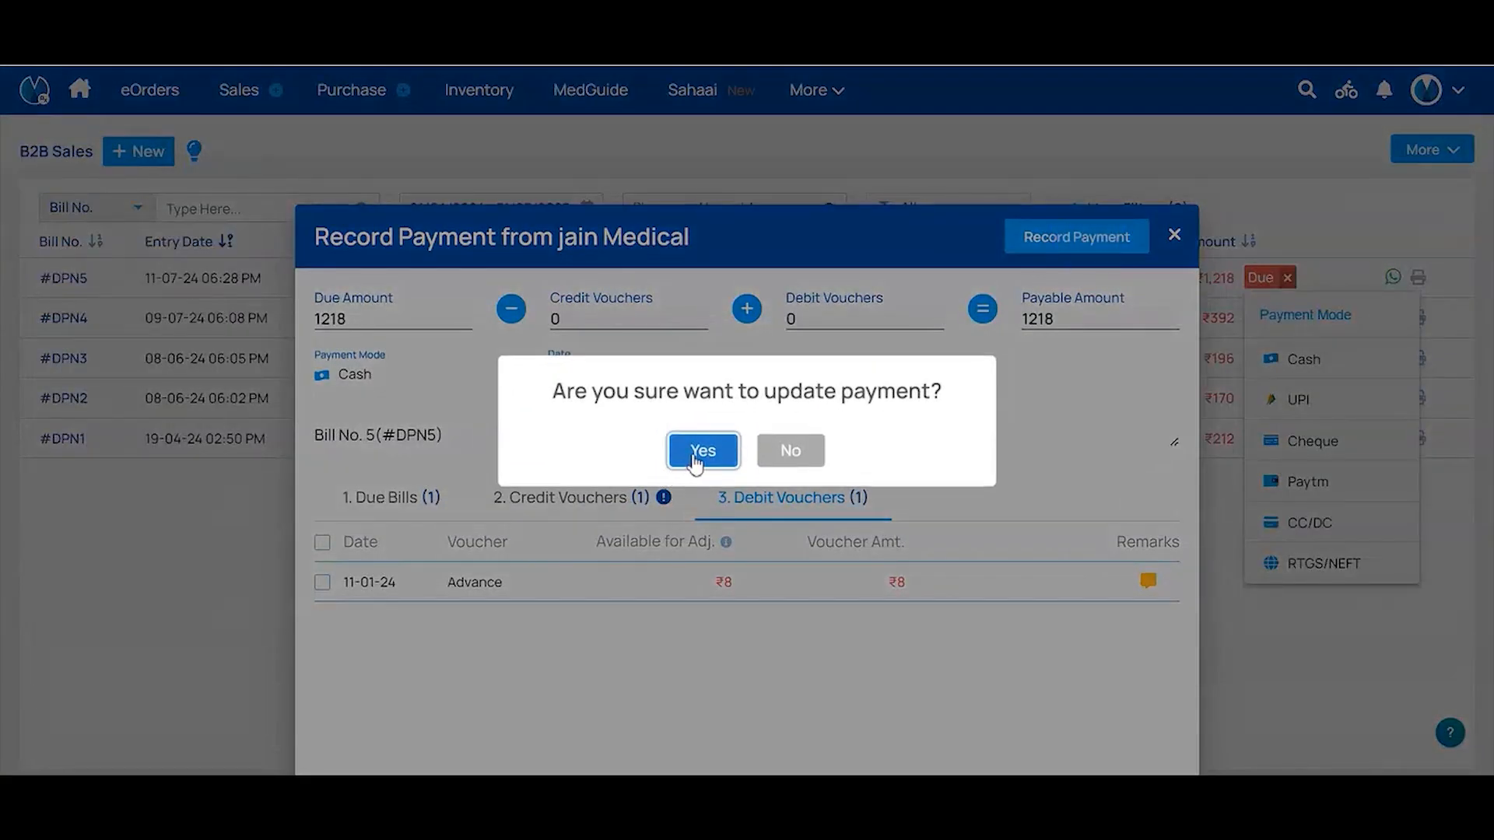
{"action": "left_click", "coordinate": [692, 455]}
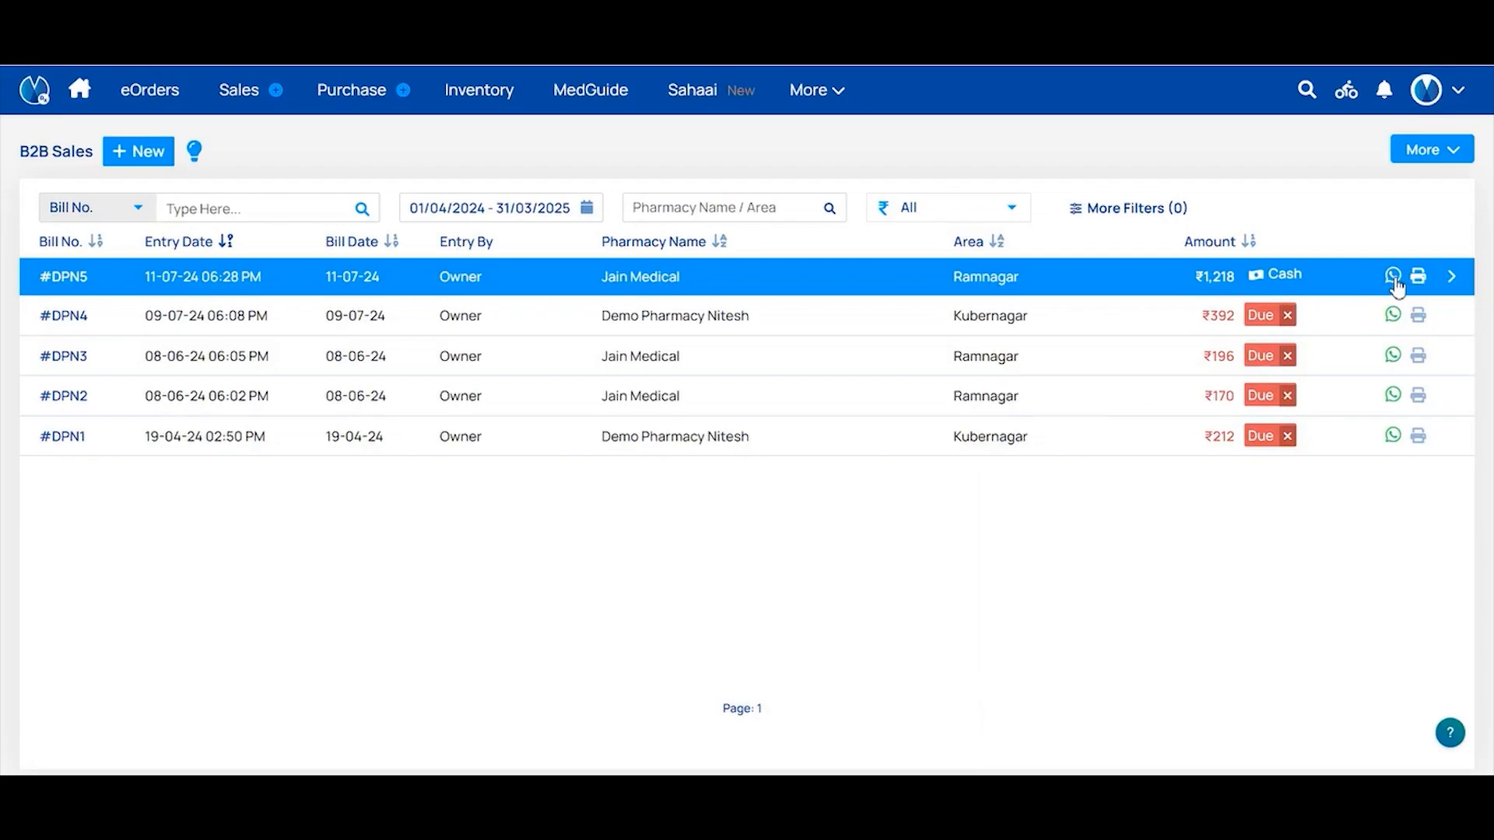
Open bill #DPN5's details page and glance at its More actions list
{"action": "left_click", "coordinate": [1393, 278]}
{"action": "left_click", "coordinate": [909, 287]}
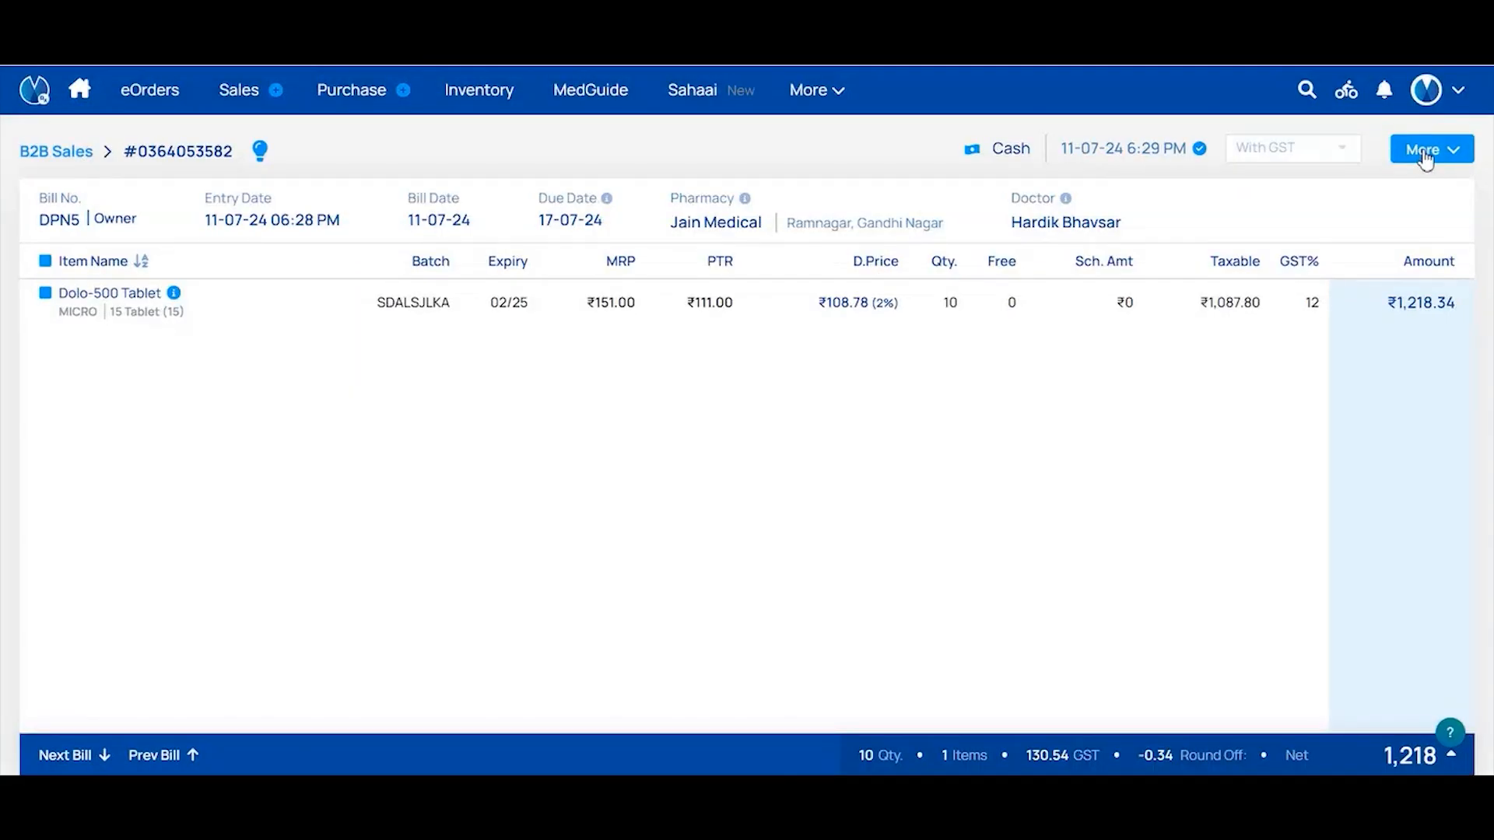
{"action": "left_click", "coordinate": [1425, 153]}
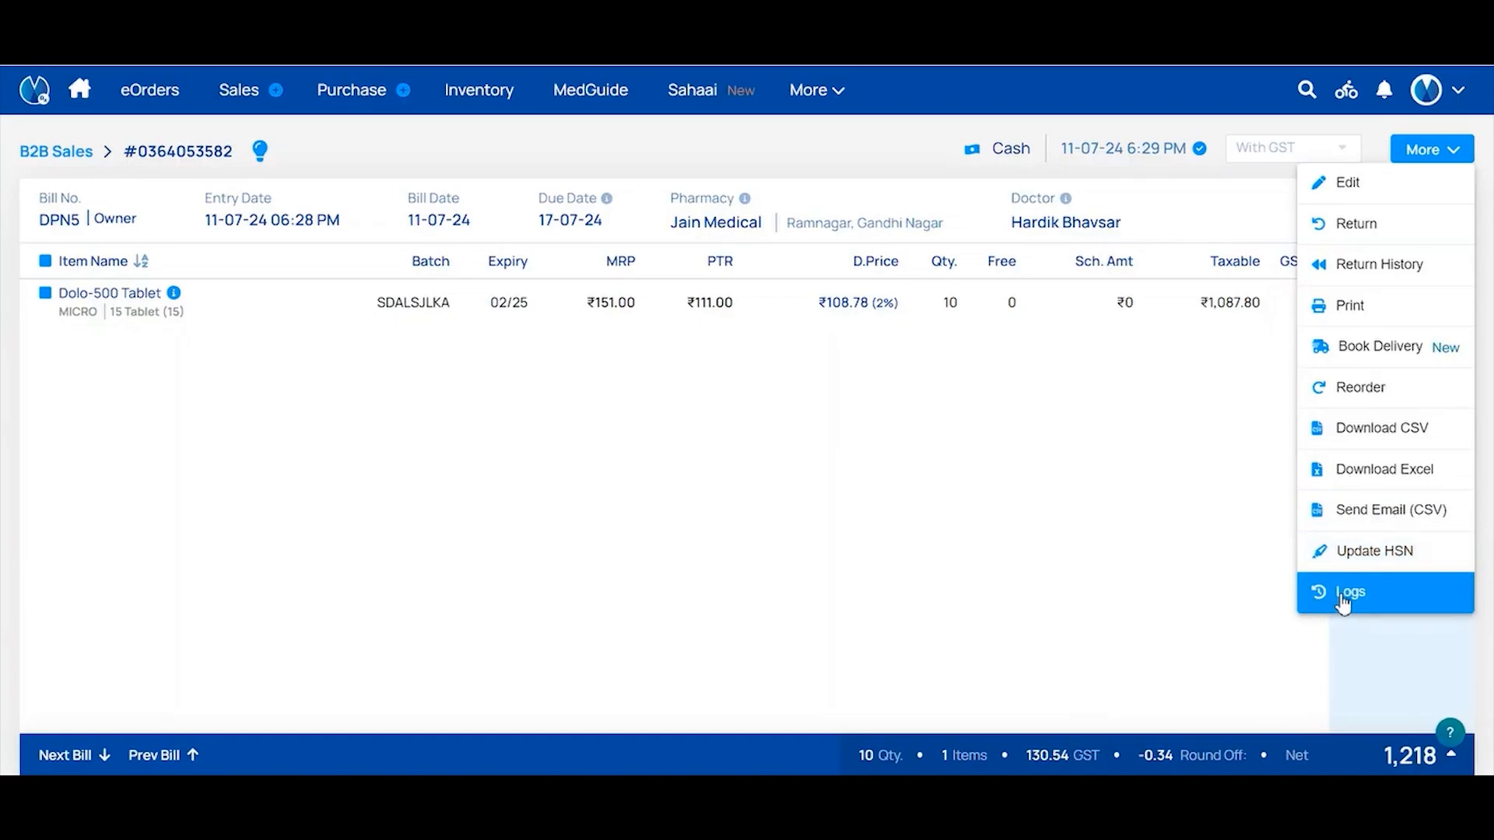
{"action": "left_click", "coordinate": [988, 418]}
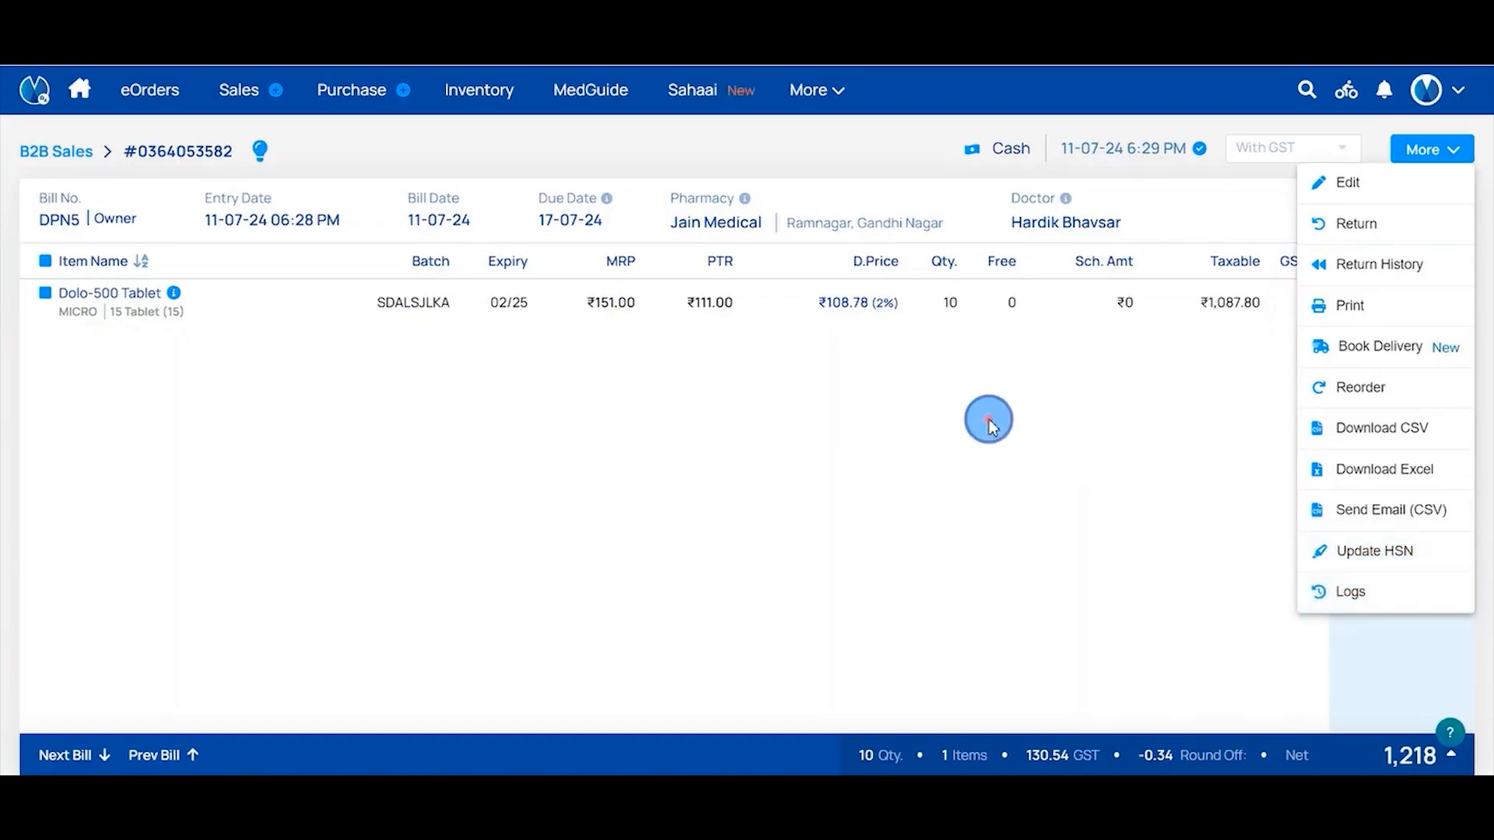
Go back to the B2B Sales list, showing bills #5 to #17, via More > B2B > Sales
{"action": "left_click", "coordinate": [54, 153]}
{"action": "mouse_move", "coordinate": [943, 129]}
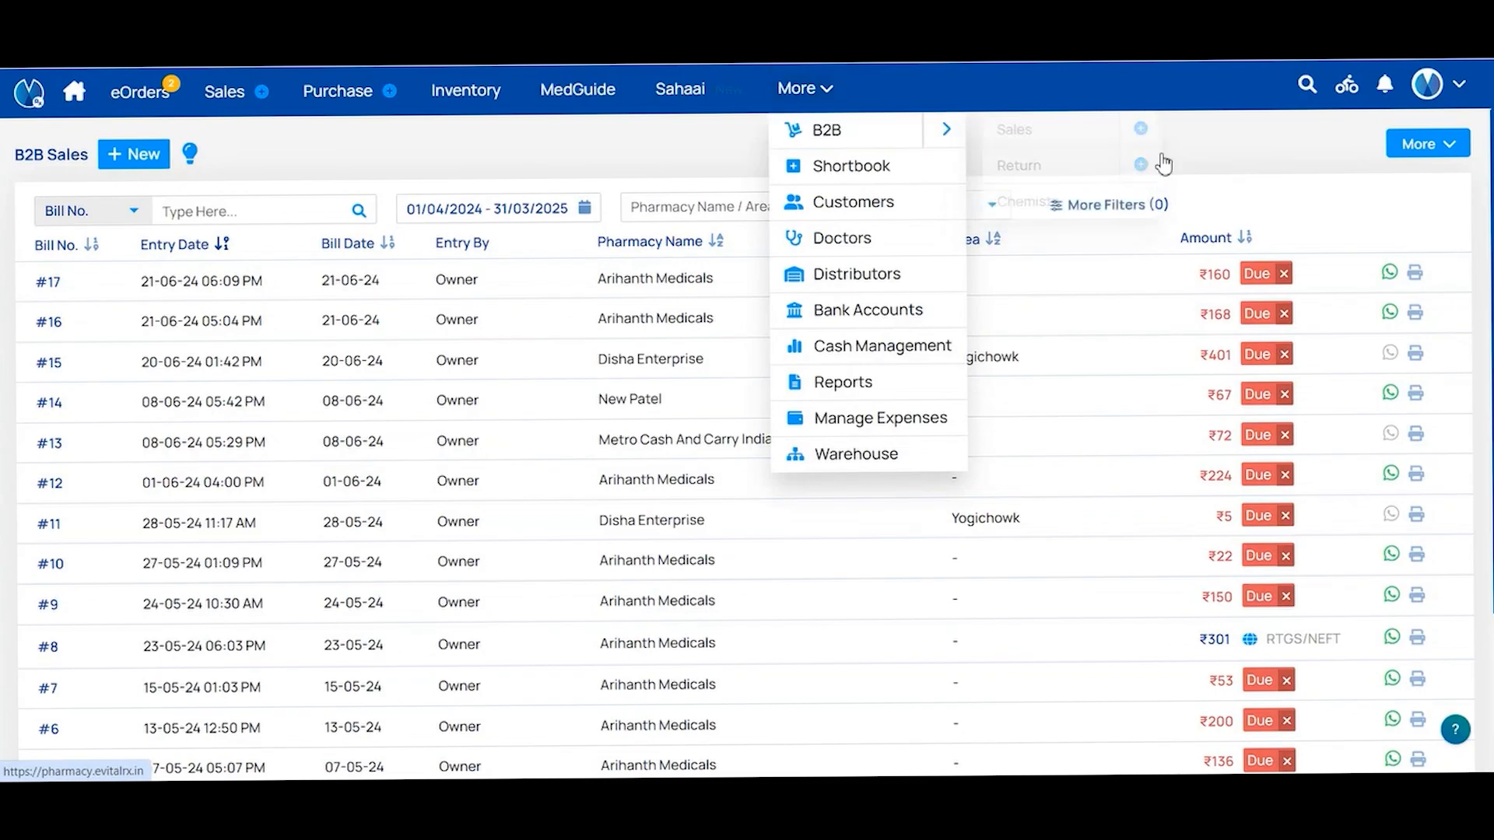
{"action": "left_click", "coordinate": [1017, 133]}
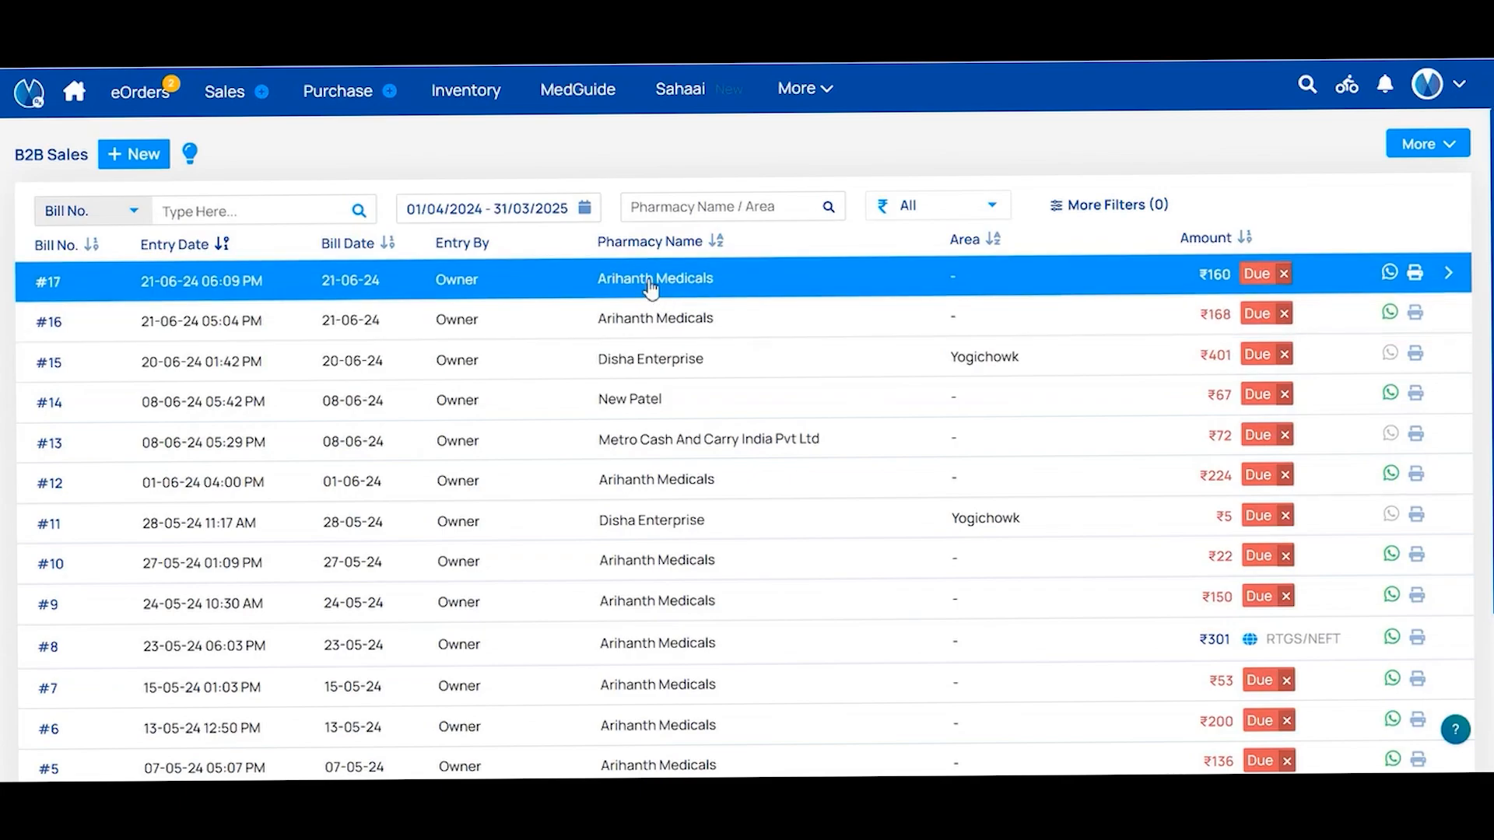
Start a return of the LTK-H Tablet line from Arihanth Medicals' bill #17
{"action": "left_click", "coordinate": [651, 283]}
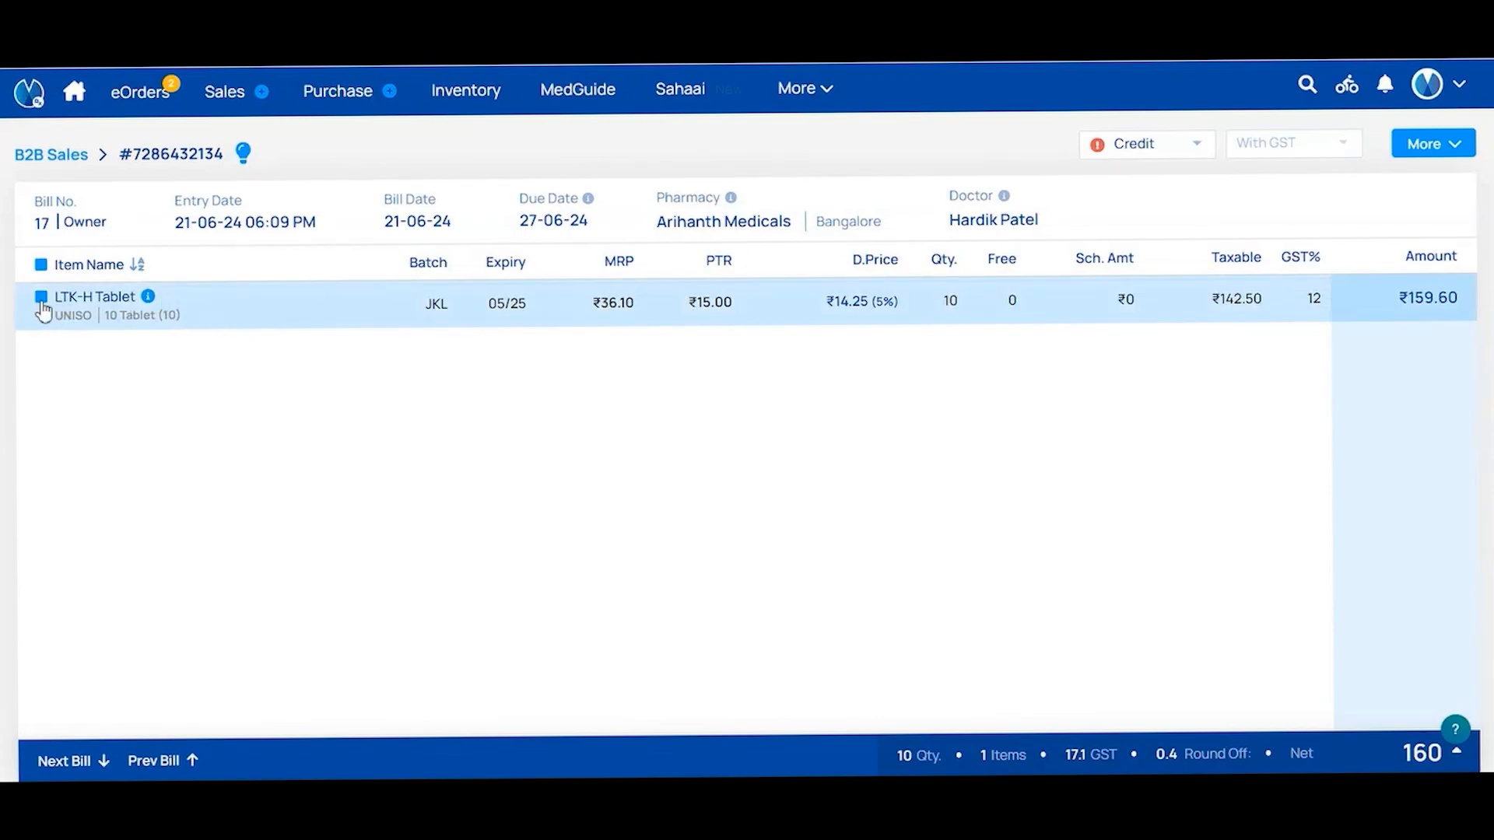
{"action": "left_click", "coordinate": [41, 298]}
{"action": "left_click", "coordinate": [1431, 143]}
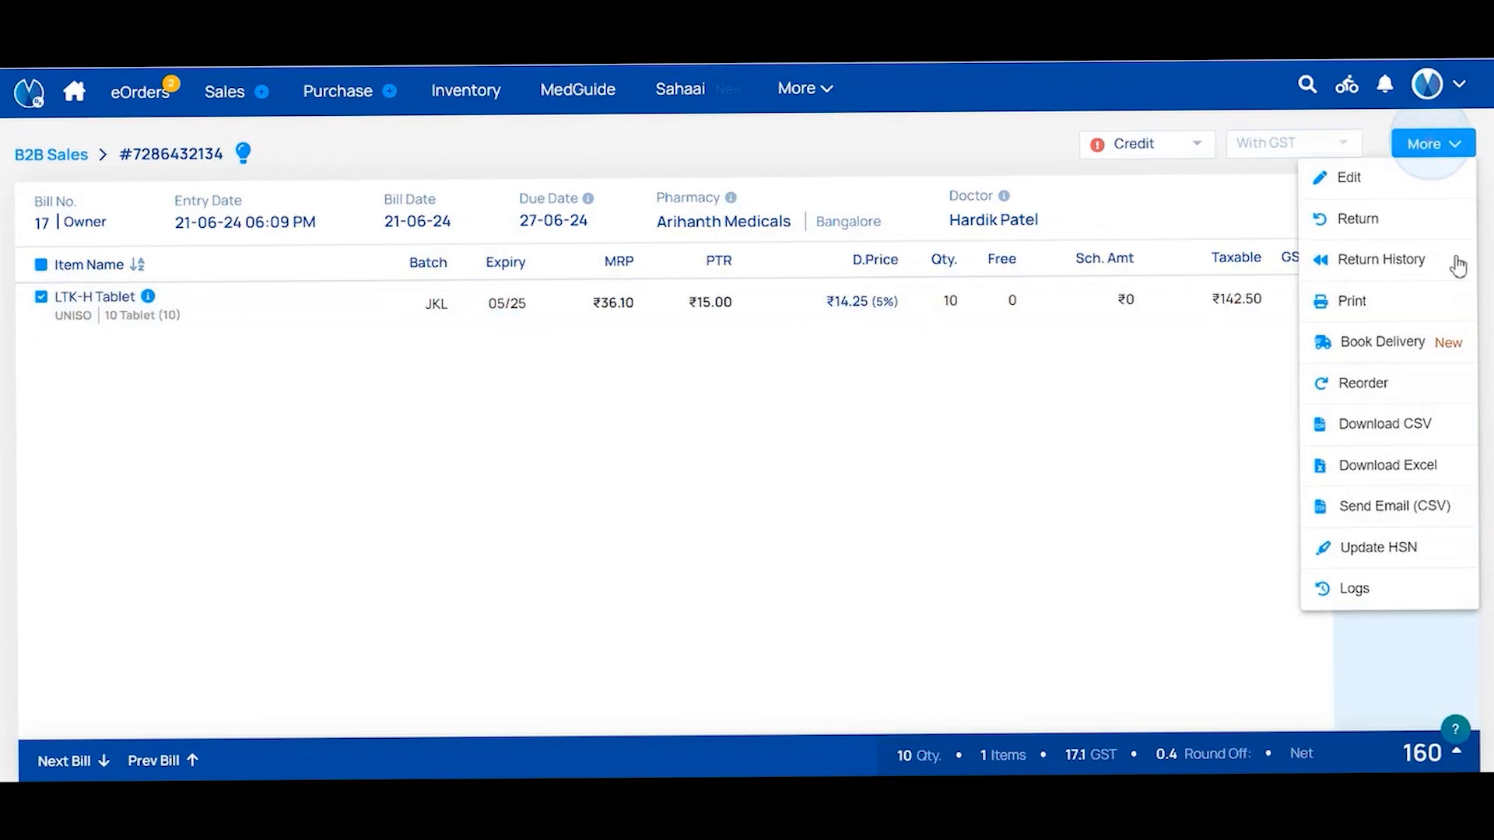
{"action": "left_click", "coordinate": [1358, 215]}
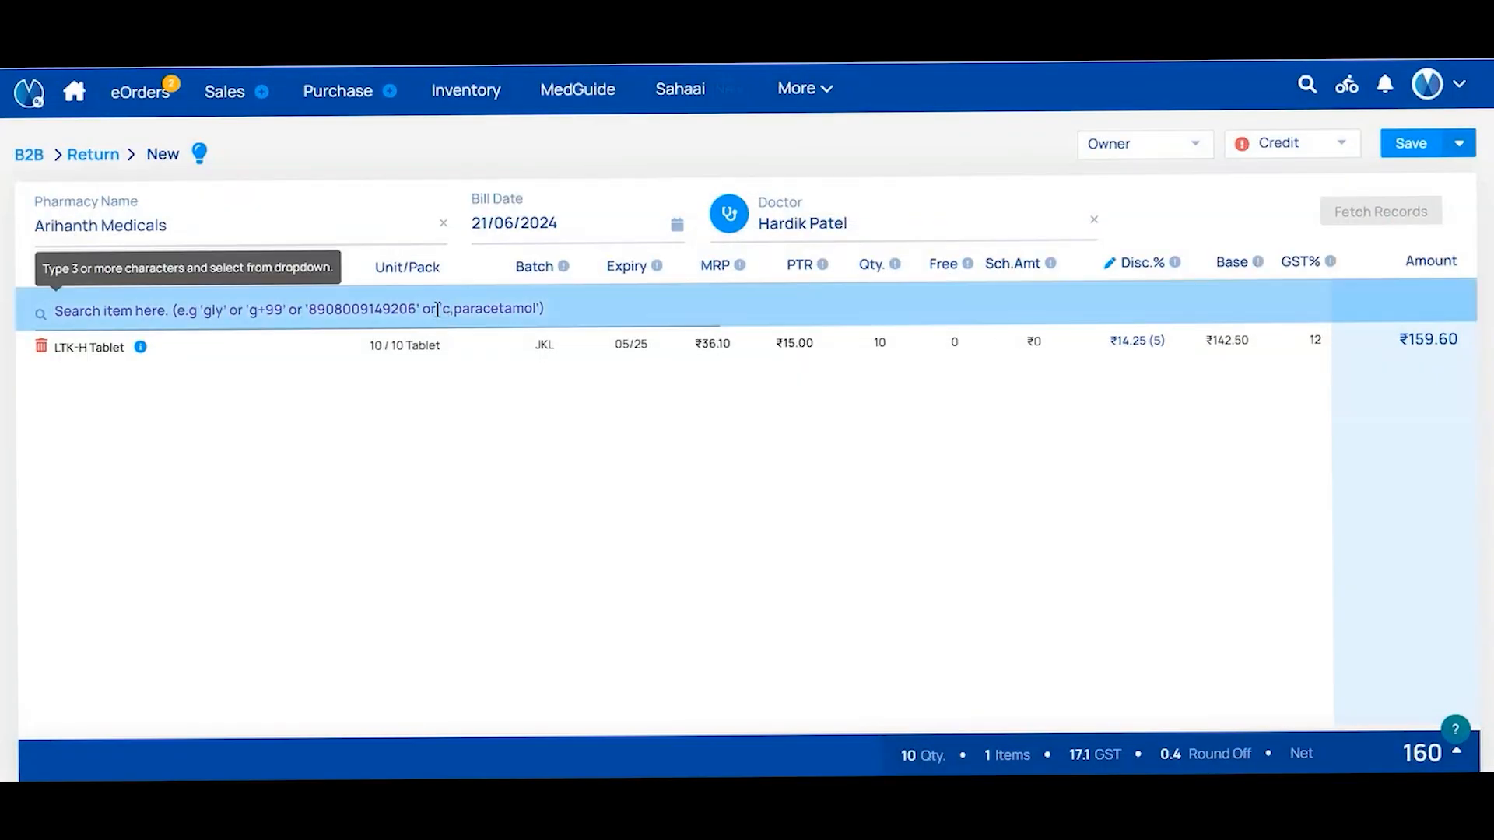
Set the return quantity to 5, keep Credit payment and save the ₹80 return
{"action": "left_click", "coordinate": [887, 342]}
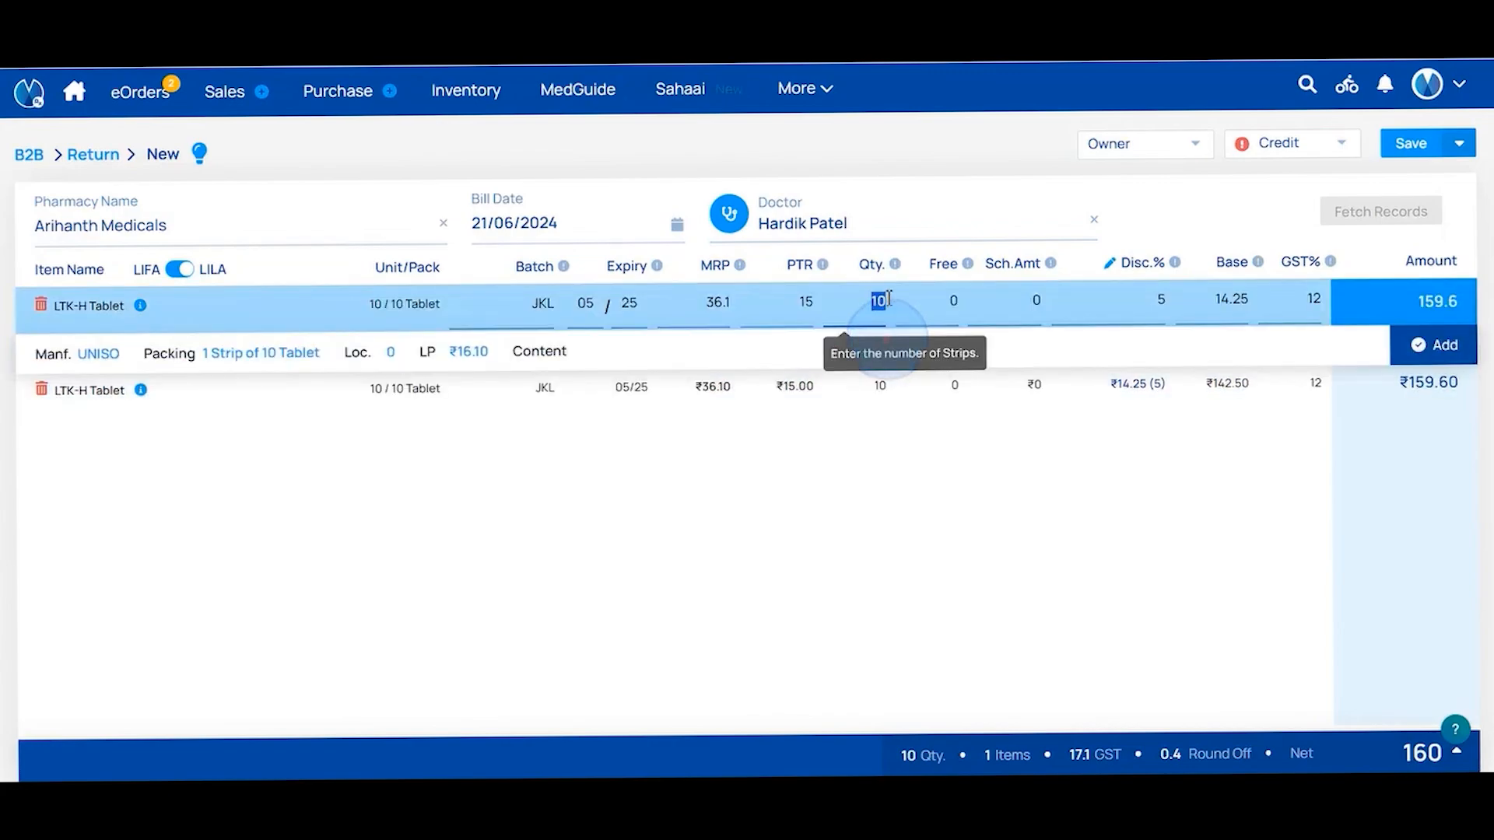
{"action": "key", "text": "BackSpace"}
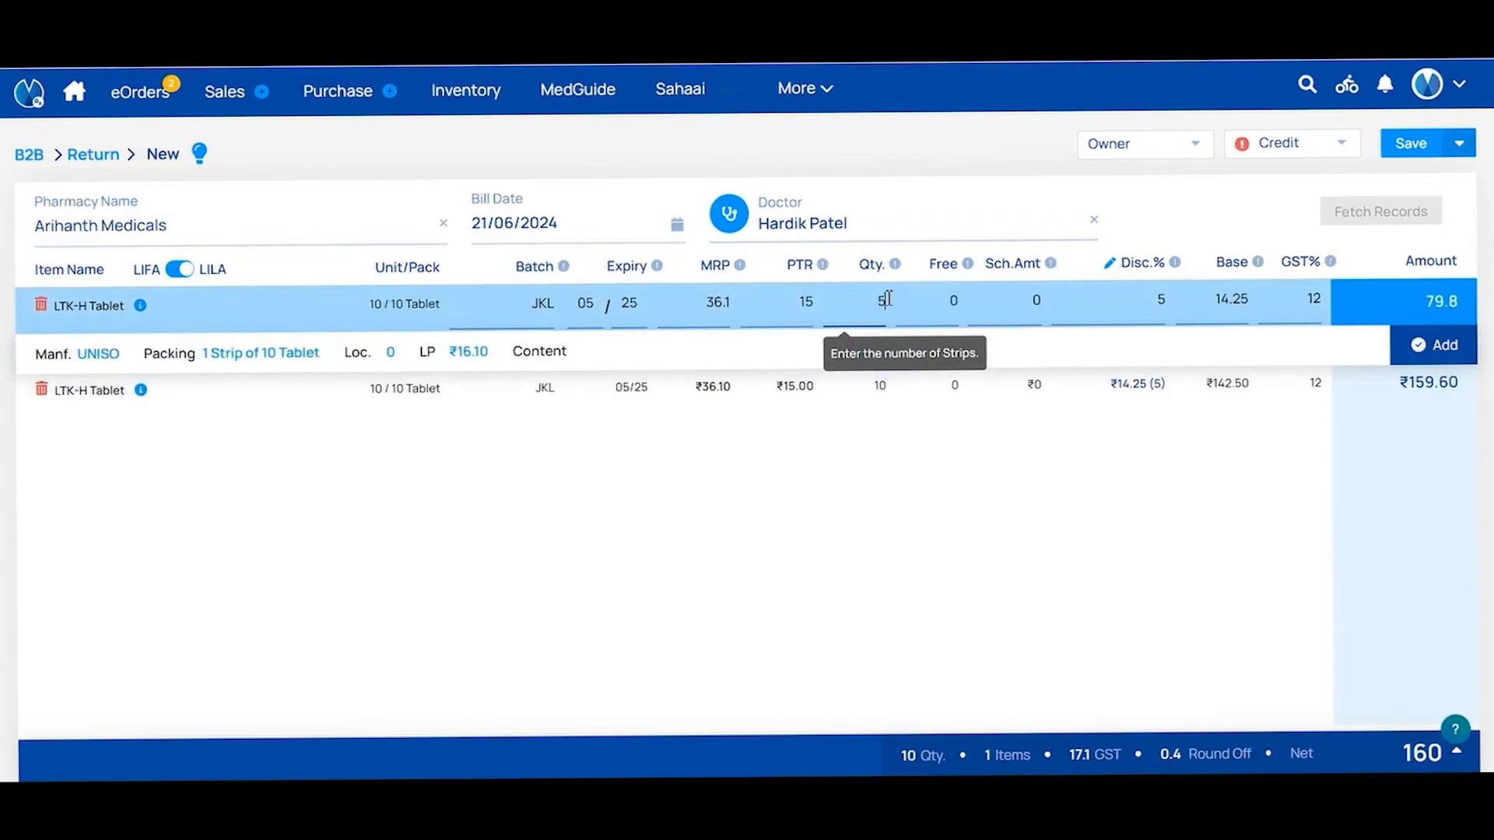
{"action": "left_click", "coordinate": [1410, 346]}
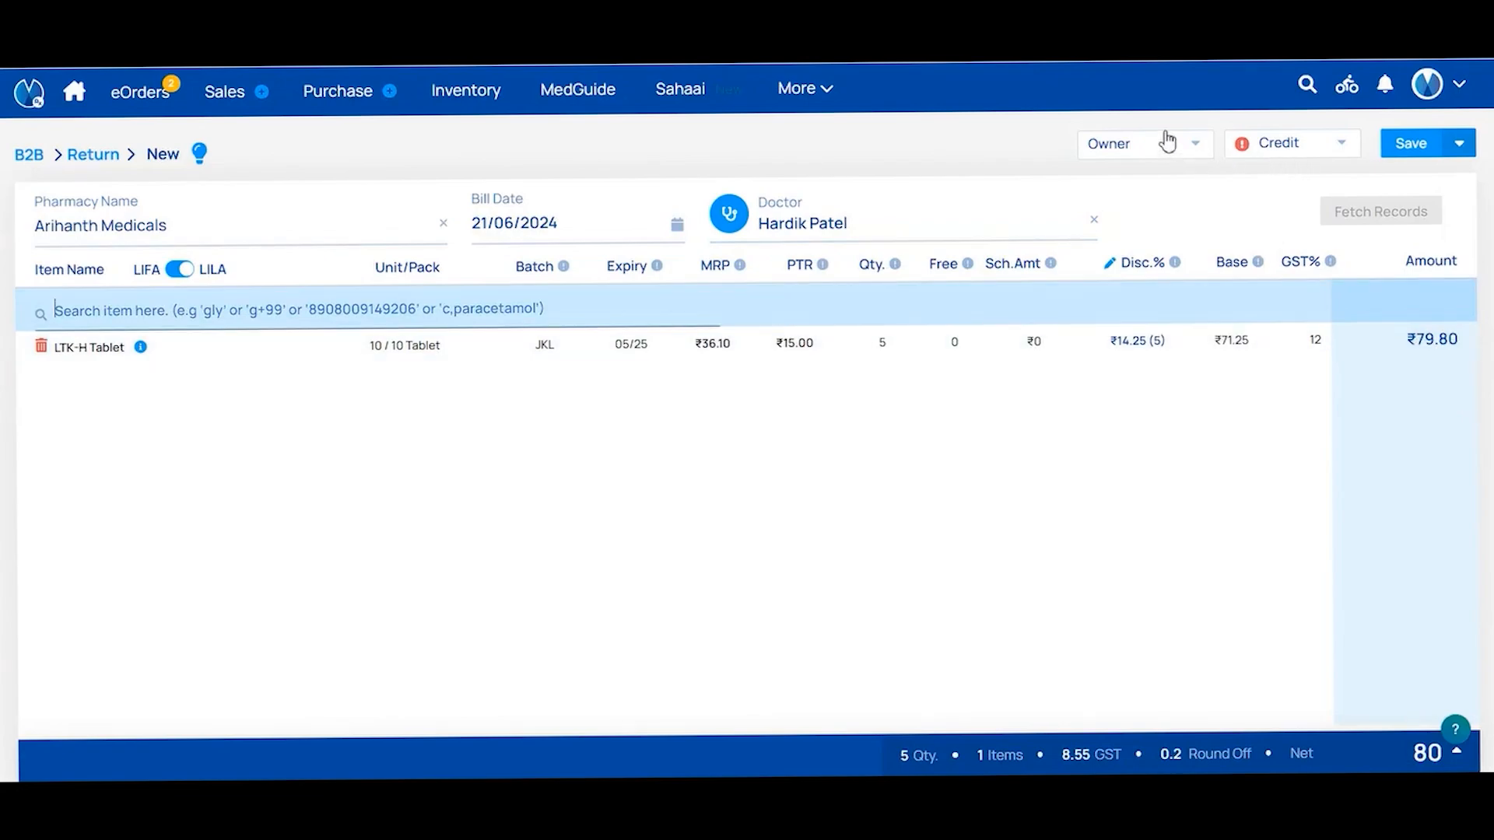
{"action": "left_click", "coordinate": [1184, 156]}
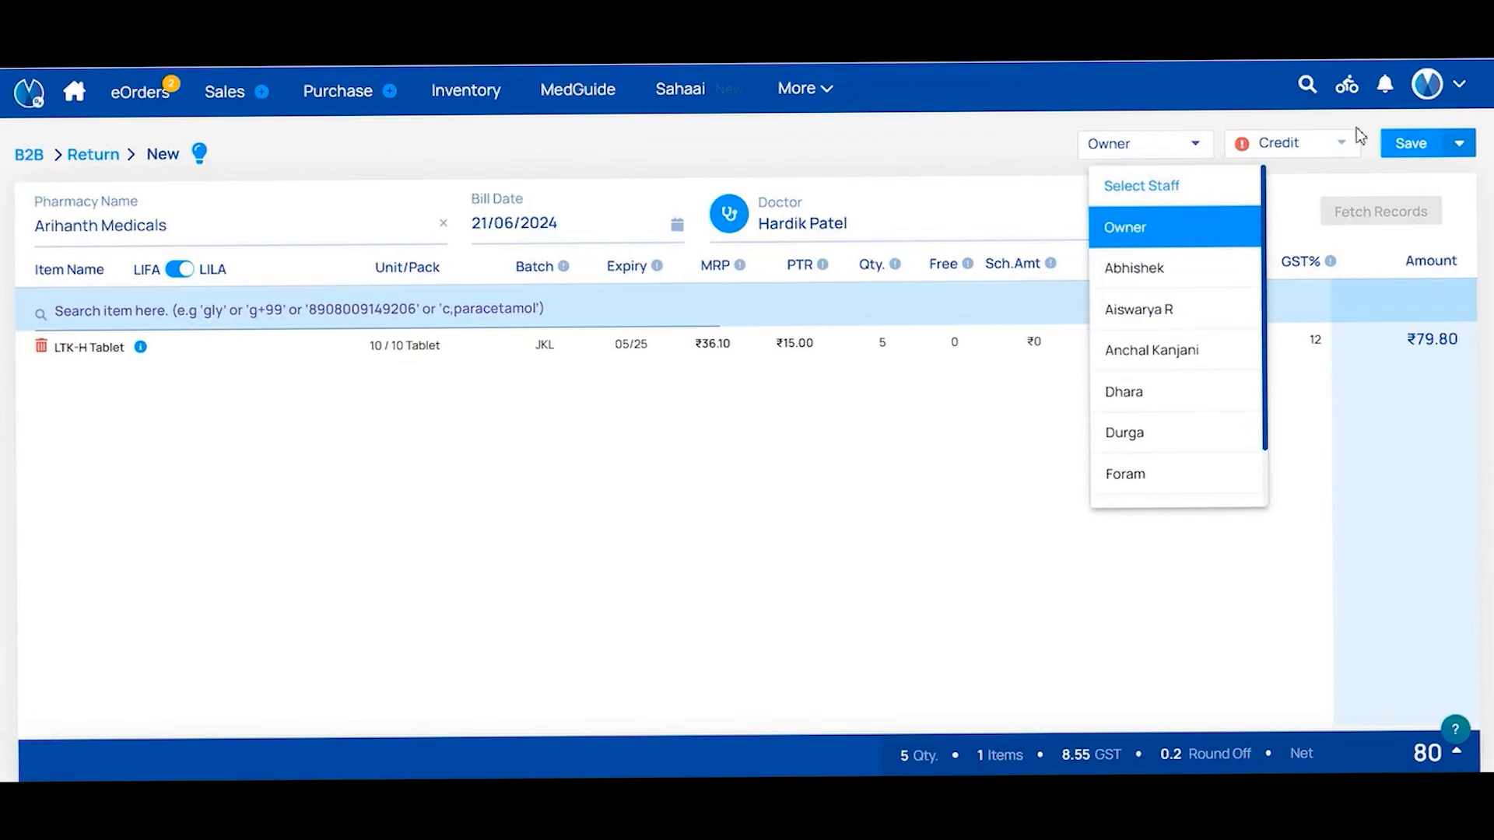
{"action": "left_click", "coordinate": [1310, 150]}
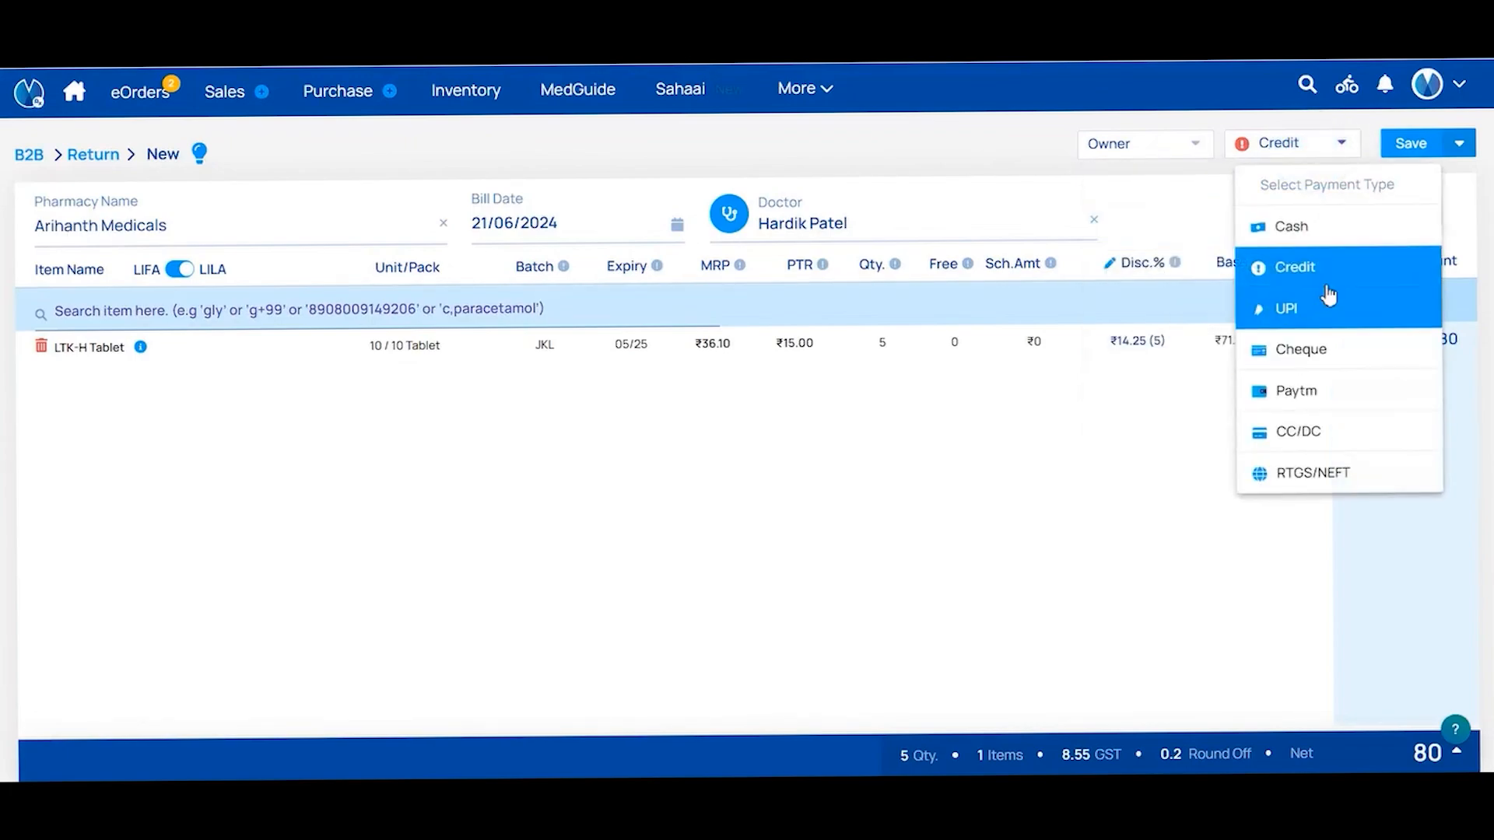
{"action": "left_click", "coordinate": [1192, 411]}
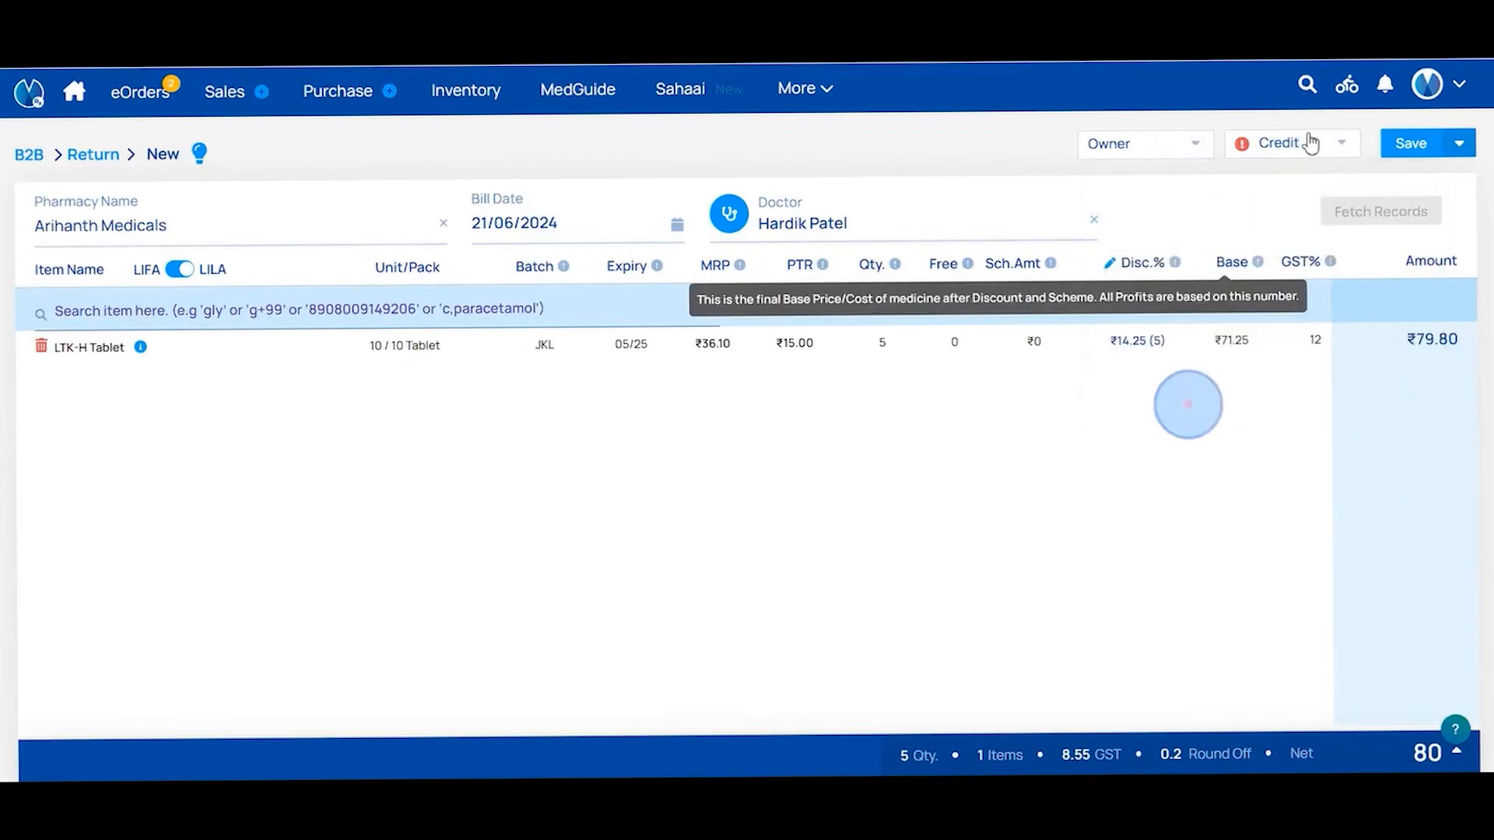
{"action": "left_click", "coordinate": [1398, 148]}
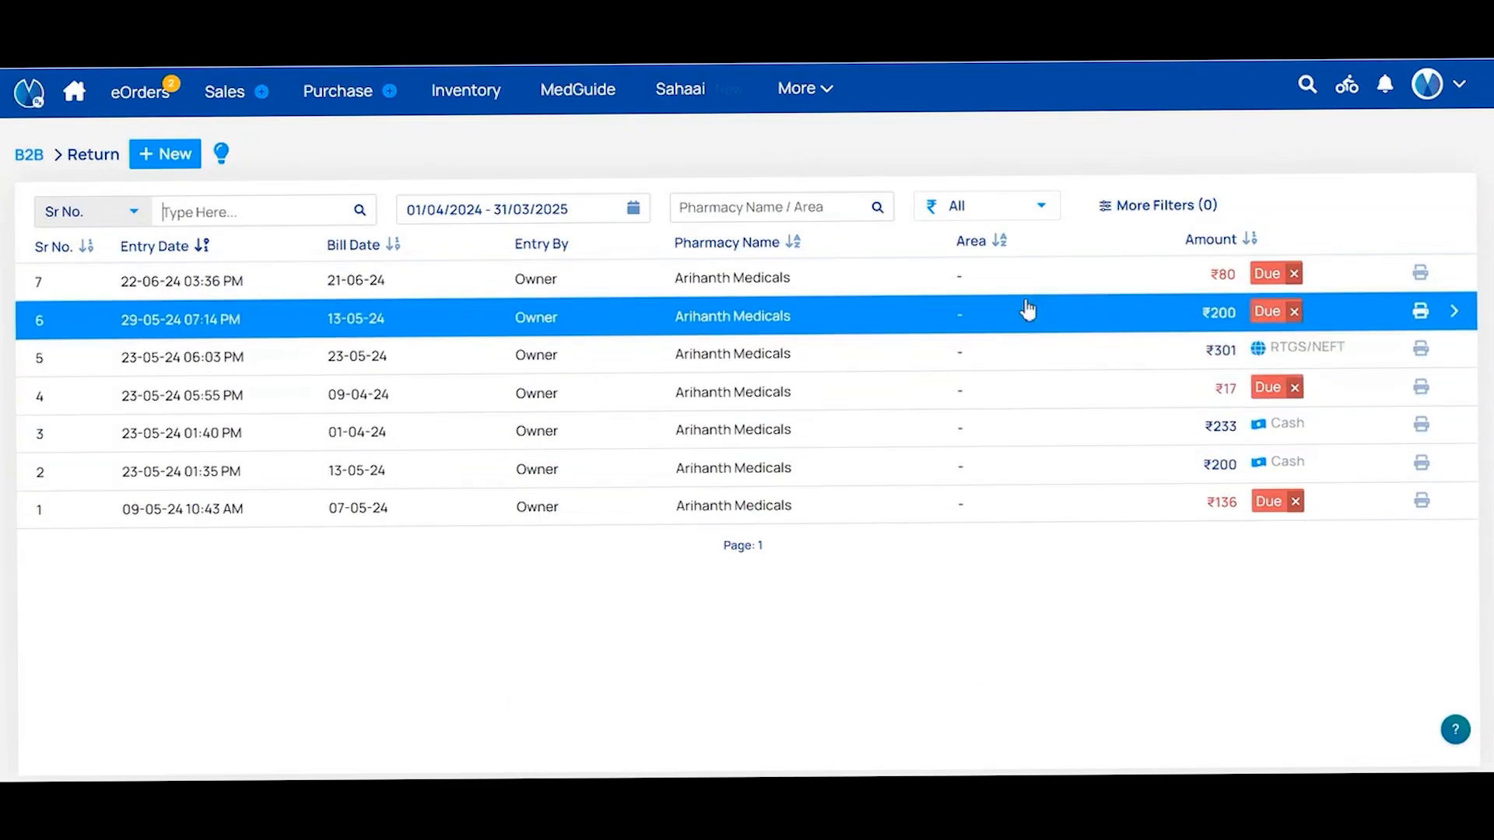
Start a new B2B return bill for Arihanth Medicals and set the doctor
{"action": "left_click", "coordinate": [830, 98]}
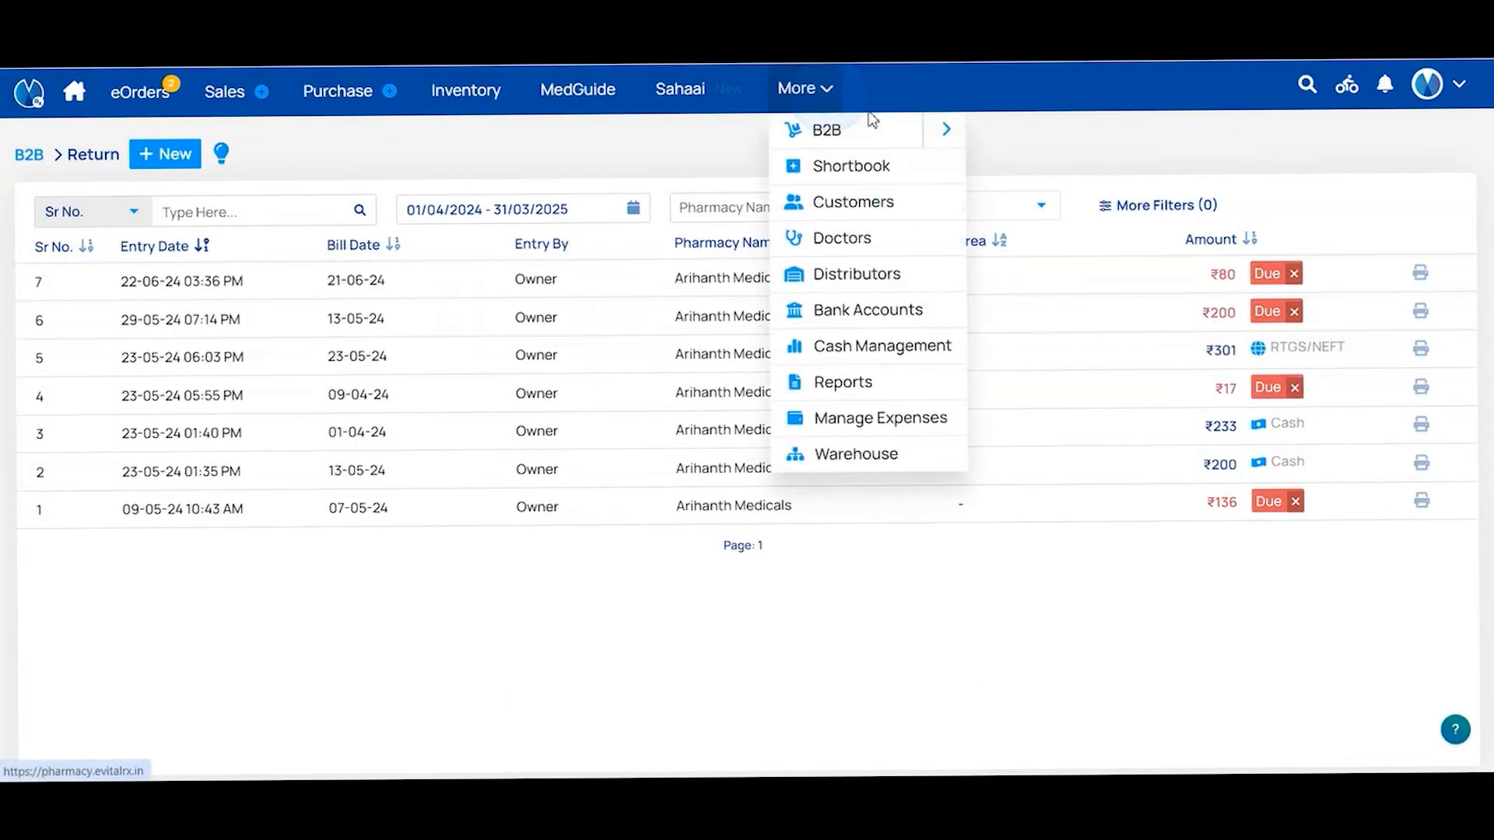
{"action": "mouse_move", "coordinate": [863, 129]}
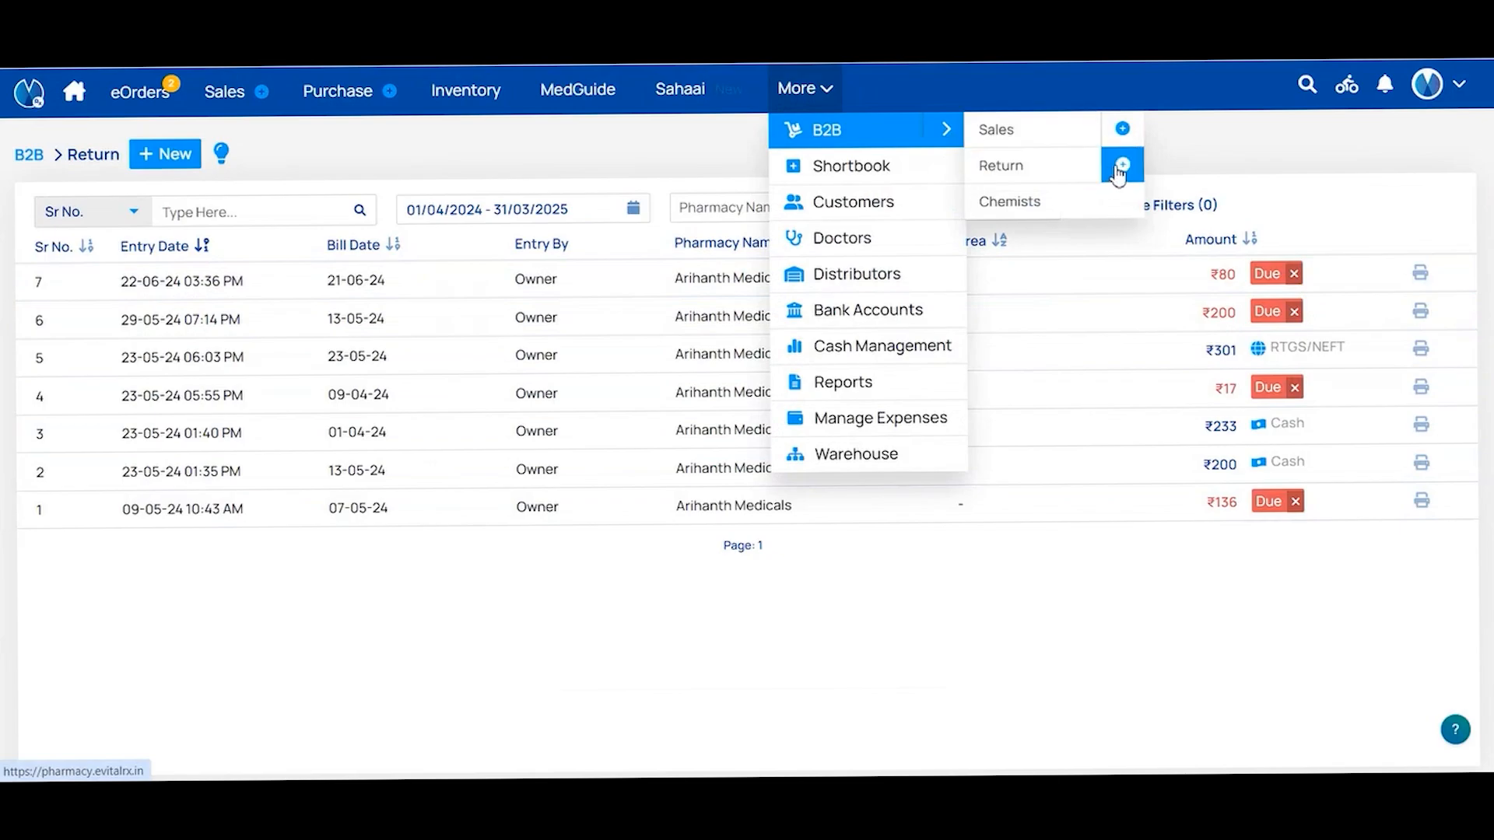
{"action": "left_click", "coordinate": [1121, 165]}
{"action": "left_click", "coordinate": [344, 224]}
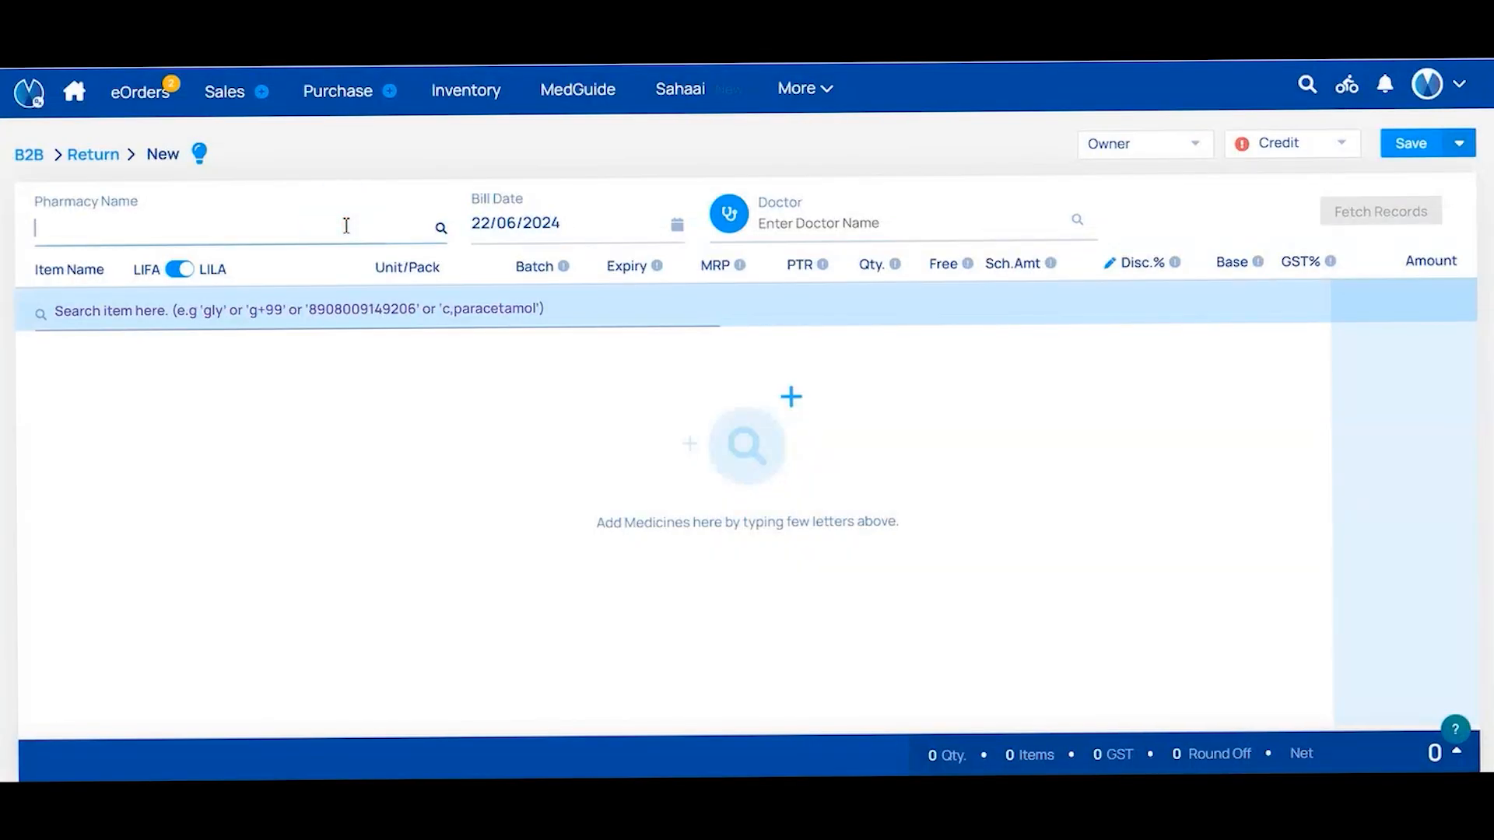
{"action": "type", "text": "Arihanth"}
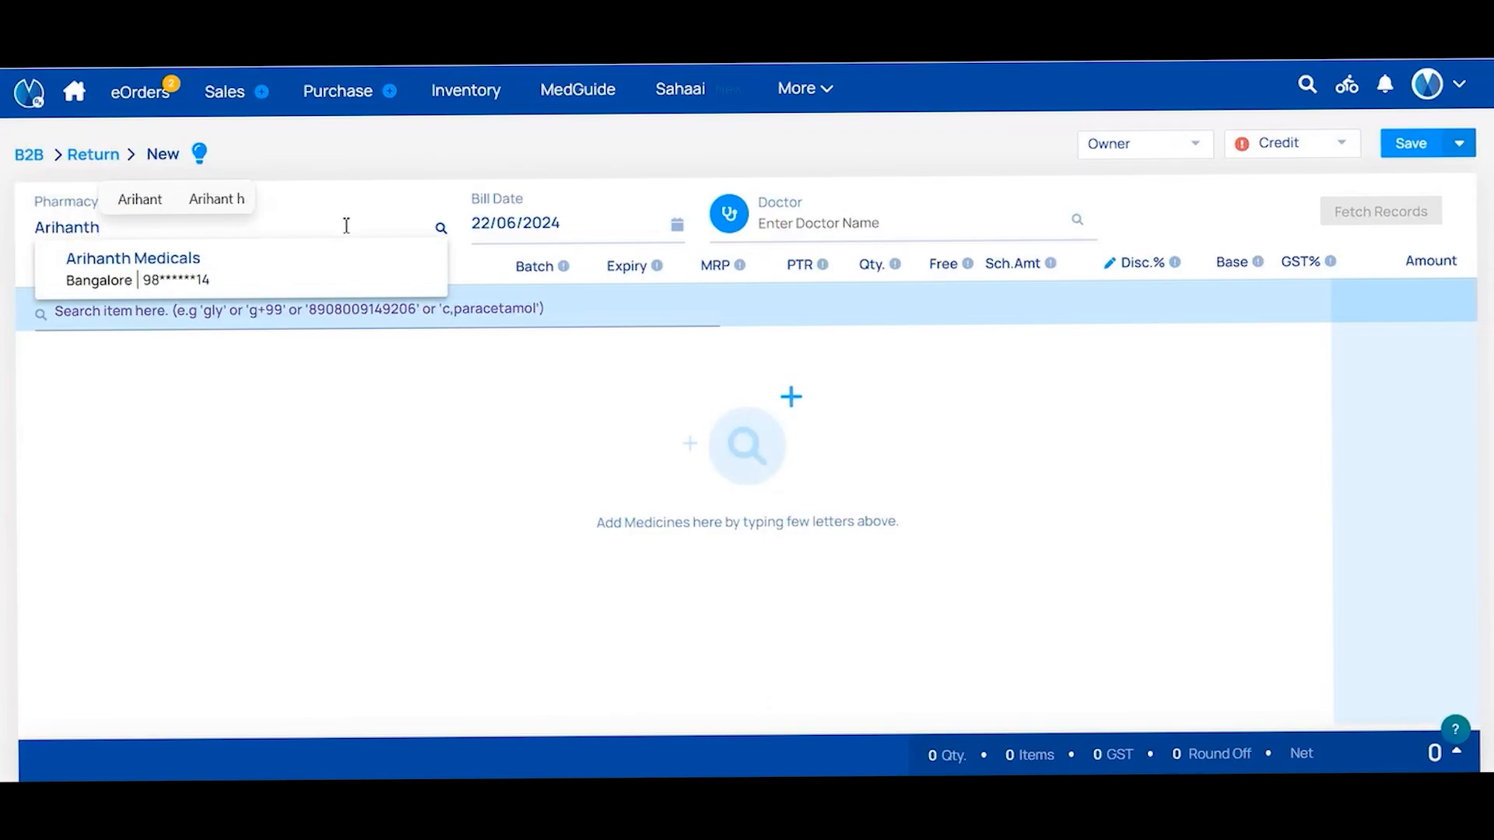
{"action": "left_click", "coordinate": [250, 258]}
{"action": "left_click", "coordinate": [908, 253]}
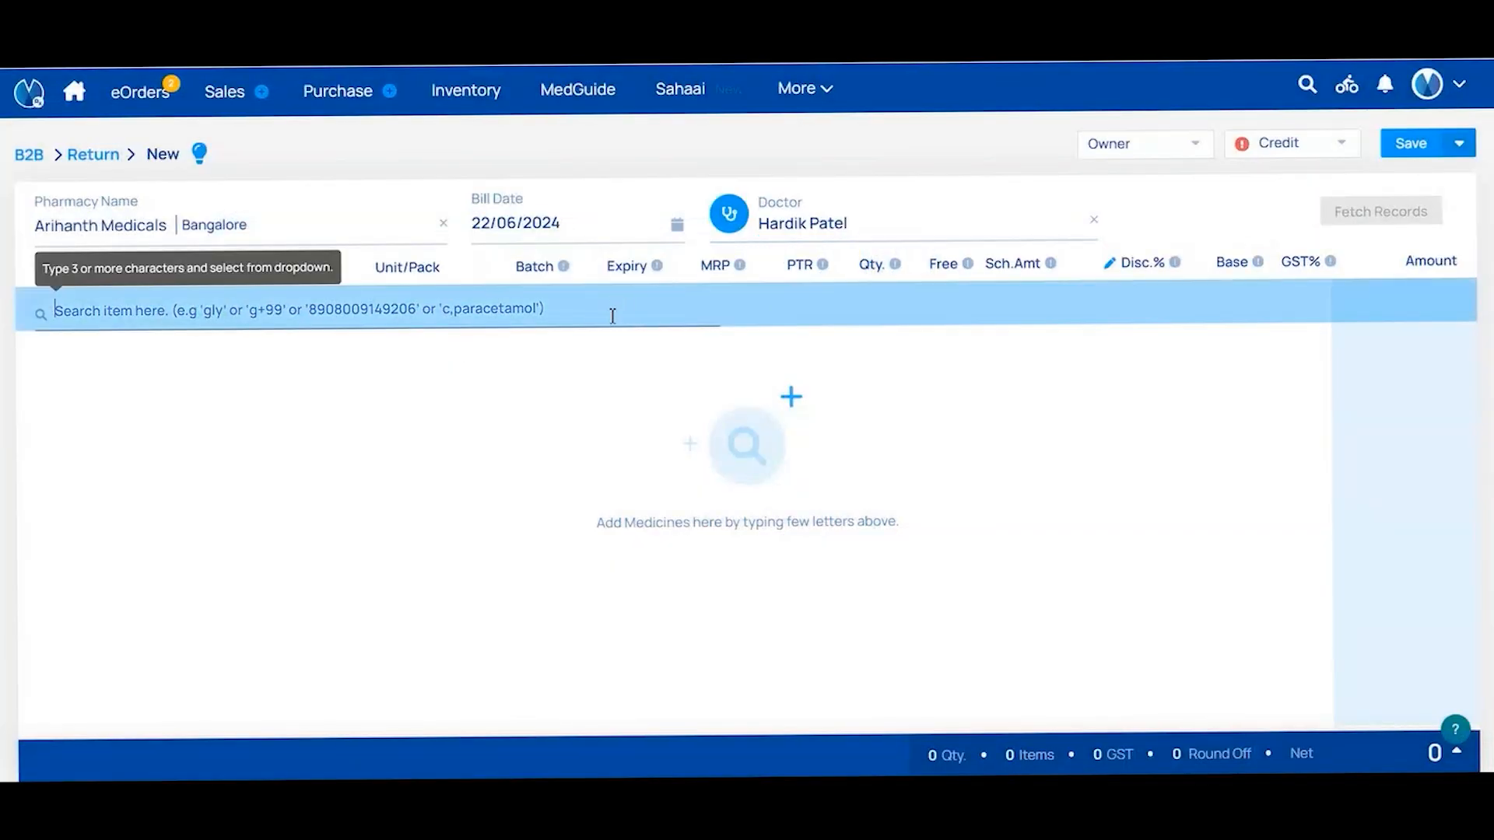
Add 5 Ltk 50 Tablets from batch 151555 to the return
{"action": "type", "text": "Ltk"}
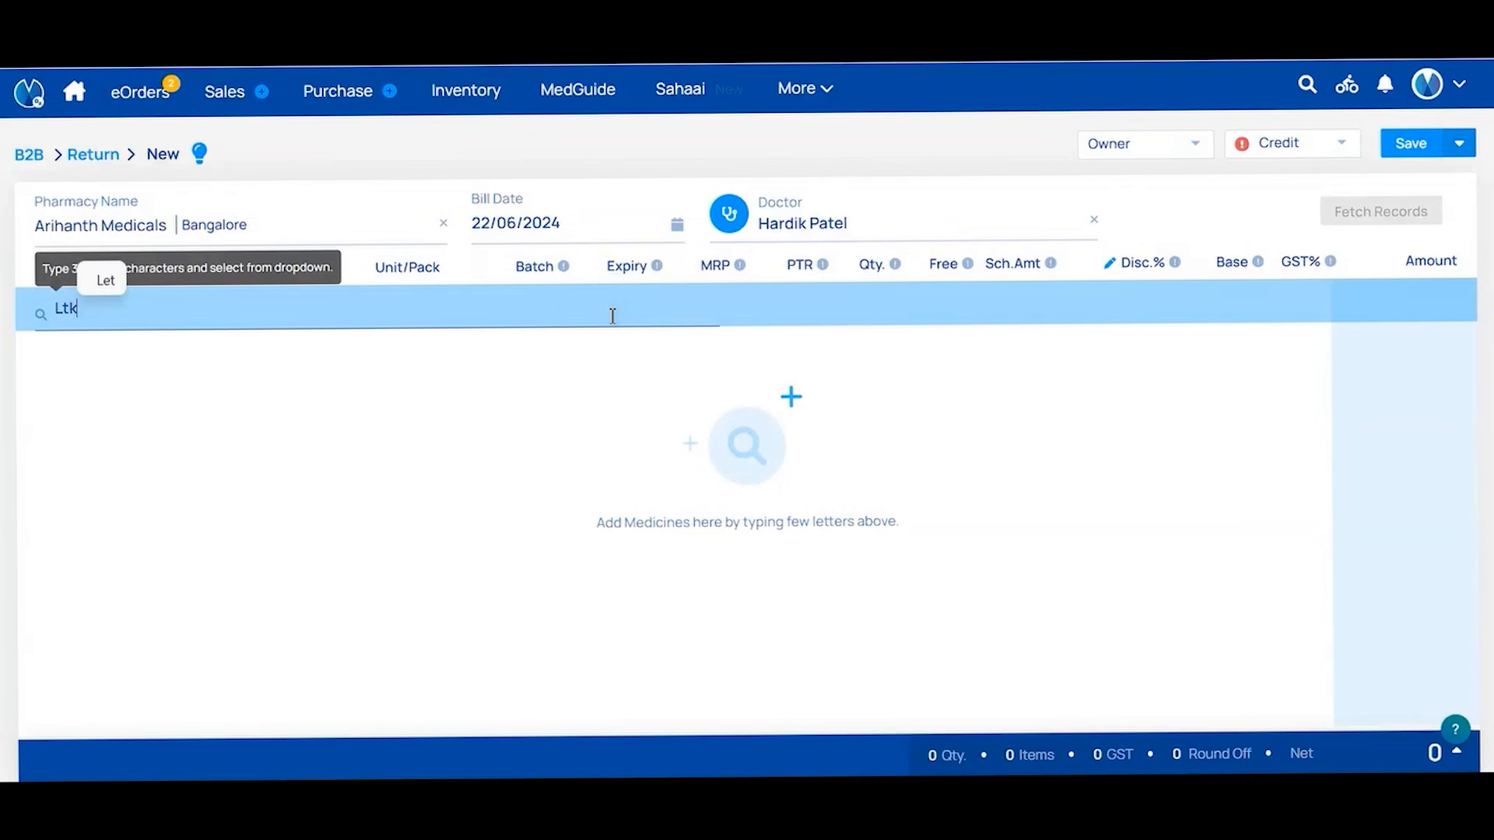
{"action": "left_click", "coordinate": [601, 451]}
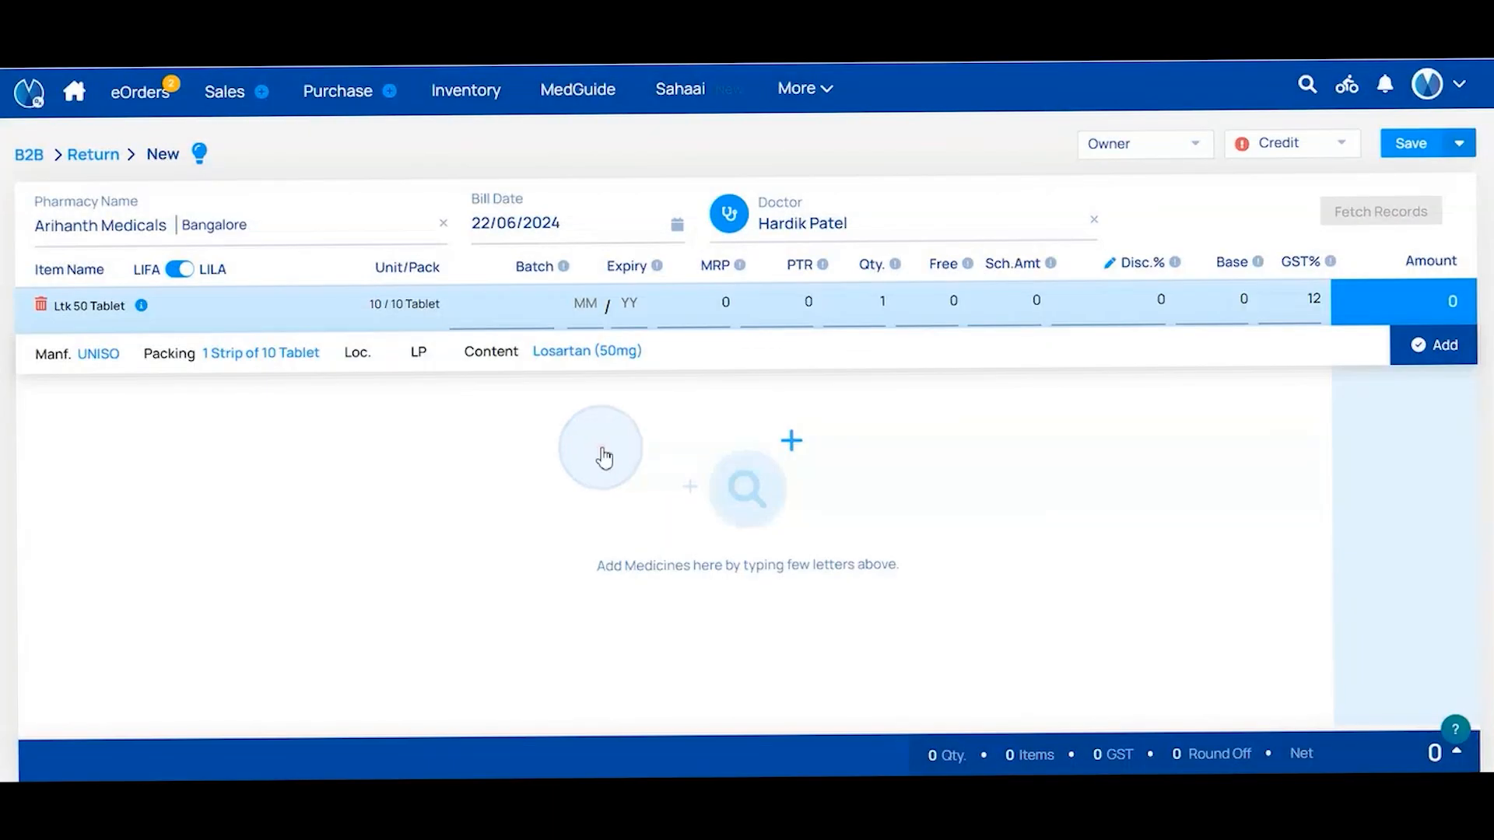
{"action": "left_click", "coordinate": [609, 440]}
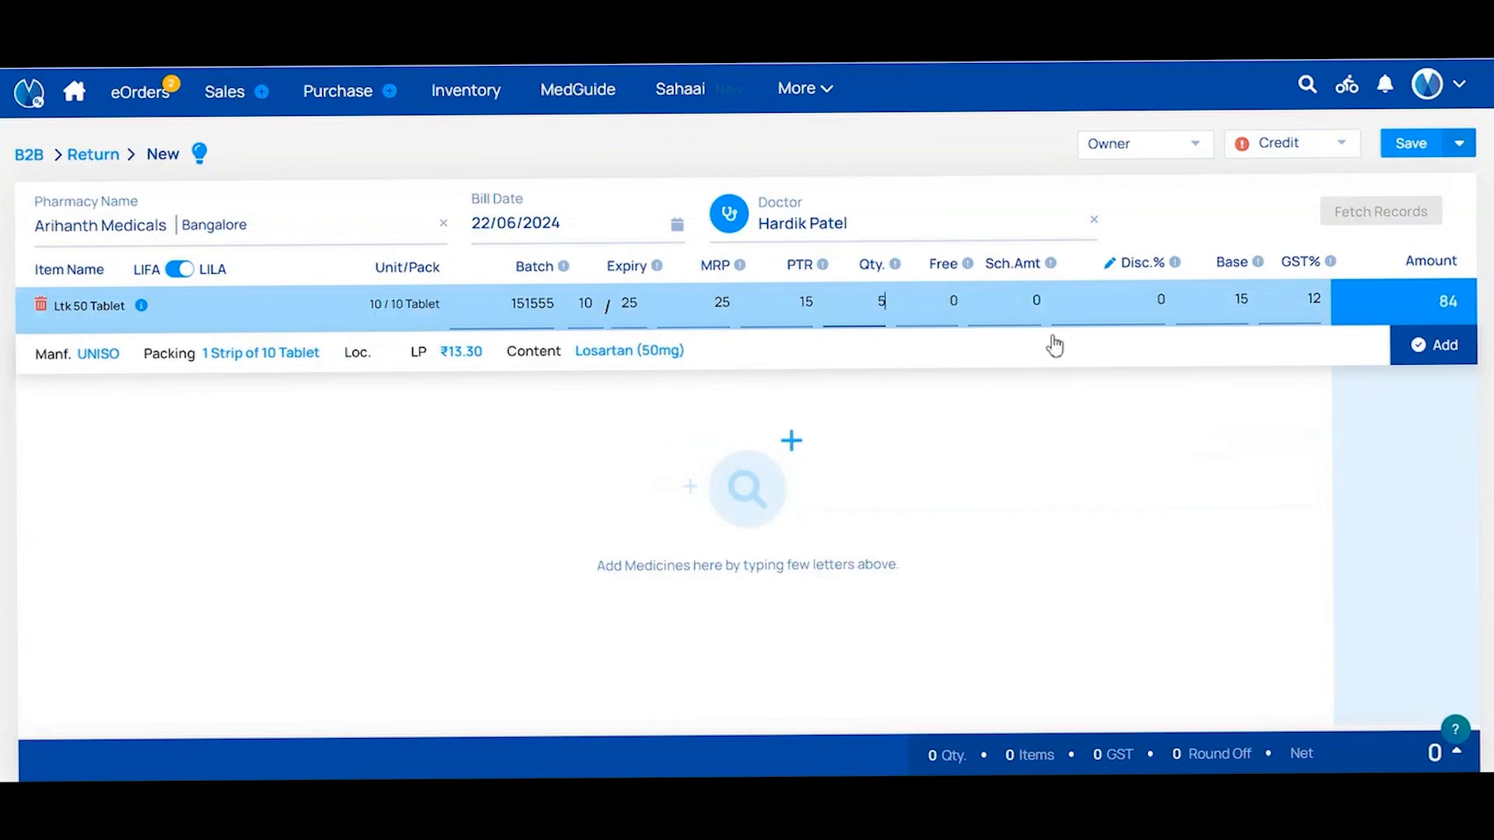
{"action": "left_click", "coordinate": [1434, 346]}
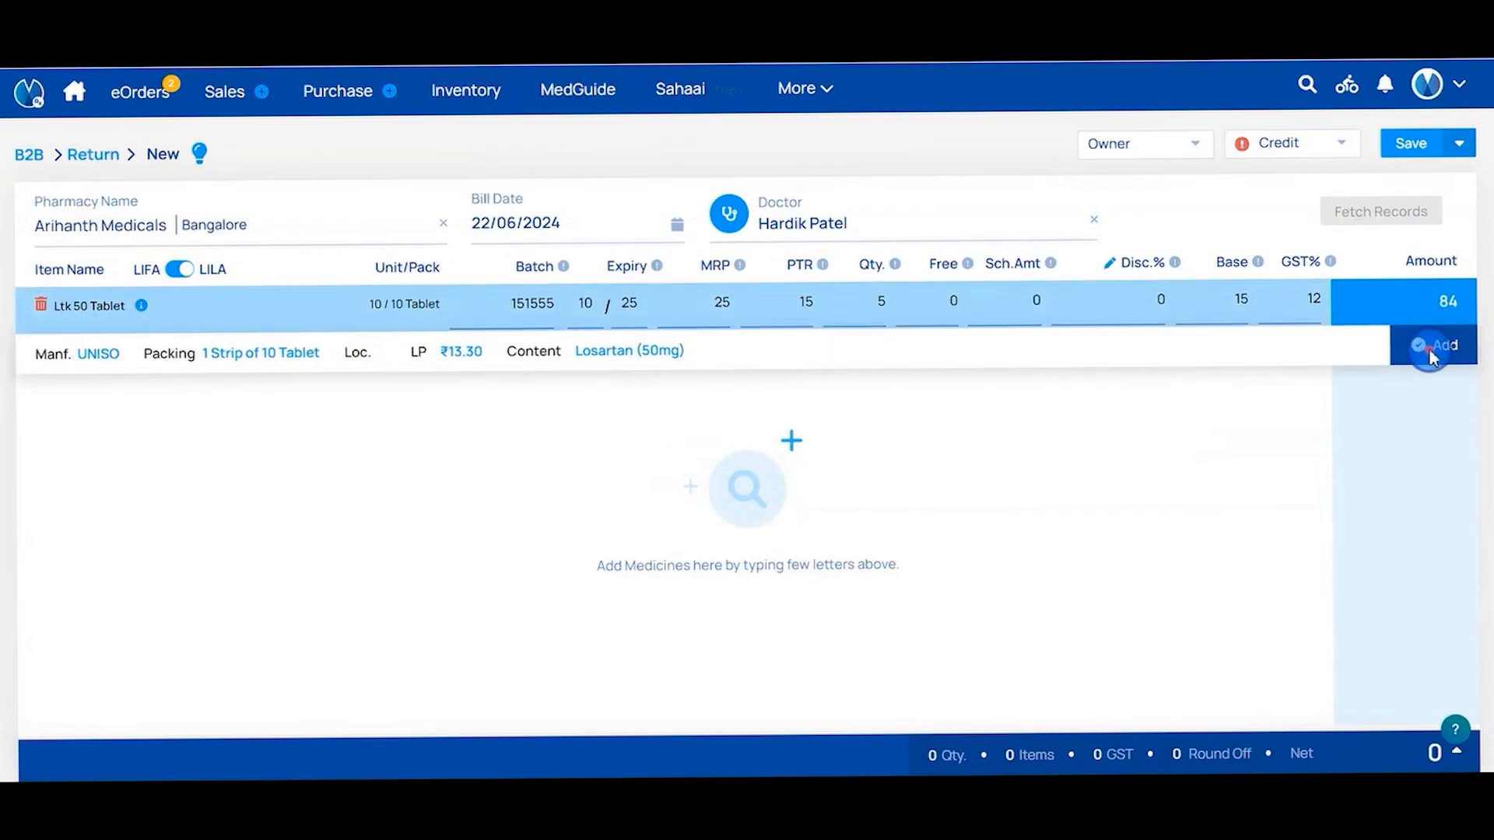
Keep Owner as staff and Credit as payment, then save the ₹84 return
{"action": "left_click", "coordinate": [1181, 147]}
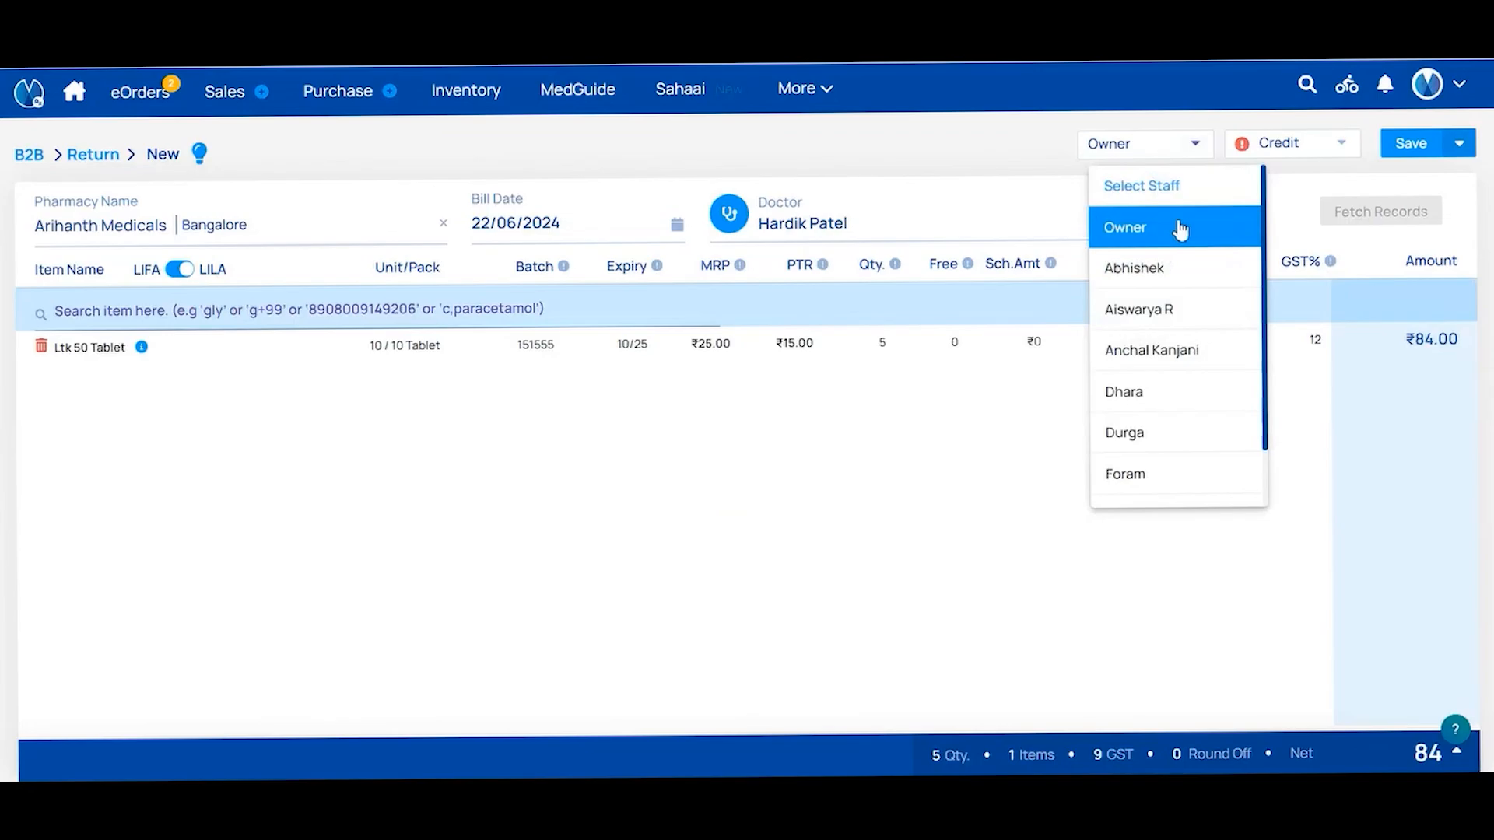
{"action": "left_click", "coordinate": [1181, 229]}
{"action": "left_click", "coordinate": [1296, 153]}
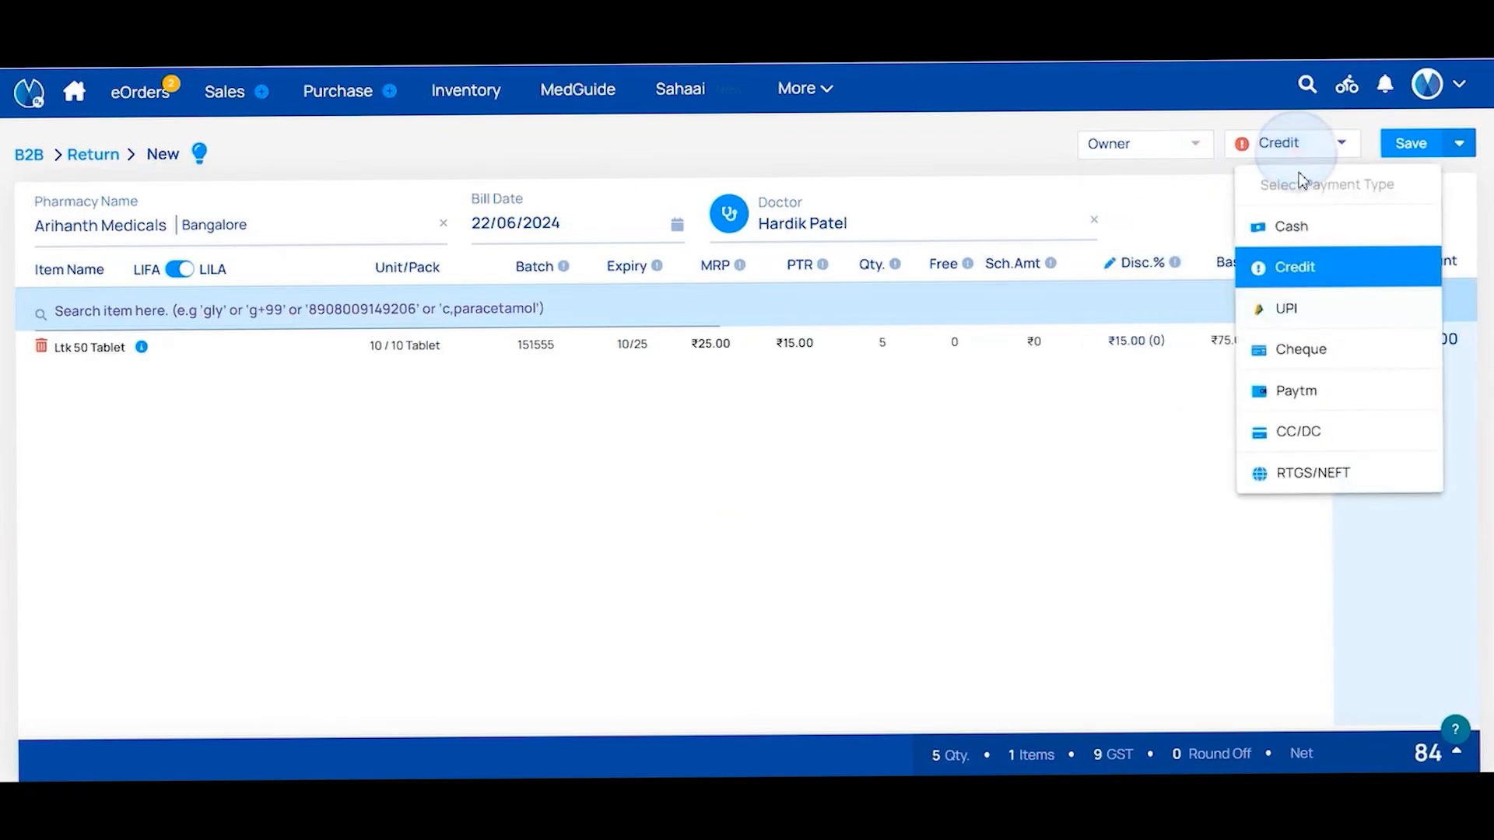
{"action": "left_click", "coordinate": [1292, 266]}
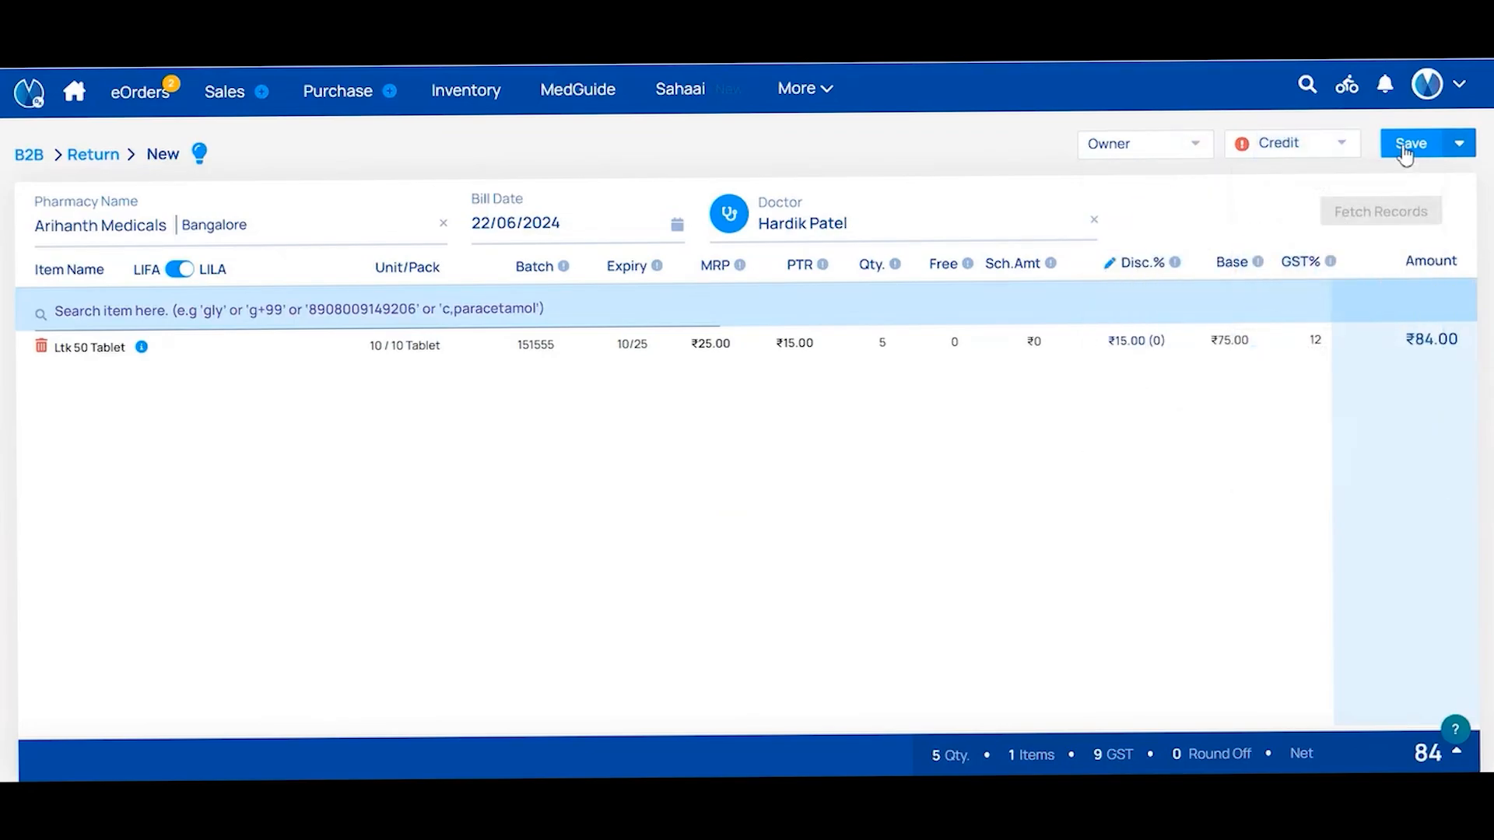
{"action": "left_click", "coordinate": [1404, 147]}
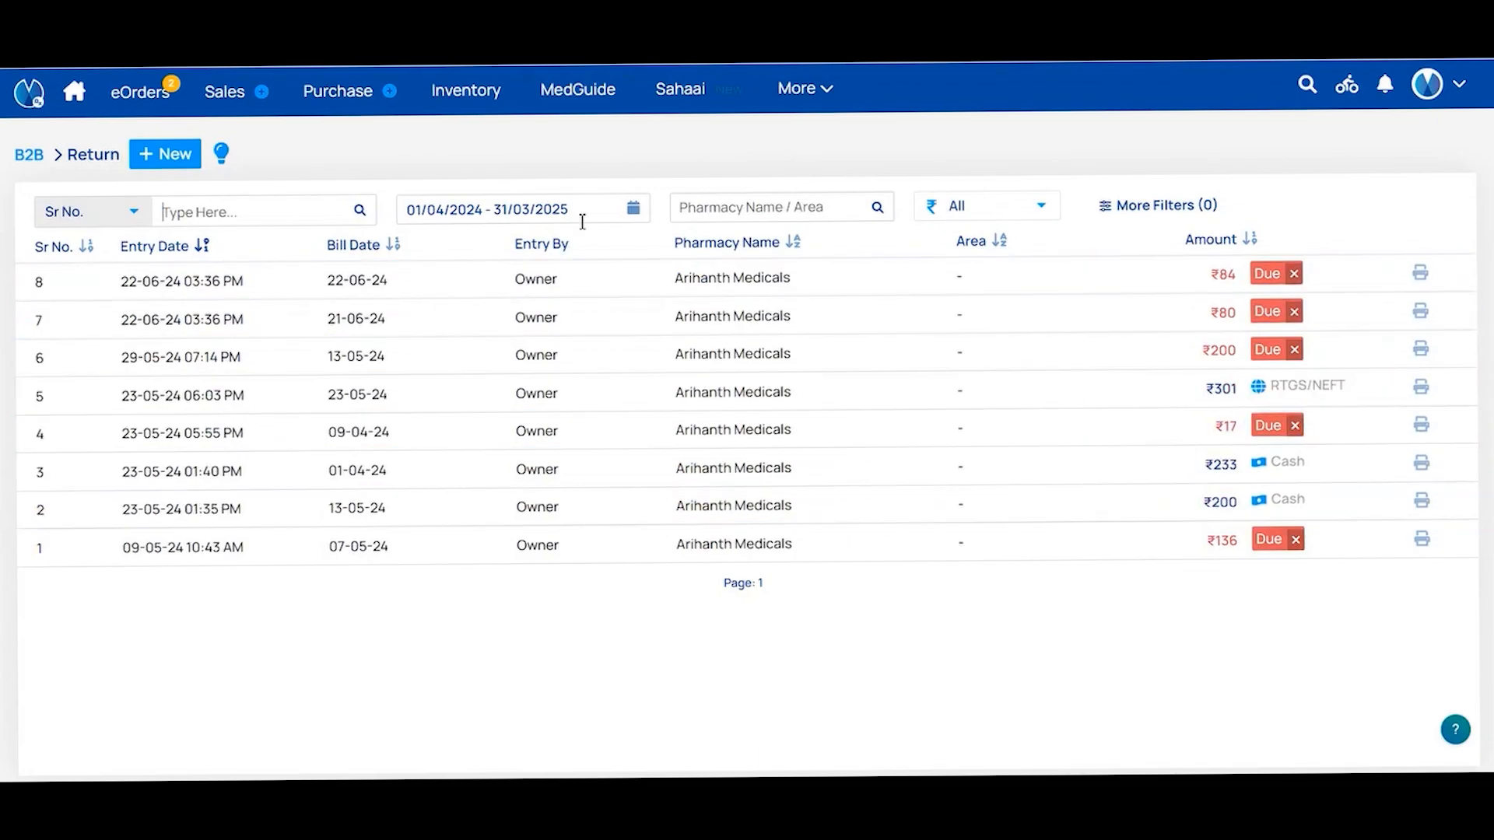
{"action": "left_click", "coordinate": [132, 212]}
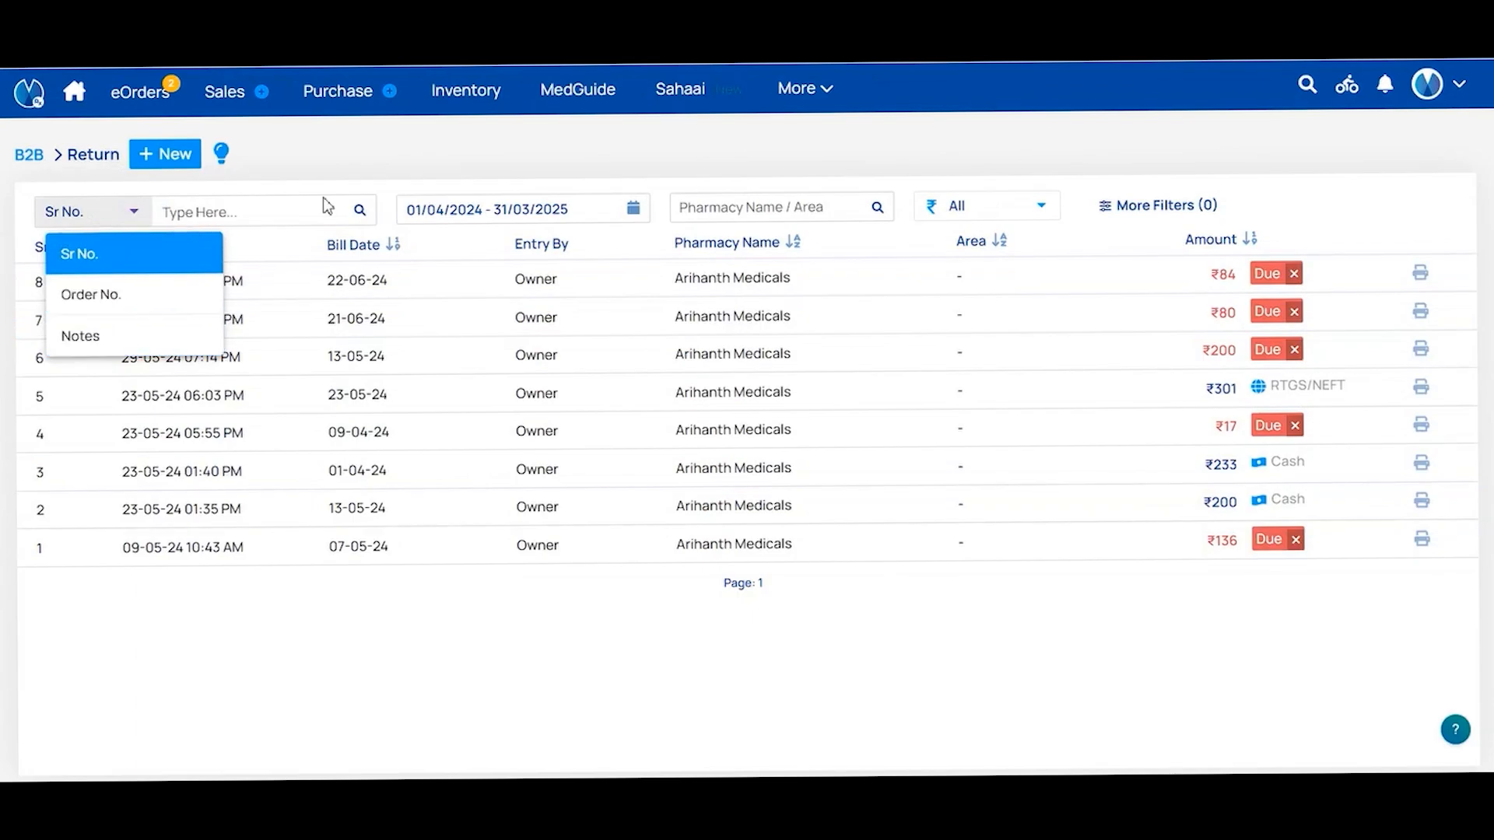
{"action": "left_click", "coordinate": [459, 212]}
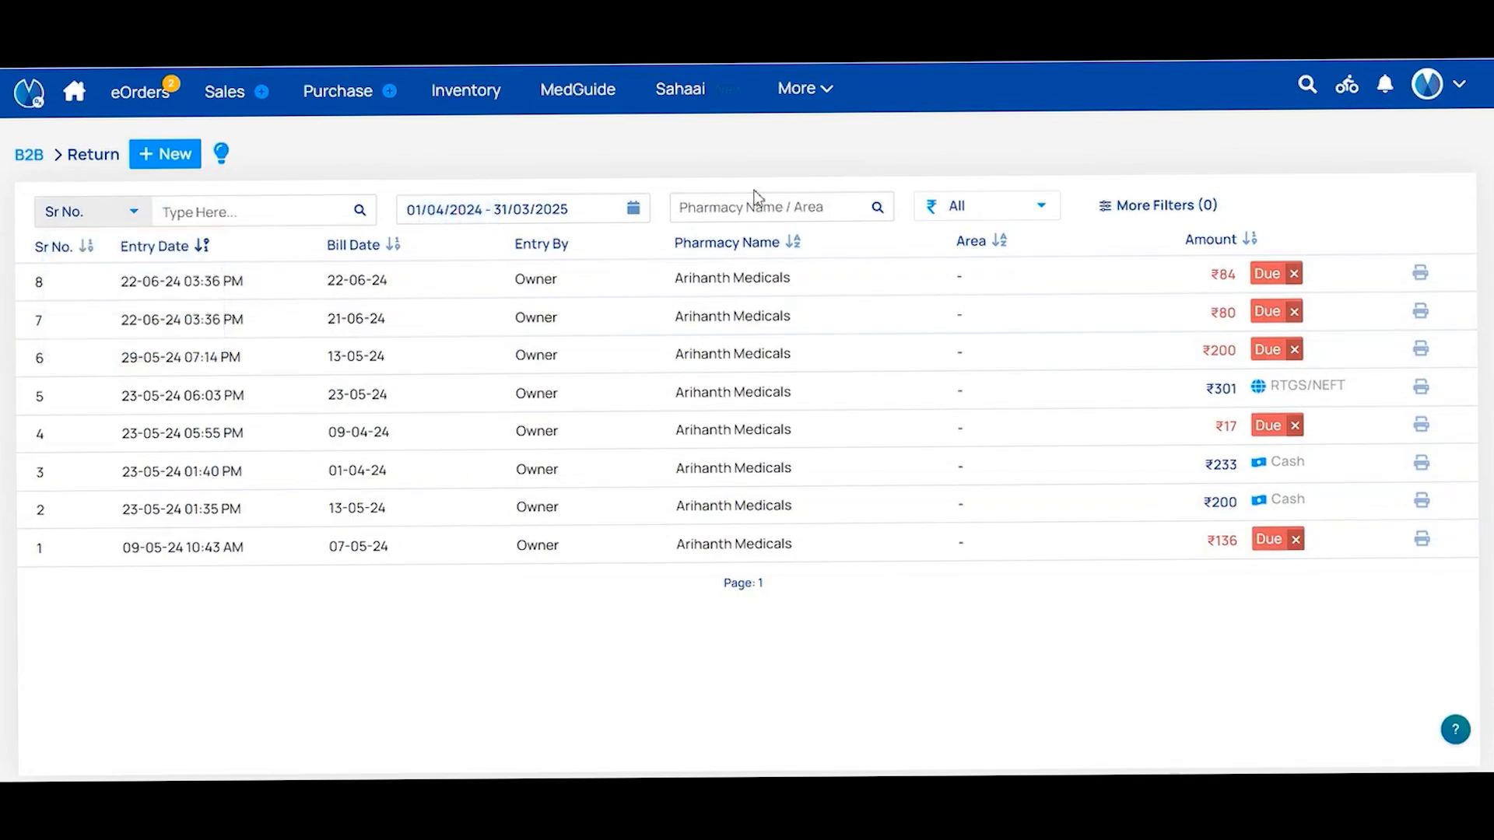
{"action": "left_click", "coordinate": [774, 206]}
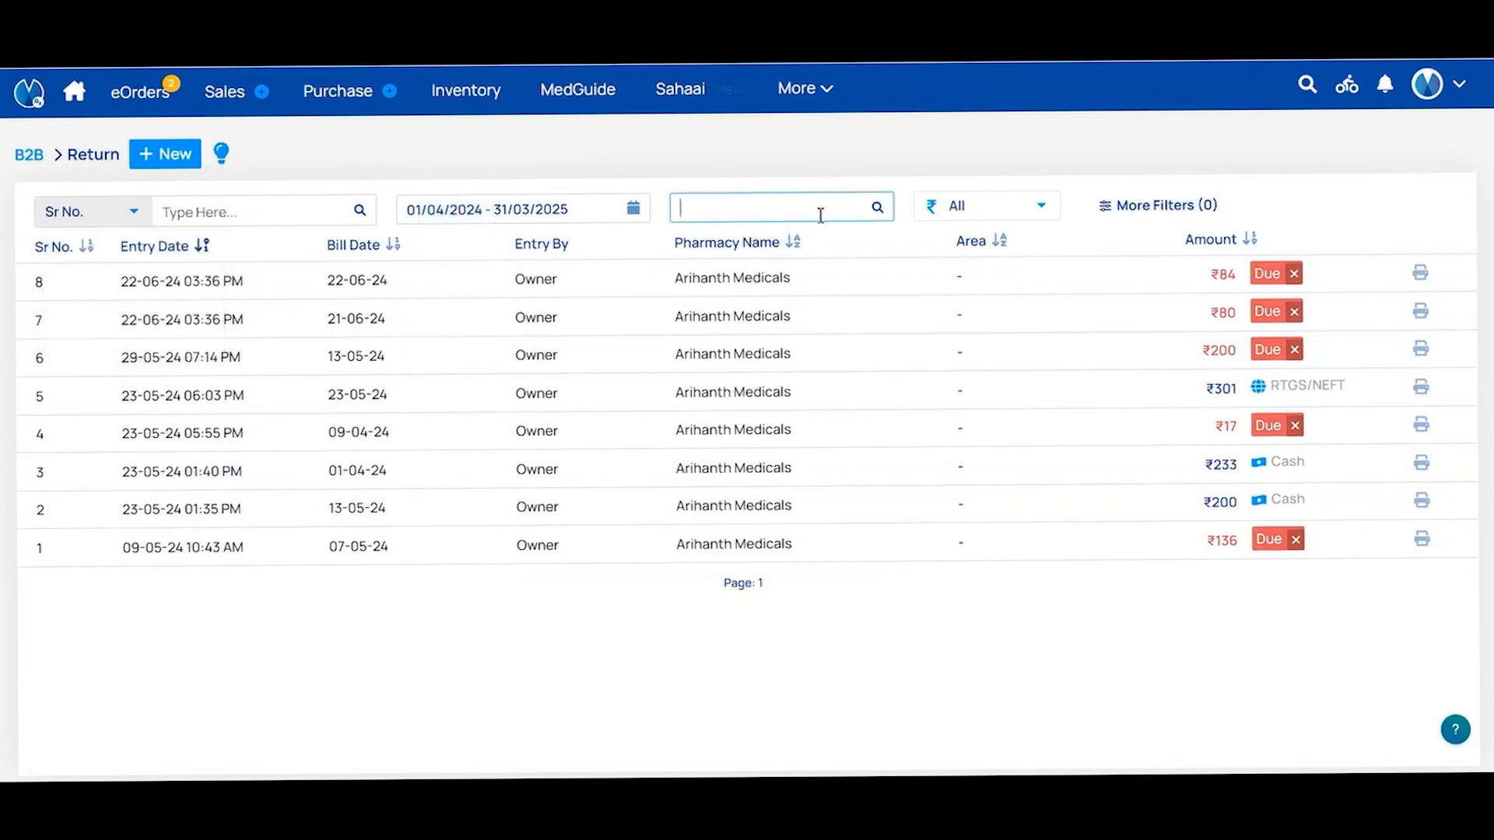
{"action": "left_click", "coordinate": [1005, 207]}
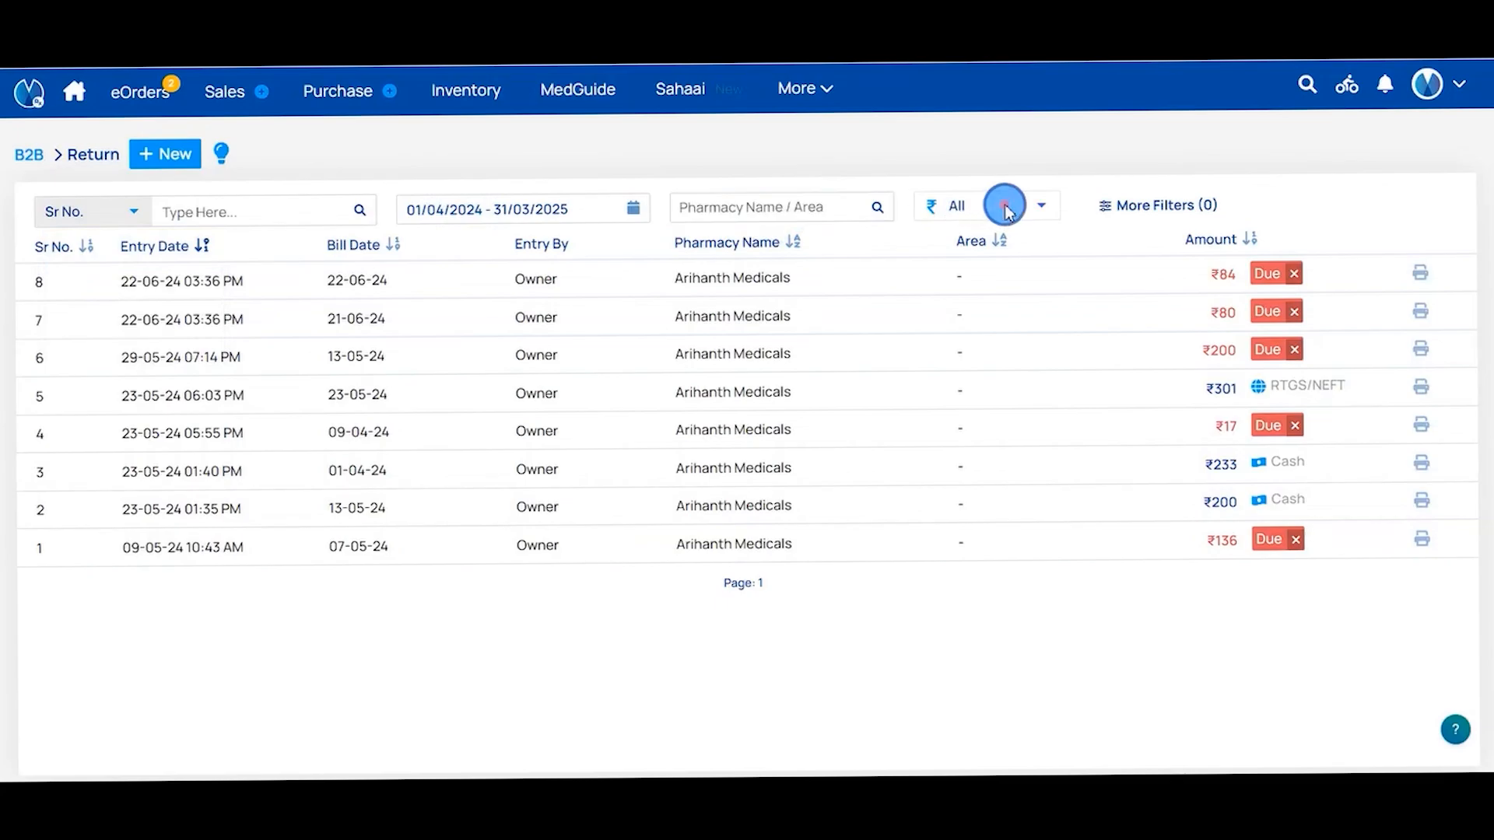
{"action": "left_click", "coordinate": [1167, 206]}
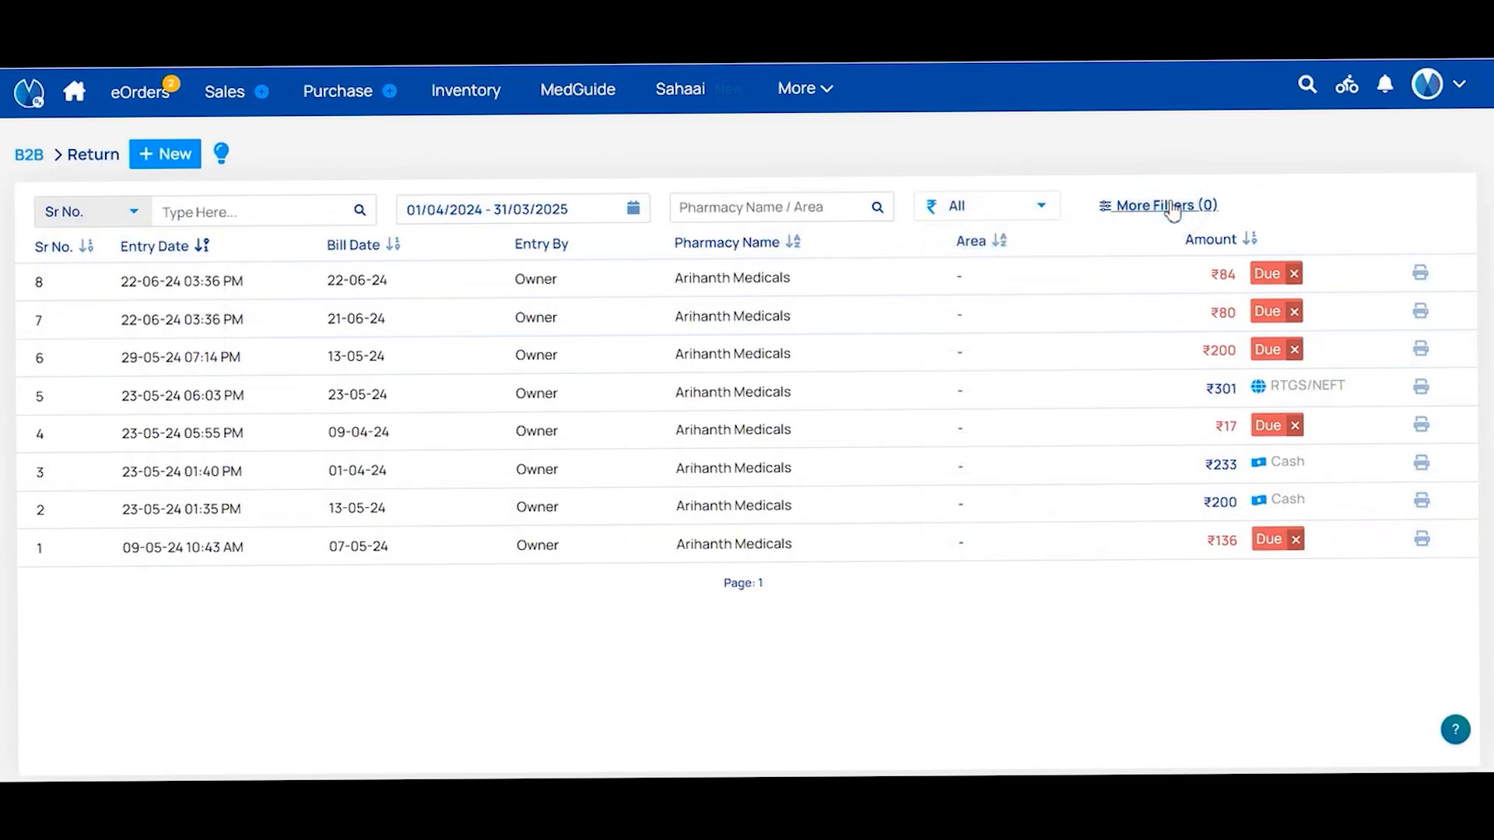
{"action": "left_click", "coordinate": [1171, 206]}
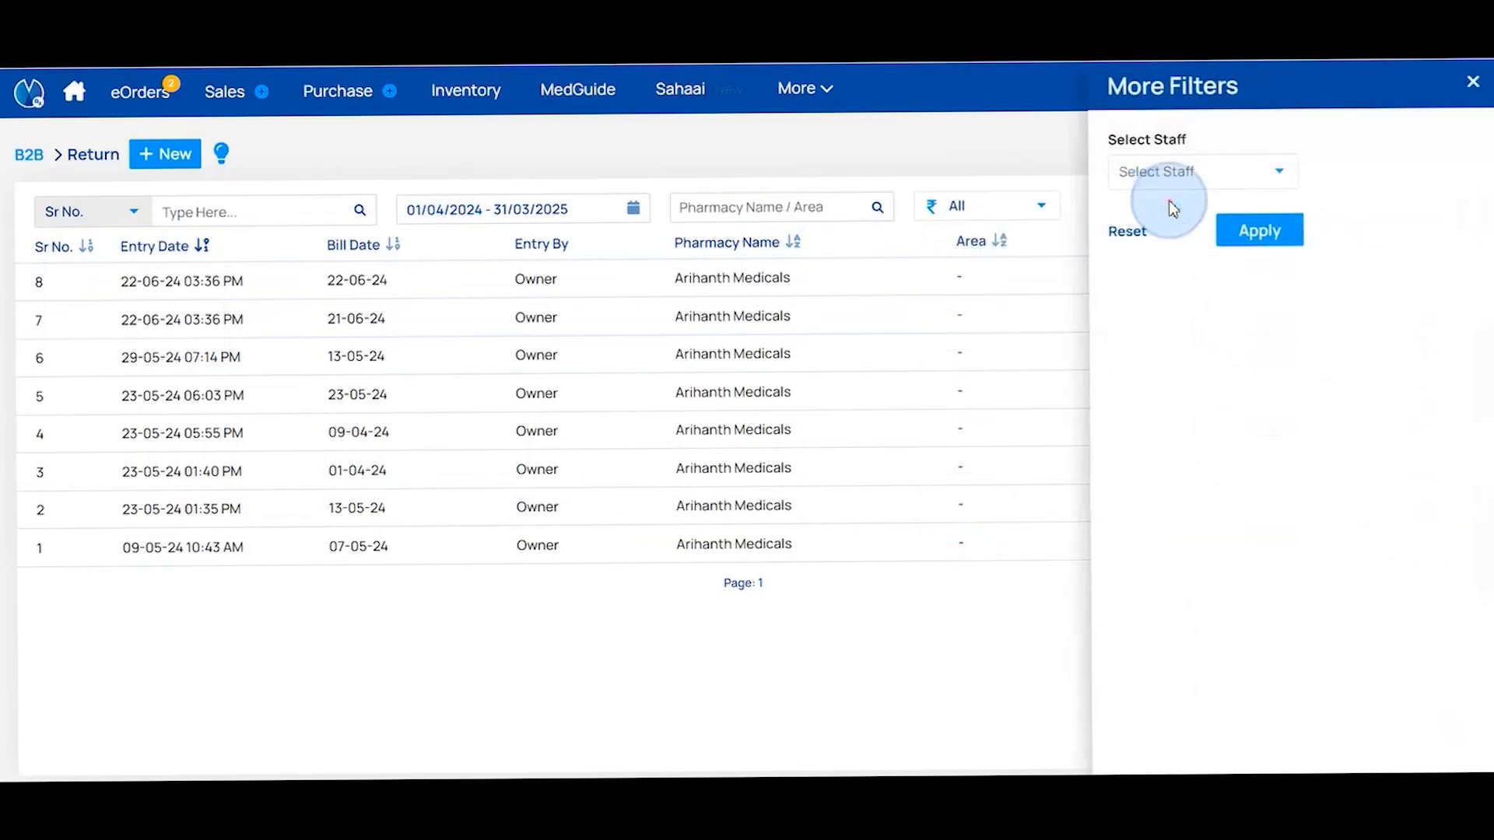
{"action": "left_click", "coordinate": [921, 156]}
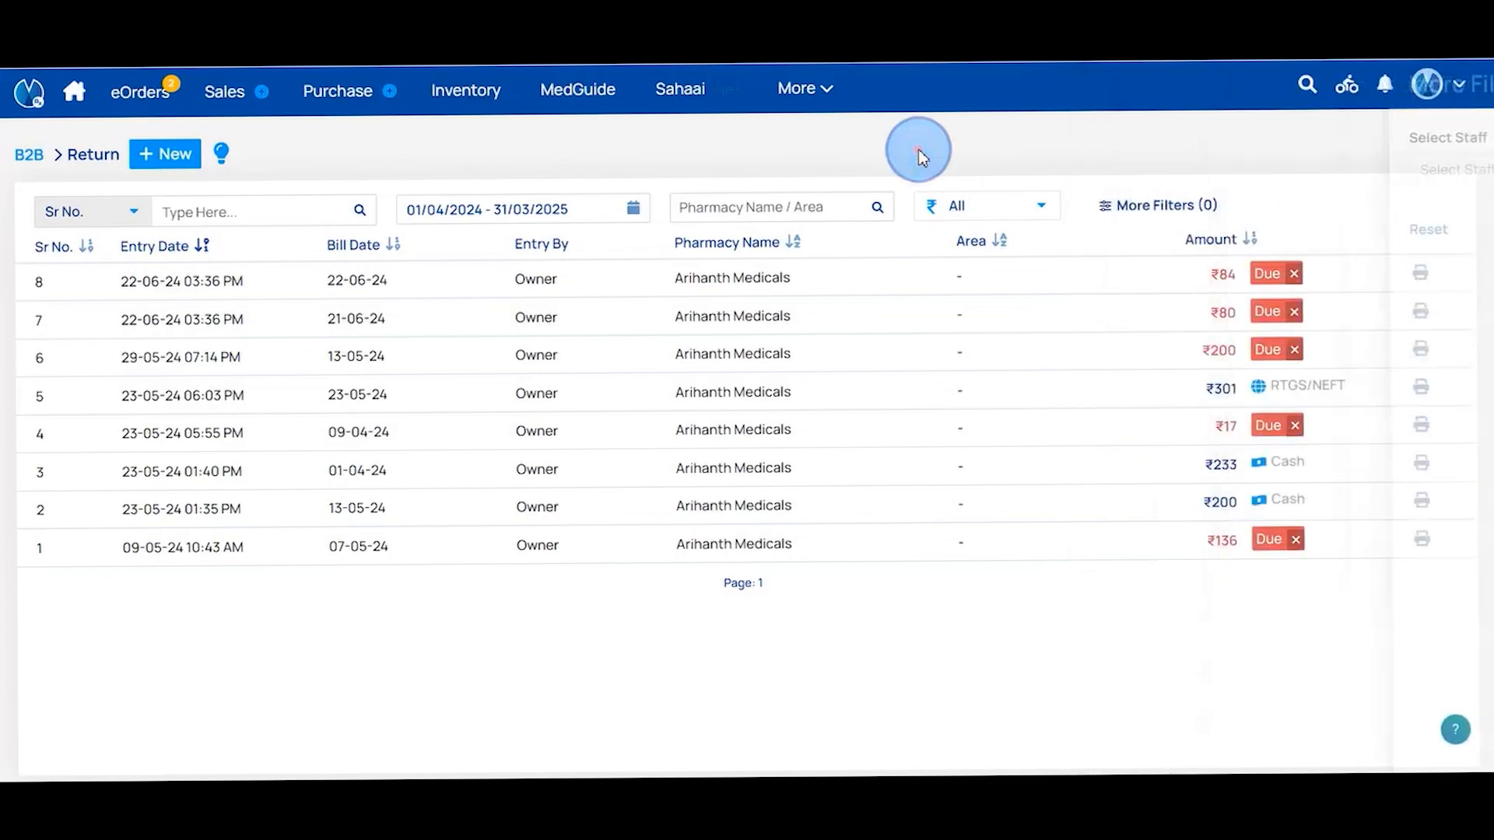
{"action": "left_click", "coordinate": [432, 292]}
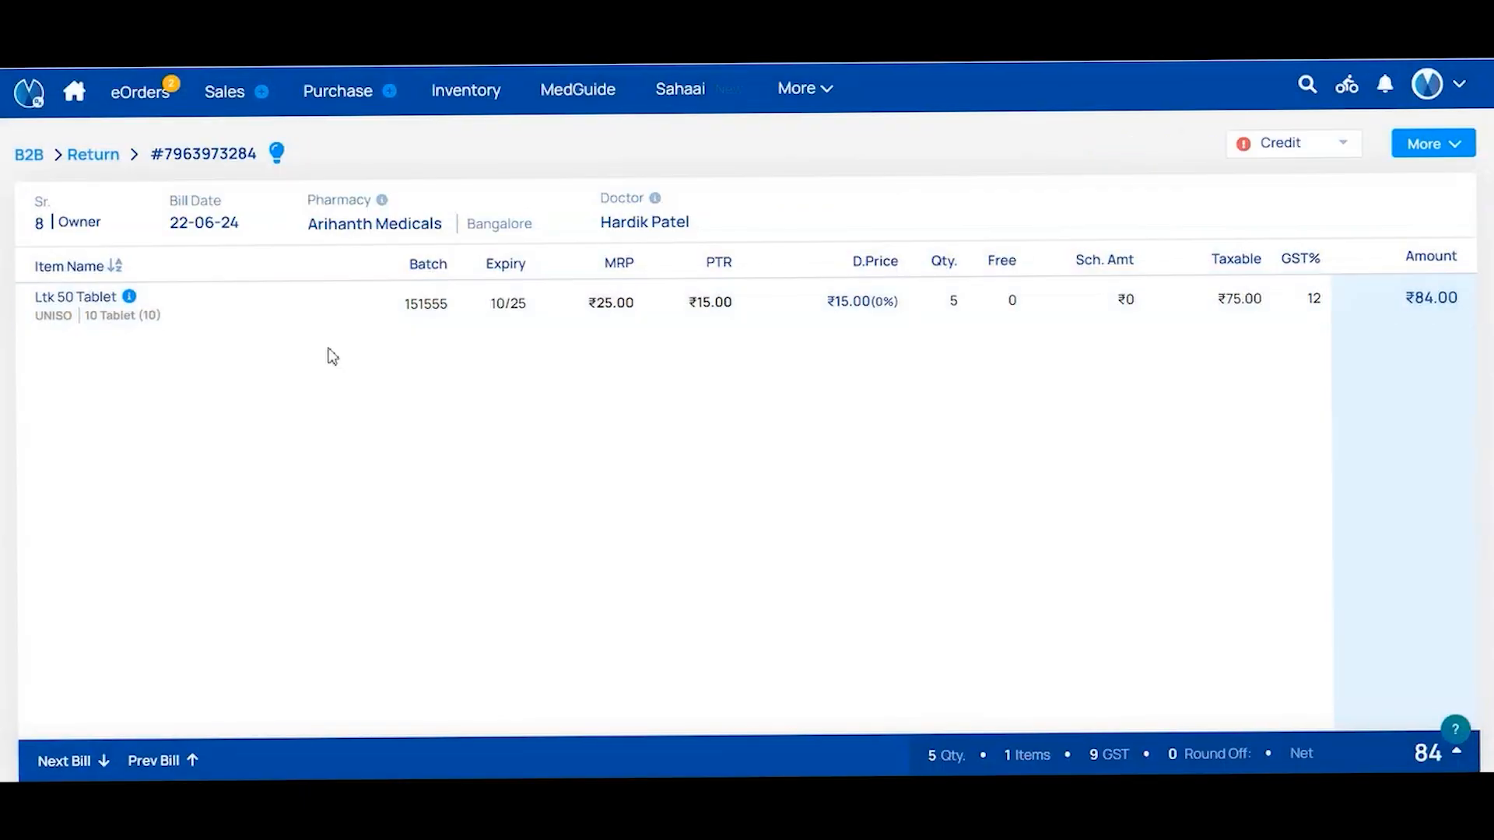
{"action": "left_click", "coordinate": [1430, 148]}
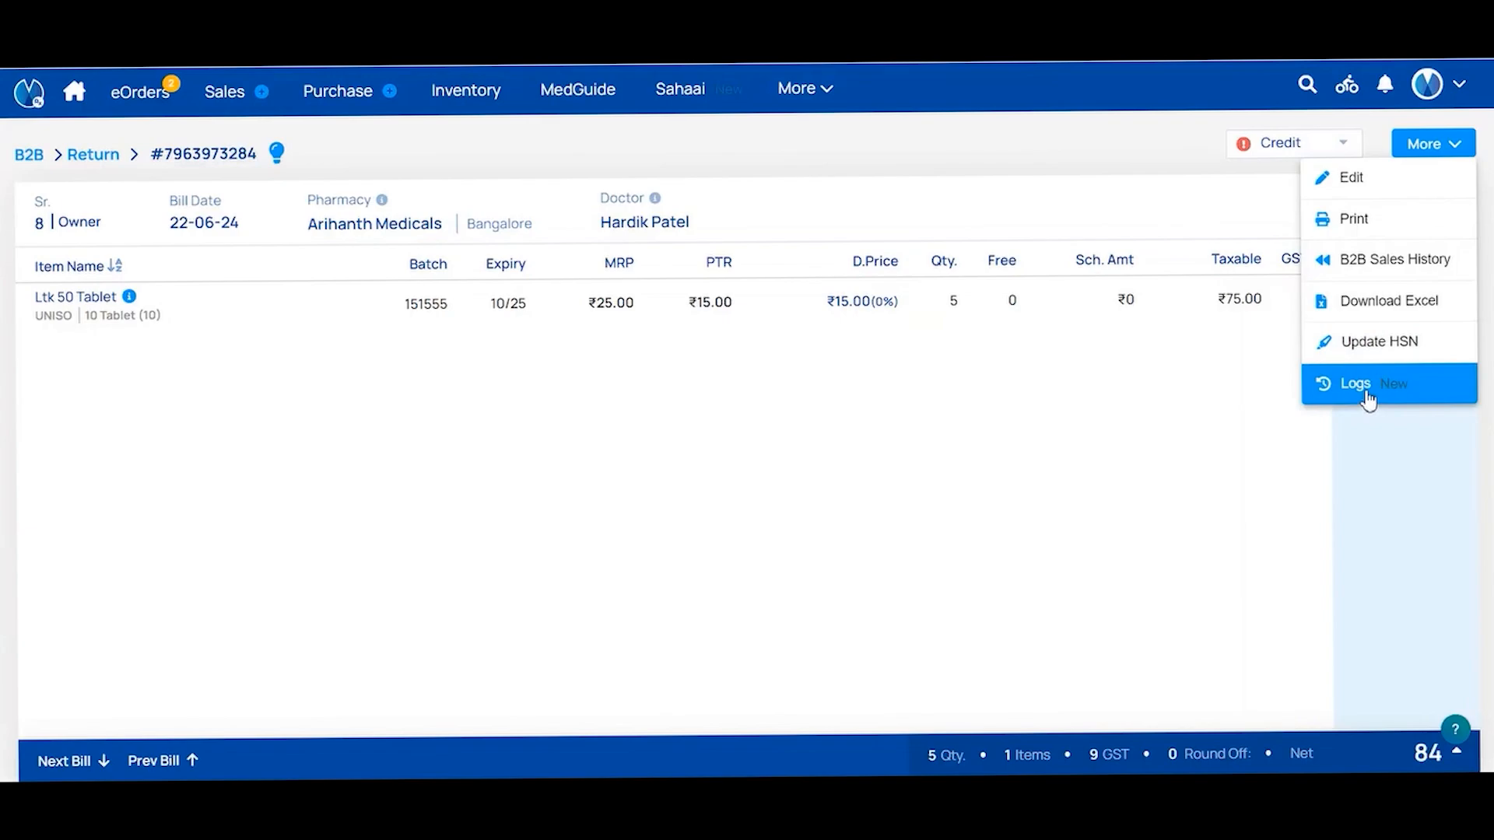
{"action": "left_click", "coordinate": [1180, 374]}
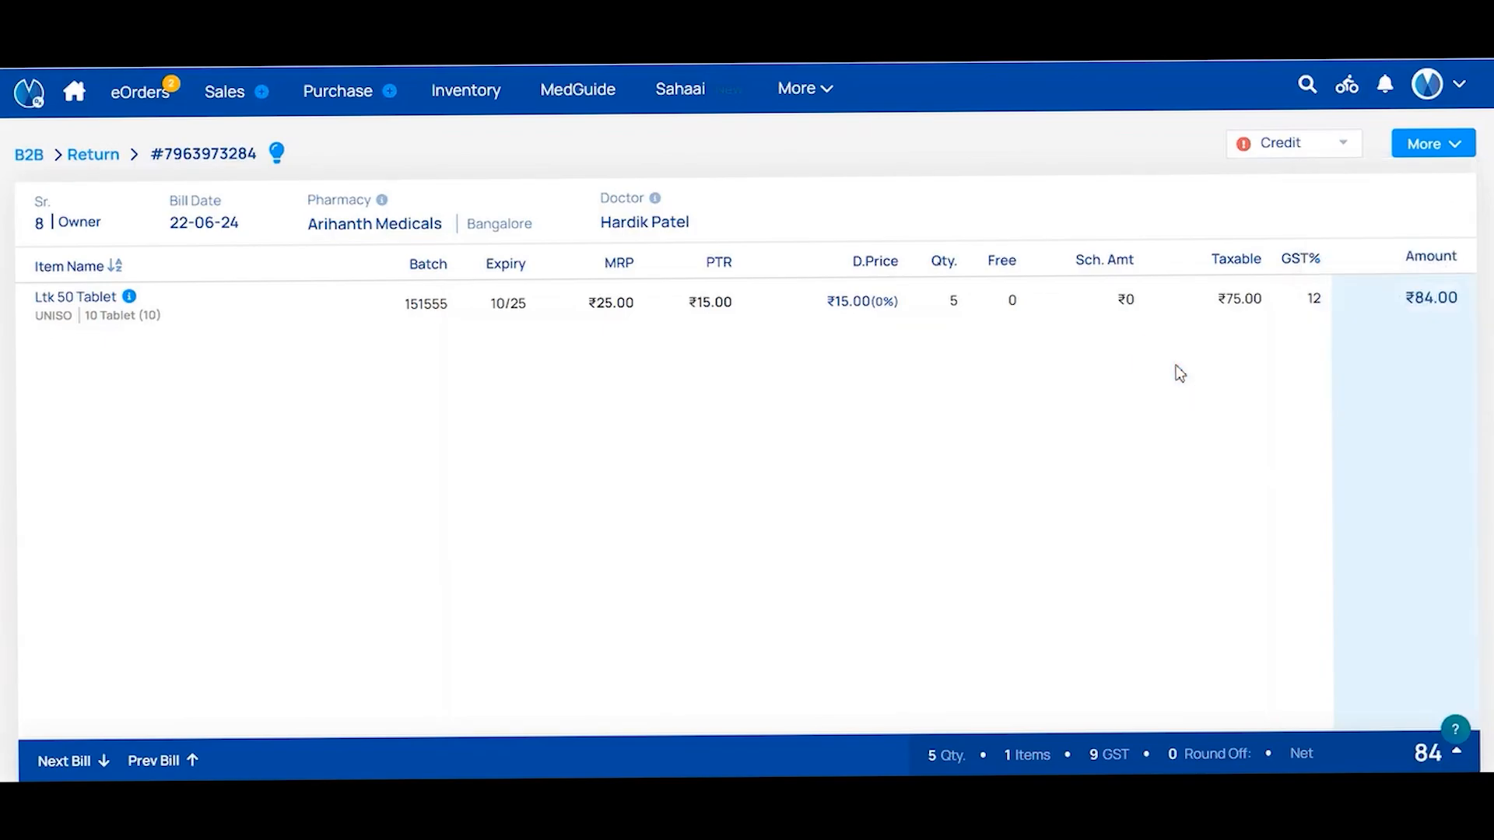
{"action": "left_click", "coordinate": [86, 155]}
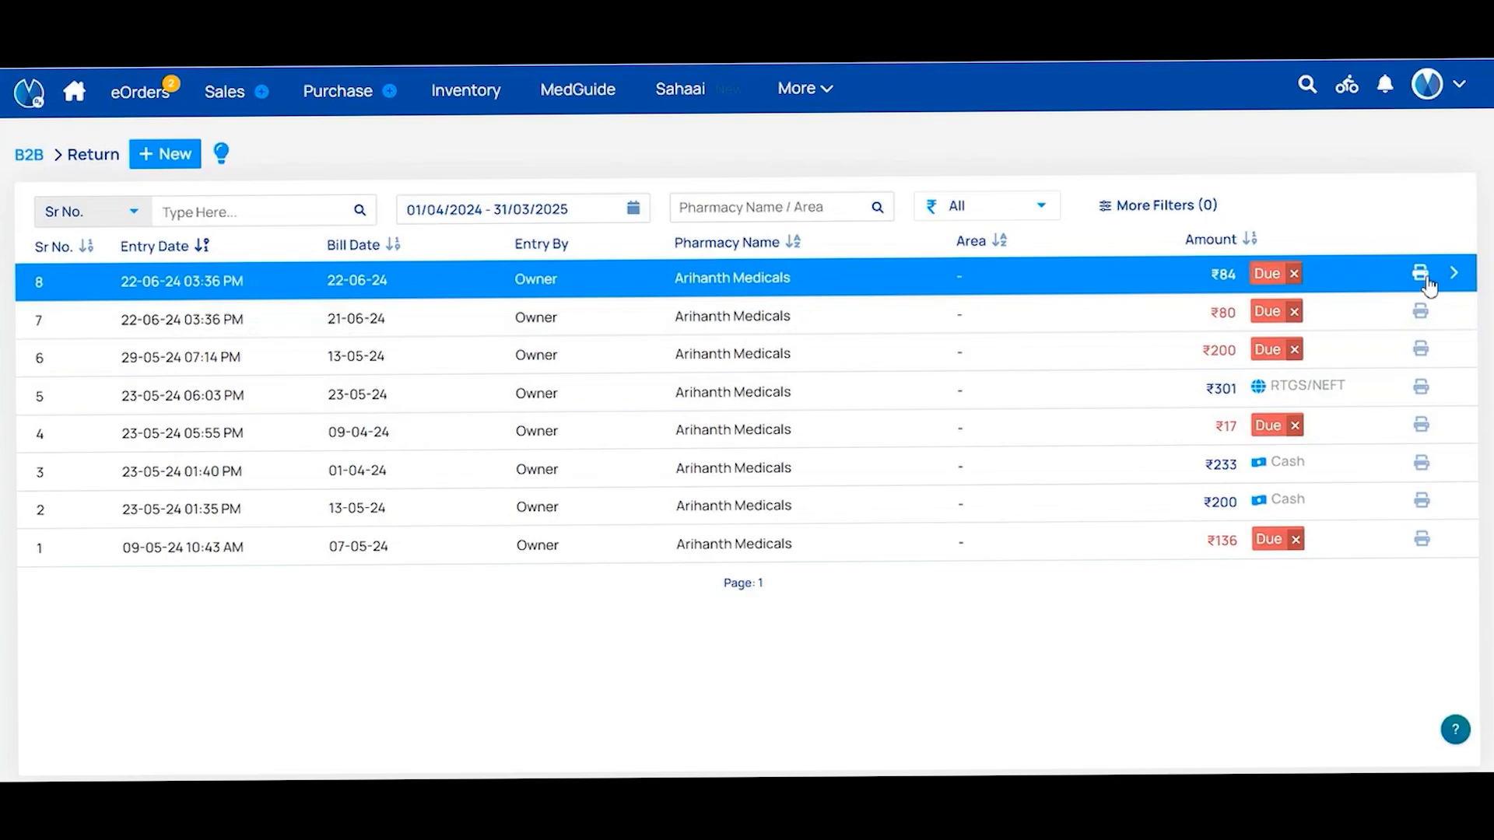
Go to More > B2B > Chemists and open the Arihanth Medicals customer row
{"action": "left_click", "coordinate": [817, 100]}
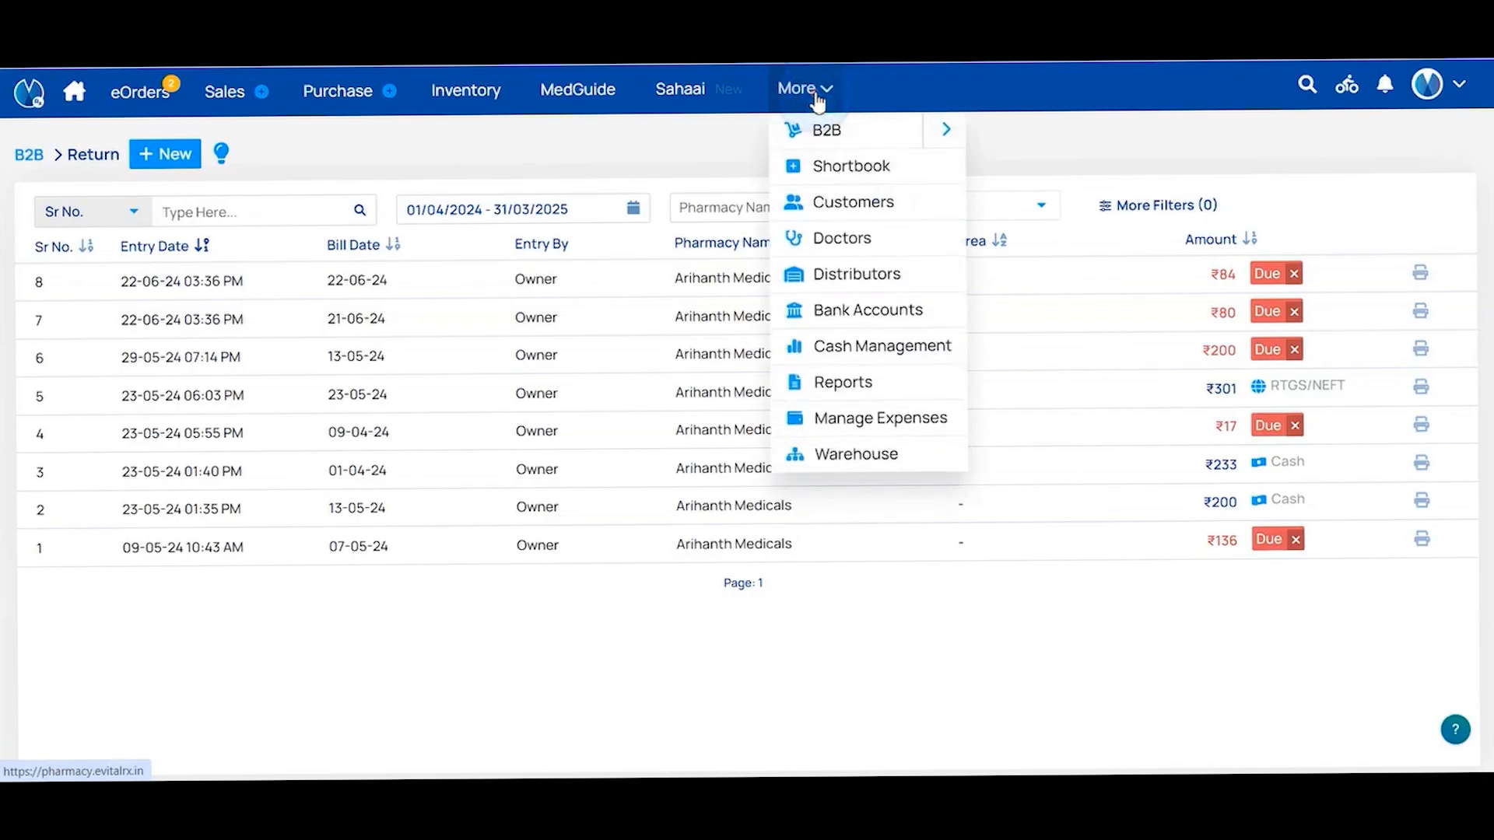
{"action": "mouse_move", "coordinate": [887, 127]}
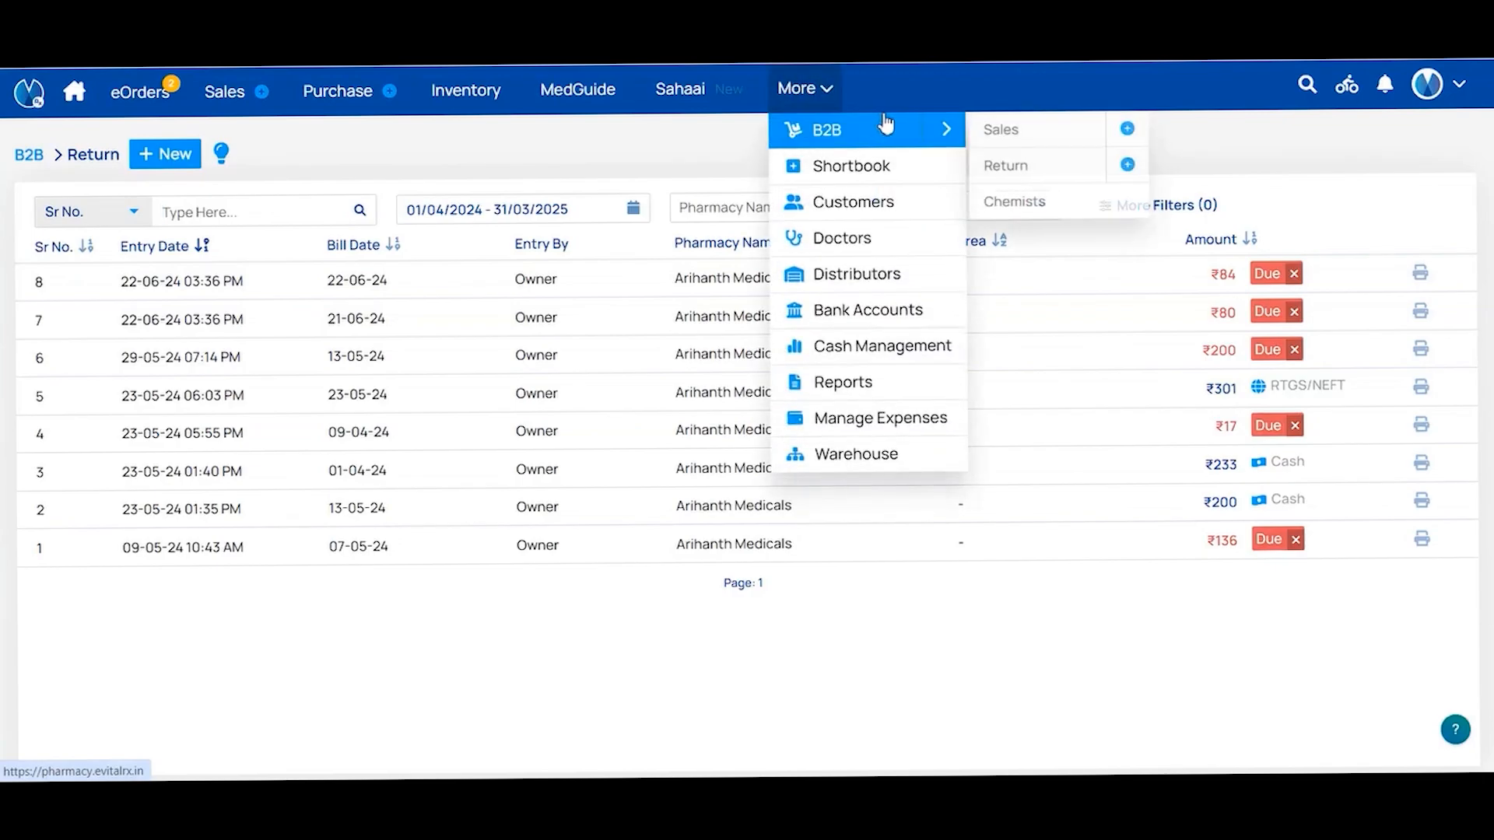
{"action": "left_click", "coordinate": [1028, 204]}
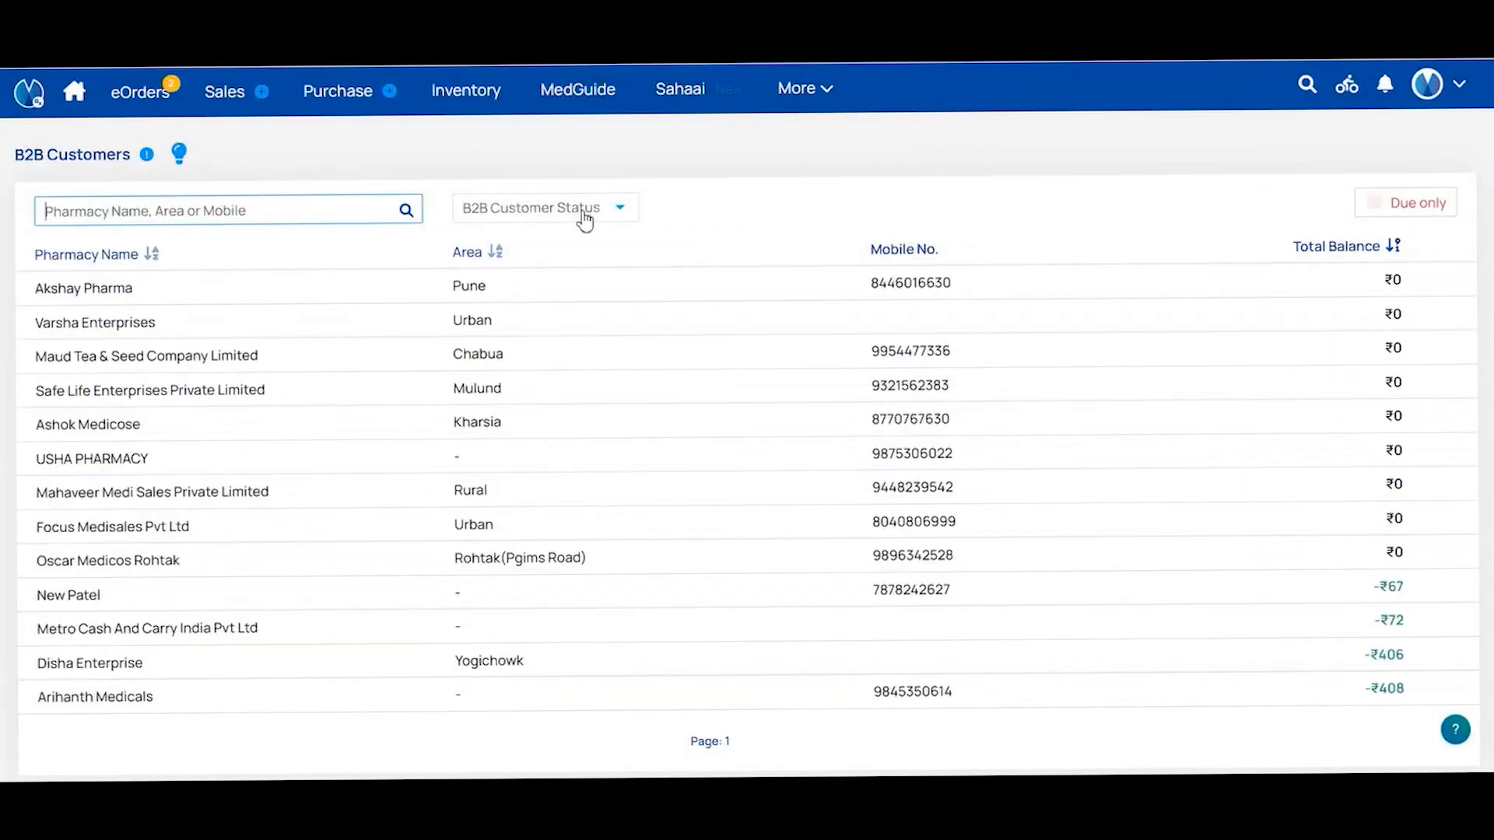
{"action": "left_click", "coordinate": [584, 214]}
{"action": "left_click", "coordinate": [698, 213]}
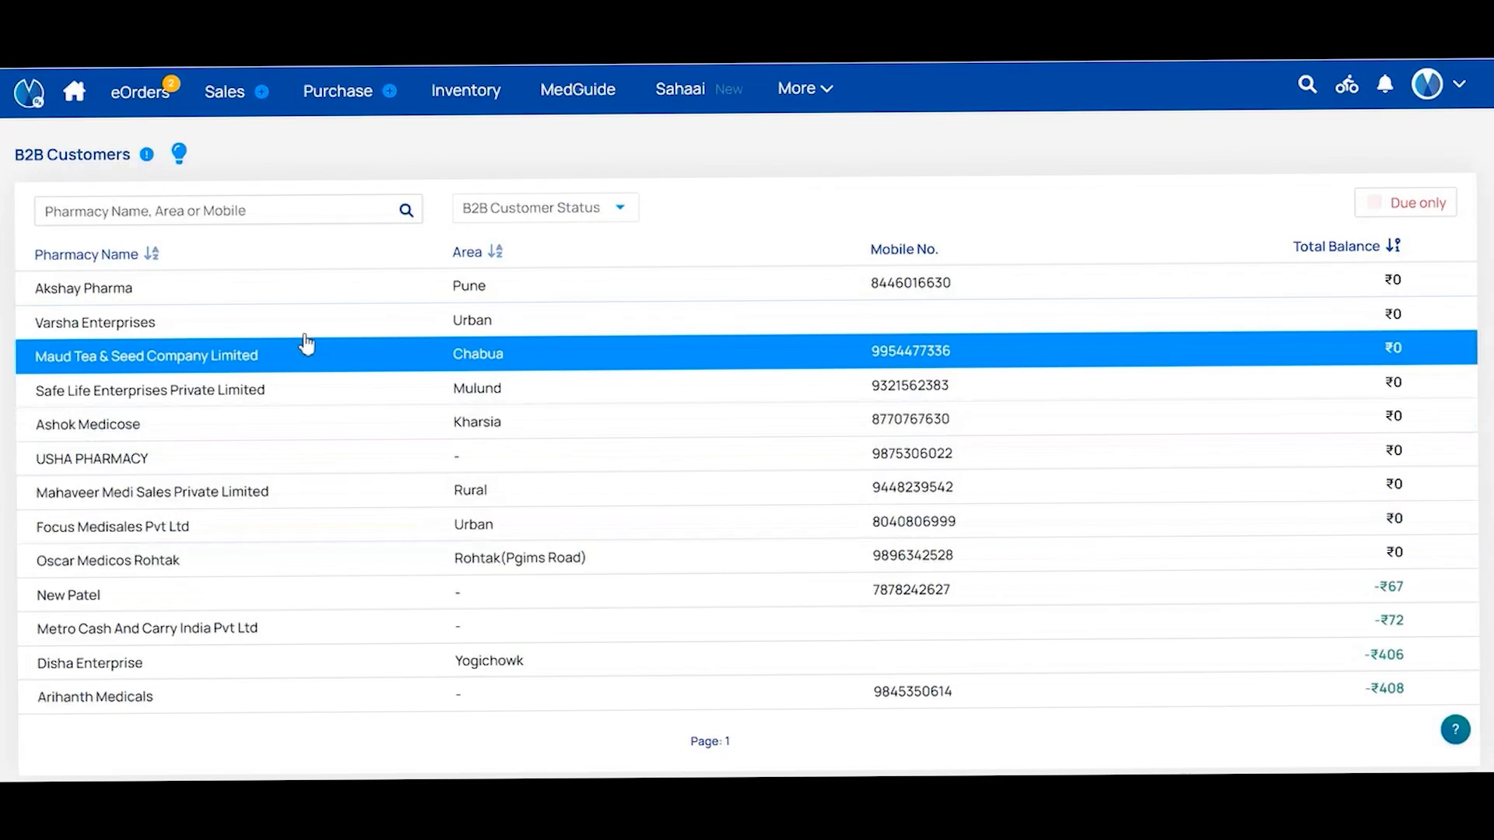
{"action": "left_click", "coordinate": [125, 696]}
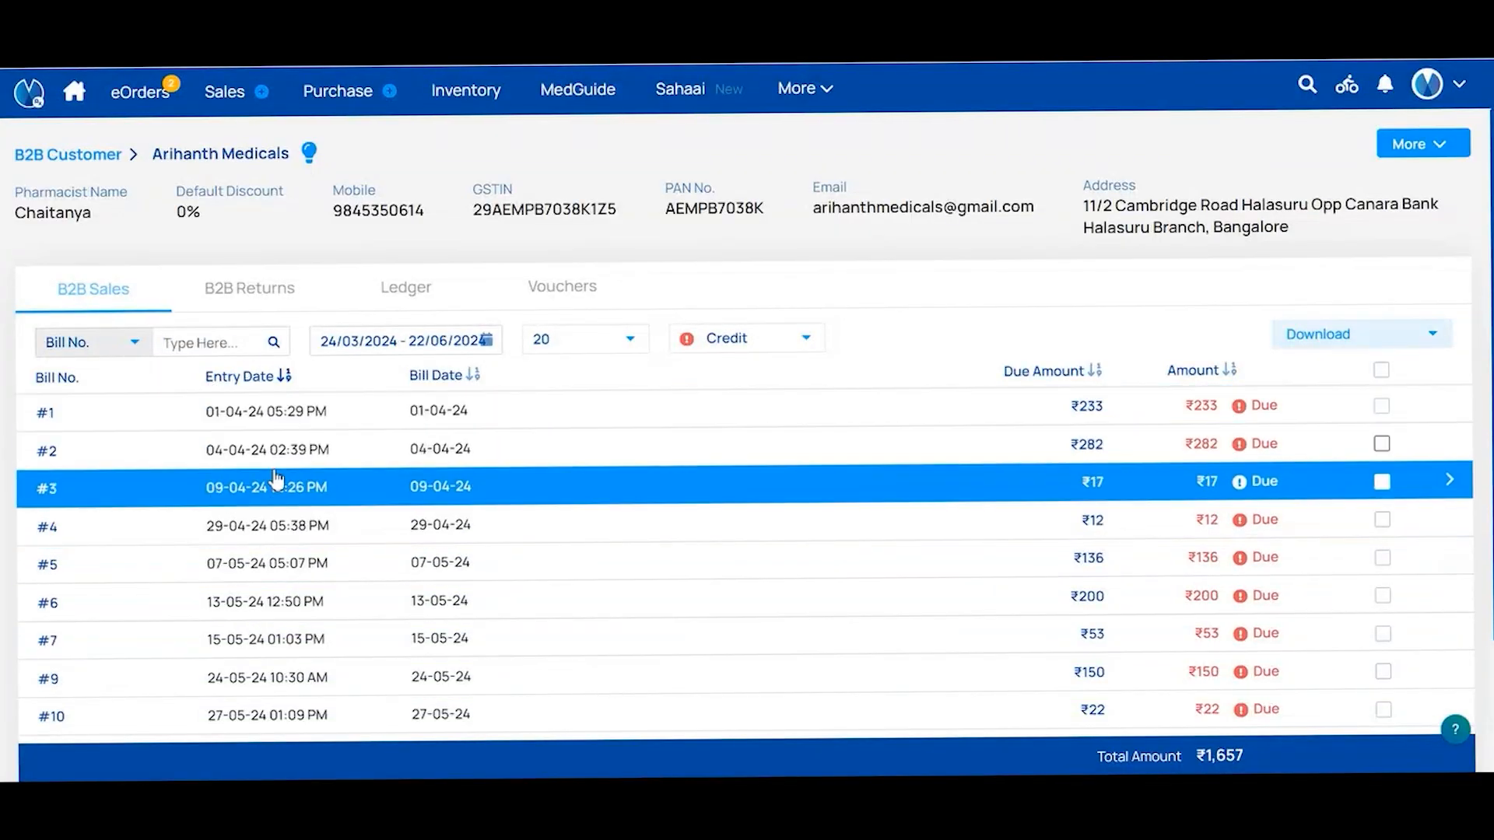
{"action": "scroll", "coordinate": [347, 477], "scroll_direction": "down", "scroll_amount": 2}
{"action": "scroll", "coordinate": [787, 585], "scroll_direction": "up", "scroll_amount": 2}
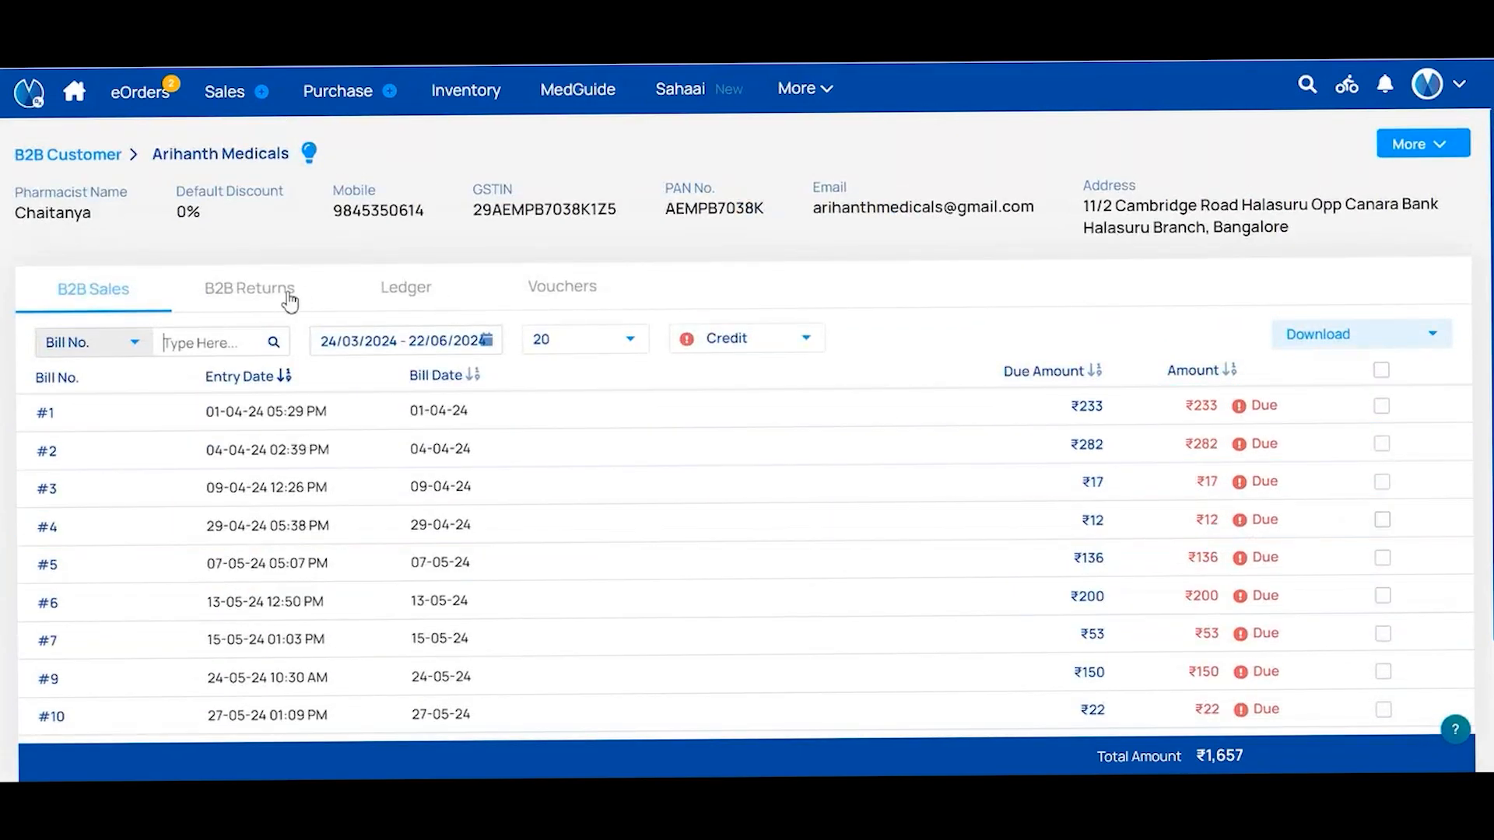
Look through Arihanth Medicals' returns and ledger, then switch to its Vouchers list
{"action": "left_click", "coordinate": [296, 302]}
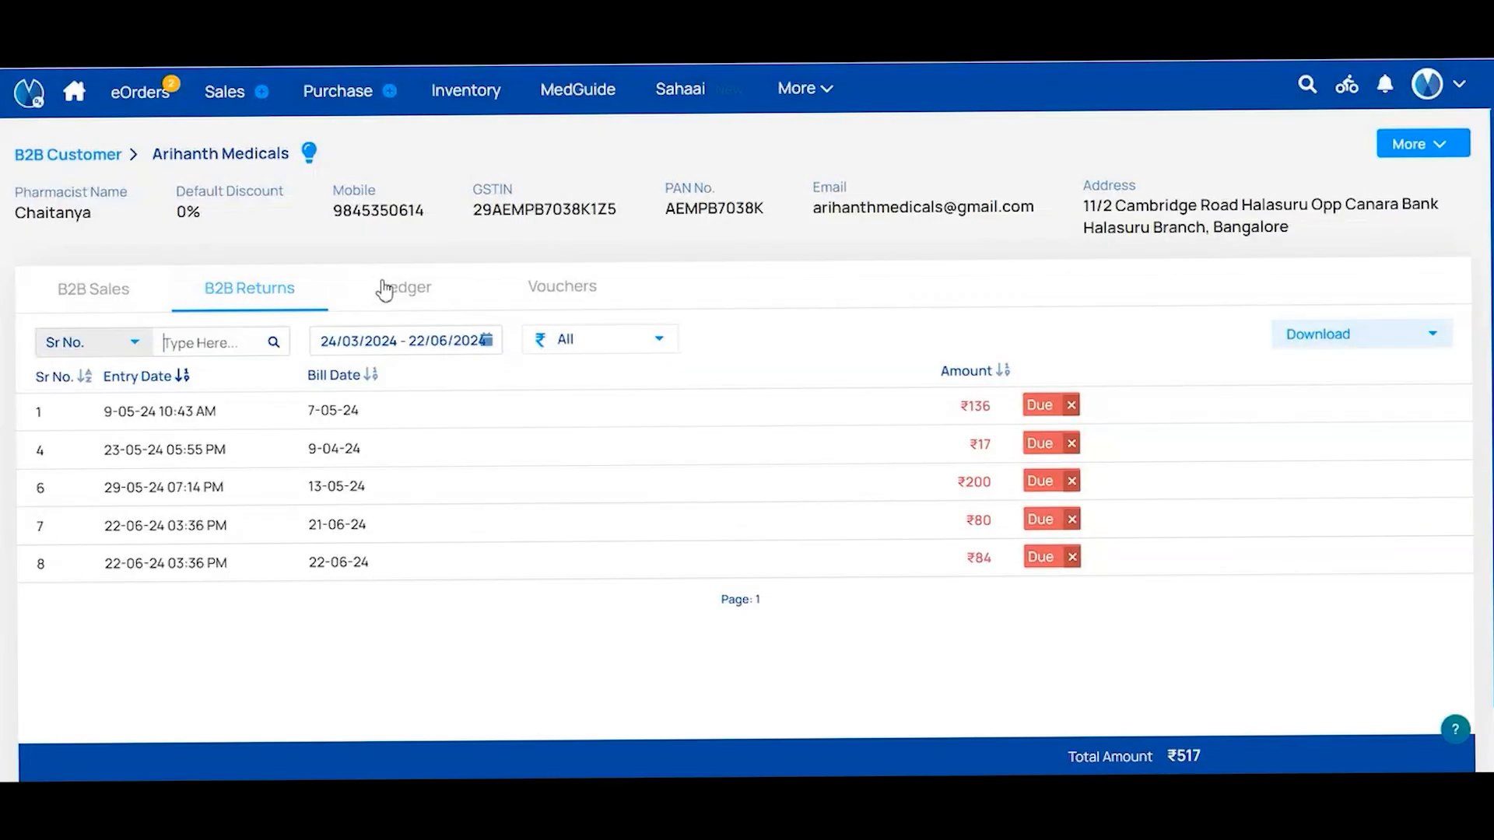
{"action": "left_click", "coordinate": [423, 289]}
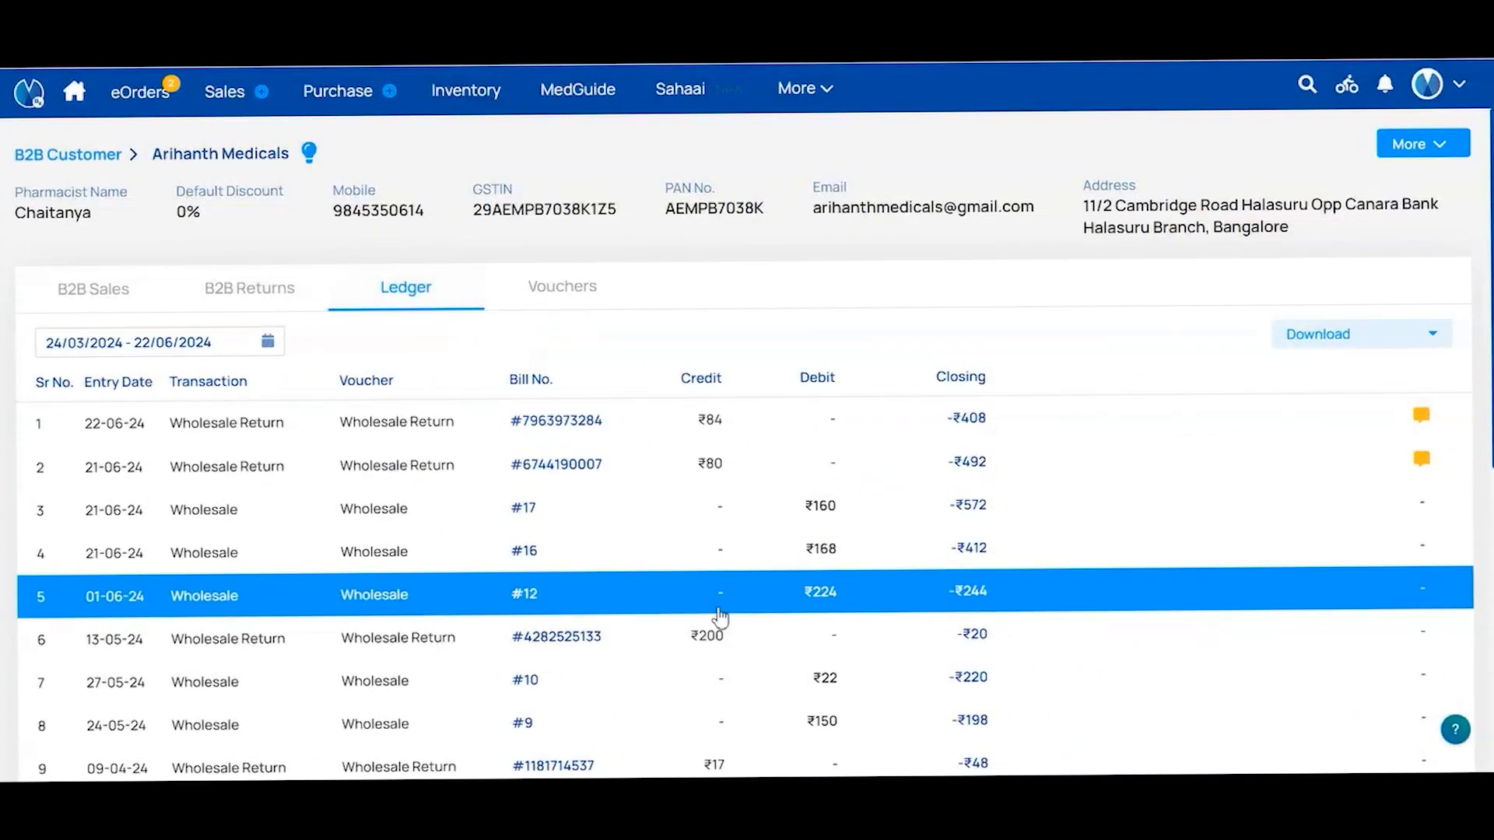
{"action": "left_click", "coordinate": [1382, 343]}
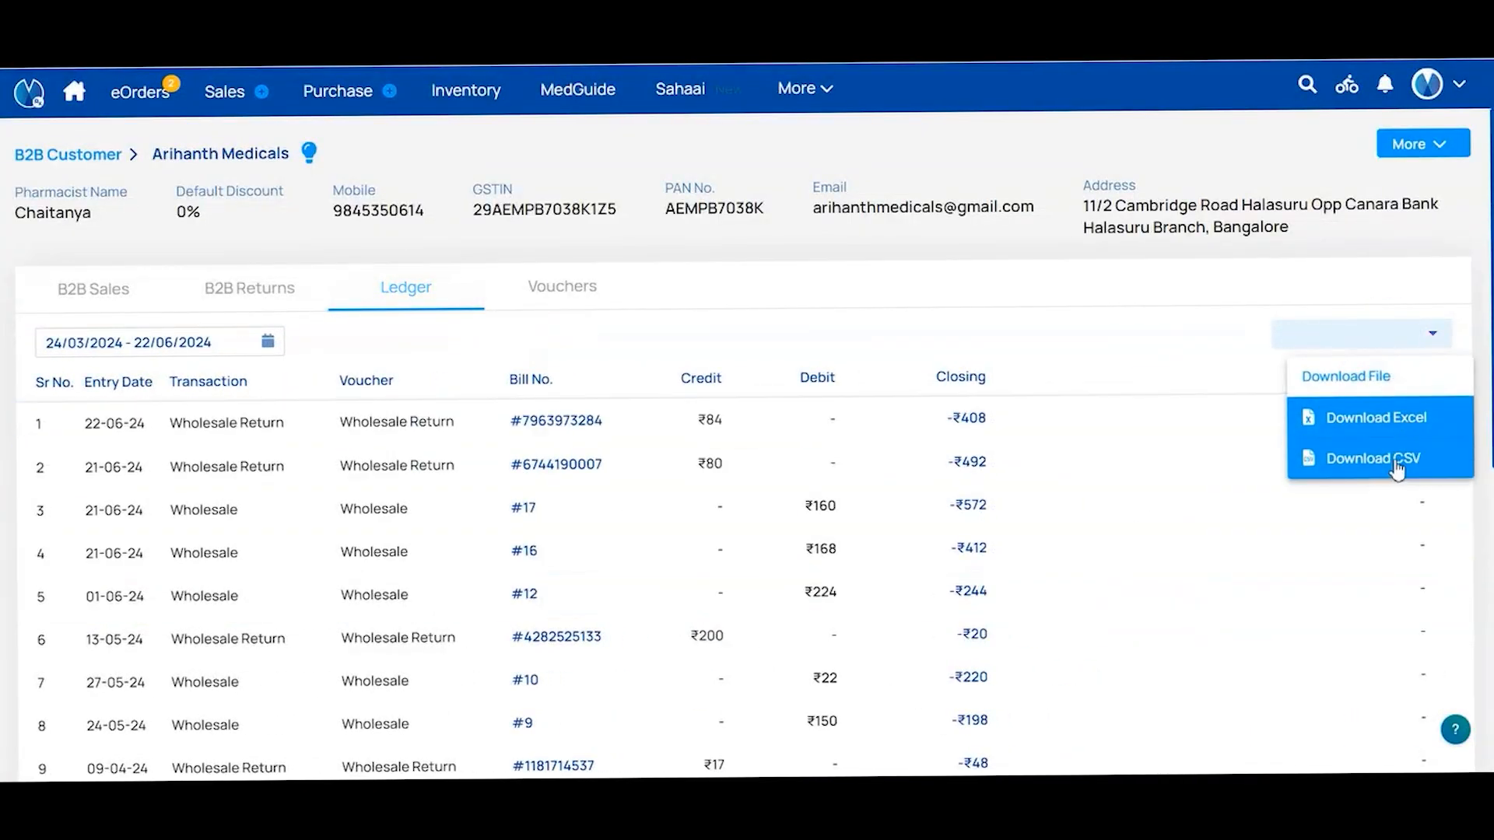
{"action": "left_click", "coordinate": [1124, 334]}
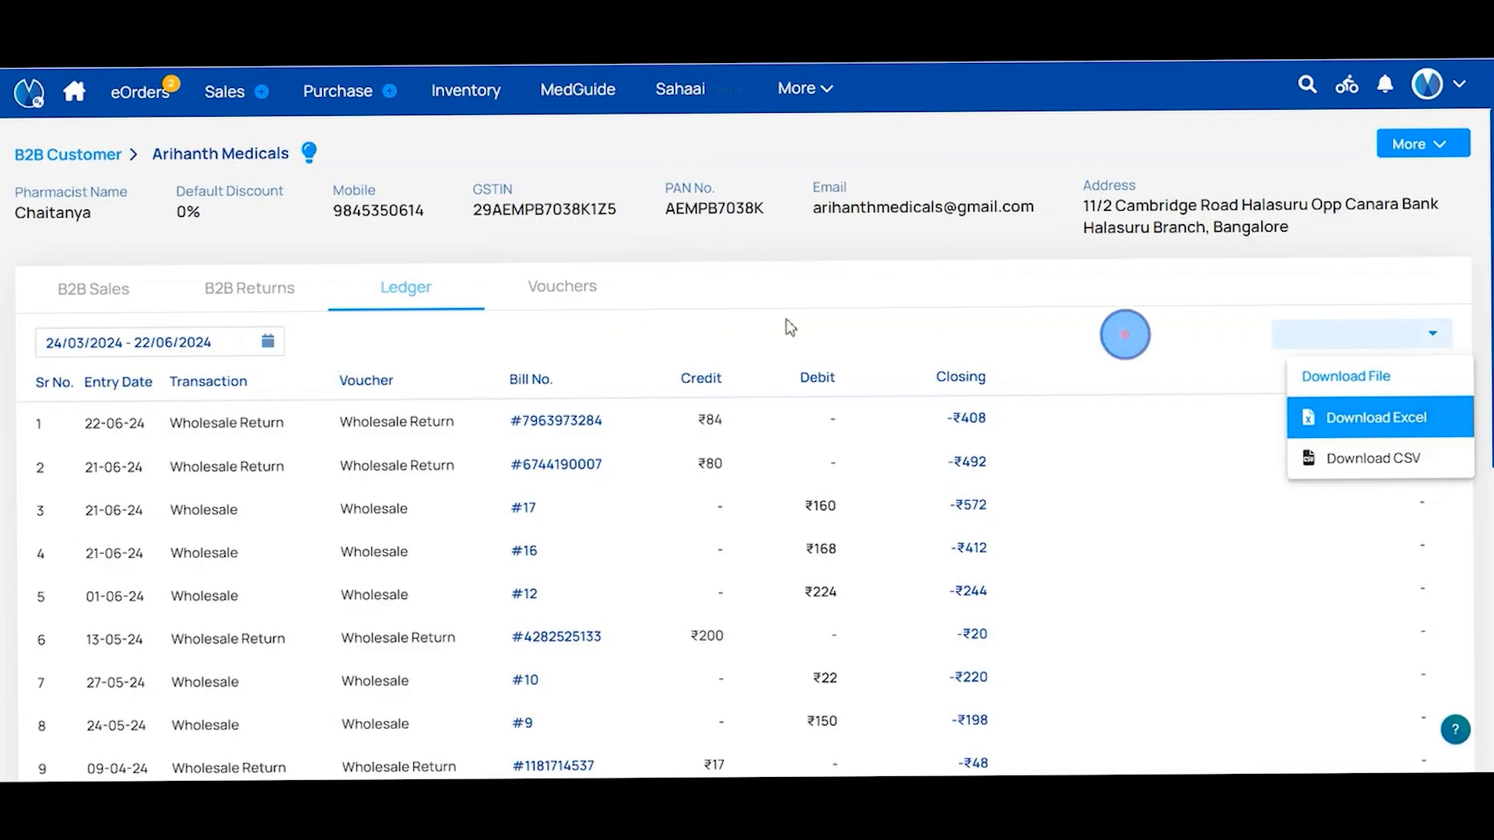
{"action": "left_click", "coordinate": [545, 288]}
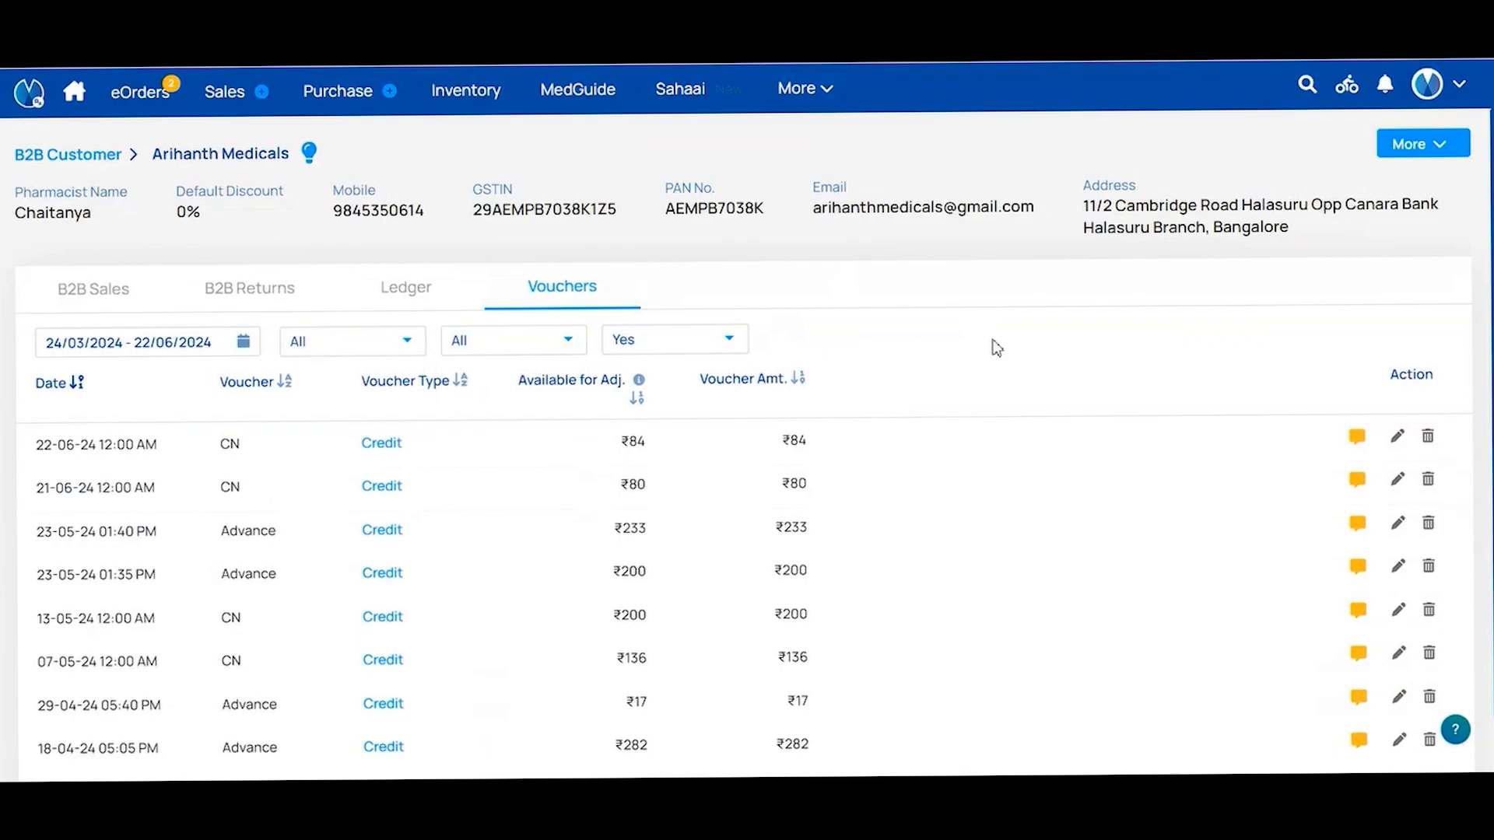
Open Edit Profile for Arihanth Medicals and scroll through the pharmacy details fields
{"action": "left_click", "coordinate": [1436, 144]}
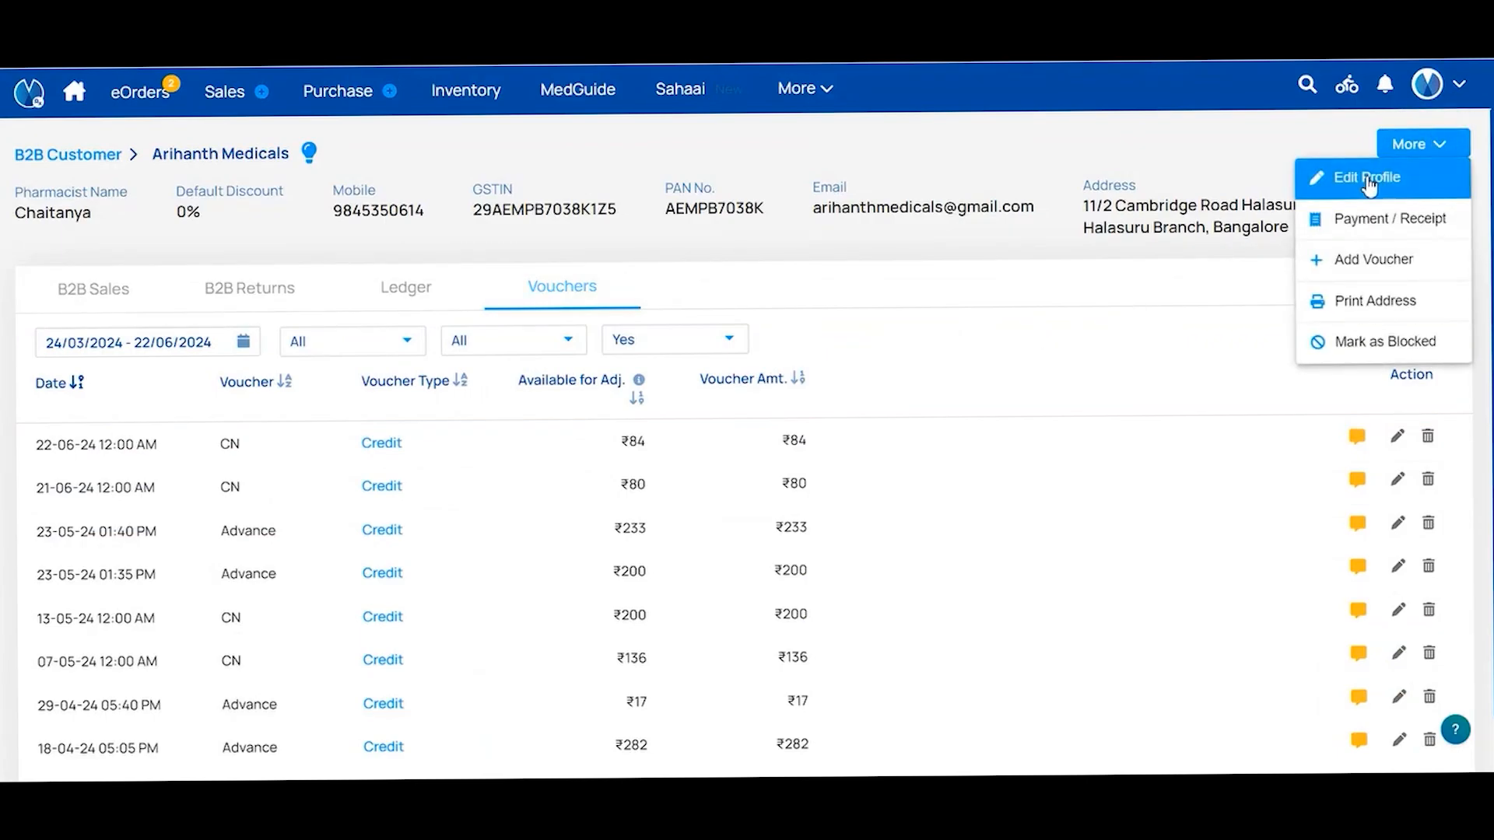
{"action": "left_click", "coordinate": [1367, 178]}
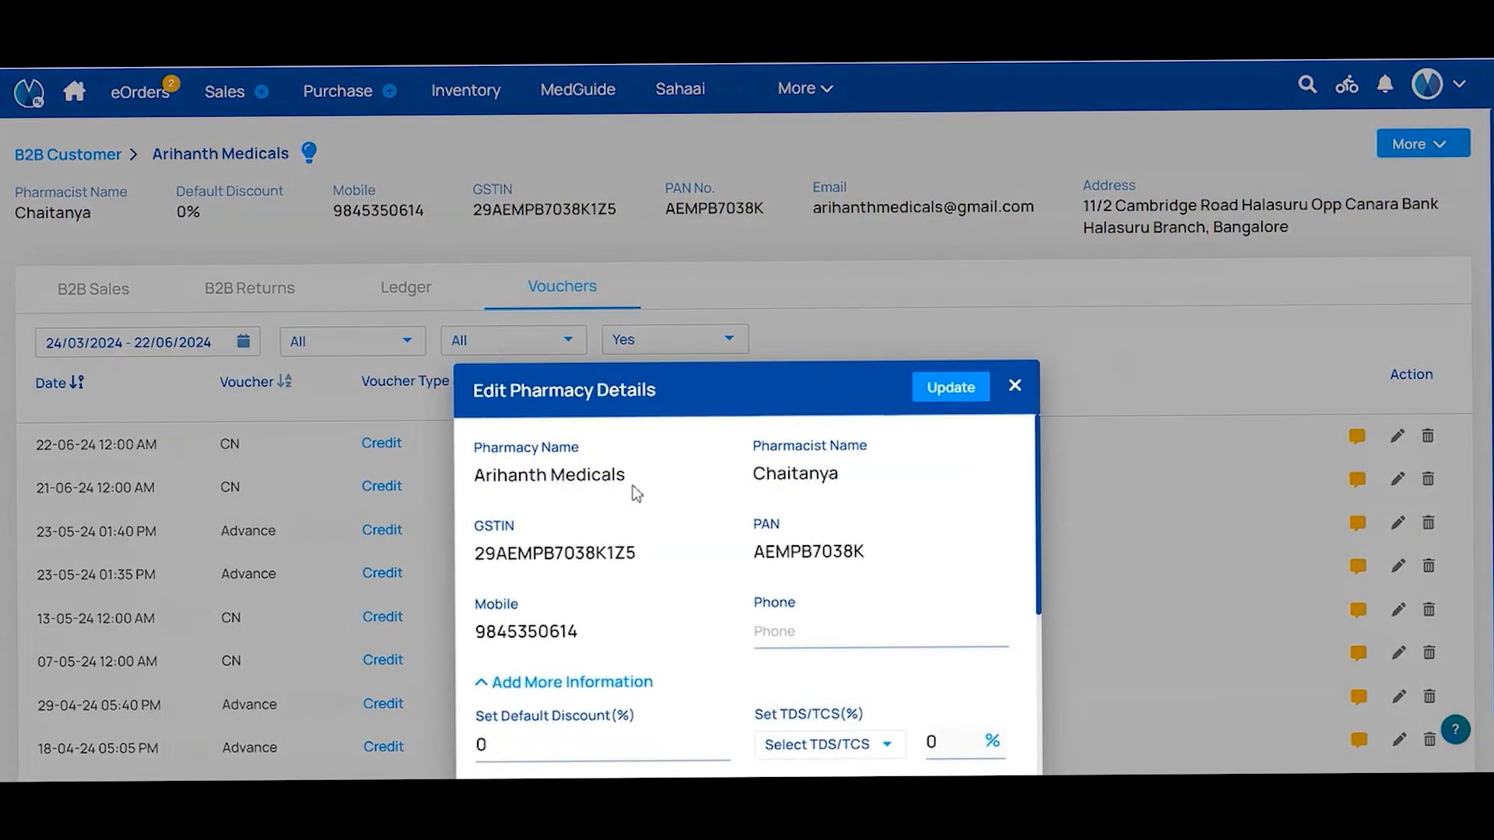
{"action": "scroll", "coordinate": [529, 712], "scroll_direction": "down", "scroll_amount": 2}
{"action": "scroll", "coordinate": [529, 712], "scroll_direction": "down", "scroll_amount": 3}
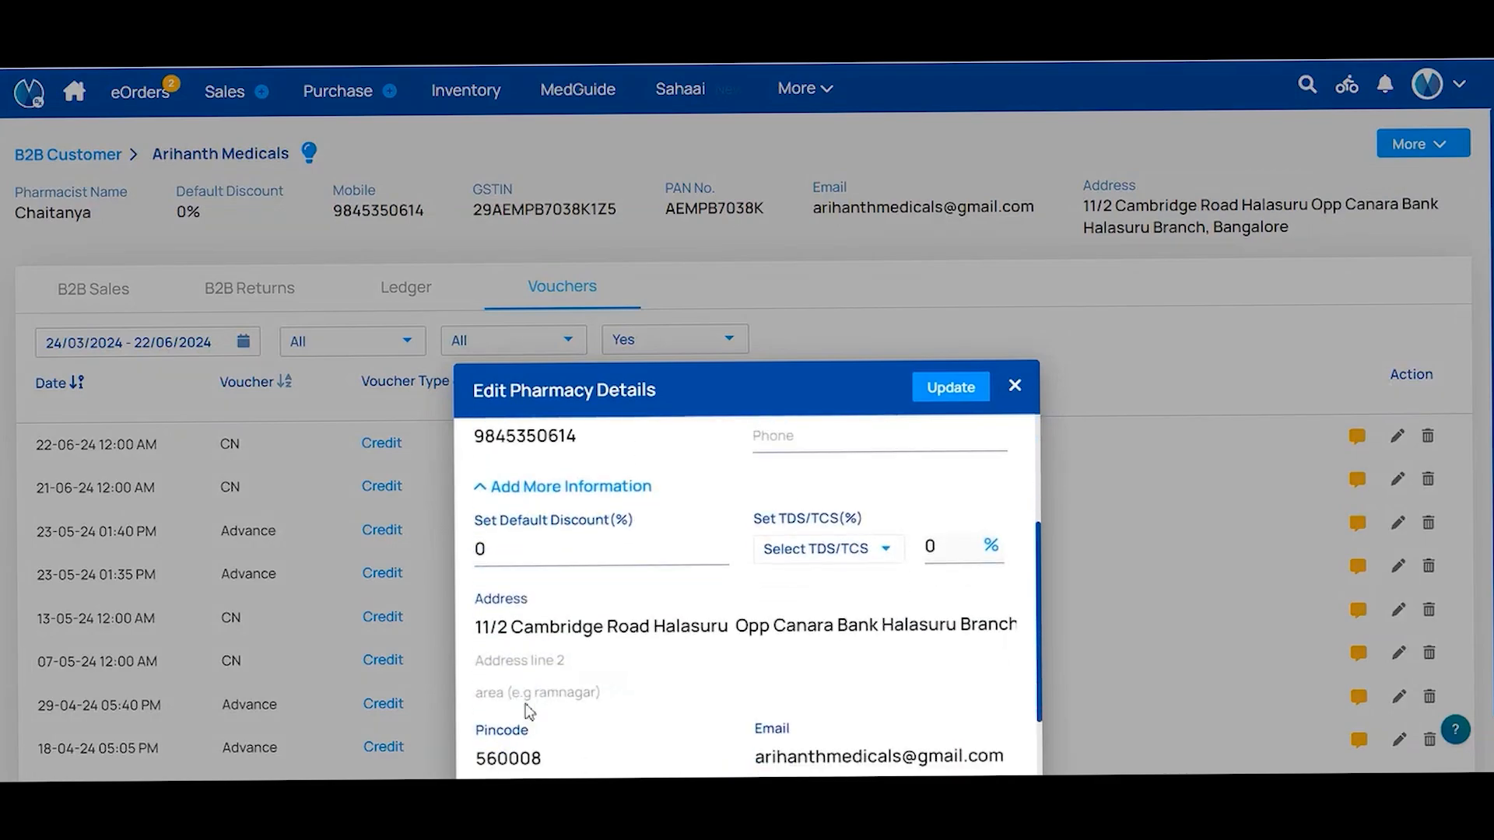
{"action": "scroll", "coordinate": [529, 711], "scroll_direction": "up", "scroll_amount": 5}
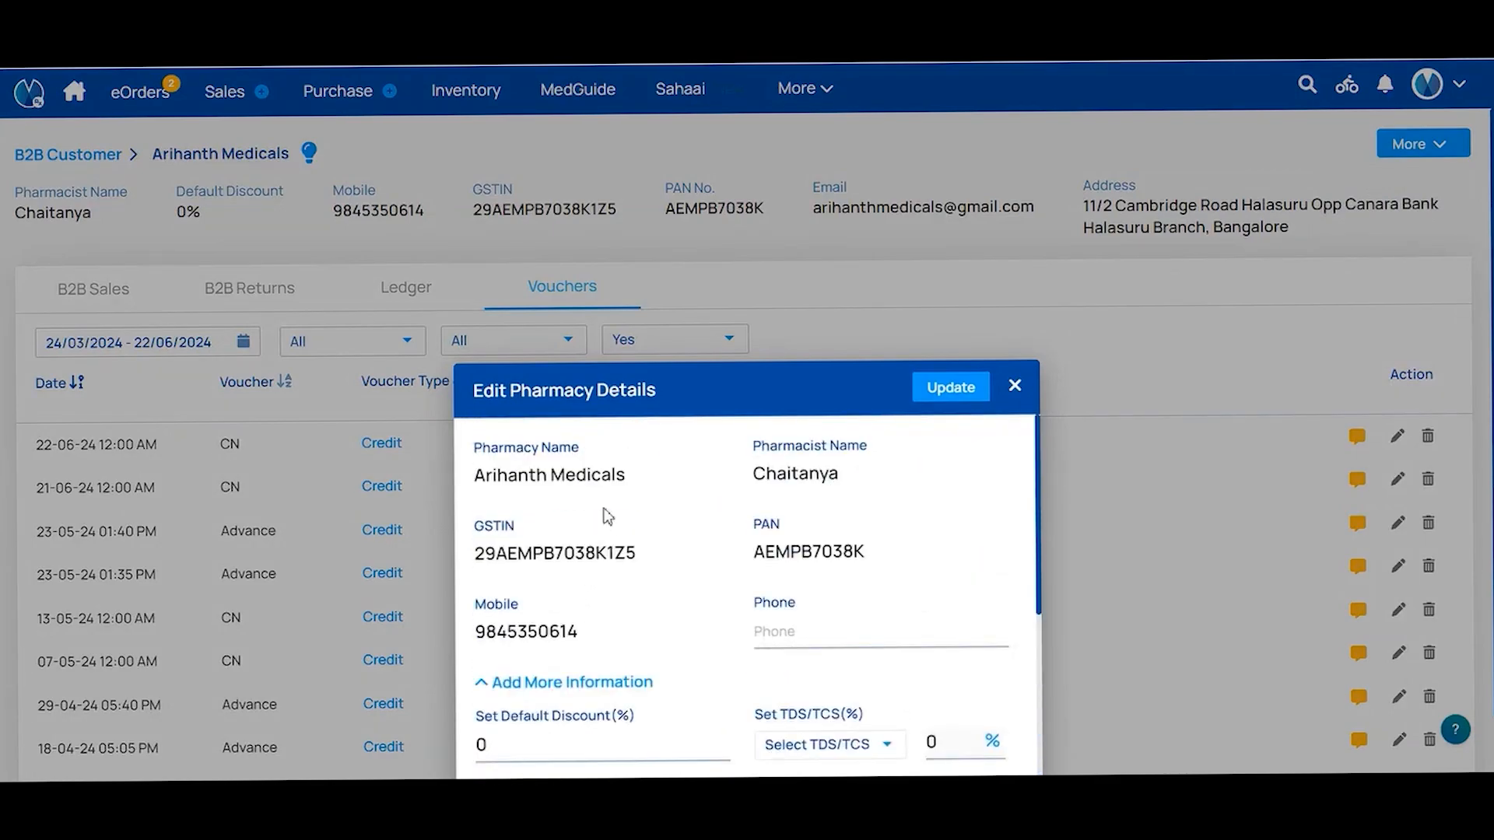
{"action": "left_click", "coordinate": [620, 478]}
{"action": "scroll", "coordinate": [941, 553], "scroll_direction": "down", "scroll_amount": 5}
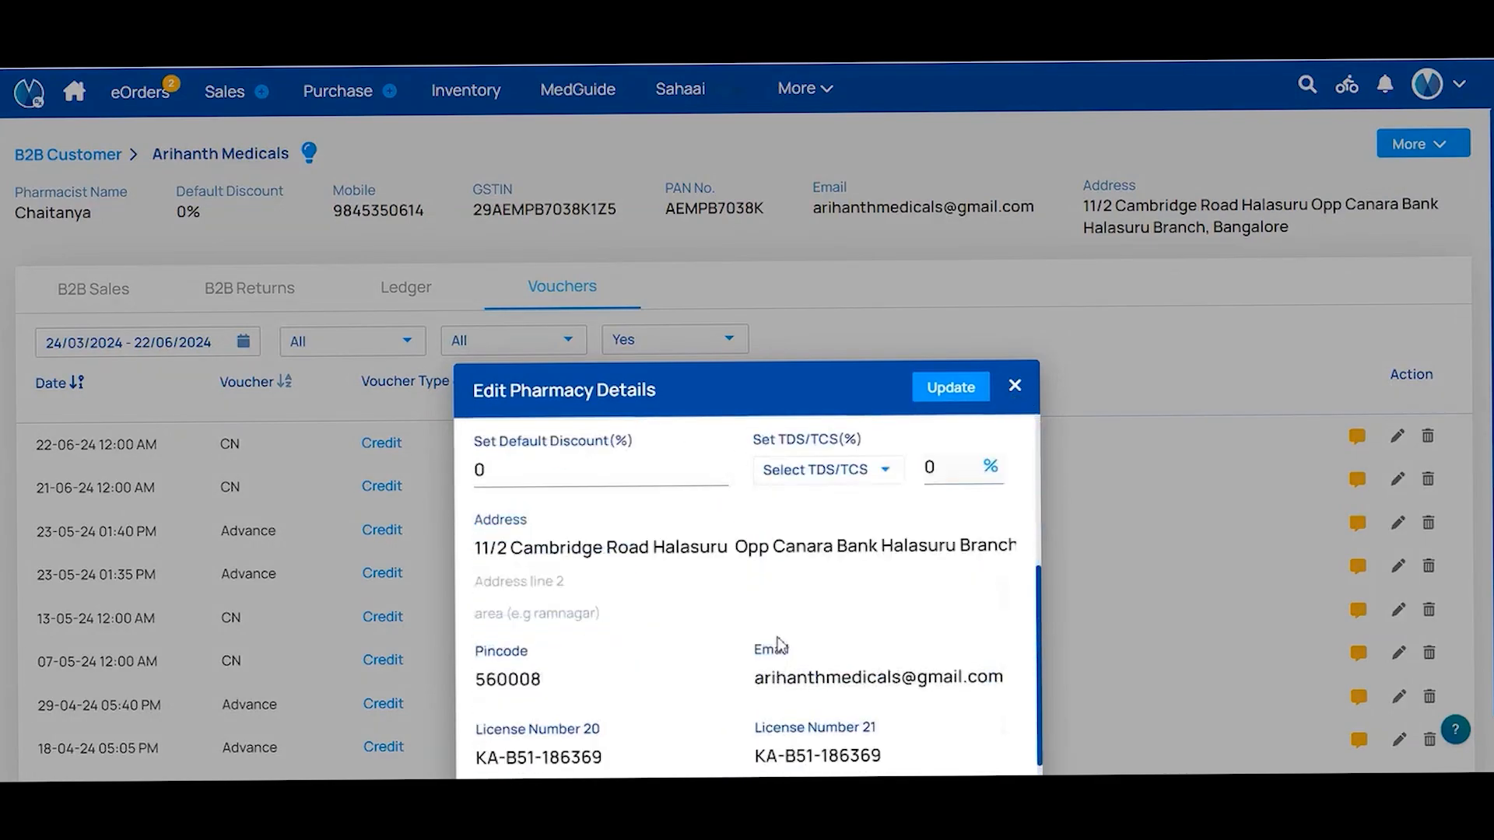
Open Payment / Receipt for Arihanth Medicals and tick only bills #1, #2 and #3
{"action": "left_click", "coordinate": [1014, 385]}
{"action": "left_click", "coordinate": [1438, 144]}
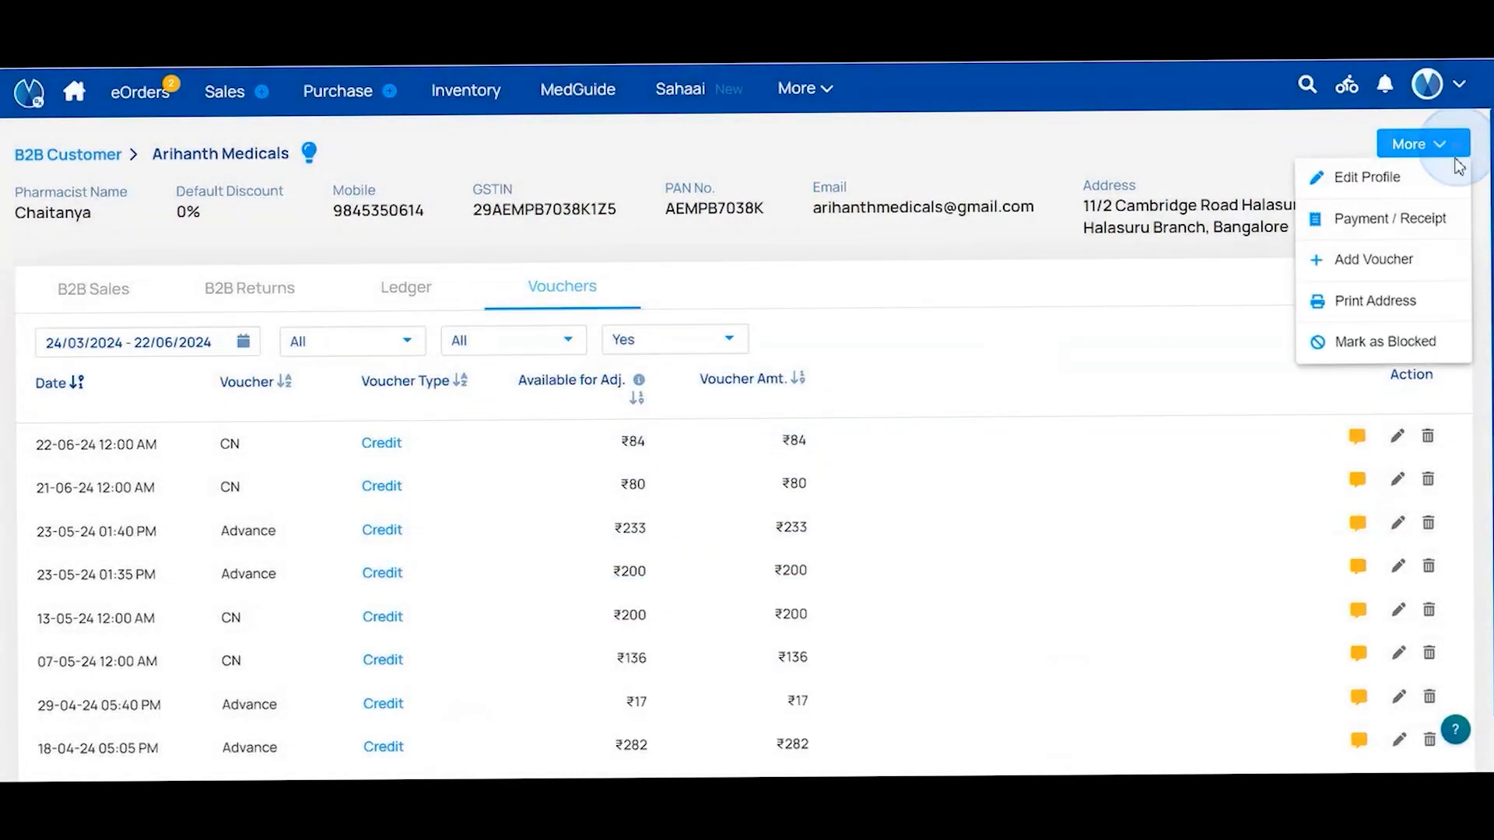
{"action": "left_click", "coordinate": [1367, 224]}
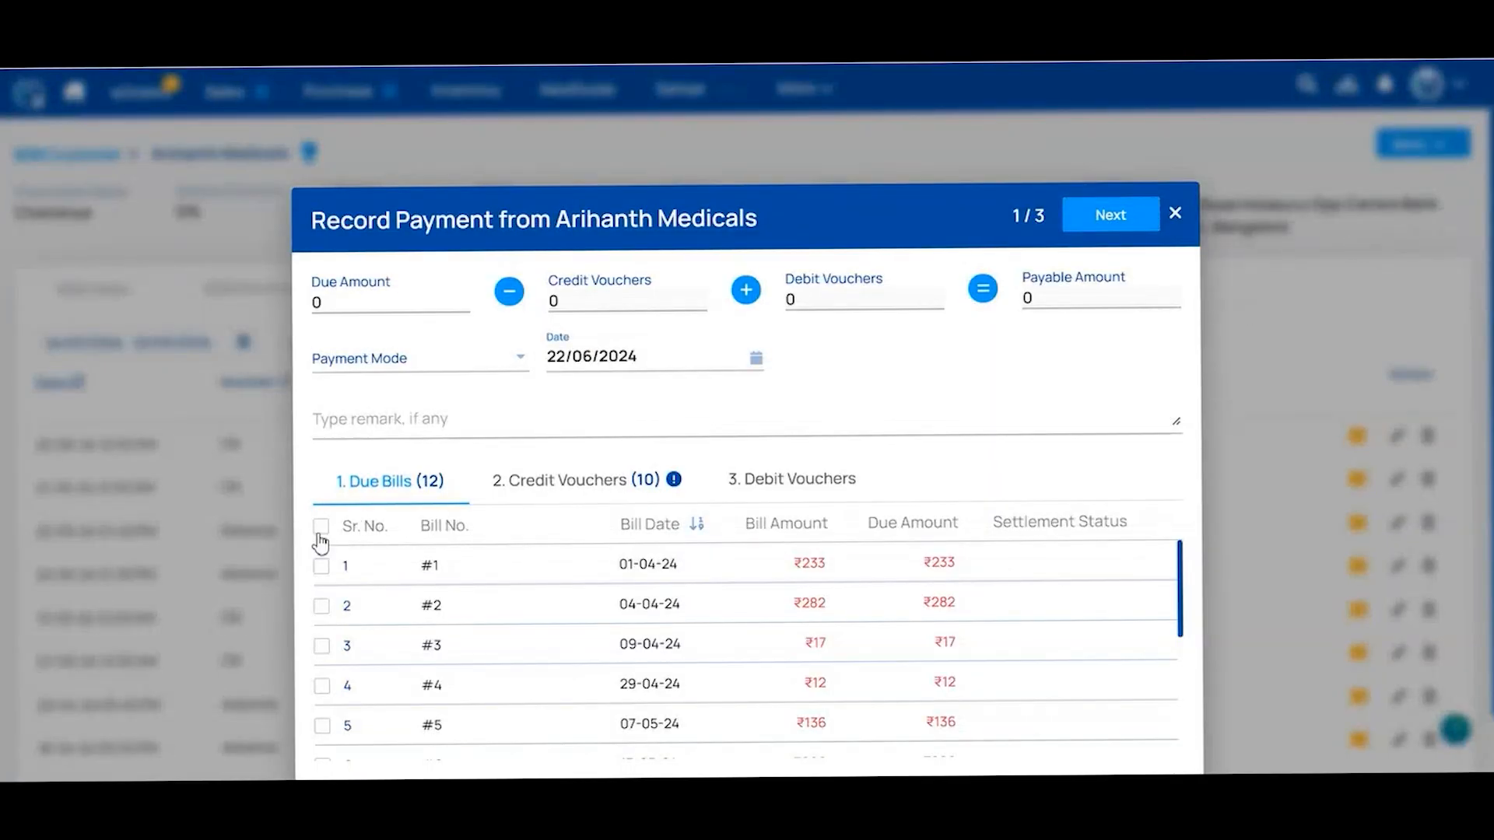
{"action": "left_click", "coordinate": [321, 529]}
{"action": "scroll", "coordinate": [375, 645], "scroll_direction": "down", "scroll_amount": 5}
{"action": "scroll", "coordinate": [376, 645], "scroll_direction": "up", "scroll_amount": 5}
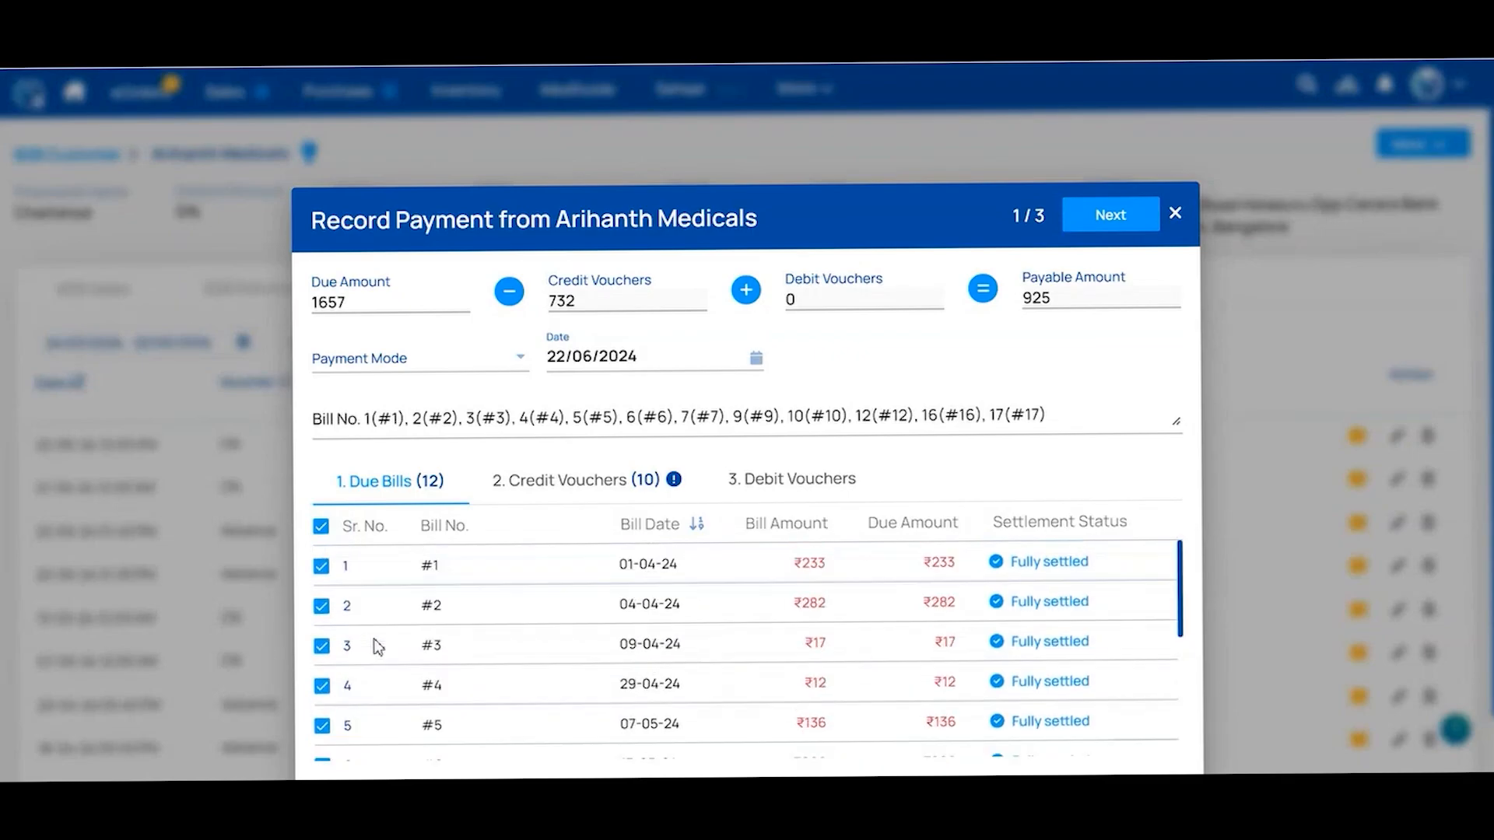
{"action": "left_click", "coordinate": [321, 526]}
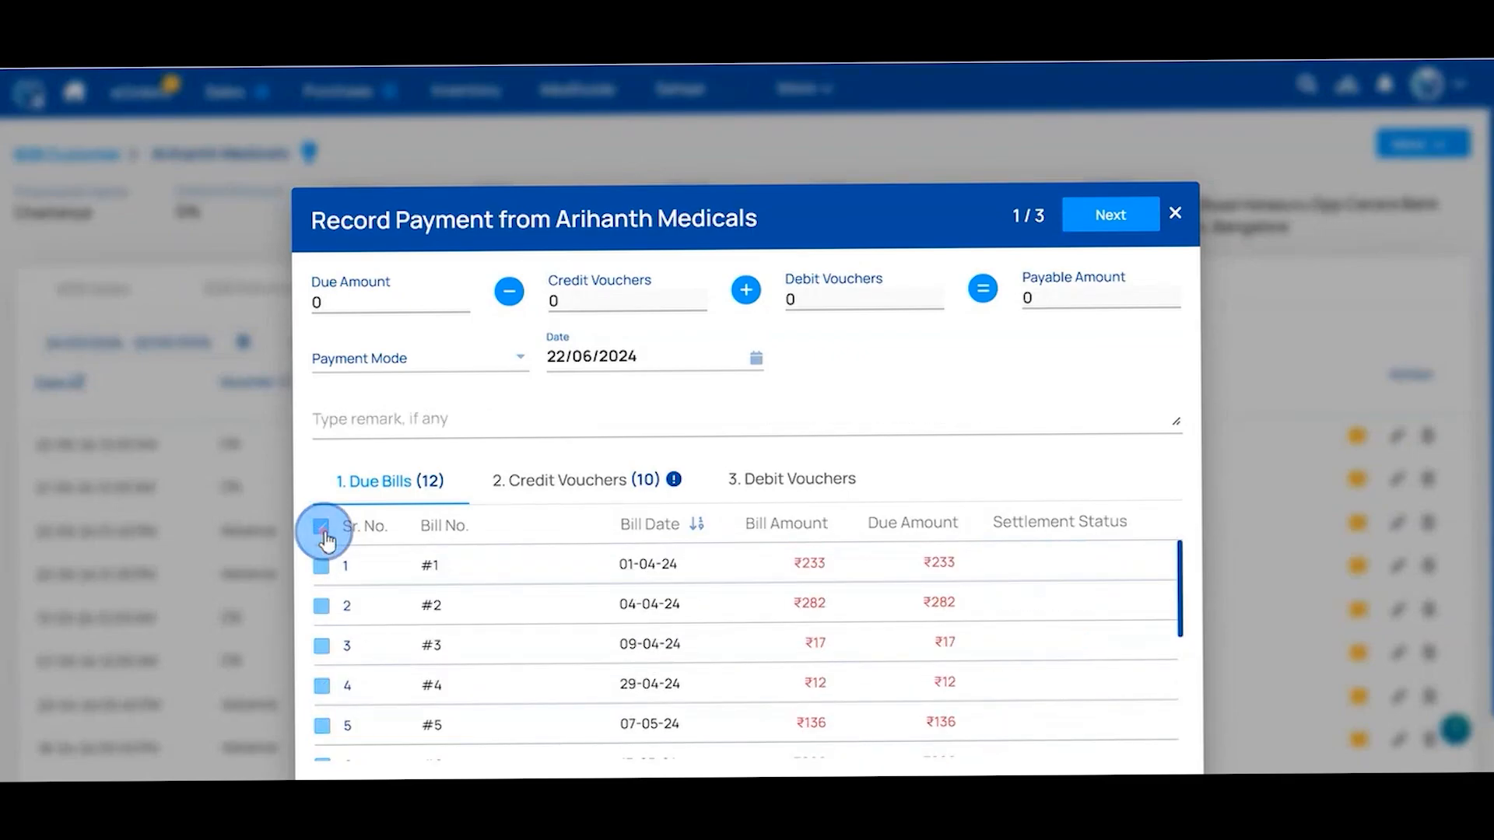
{"action": "left_click", "coordinate": [321, 566]}
{"action": "left_click", "coordinate": [322, 607]}
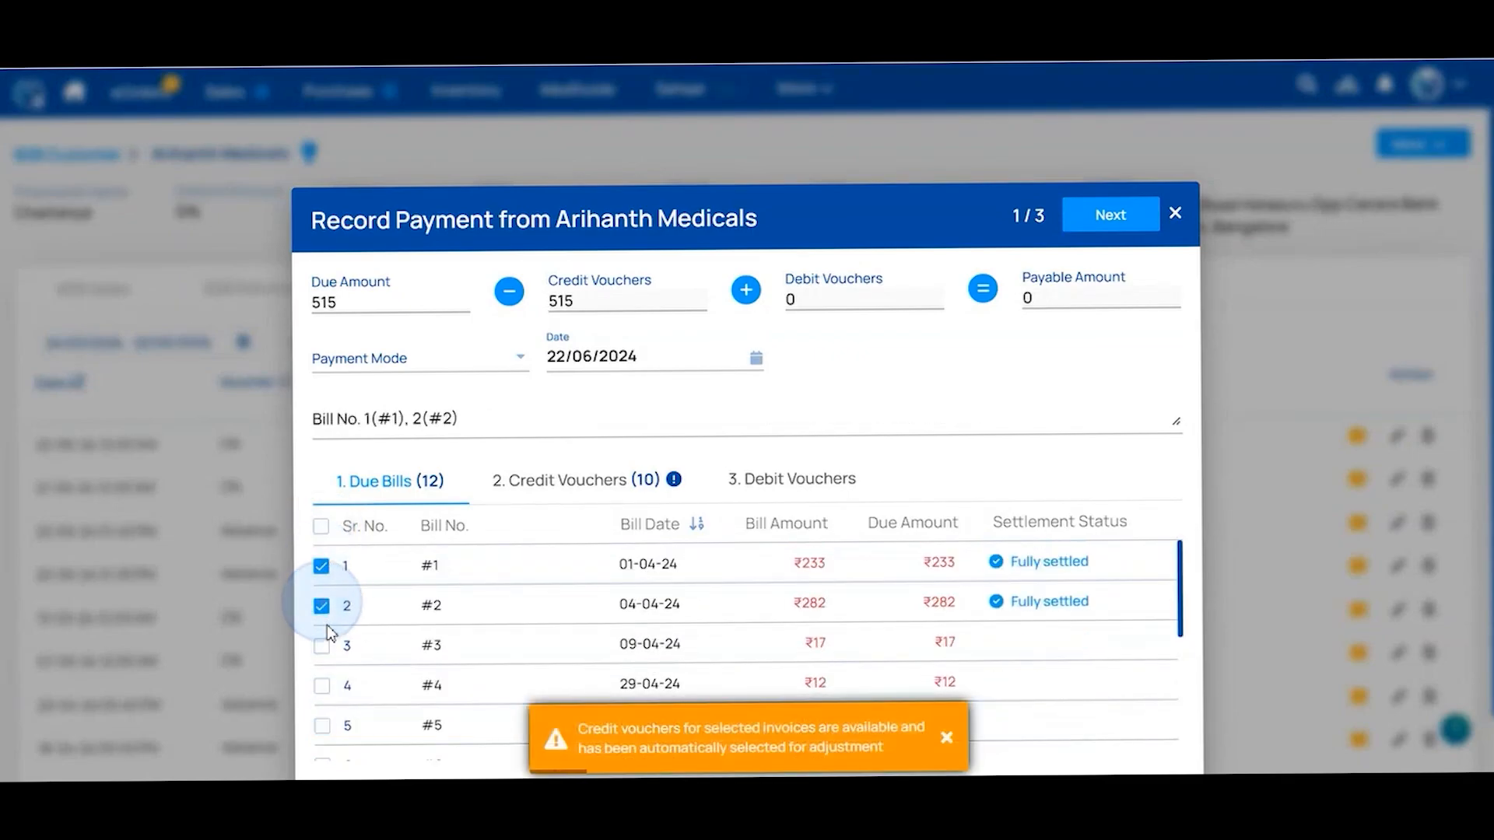
{"action": "left_click", "coordinate": [322, 646]}
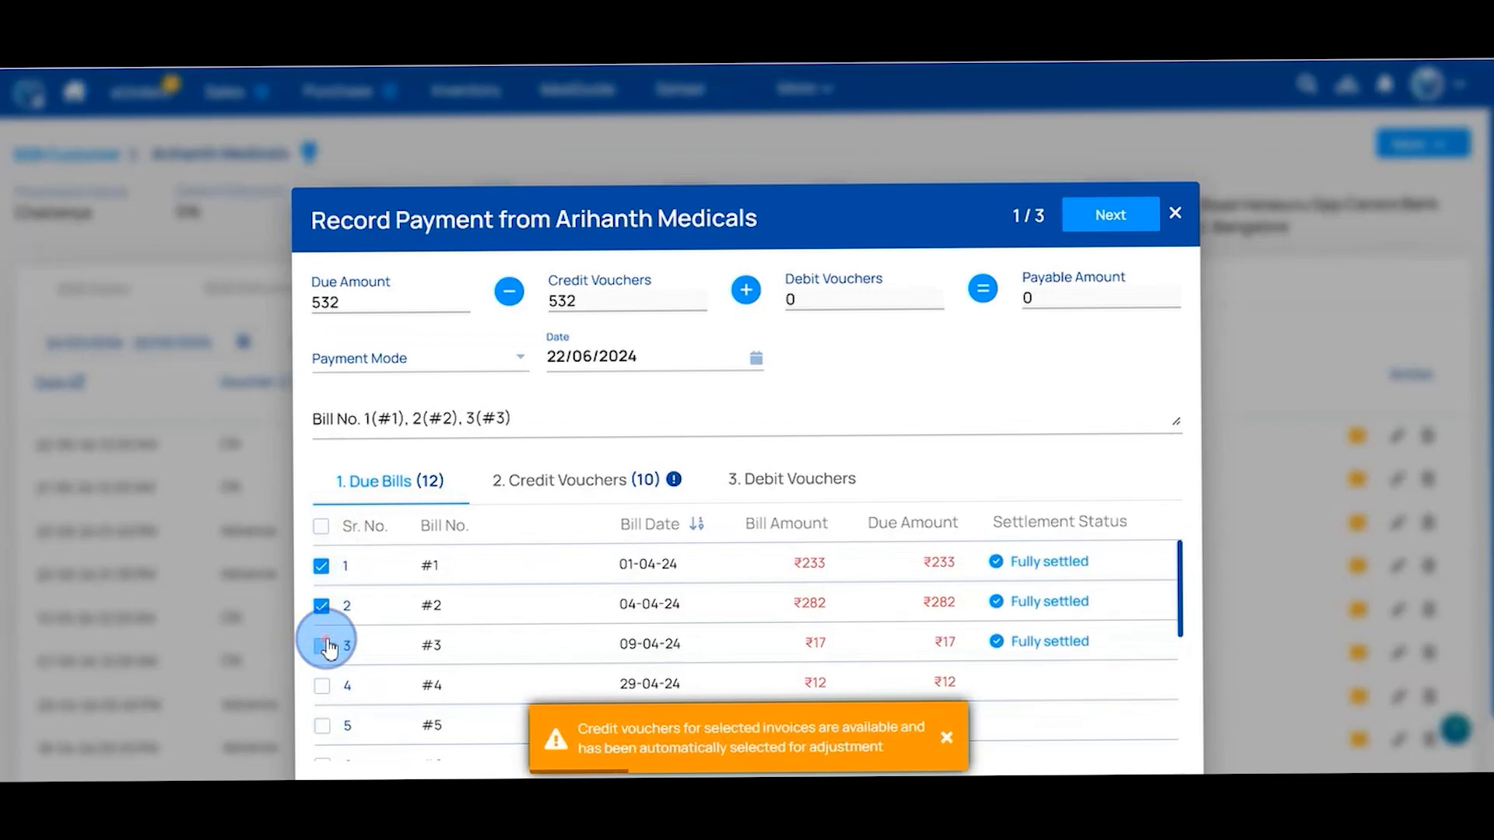
Apply the credit vouchers, set Payment Mode to Cash and record the ₹532 payment
{"action": "left_click", "coordinate": [588, 478]}
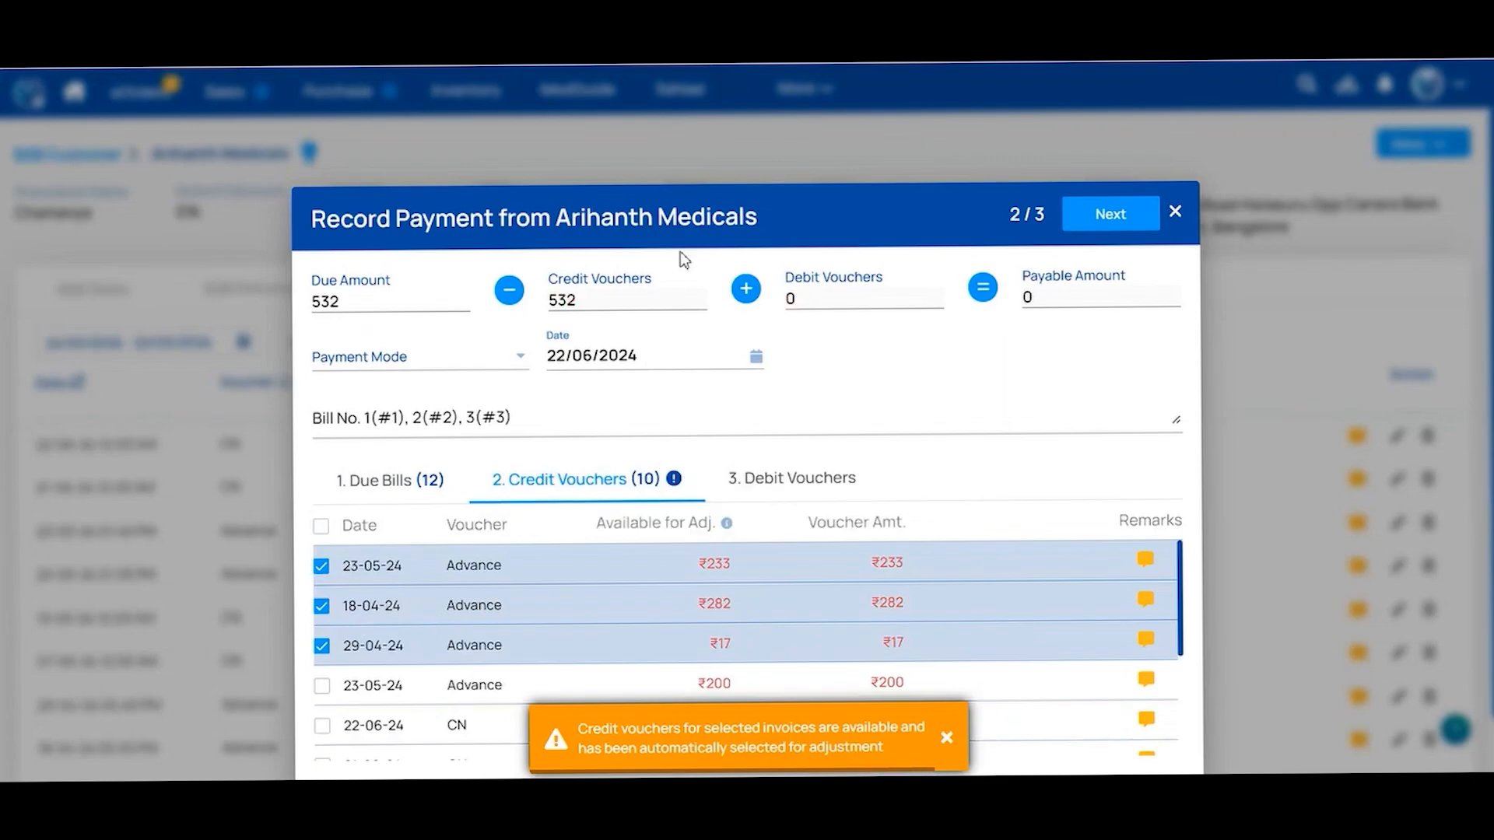
{"action": "left_click", "coordinate": [1099, 233]}
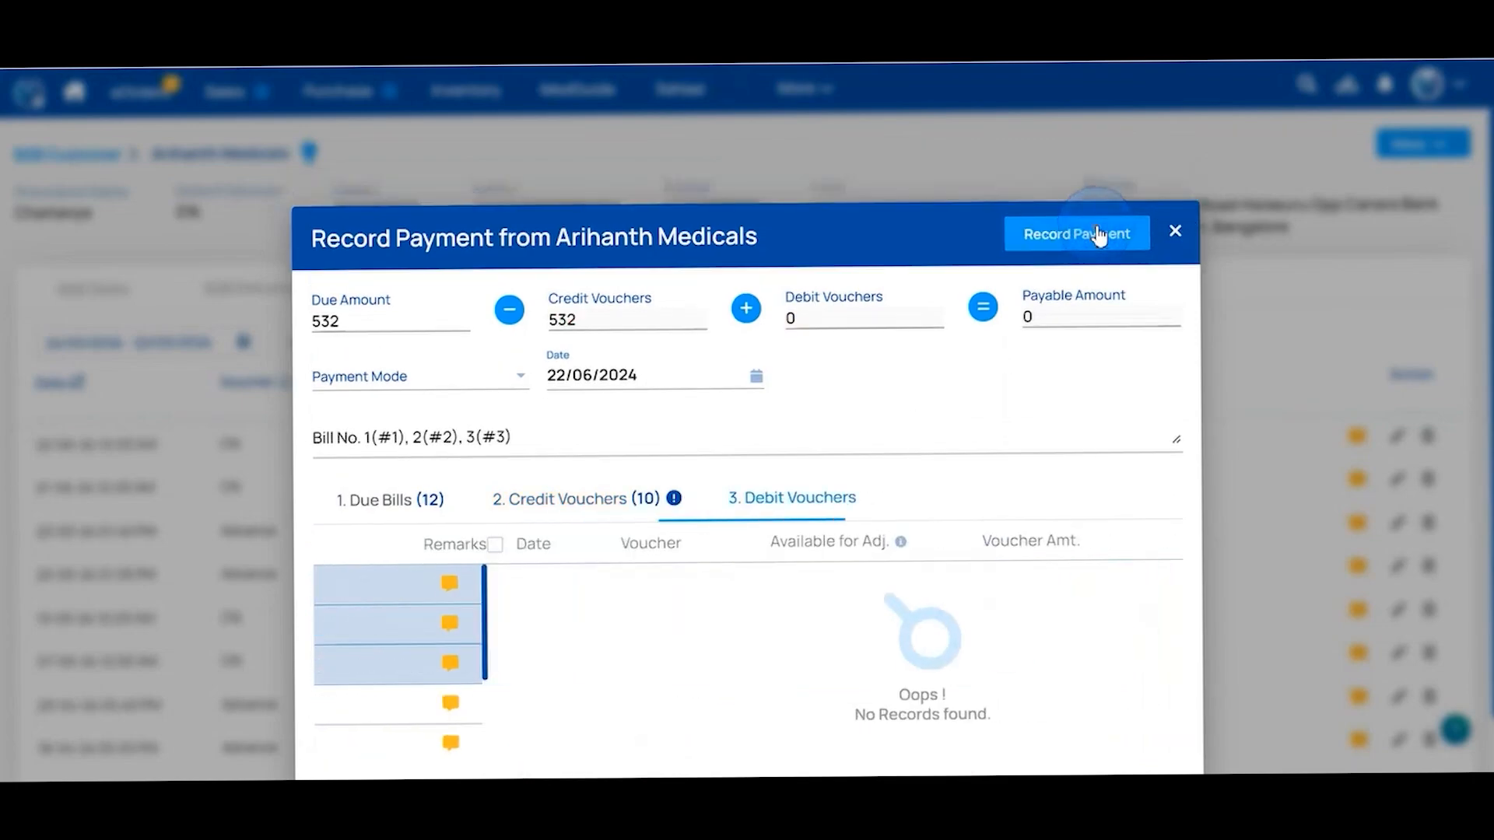
{"action": "left_click", "coordinate": [1098, 233]}
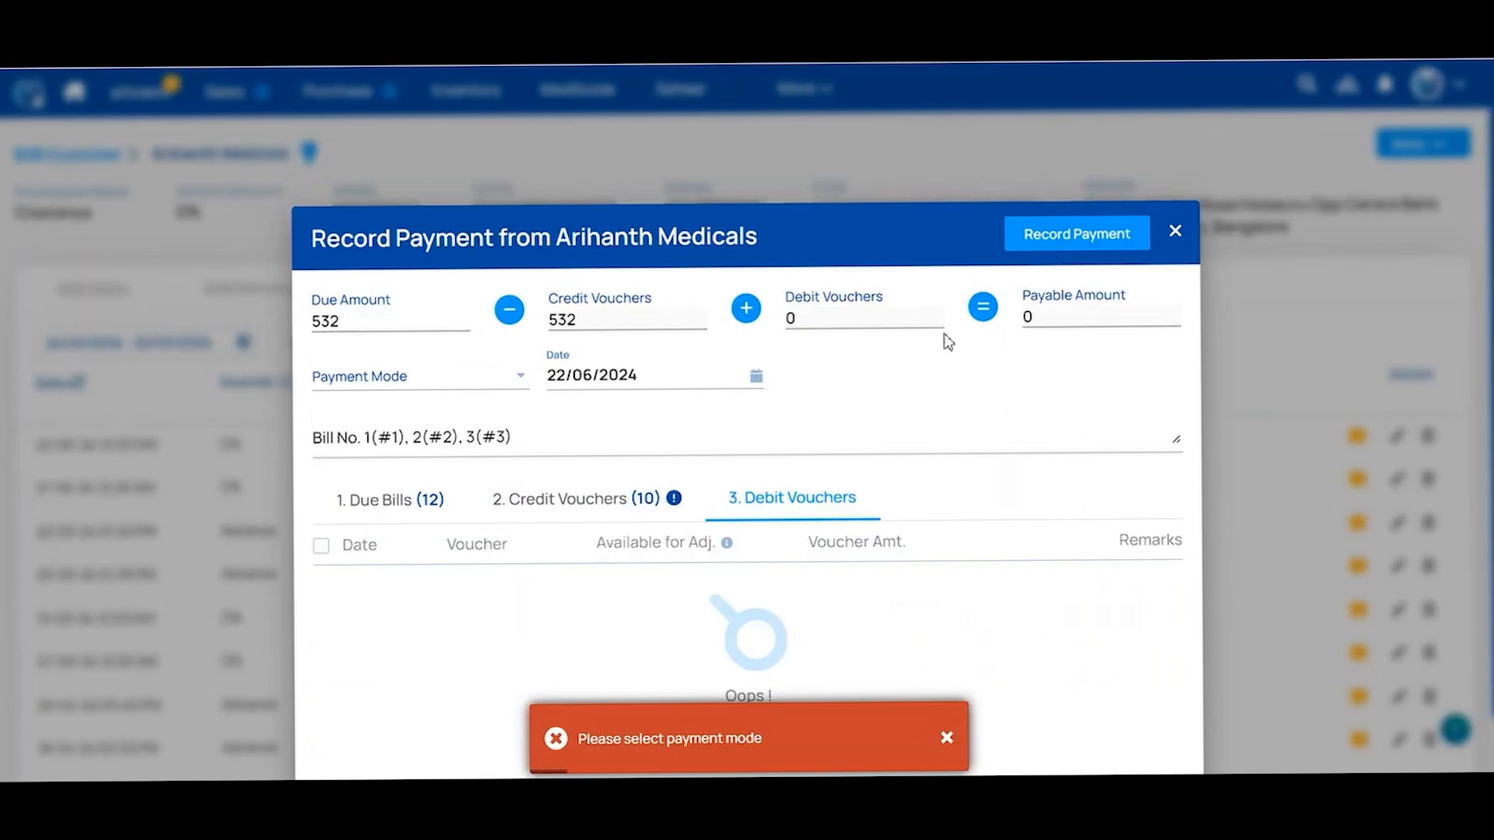
{"action": "left_click", "coordinate": [480, 379]}
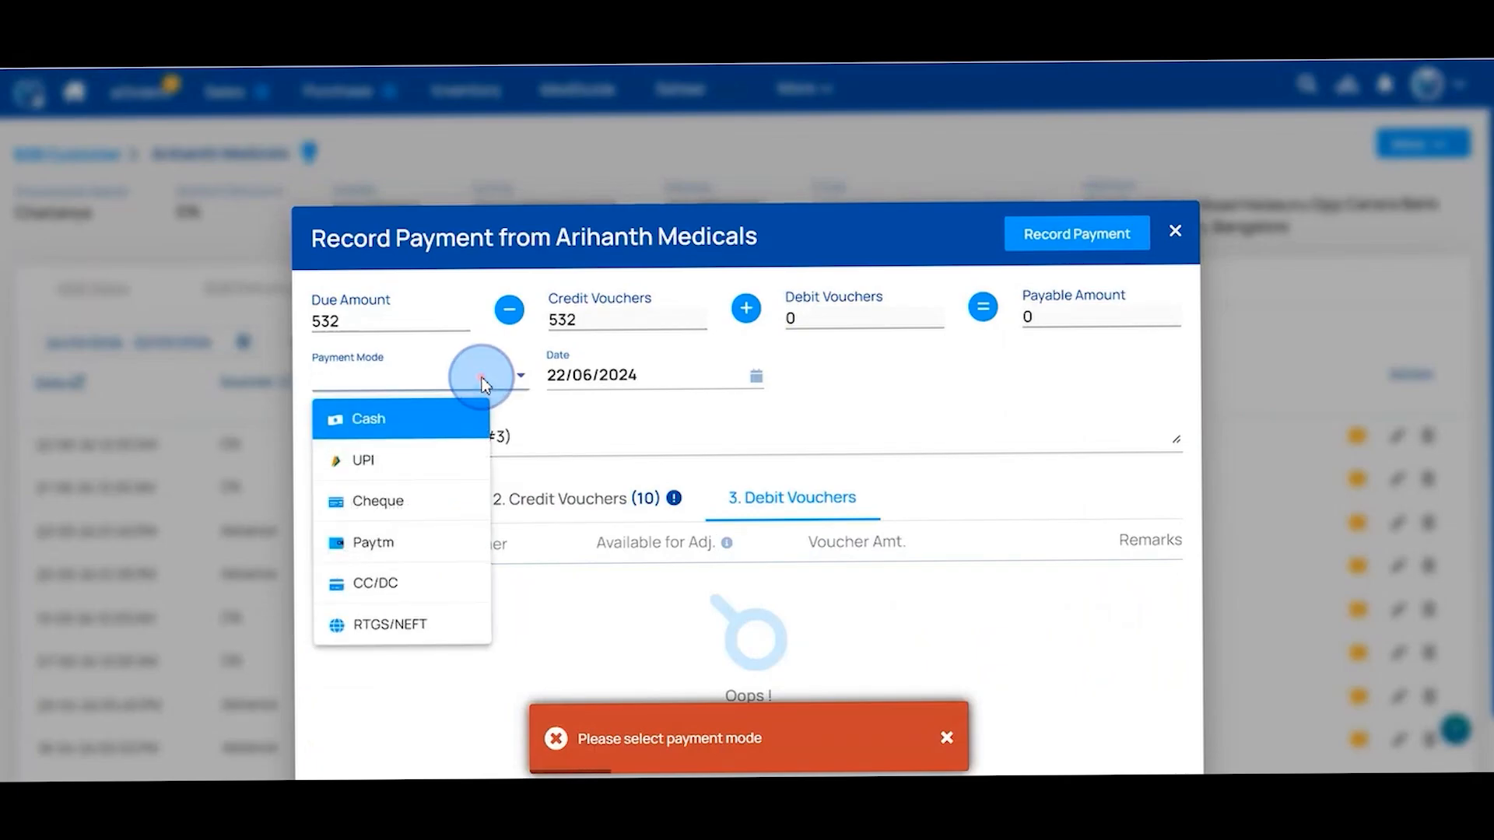
{"action": "left_click", "coordinate": [377, 426]}
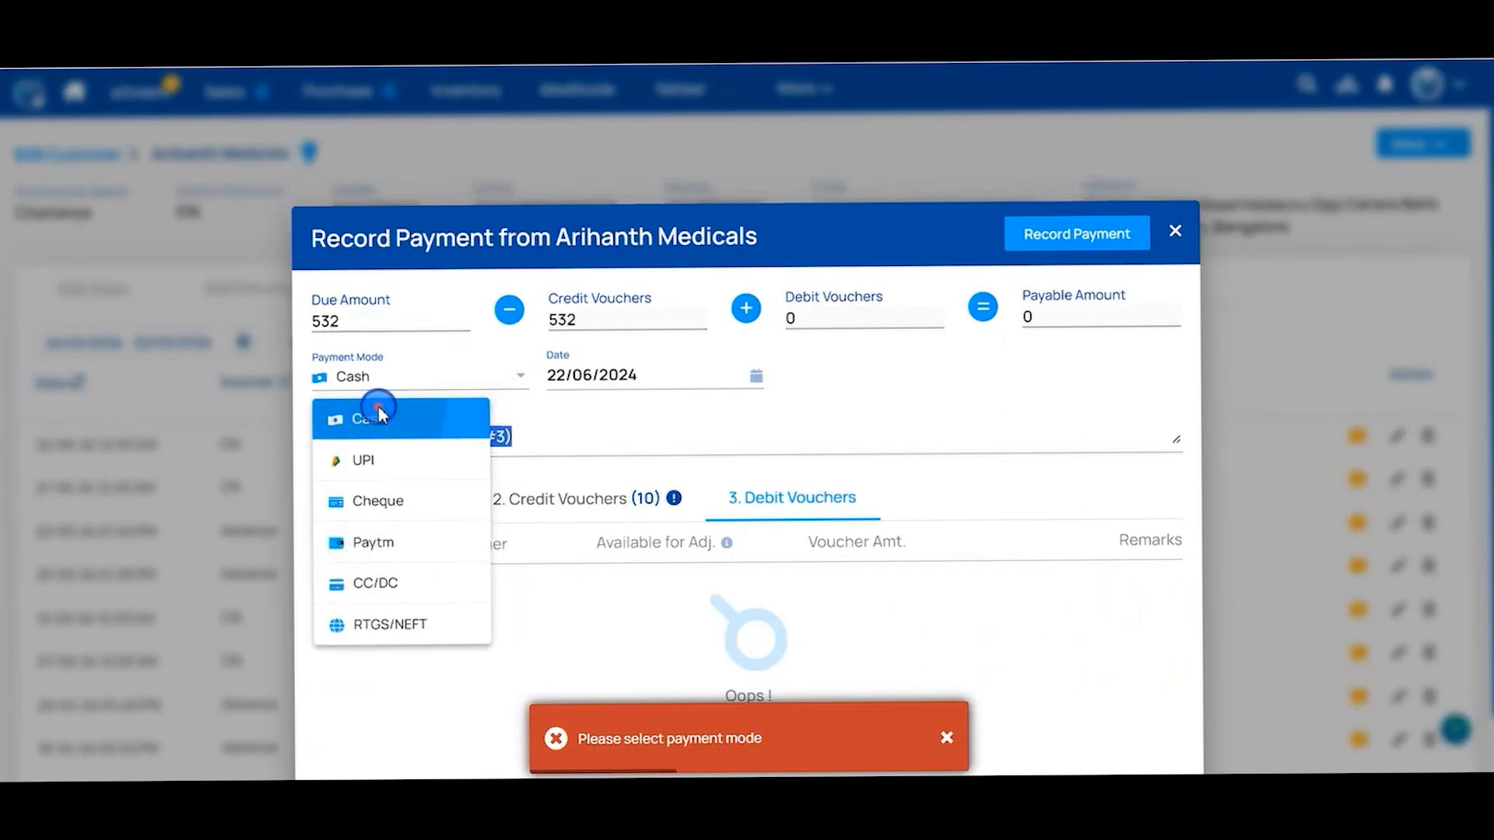
{"action": "left_click", "coordinate": [1087, 241]}
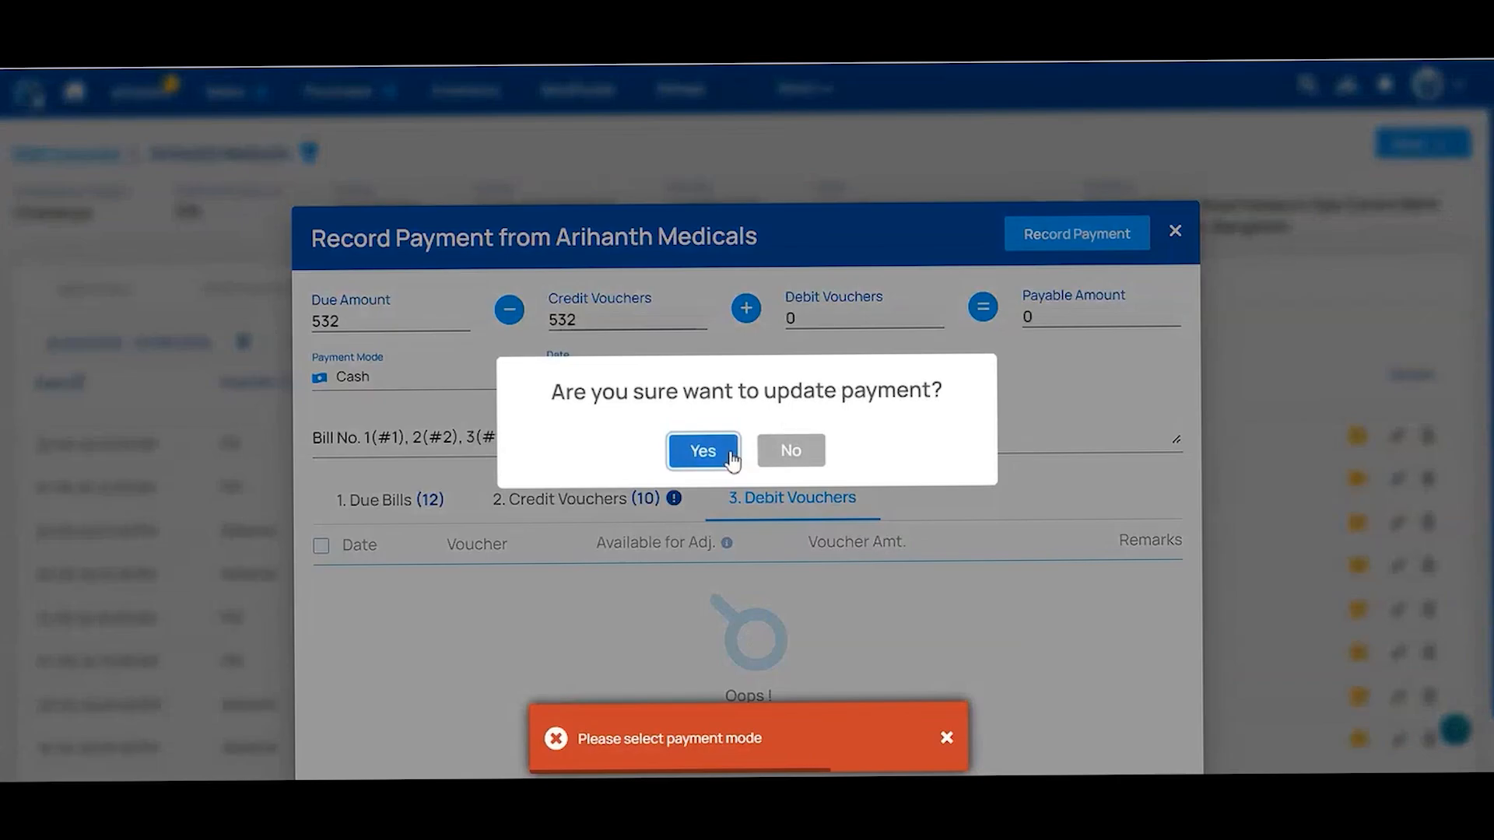
{"action": "left_click", "coordinate": [727, 451]}
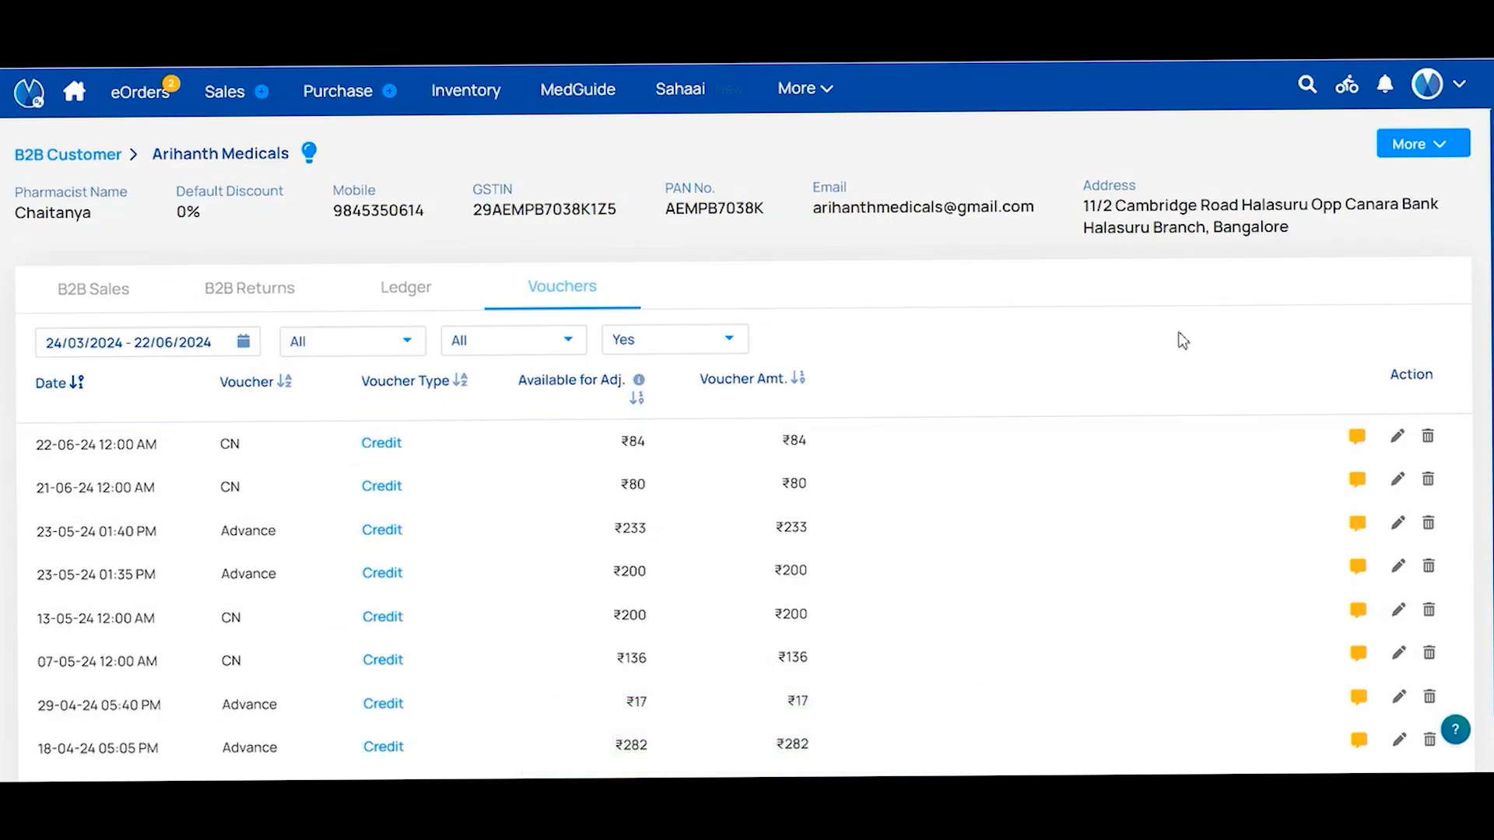
Dismiss the customer actions list and open the main navigation's More menu
{"action": "left_click", "coordinate": [1421, 152]}
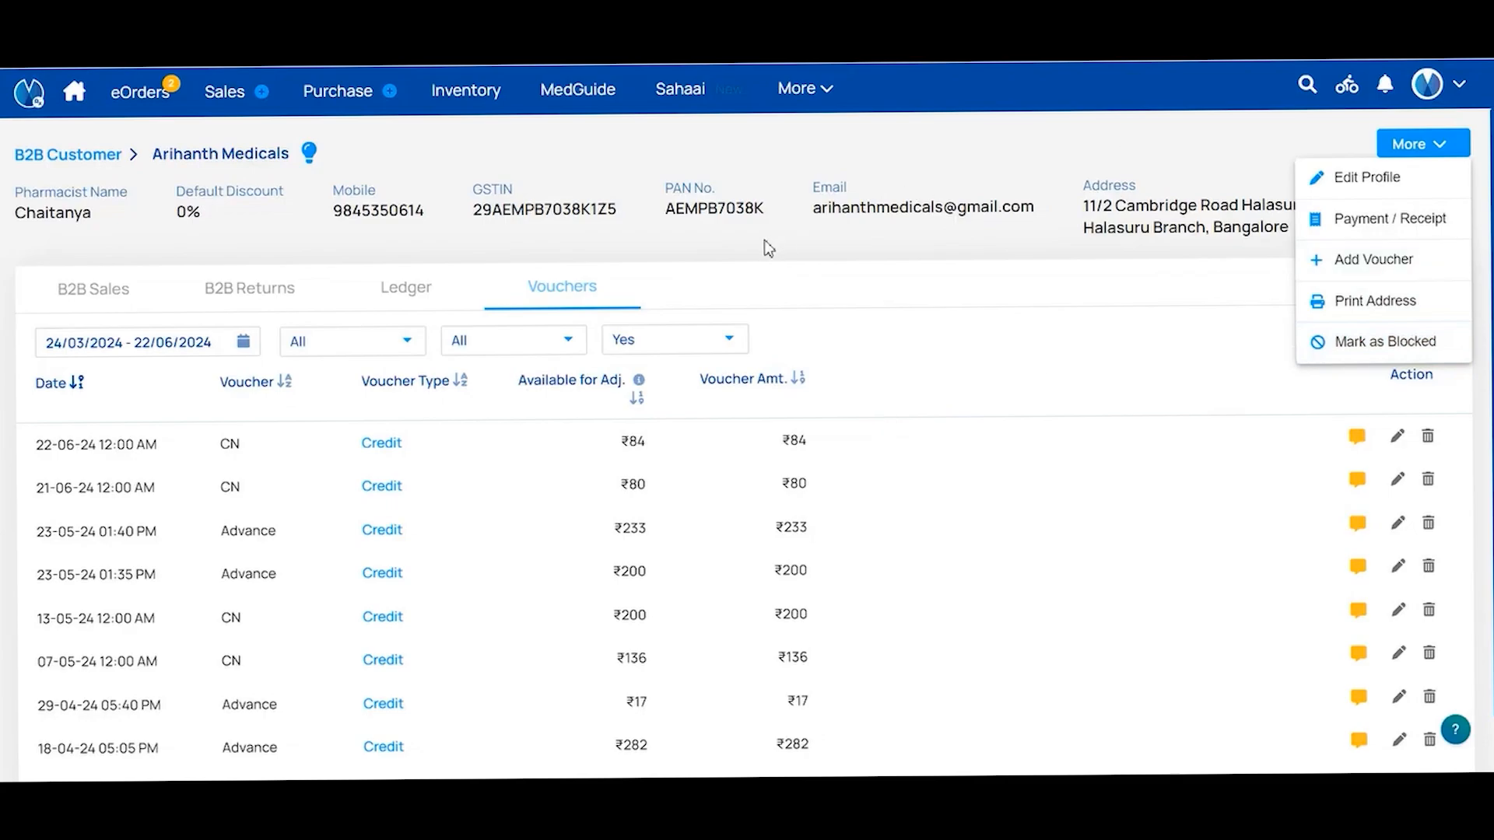
{"action": "left_click", "coordinate": [107, 155]}
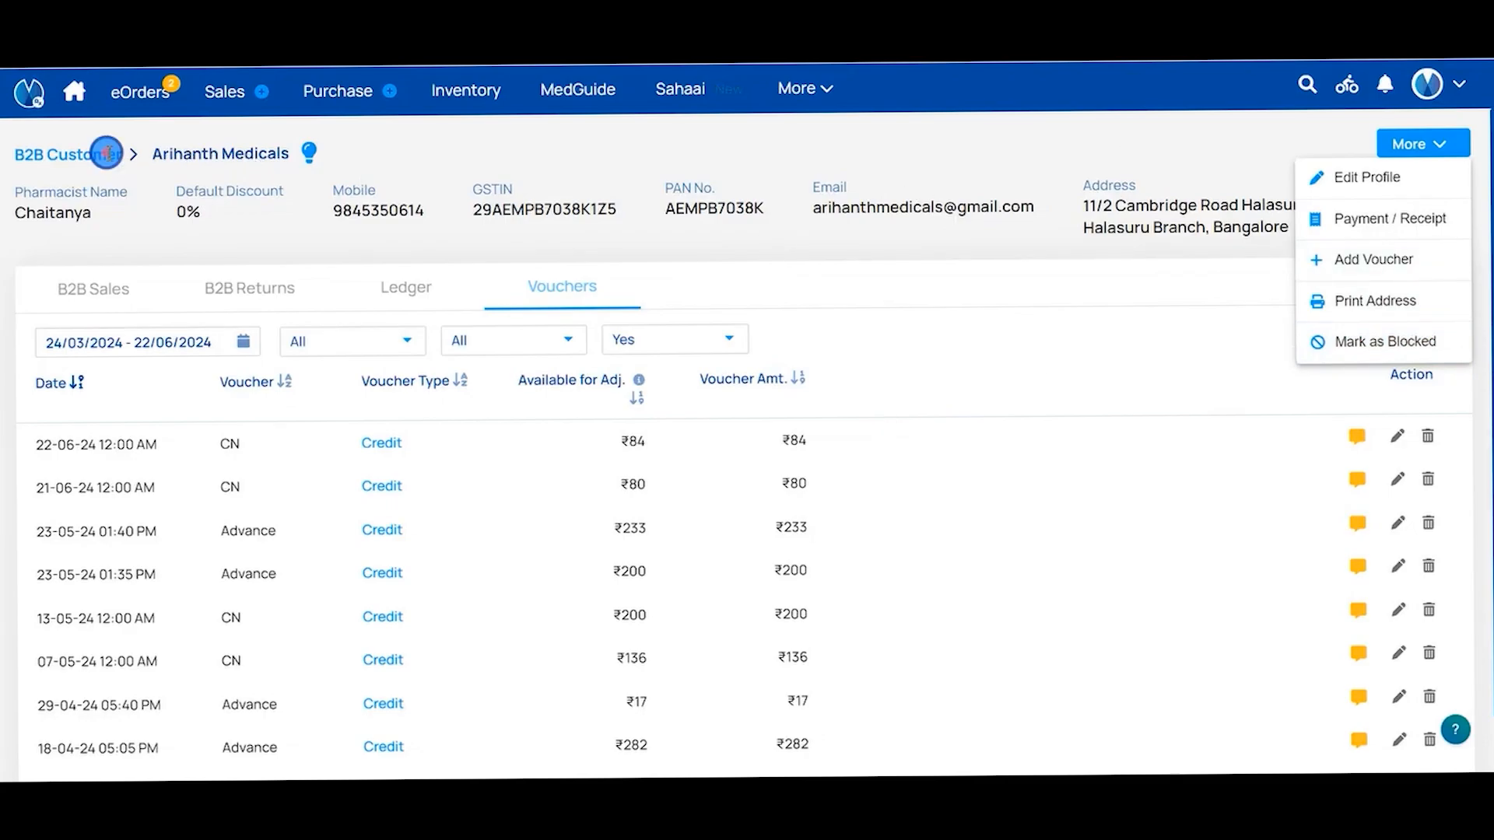
{"action": "left_click", "coordinate": [825, 95]}
{"action": "mouse_move", "coordinate": [825, 129]}
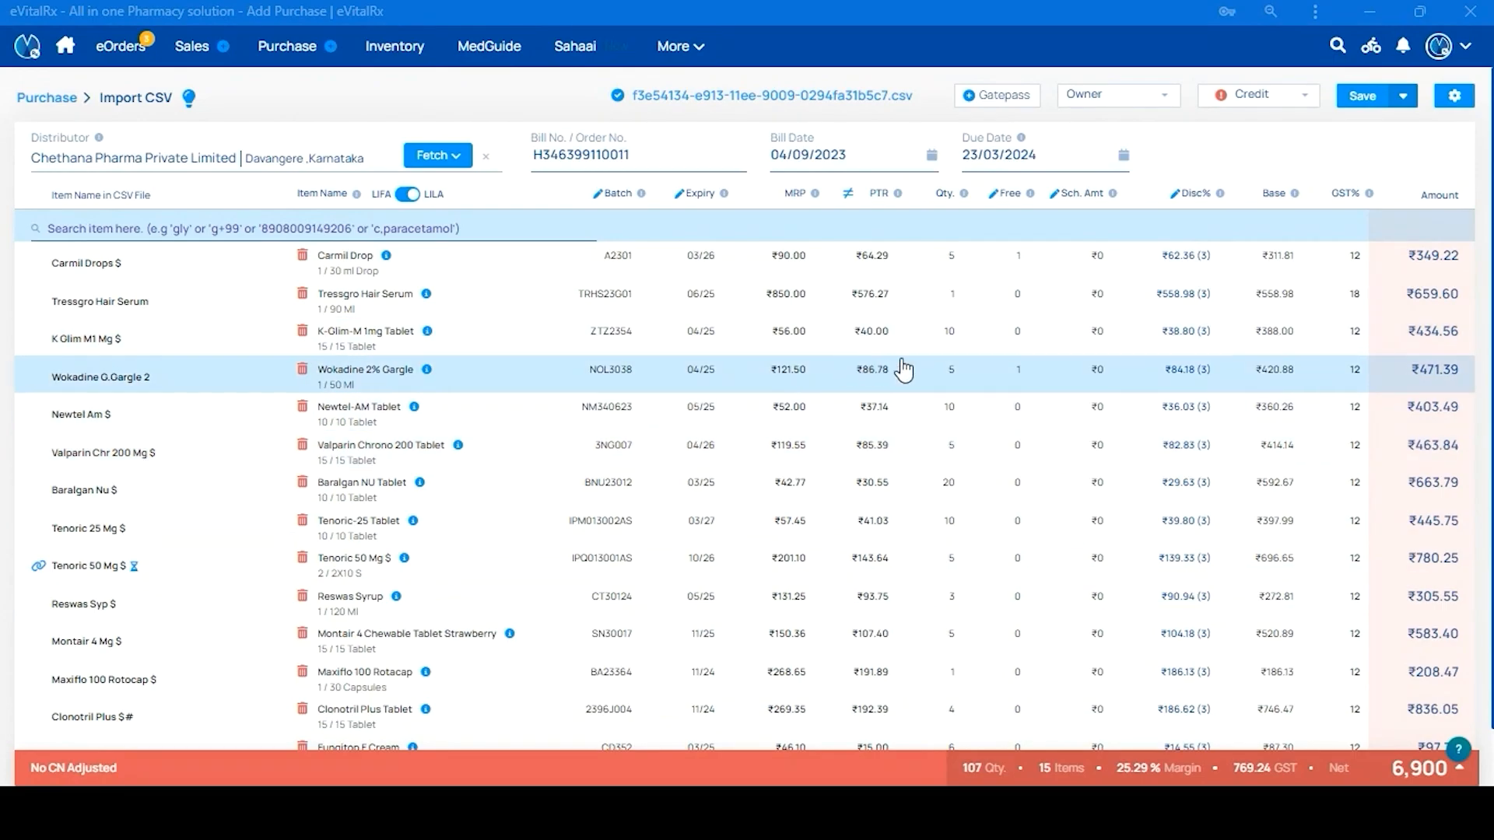
Save the imported bill via Set Location & Default Discount, dismissing the rating prompt
{"action": "left_click", "coordinate": [1405, 99]}
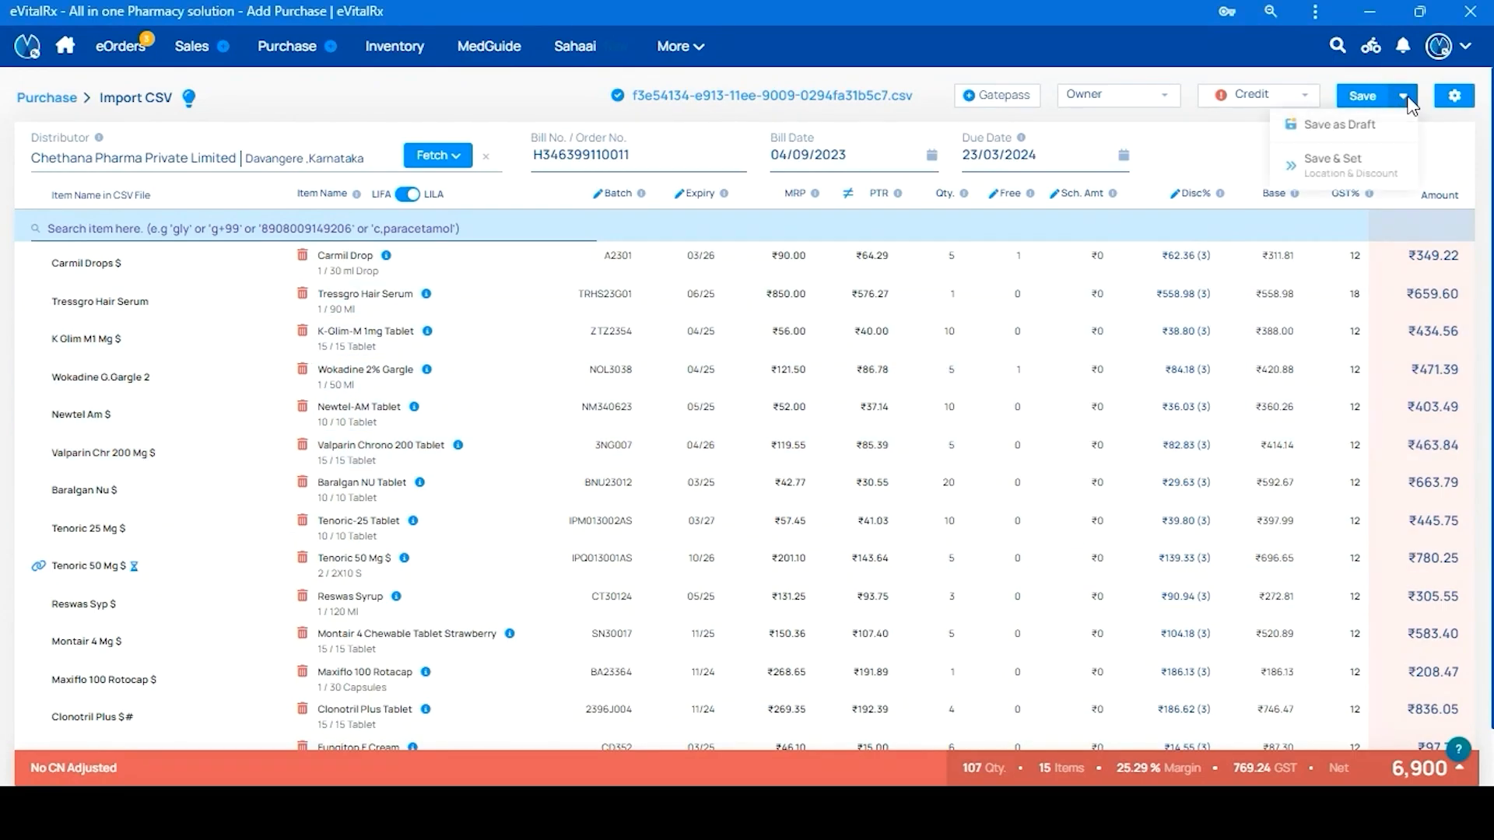
{"action": "left_click", "coordinate": [1371, 184]}
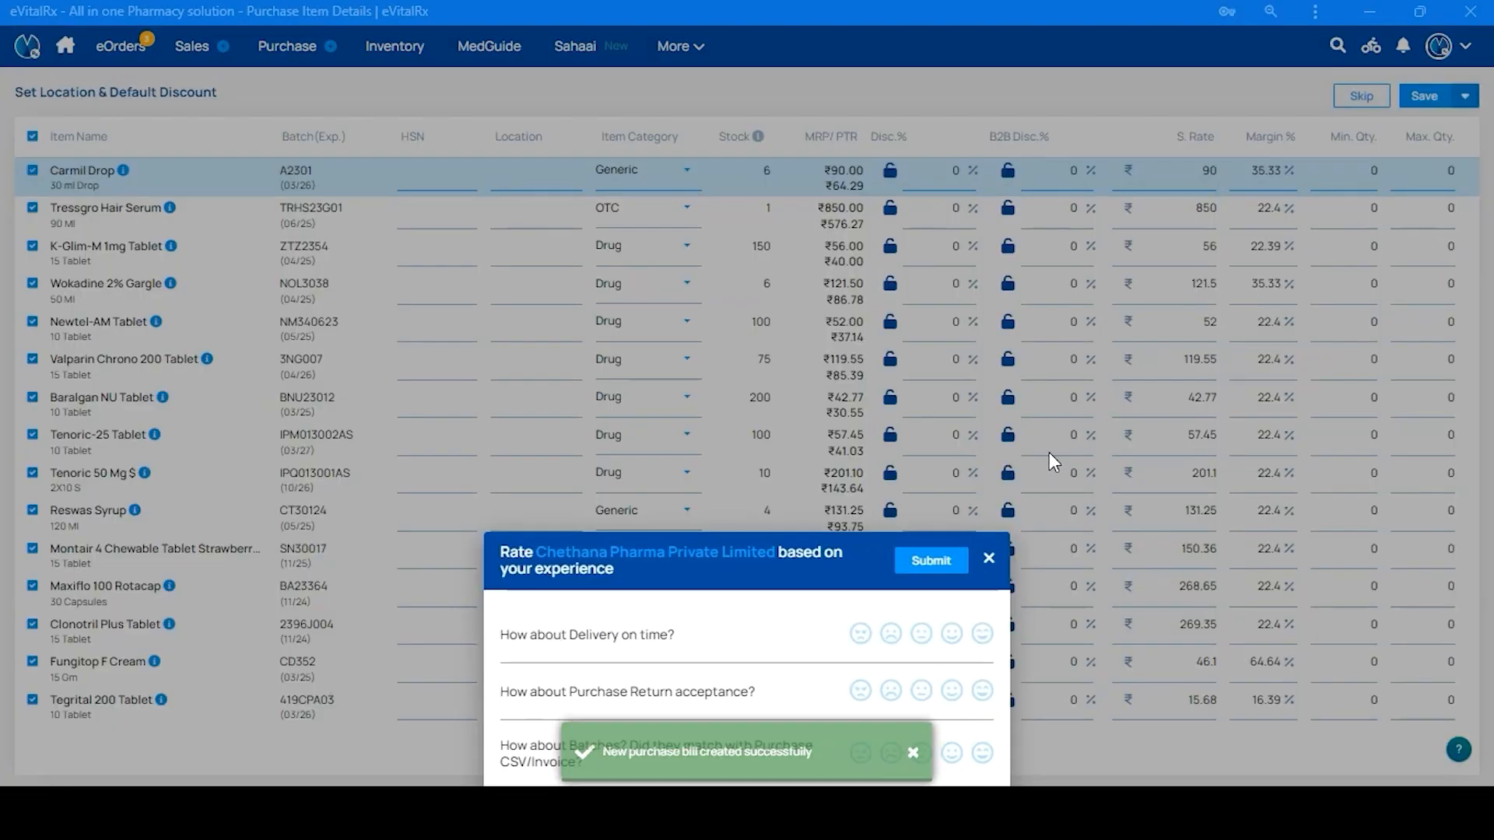
{"action": "left_click", "coordinate": [989, 557]}
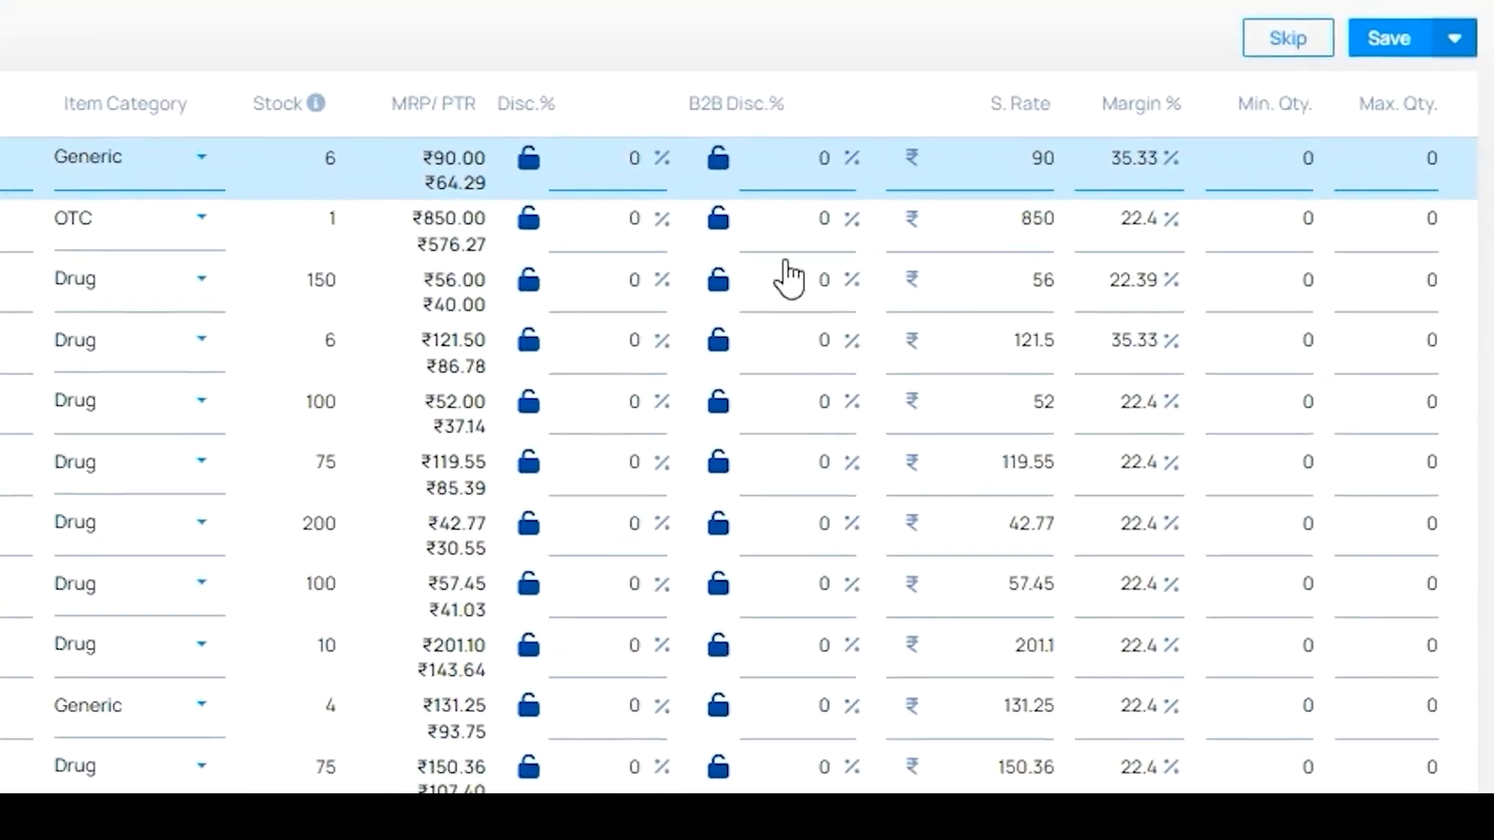
Set K-Glim-M 1mg Tablet's minimum quantity to 30 and maximum to 60
{"action": "left_click", "coordinate": [1304, 163]}
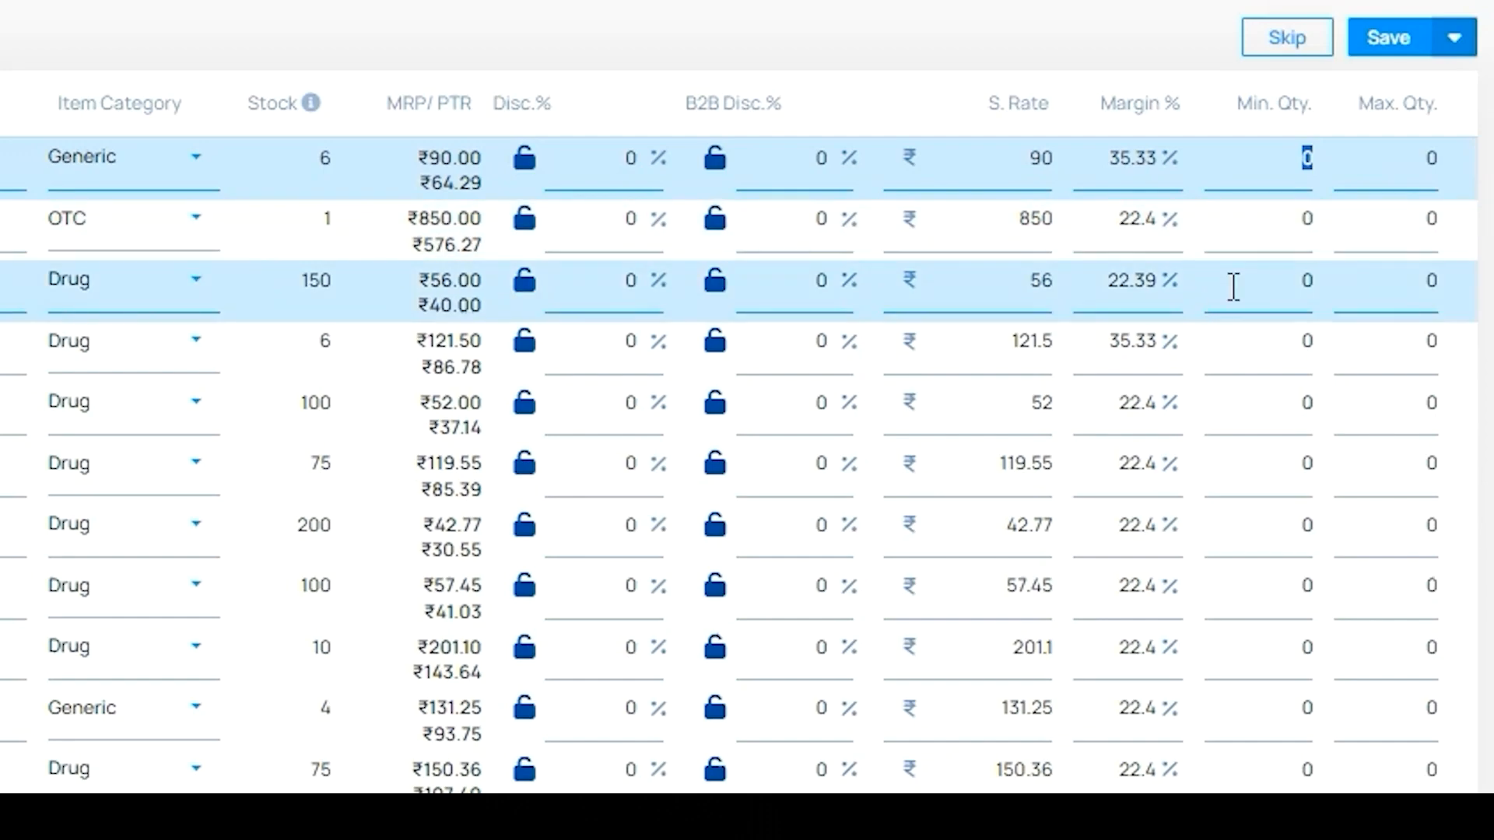
{"action": "left_click", "coordinate": [1310, 283]}
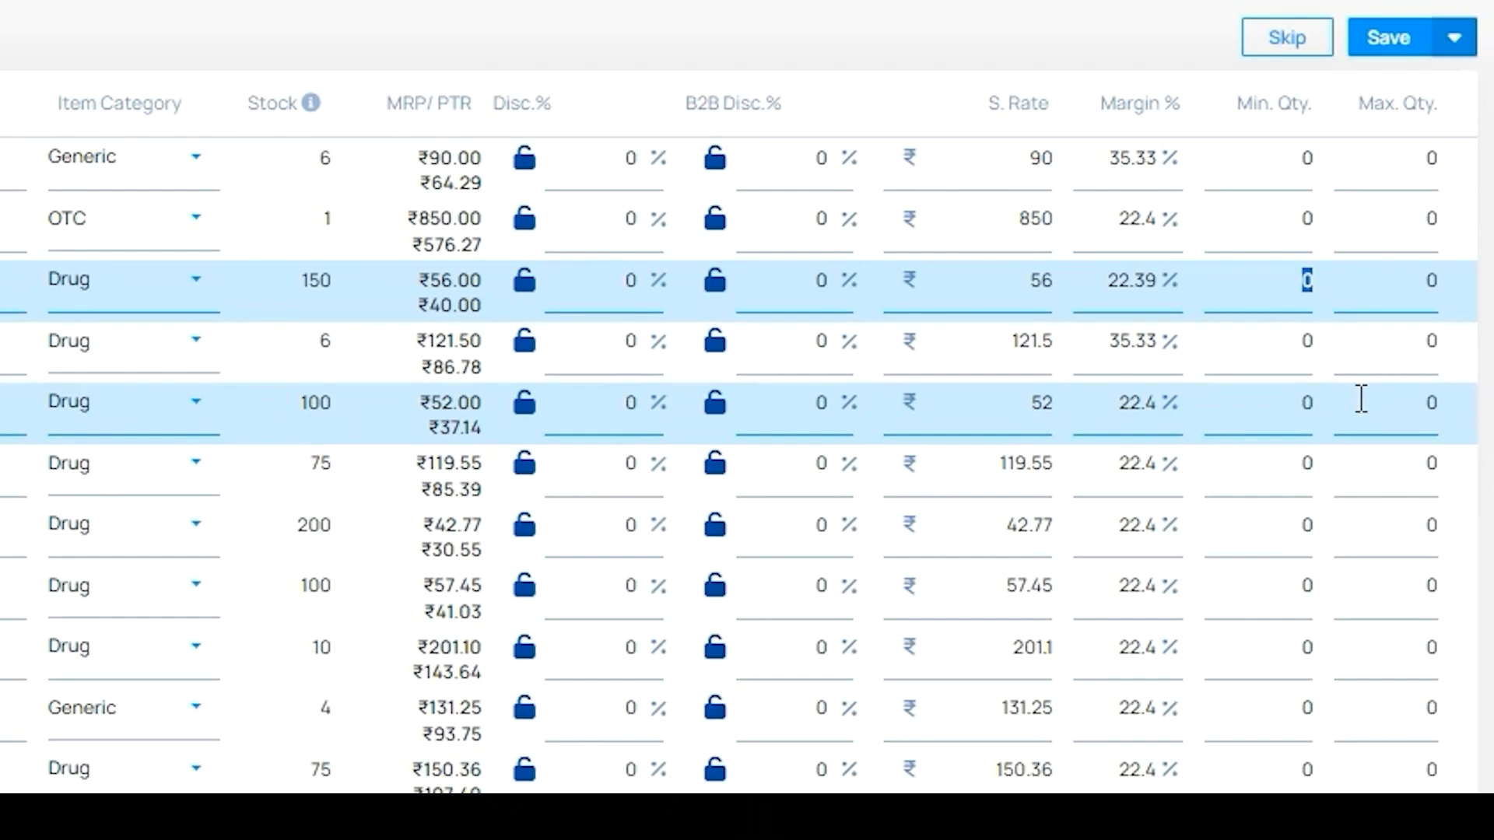
{"action": "type", "text": "30"}
{"action": "key", "text": "Tab"}
{"action": "type", "text": "60"}
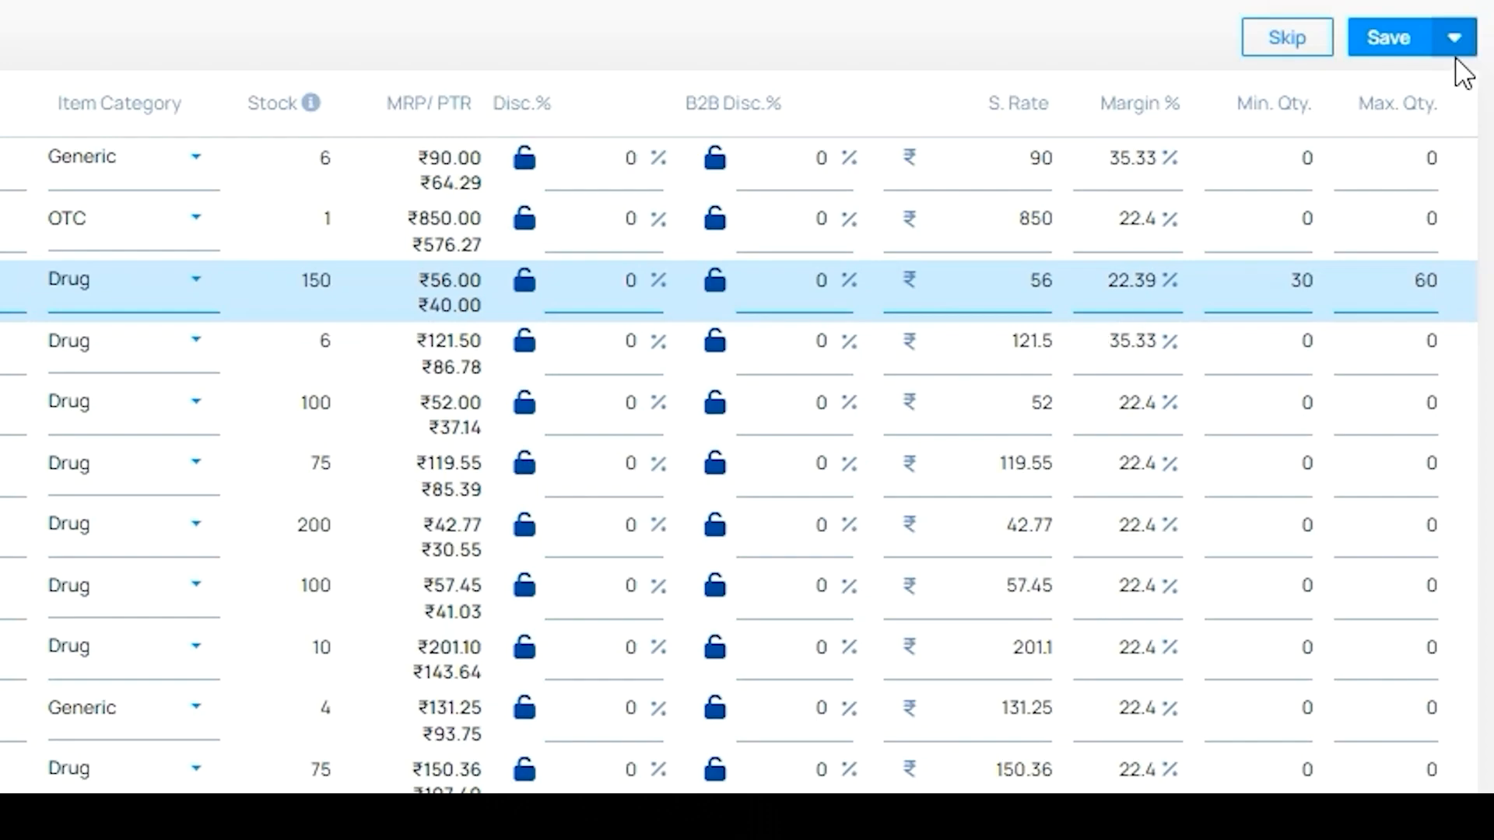
{"action": "left_click", "coordinate": [1466, 101]}
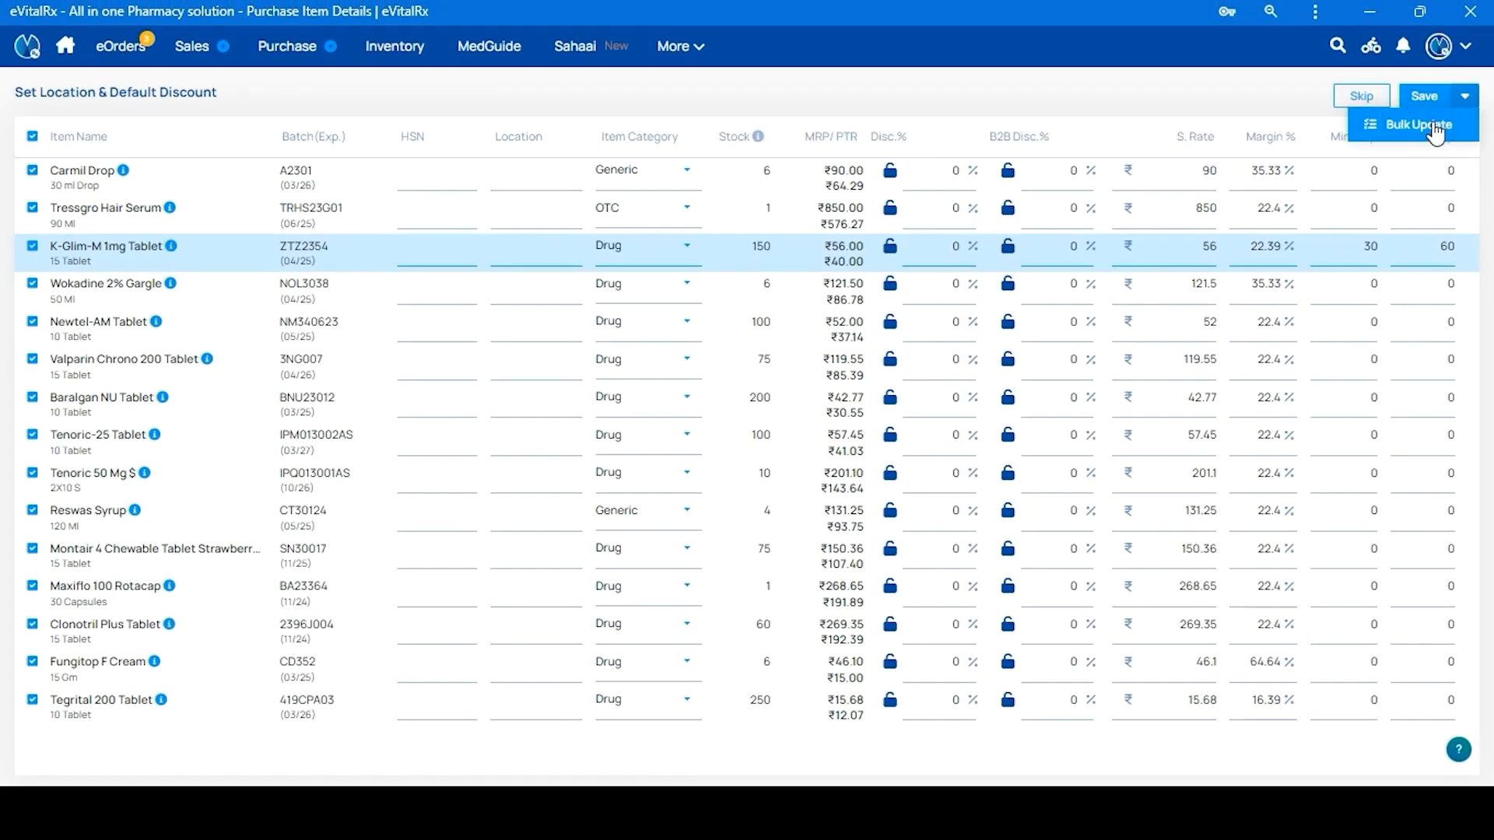
Bulk Update all items to Min. Qty. 15 and Max. Qty. 45, then save the purchase
{"action": "left_click", "coordinate": [1416, 124]}
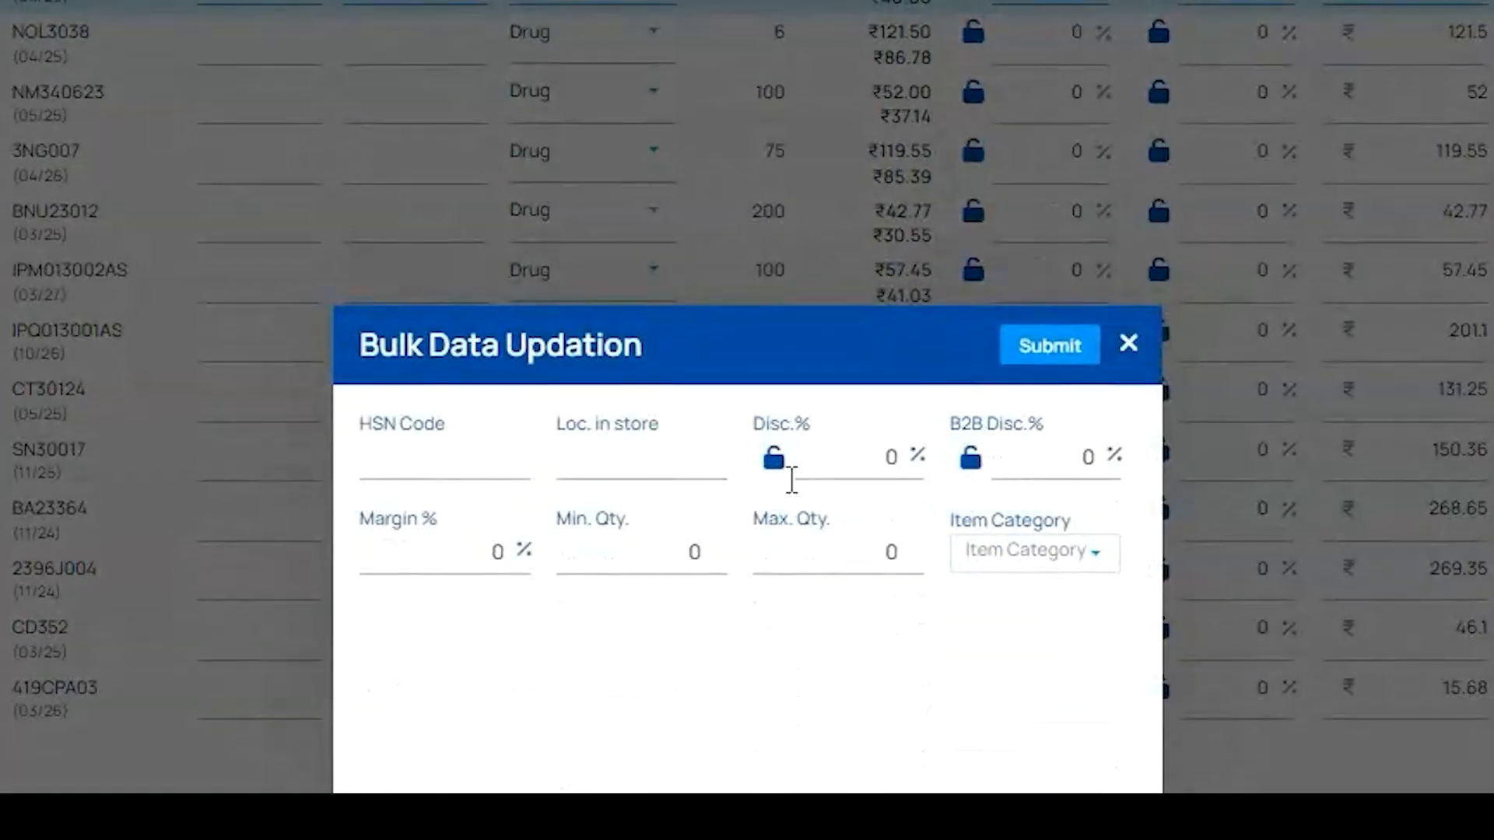
{"action": "left_click", "coordinate": [665, 560]}
{"action": "type", "text": "30"}
{"action": "key", "text": "BackSpace"}
{"action": "key", "text": "BackSpace"}
{"action": "type", "text": "15"}
{"action": "key", "text": "Tab"}
{"action": "type", "text": "60"}
{"action": "key", "text": "BackSpace"}
{"action": "key", "text": "BackSpace"}
{"action": "type", "text": "45"}
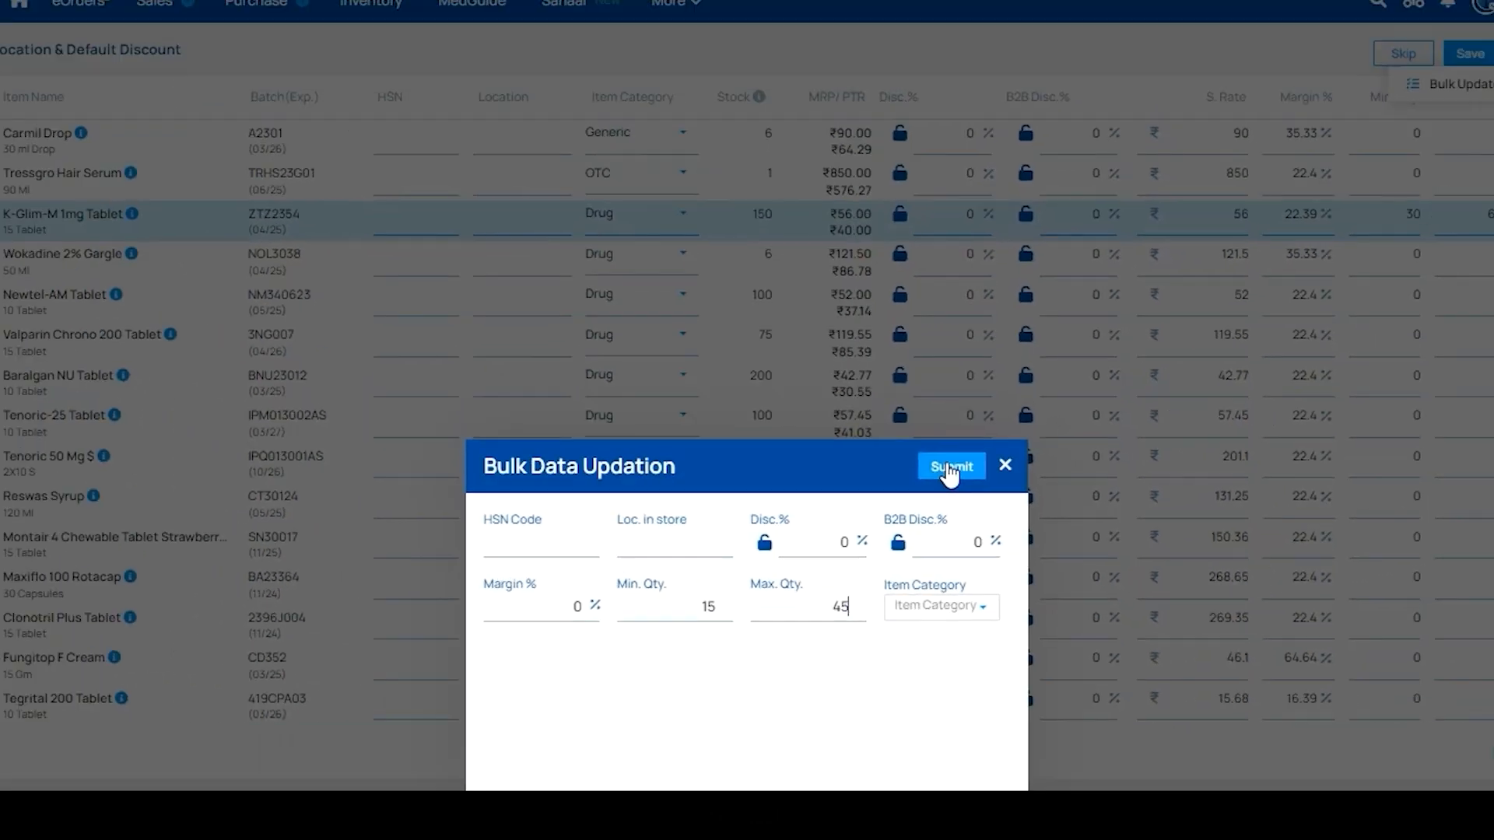
{"action": "left_click", "coordinate": [1050, 345]}
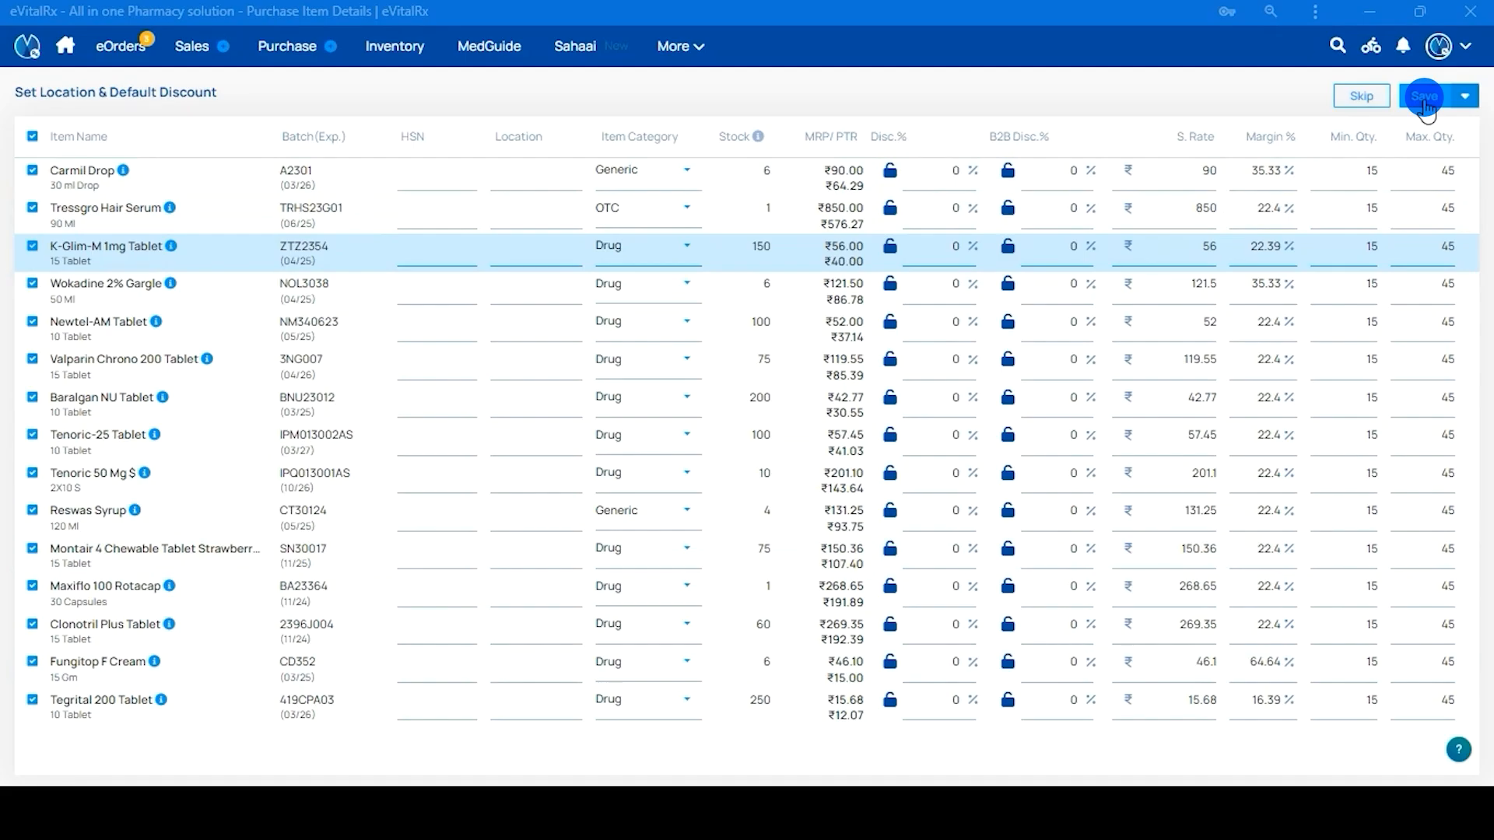
{"action": "left_click", "coordinate": [1424, 96]}
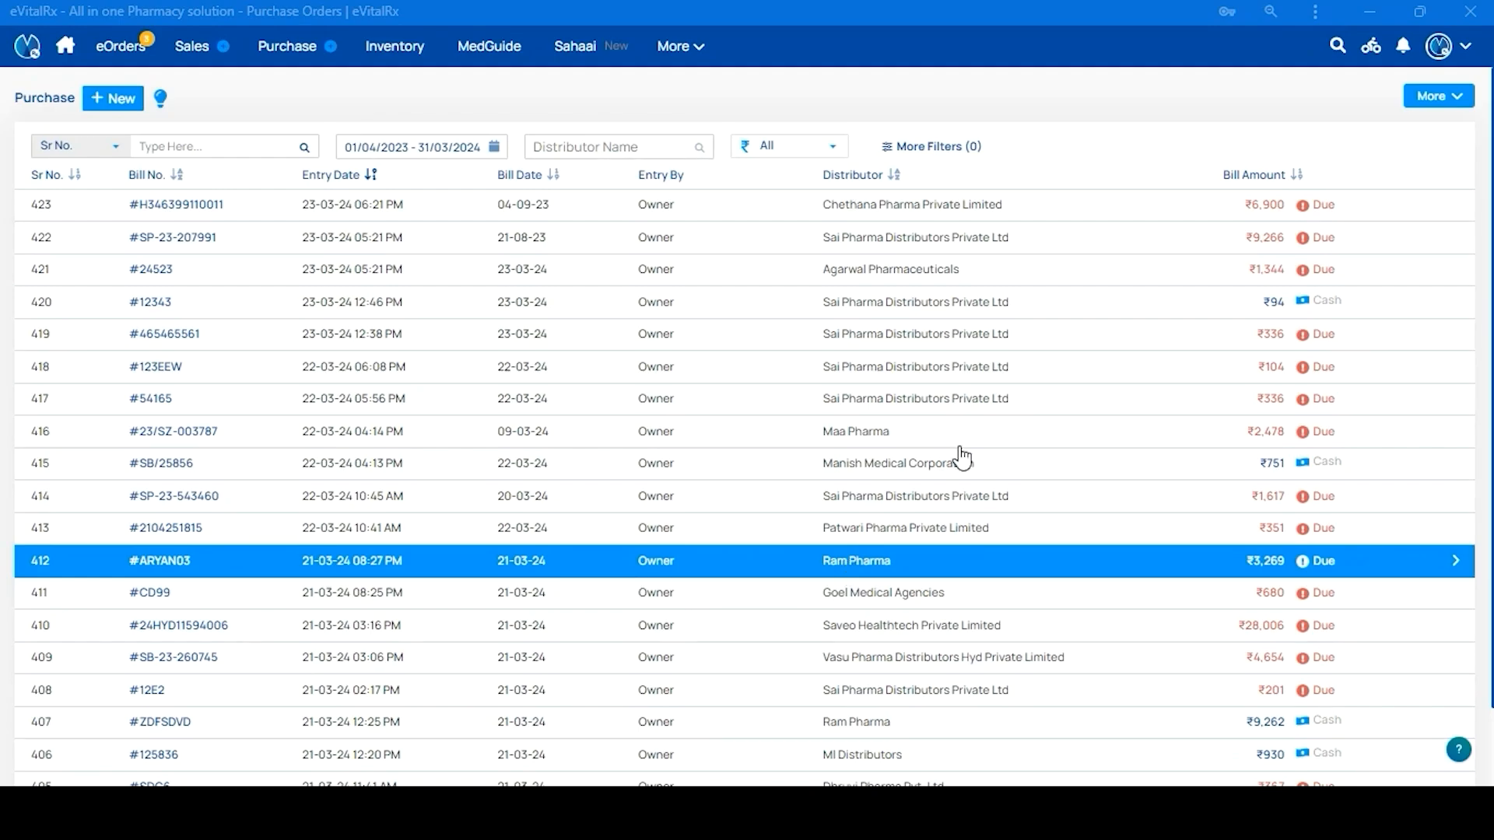
Open the Set Min/Max tool from Account & Settings > Services & Tools
{"action": "left_click", "coordinate": [1463, 55]}
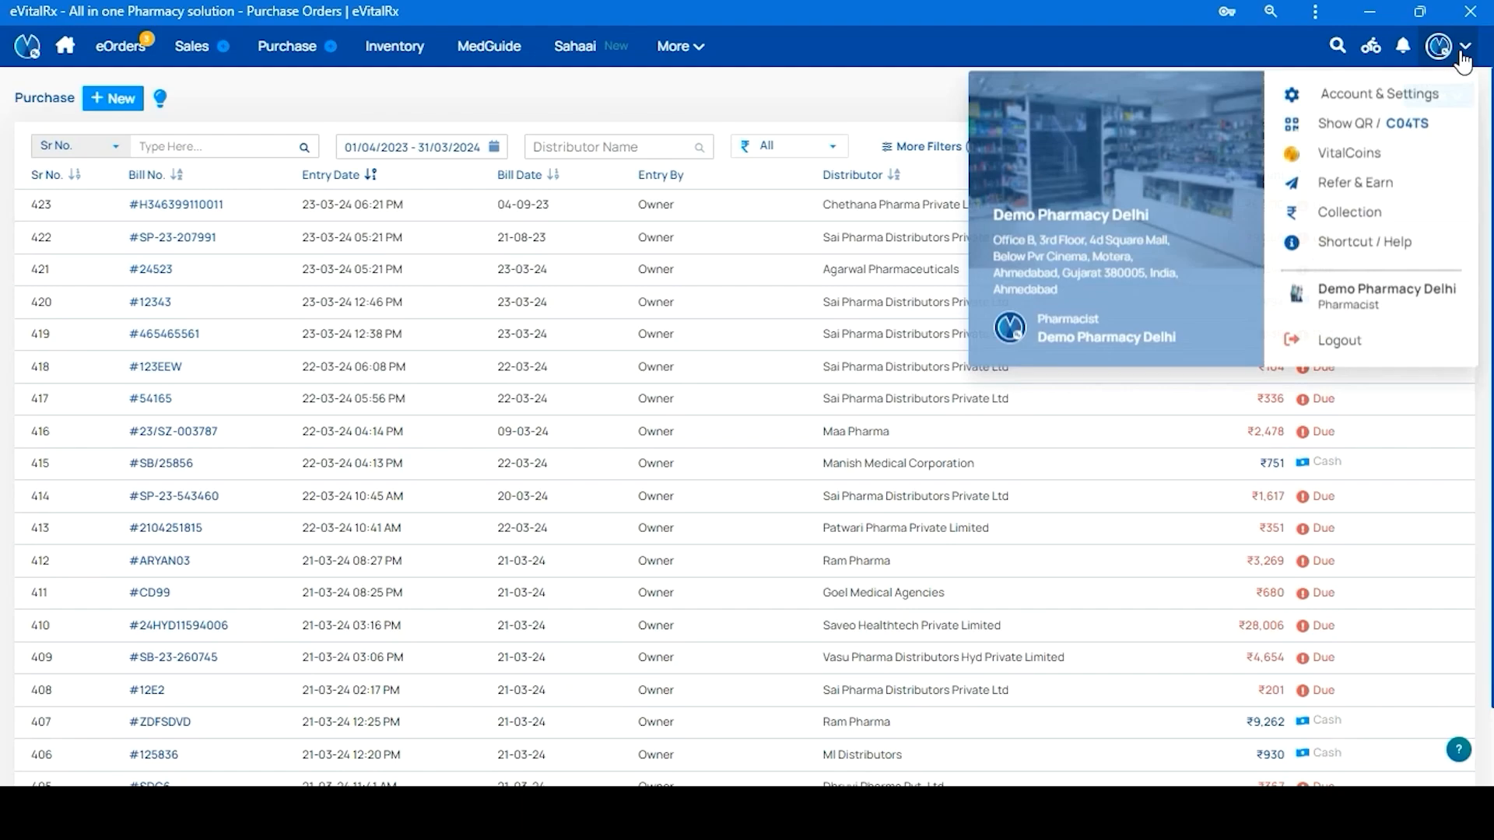
{"action": "left_click", "coordinate": [1387, 100]}
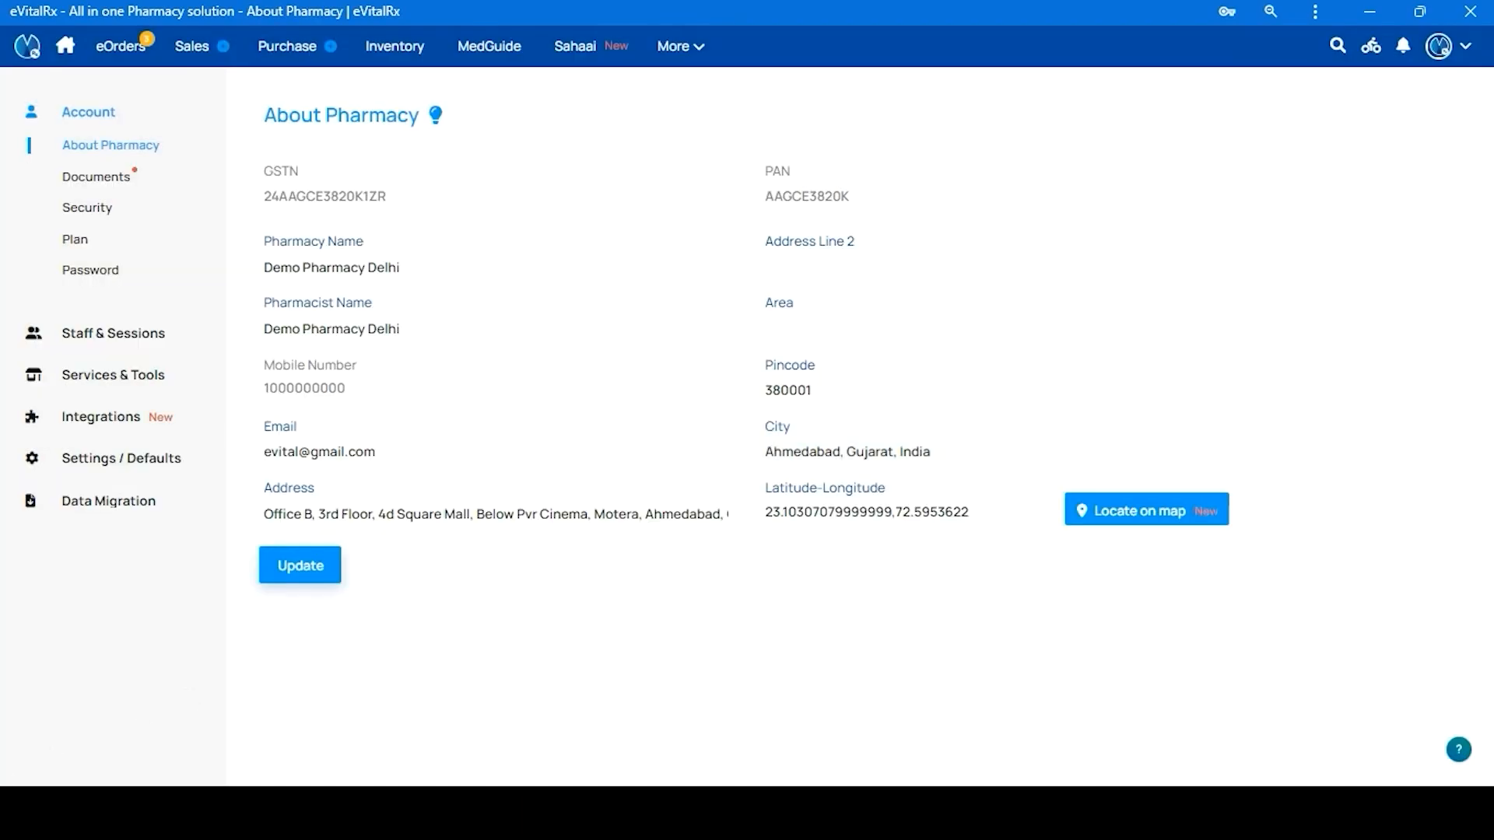
{"action": "left_click", "coordinate": [121, 383]}
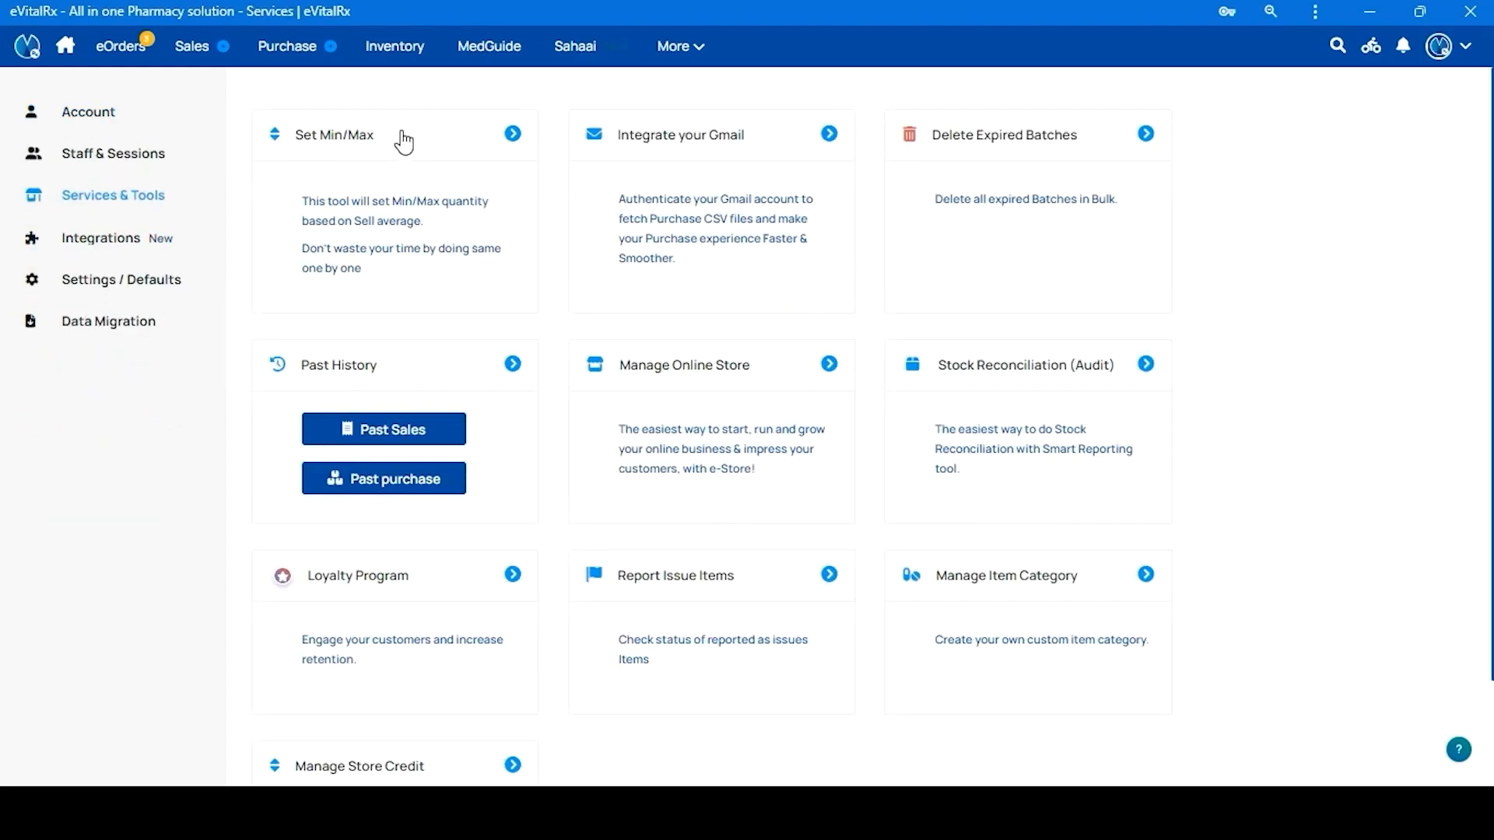
{"action": "left_click", "coordinate": [393, 134]}
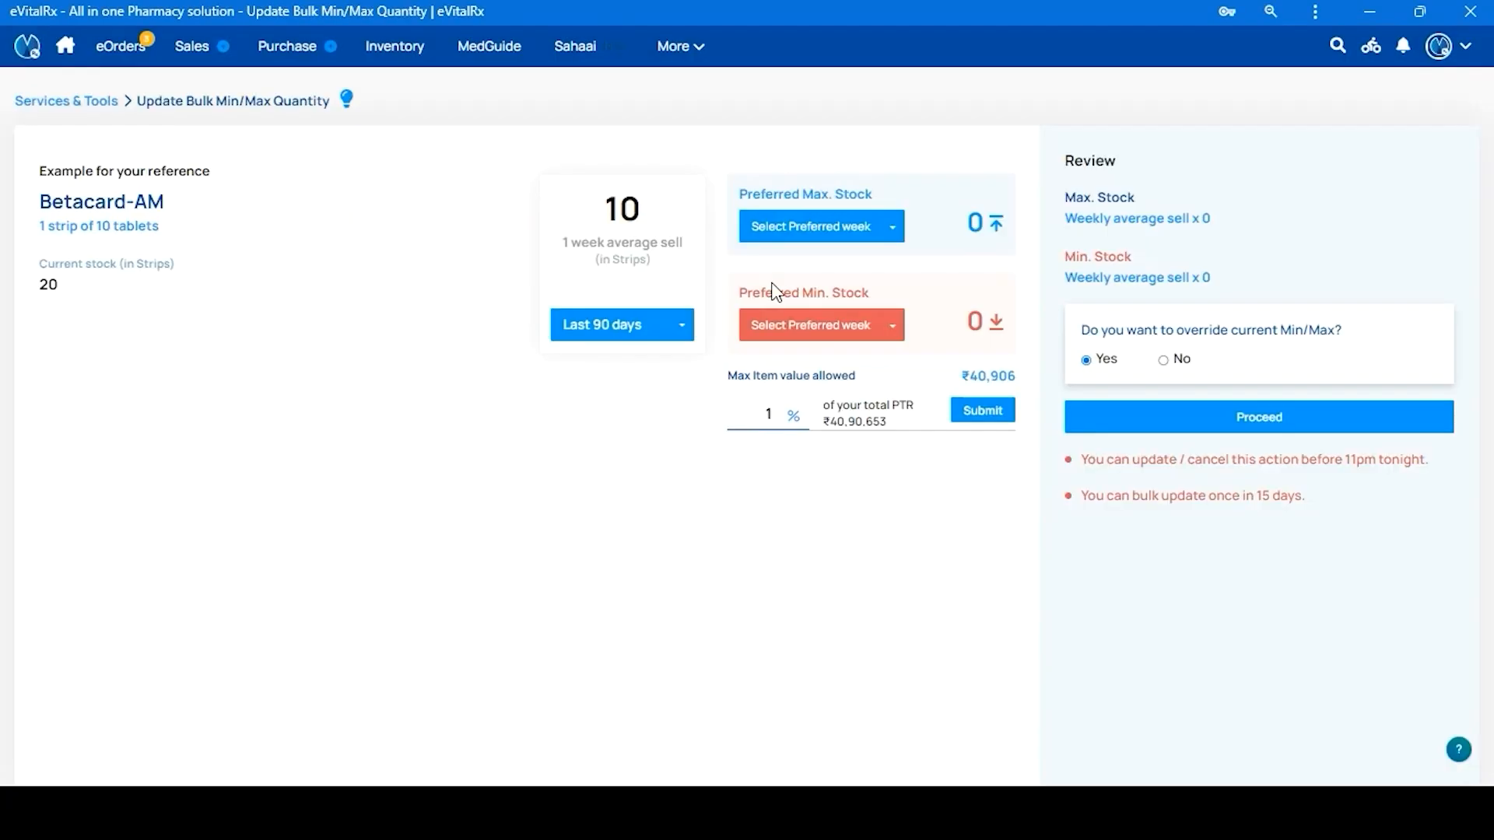
Choose Last 120 days, Max 3 Week(s), Min 1 Week(s), and set the percent to 100
{"action": "left_click", "coordinate": [622, 342]}
{"action": "left_click", "coordinate": [631, 427]}
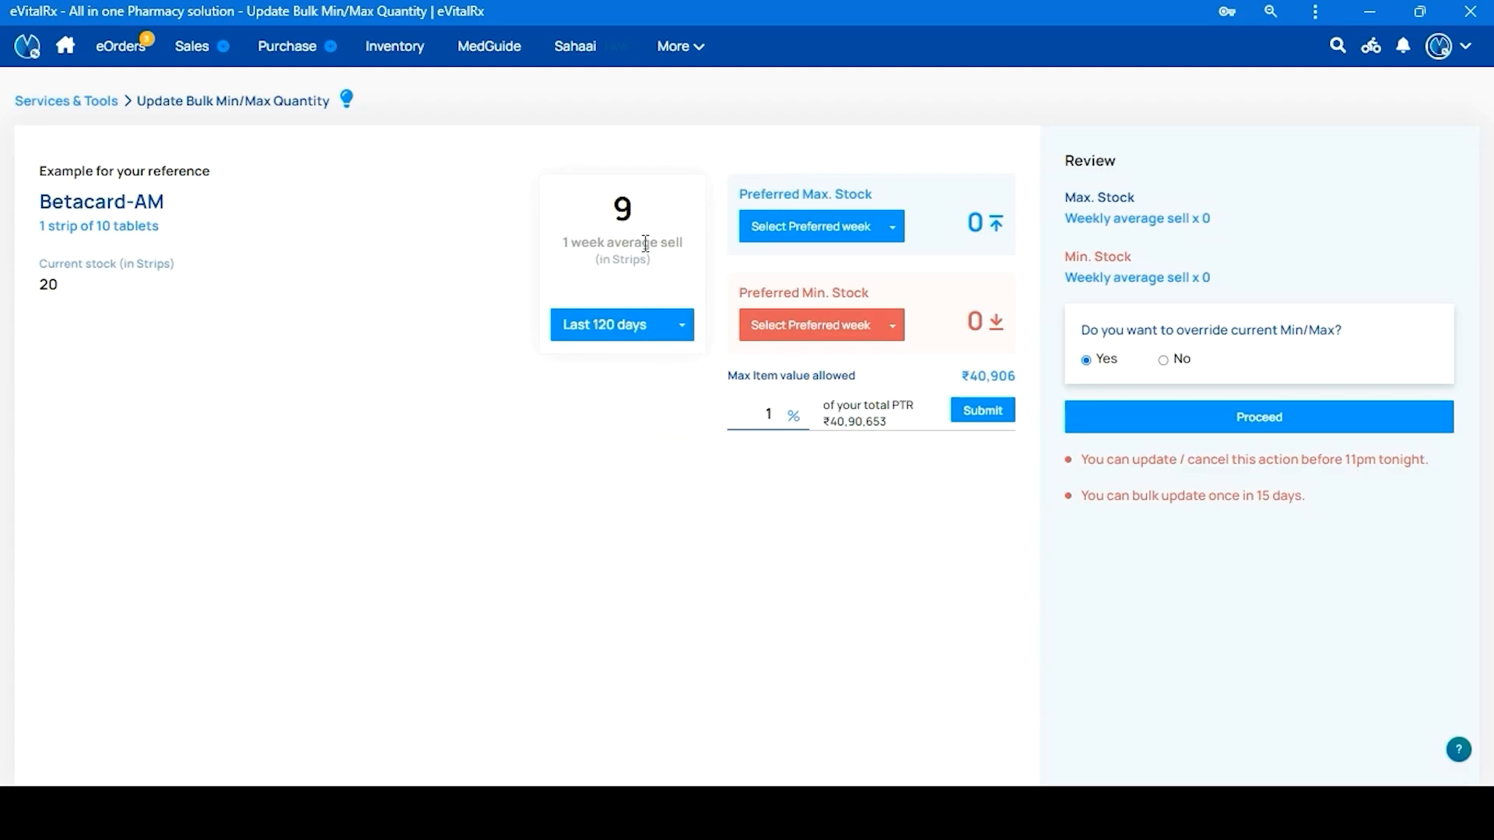
{"action": "left_click", "coordinate": [830, 227]}
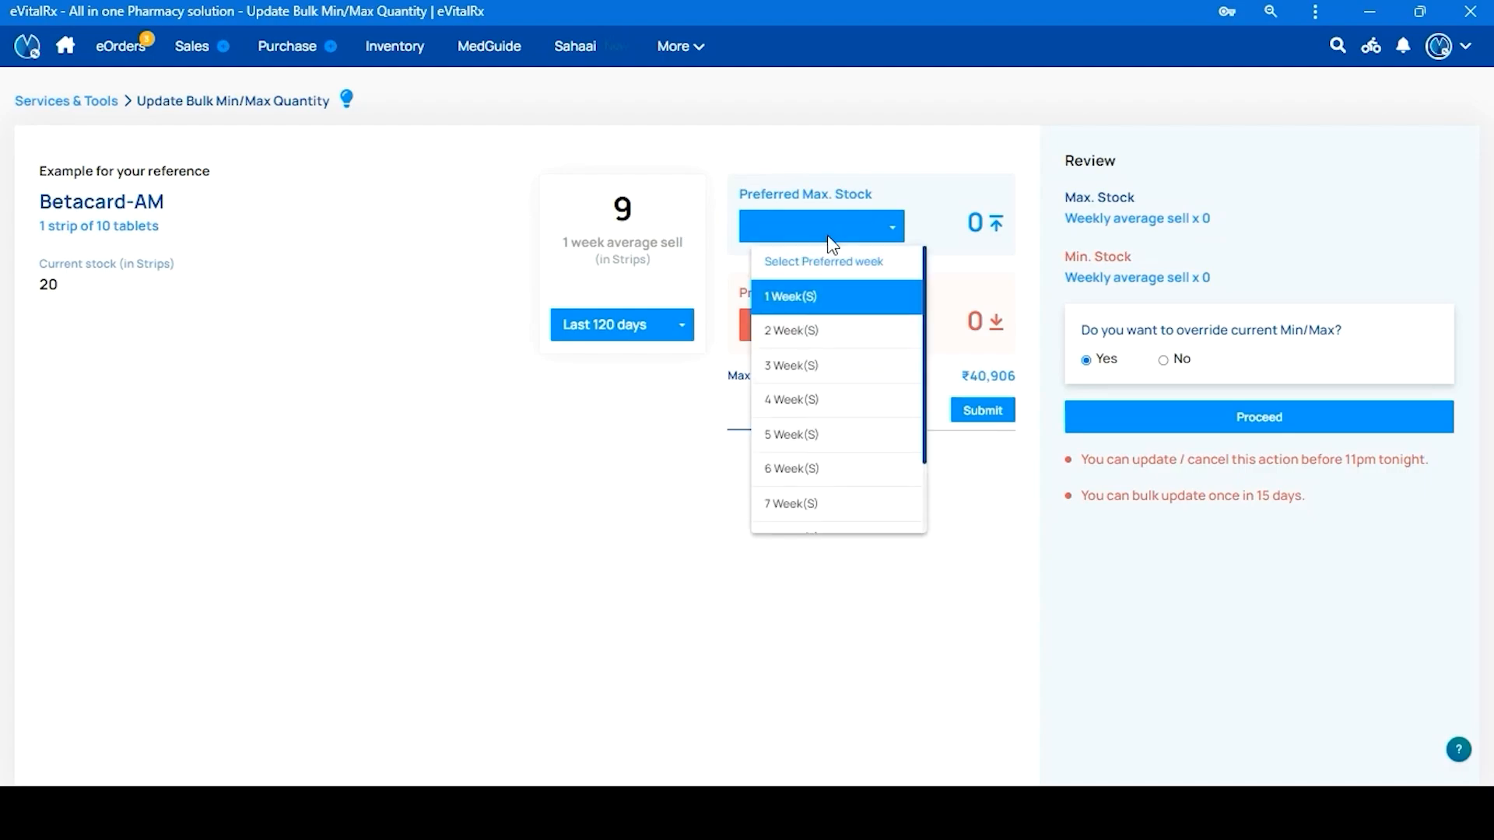
{"action": "left_click", "coordinate": [813, 369]}
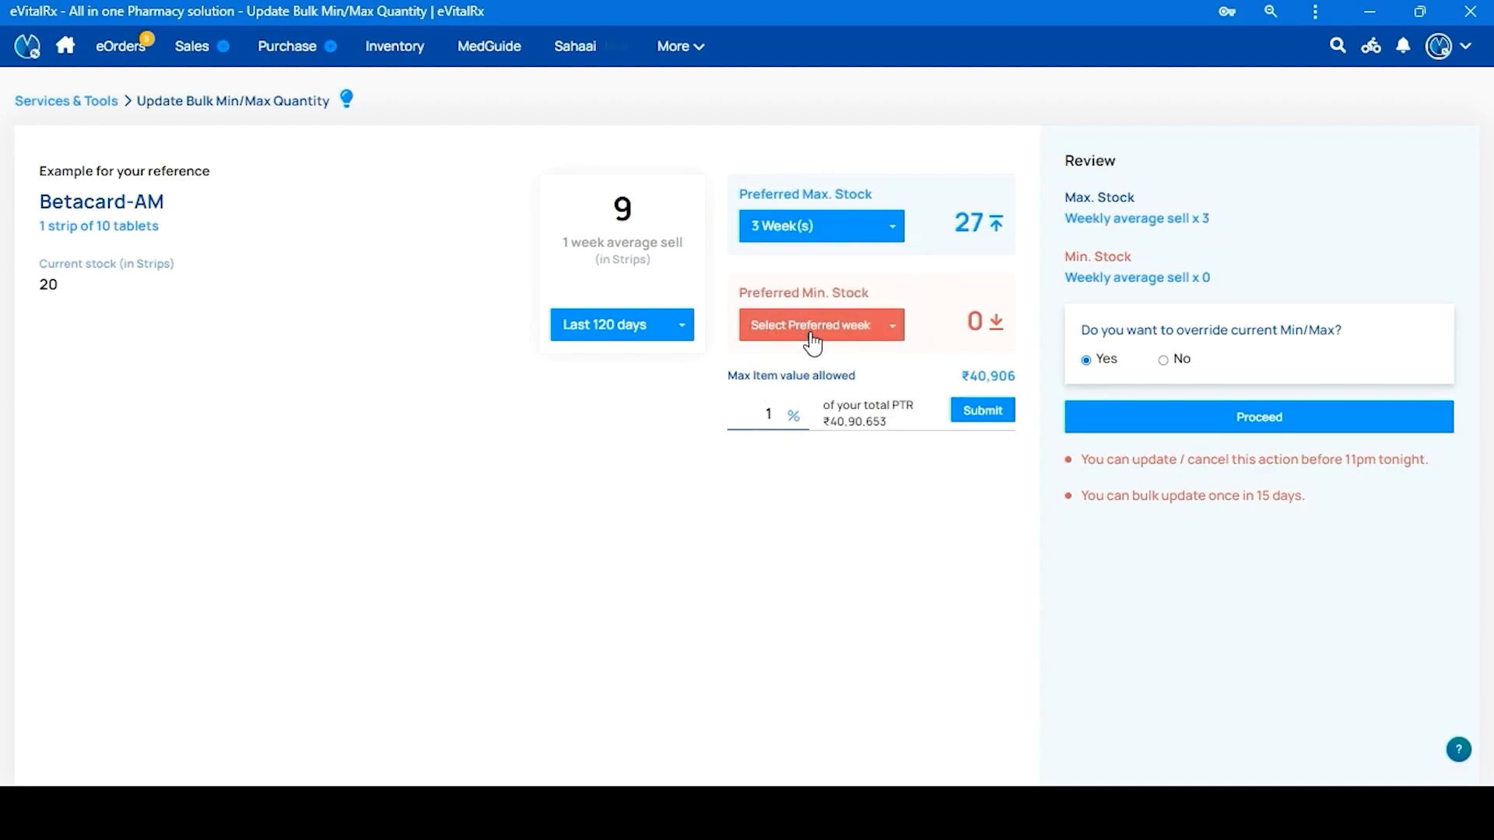
{"action": "left_click", "coordinate": [814, 330]}
{"action": "left_click", "coordinate": [801, 405]}
{"action": "type", "text": "00"}
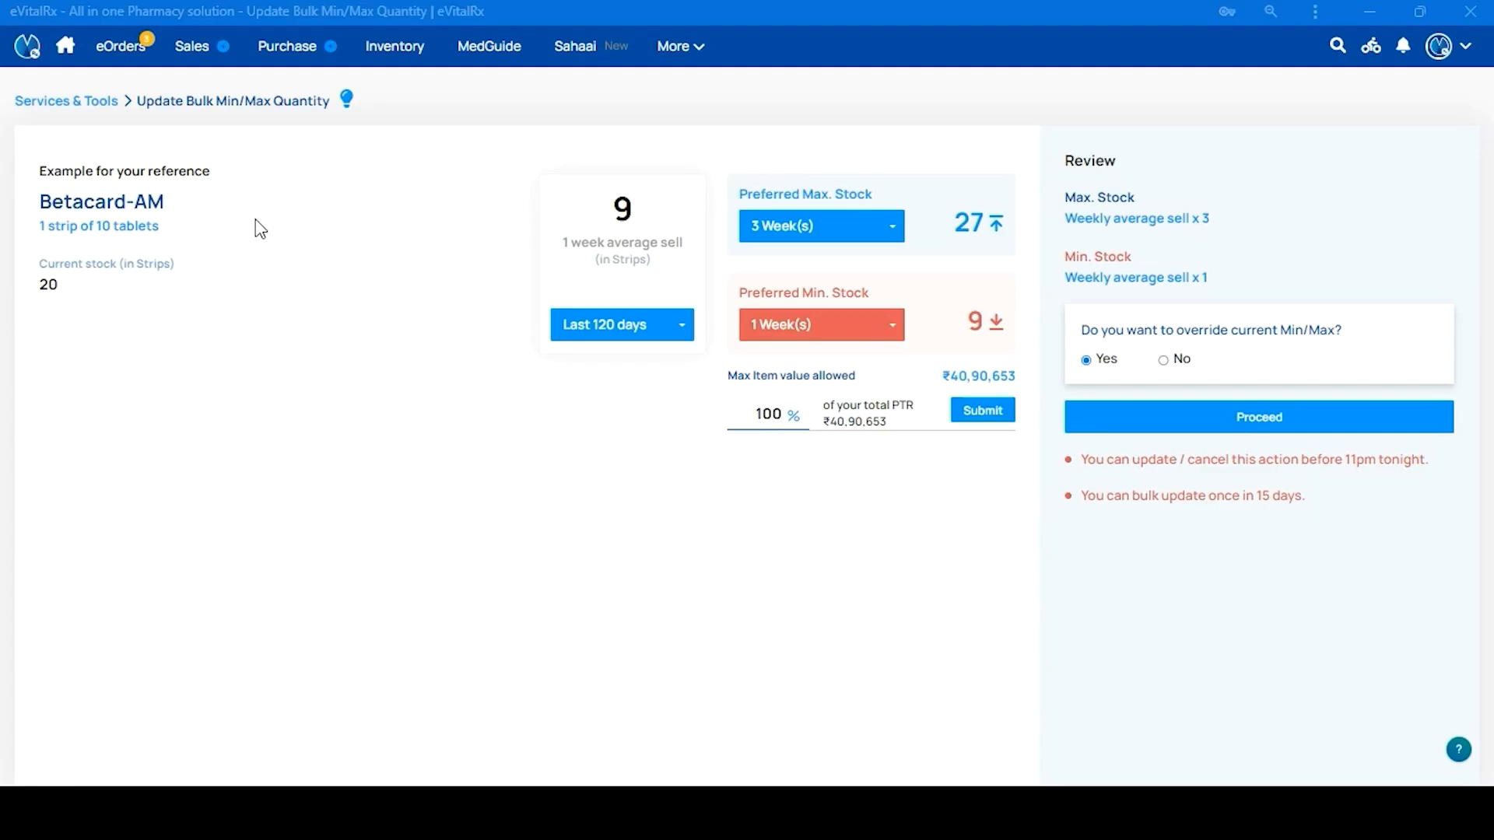
Start a new sales bill and add Doloban Plus Bolus as an item
{"action": "left_click", "coordinate": [201, 54]}
{"action": "left_click", "coordinate": [227, 77]}
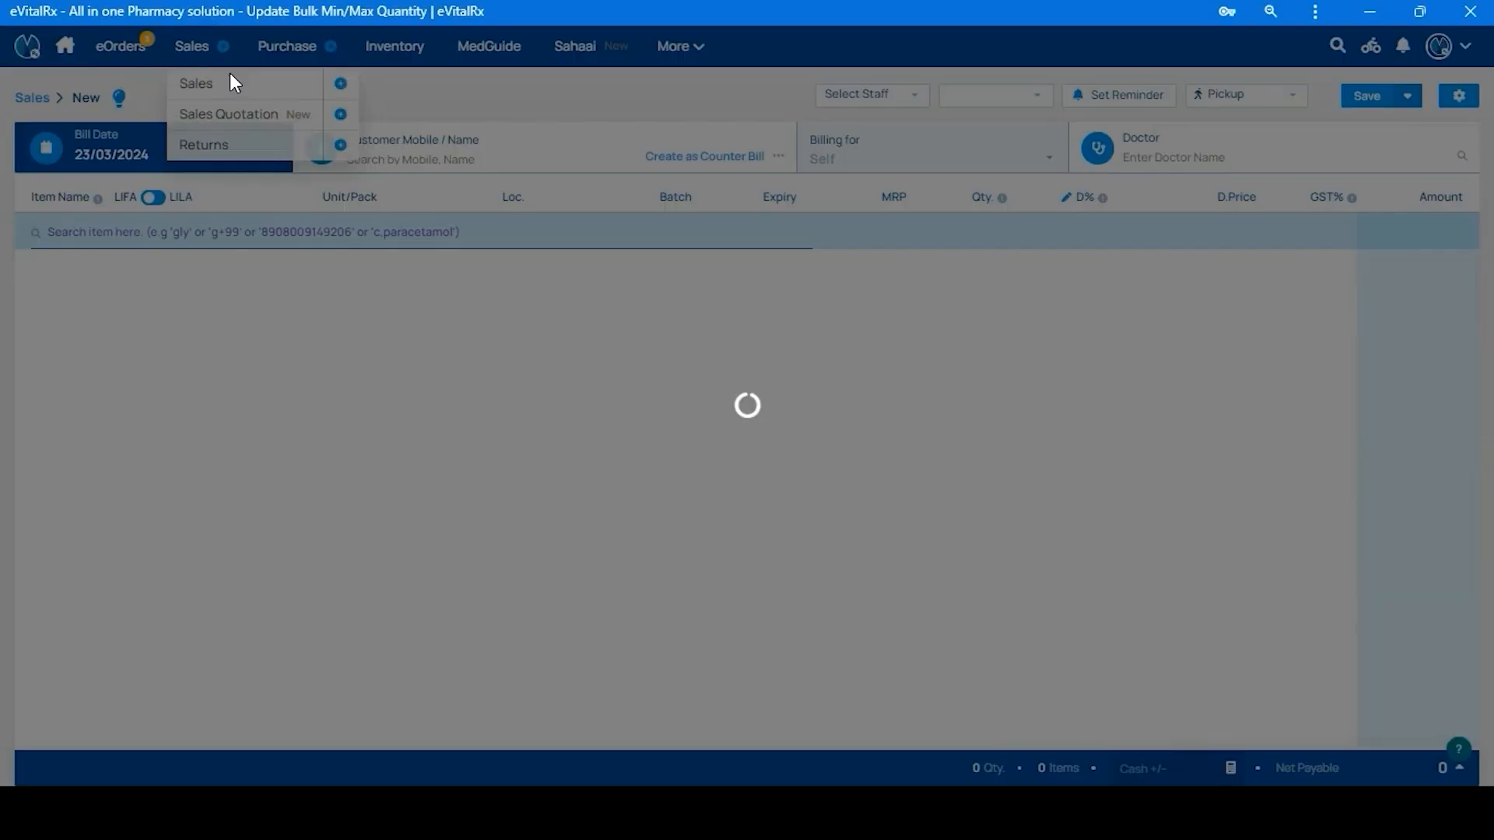
{"action": "left_click", "coordinate": [352, 248]}
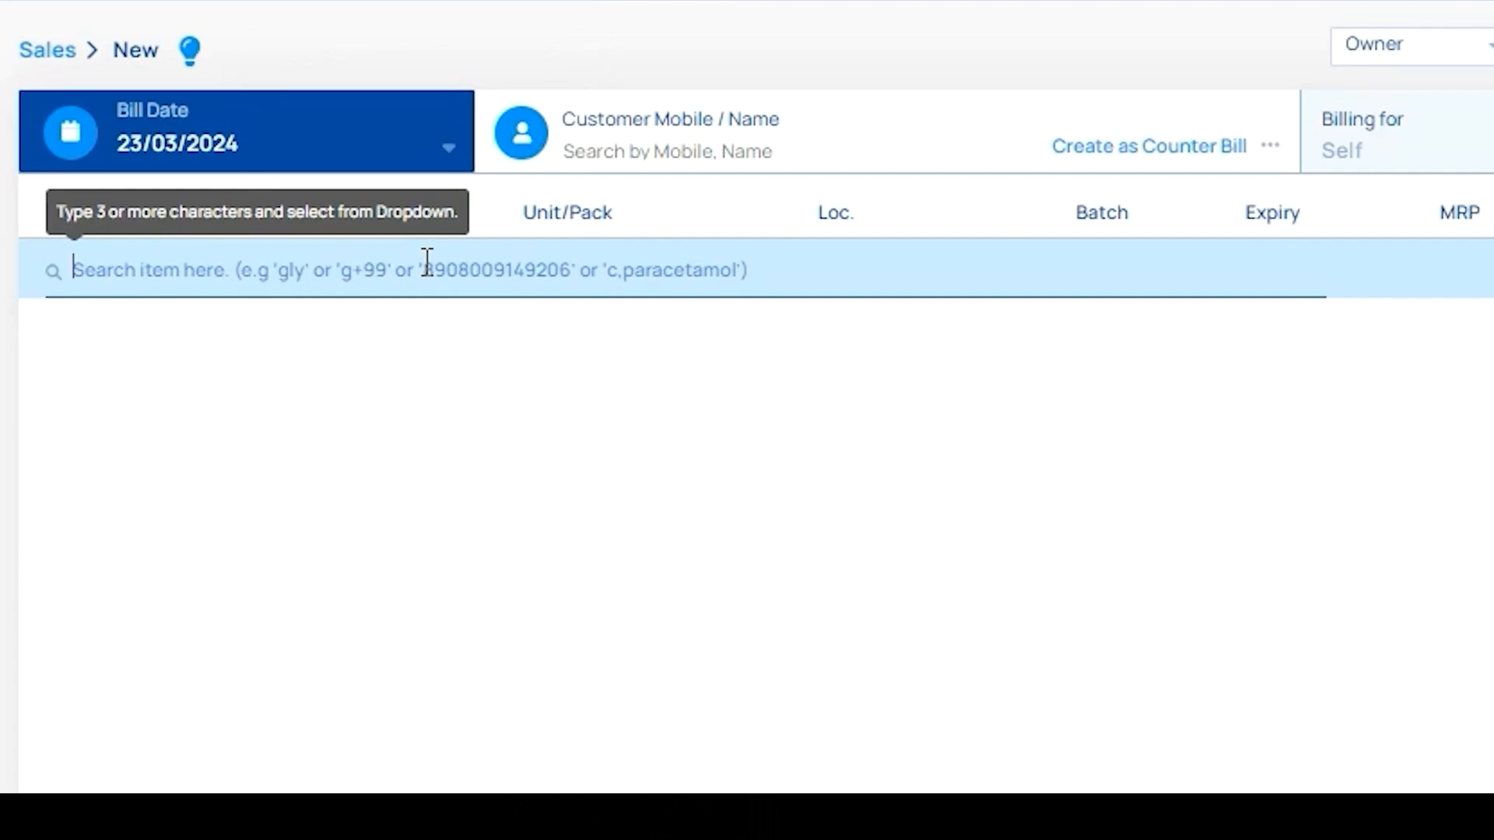
{"action": "type", "text": "Dolo"}
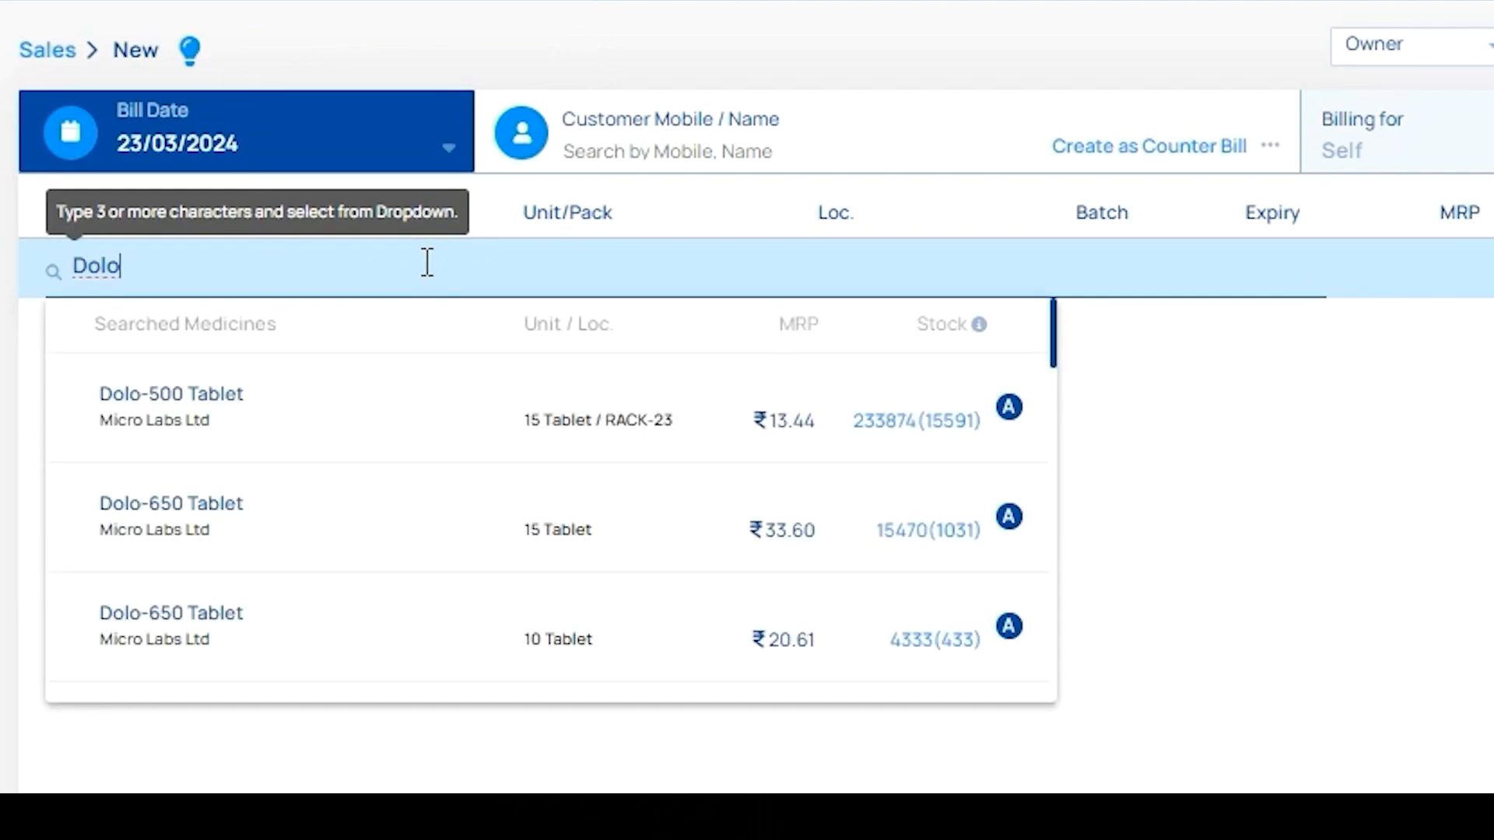
{"action": "key", "text": "Down"}
{"action": "key", "text": "Down"}
{"action": "key", "text": "Down"}
{"action": "key", "text": "Down"}
{"action": "key", "text": "Down"}
{"action": "key", "text": "Down"}
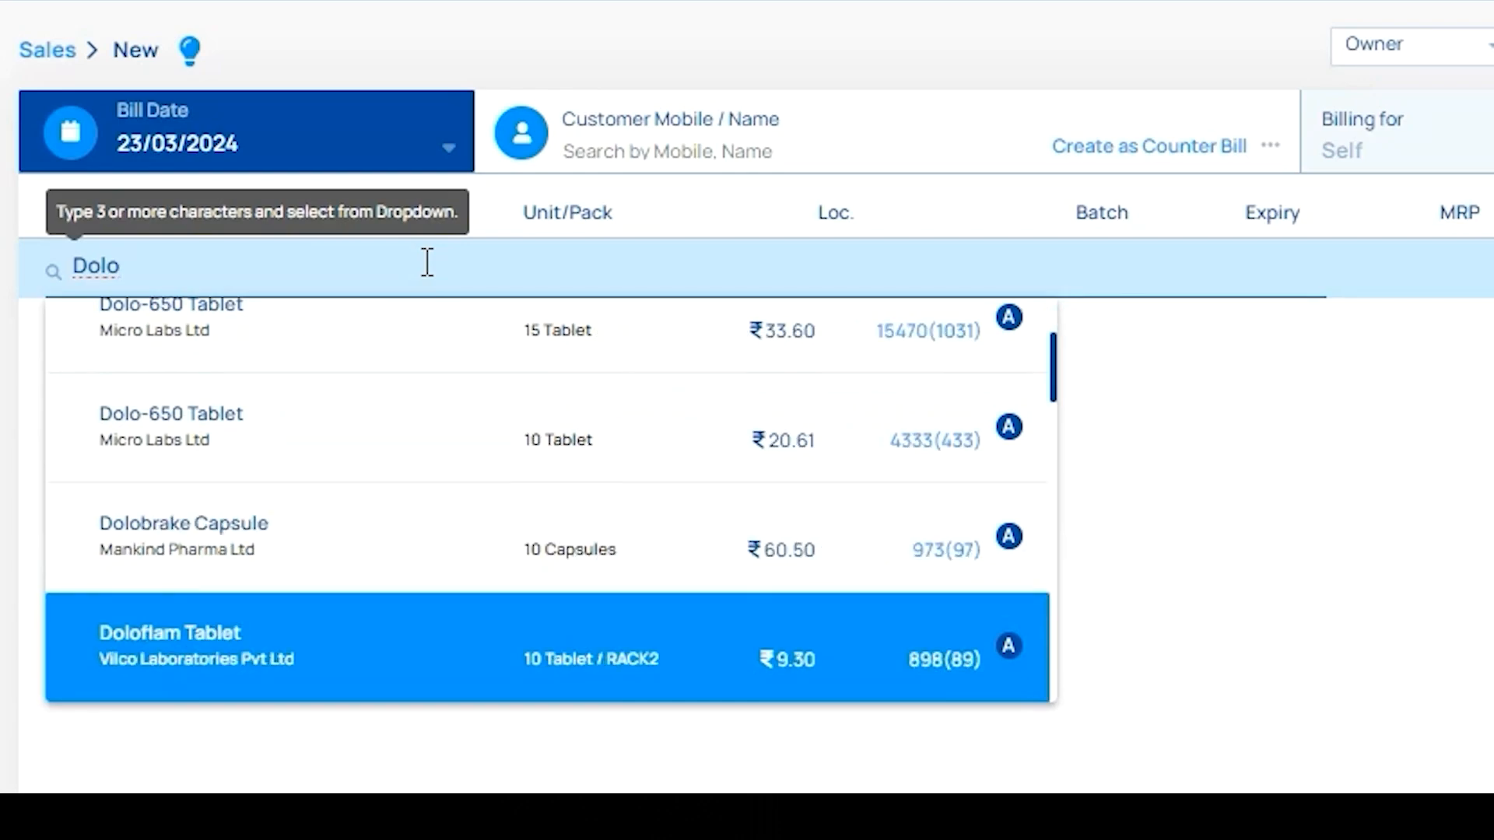
{"action": "key", "text": "Down"}
{"action": "key", "text": "Down"}
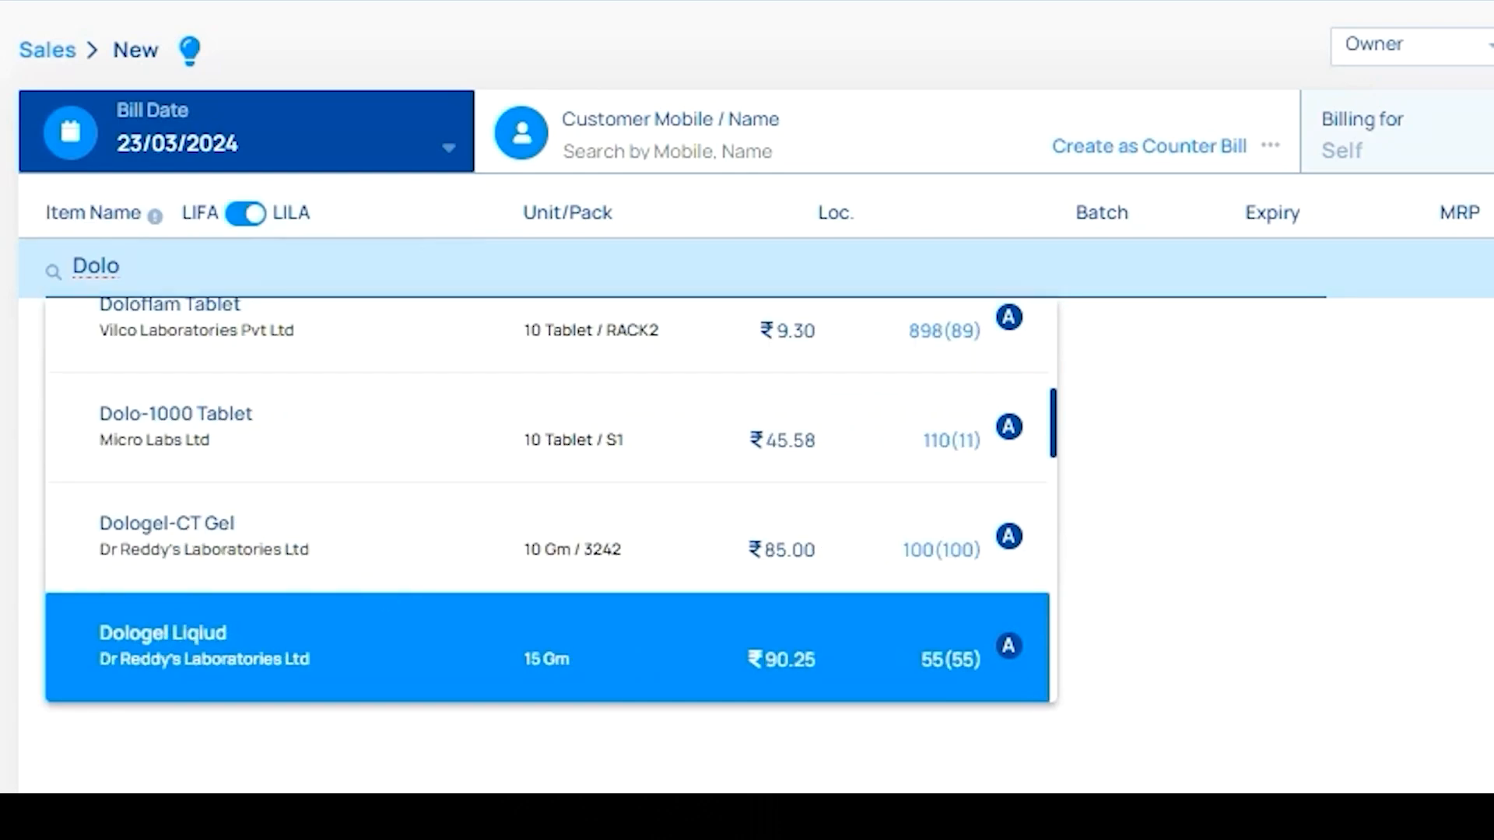
{"action": "type", "text": "ban"}
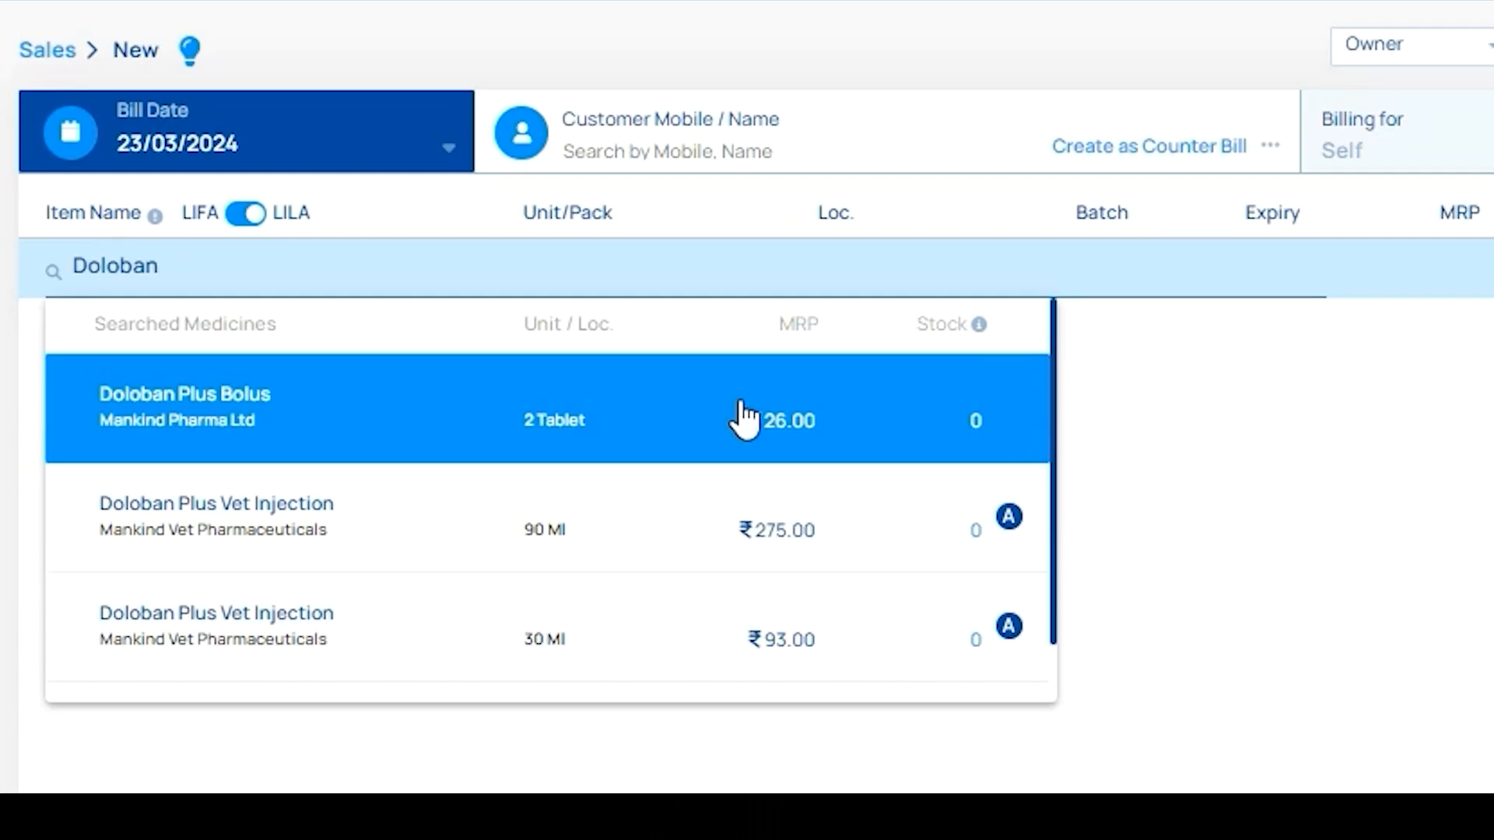
{"action": "left_click", "coordinate": [741, 416]}
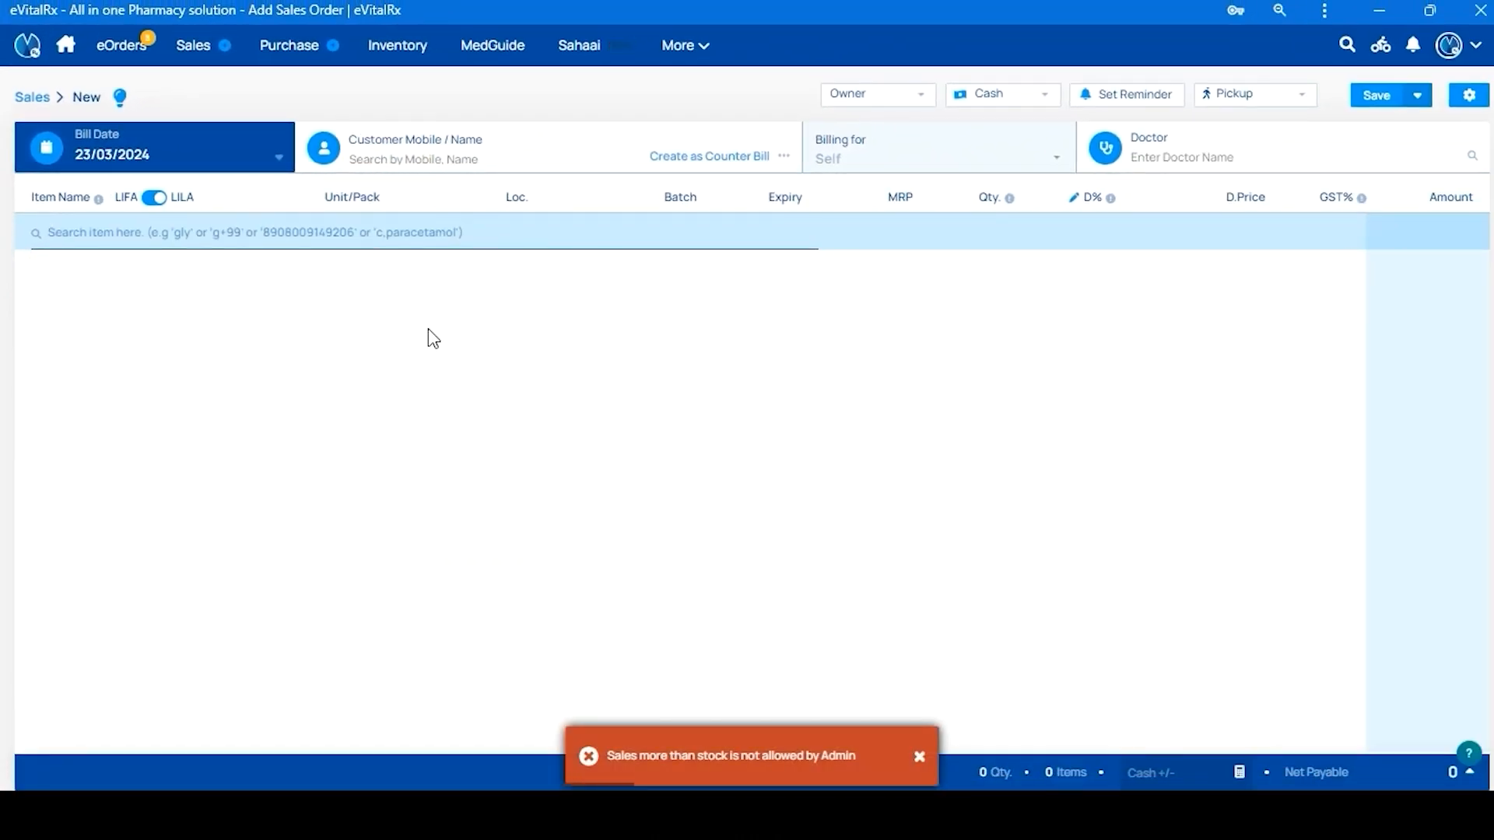
{"action": "type", "text": "Doloban"}
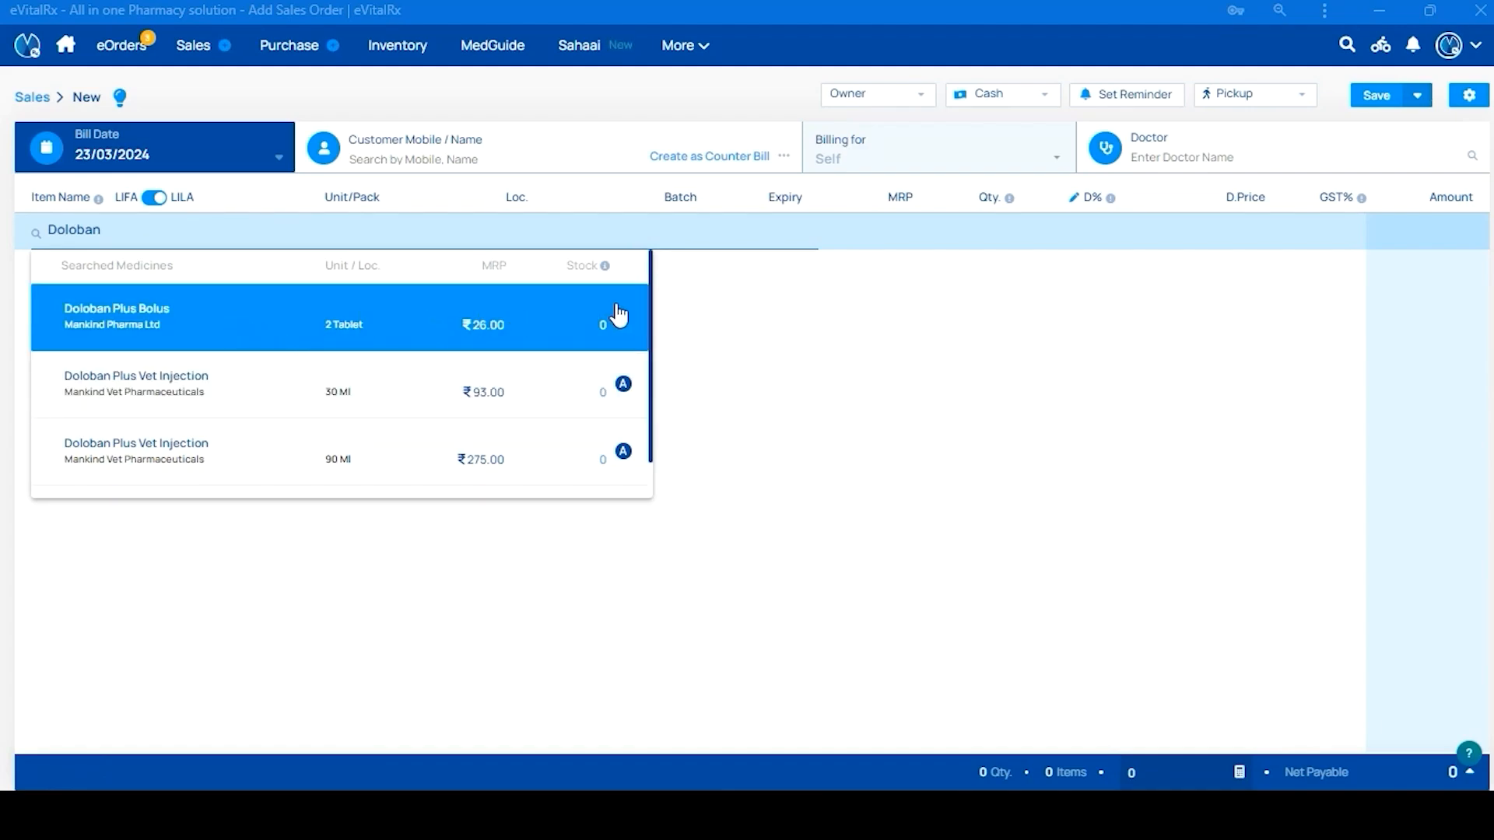
{"action": "left_click", "coordinate": [328, 319]}
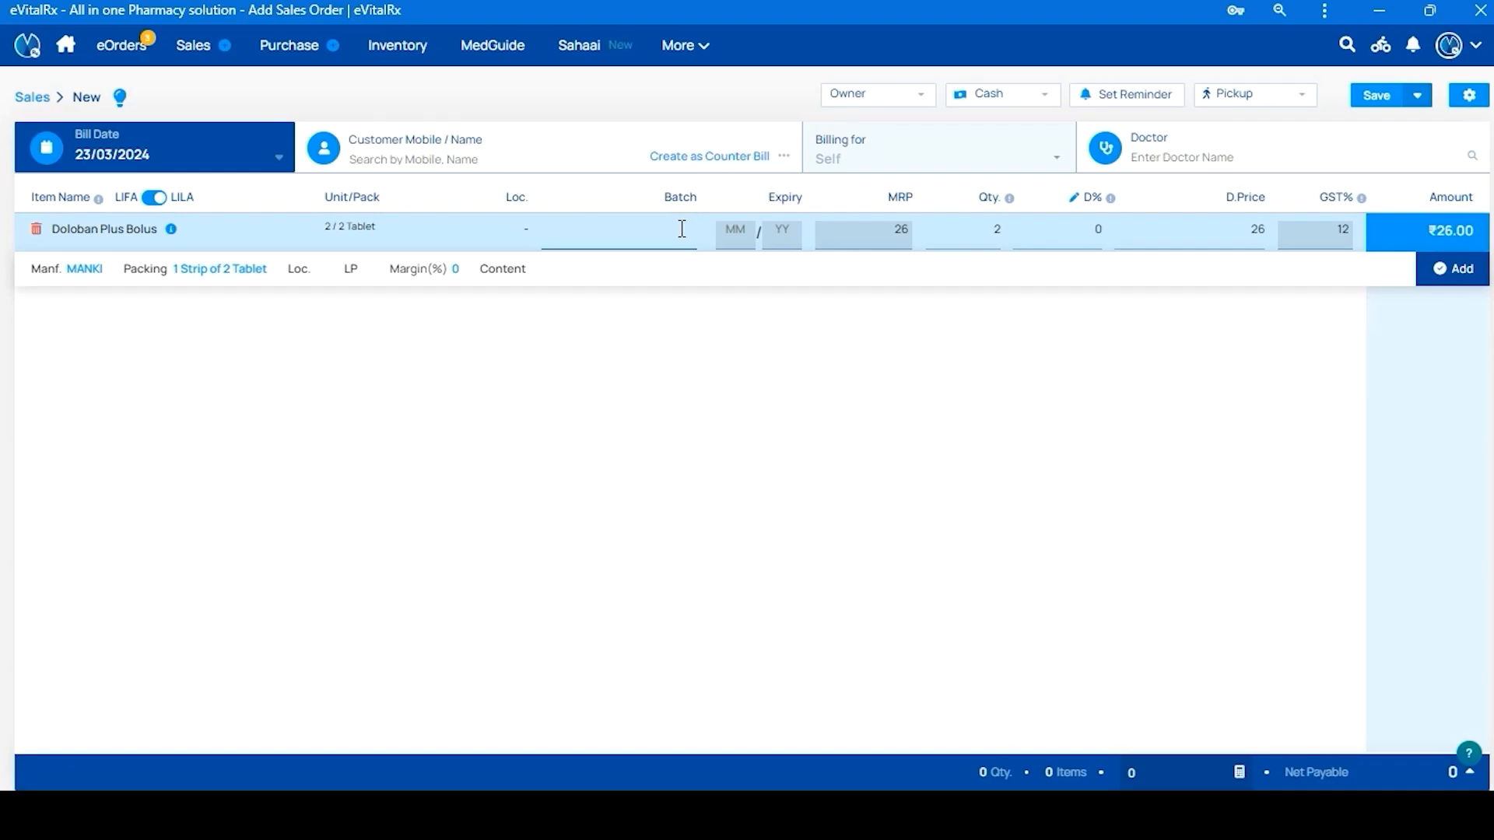
Send Doloban Plus Bolus to the shortbook with quantity 15
{"action": "key", "text": "ctrl+b"}
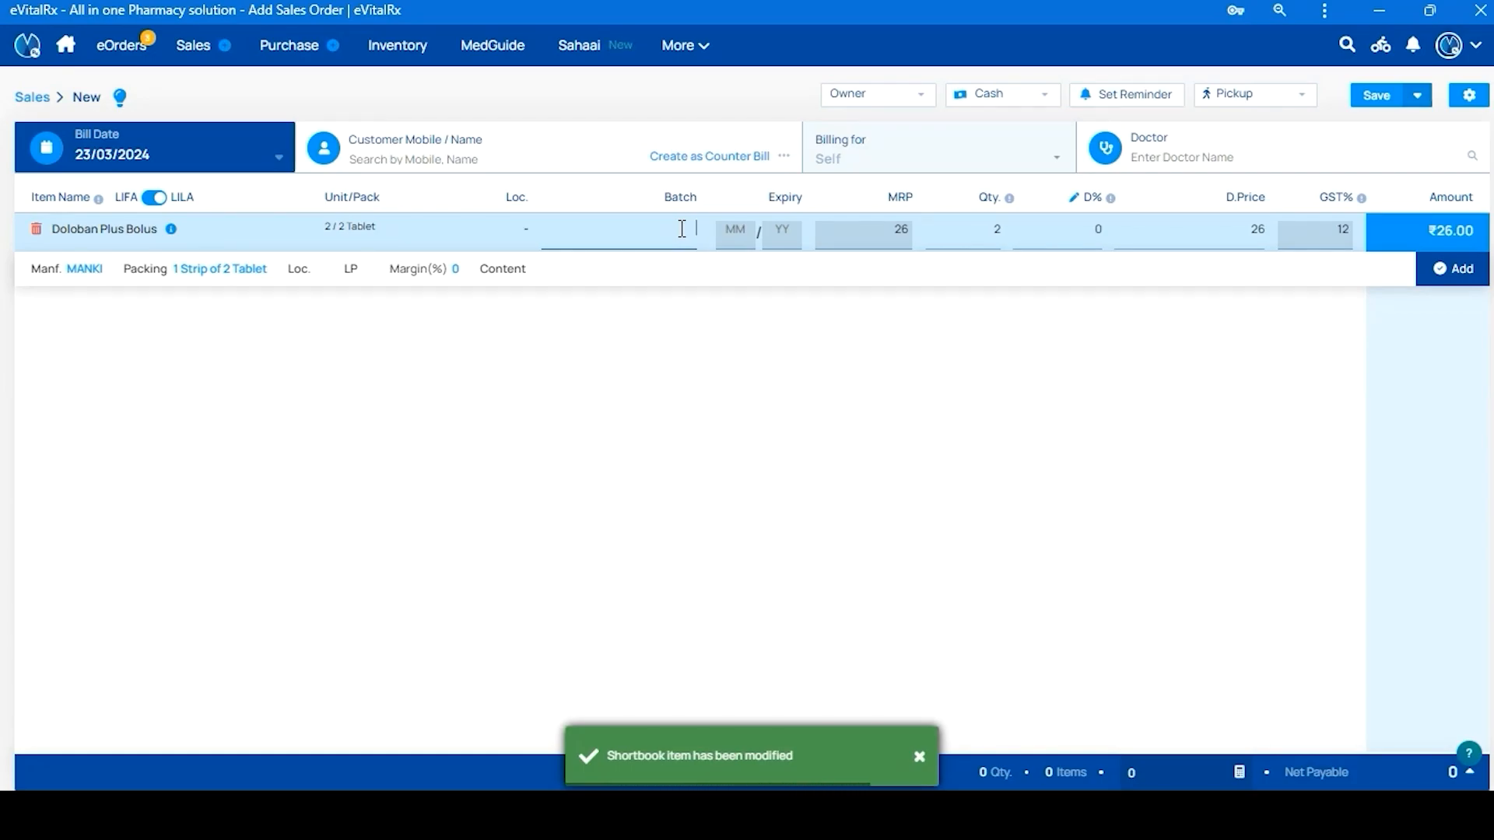
{"action": "key", "text": "ctrl+b"}
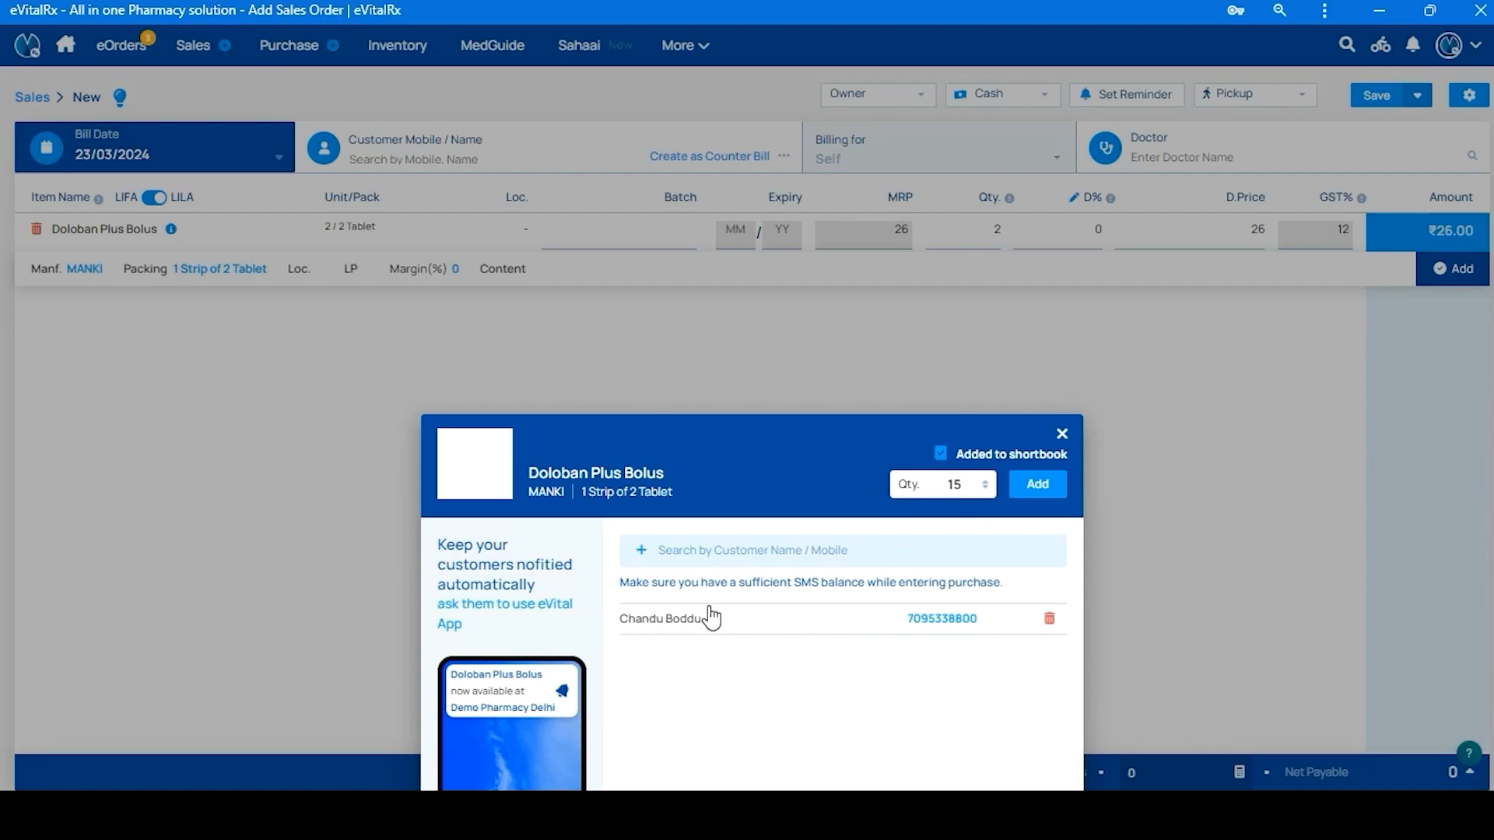
{"action": "left_click", "coordinate": [679, 549]}
{"action": "left_click", "coordinate": [1033, 493]}
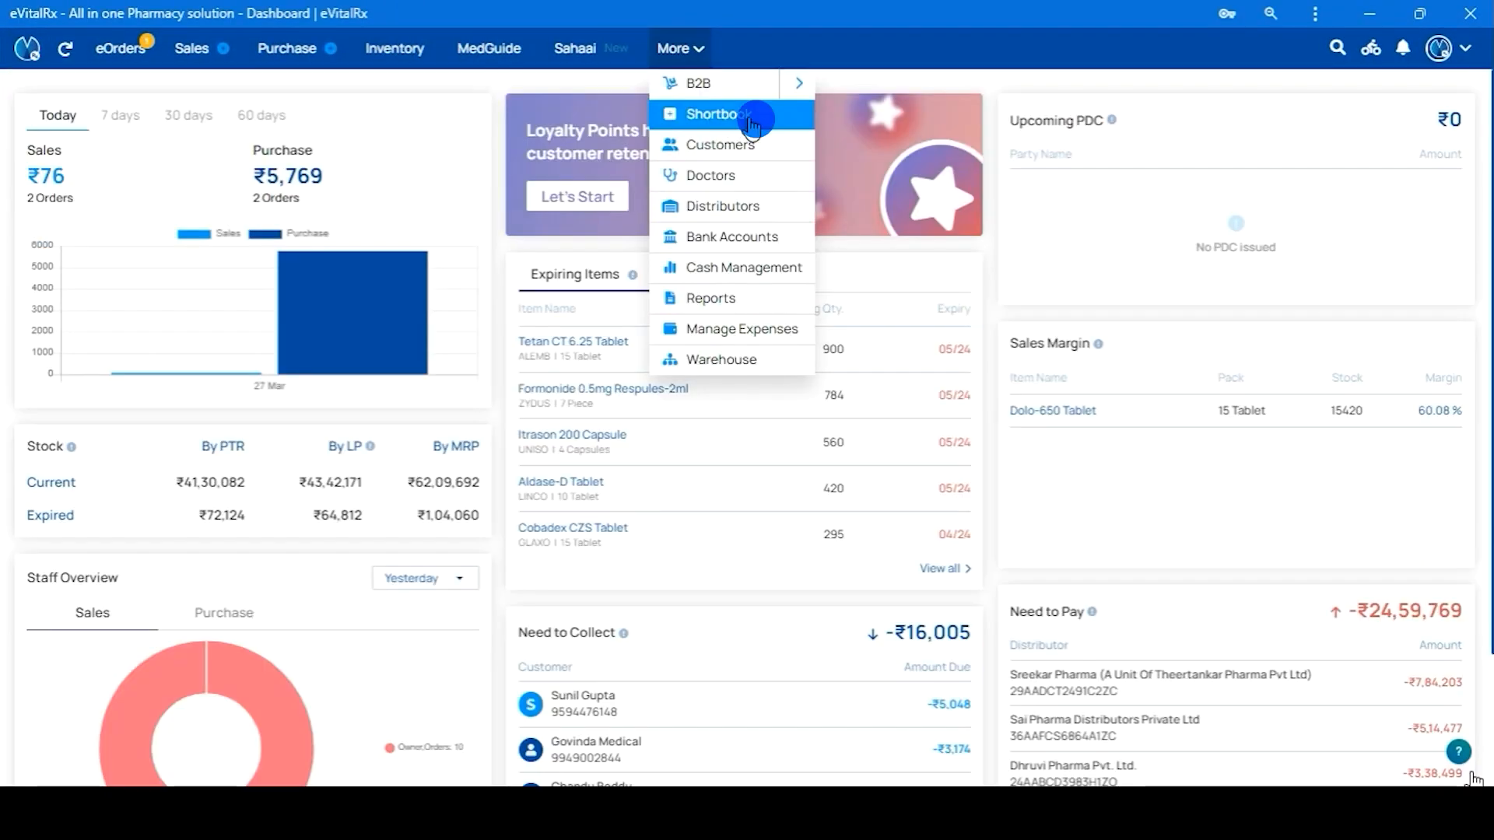
Open the Digital ShortBook showing pending items for 21/03/2024–27/03/2024, starting with Reswas Syrup
{"action": "left_click", "coordinate": [752, 123]}
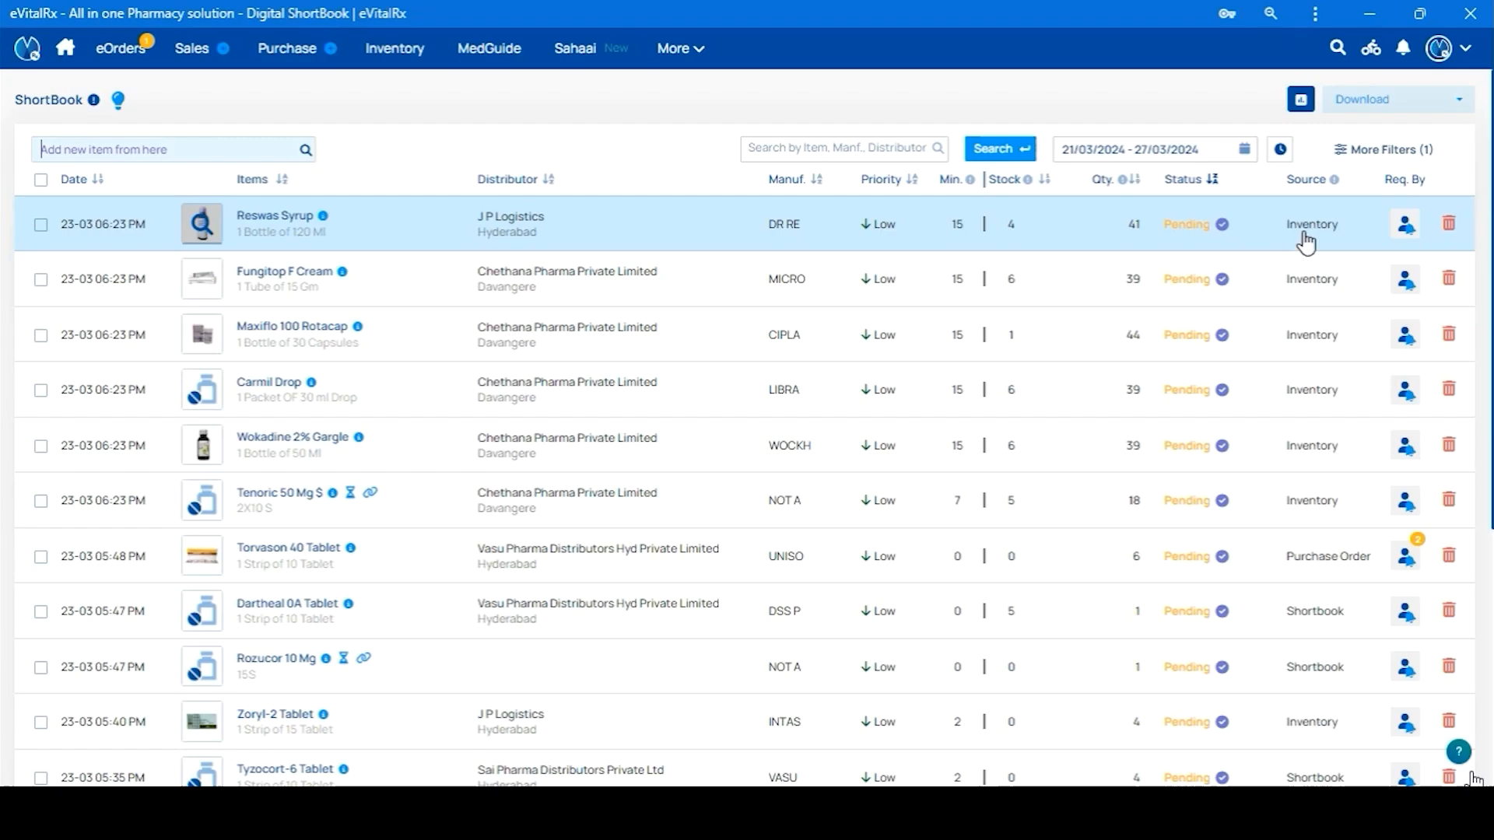
{"action": "mouse_move", "coordinate": [1327, 189]}
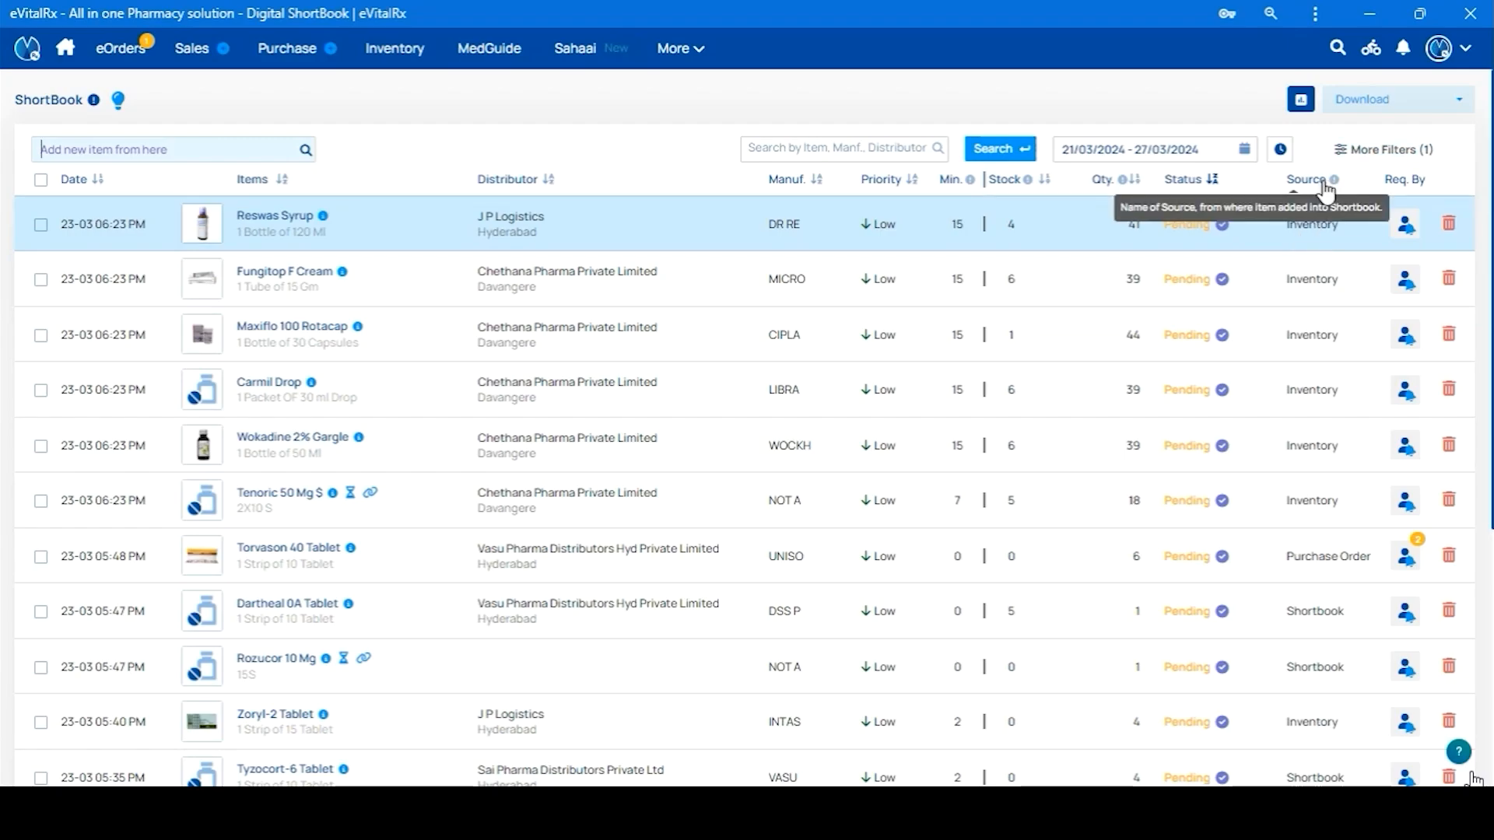
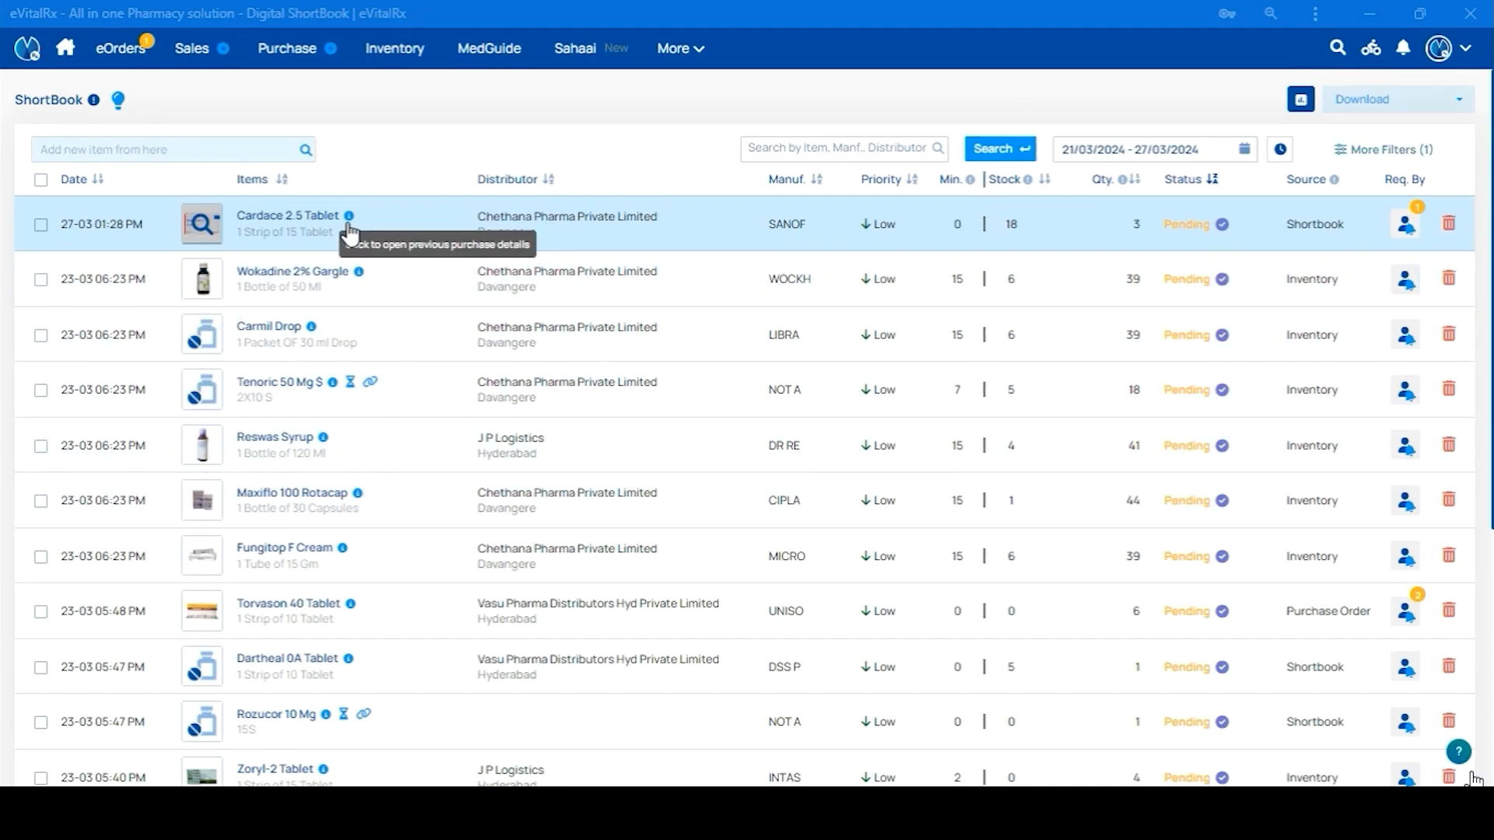
Review Cardace 2.5 Tablet's past purchases, then update its ShortBook quantity from 3 to 4 at Low priority
{"action": "left_click", "coordinate": [348, 216]}
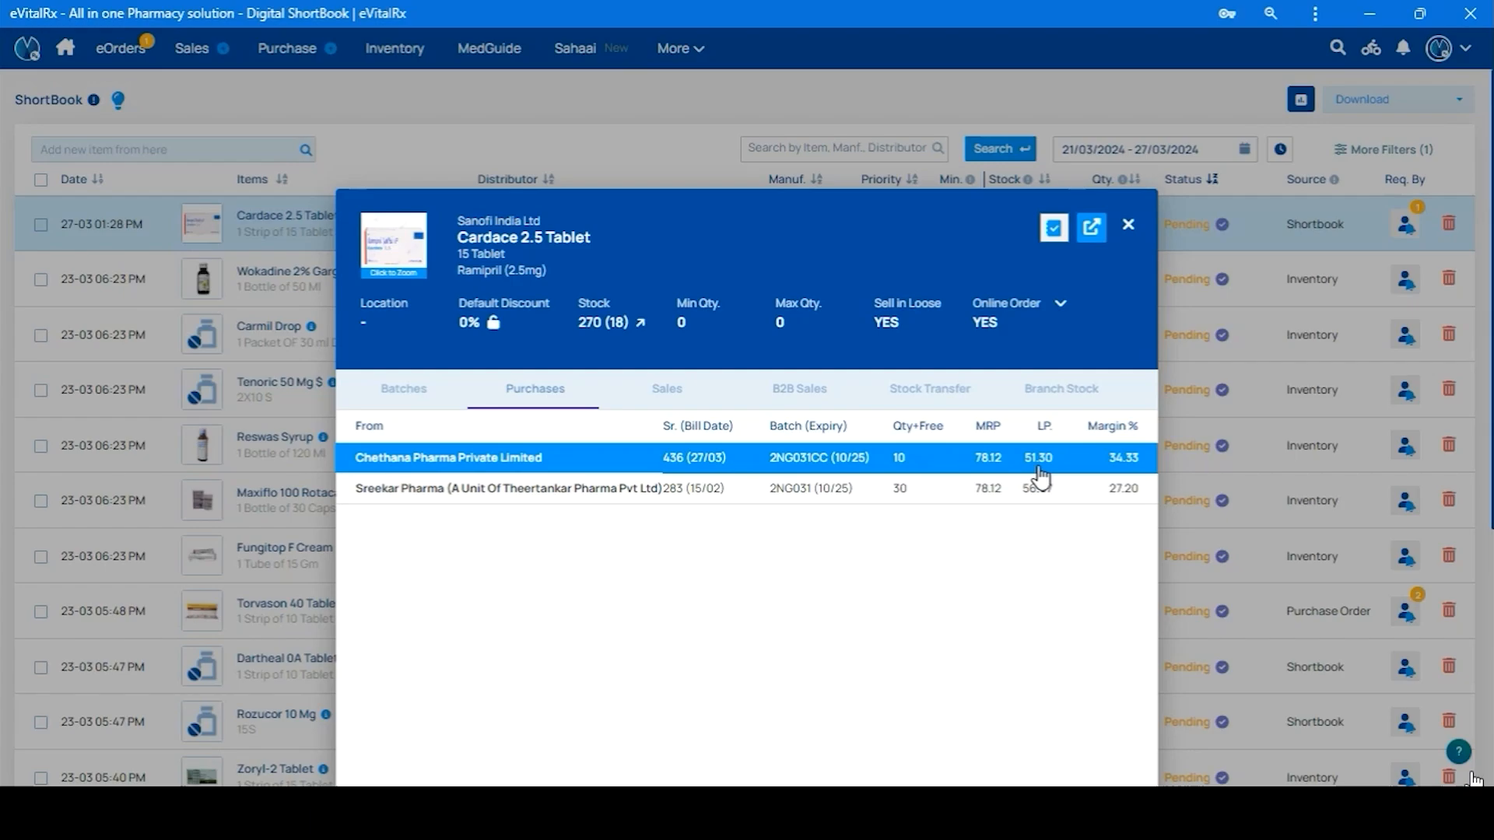
{"action": "left_click", "coordinate": [1128, 230]}
{"action": "left_click", "coordinate": [535, 224]}
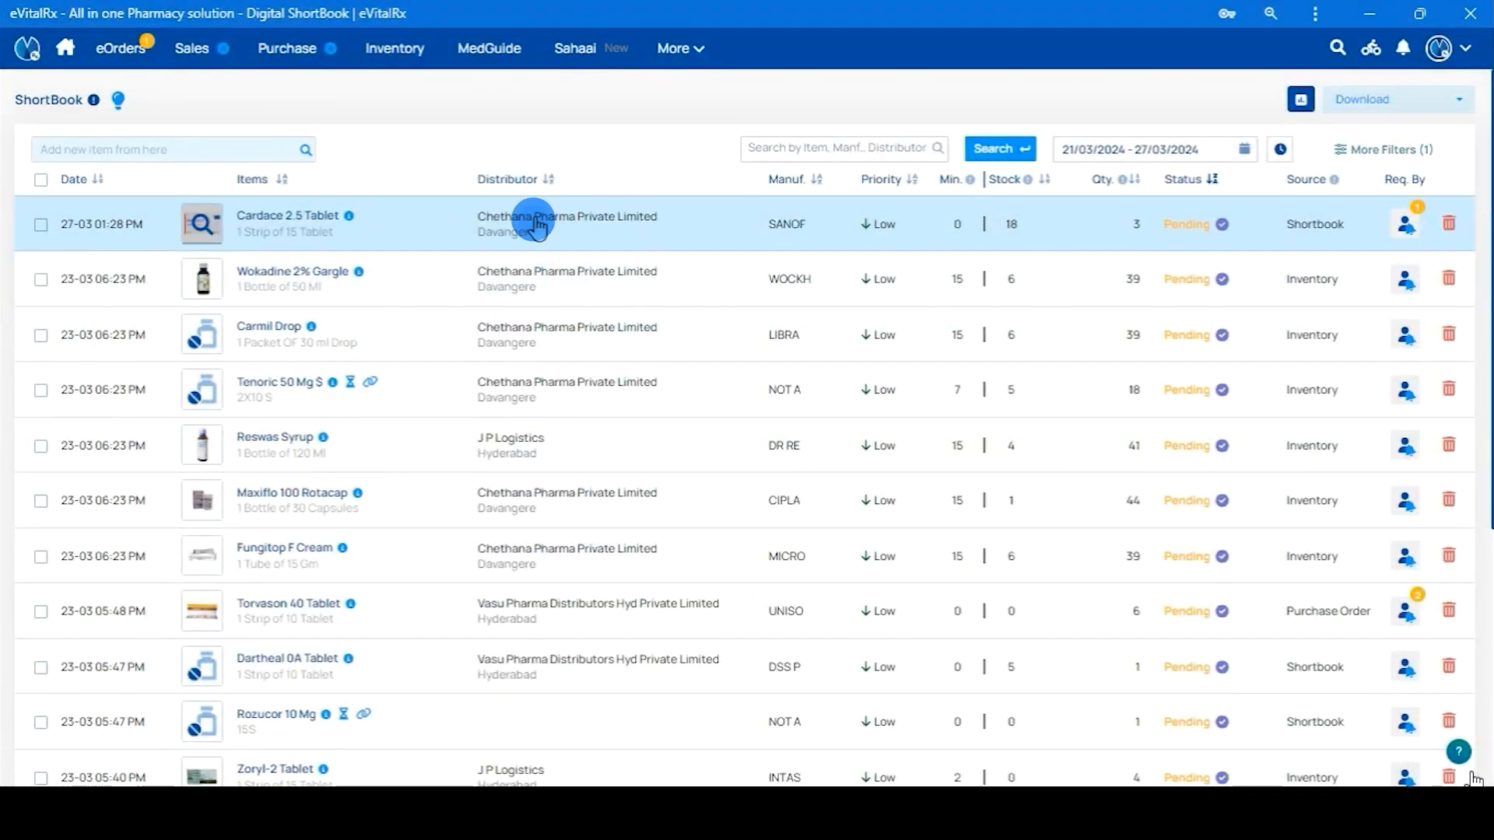
{"action": "left_click", "coordinate": [913, 755]}
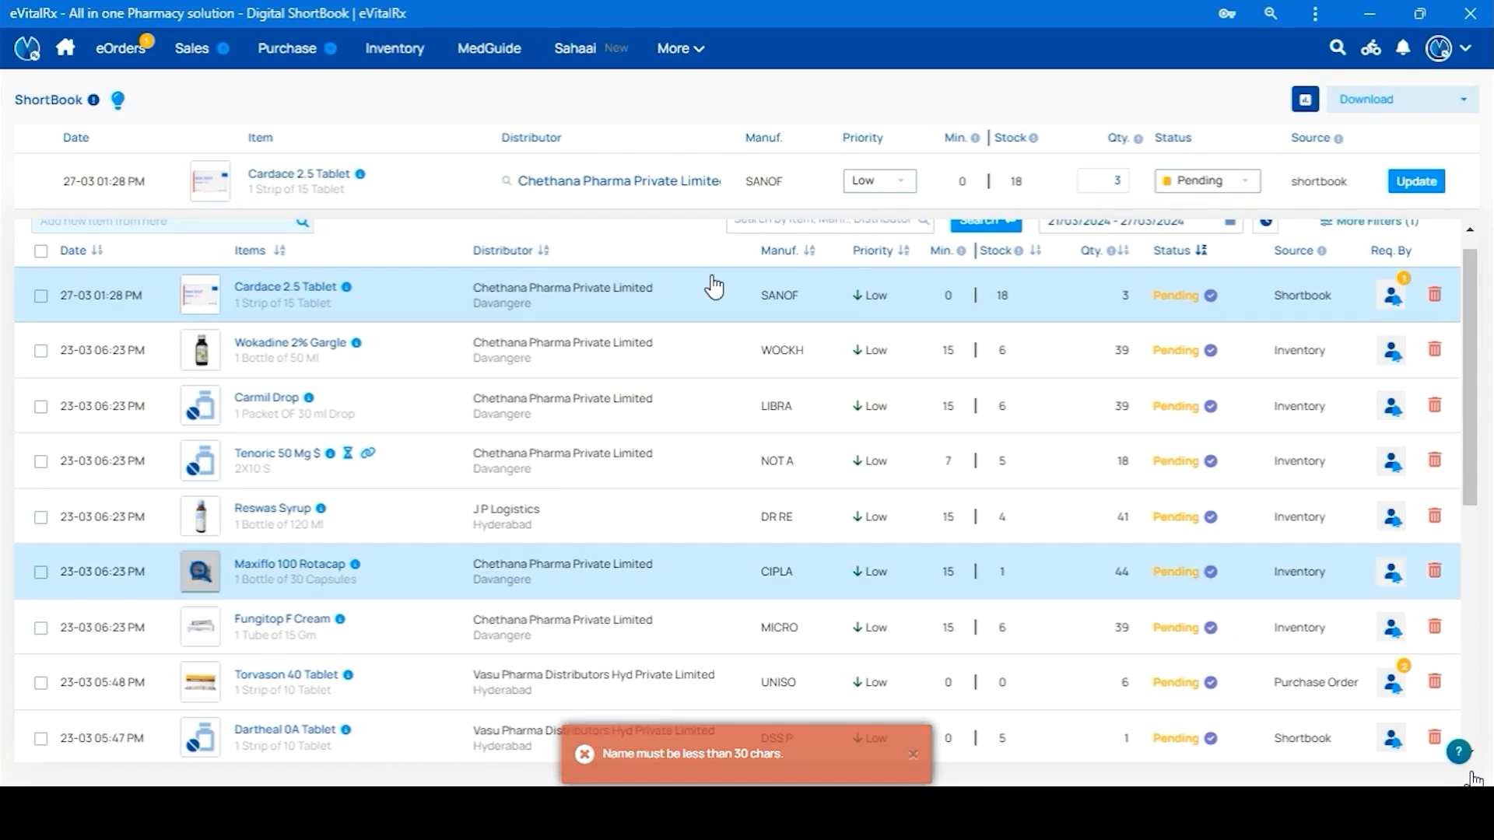
{"action": "left_click", "coordinate": [655, 187]}
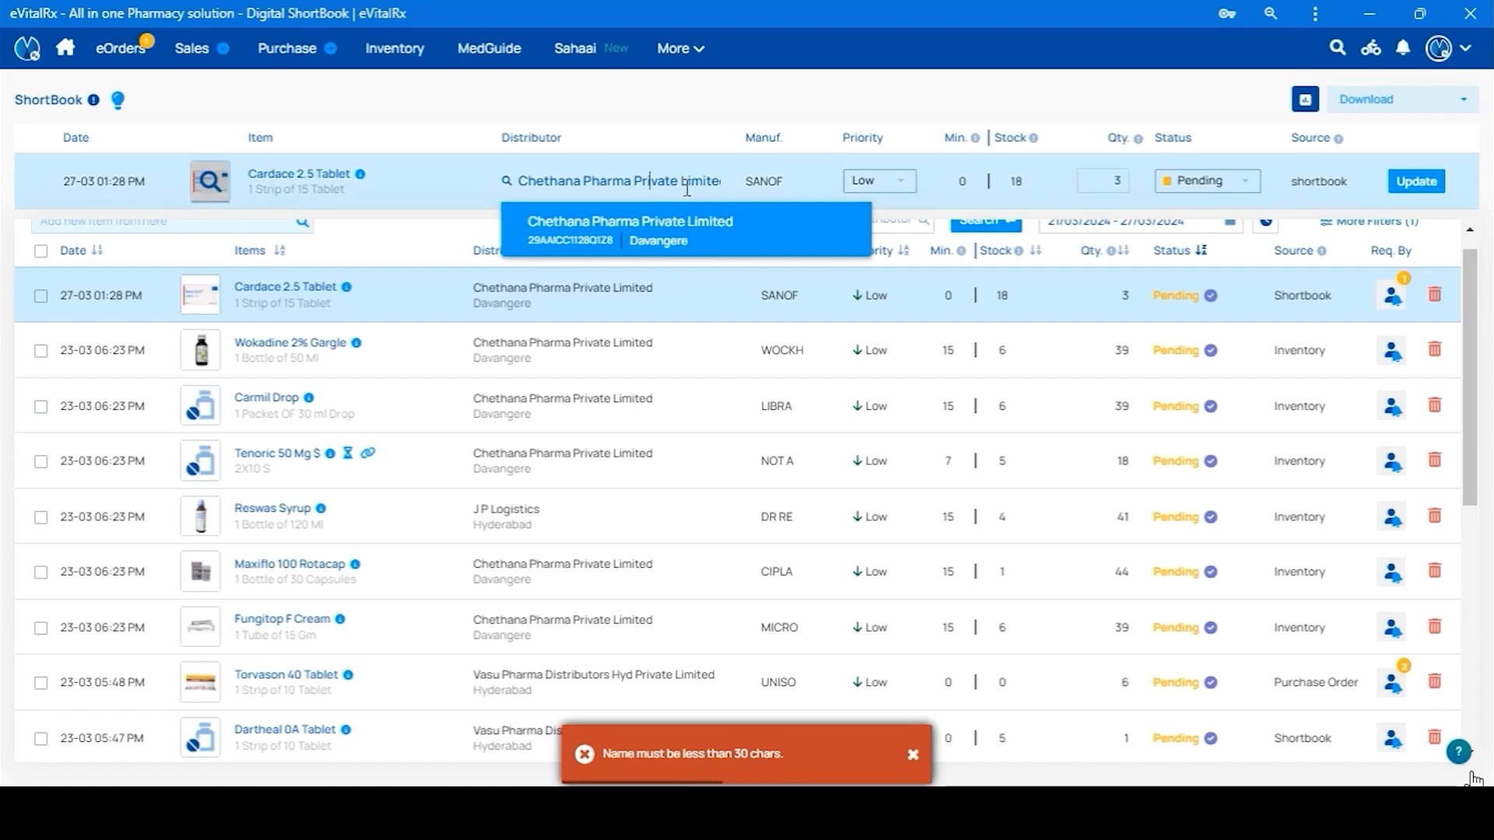
{"action": "left_click", "coordinate": [882, 184]}
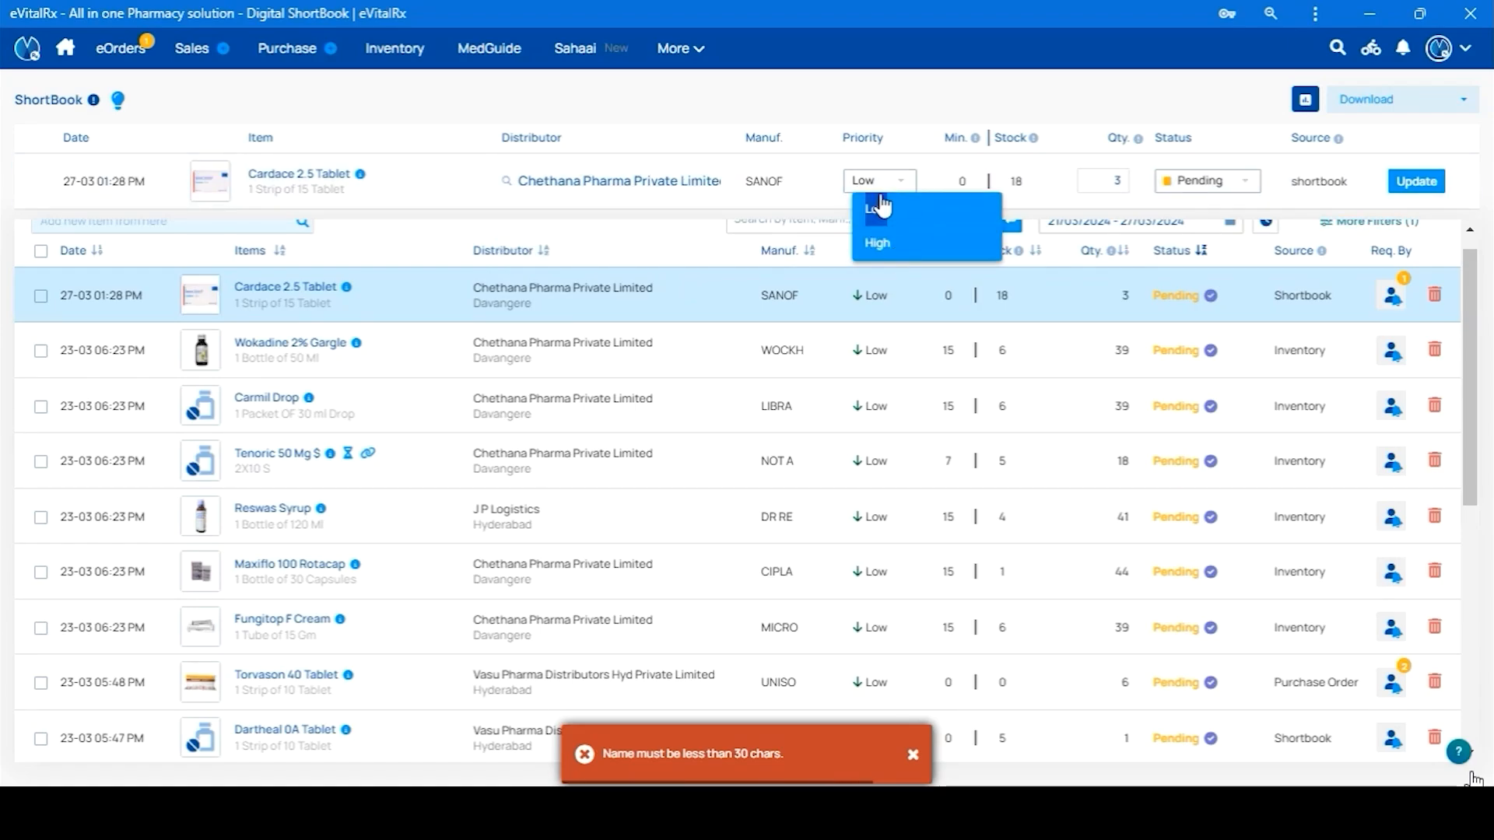
{"action": "left_click", "coordinate": [1113, 190]}
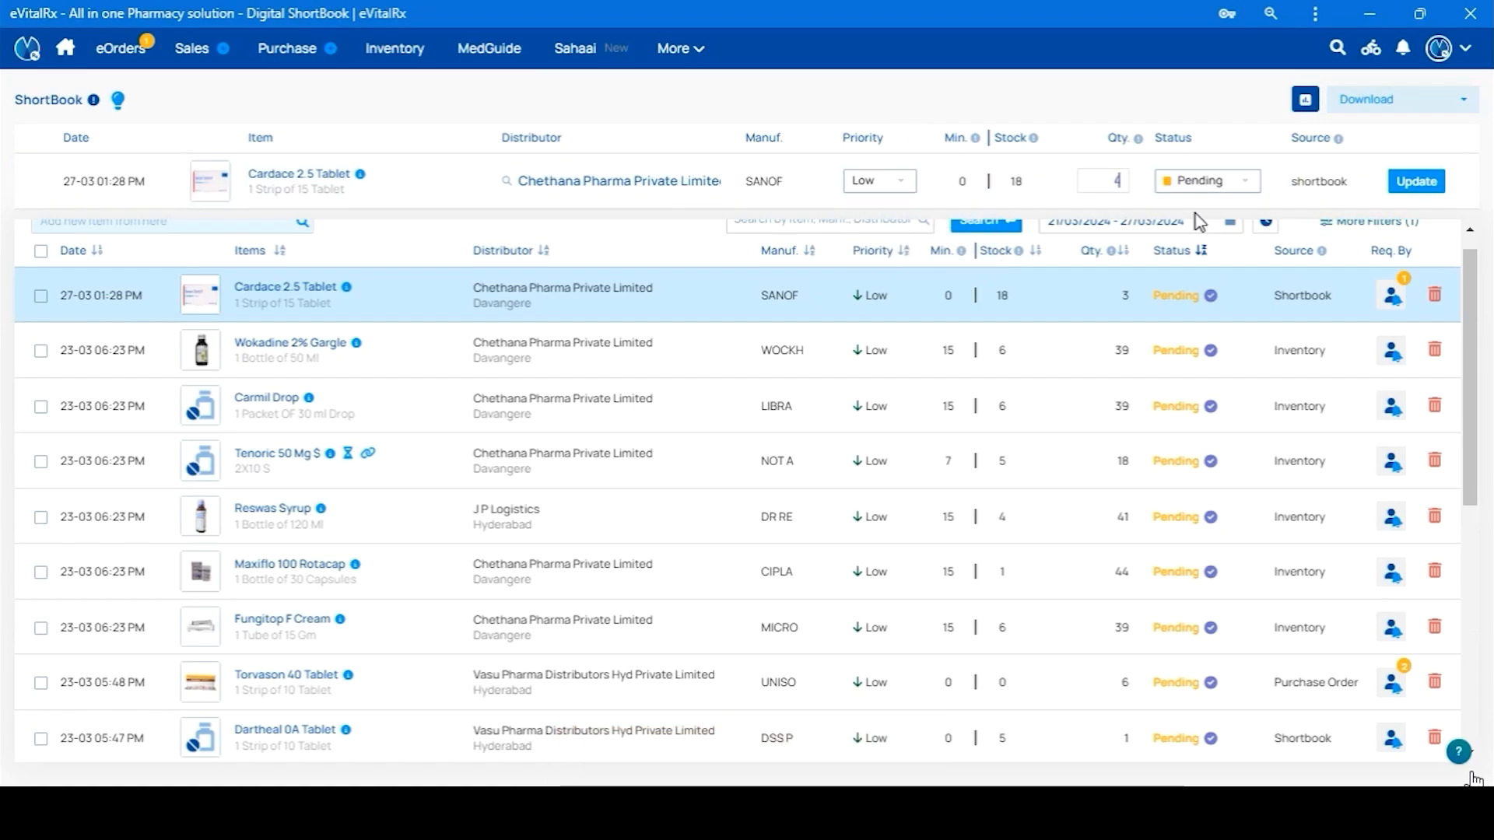
{"action": "key", "text": "Return"}
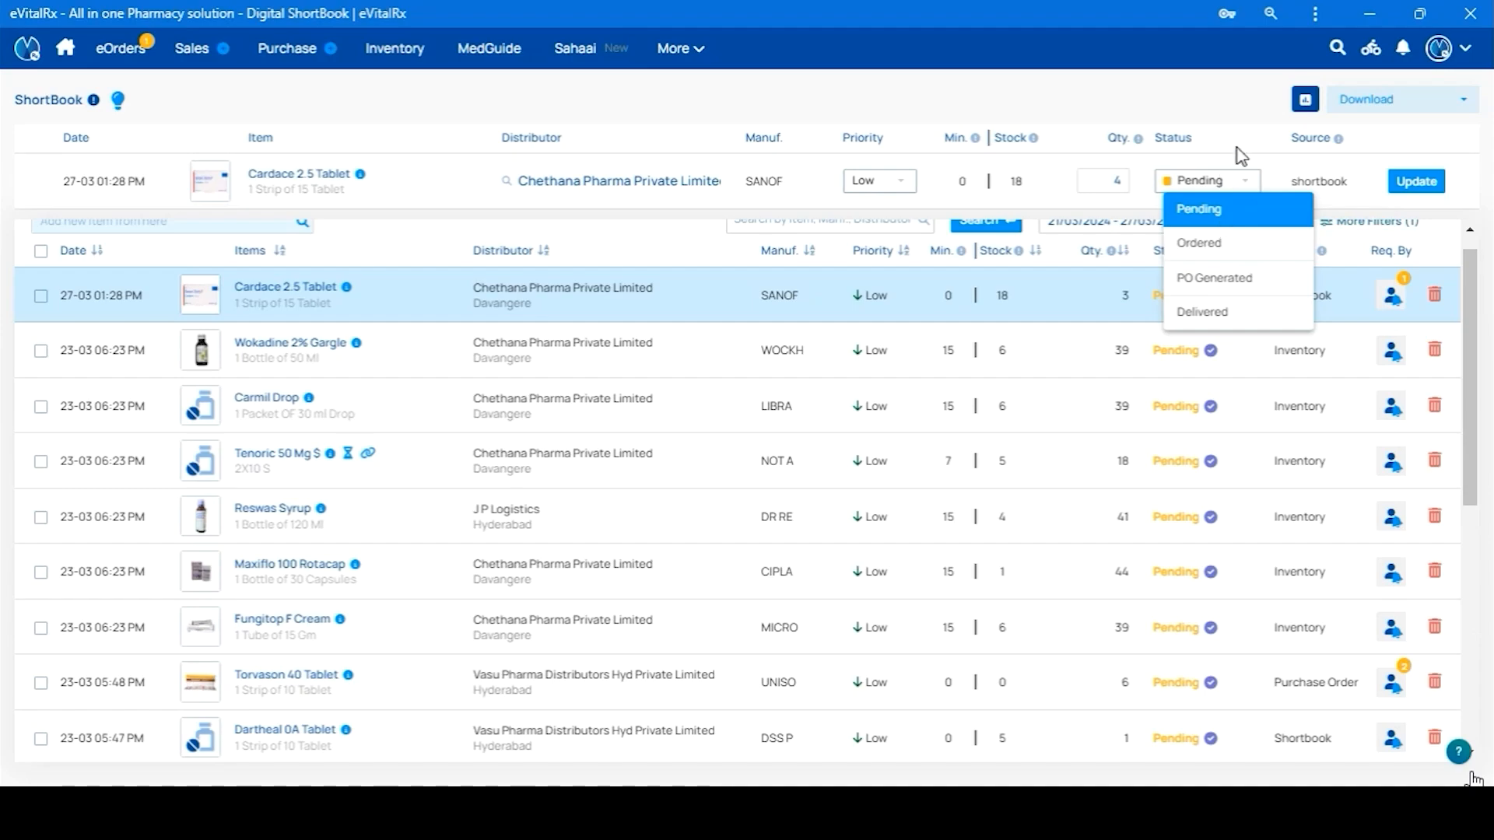
{"action": "left_click", "coordinate": [1421, 191]}
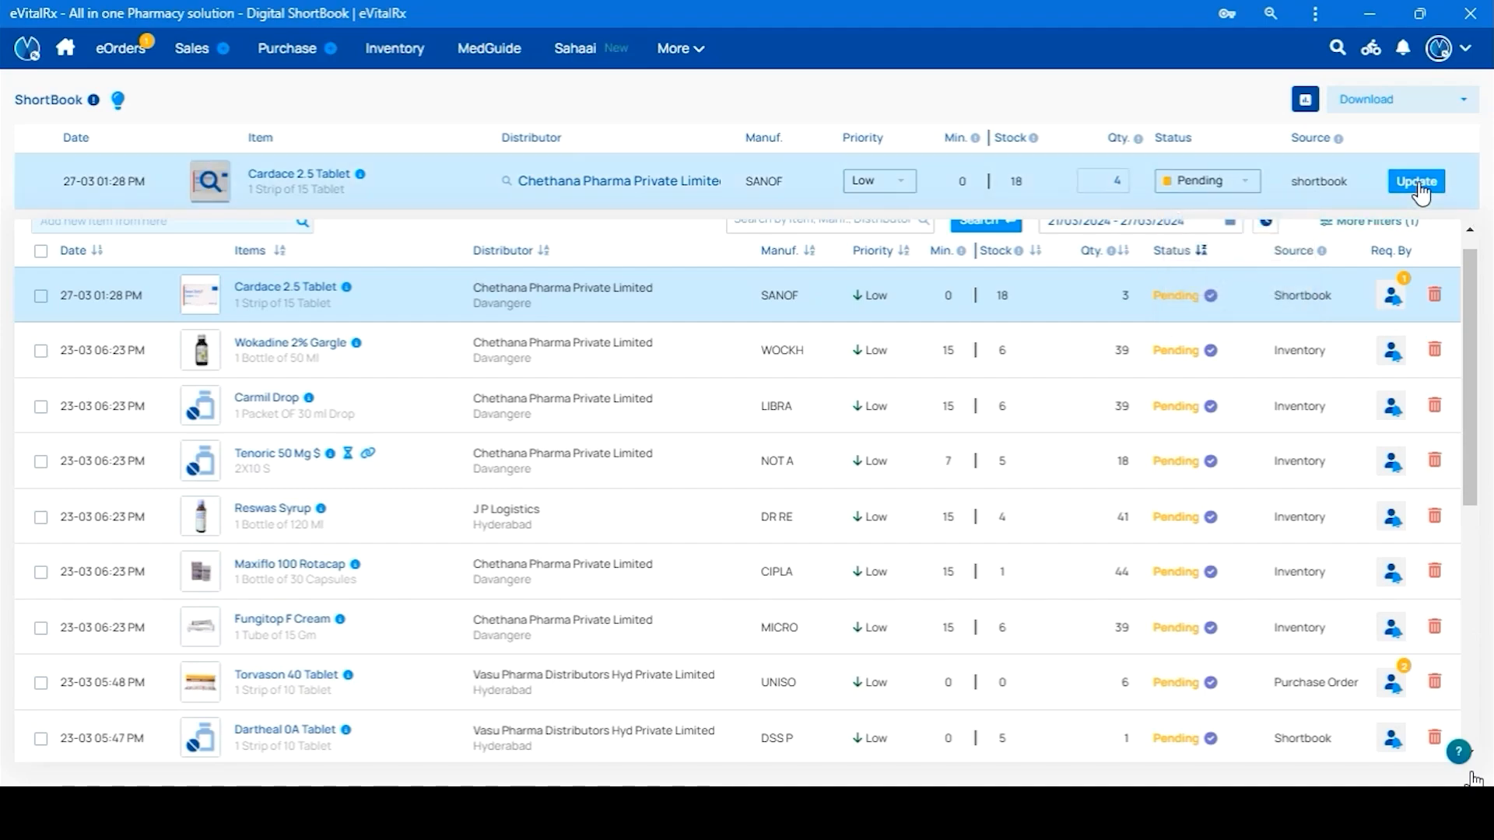
{"action": "scroll", "coordinate": [786, 498], "scroll_direction": "down", "scroll_amount": 3}
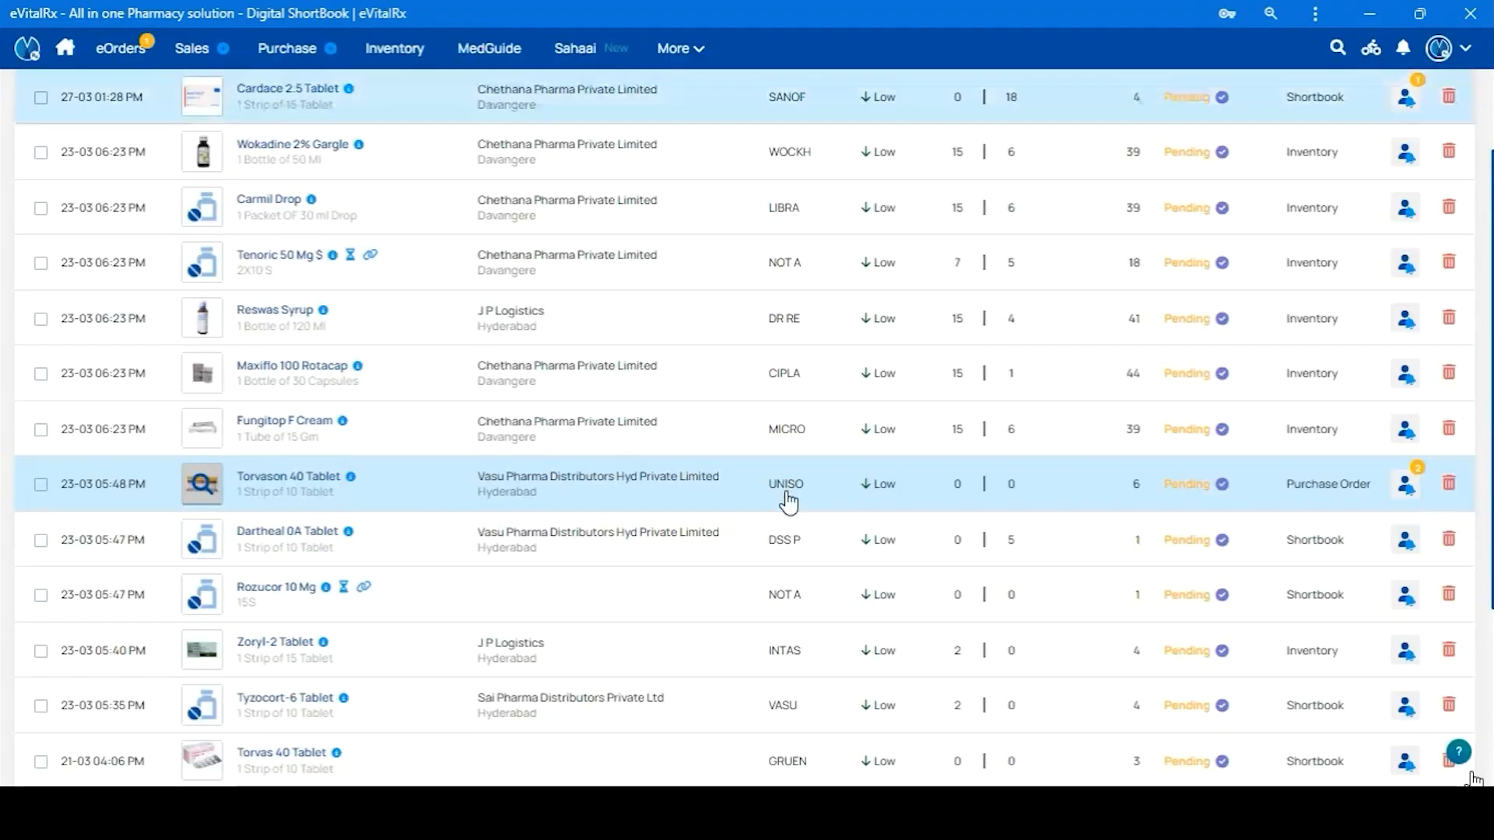
{"action": "scroll", "coordinate": [801, 405], "scroll_direction": "up", "scroll_amount": 2}
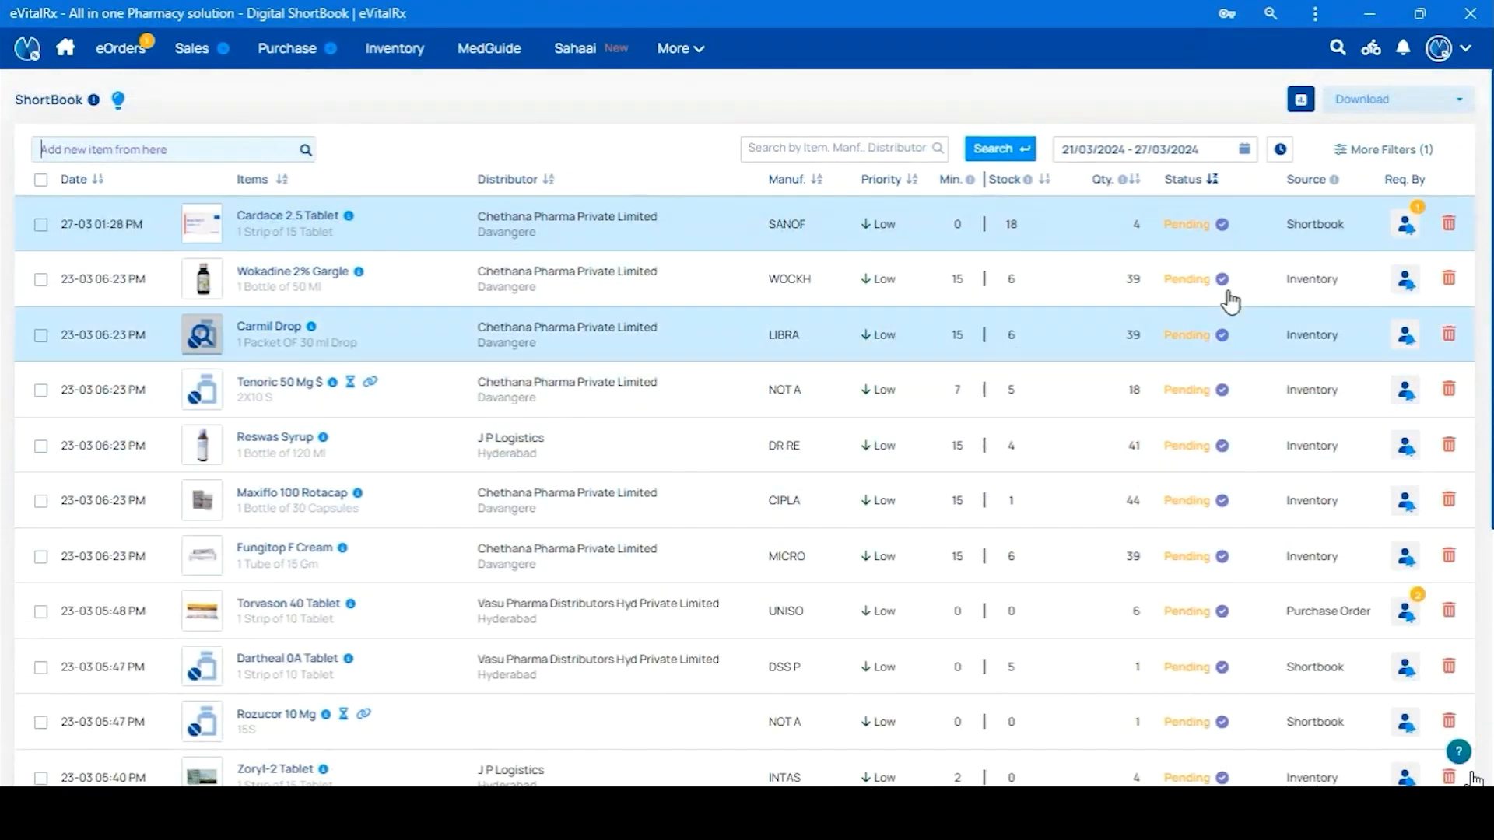
Apply a Priority: Low filter from More Filters, leaving requested-by and status at All
{"action": "left_click", "coordinate": [1195, 153]}
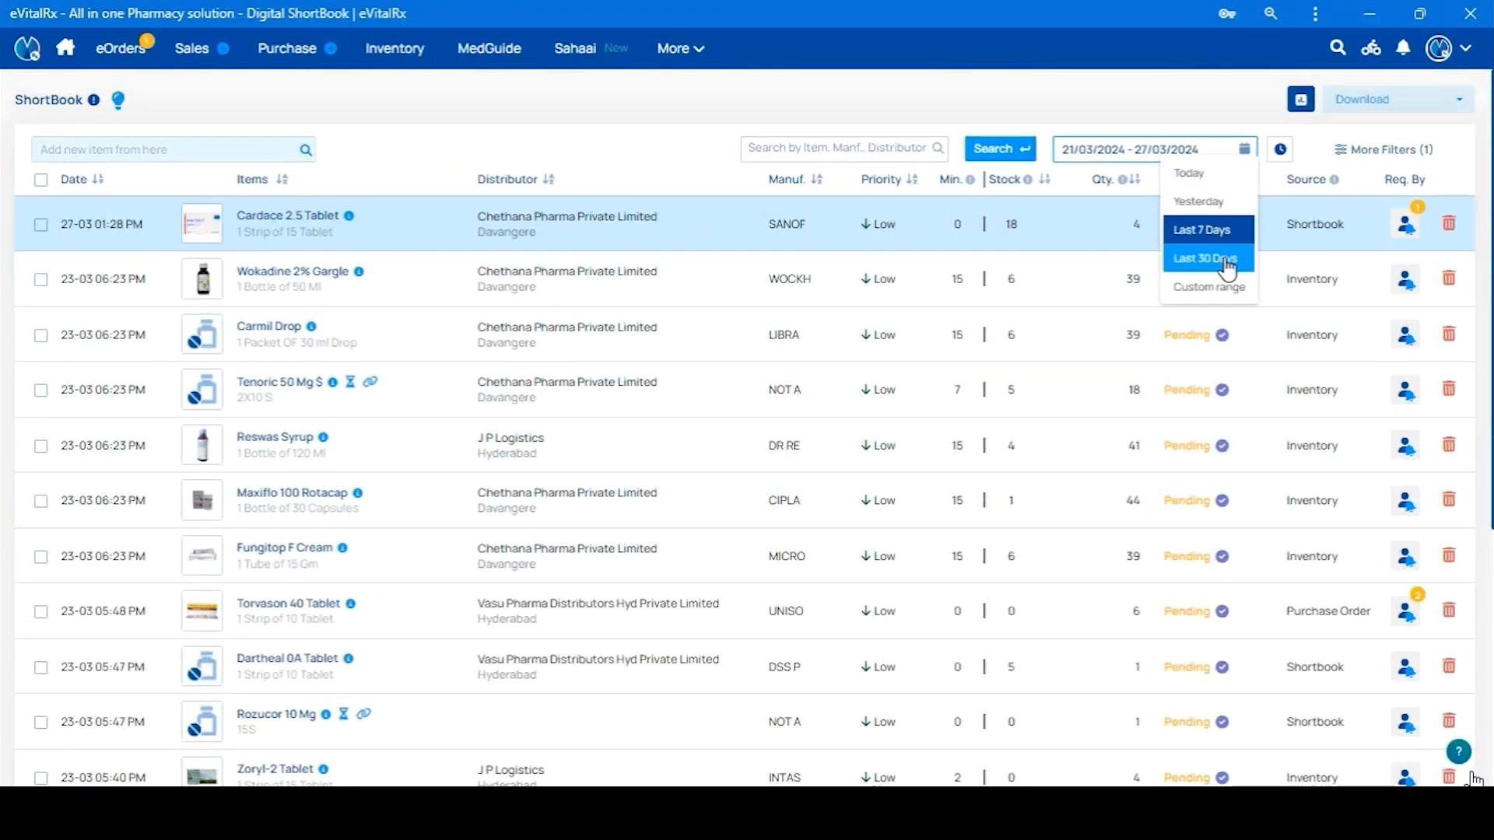
{"action": "left_click", "coordinate": [1217, 119]}
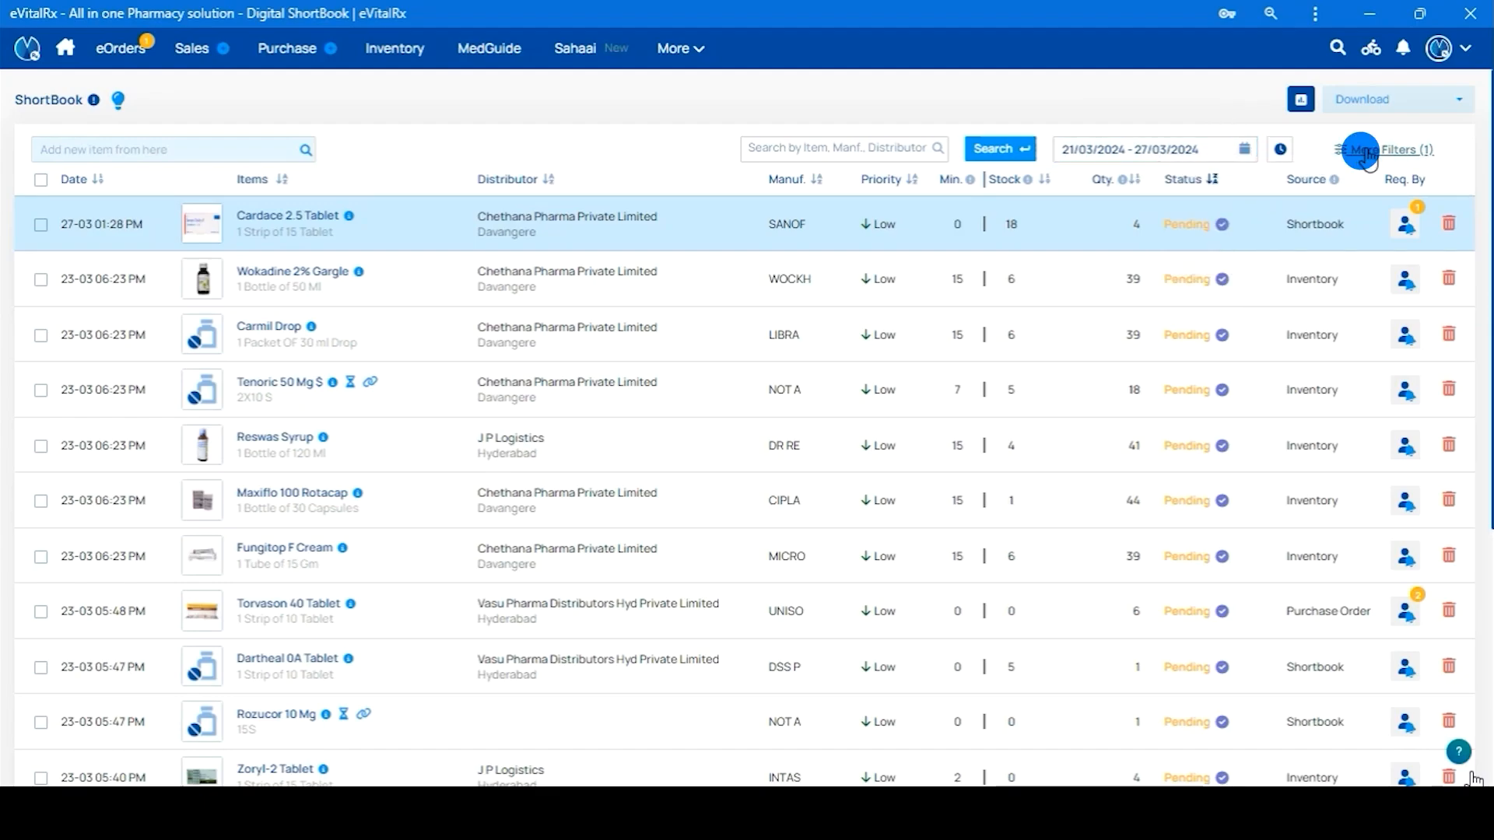
{"action": "left_click", "coordinate": [1367, 152]}
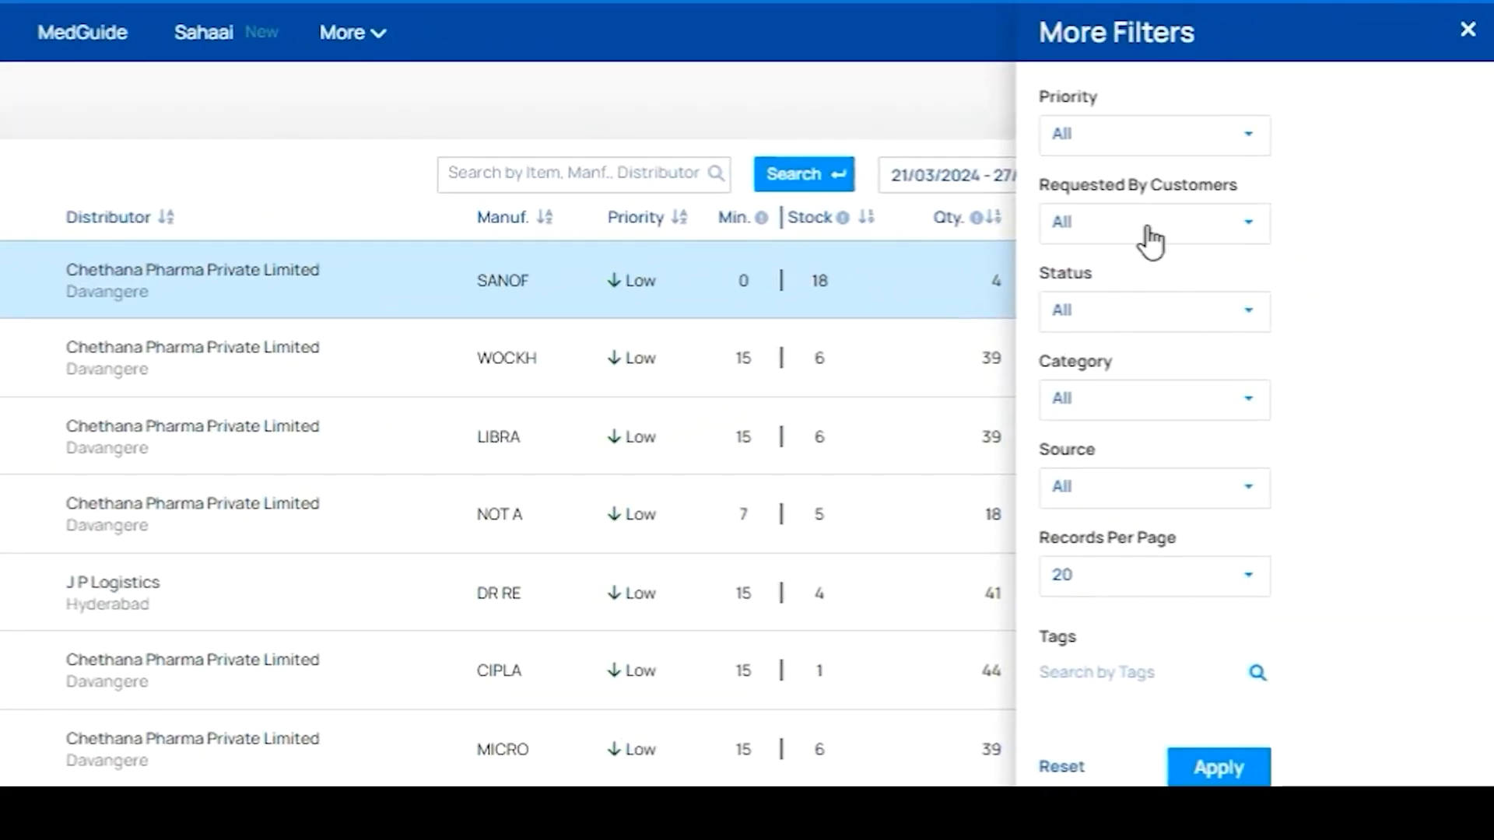
{"action": "left_click", "coordinate": [1119, 140]}
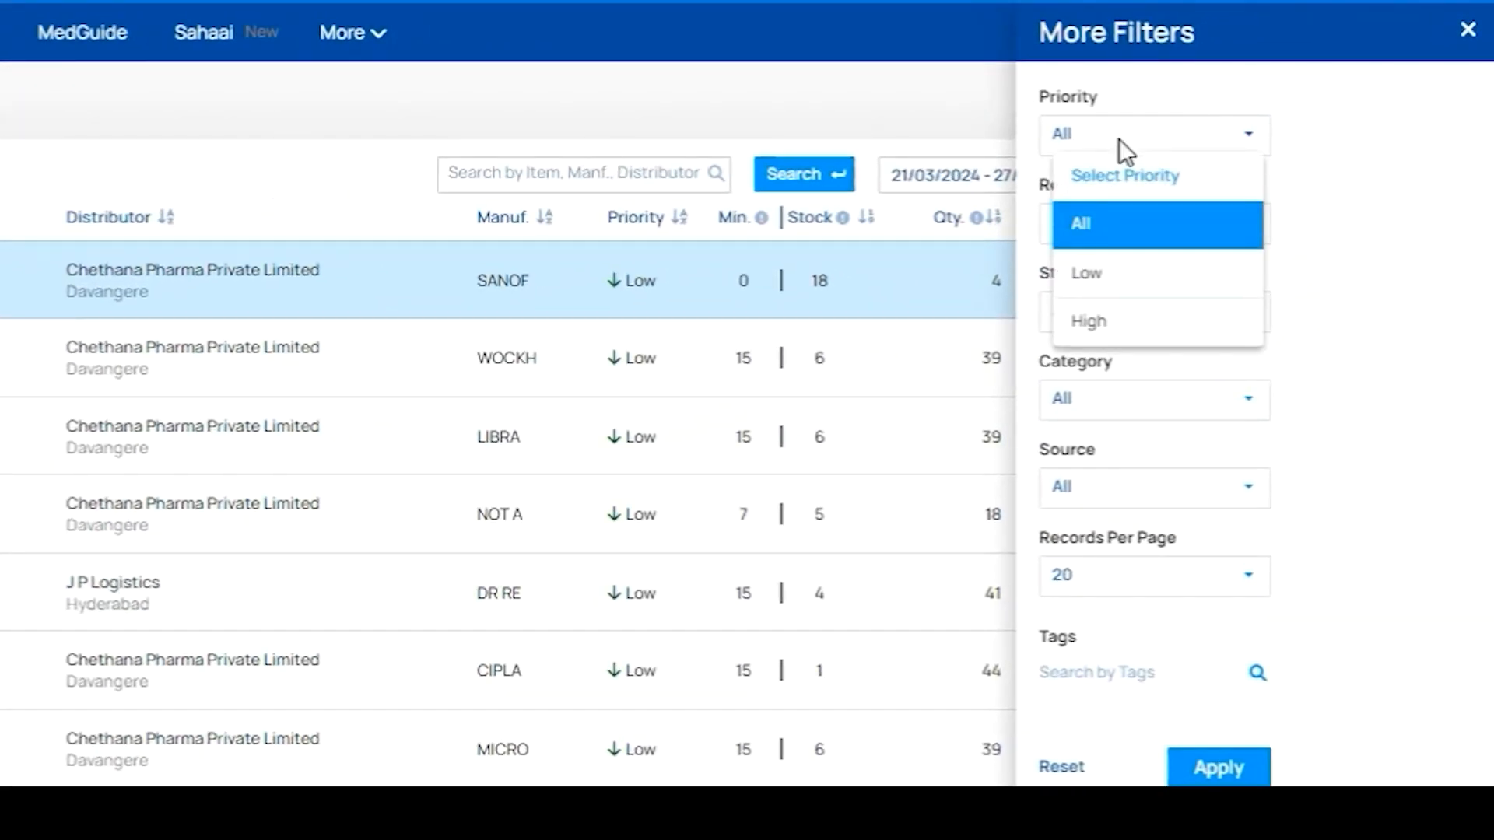
{"action": "left_click", "coordinate": [1169, 285]}
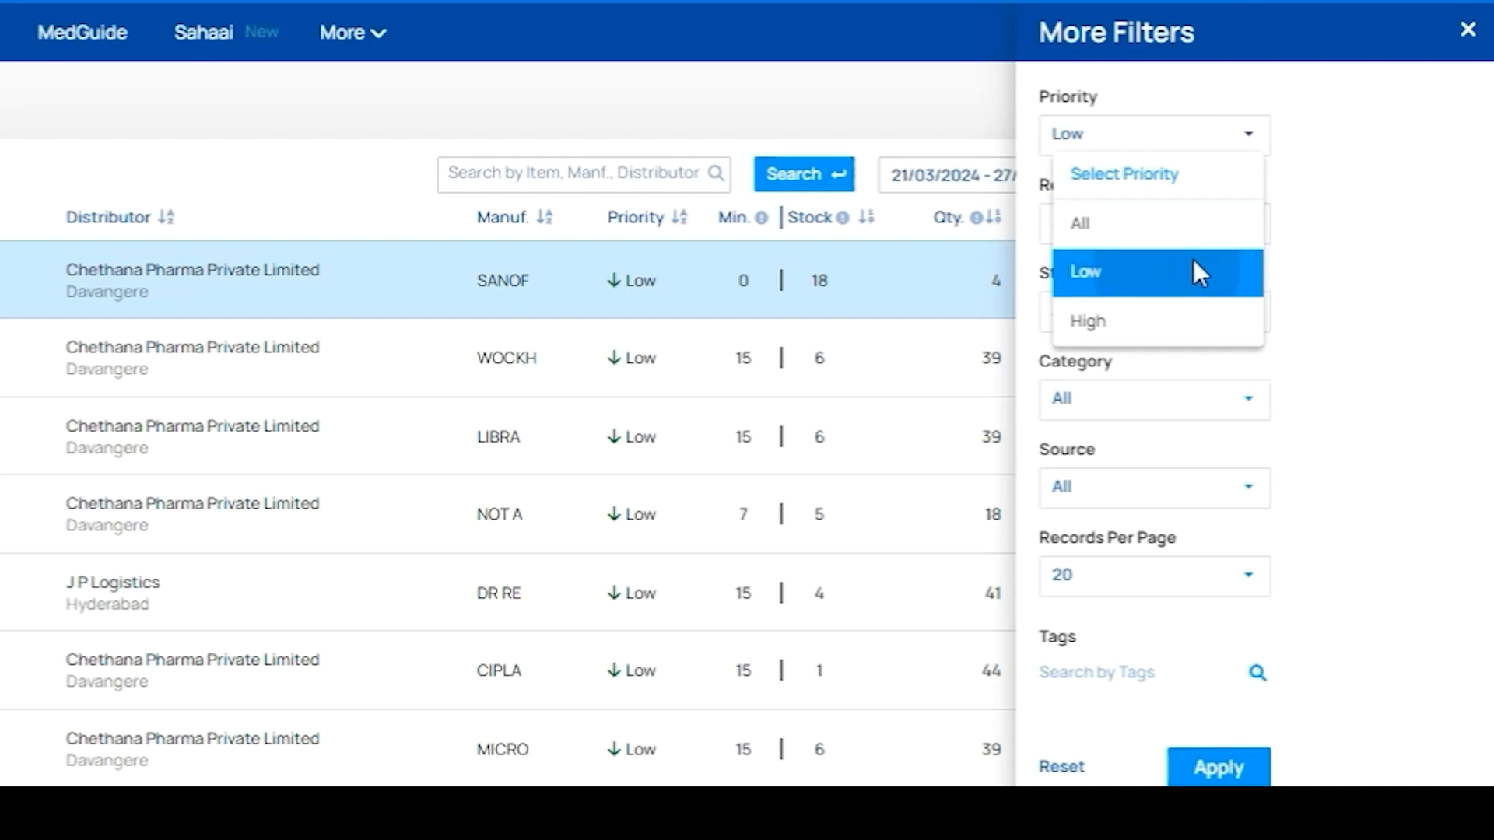
{"action": "left_click", "coordinate": [1174, 226]}
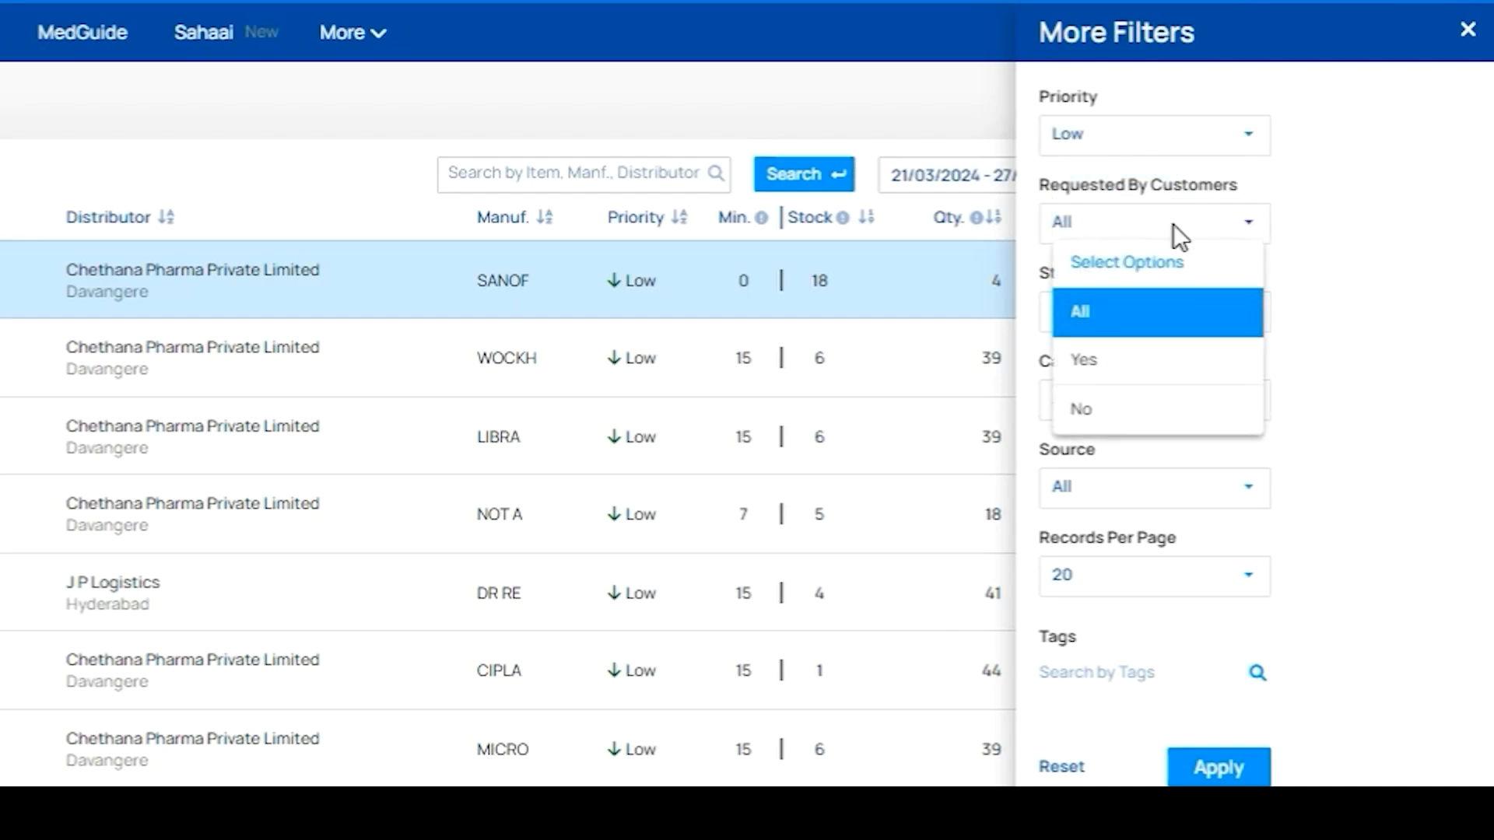
{"action": "left_click", "coordinate": [1383, 251]}
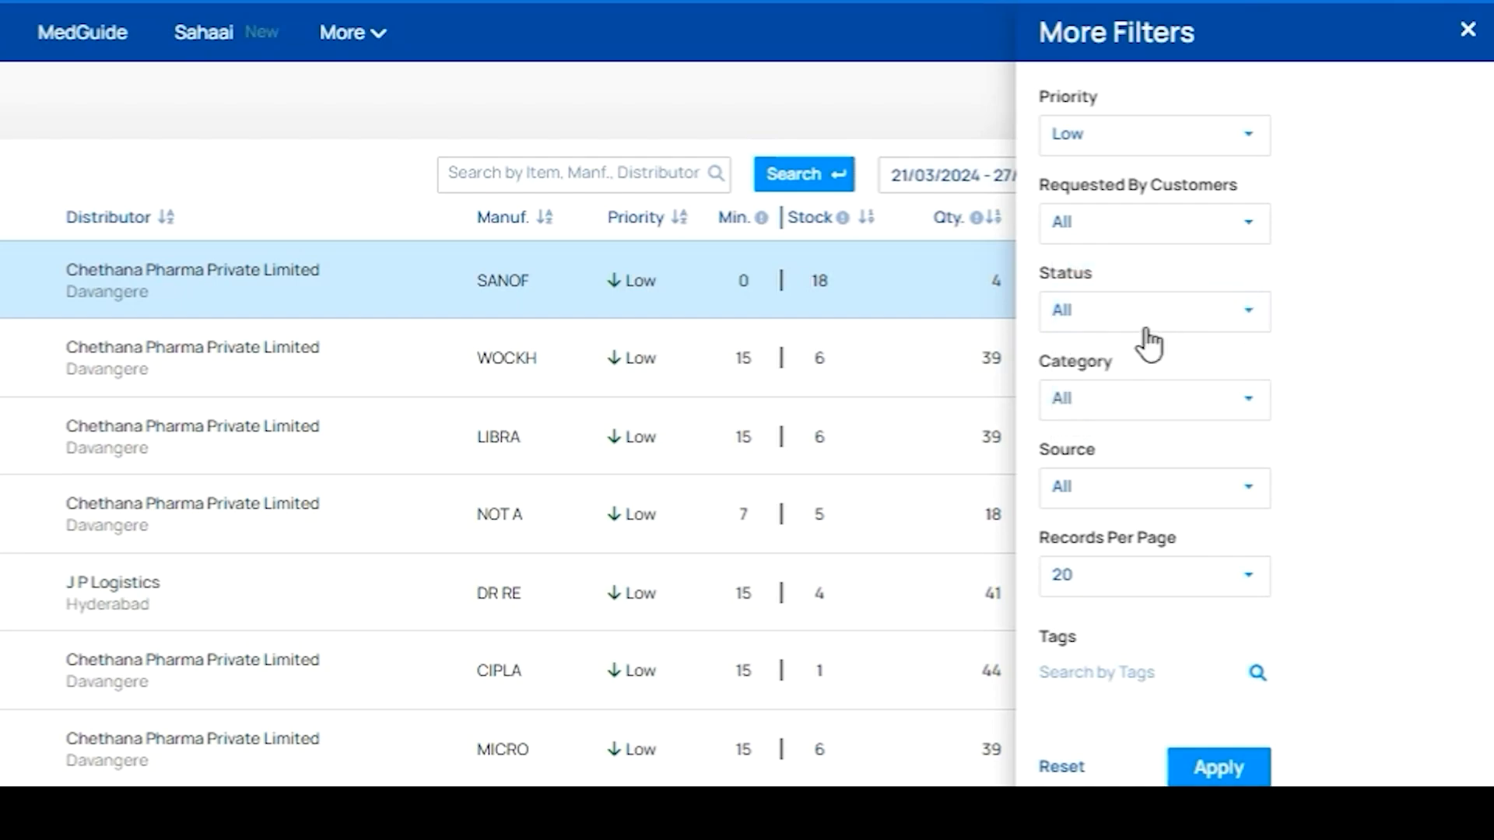
{"action": "left_click", "coordinate": [1136, 311]}
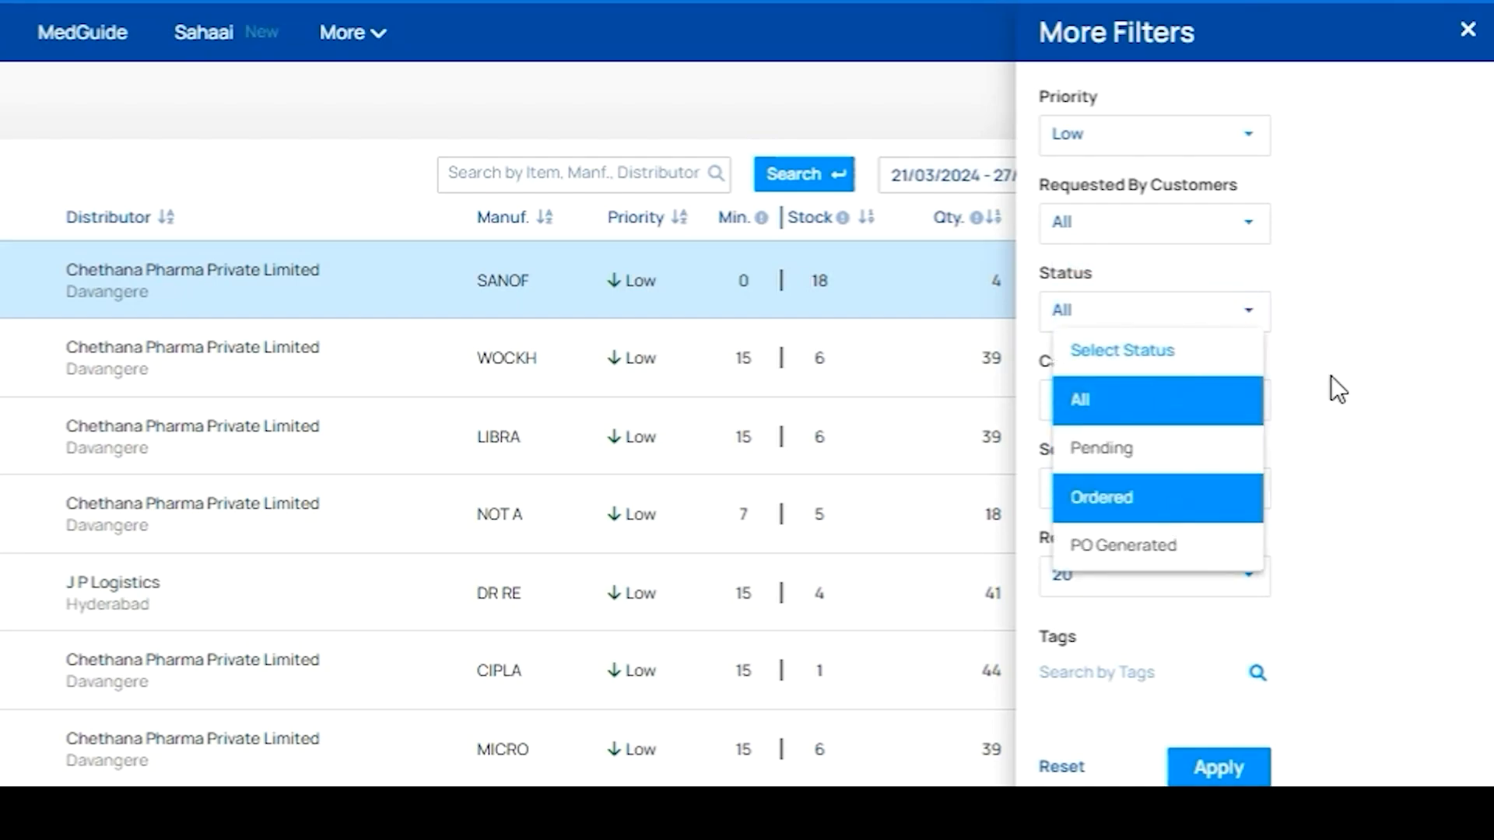
{"action": "left_click", "coordinate": [1237, 405]}
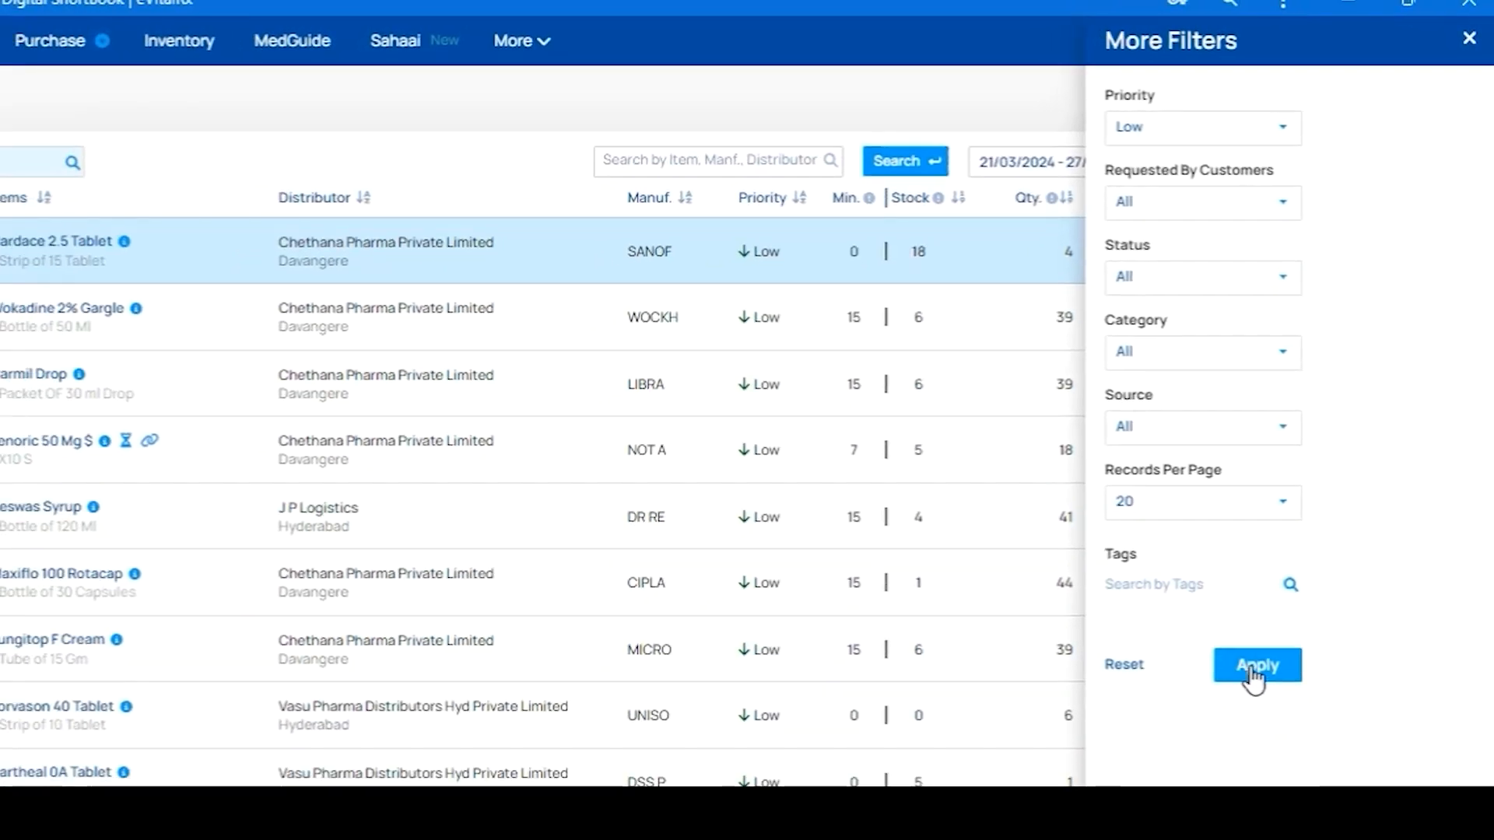
{"action": "left_click", "coordinate": [1214, 770]}
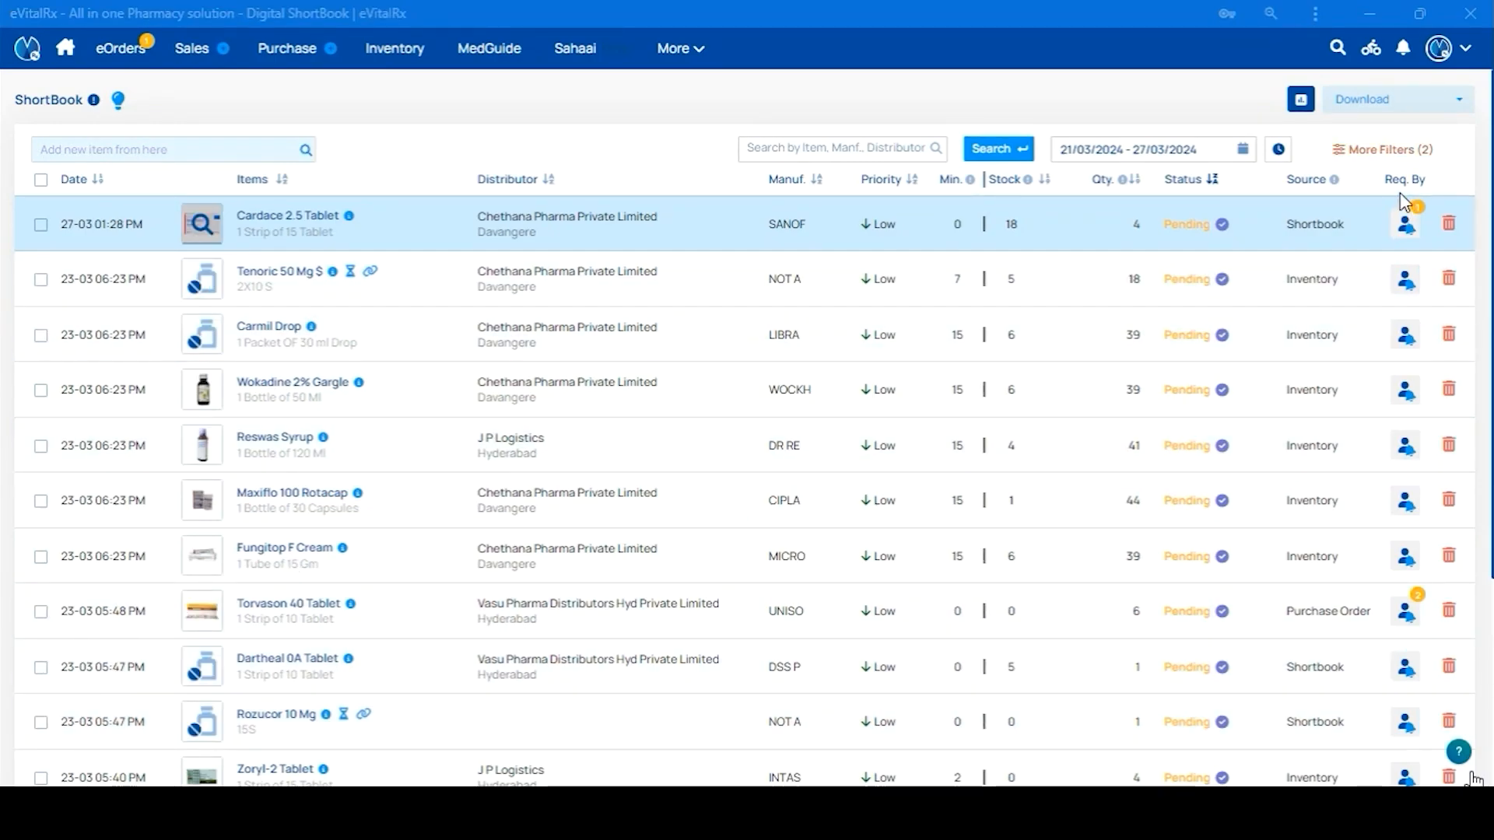
{"action": "left_click_drag", "start_coordinate": [1389, 179], "coordinate": [1427, 180]}
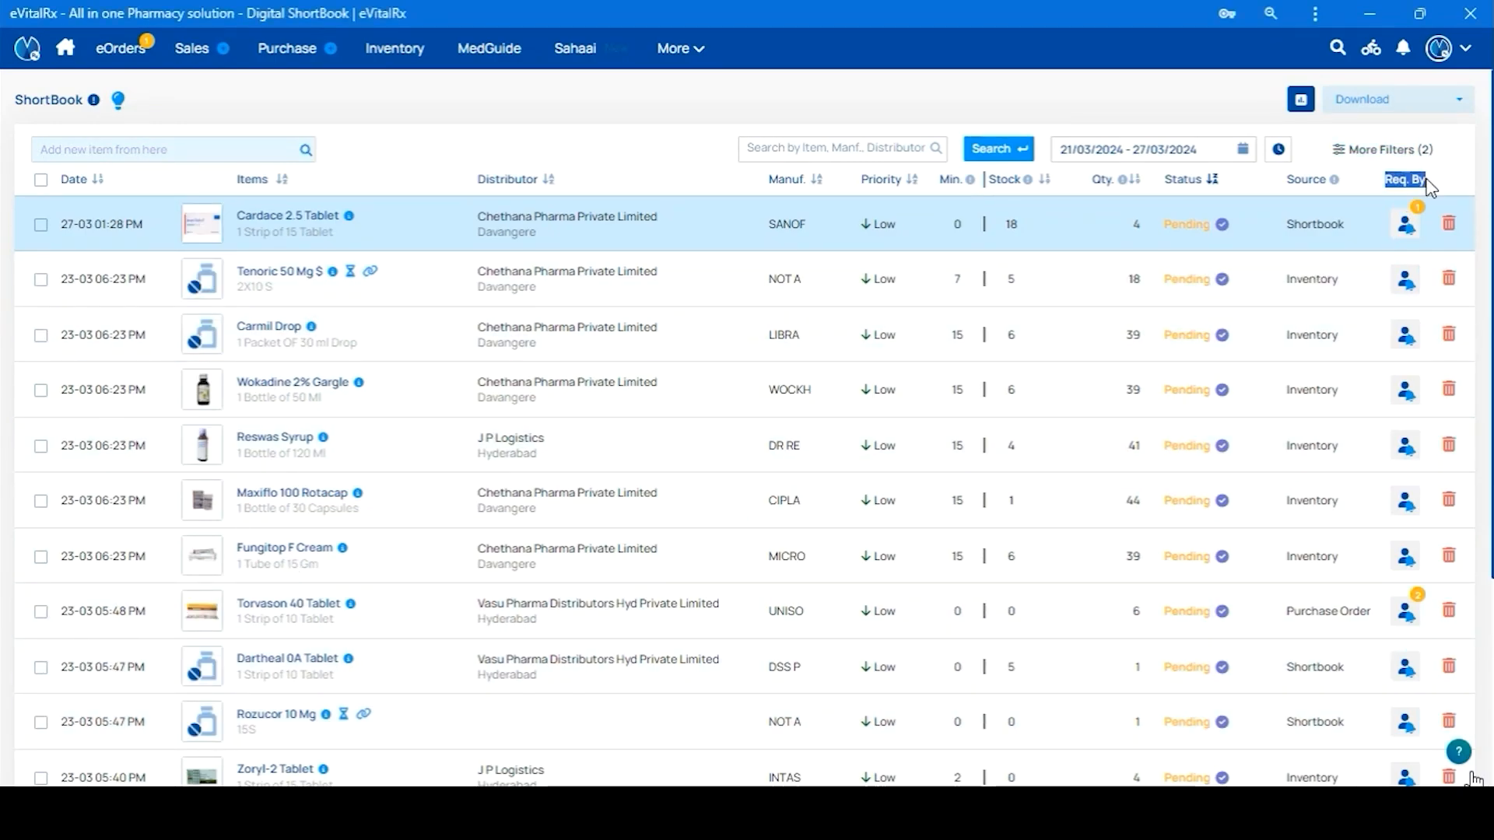
{"action": "left_click", "coordinate": [1405, 227]}
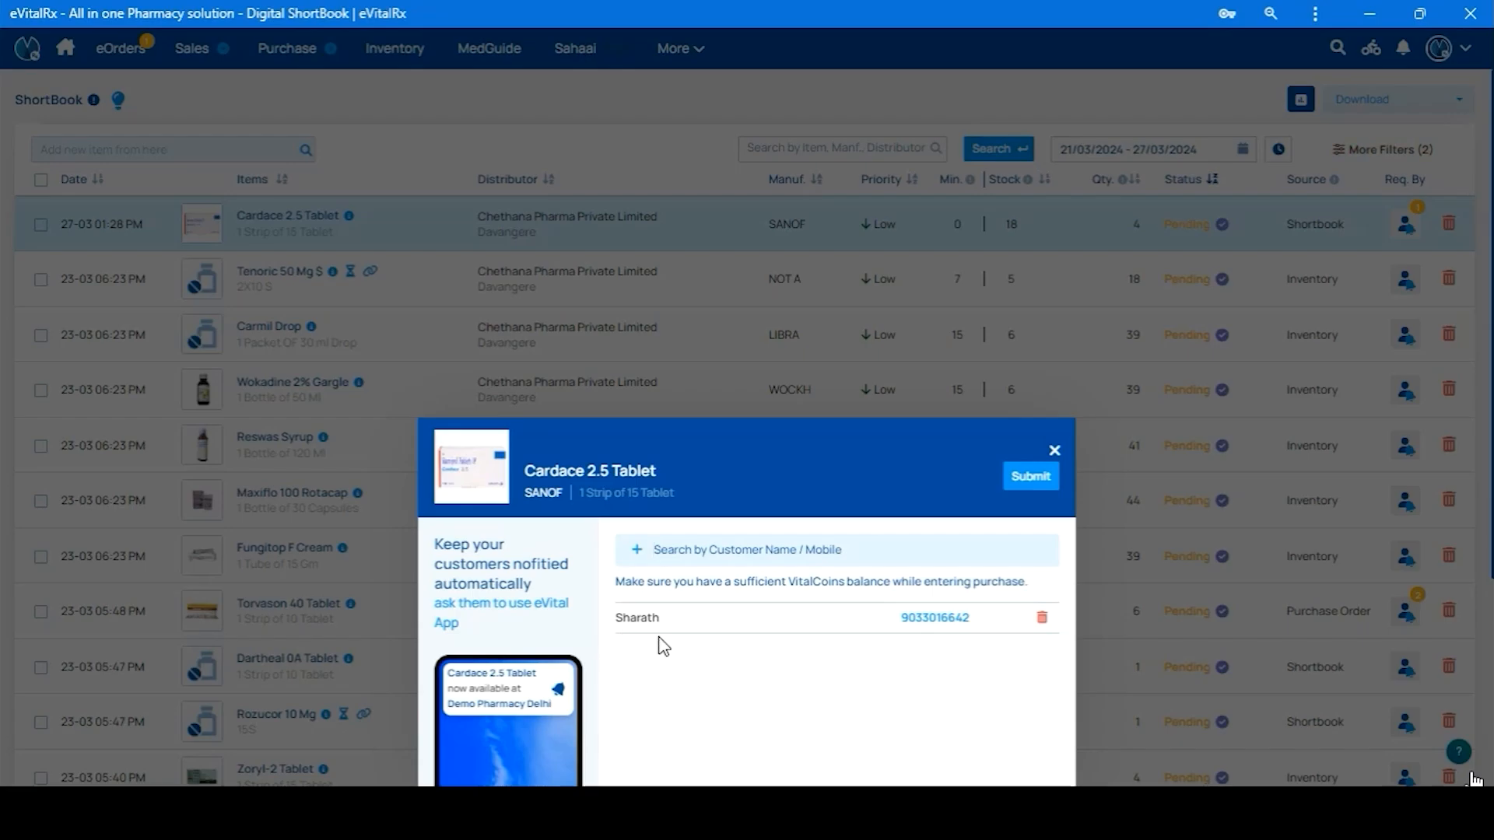
{"action": "left_click", "coordinate": [1055, 451]}
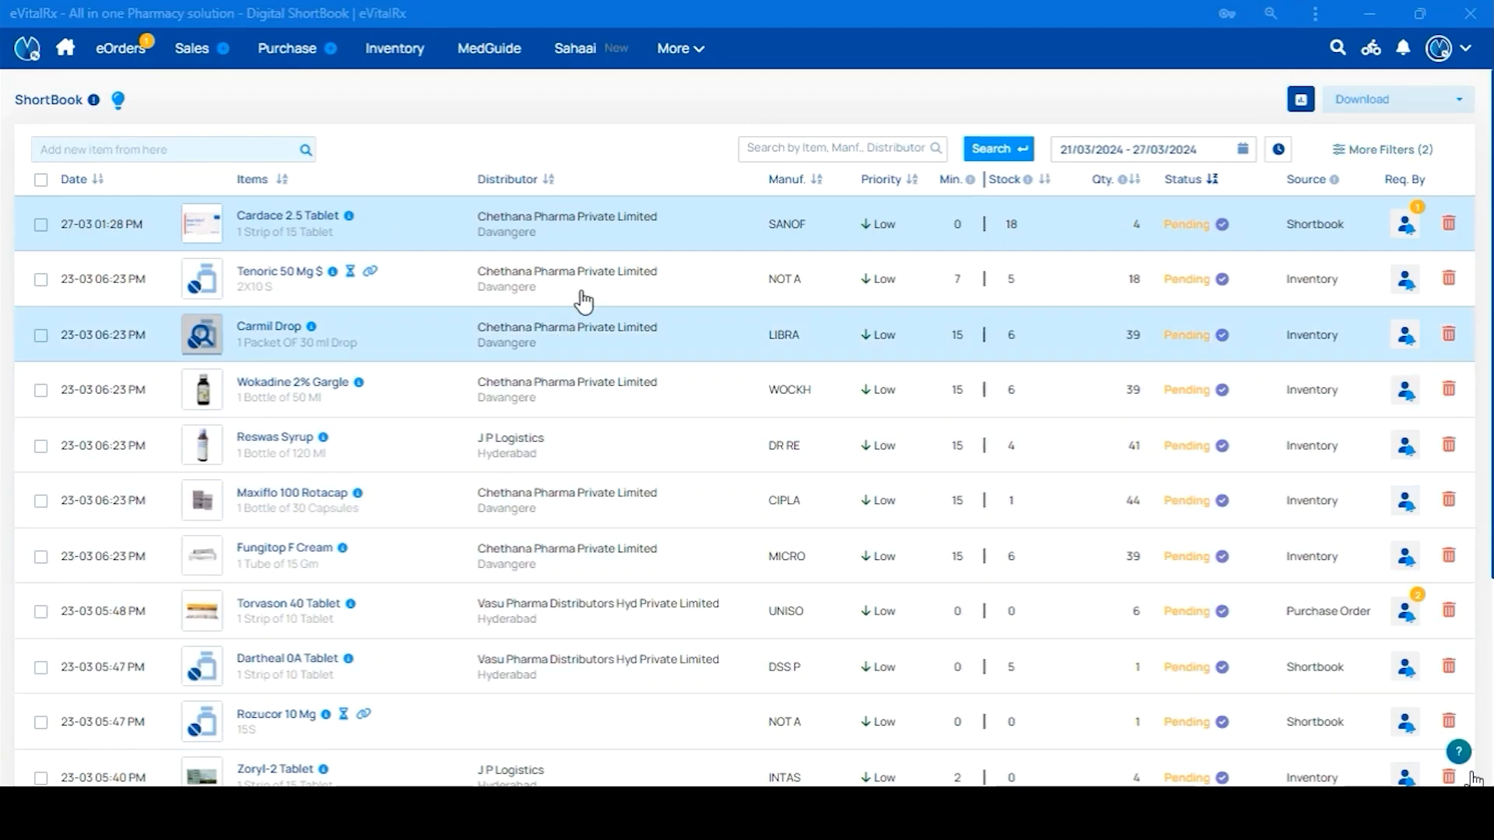
Search the ShortBook for 'chethana' and select Cardace 2.5 Tablet and Wokadine 2% Gargle
{"action": "left_click", "coordinate": [784, 149]}
{"action": "type", "text": "c"}
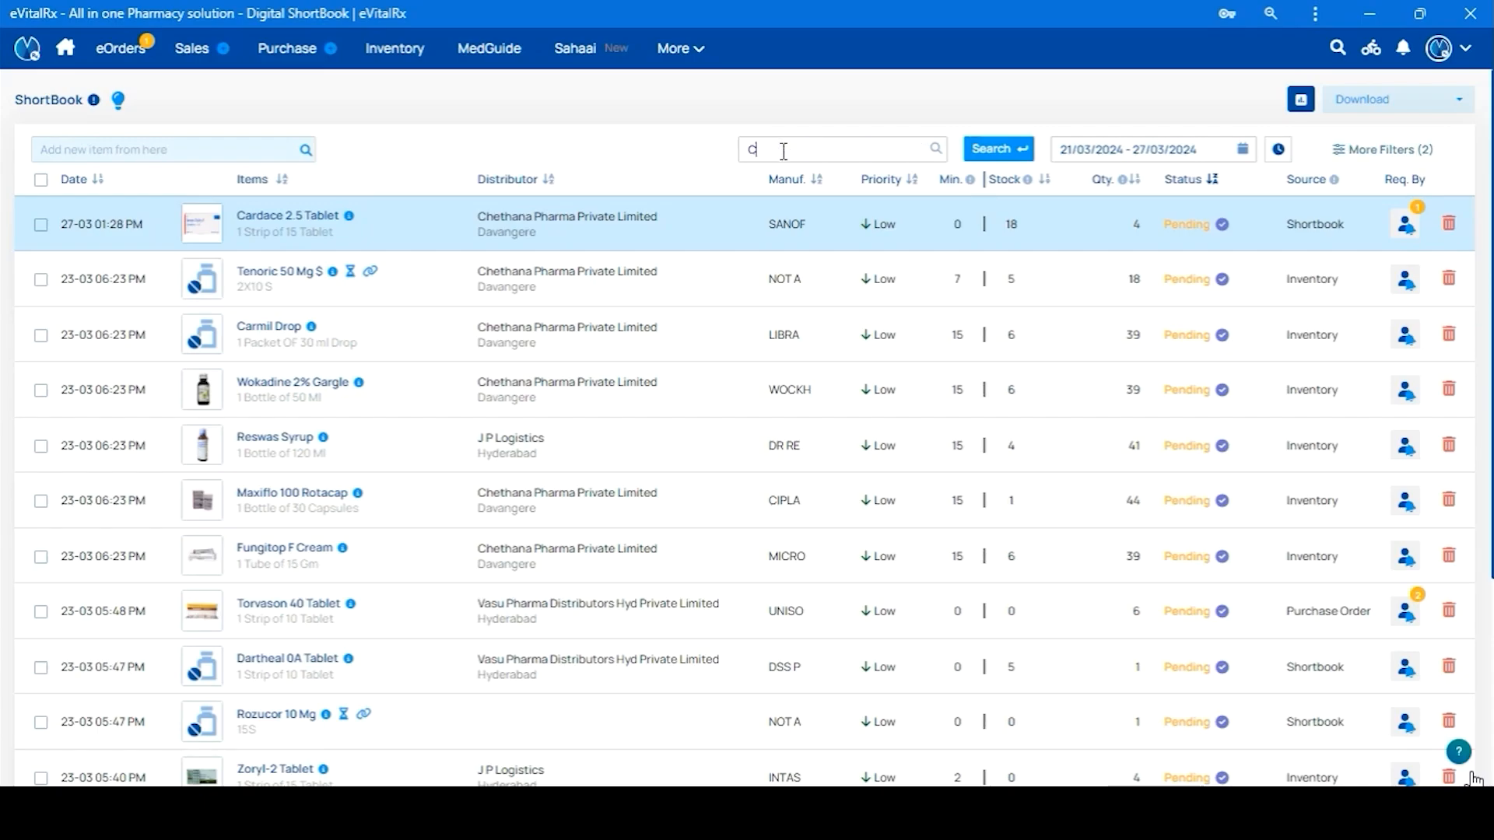
{"action": "type", "text": "hethana"}
{"action": "key", "text": "Return"}
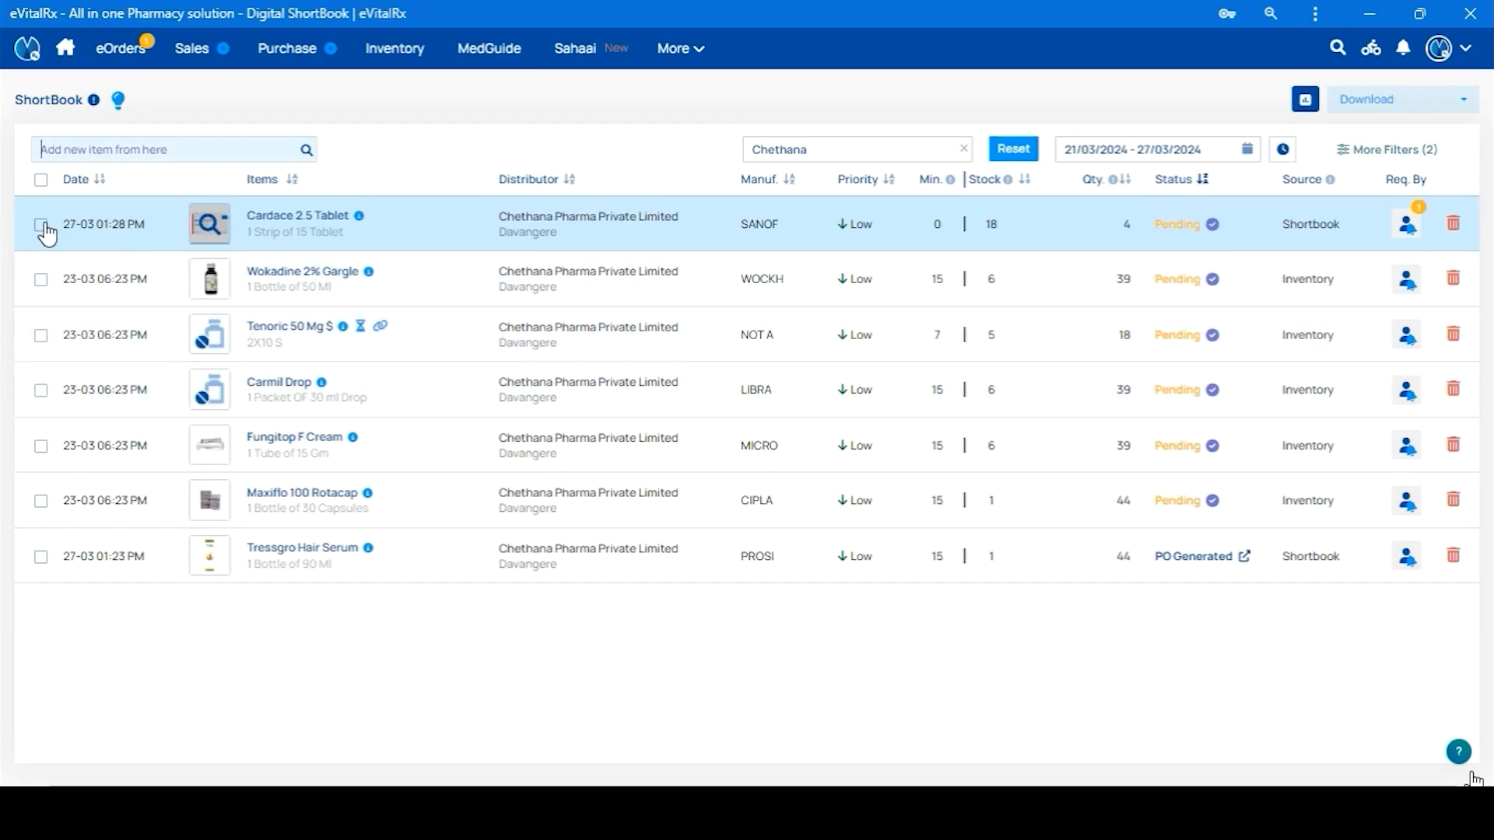
{"action": "left_click", "coordinate": [41, 225]}
{"action": "left_click", "coordinate": [41, 280]}
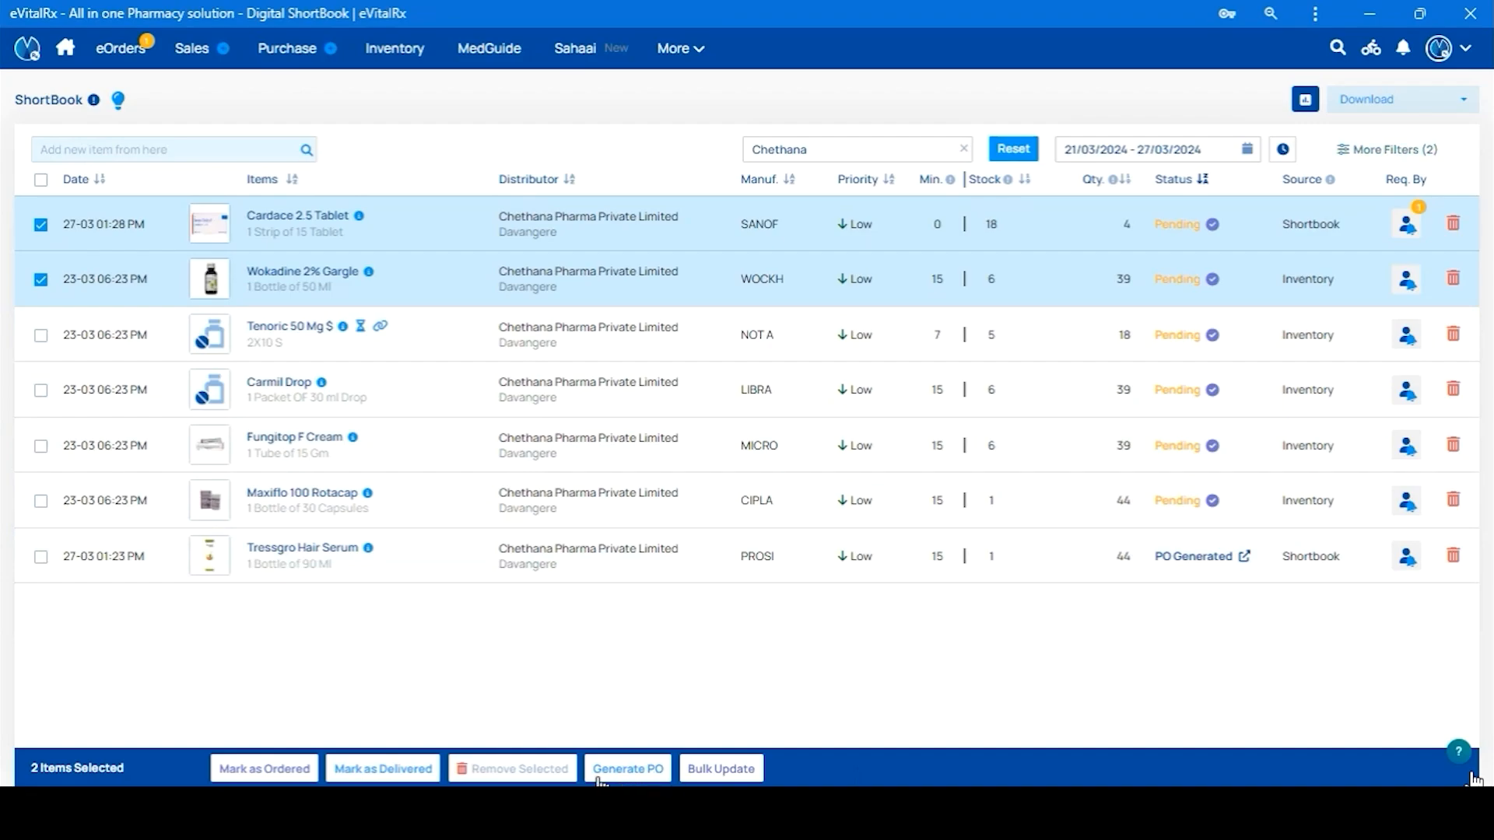
Review, generate and confirm the PO for Cardace 2.5 Tablet and Wokadine 2% Gargle
{"action": "left_click", "coordinate": [645, 770]}
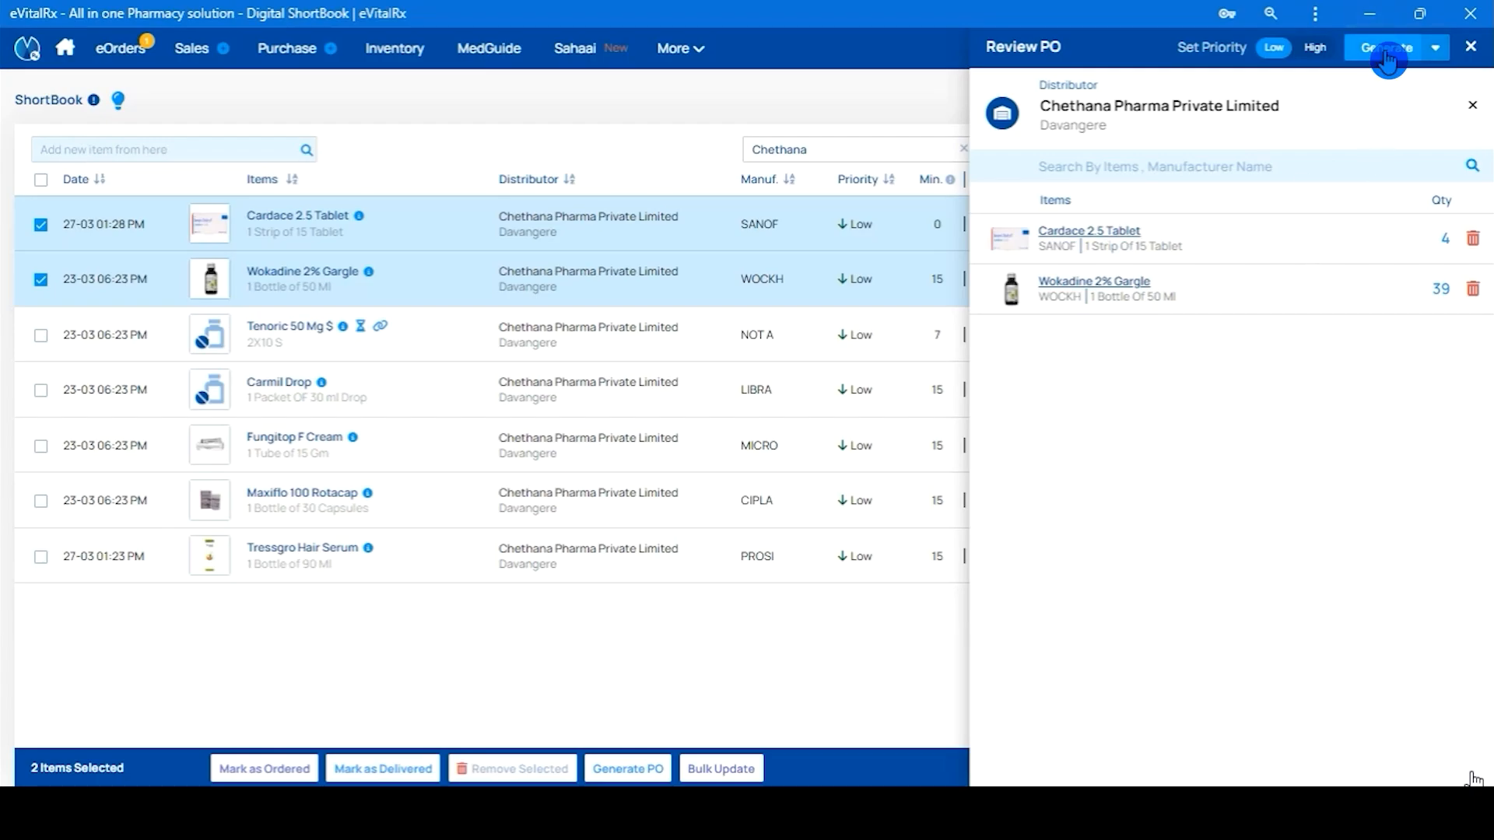
{"action": "left_click", "coordinate": [1387, 50]}
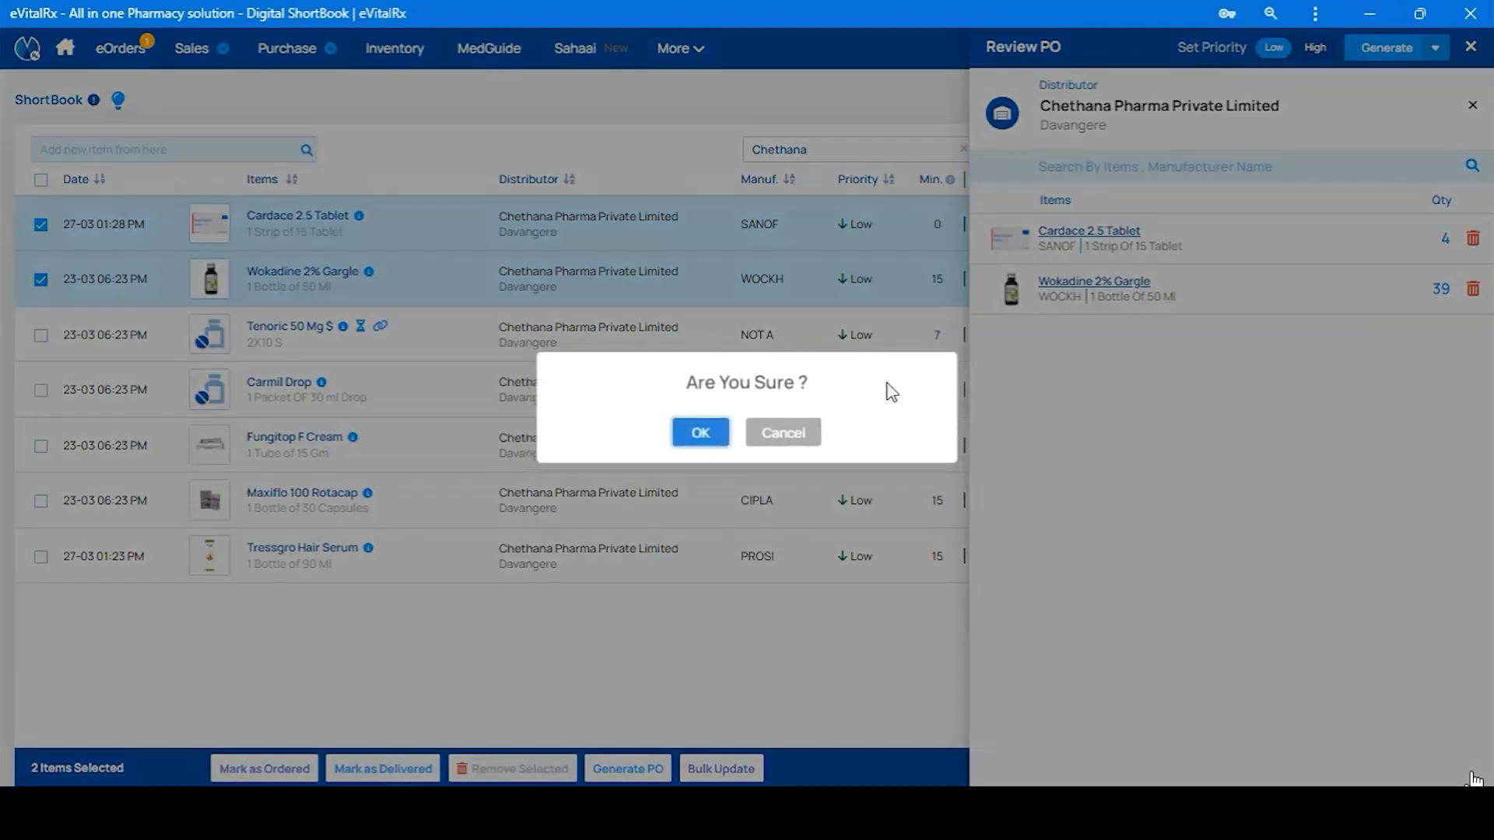
{"action": "left_click", "coordinate": [704, 435]}
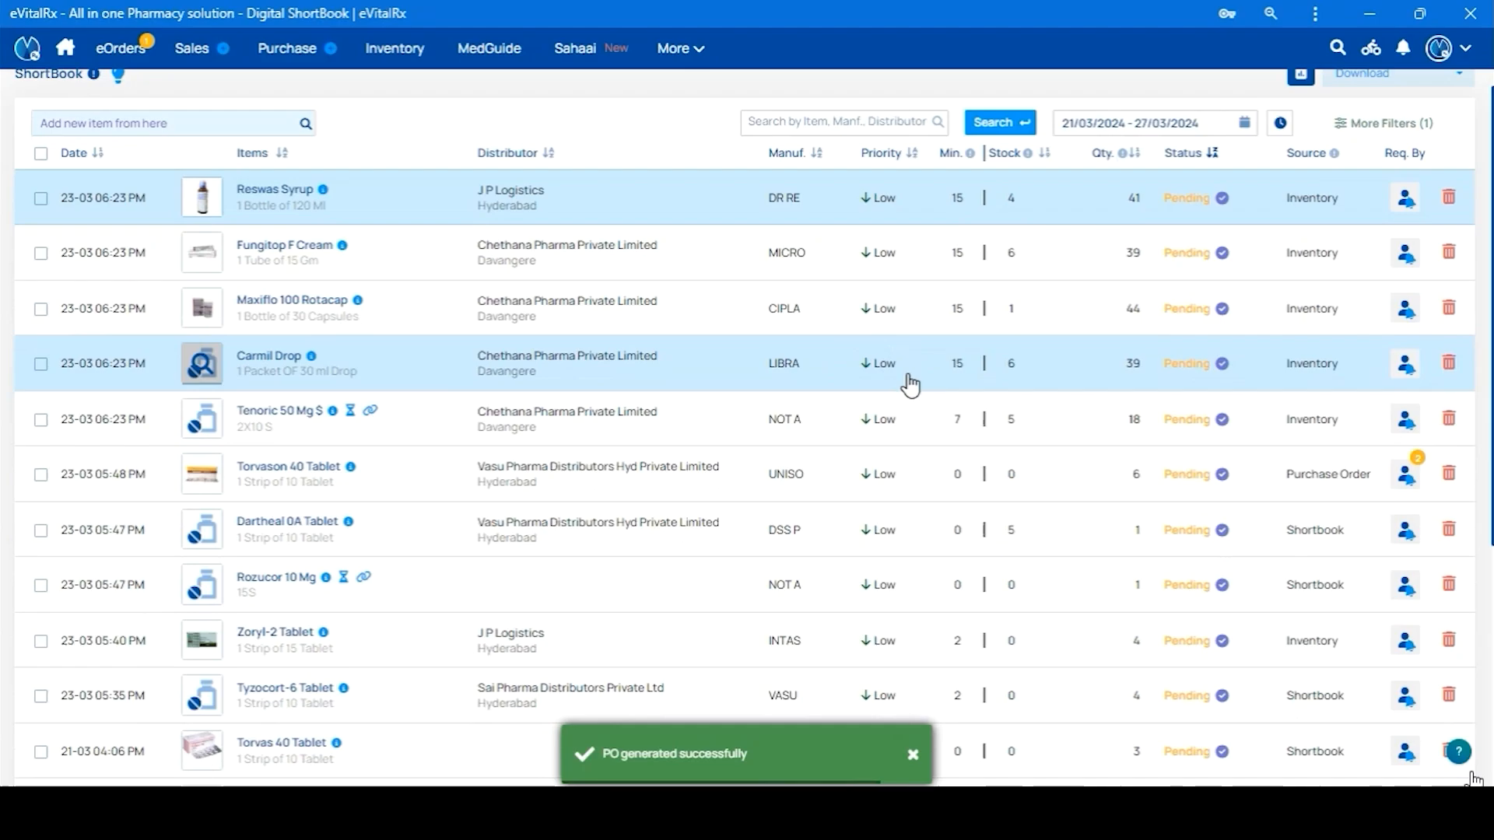
{"action": "scroll", "coordinate": [907, 385], "scroll_direction": "down", "scroll_amount": 5}
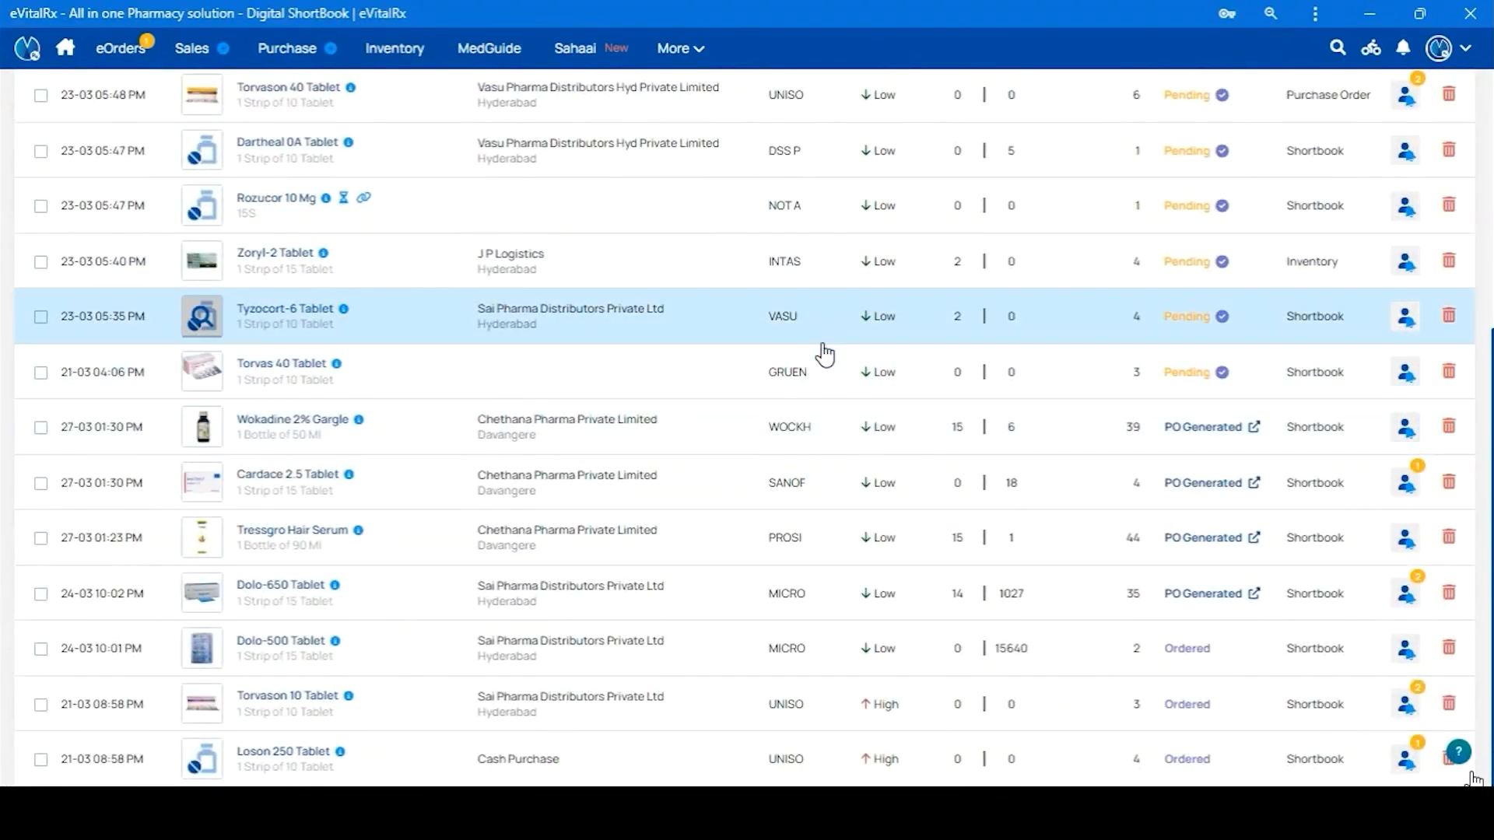
{"action": "scroll", "coordinate": [243, 627], "scroll_direction": "up", "scroll_amount": 5}
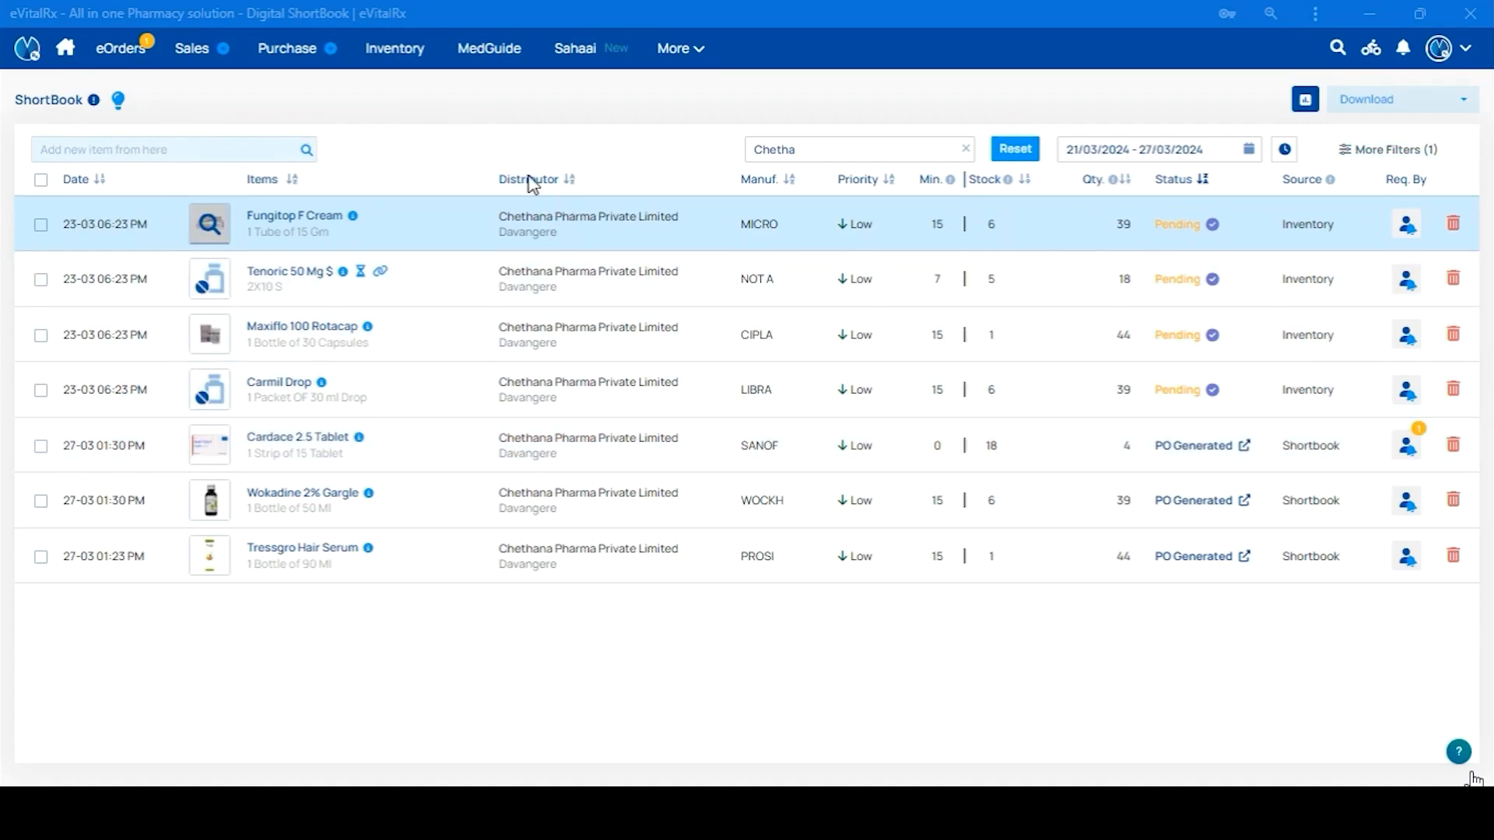
{"action": "mouse_move", "coordinate": [266, 47]}
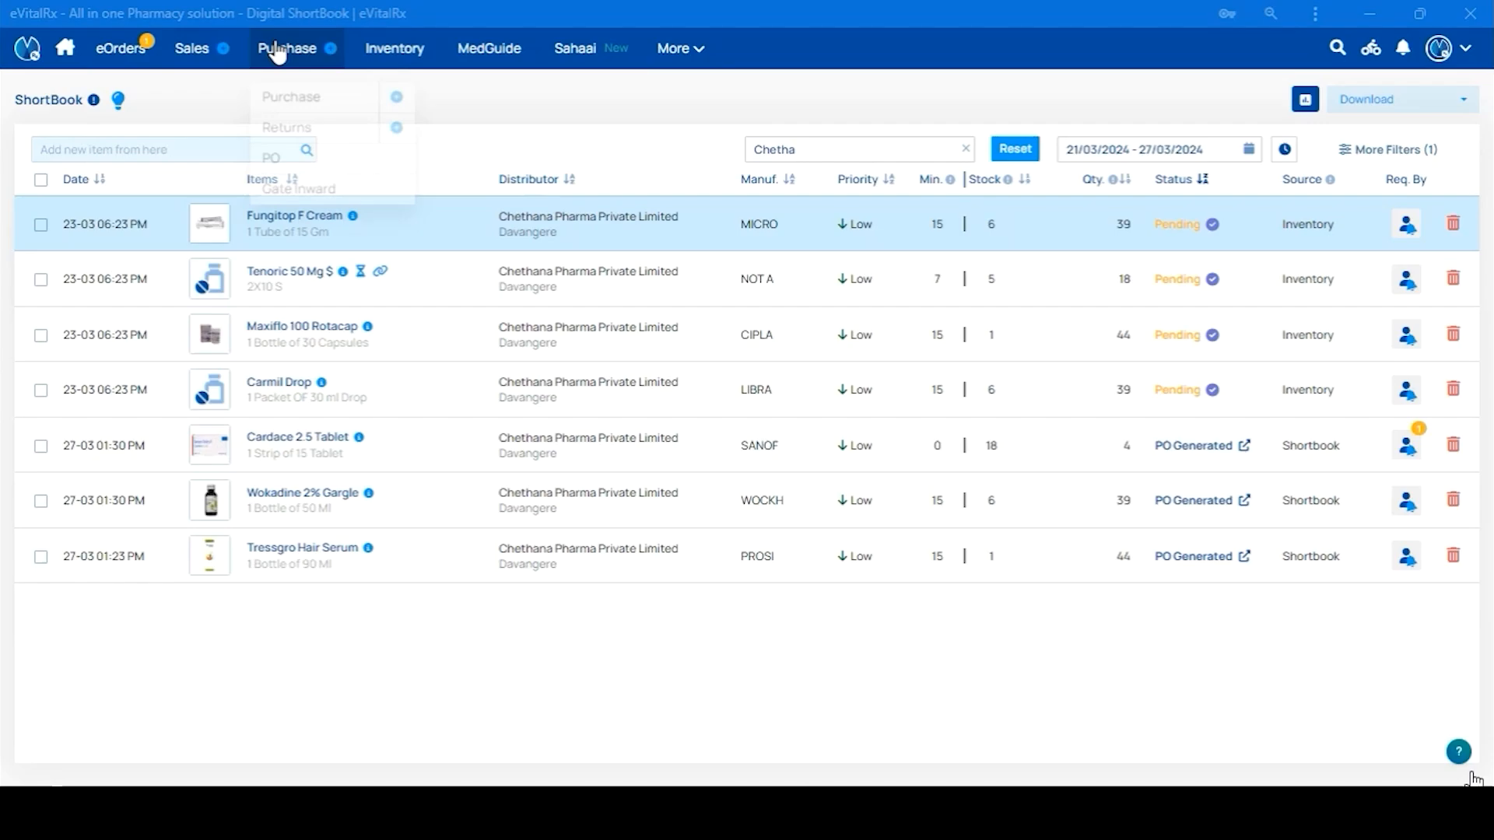
Open Purchase > PO and view the orders Itemwise, then Distributorwise
{"action": "left_click", "coordinate": [308, 152]}
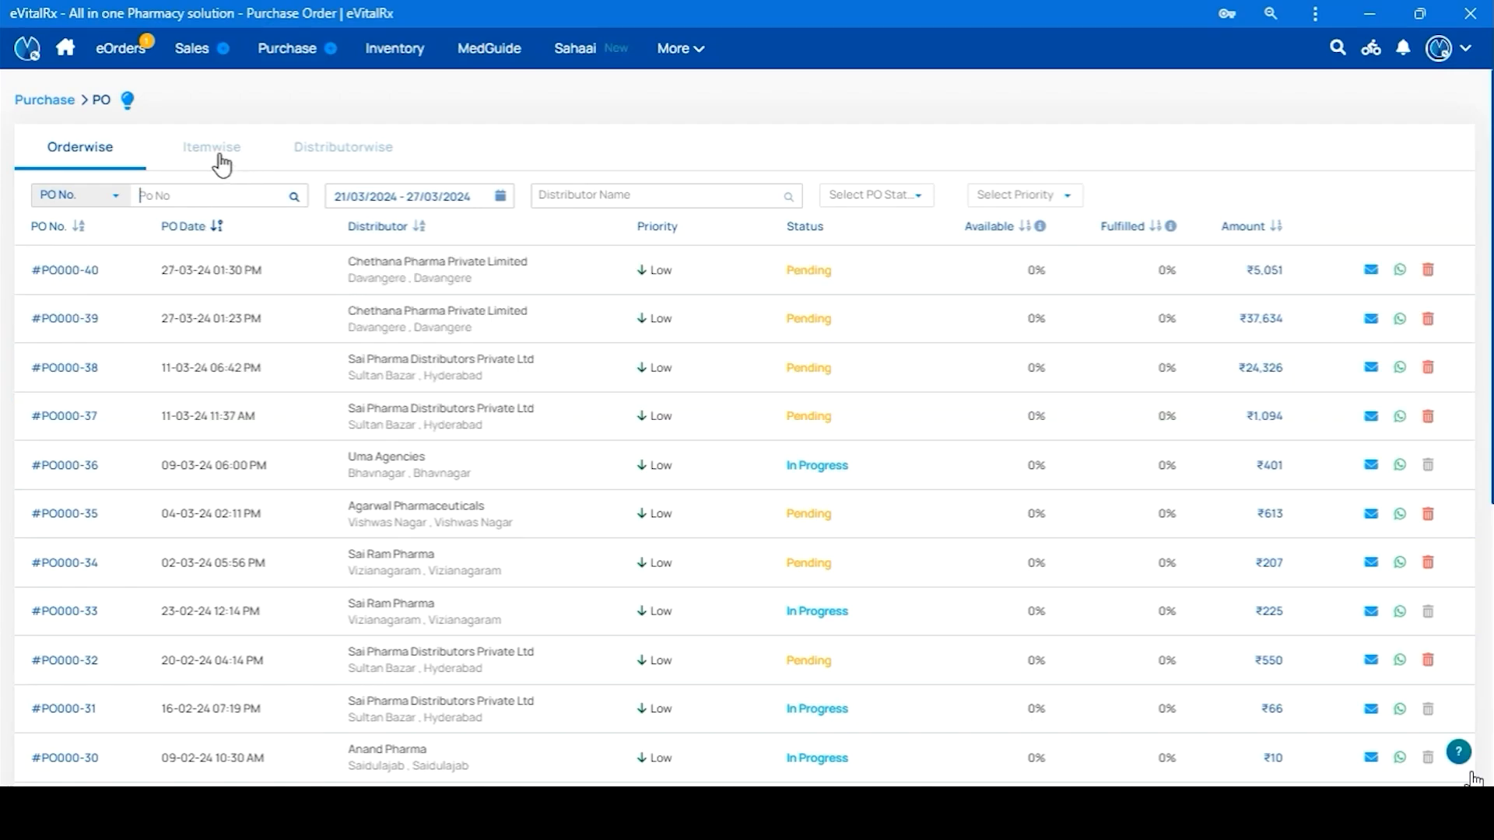
{"action": "left_click", "coordinate": [217, 159]}
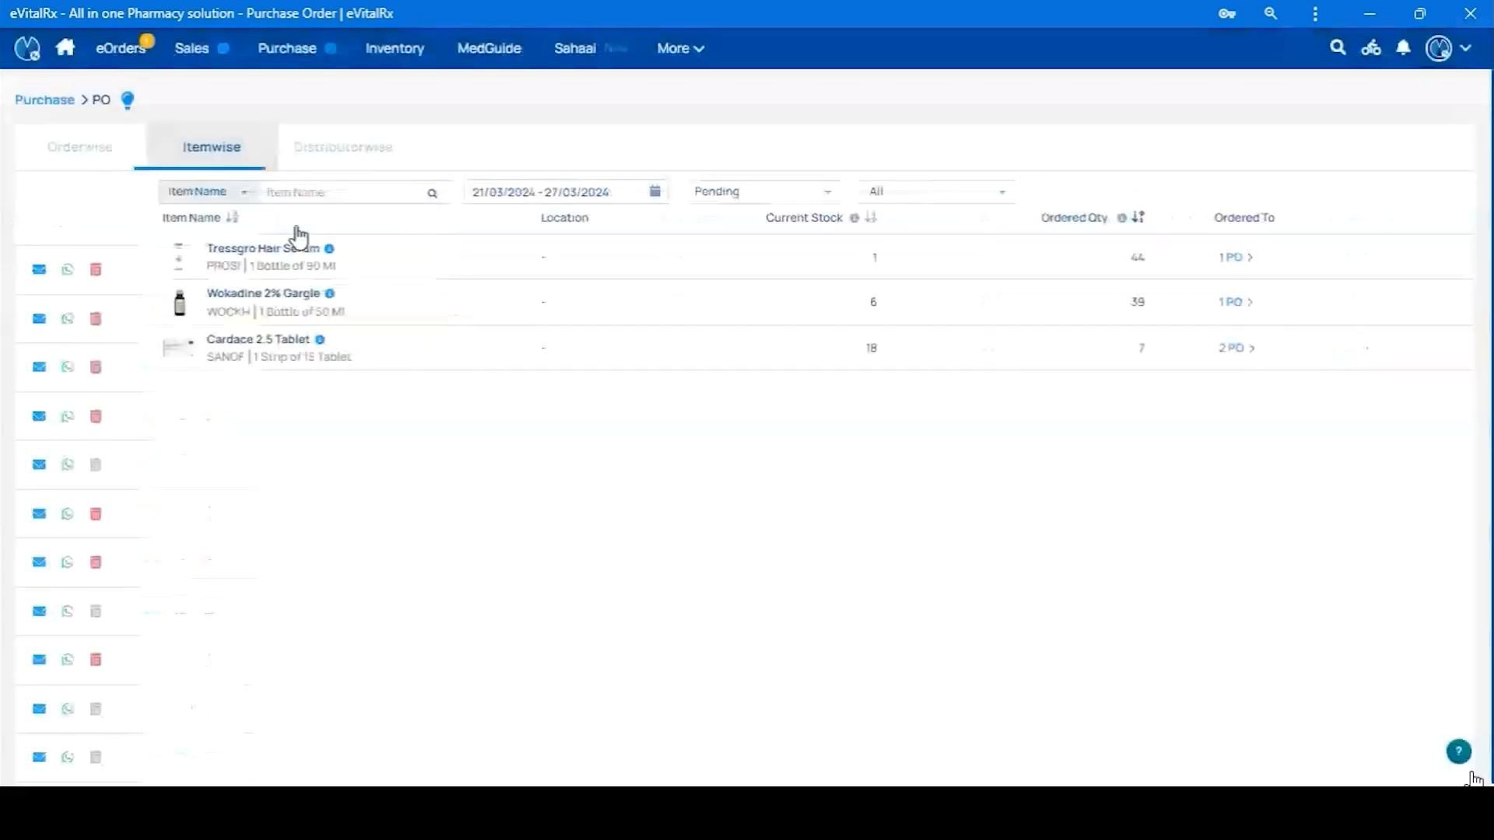
{"action": "left_click", "coordinate": [342, 160]}
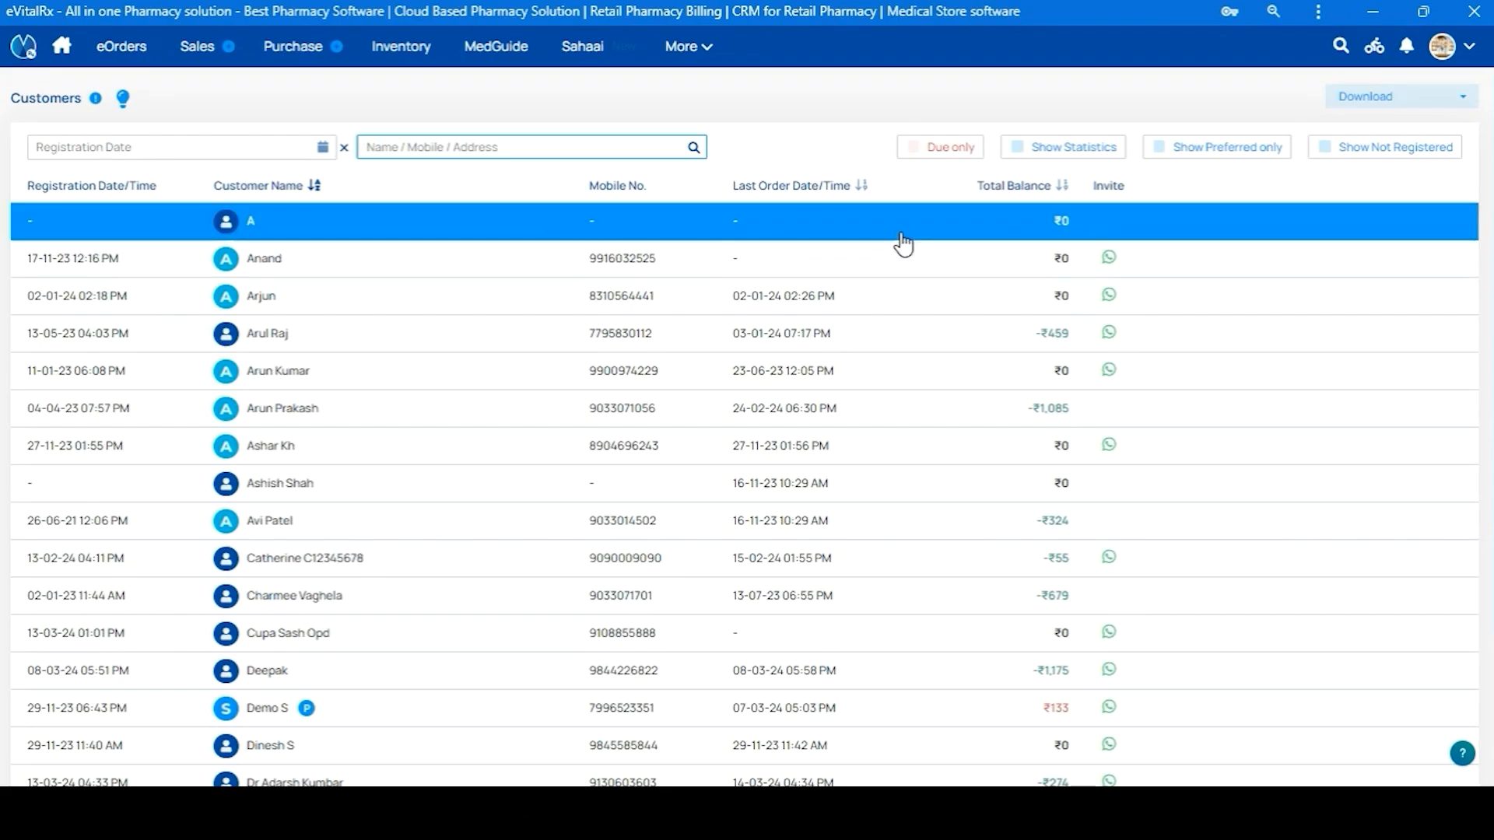
Toggle the Due-only filter on and off, then search the customer by name and open their profile
{"action": "left_click", "coordinate": [913, 149]}
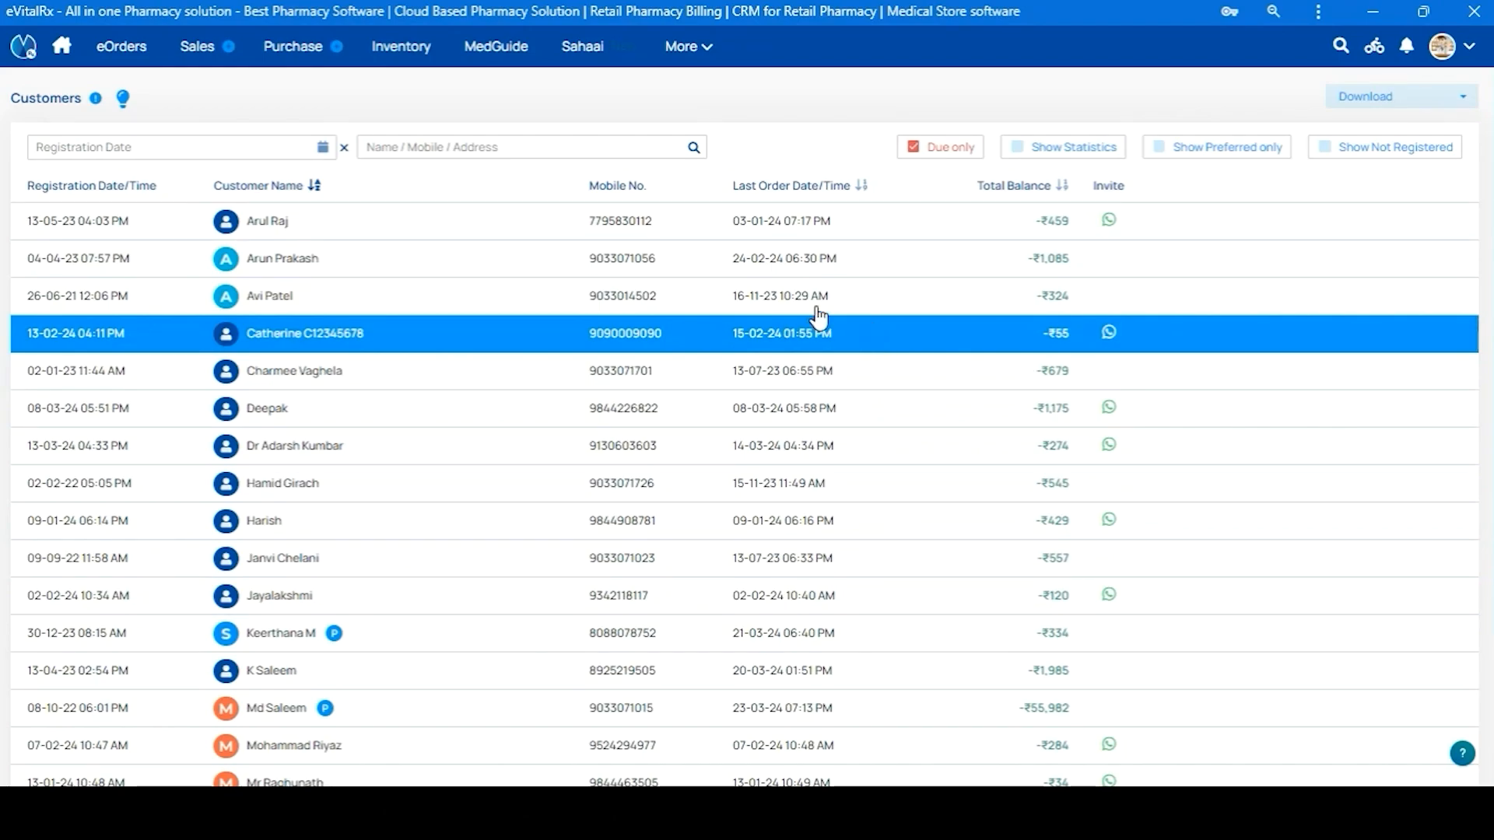
{"action": "left_click", "coordinate": [913, 148]}
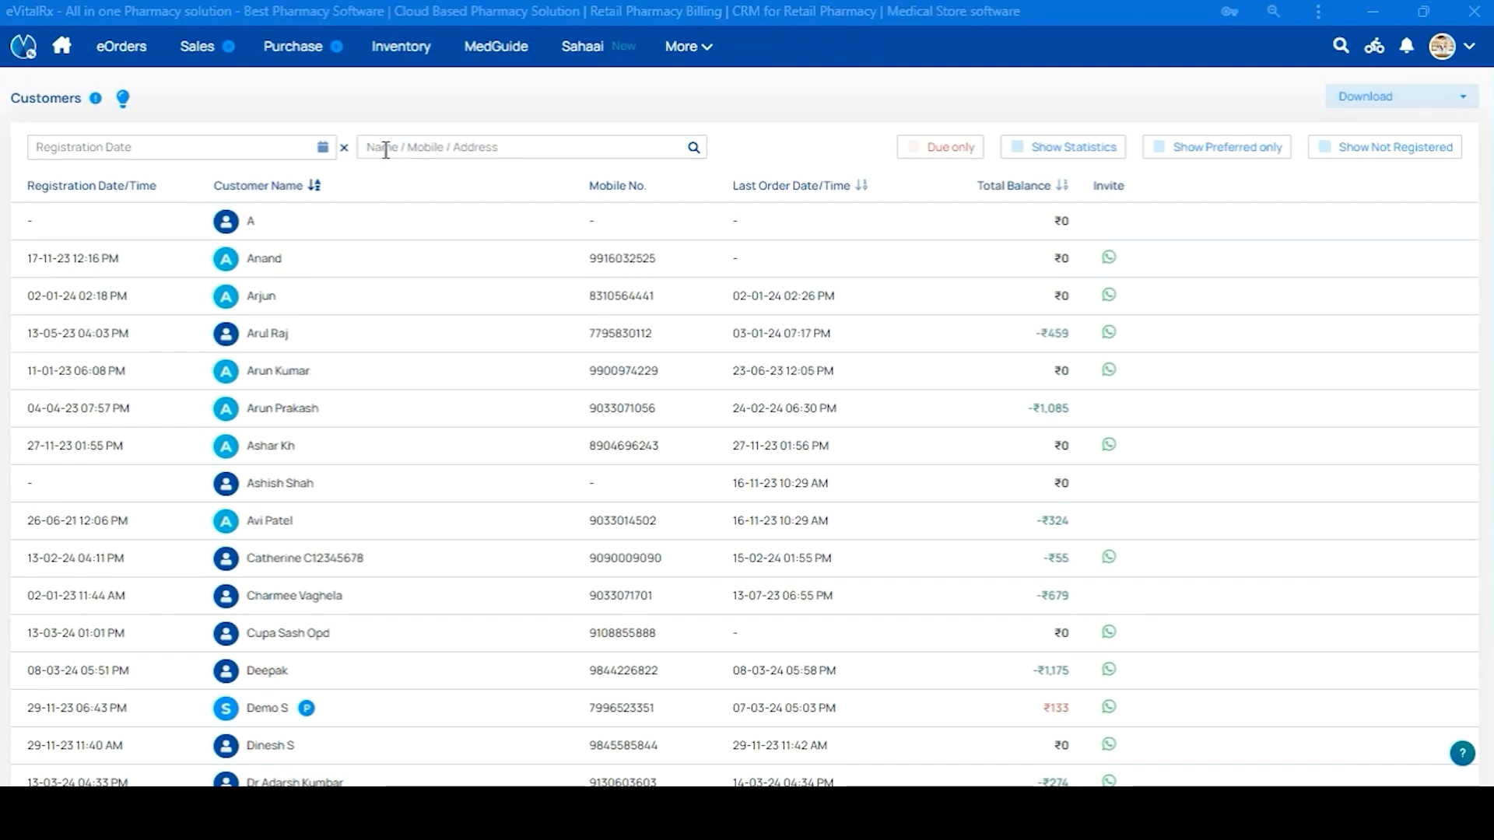
{"action": "left_click", "coordinate": [385, 150]}
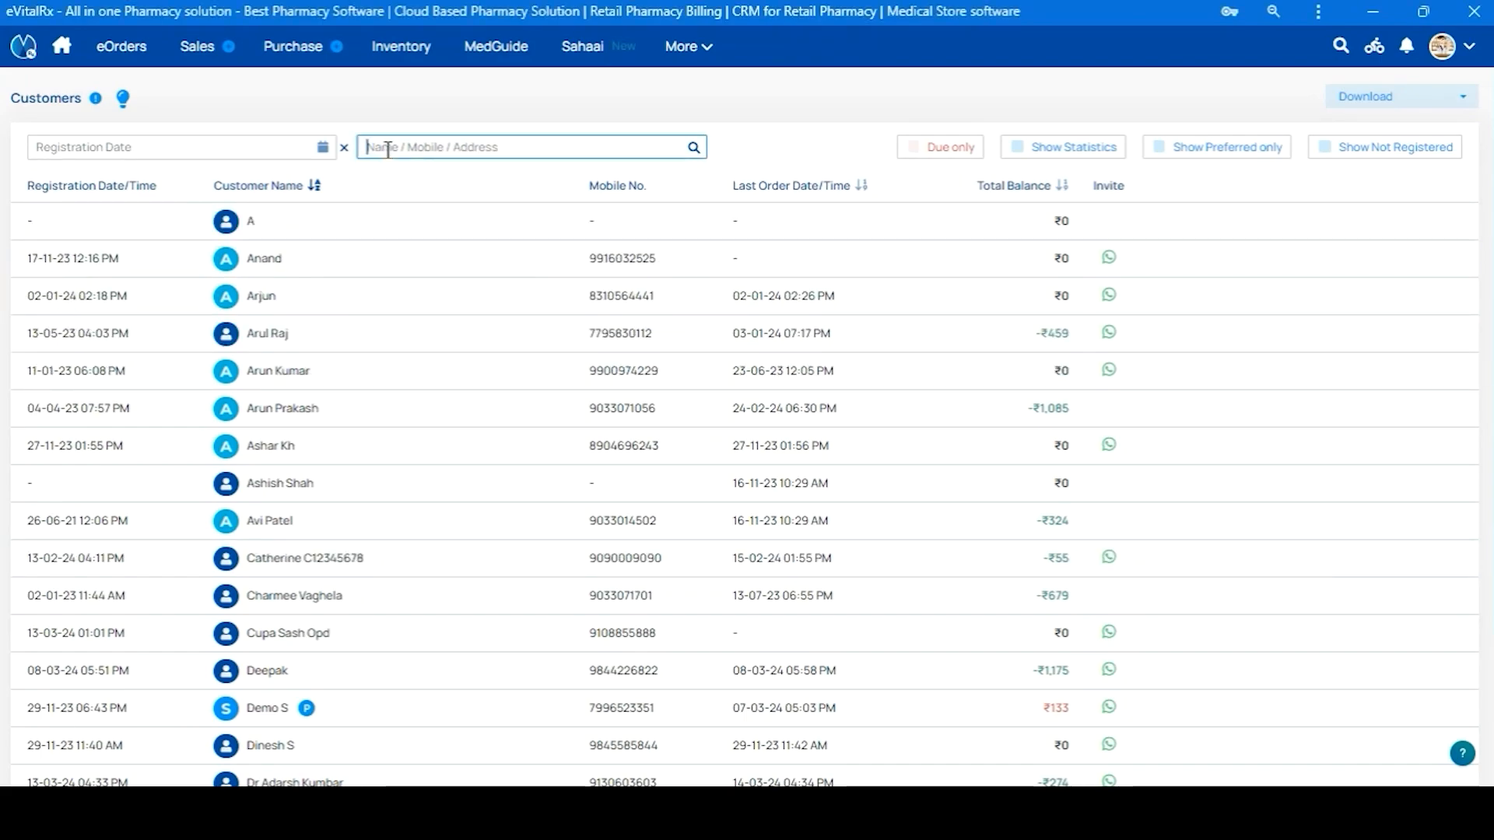
{"action": "type", "text": "Sharath"}
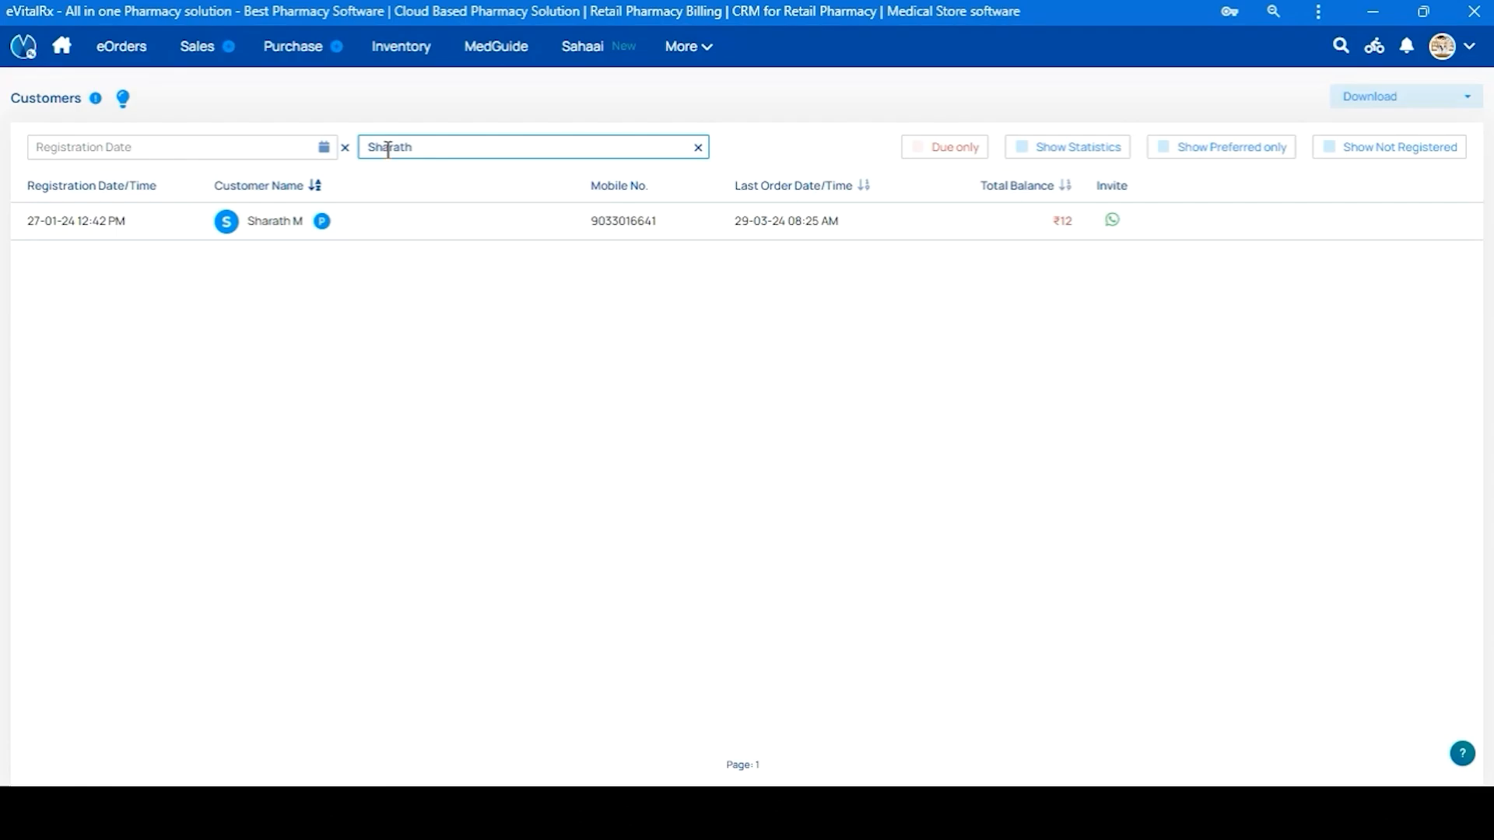
{"action": "left_click", "coordinate": [348, 233]}
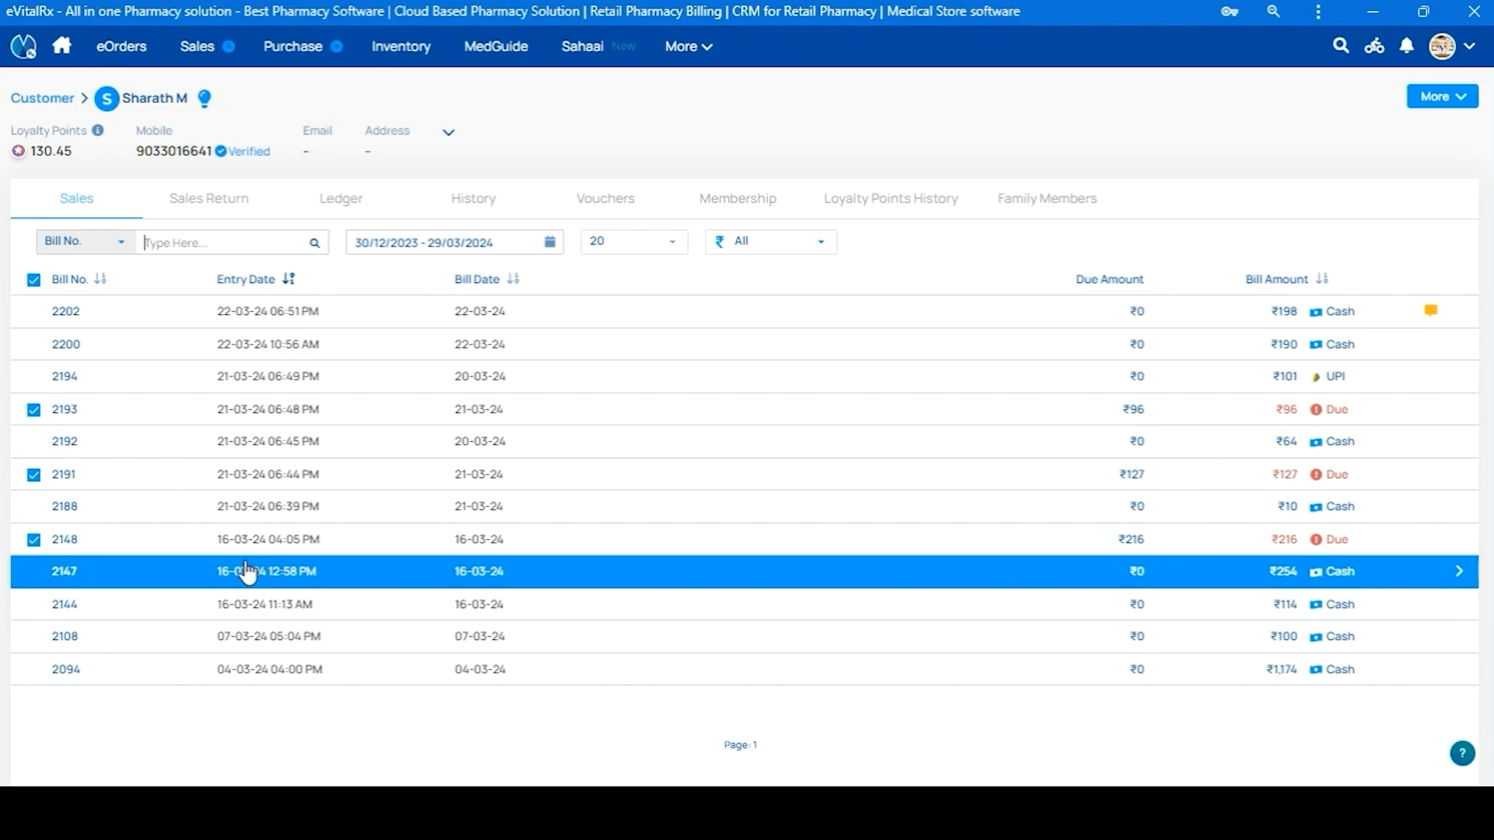
Filter the customer's sales bills to Credit payment mode
{"action": "left_click", "coordinate": [404, 248]}
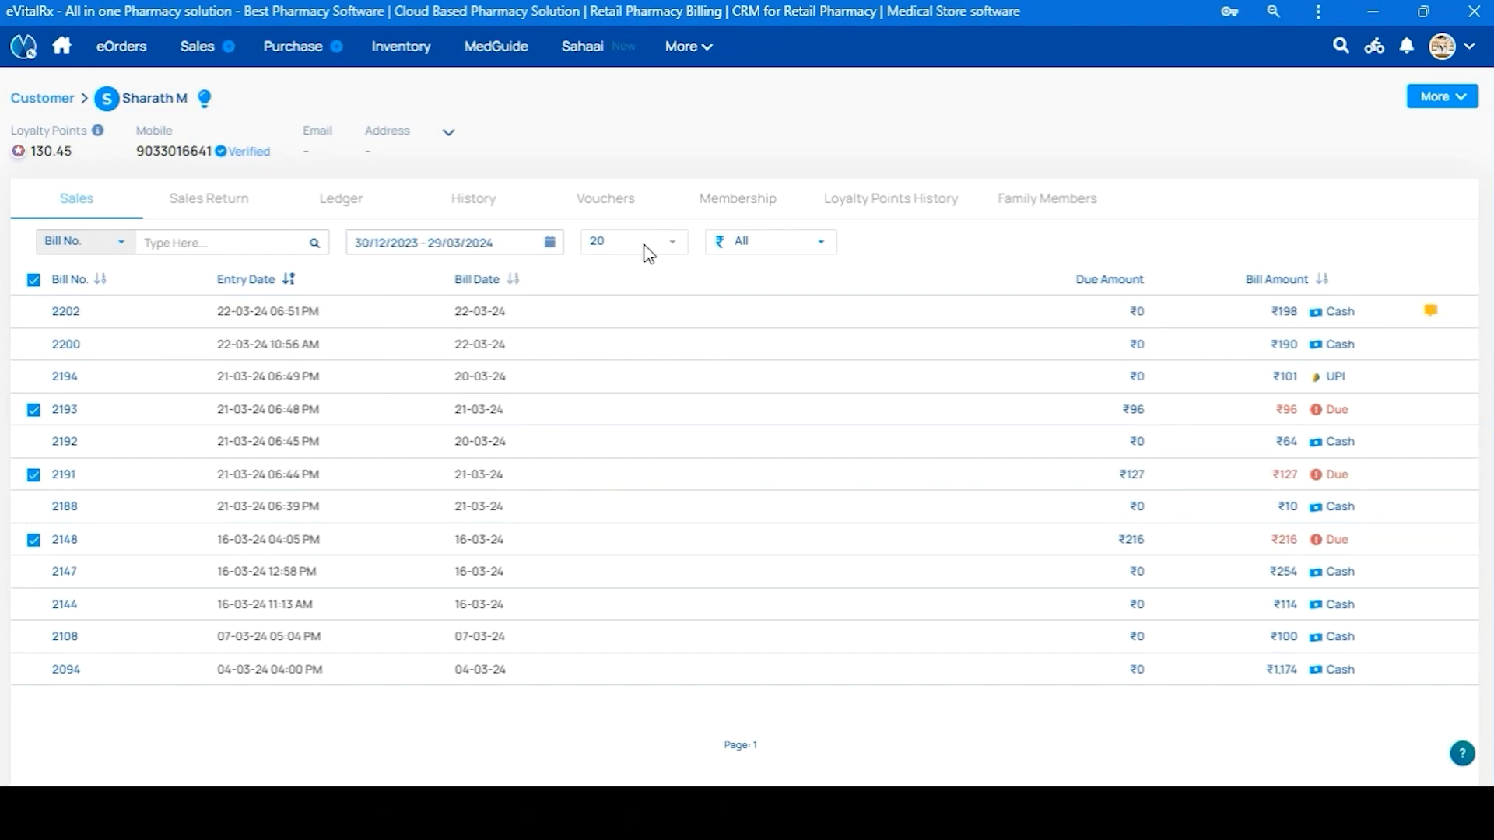
{"action": "left_click", "coordinate": [751, 244]}
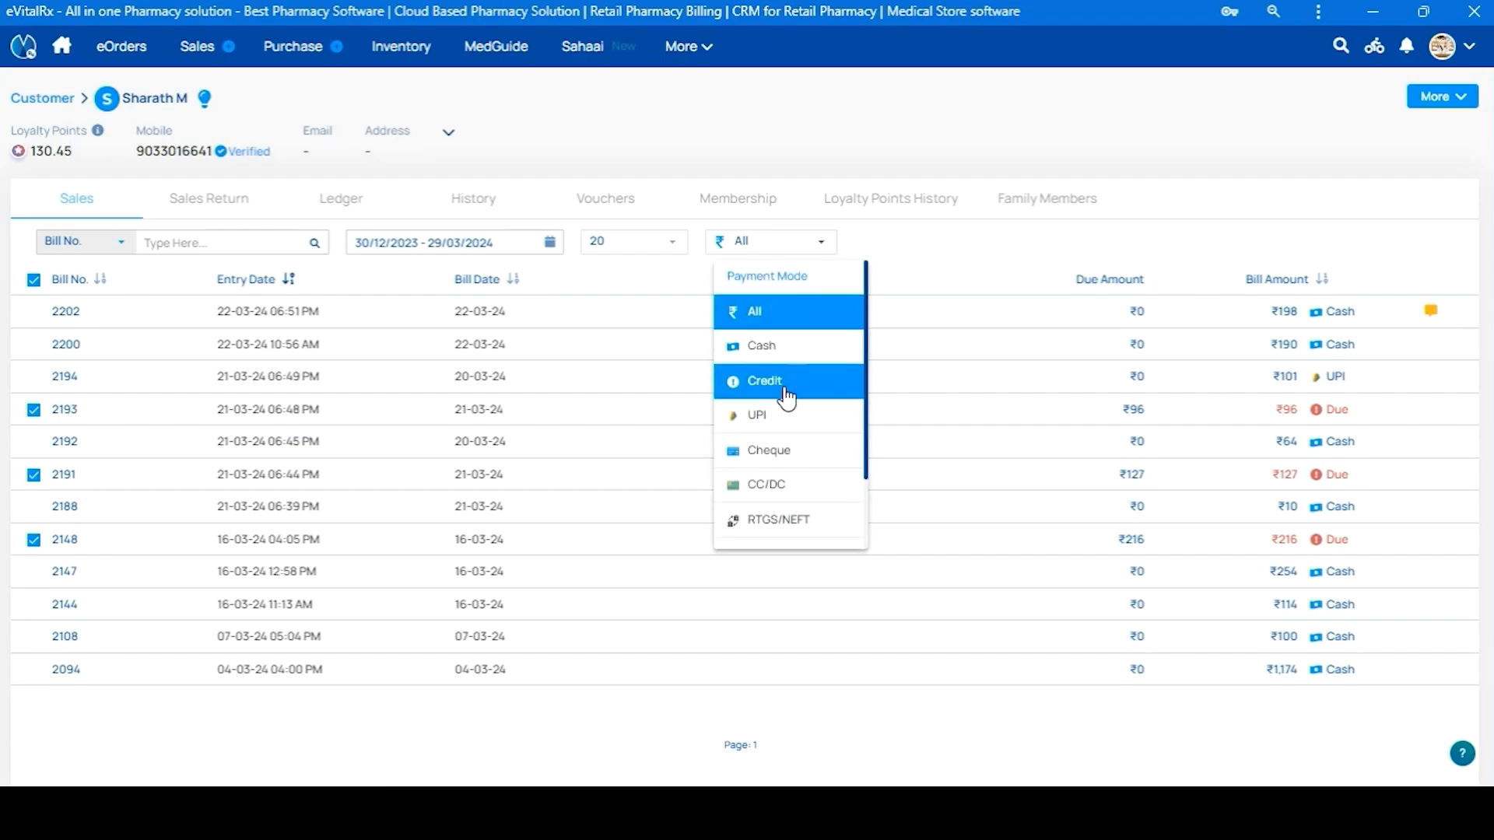
{"action": "left_click", "coordinate": [786, 397]}
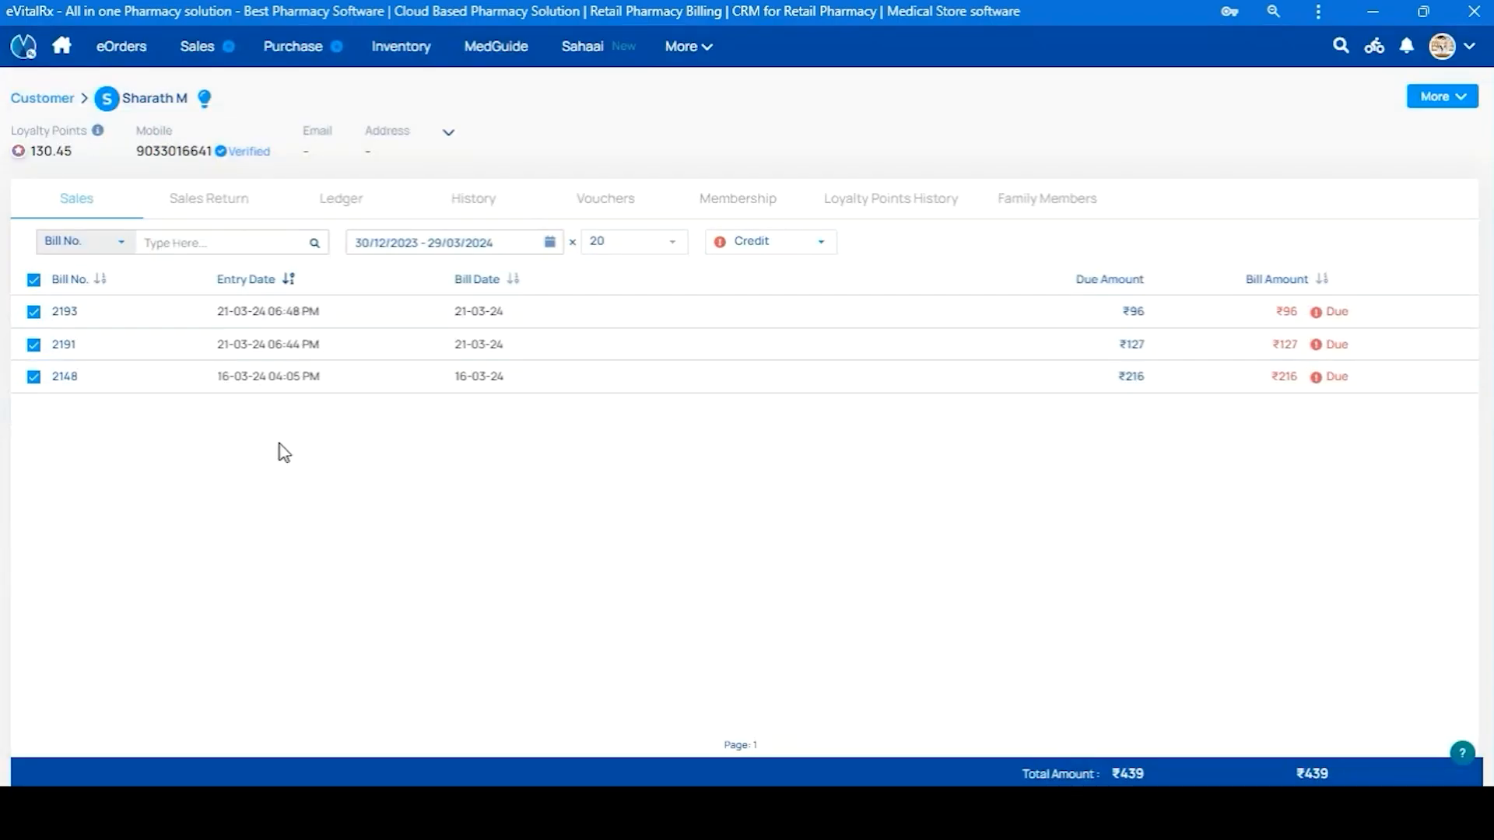
Browse the customer's Sales Return, Ledger, History, Vouchers, Loyalty Points History and Family Members tabs
{"action": "left_click", "coordinate": [192, 206]}
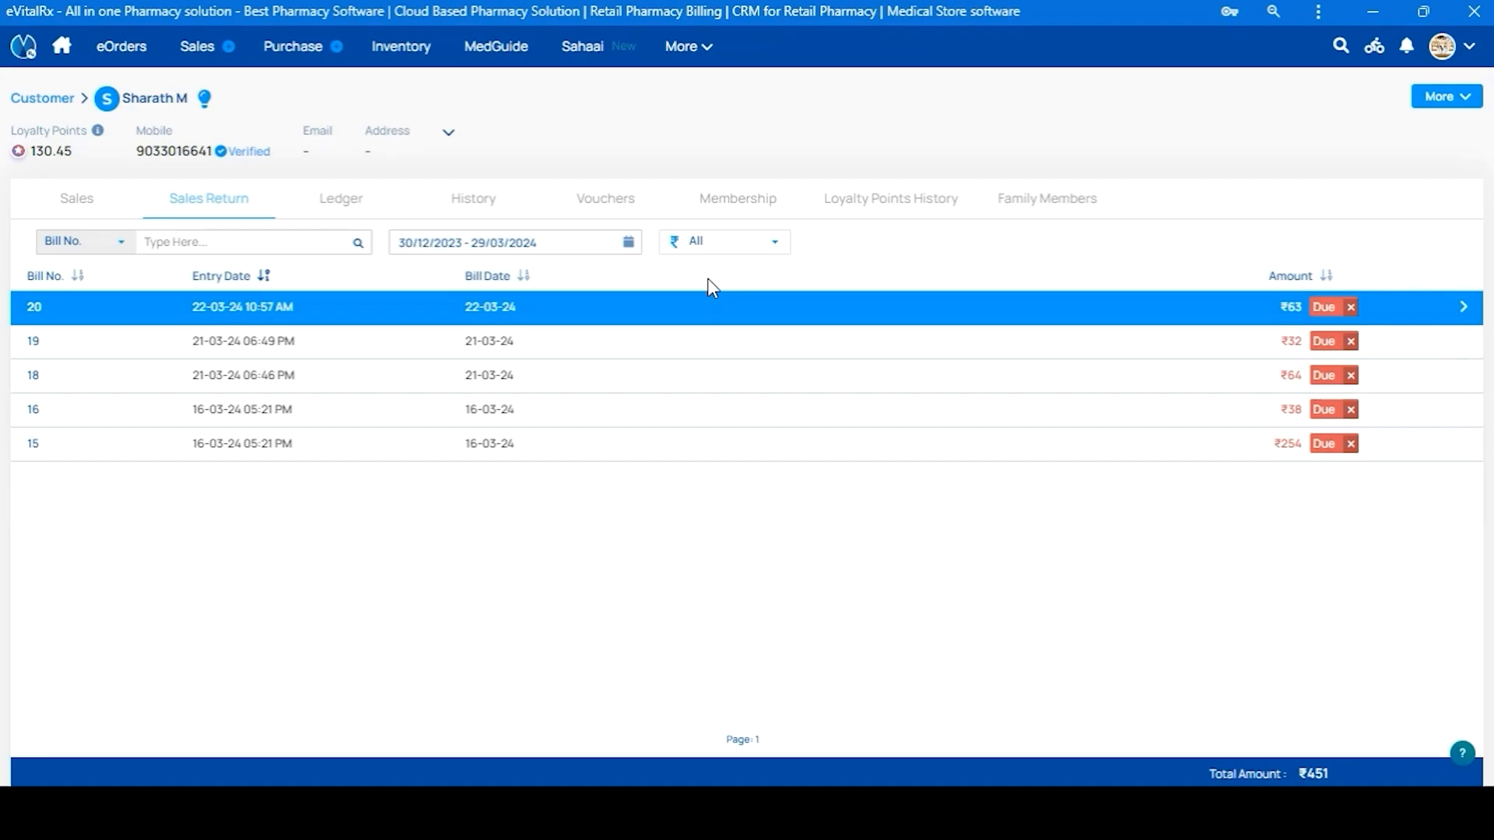
{"action": "left_click", "coordinate": [352, 206]}
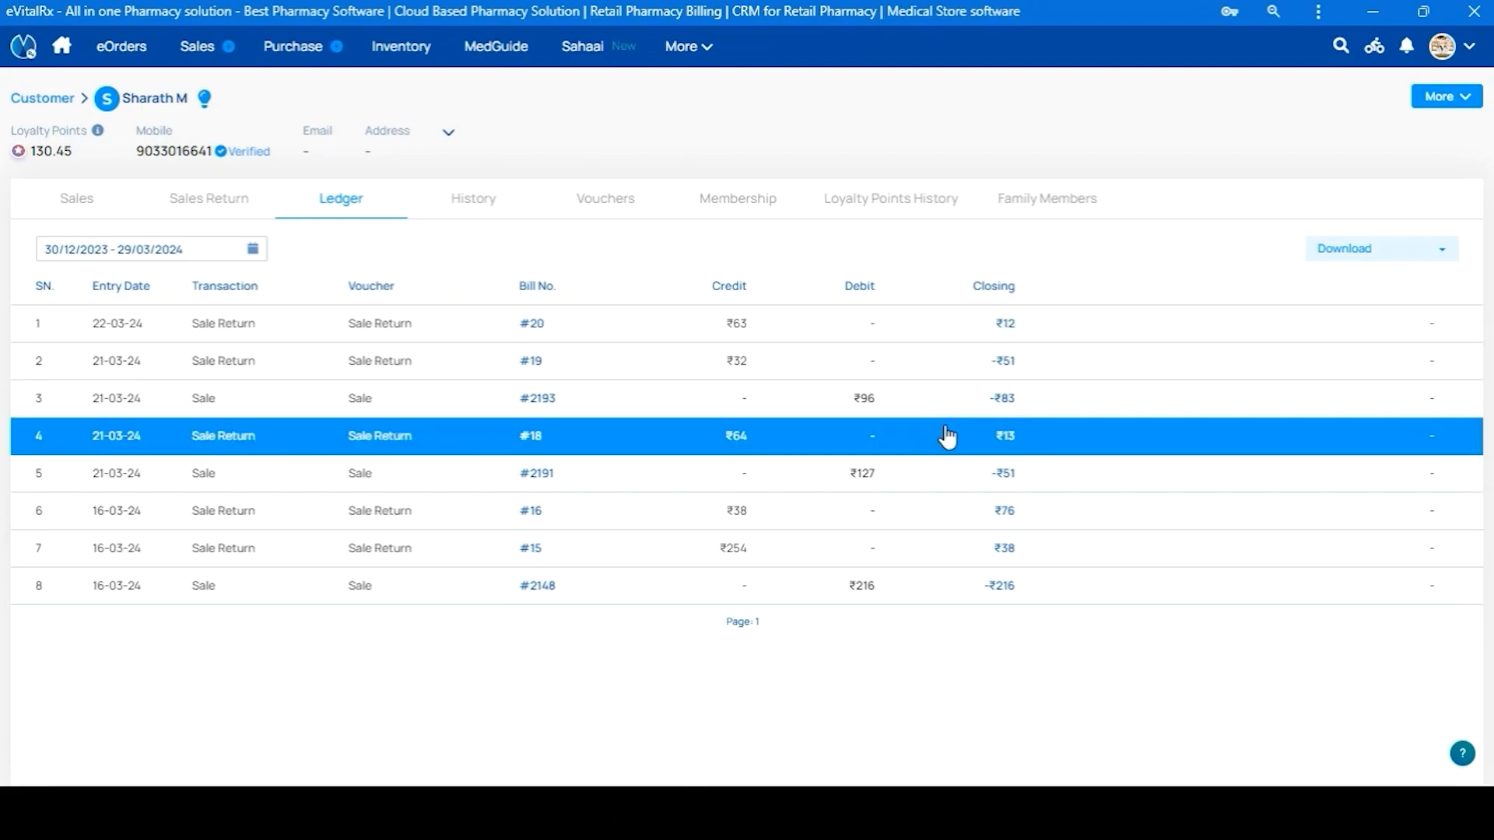
{"action": "left_click", "coordinate": [490, 201]}
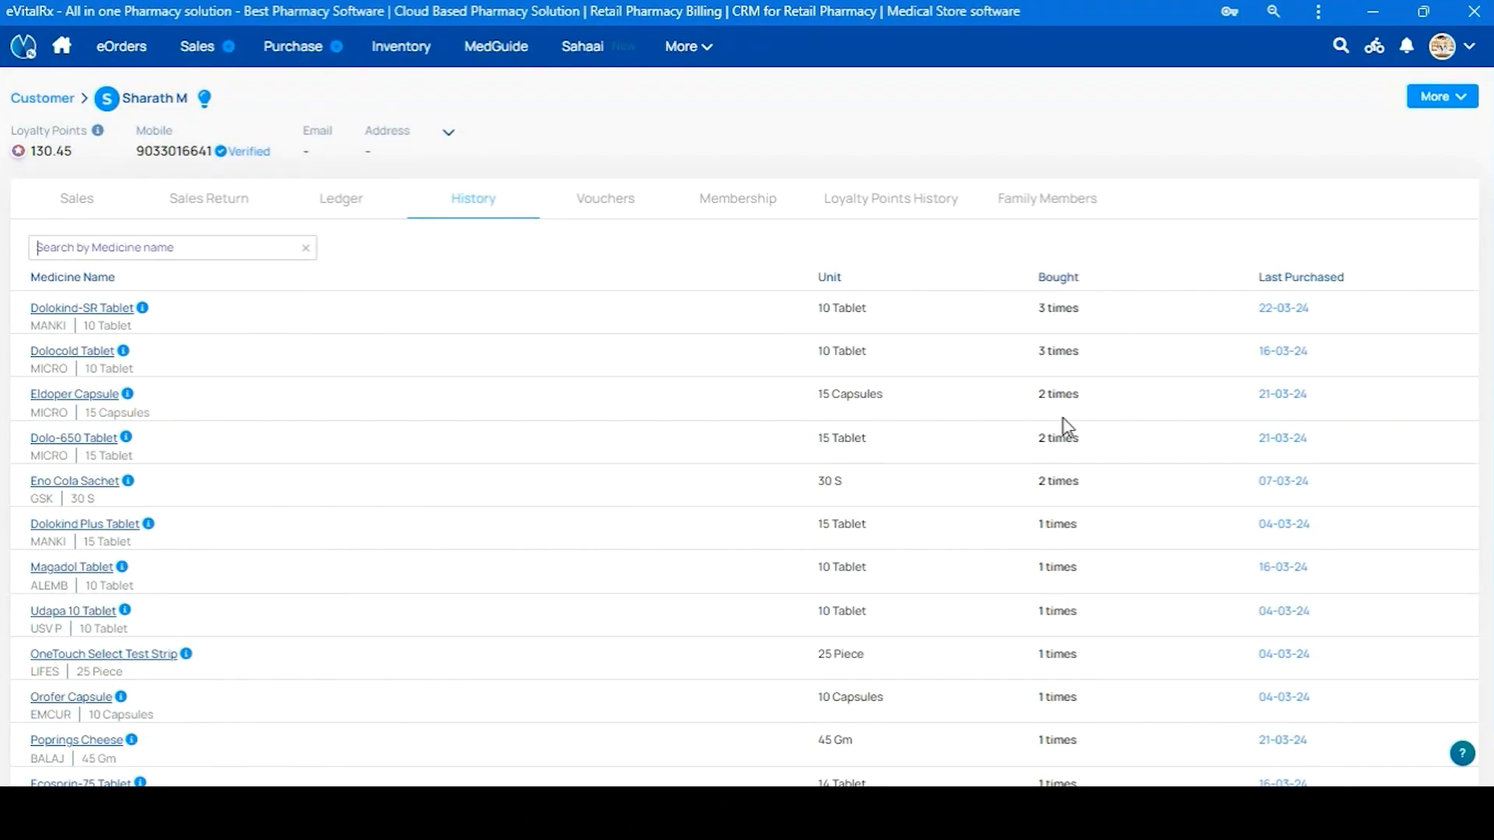
{"action": "left_click", "coordinate": [612, 204]}
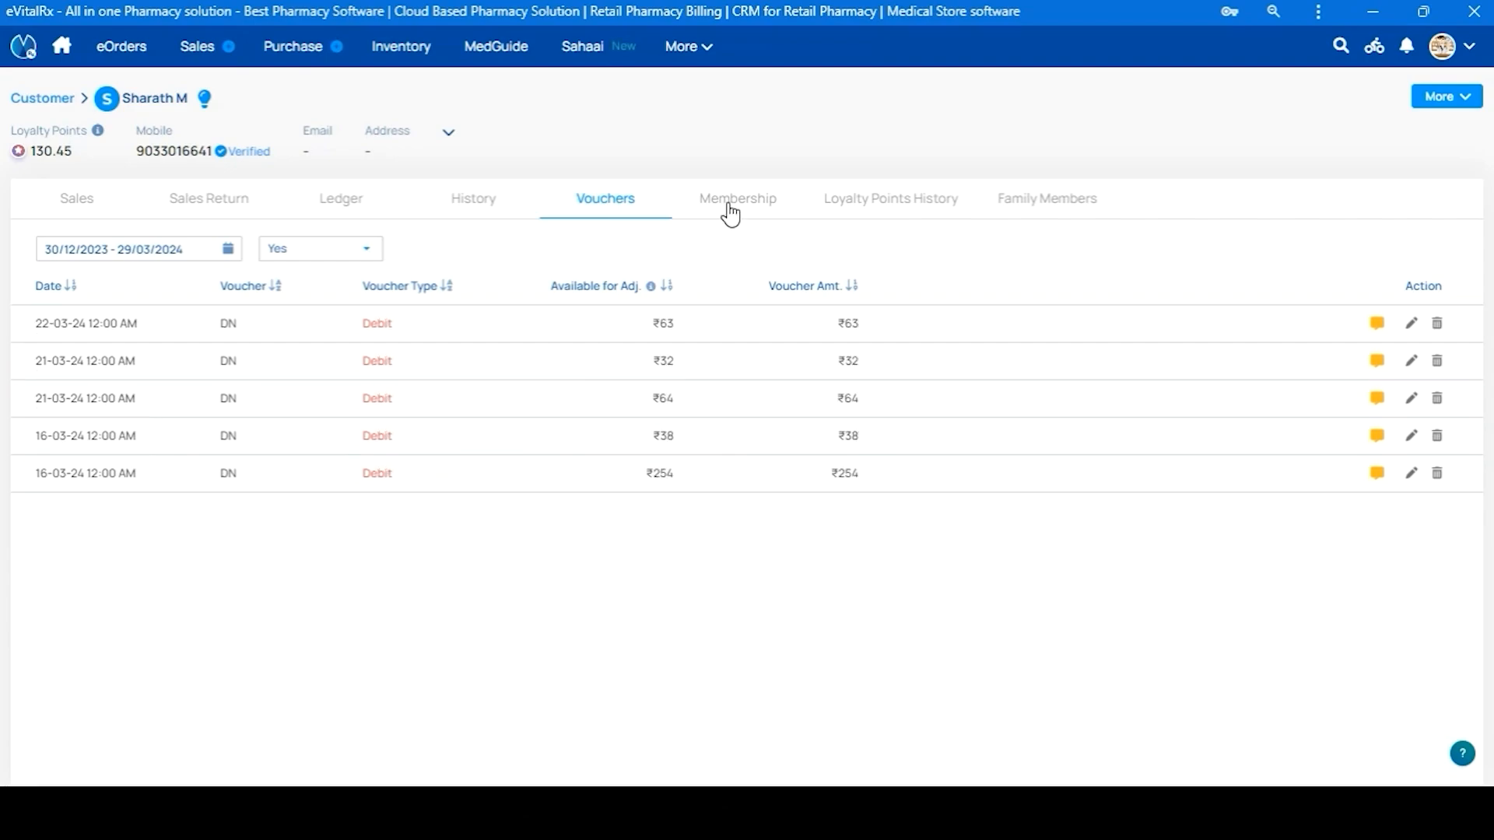
{"action": "left_click", "coordinate": [930, 215]}
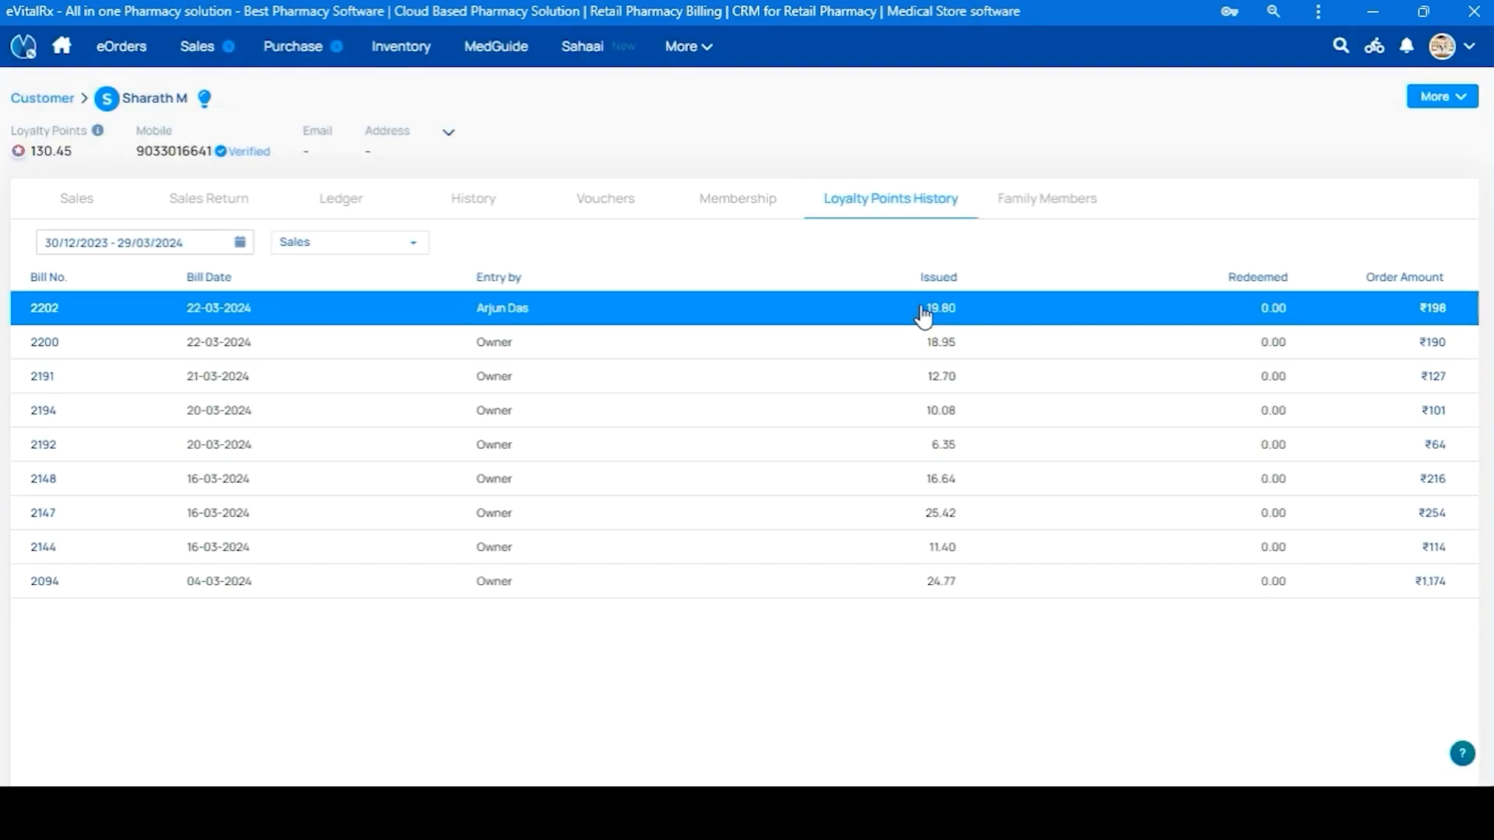
{"action": "left_click", "coordinate": [1040, 208]}
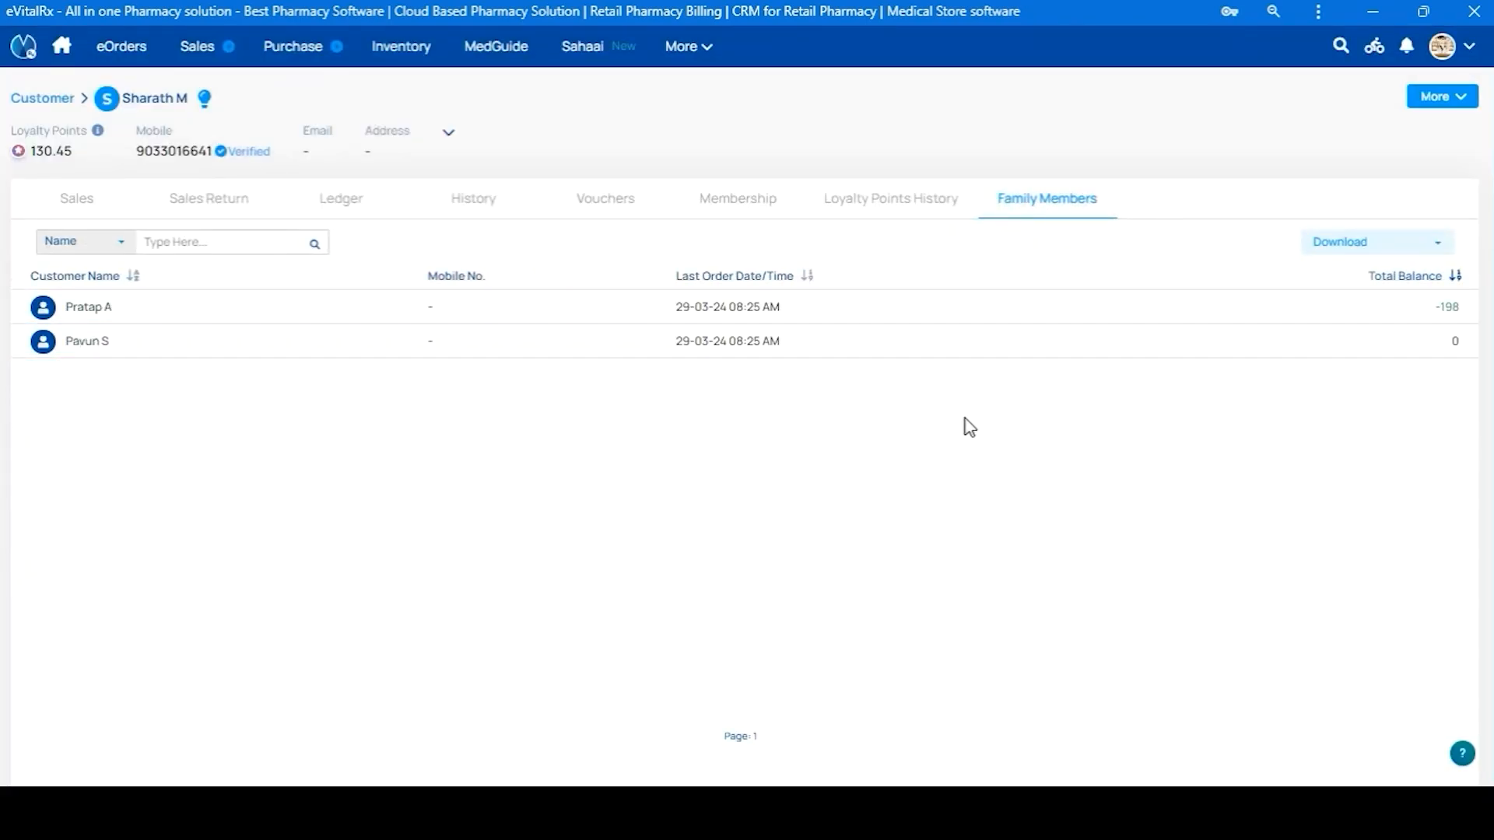
Return to the customer's full list of sales bills
{"action": "left_click", "coordinate": [82, 200]}
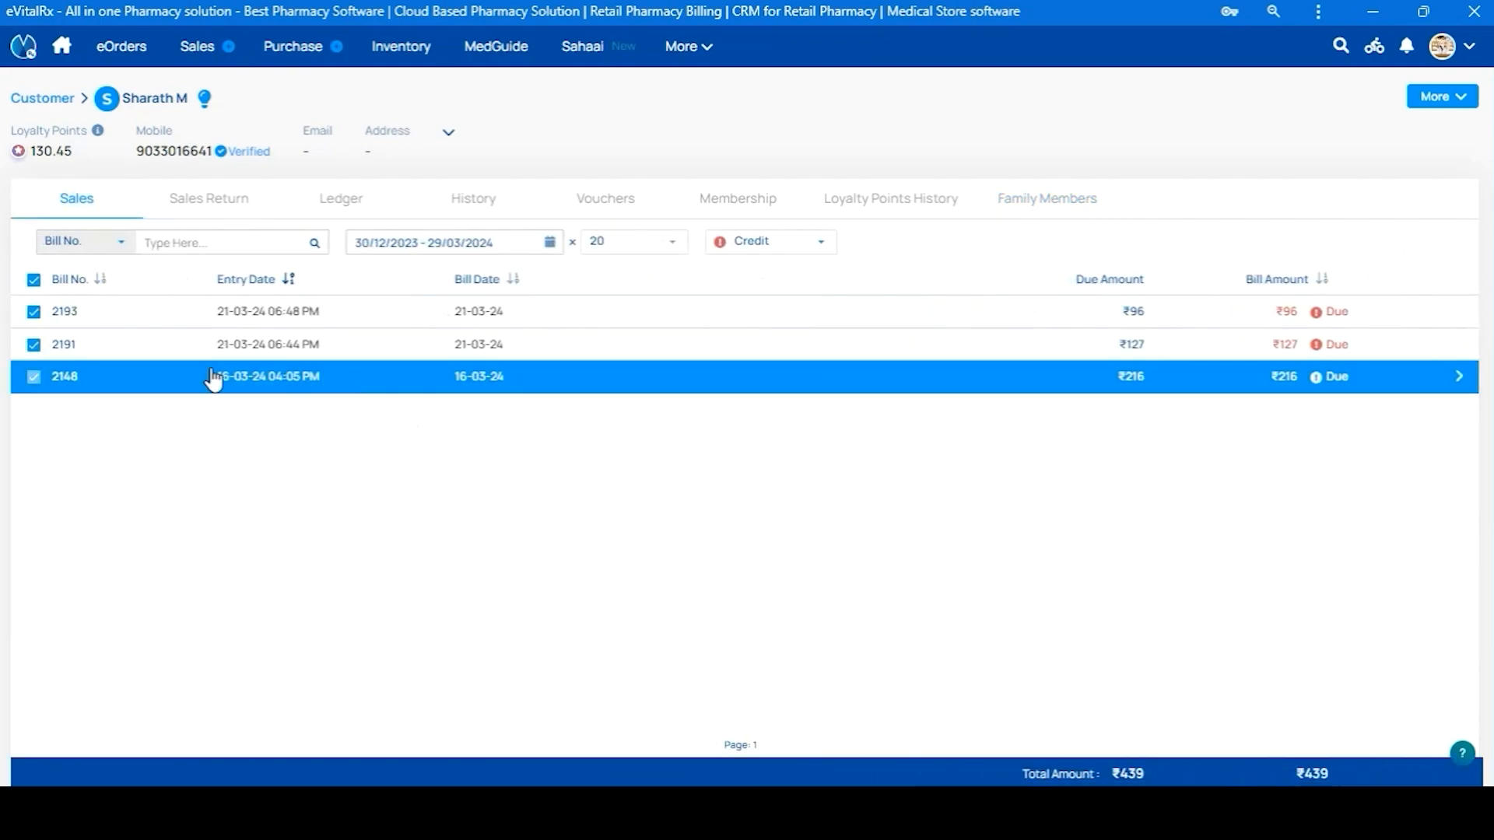
{"action": "left_click", "coordinate": [791, 244]}
{"action": "left_click", "coordinate": [763, 293]}
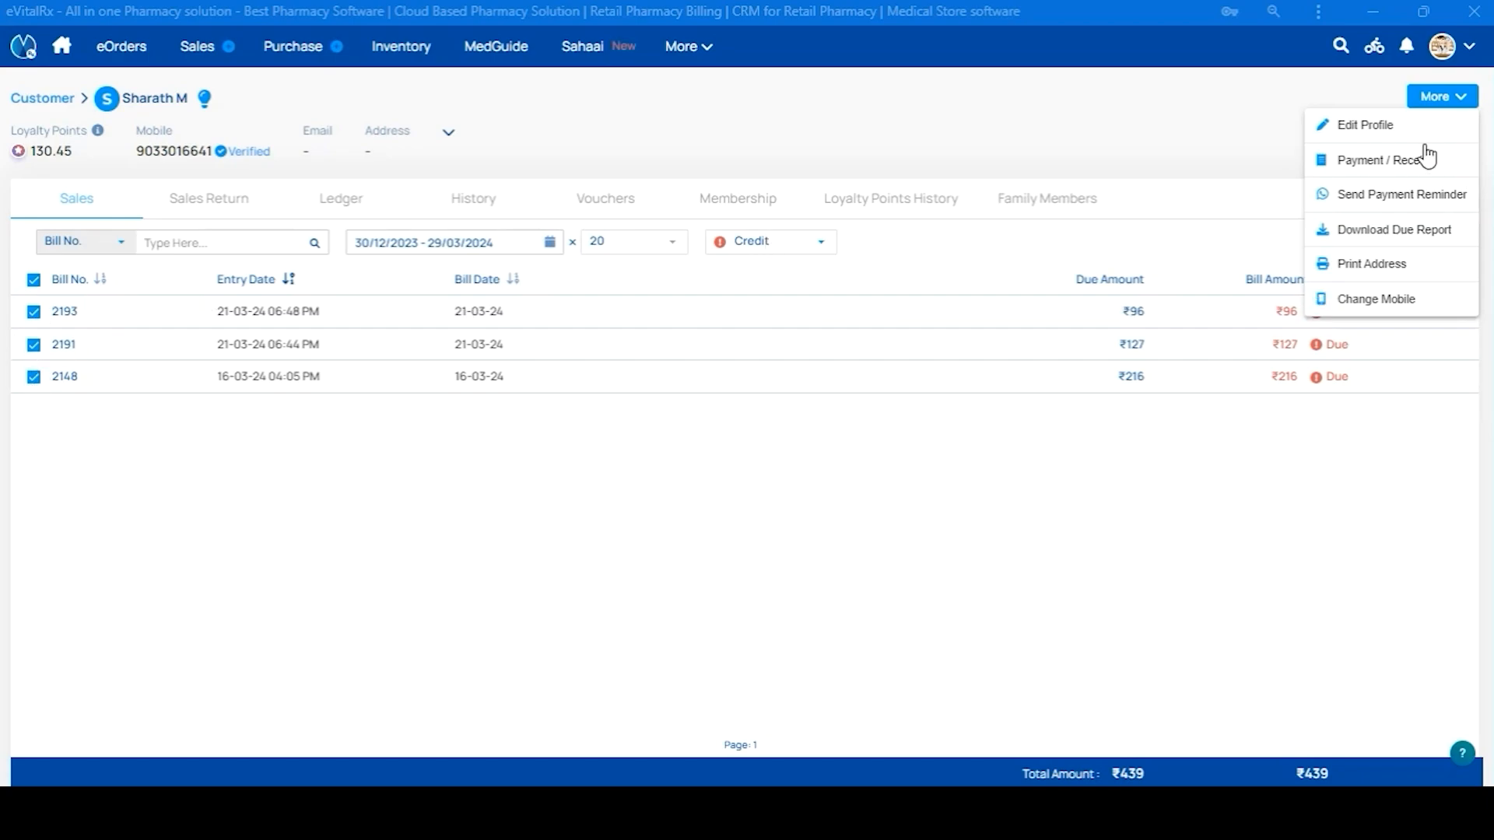
Open the Payment / Receipt form, inspect payment modes and debit vouchers, then cancel it
{"action": "left_click", "coordinate": [1380, 165]}
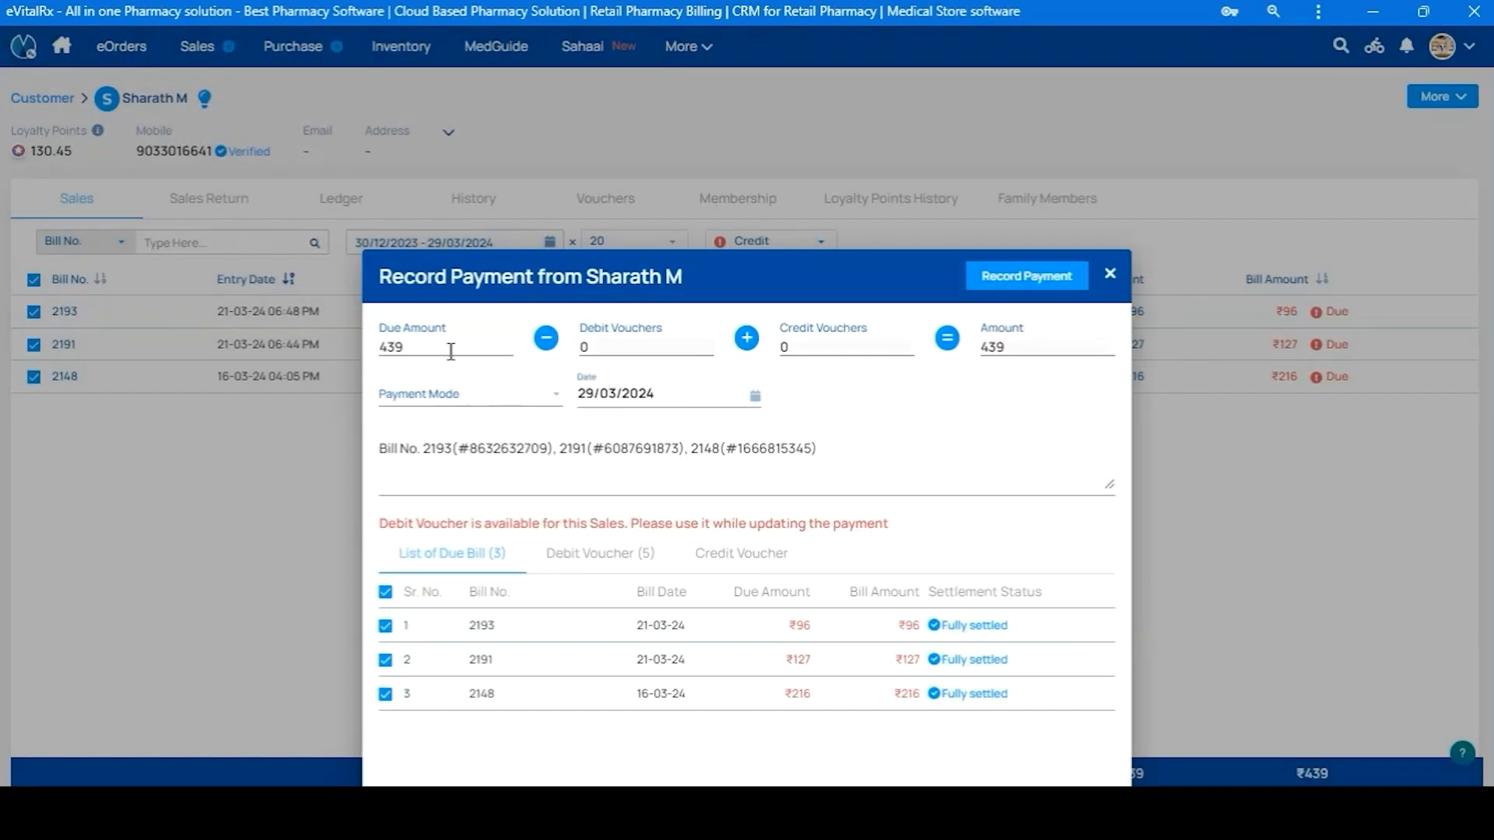
{"action": "left_click", "coordinate": [471, 398]}
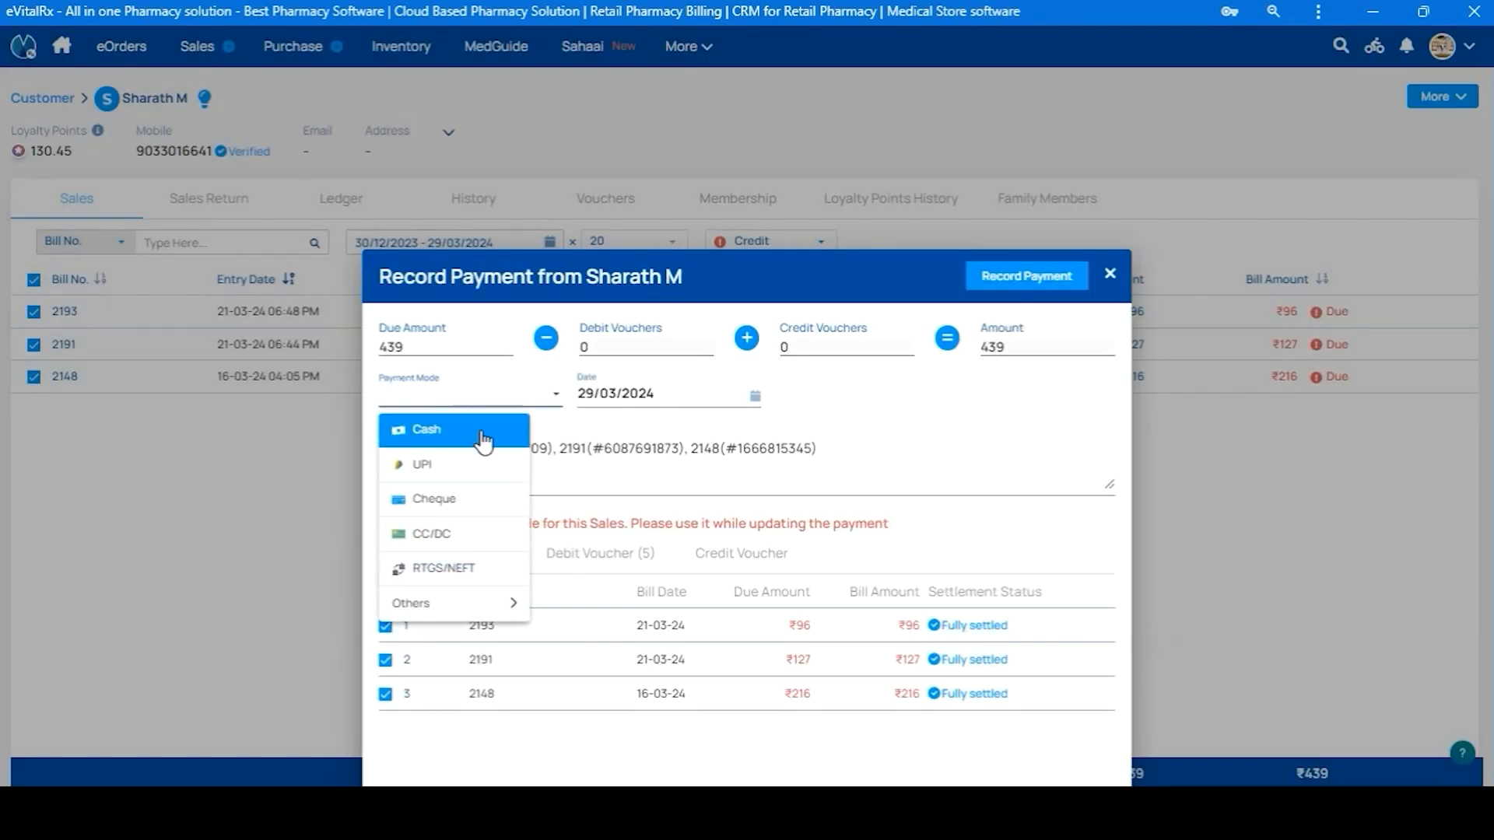
{"action": "left_click", "coordinate": [904, 473]}
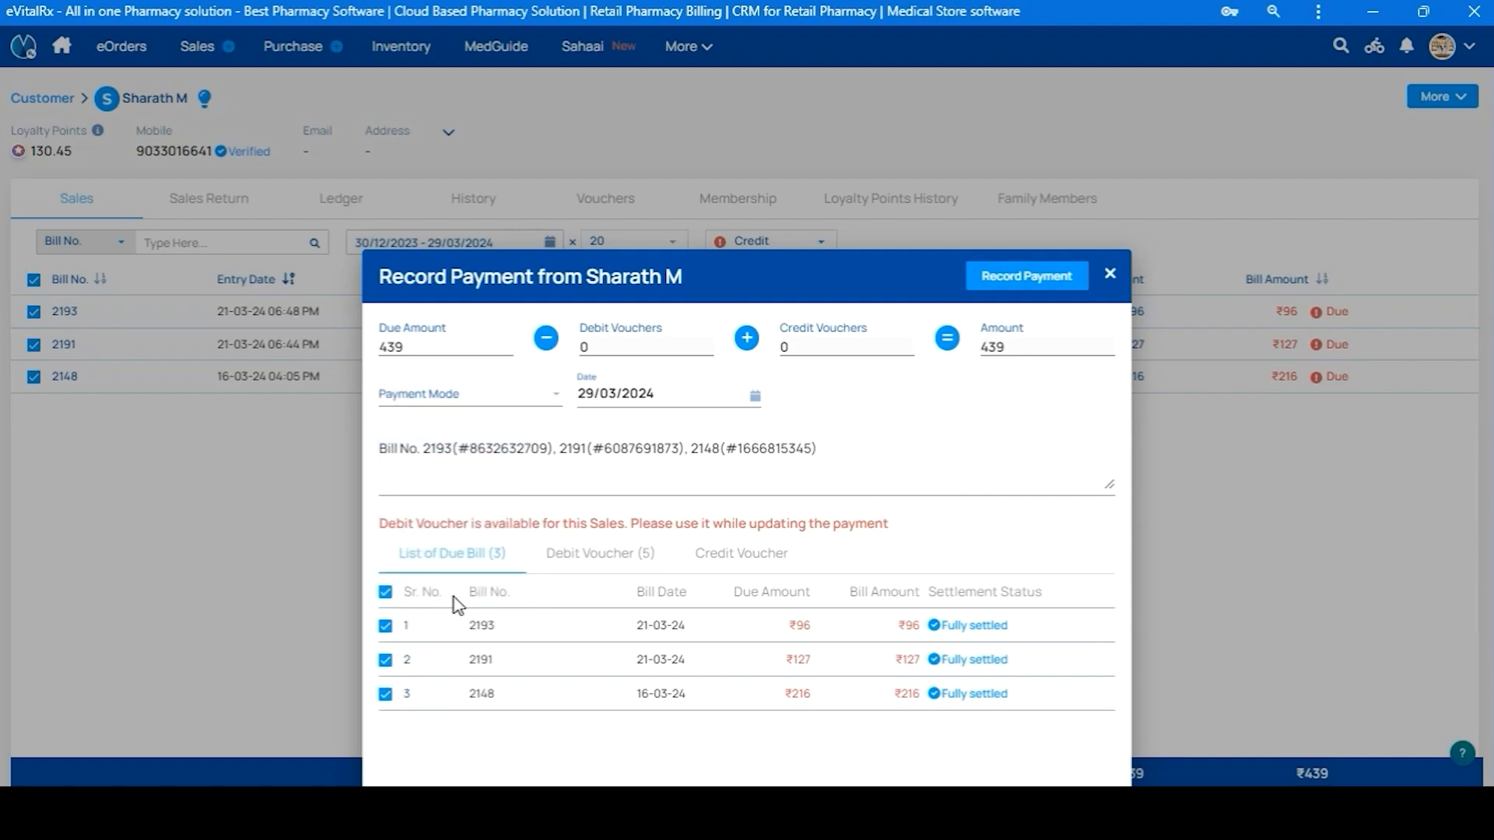
{"action": "left_click", "coordinate": [605, 561]}
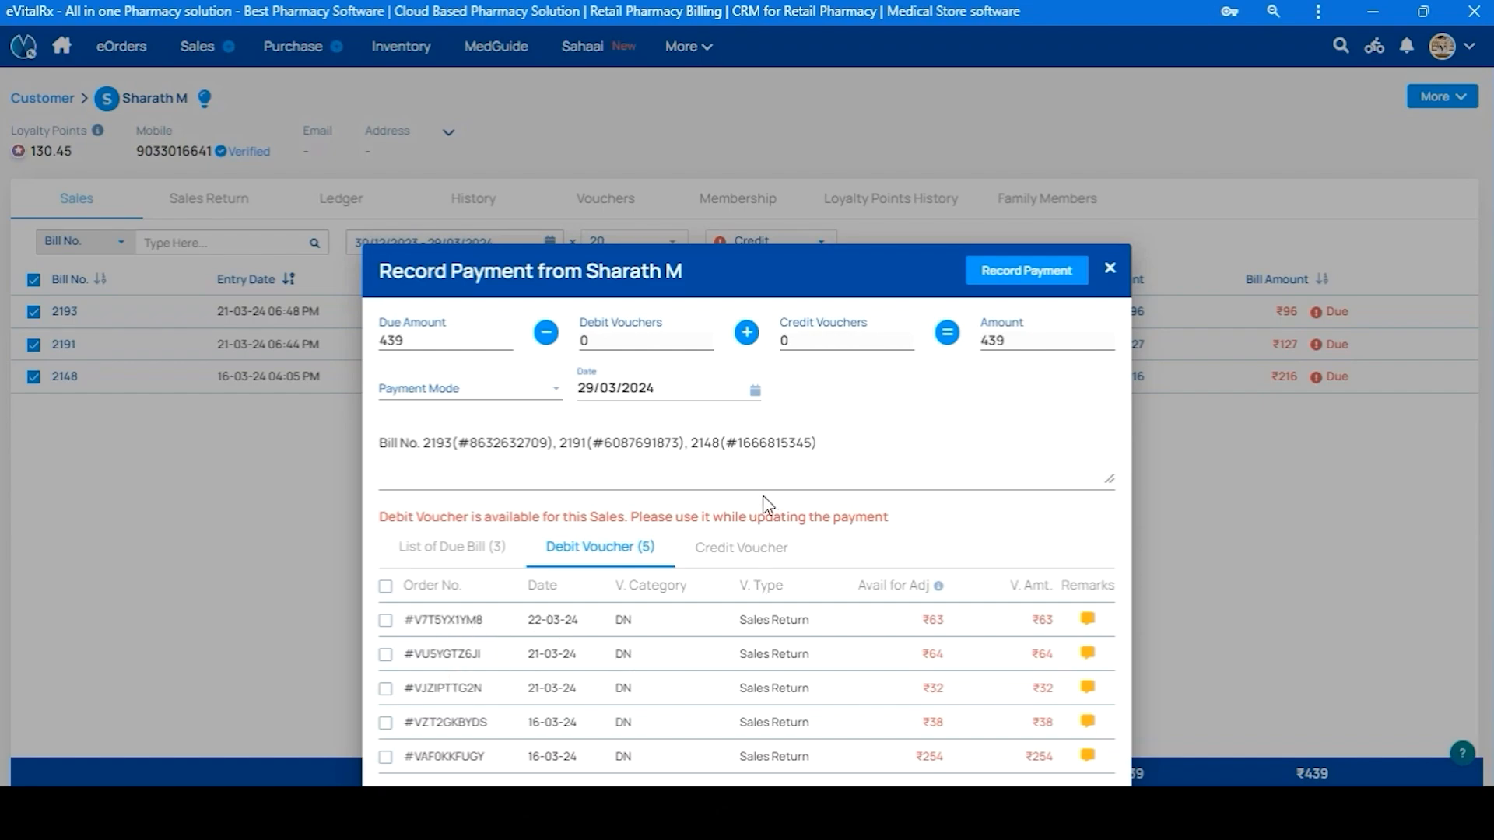
{"action": "left_click", "coordinate": [1109, 271]}
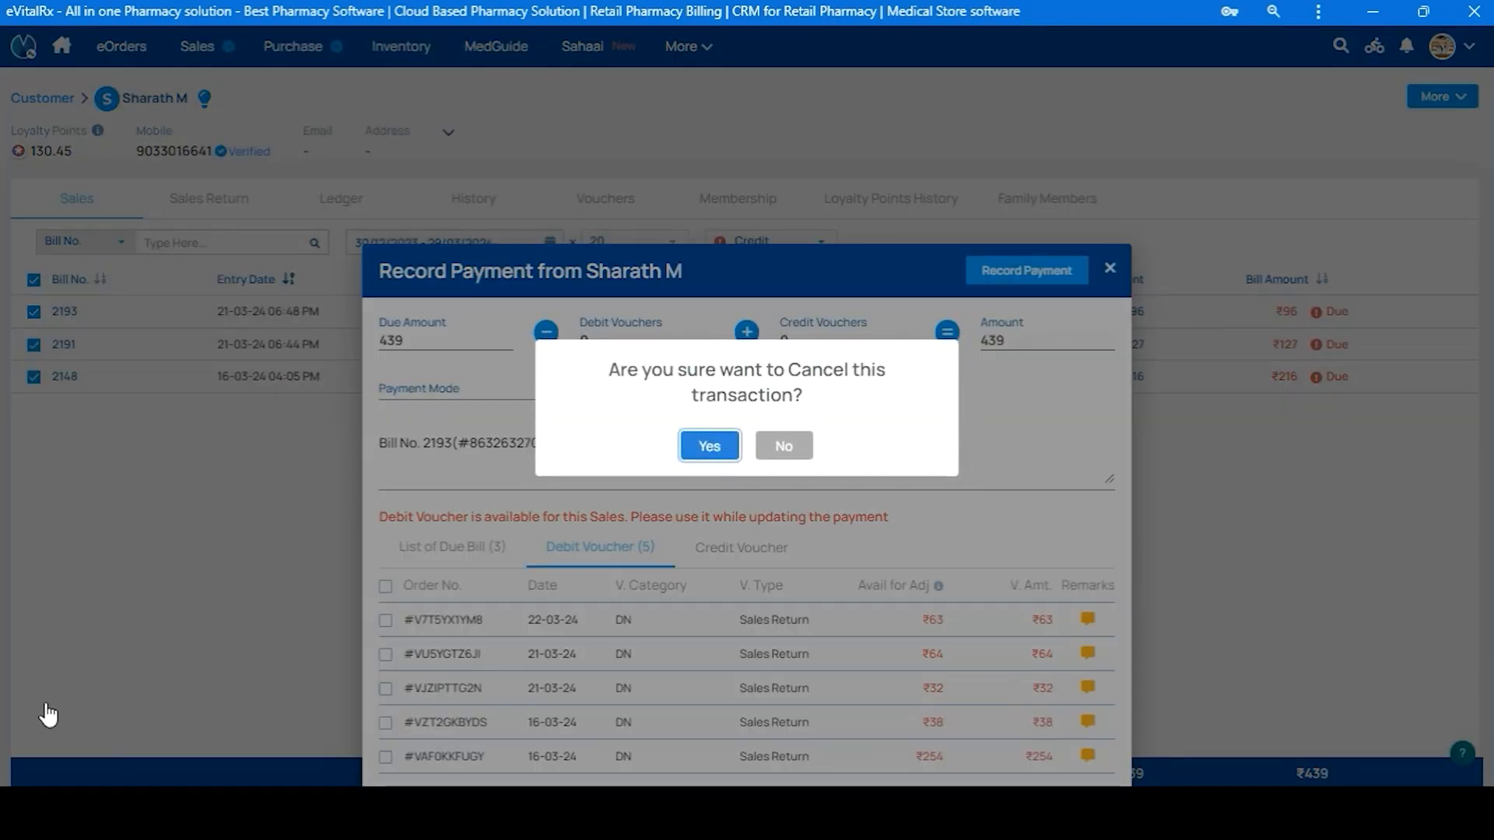
{"action": "key", "text": "Return"}
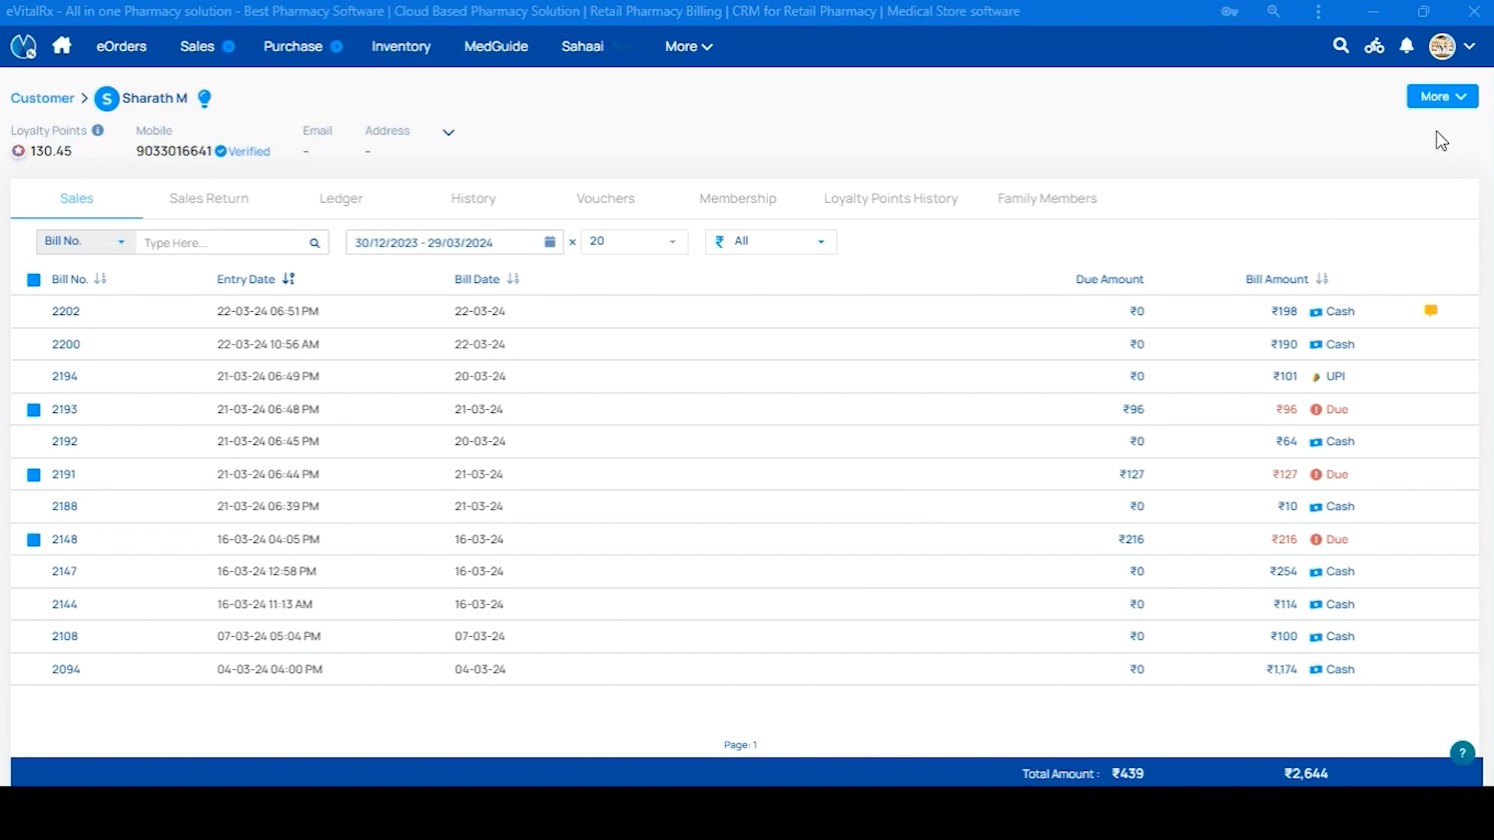
View the customer's Edit Patient Details, close it unchanged, and reopen the More menu
{"action": "left_click", "coordinate": [1448, 99]}
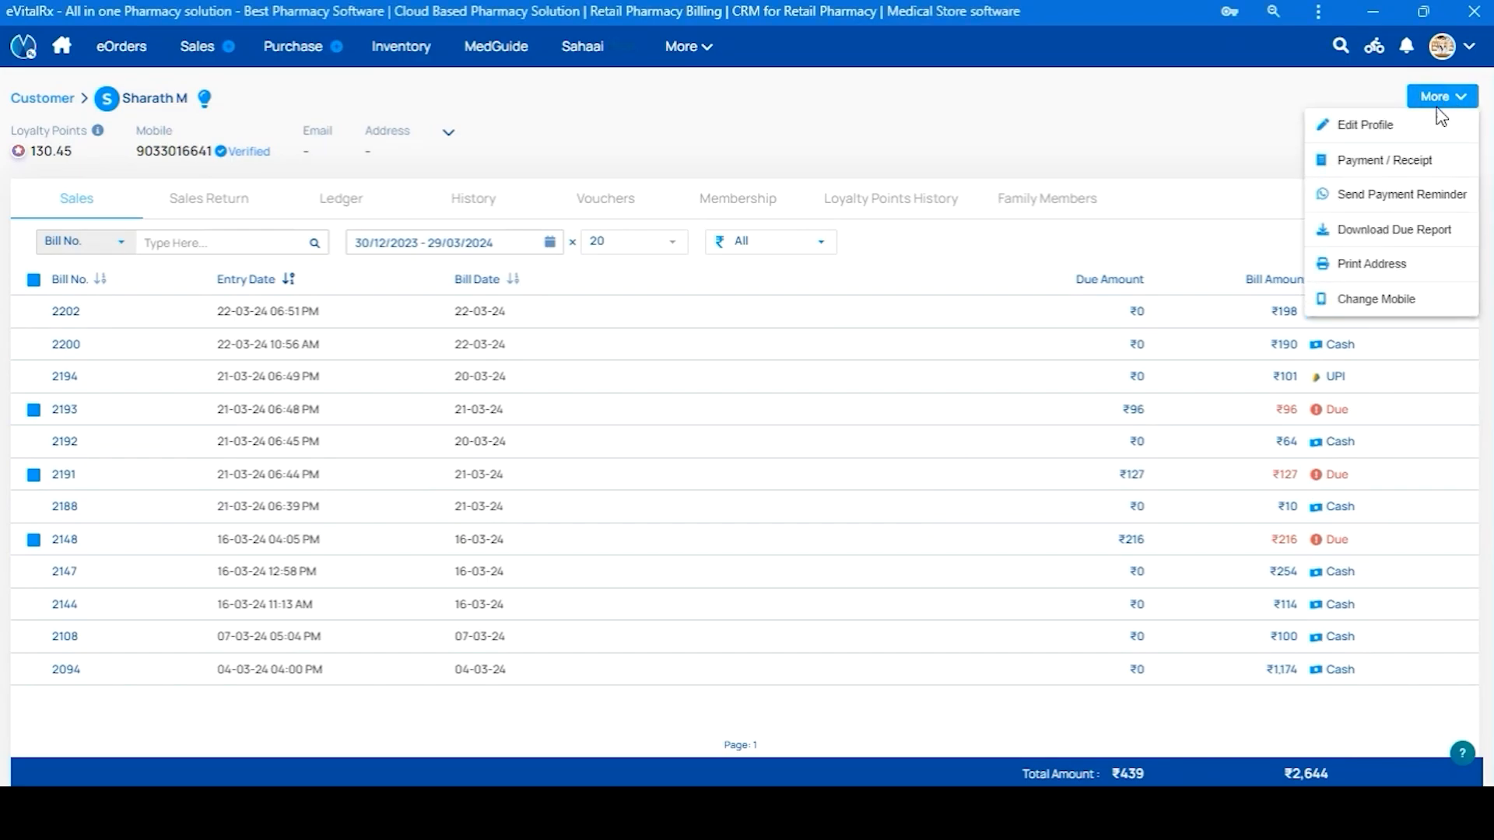
{"action": "left_click", "coordinate": [1398, 133]}
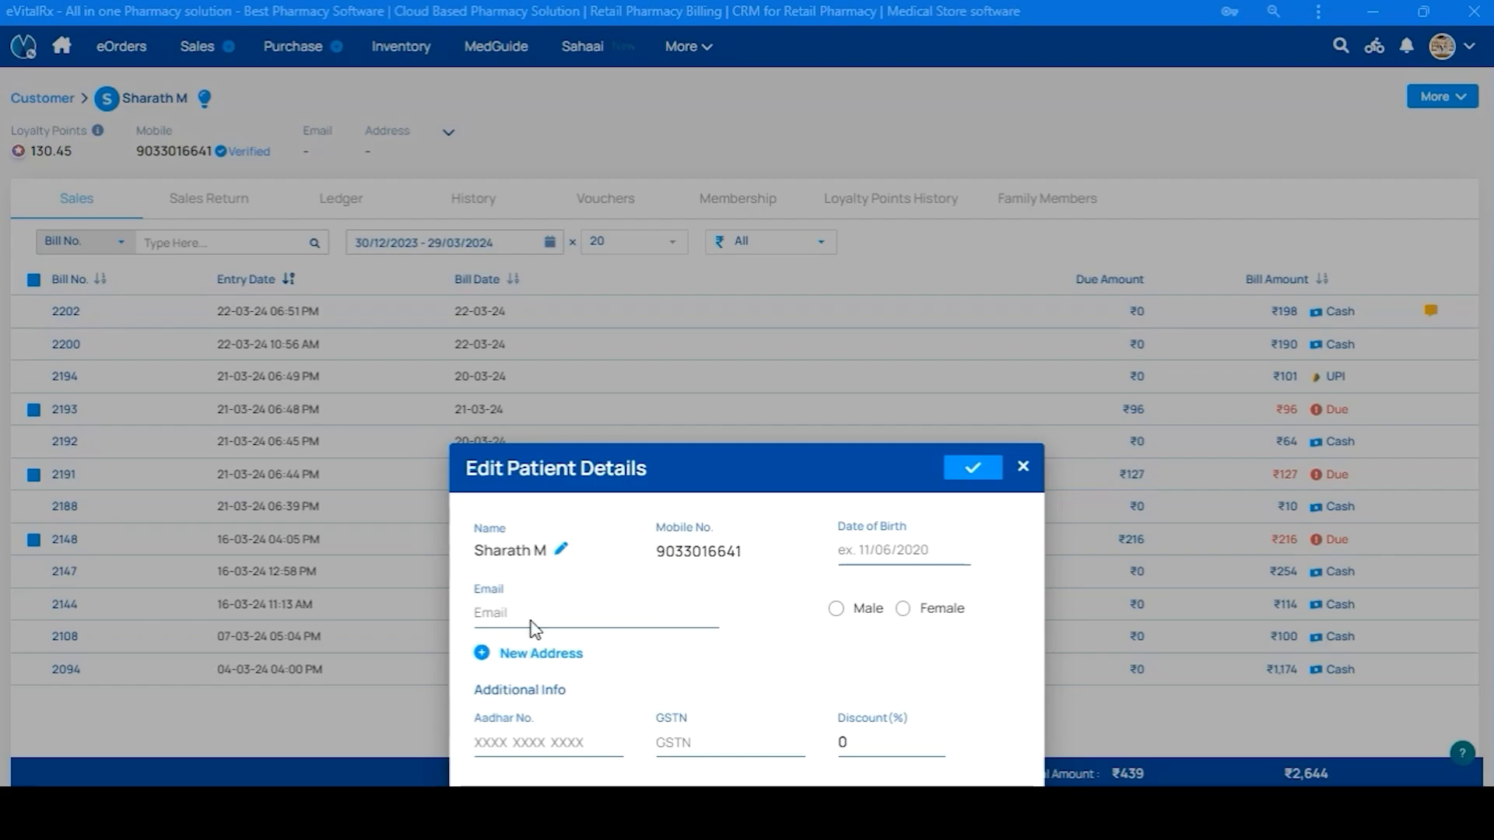
{"action": "left_click", "coordinate": [31, 735]}
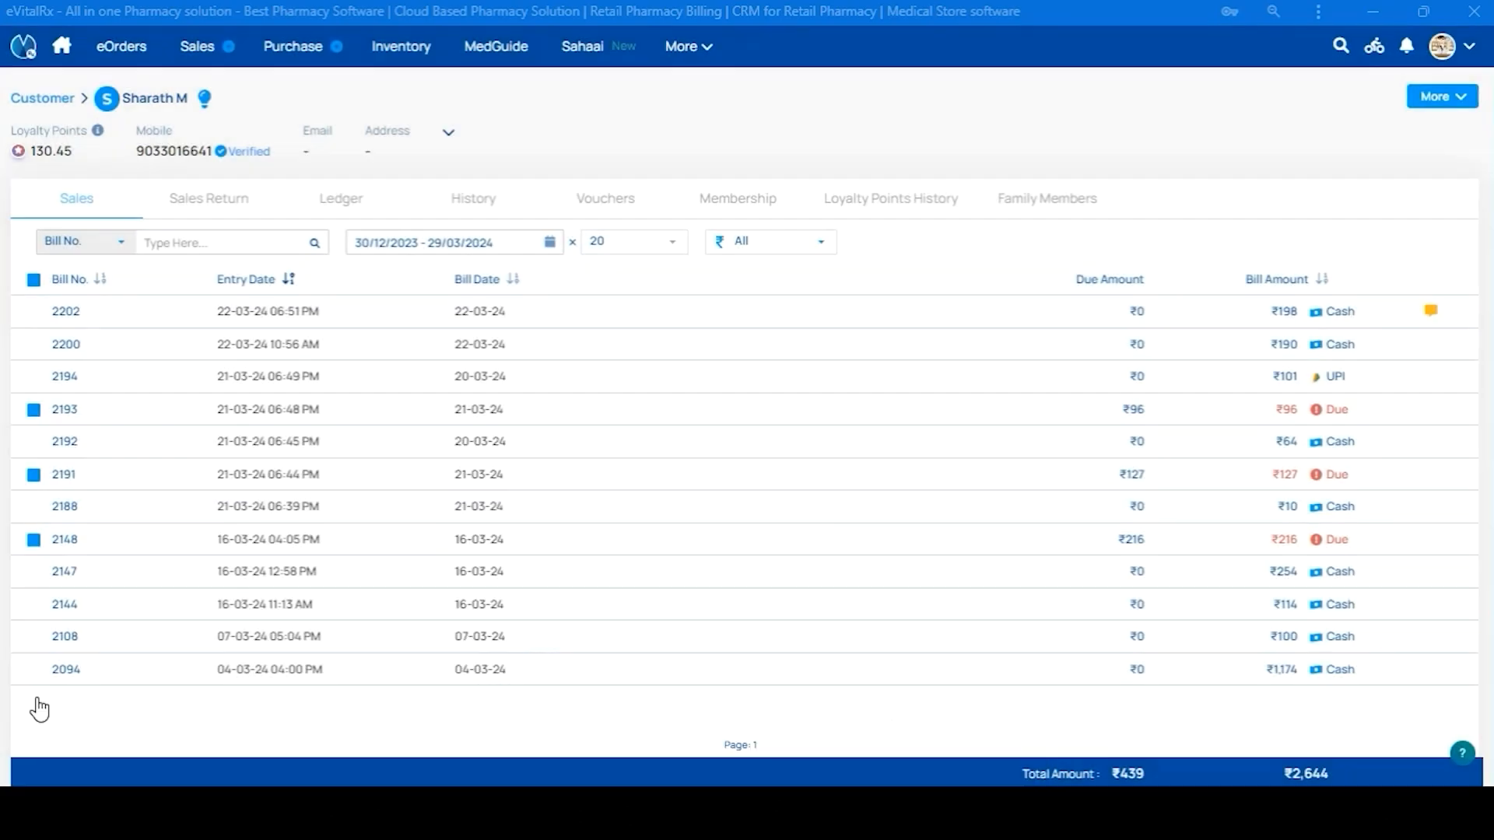
{"action": "left_click", "coordinate": [1441, 99]}
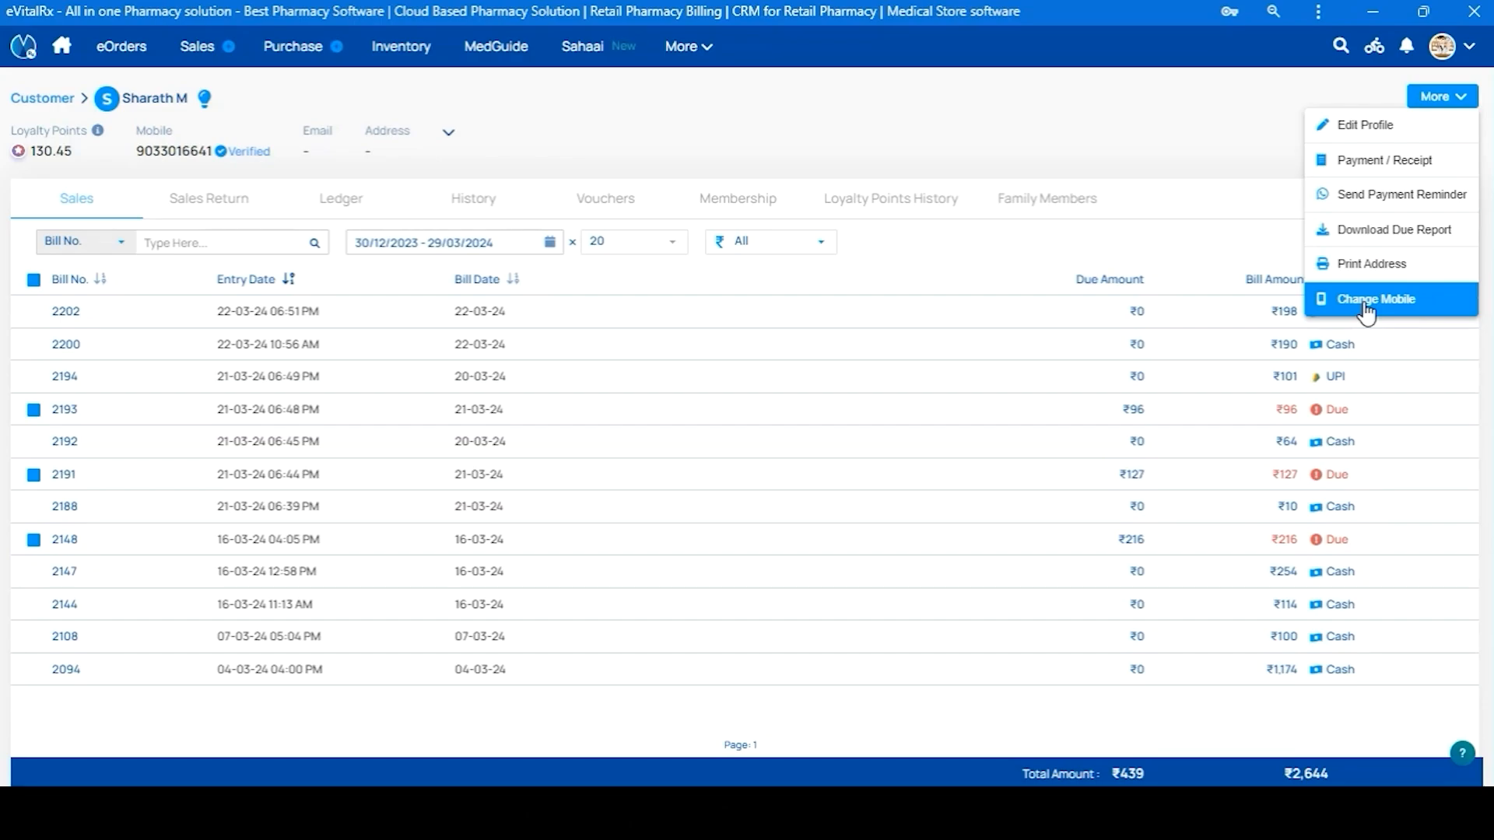
Enter the customer's new mobile number under Change Mobile and request its verification code
{"action": "left_click", "coordinate": [1367, 311]}
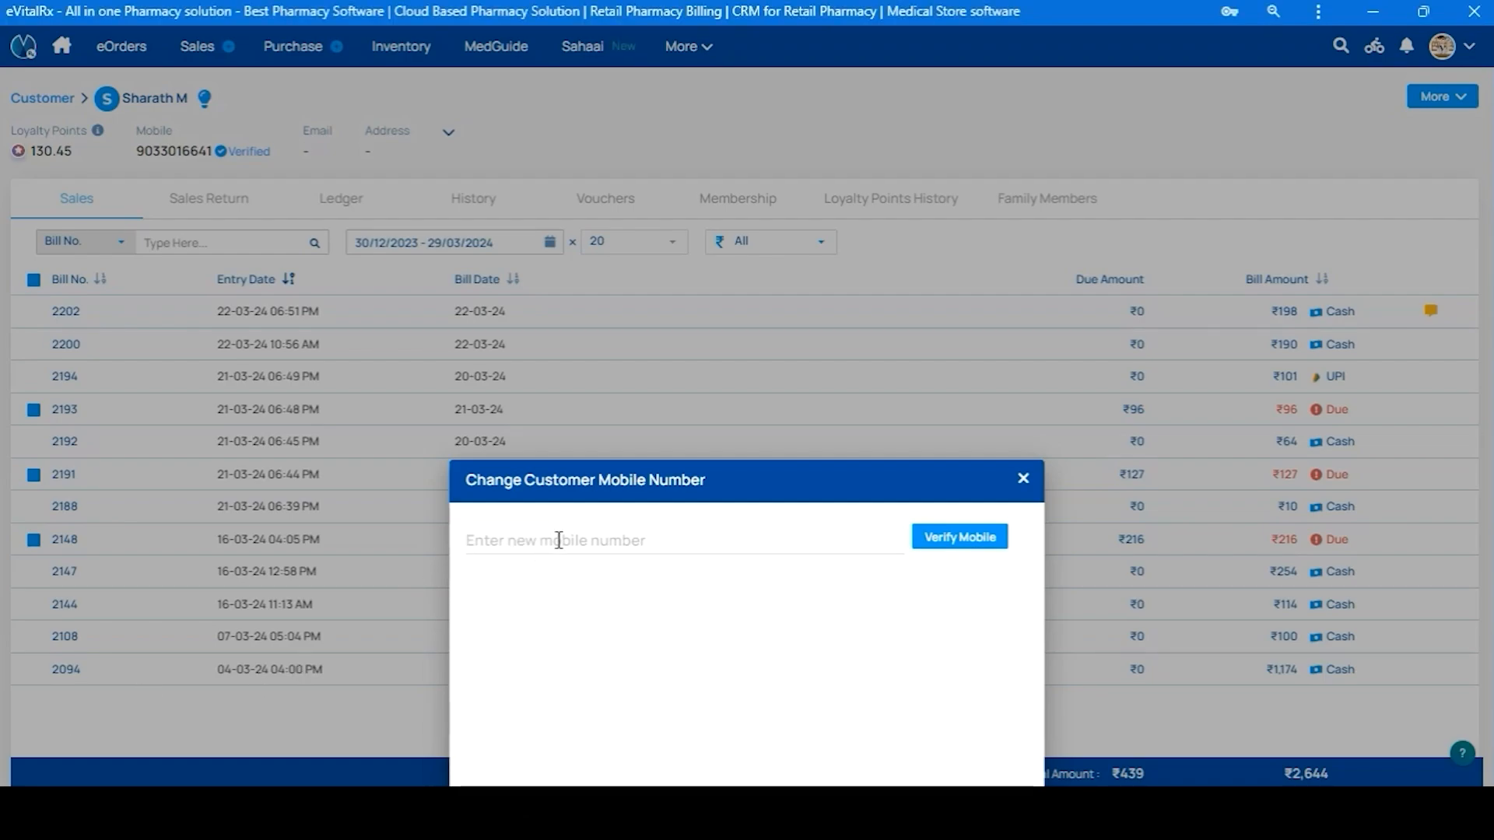
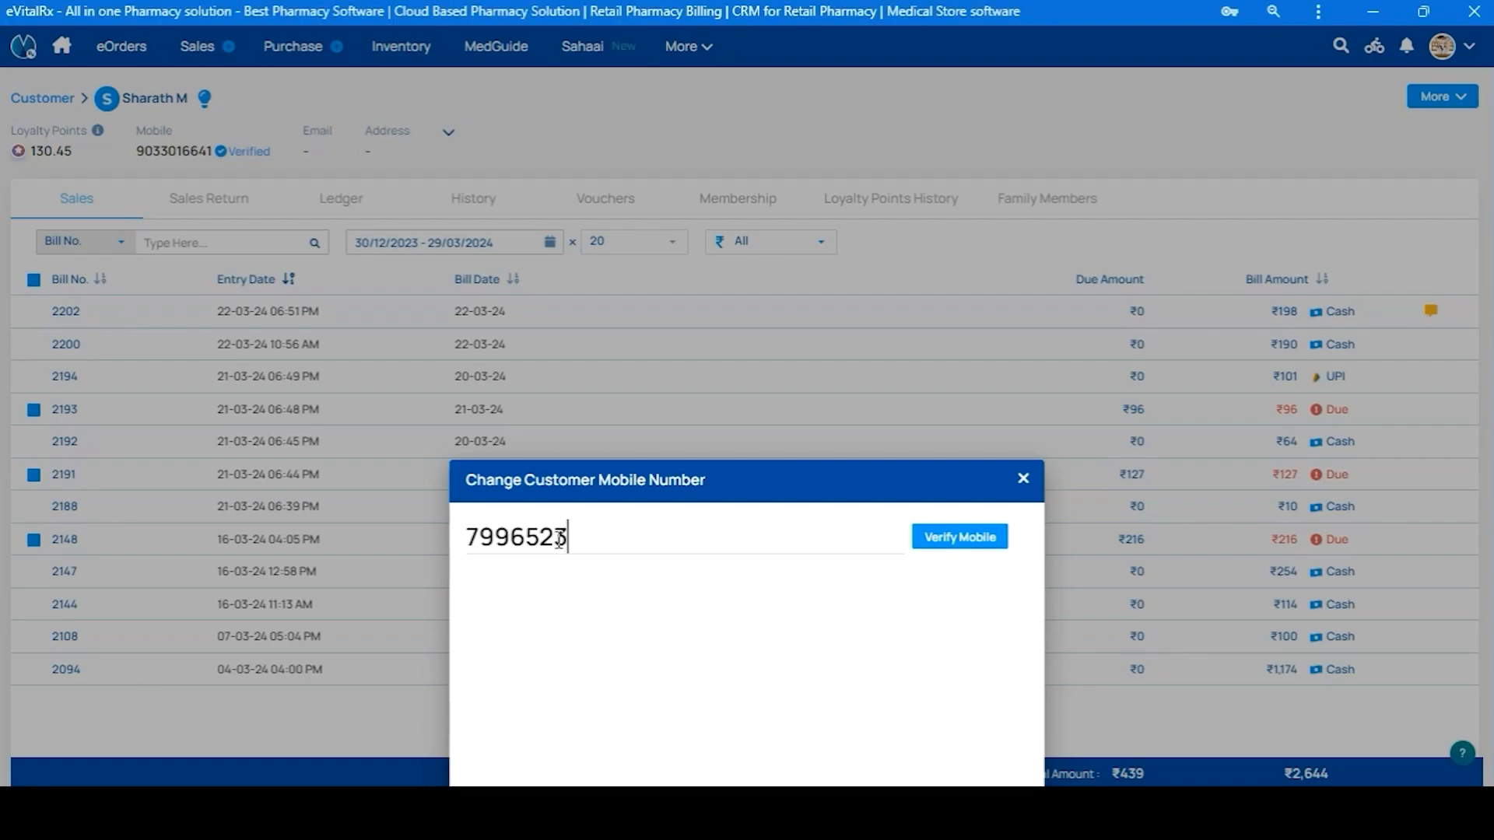
{"action": "left_click", "coordinate": [962, 539]}
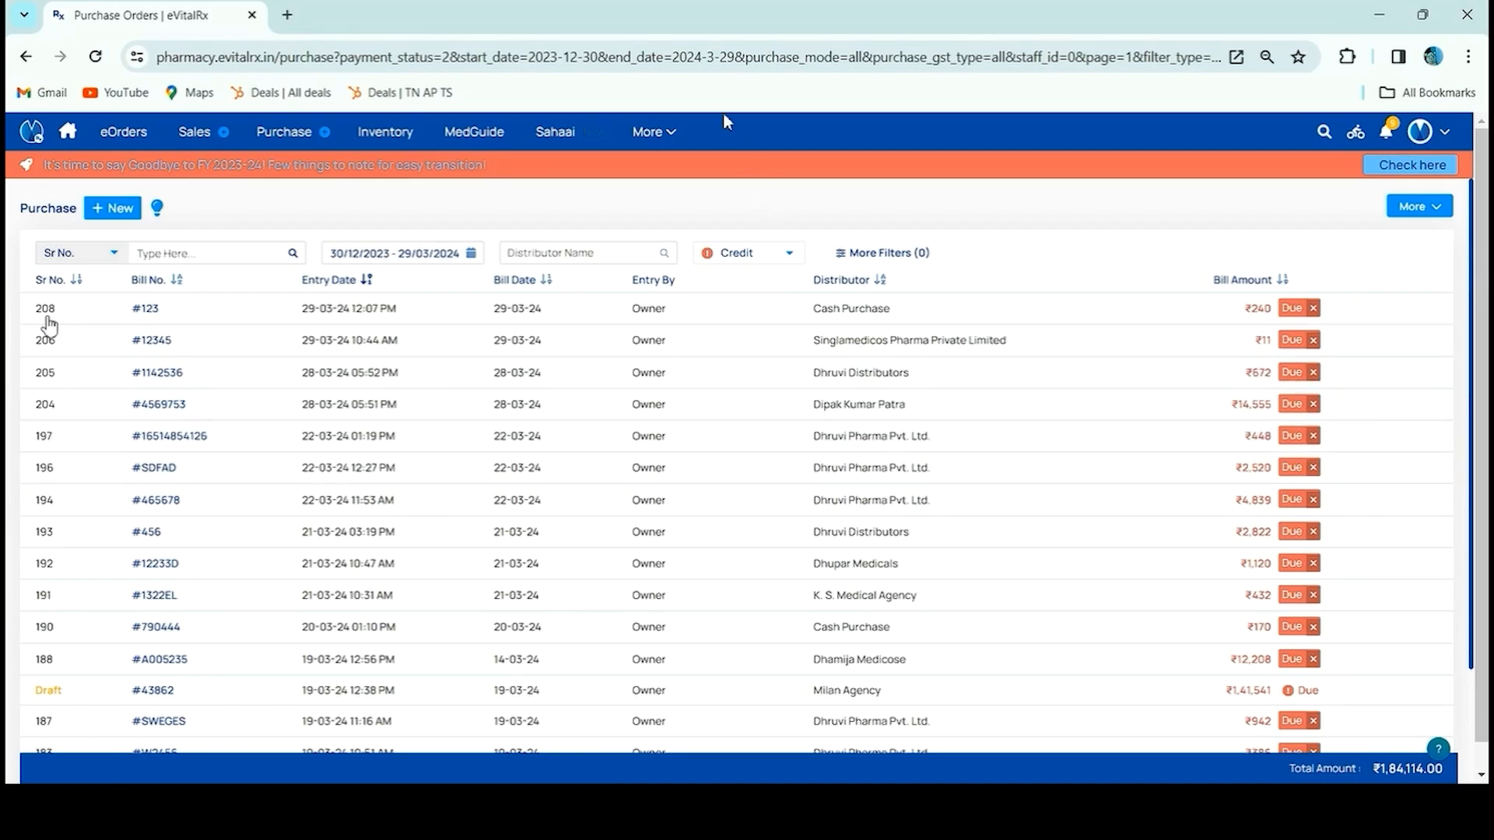
Filter the Distributors list to dues only, search 'Dhruvi', and open Dhruvi Pharma Pvt. Ltd
{"action": "left_click", "coordinate": [656, 140]}
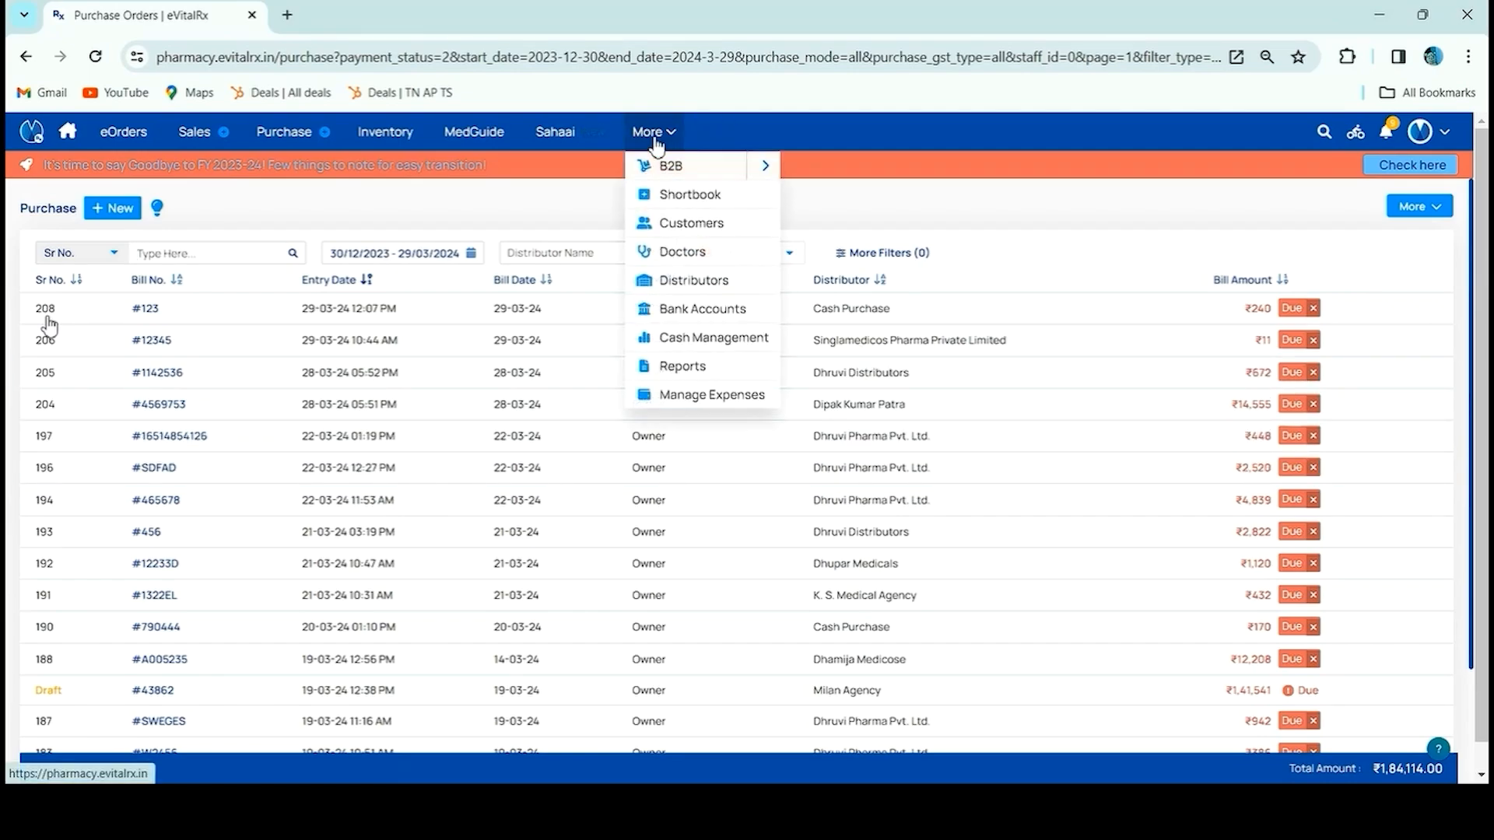
{"action": "left_click", "coordinate": [748, 278]}
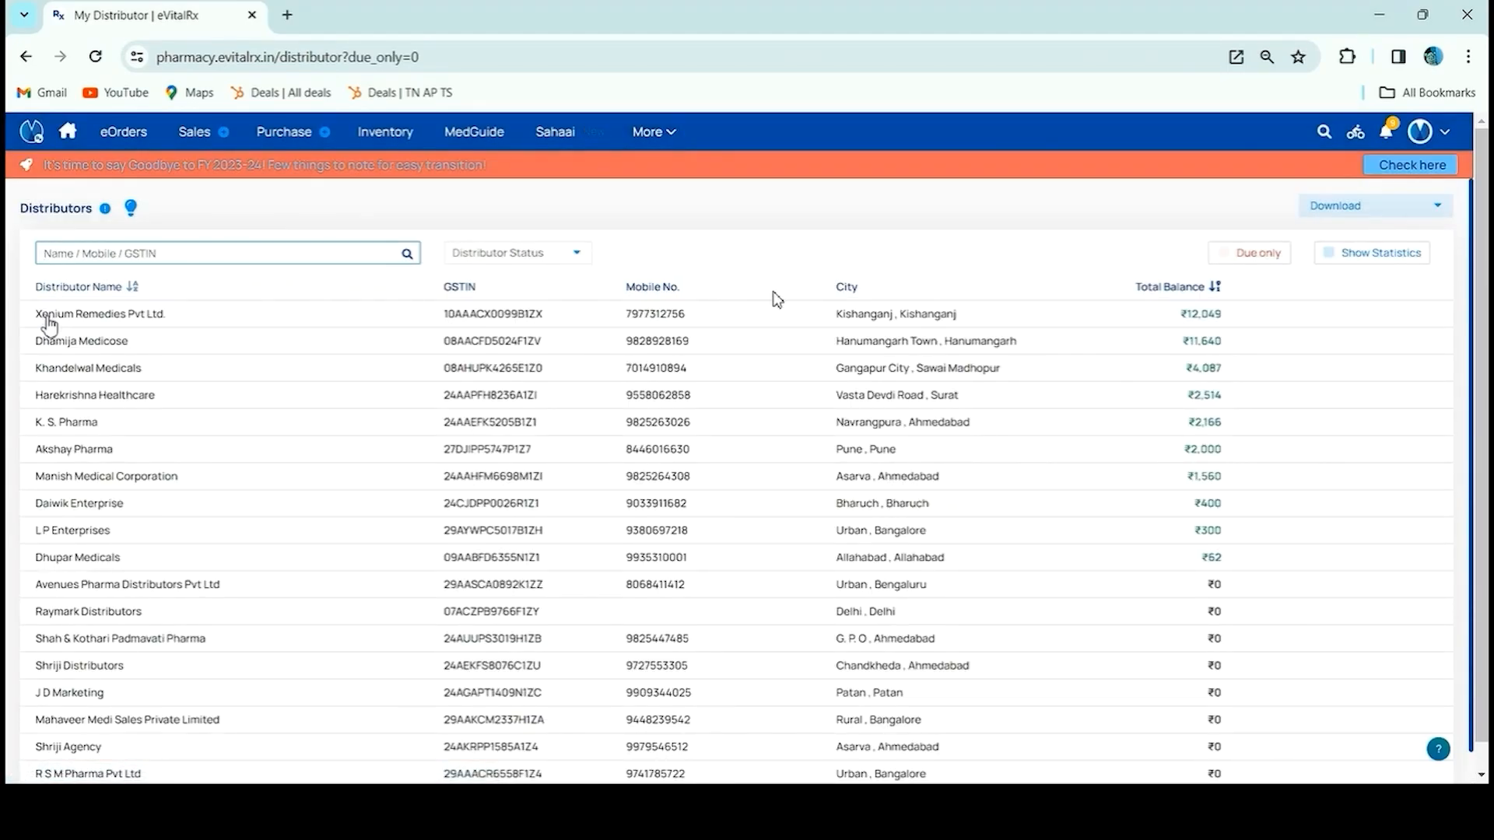
{"action": "left_click", "coordinate": [1220, 255]}
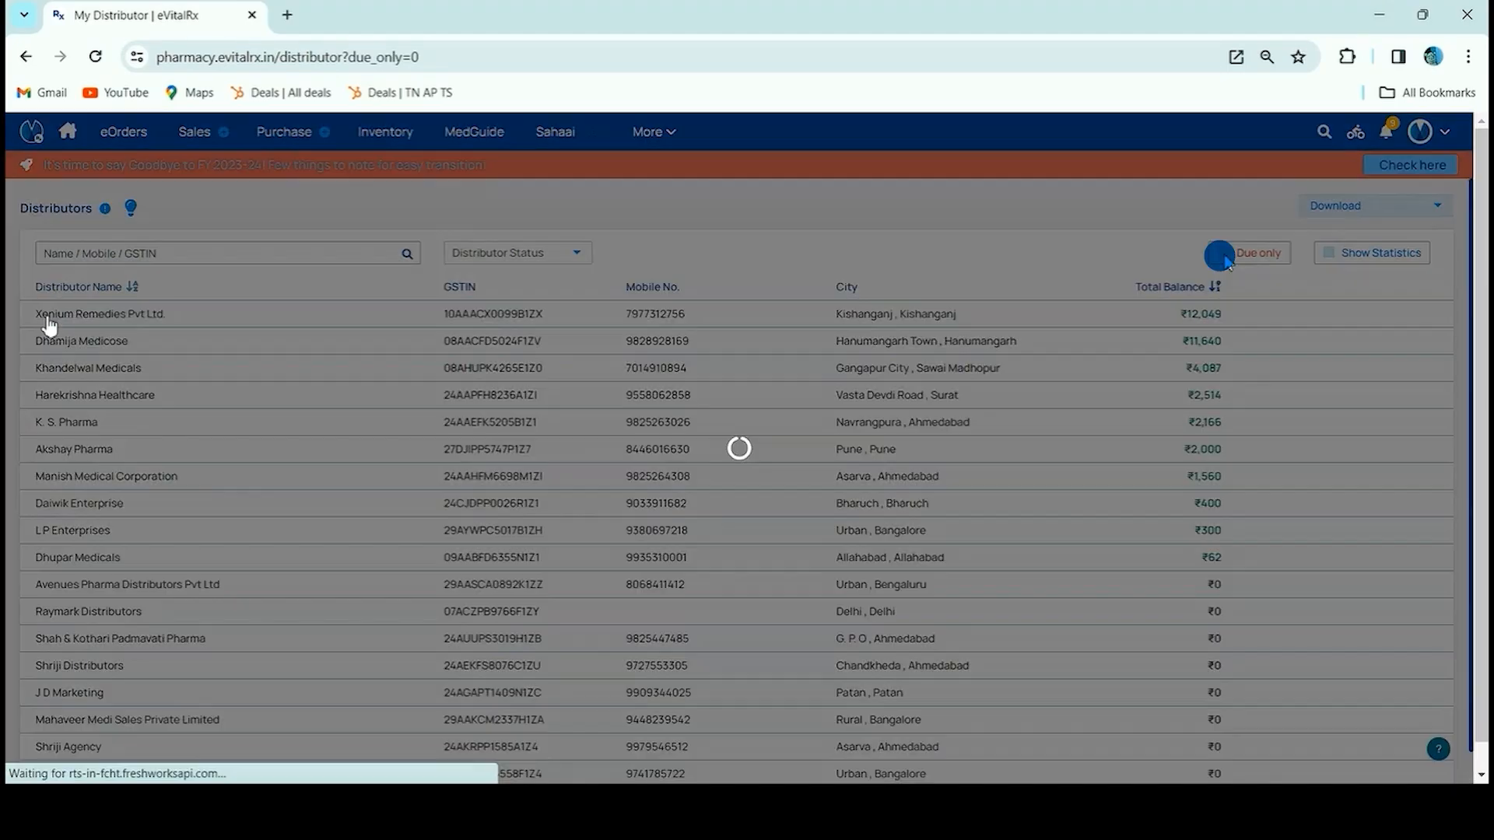
{"action": "left_click", "coordinate": [344, 258]}
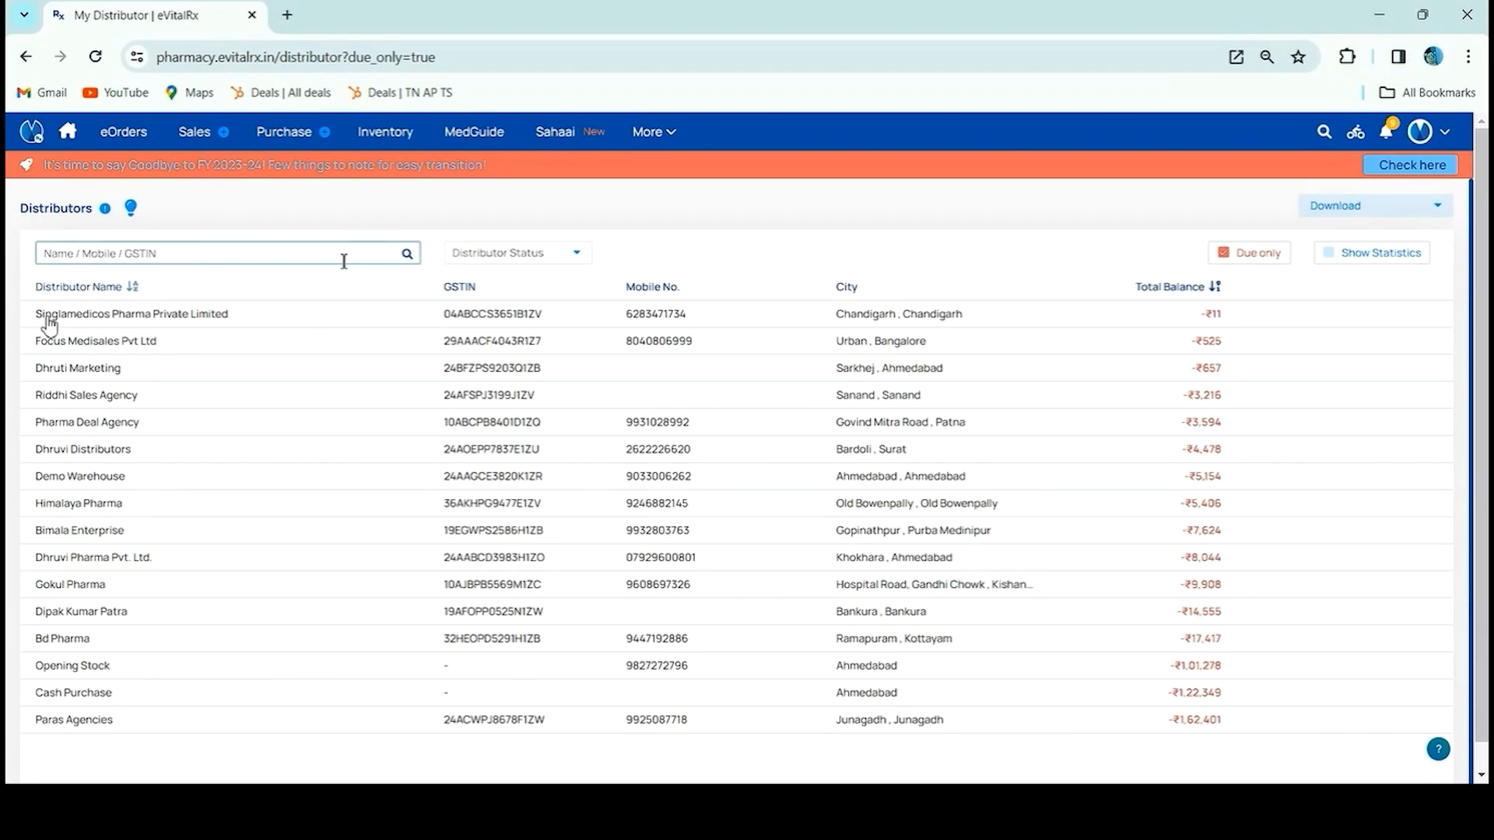
{"action": "type", "text": "Dhruvi"}
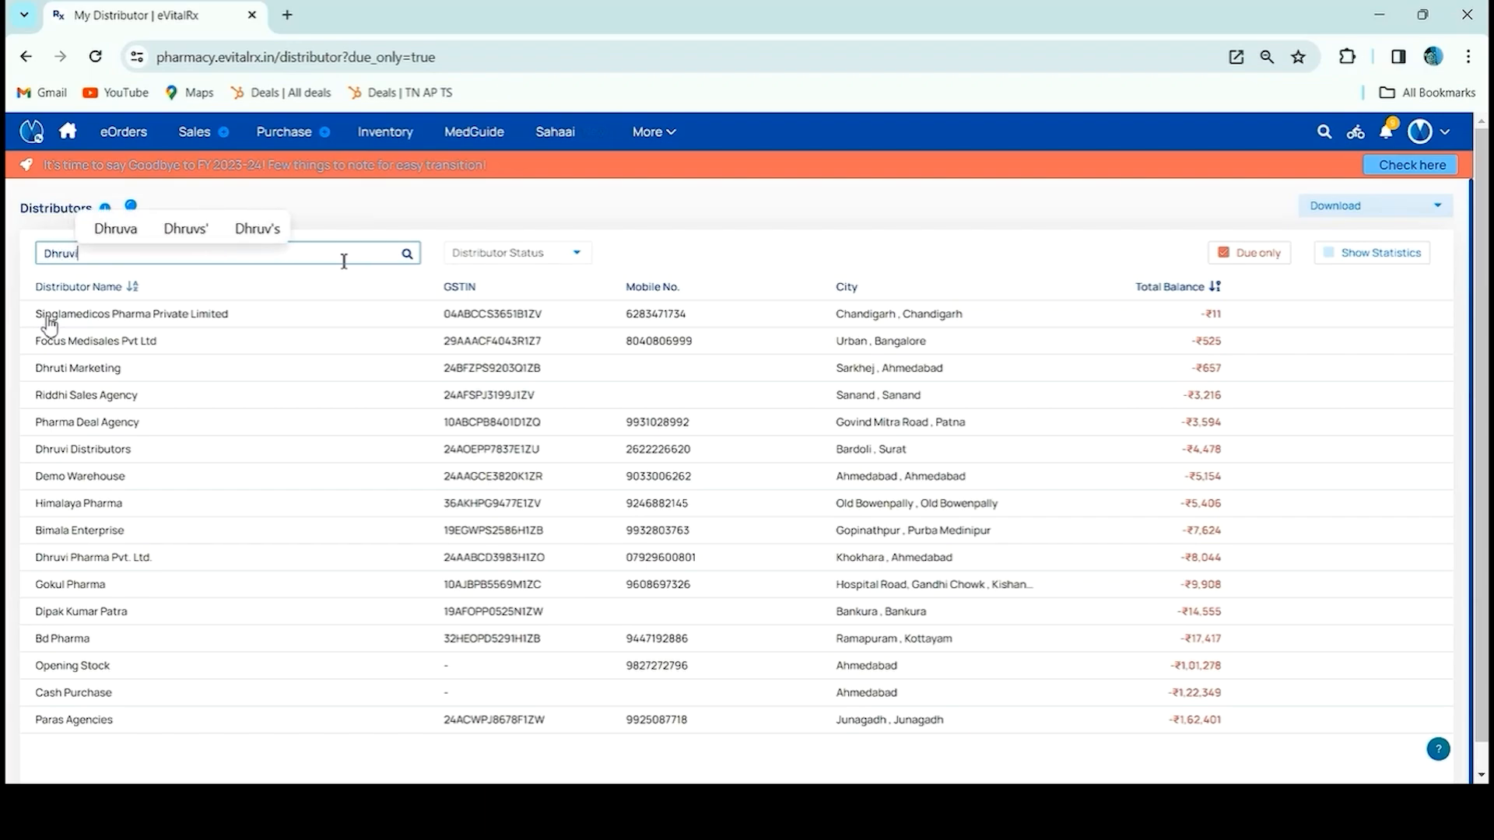
{"action": "key", "text": "Return"}
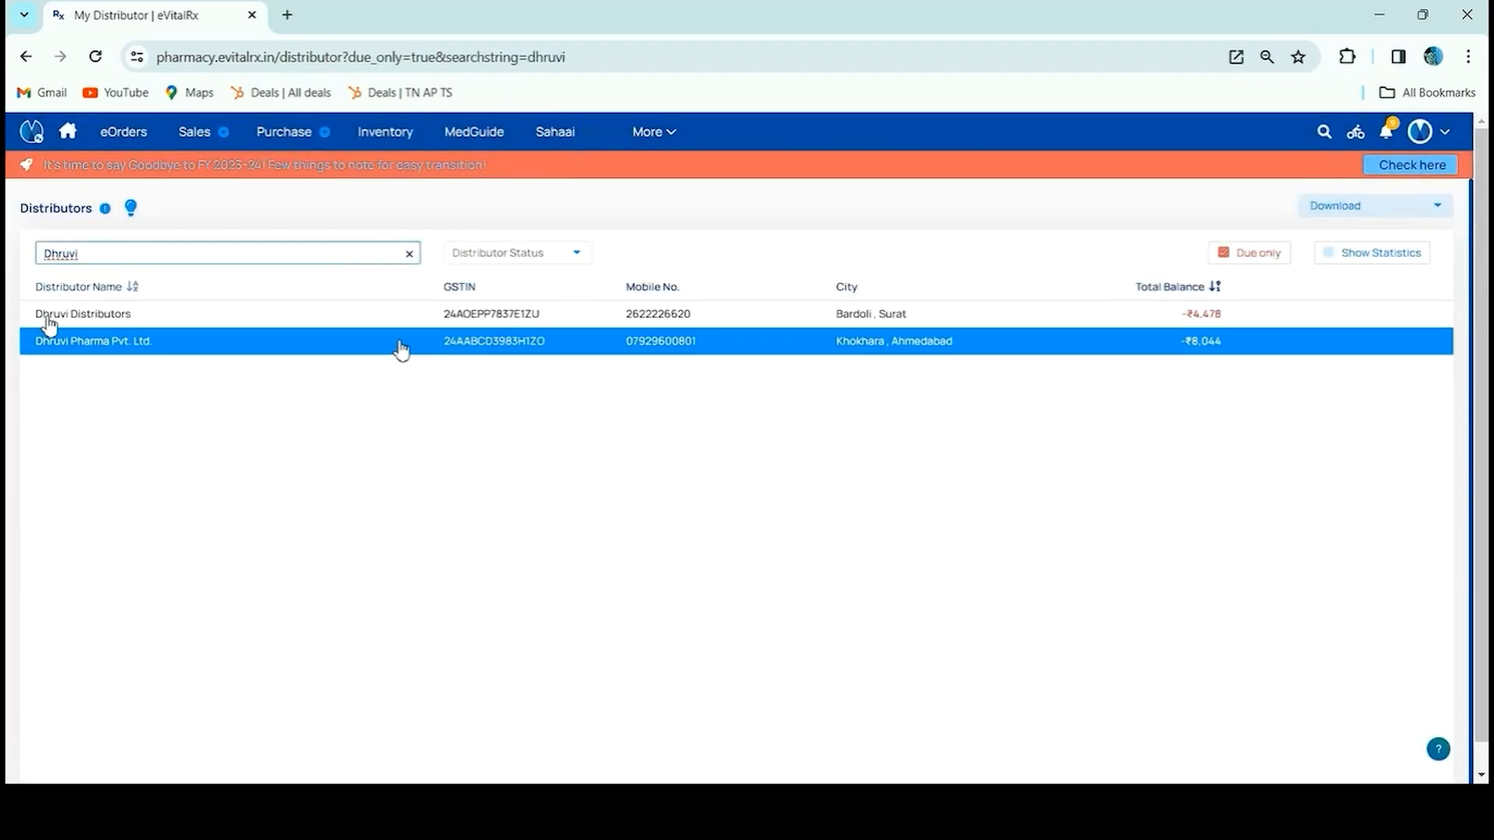
{"action": "left_click", "coordinate": [401, 346]}
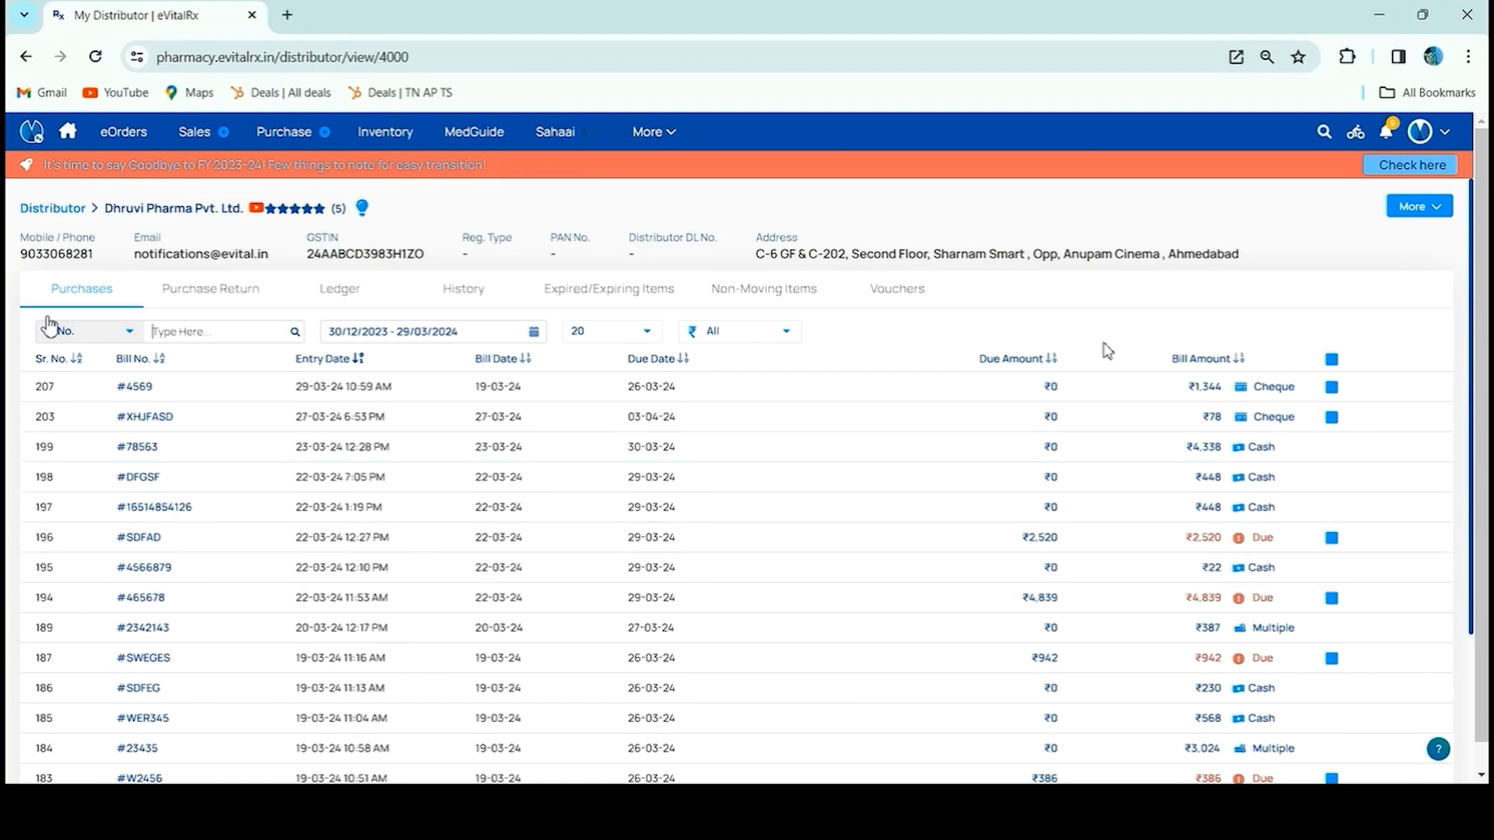
Filter purchase bills by a preset date range and Credit payment mode, checking bill 194's amount
{"action": "left_click", "coordinate": [355, 334]}
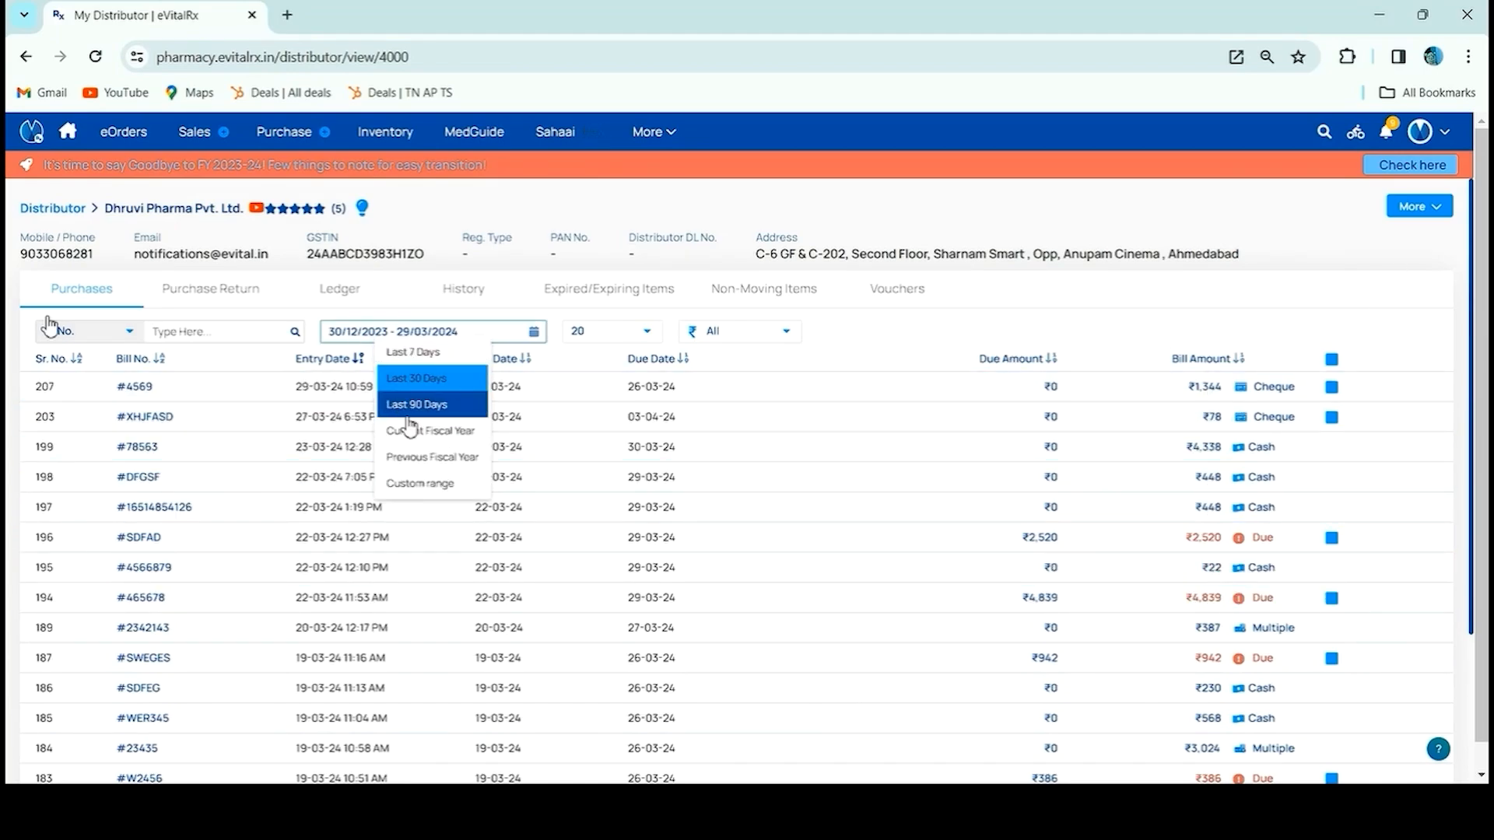
{"action": "left_click", "coordinate": [434, 406]}
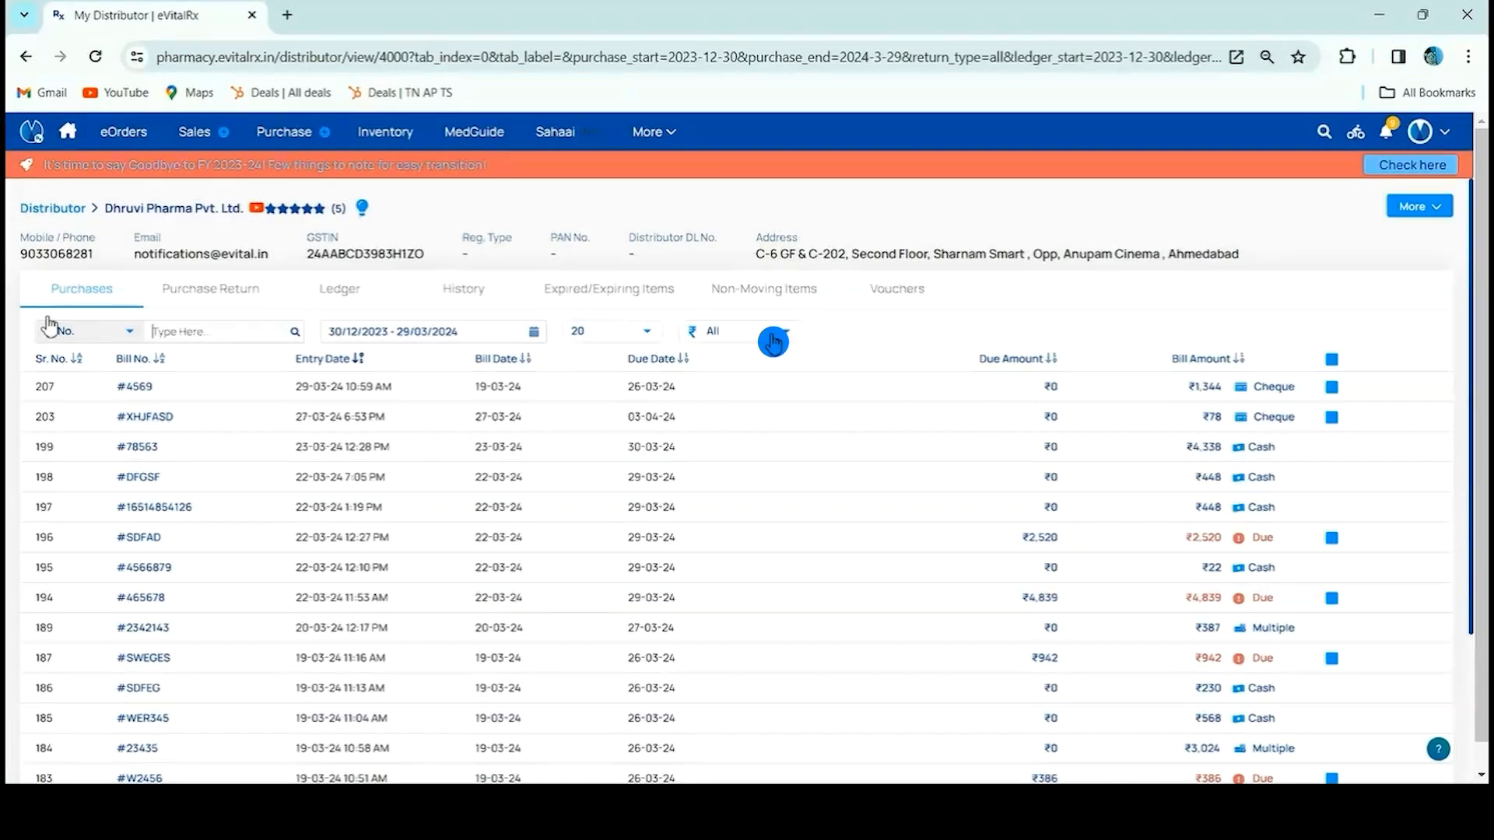
{"action": "left_click", "coordinate": [774, 331]}
{"action": "left_click", "coordinate": [779, 462]}
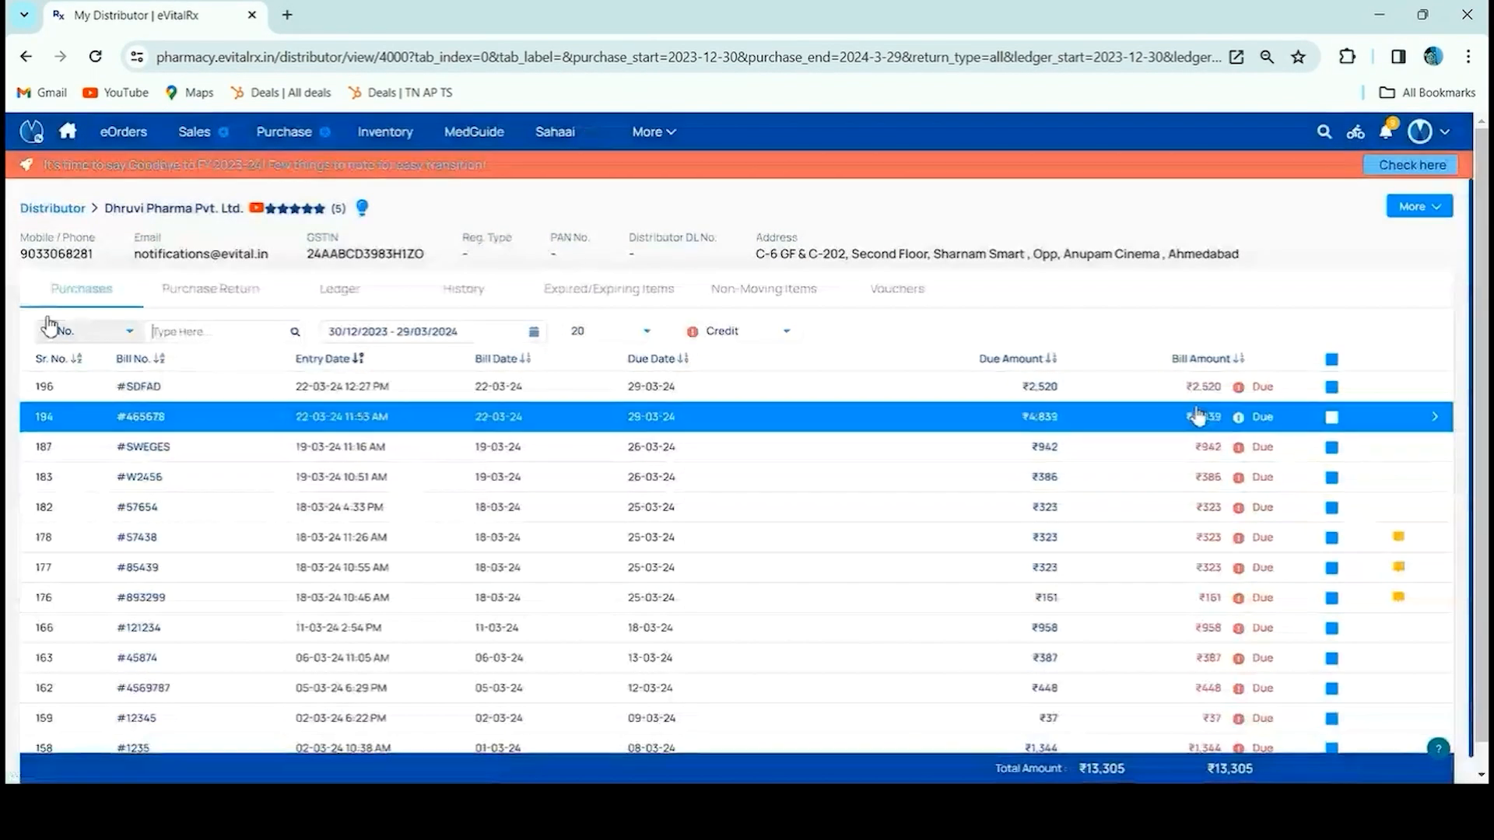
{"action": "left_click", "coordinate": [1331, 417]}
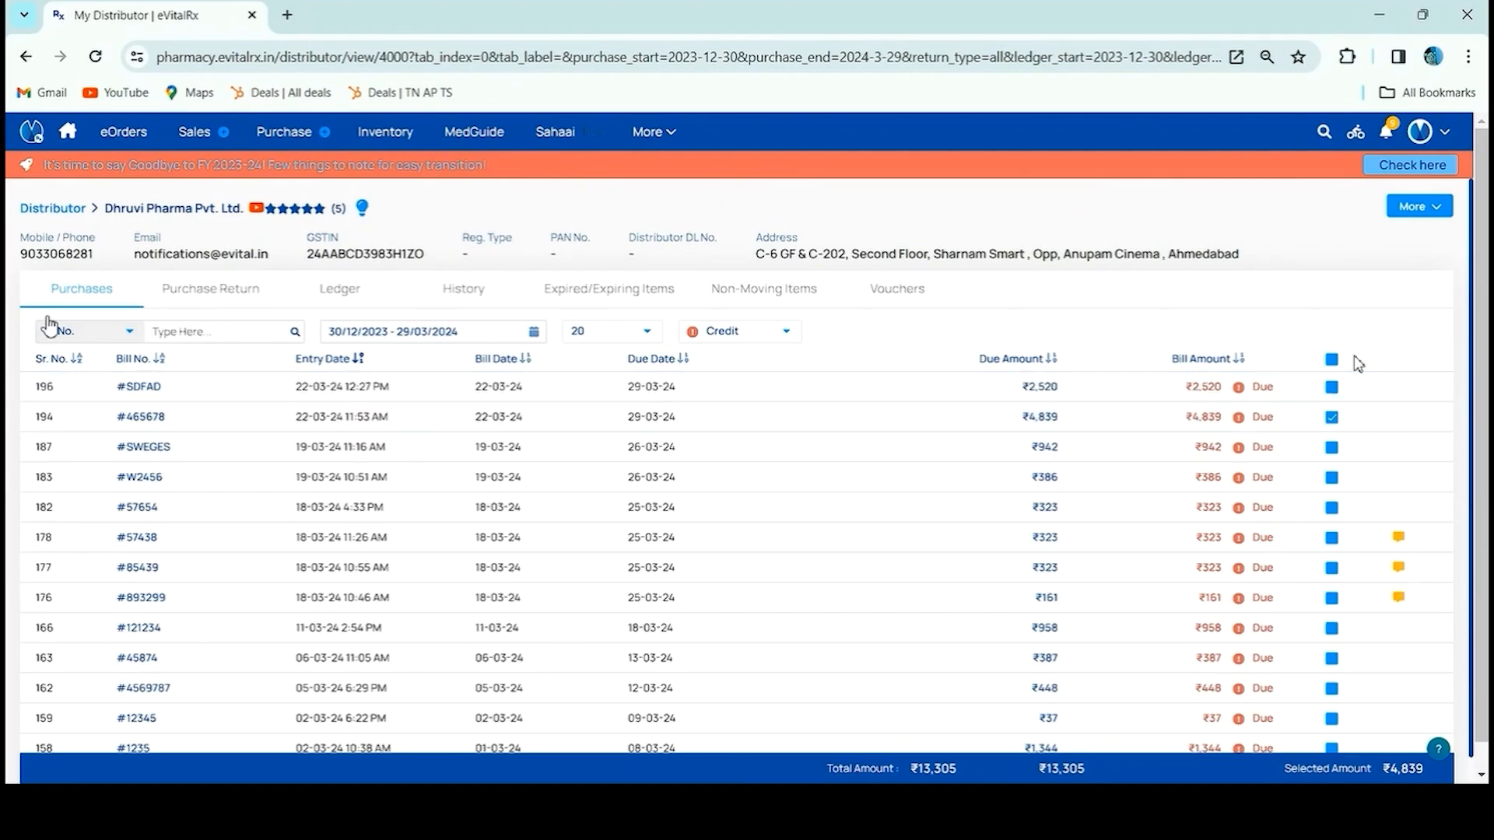
{"action": "left_click", "coordinate": [1331, 417]}
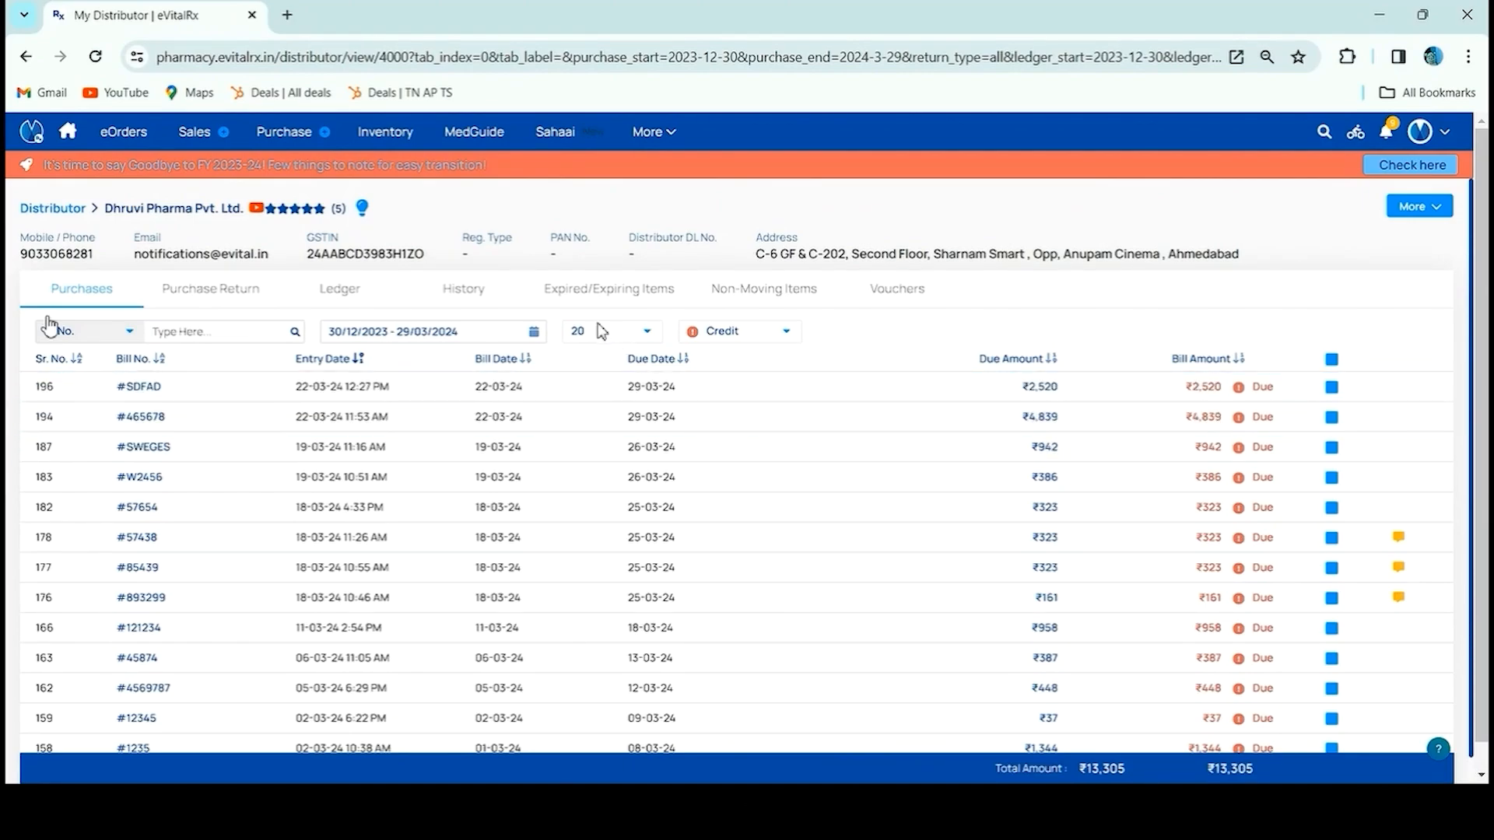
Look at the Purchase Return tab, then open the distributor's Ledger
{"action": "left_click", "coordinate": [219, 297]}
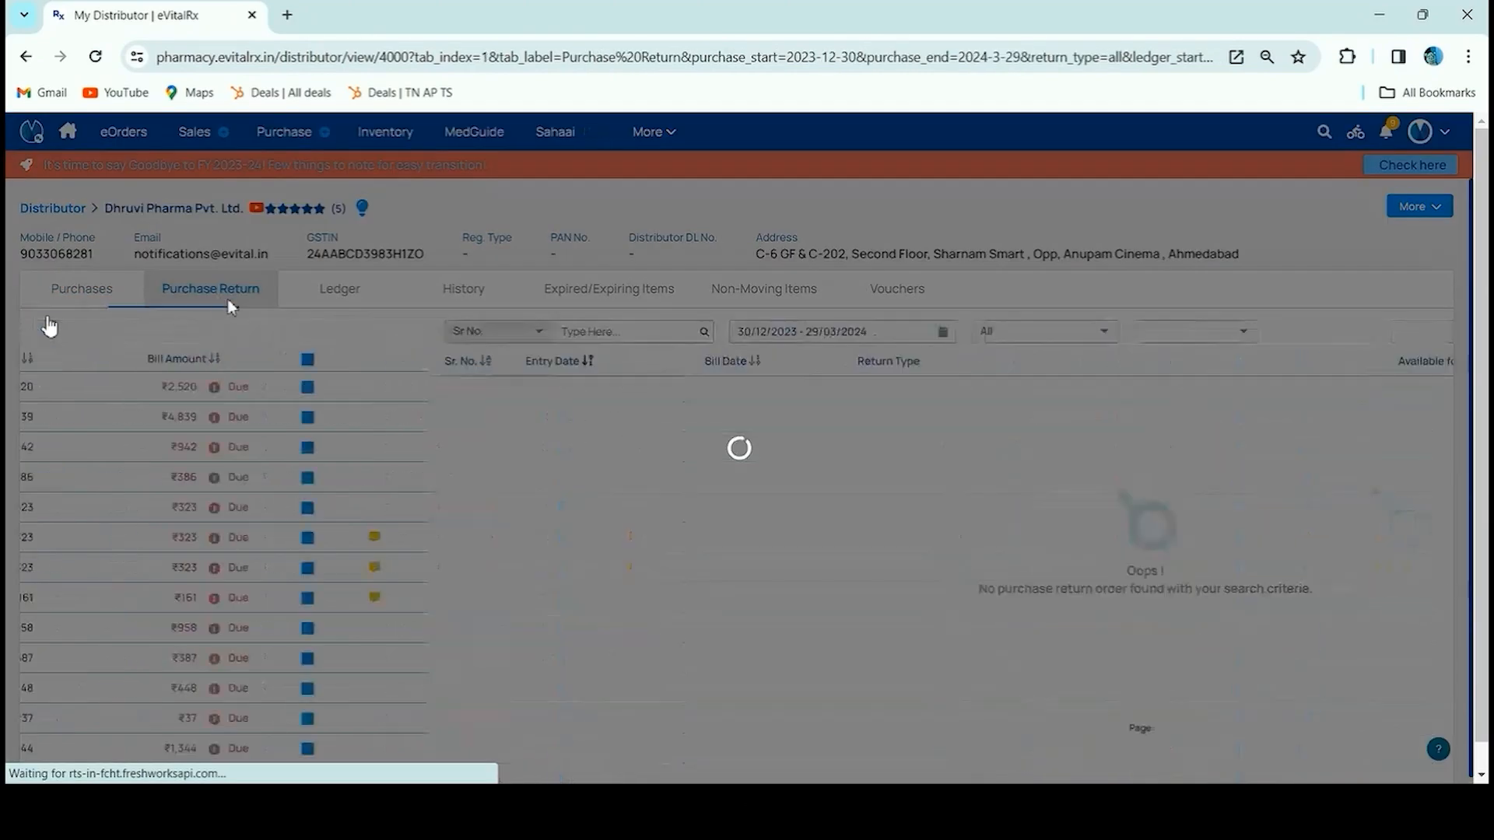
{"action": "scroll", "coordinate": [637, 516], "scroll_direction": "down", "scroll_amount": 1}
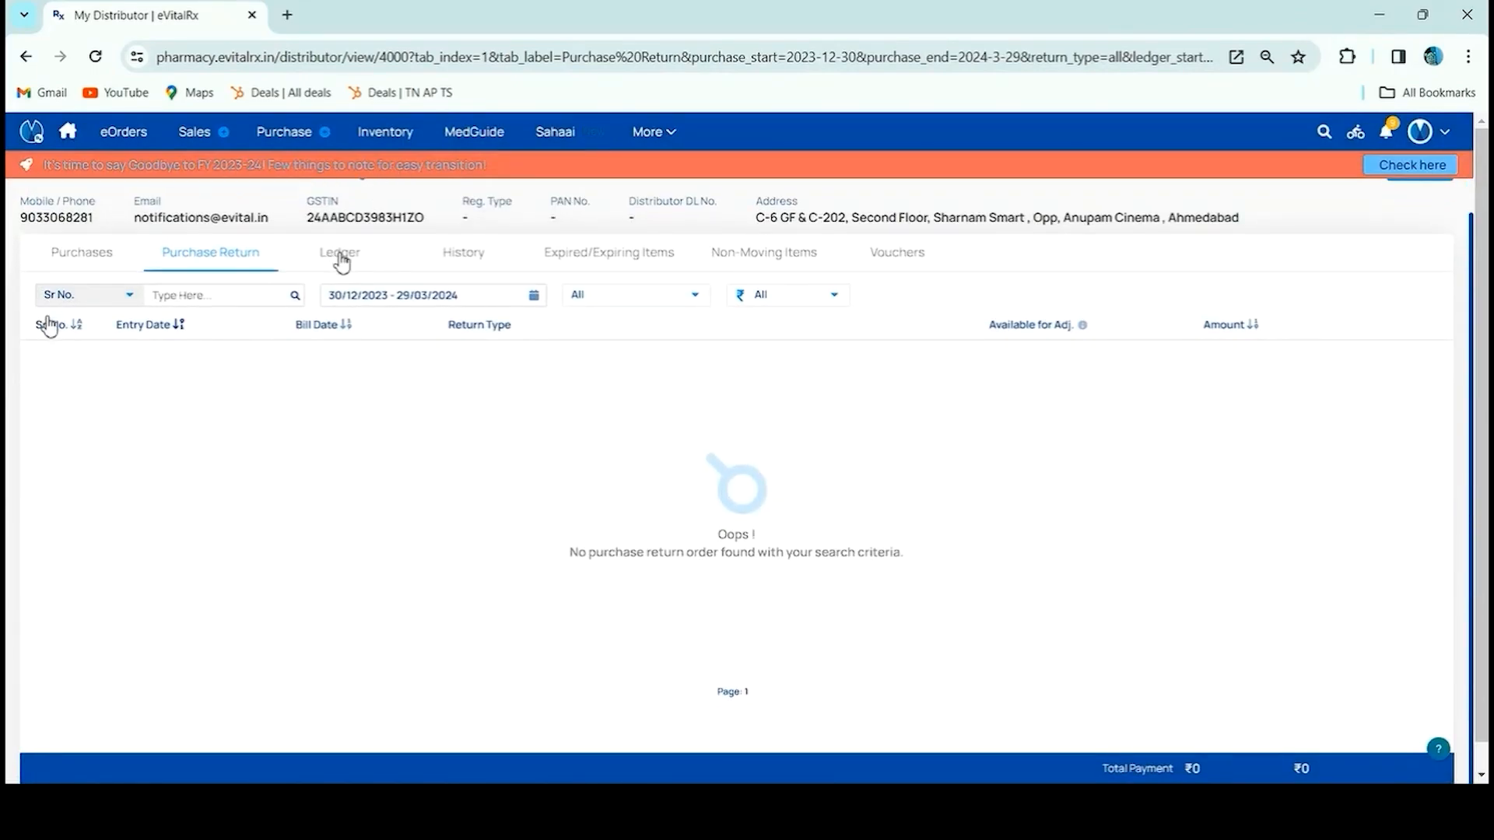
{"action": "scroll", "coordinate": [339, 261], "scroll_direction": "up", "scroll_amount": 1}
{"action": "left_click", "coordinate": [340, 303]}
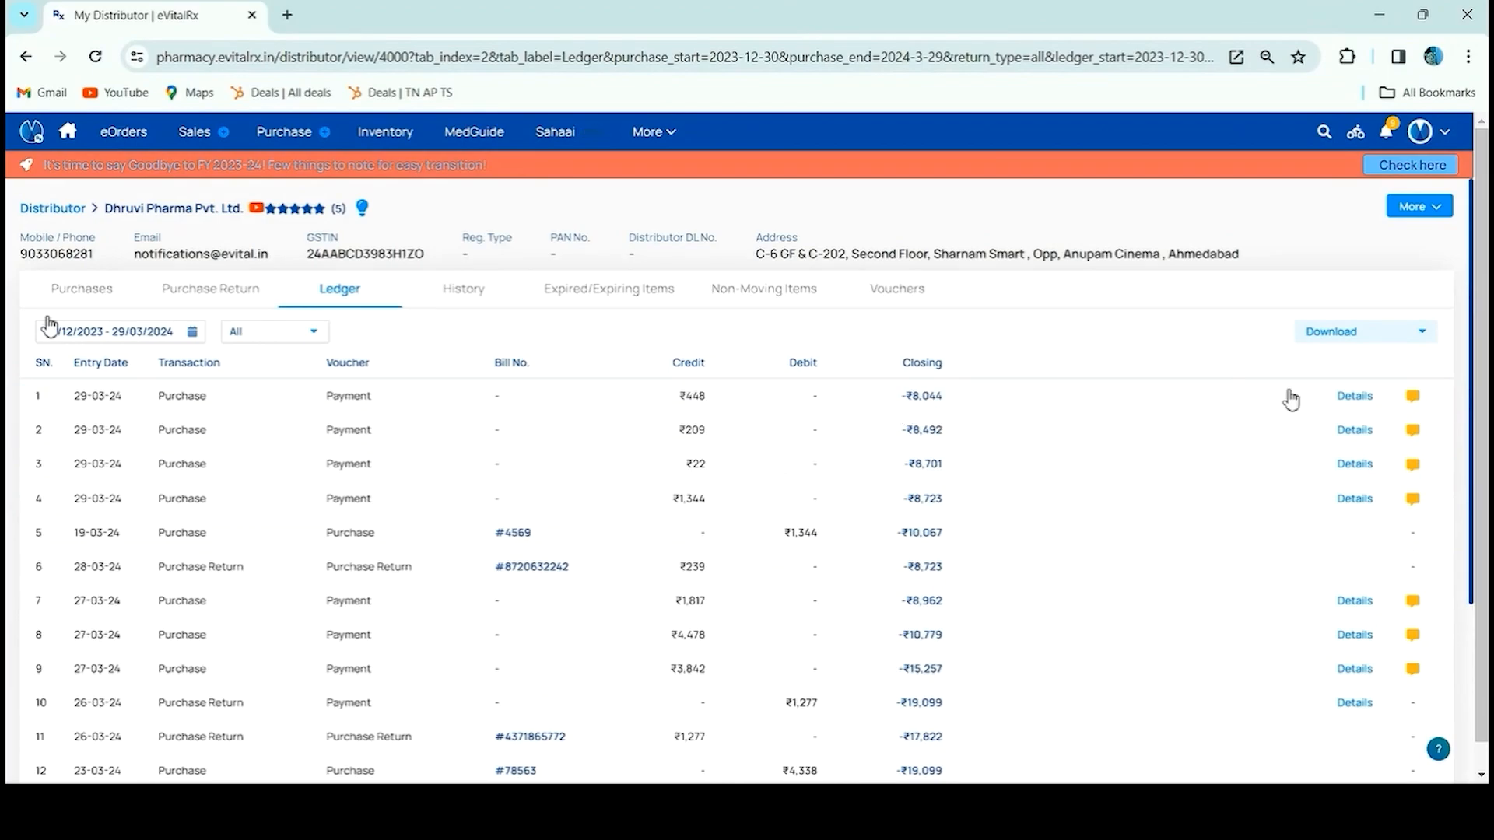
Inspect the ₹448 cash payment details and WhatsApp share dialog unsent, then show item purchase History
{"action": "left_click", "coordinate": [1354, 397]}
{"action": "scroll", "coordinate": [560, 607], "scroll_direction": "down", "scroll_amount": 1}
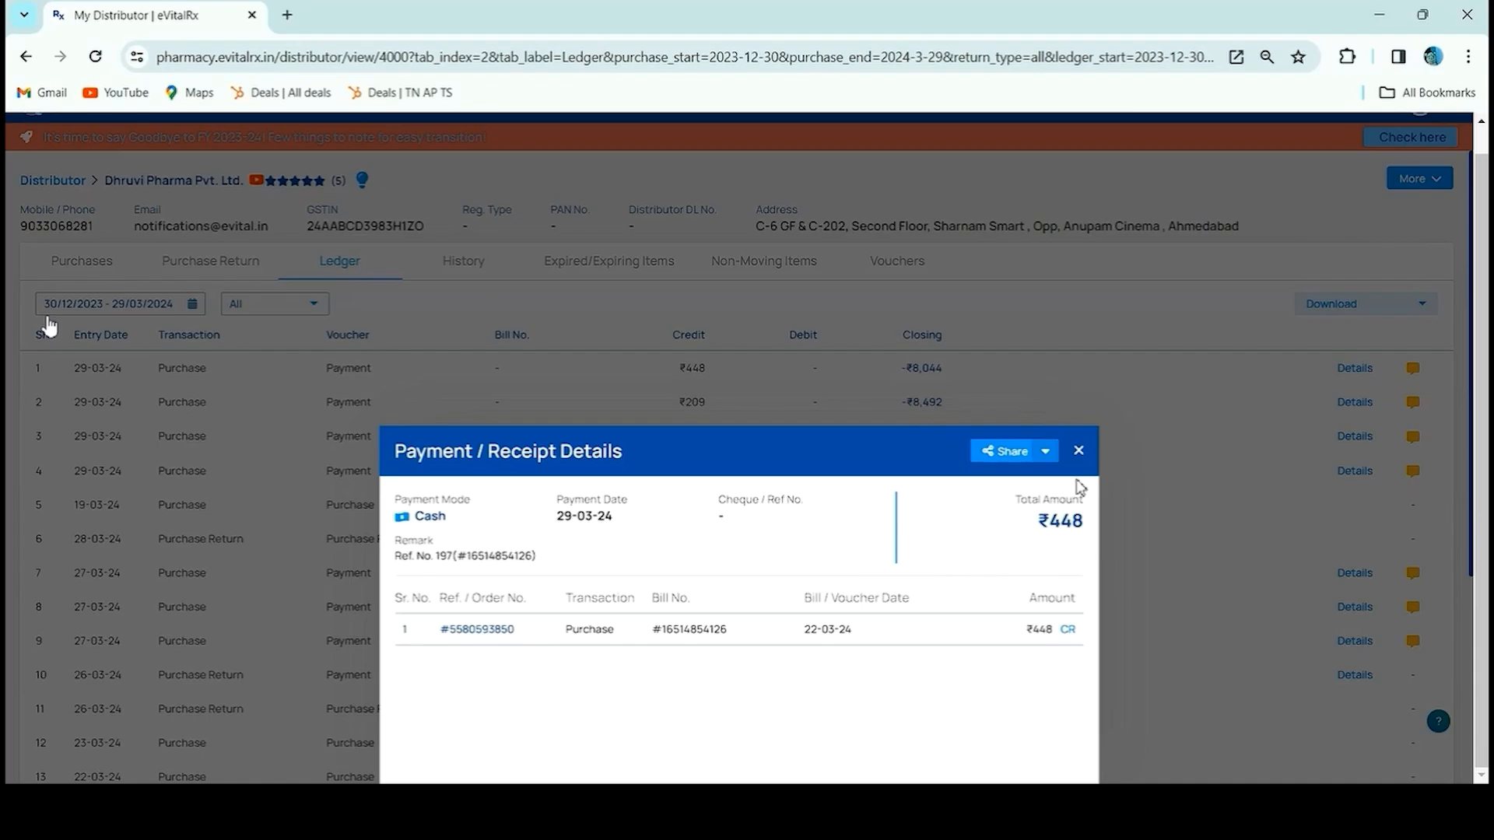
{"action": "left_click", "coordinate": [1047, 453]}
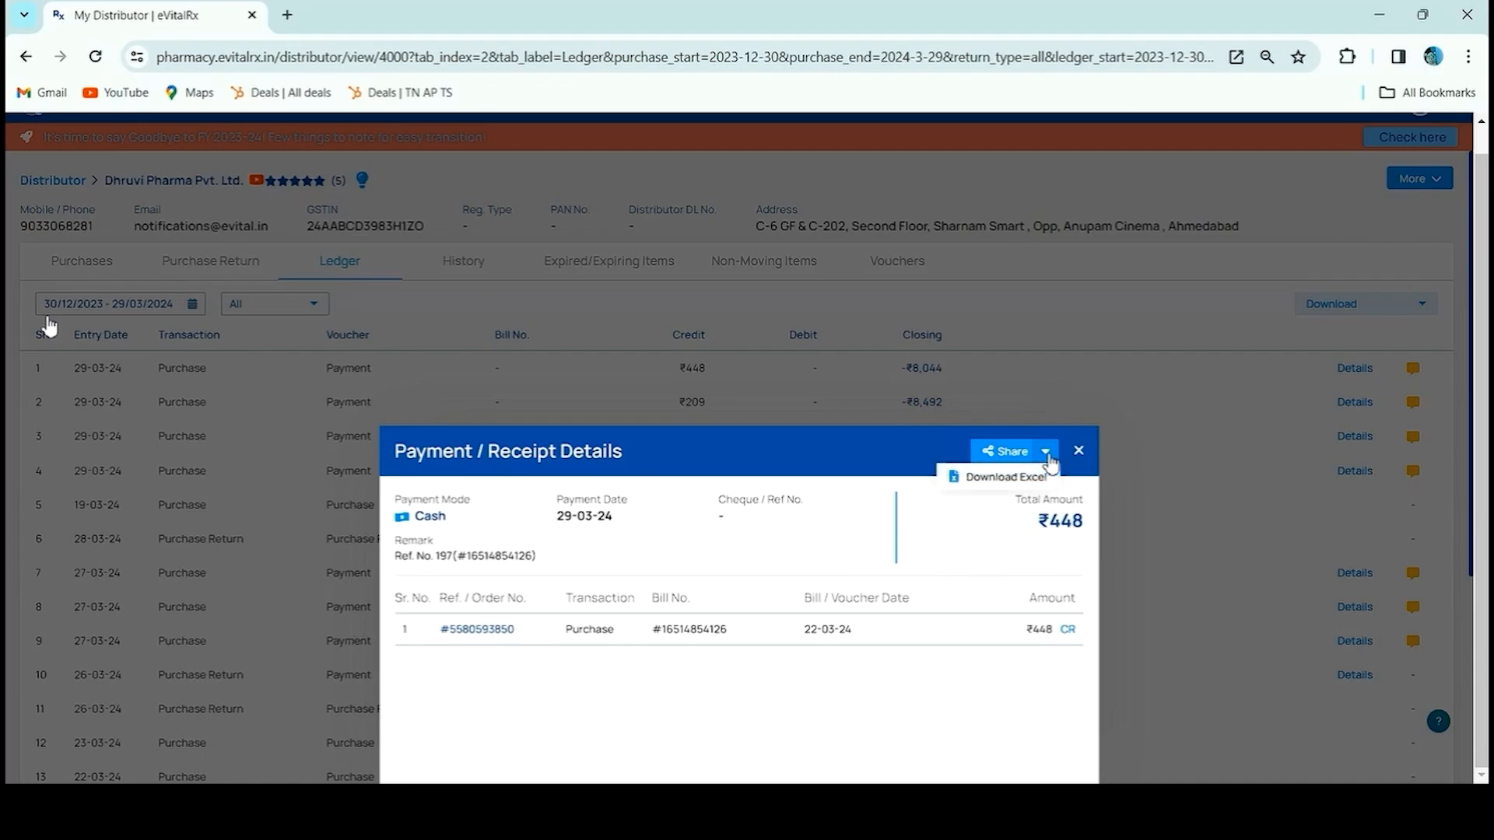
{"action": "left_click", "coordinate": [1007, 451]}
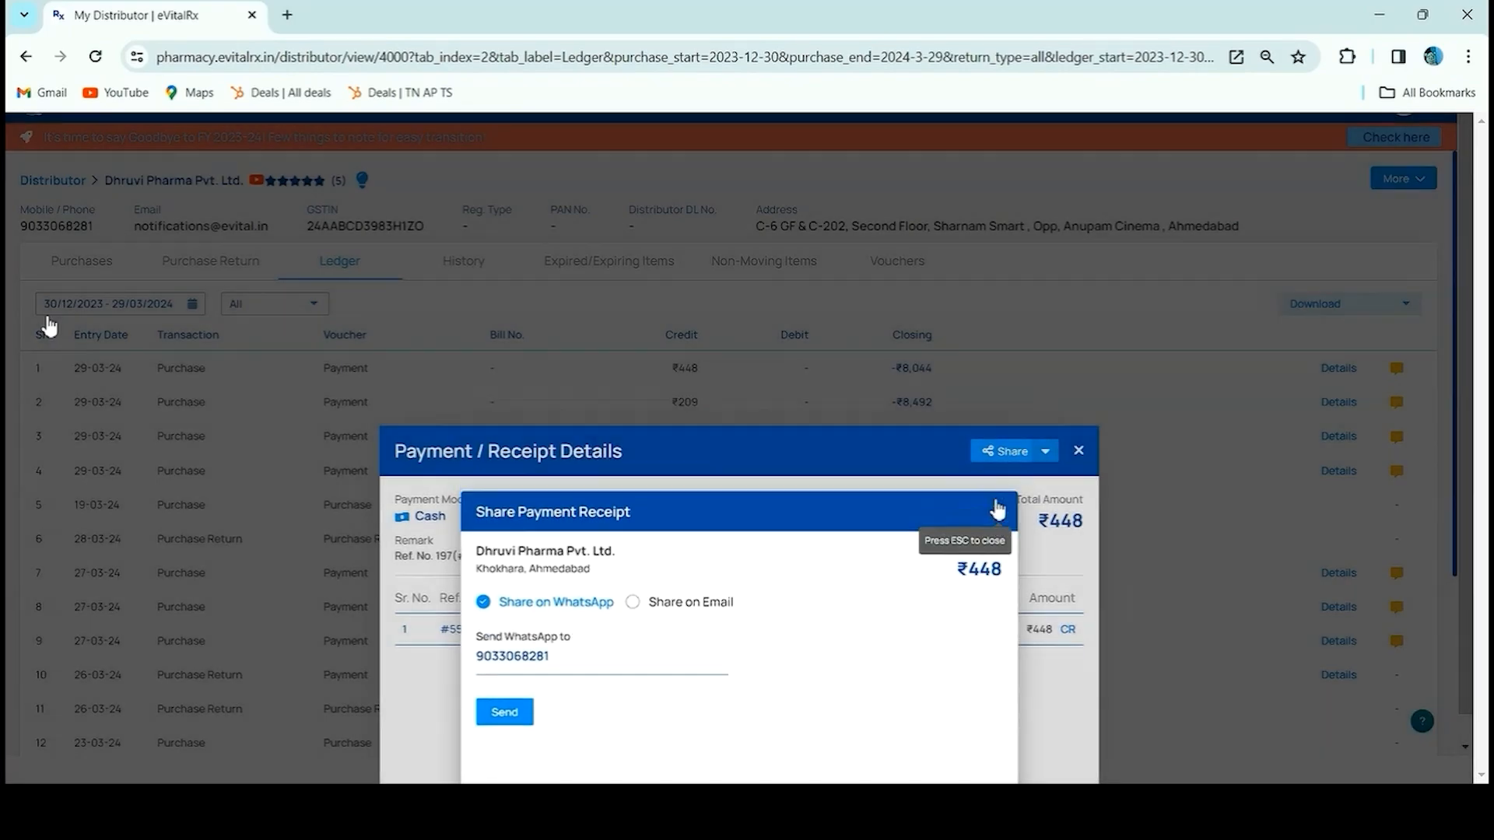
{"action": "left_click", "coordinate": [998, 493]}
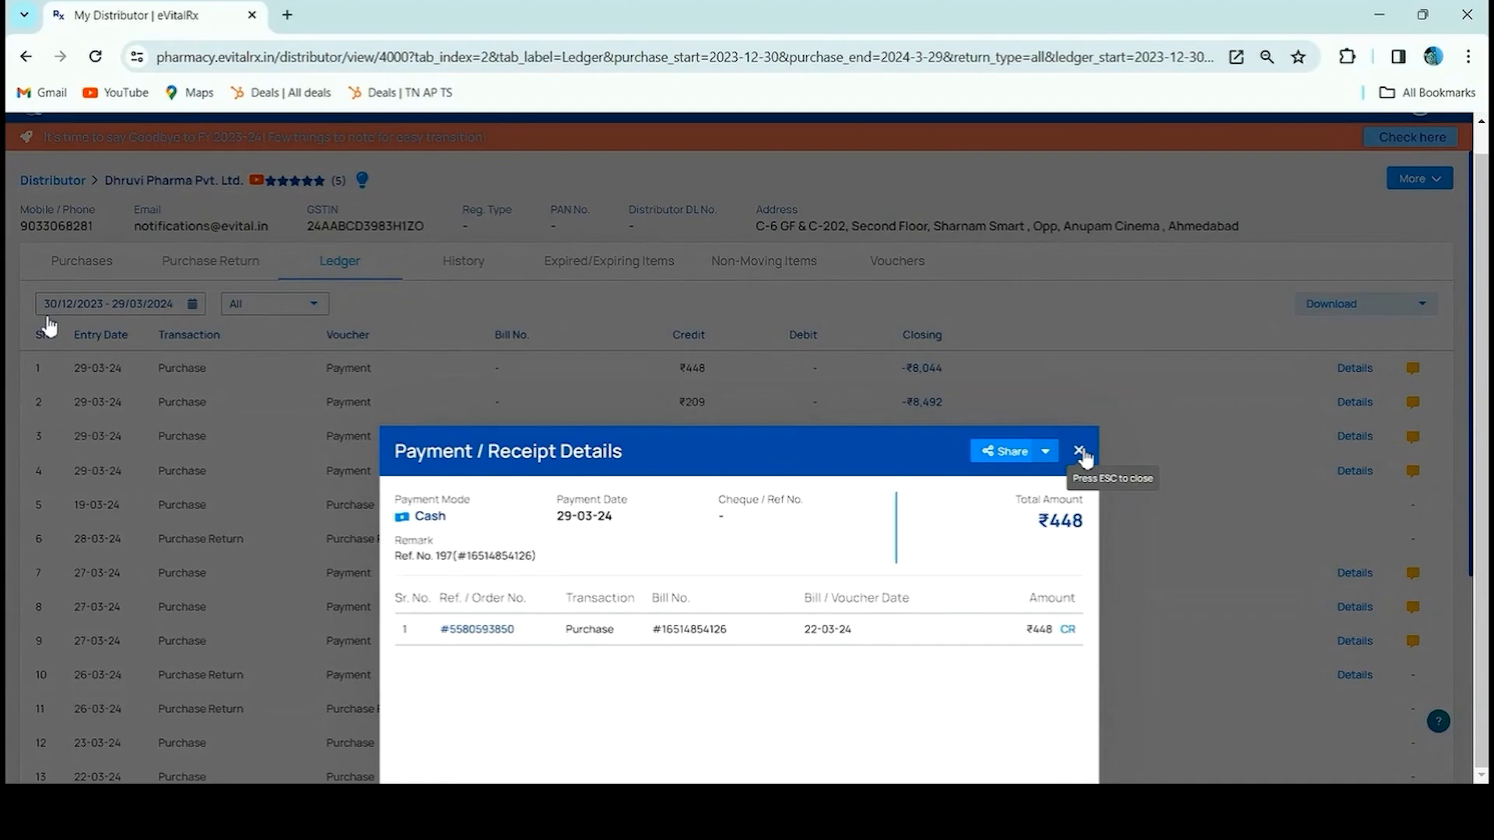
{"action": "left_click", "coordinate": [1080, 453]}
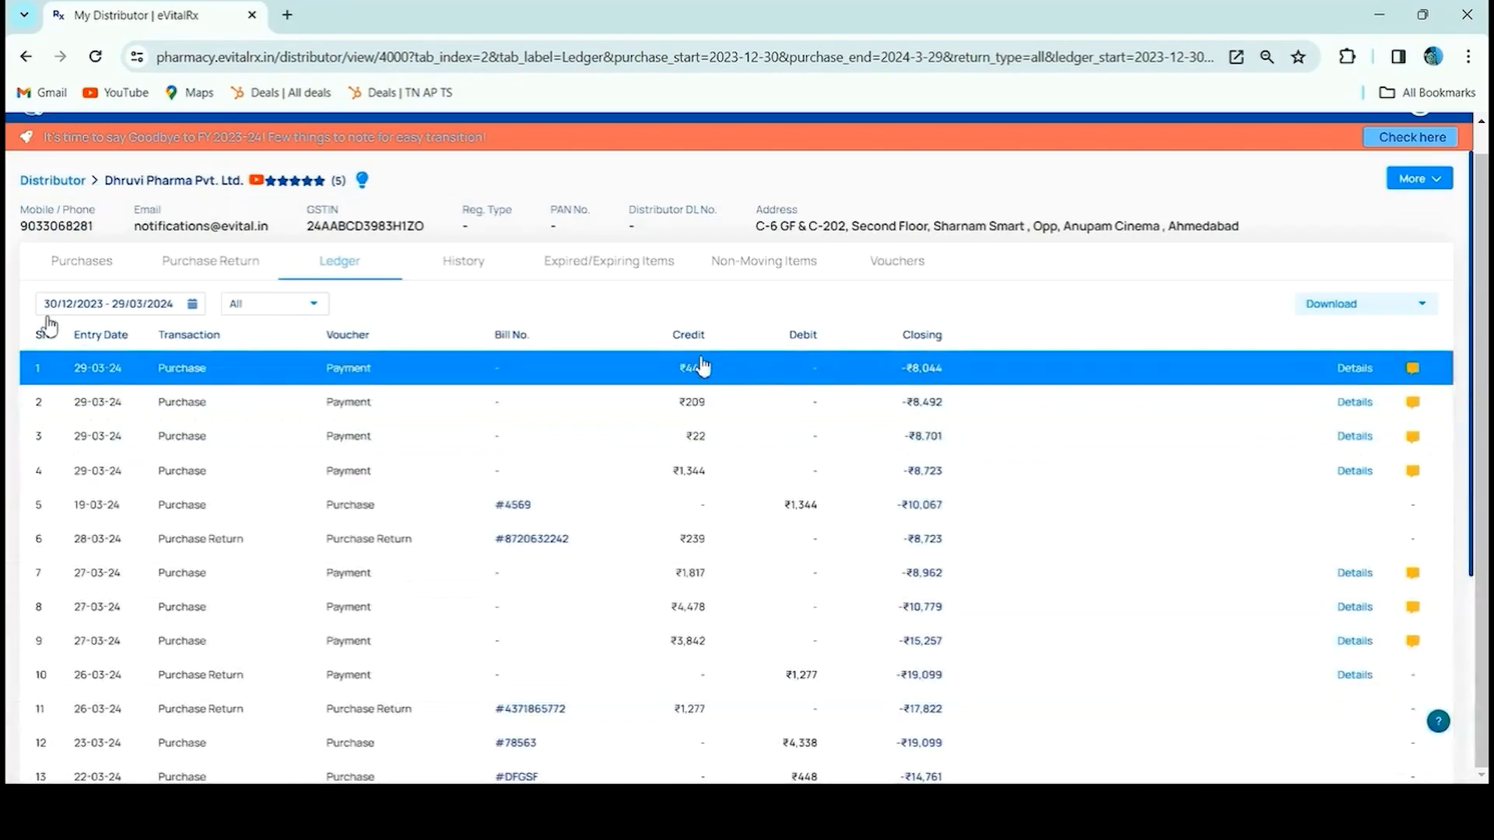
{"action": "left_click", "coordinate": [461, 268]}
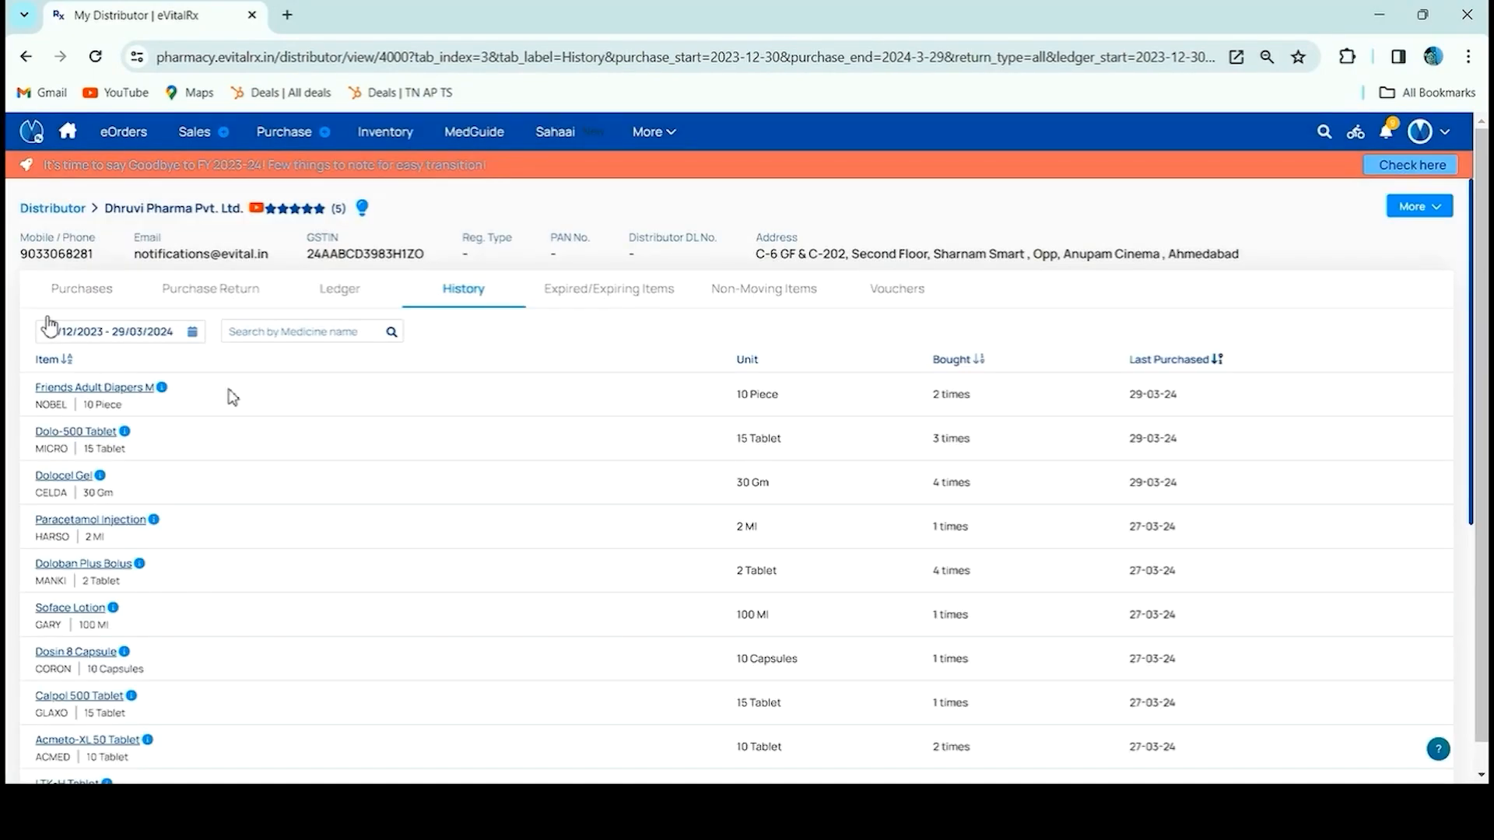
Check the empty Expired/Expiring Items list, then switch to Non-Moving Items
{"action": "scroll", "coordinate": [256, 436], "scroll_direction": "down", "scroll_amount": 5}
{"action": "scroll", "coordinate": [300, 499], "scroll_direction": "up", "scroll_amount": 5}
{"action": "left_click", "coordinate": [630, 297]}
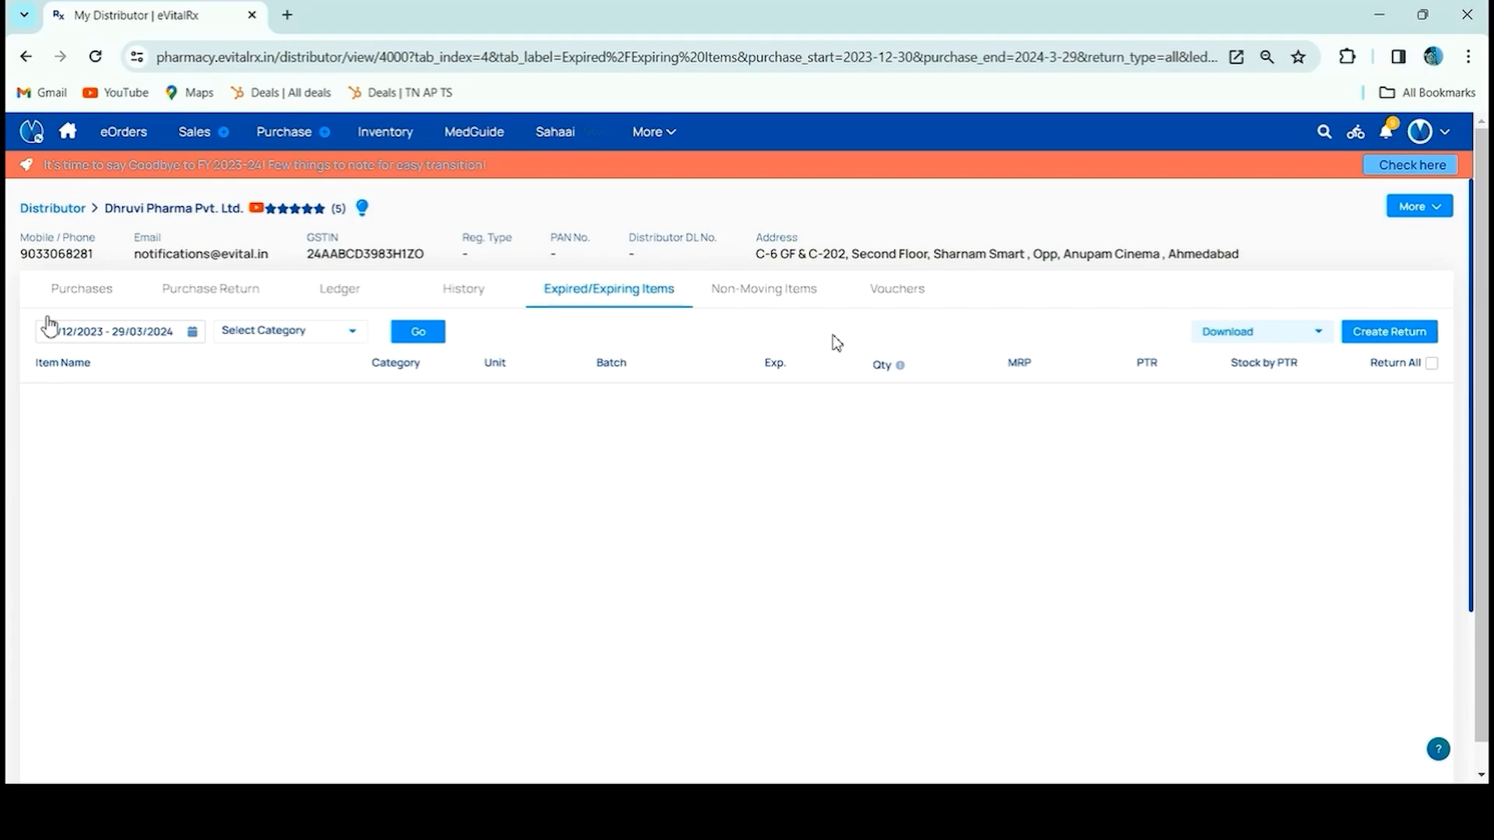
{"action": "left_click", "coordinate": [806, 307]}
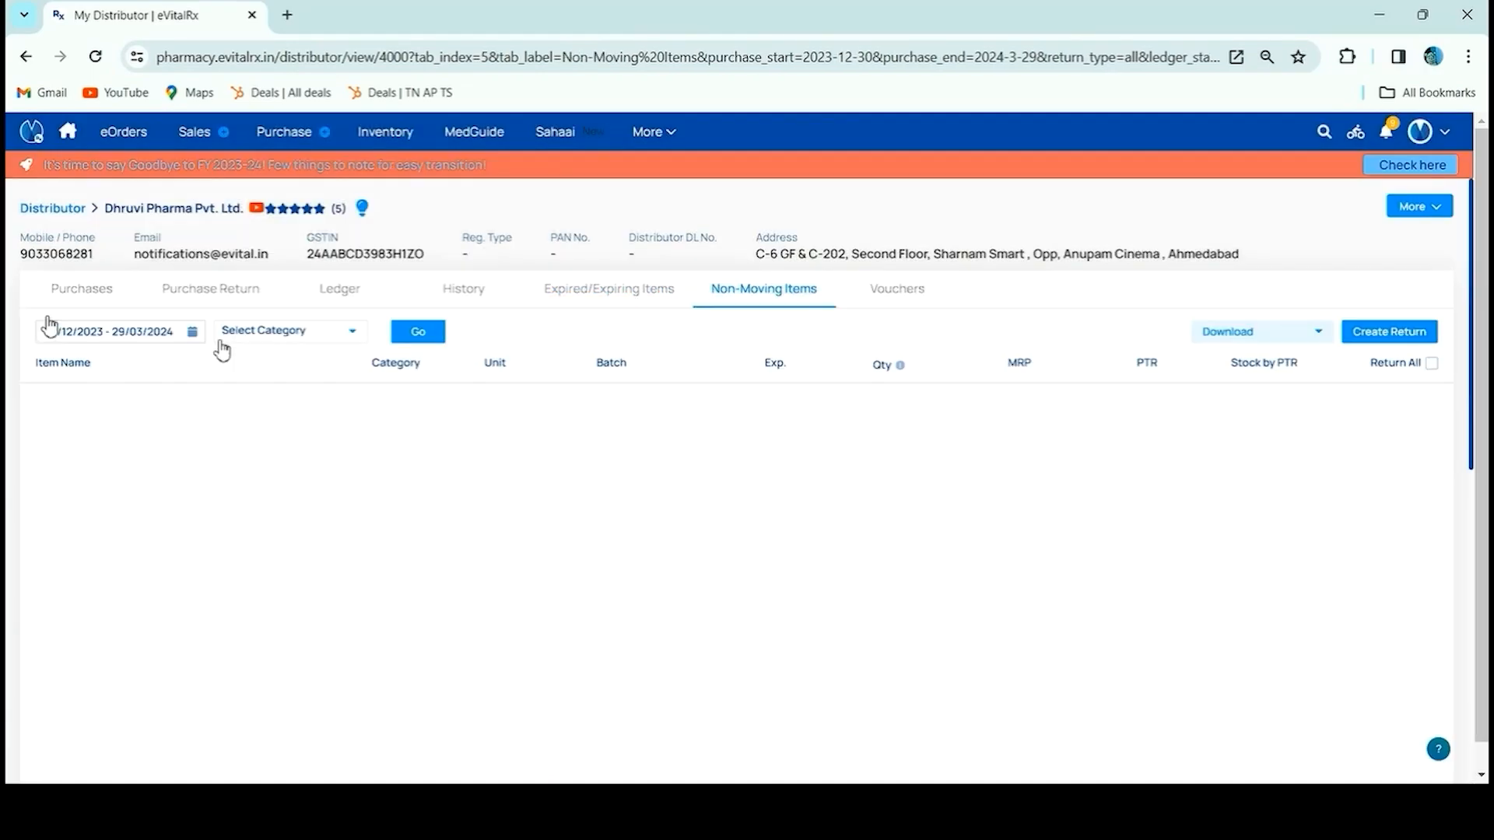
Load non-moving items from October 2023 for Allopathic, Ayurvedic, Cosmetic, Drug, Generic, Nutraceuticals, OTC and Surgical categories
{"action": "left_click", "coordinate": [172, 329]}
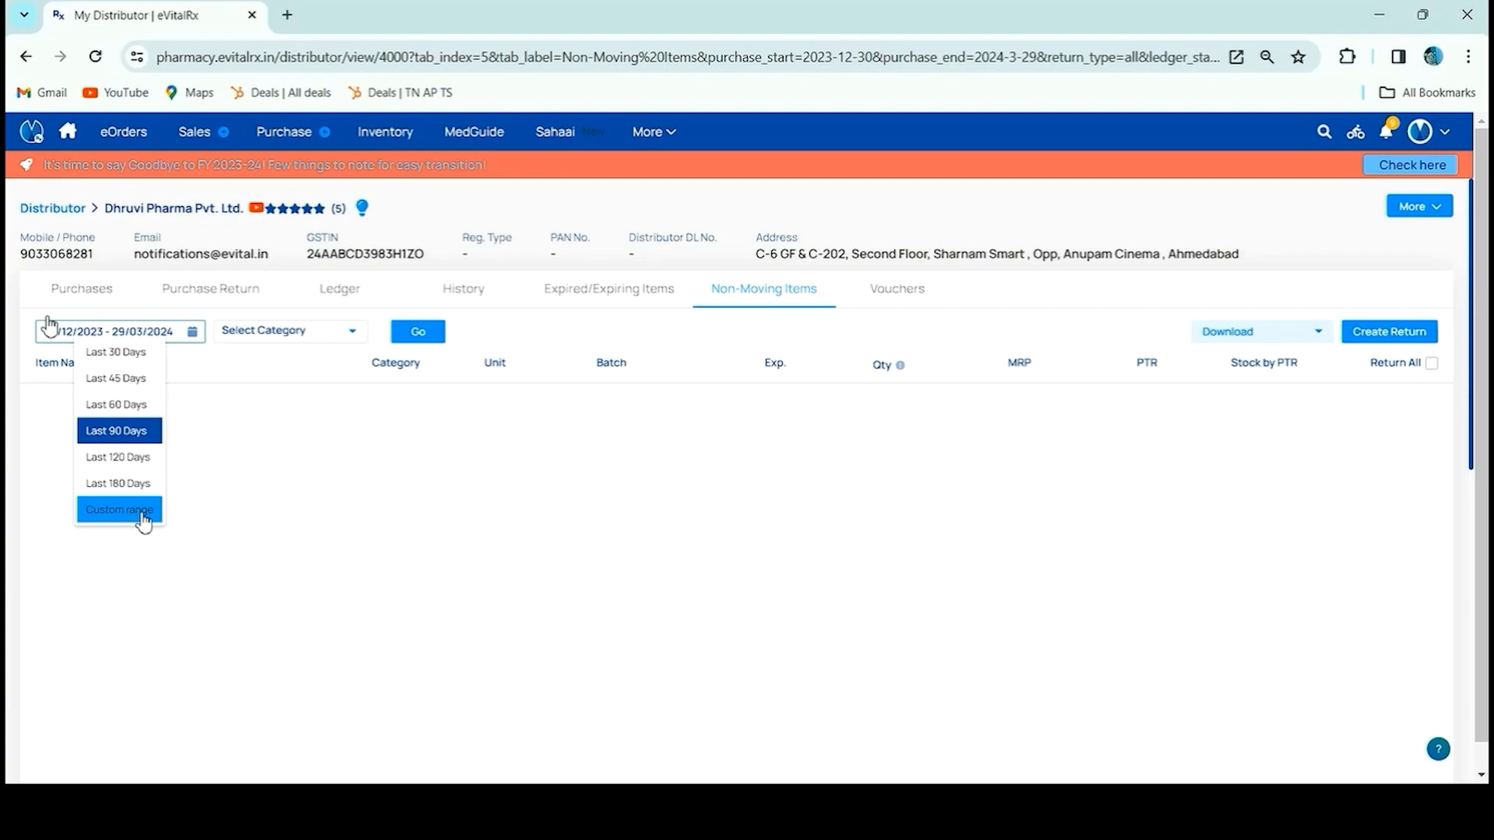
{"action": "left_click", "coordinate": [119, 483]}
{"action": "left_click", "coordinate": [300, 332]}
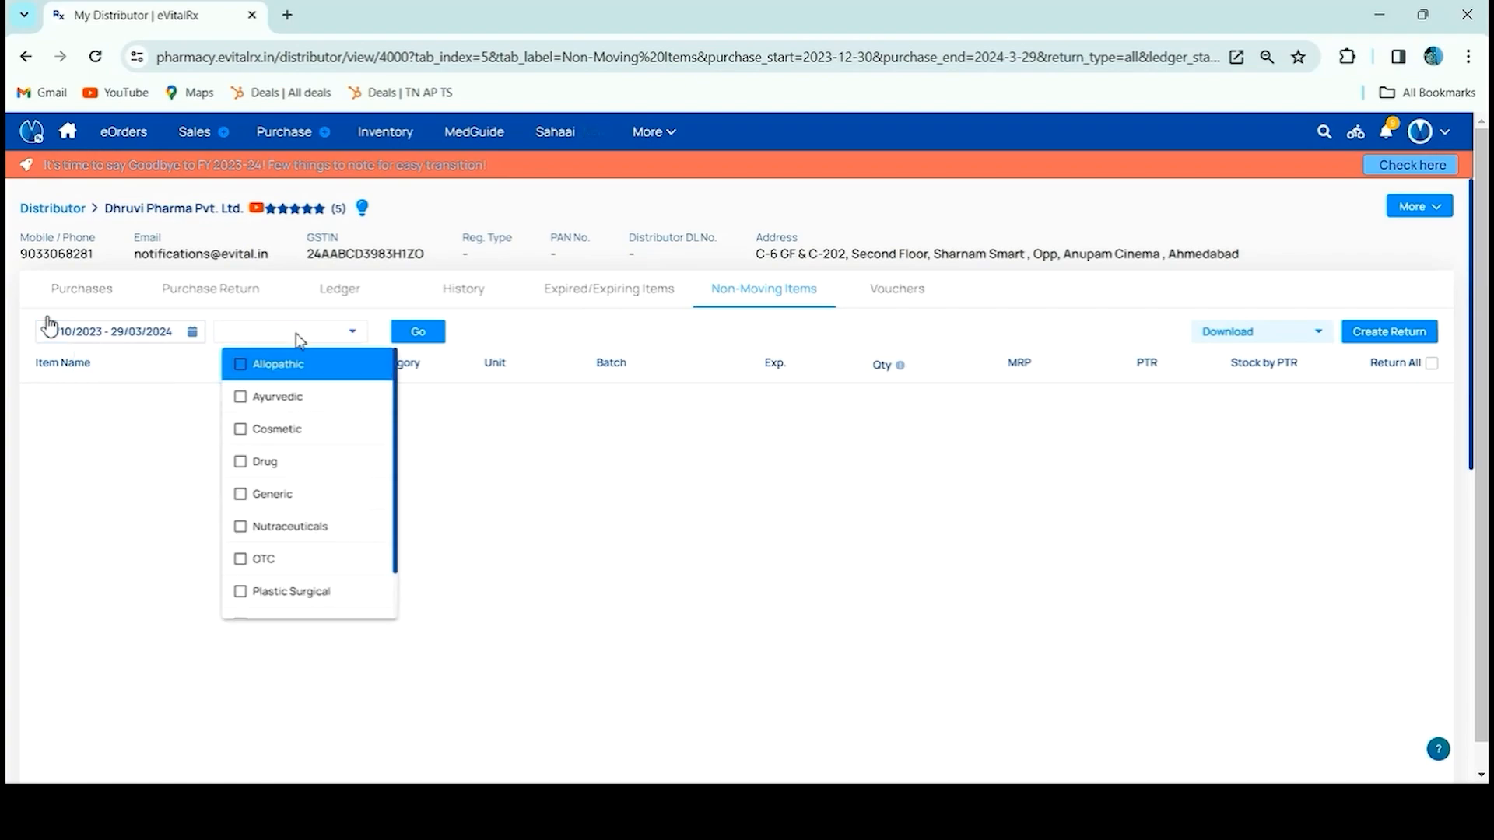
{"action": "left_click", "coordinate": [272, 367]}
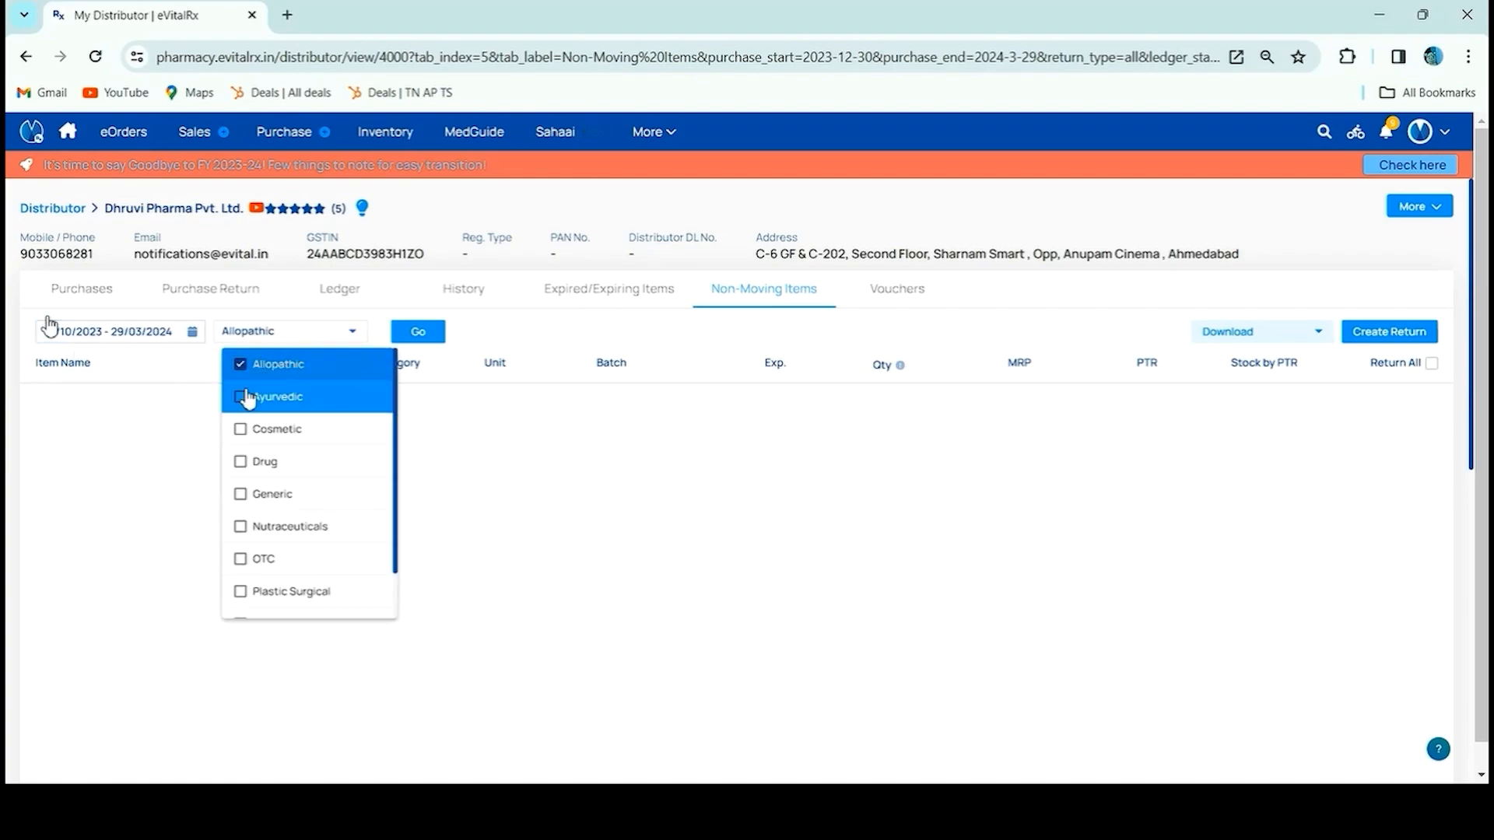
{"action": "left_click", "coordinate": [249, 397]}
{"action": "left_click", "coordinate": [240, 430]}
{"action": "left_click", "coordinate": [242, 461]}
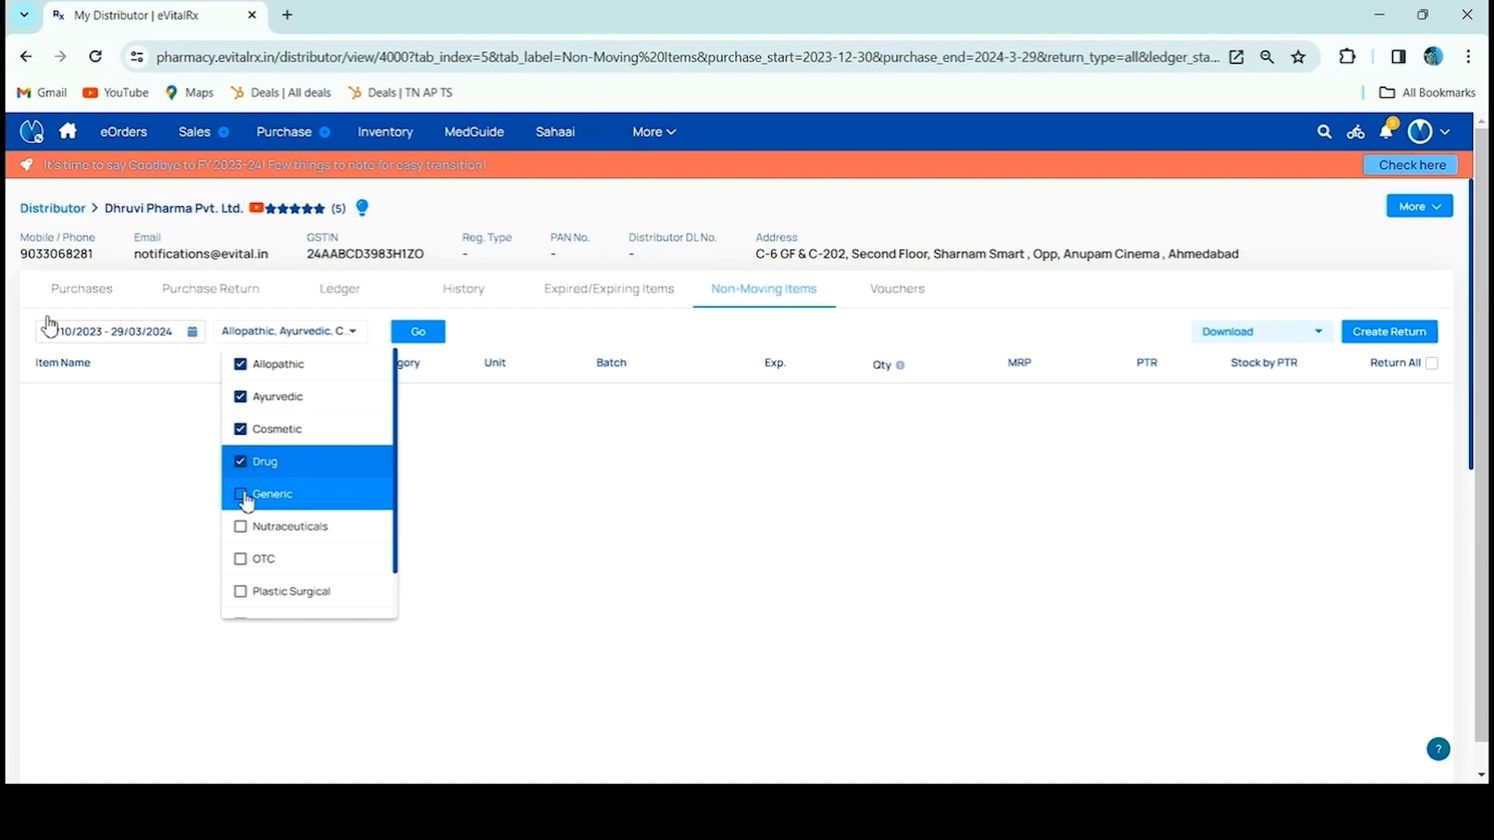
{"action": "left_click", "coordinate": [243, 495]}
{"action": "left_click", "coordinate": [243, 527]}
{"action": "left_click", "coordinate": [241, 560]}
{"action": "left_click", "coordinate": [243, 593]}
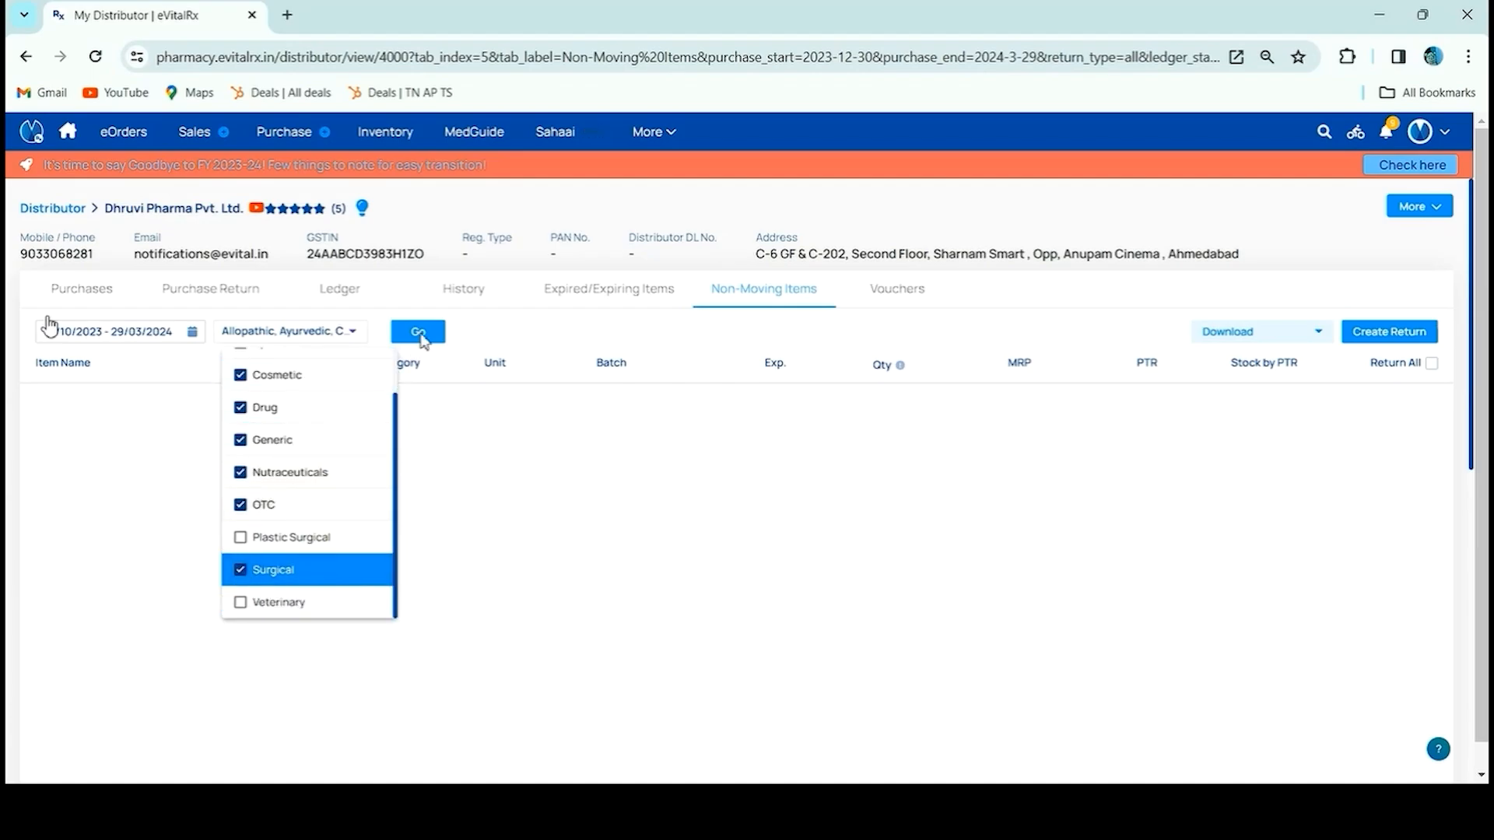
{"action": "left_click", "coordinate": [421, 337]}
{"action": "left_click", "coordinate": [421, 334]}
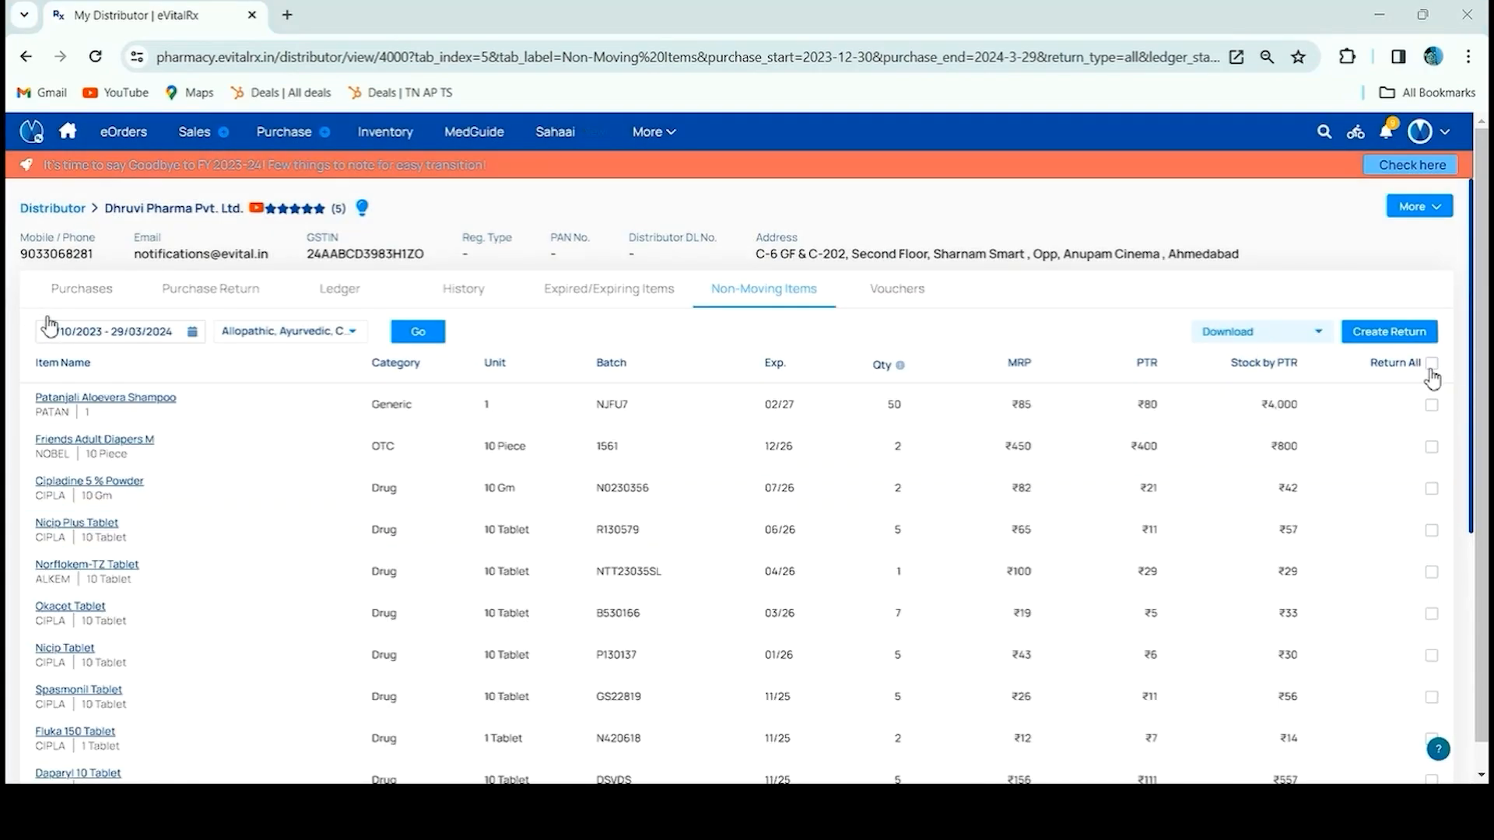
Mark only Patanjali Aloevera Shampoo and Friends Adult Diapers M for return
{"action": "left_click", "coordinate": [1430, 369]}
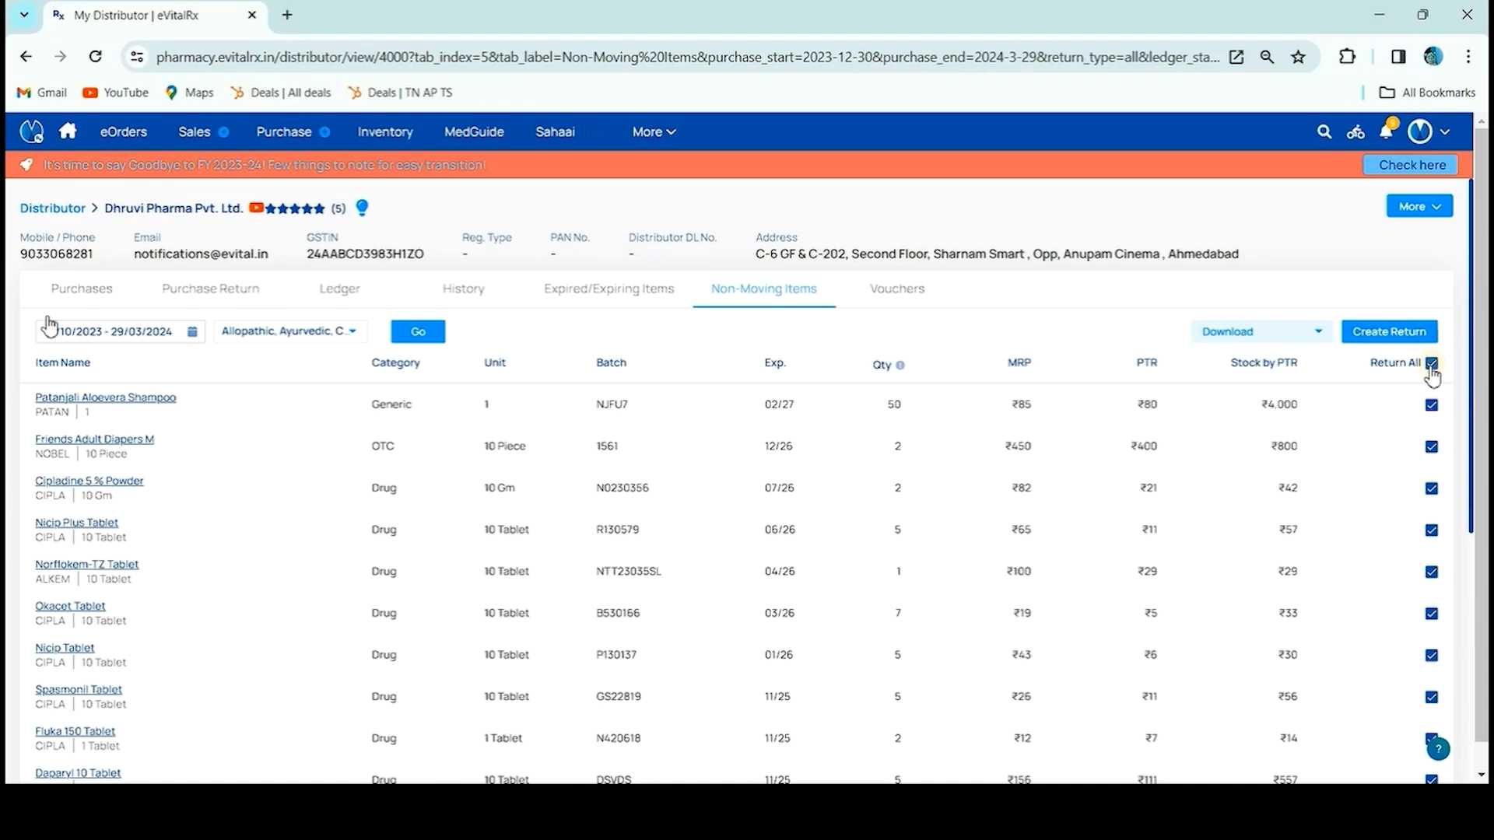
{"action": "left_click", "coordinate": [1431, 364]}
{"action": "left_click", "coordinate": [1430, 405]}
{"action": "left_click", "coordinate": [1431, 447]}
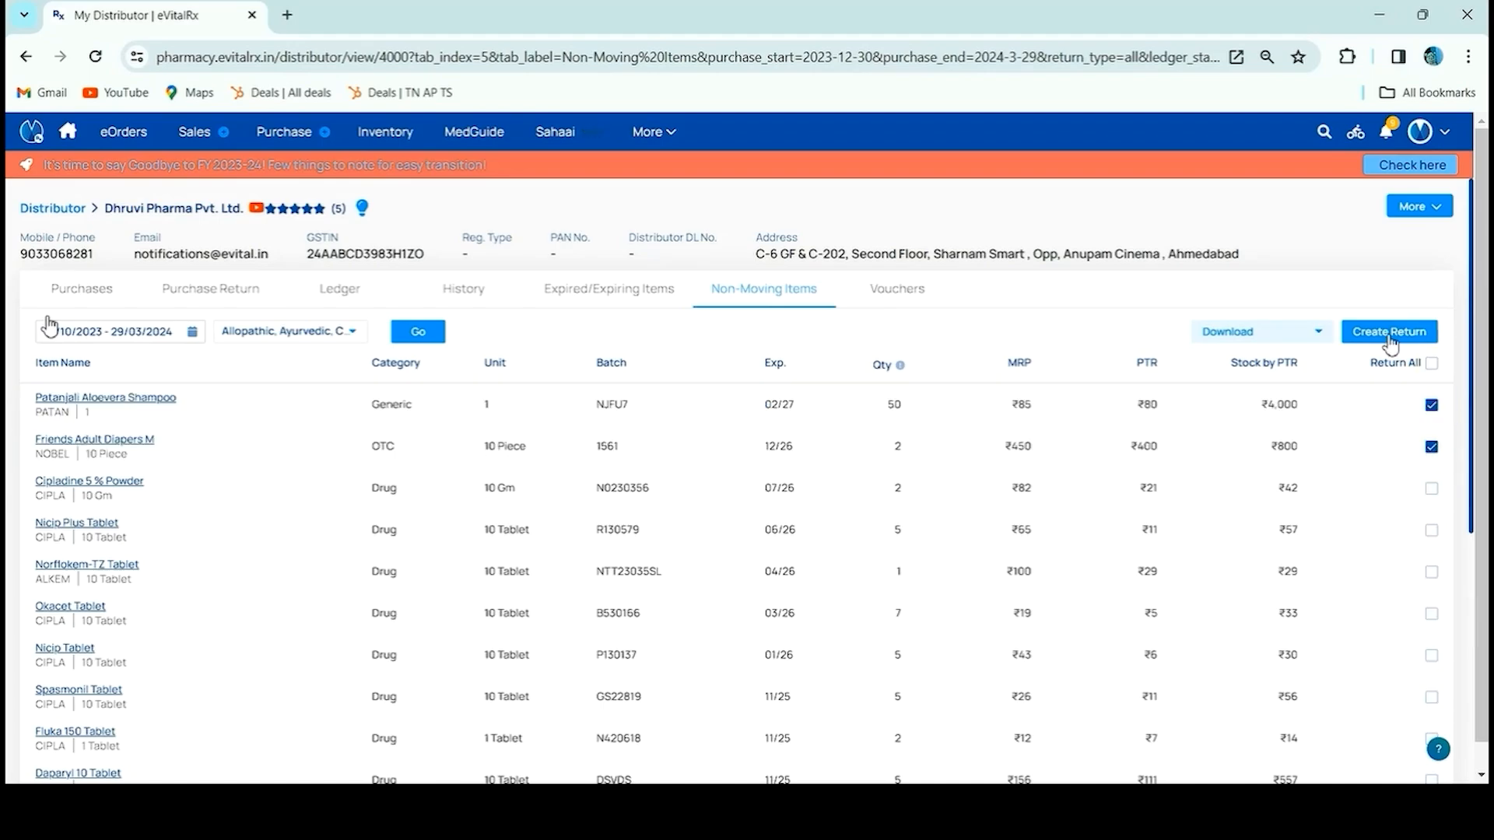
{"action": "left_click", "coordinate": [883, 308]}
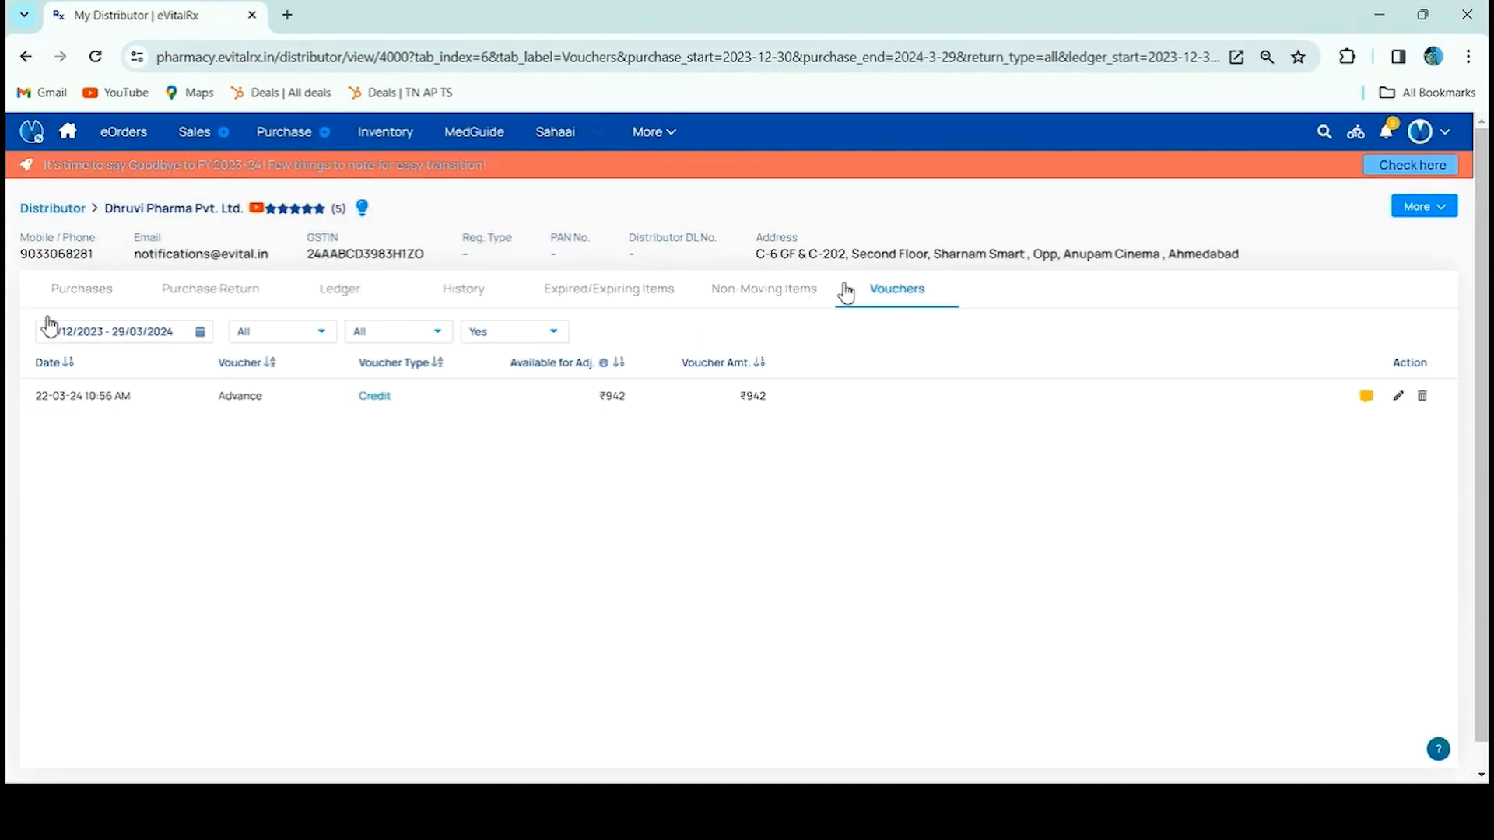
{"action": "left_click", "coordinate": [632, 398]}
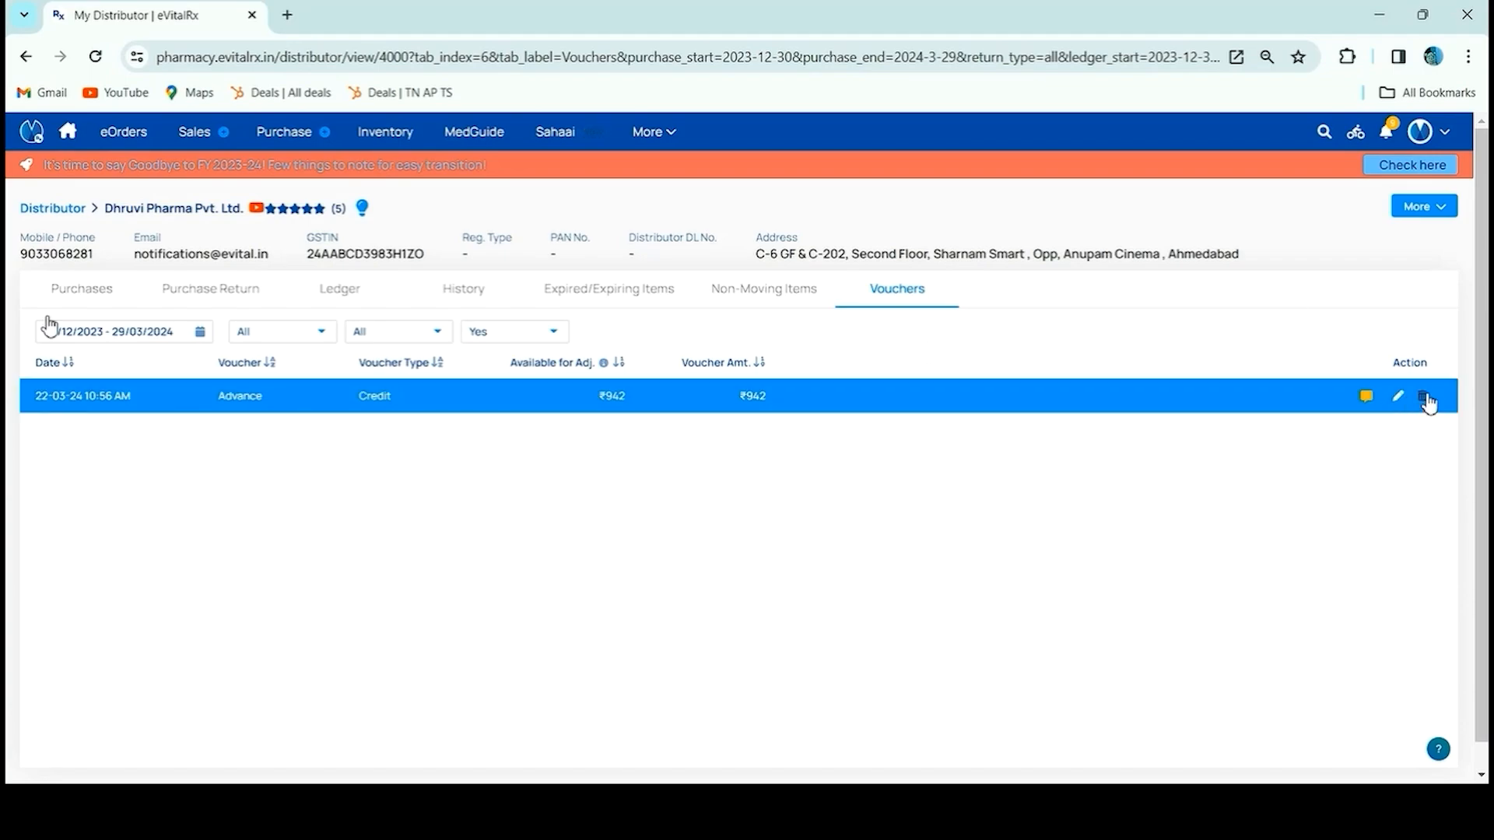
{"action": "left_click", "coordinate": [1440, 208]}
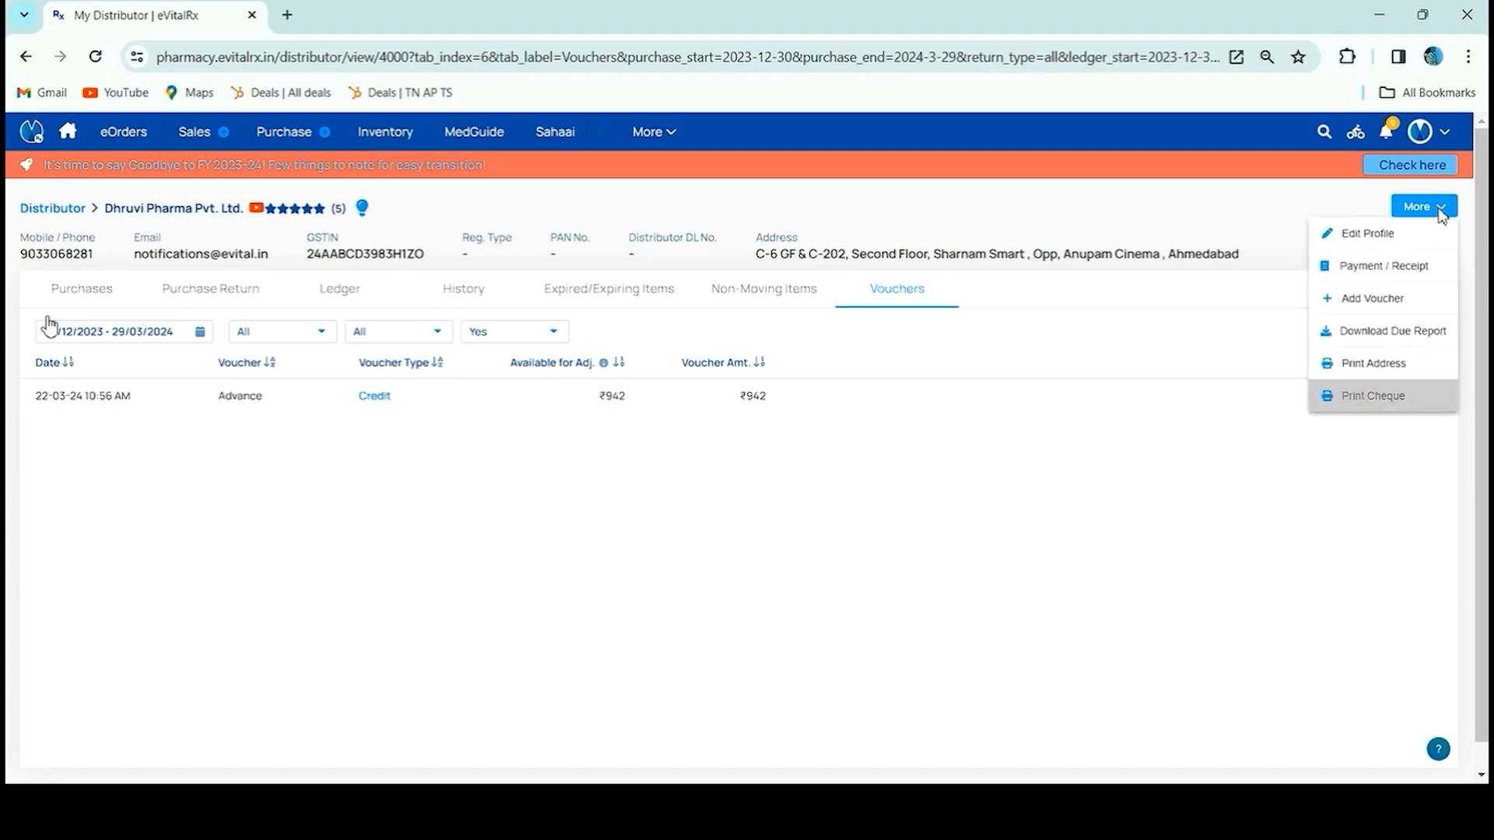
{"action": "left_click", "coordinate": [1357, 233]}
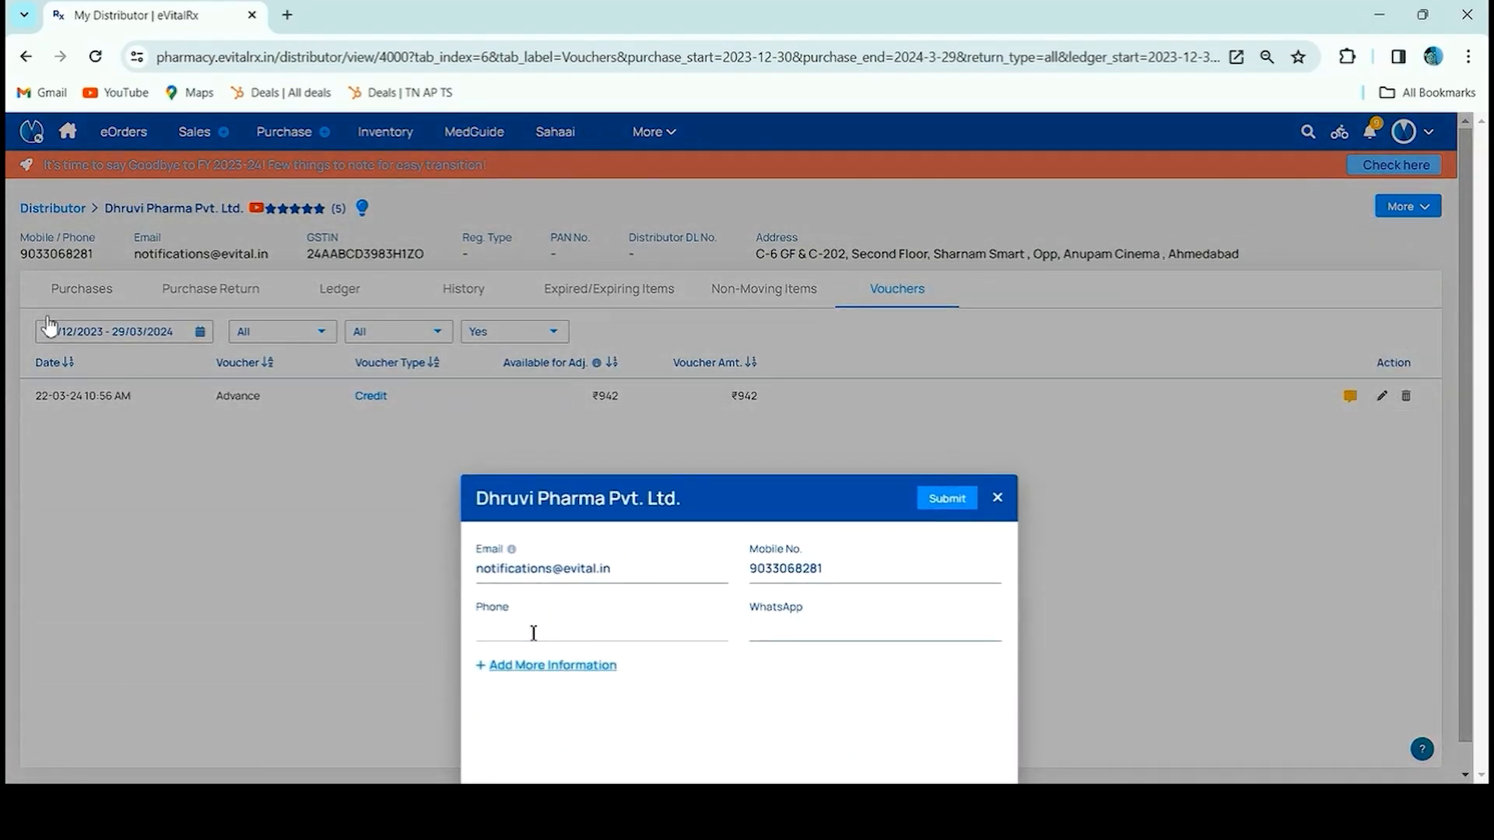
{"action": "left_click", "coordinate": [508, 666]}
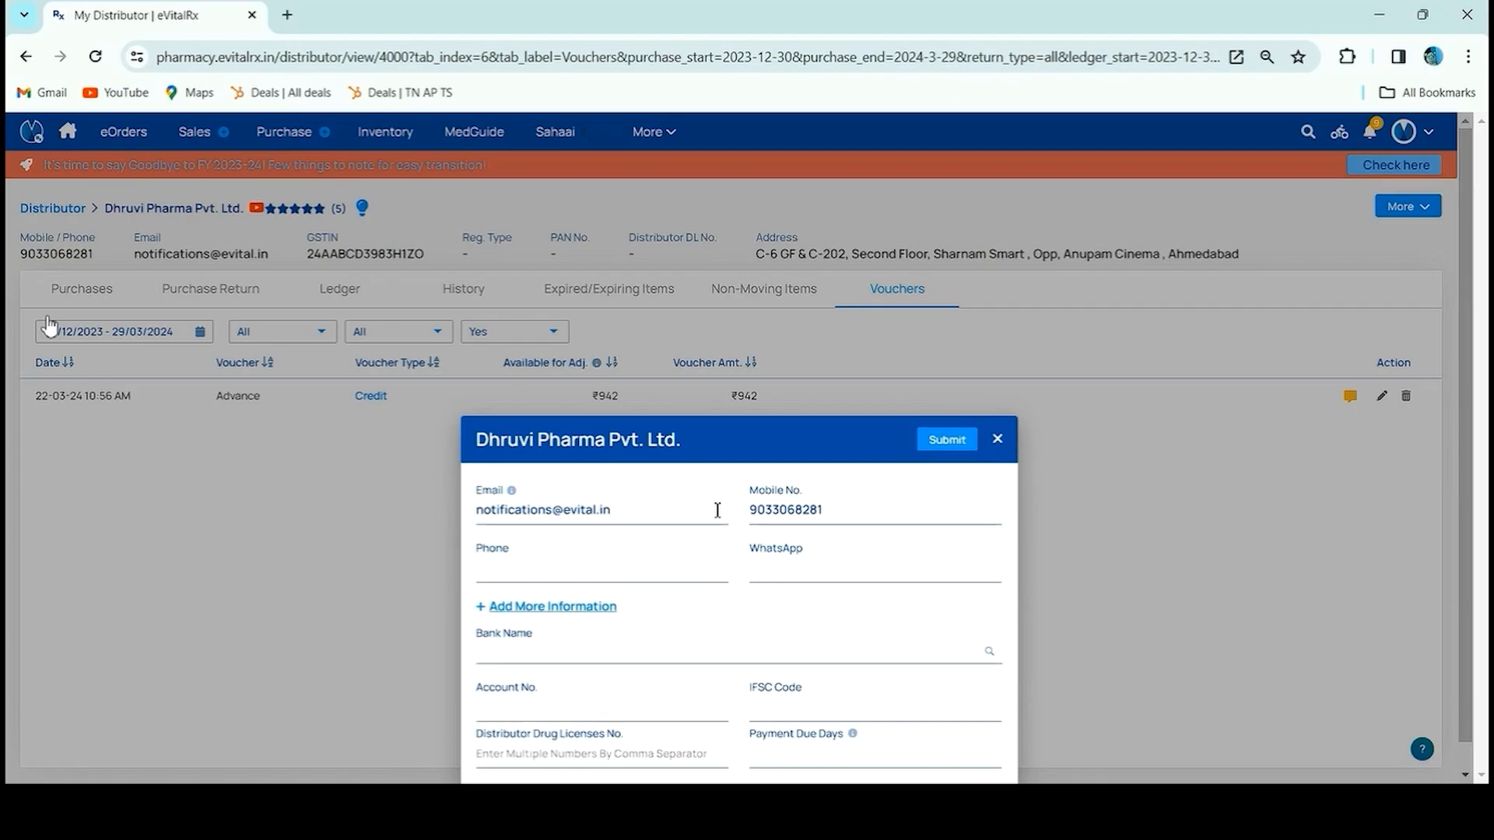
{"action": "left_click", "coordinate": [997, 440]}
{"action": "left_click", "coordinate": [1430, 207]}
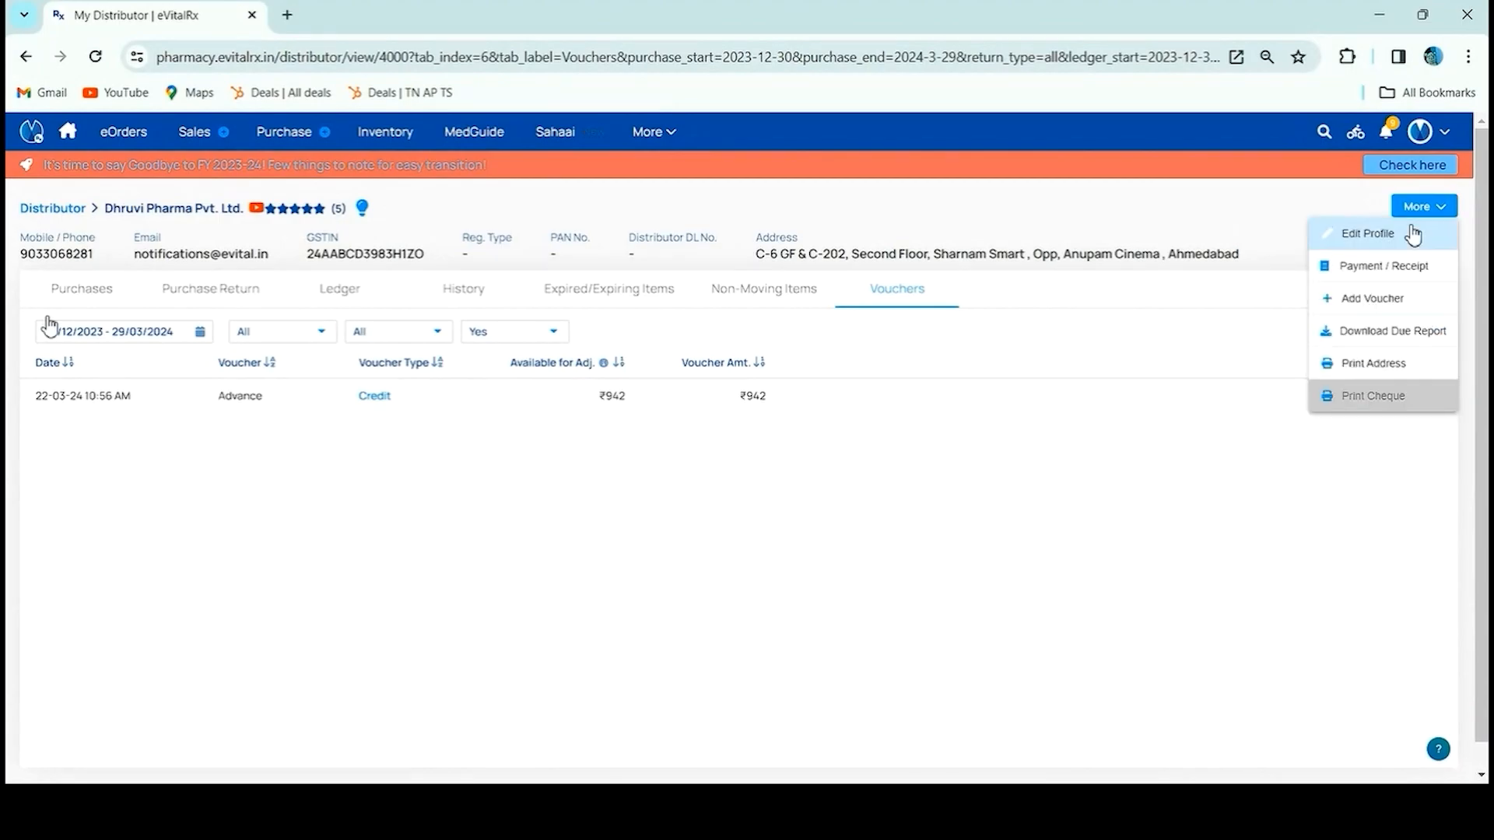
Start a payment to Dhruvi Pharma for bills #SDFAD, #465678 and #SWEGES, reviewing the ₹942 voucher
{"action": "left_click", "coordinate": [1401, 266]}
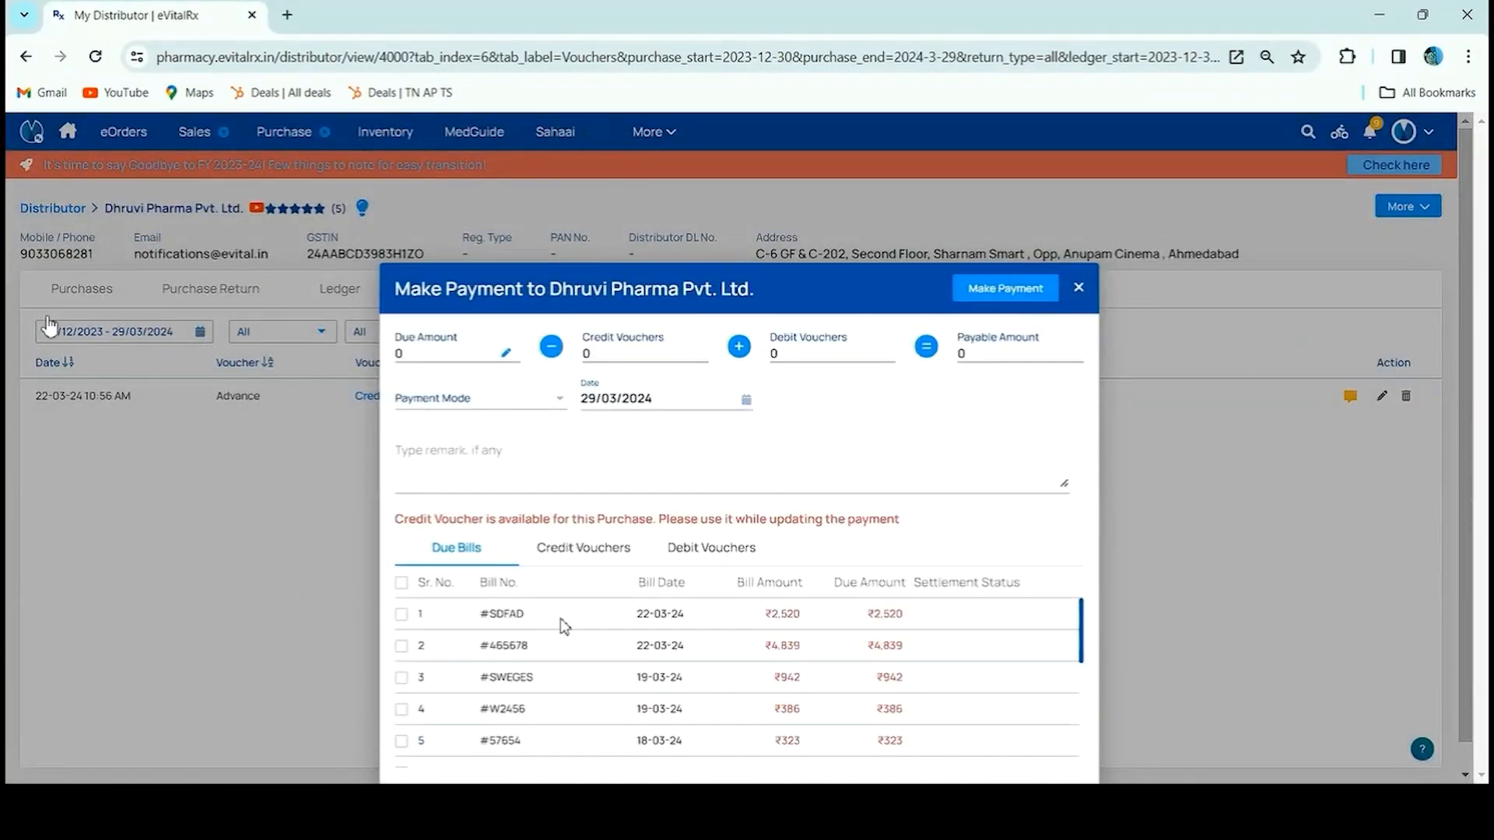
{"action": "left_click", "coordinate": [401, 620]}
{"action": "left_click", "coordinate": [402, 648]}
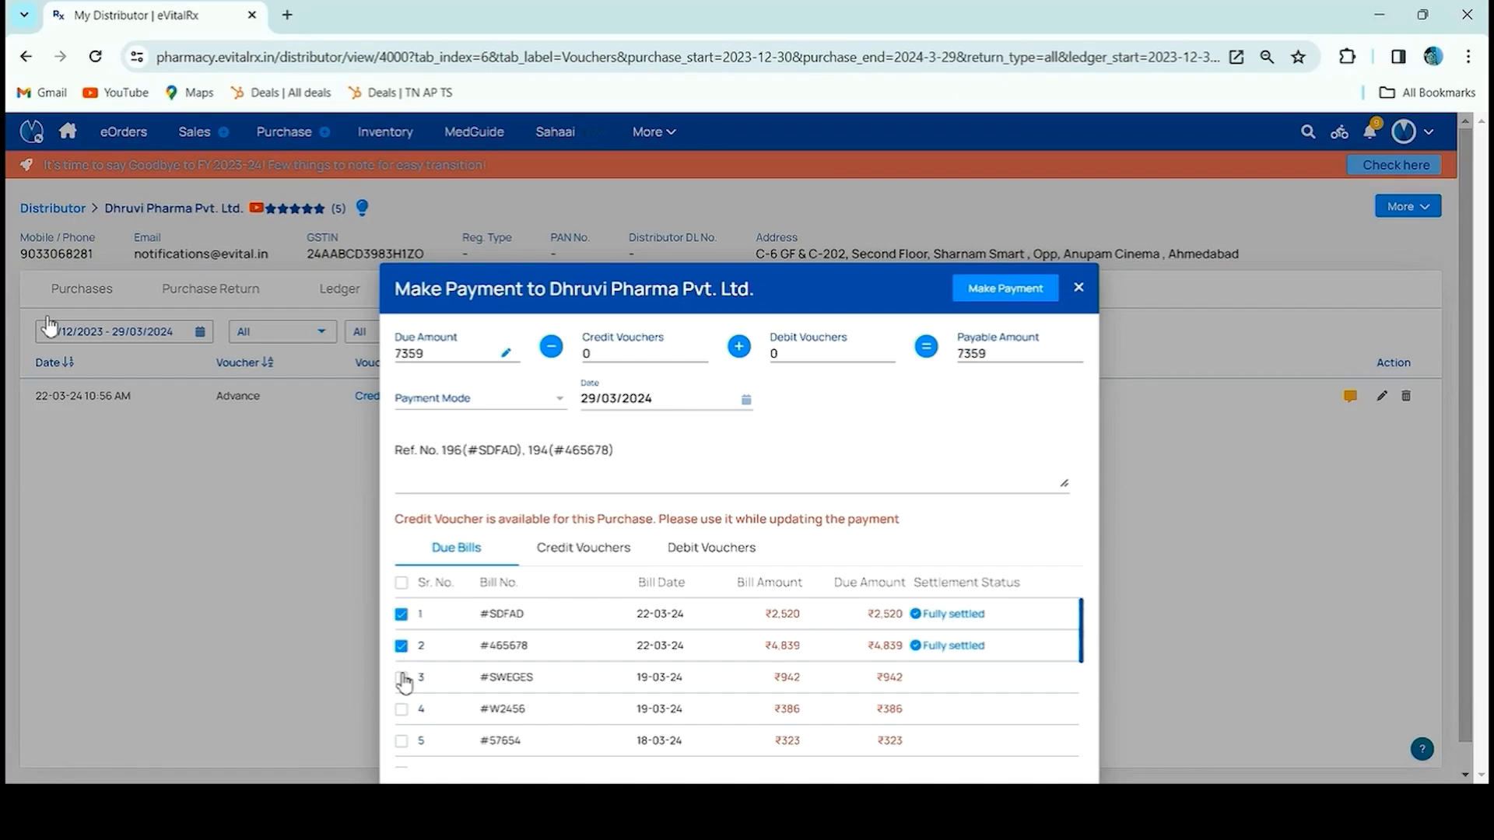
{"action": "left_click", "coordinate": [402, 678]}
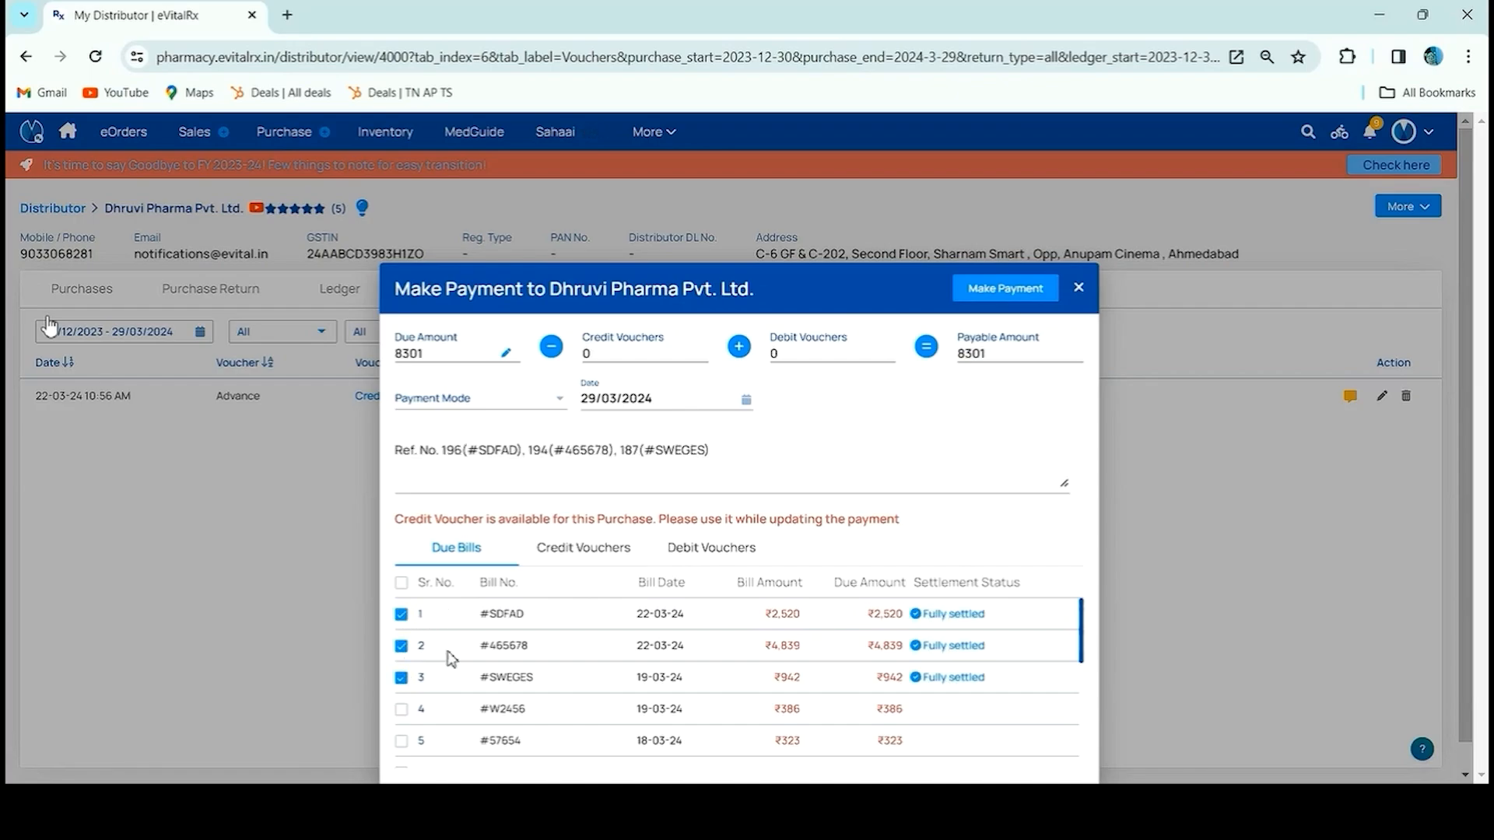
{"action": "left_click", "coordinate": [560, 554]}
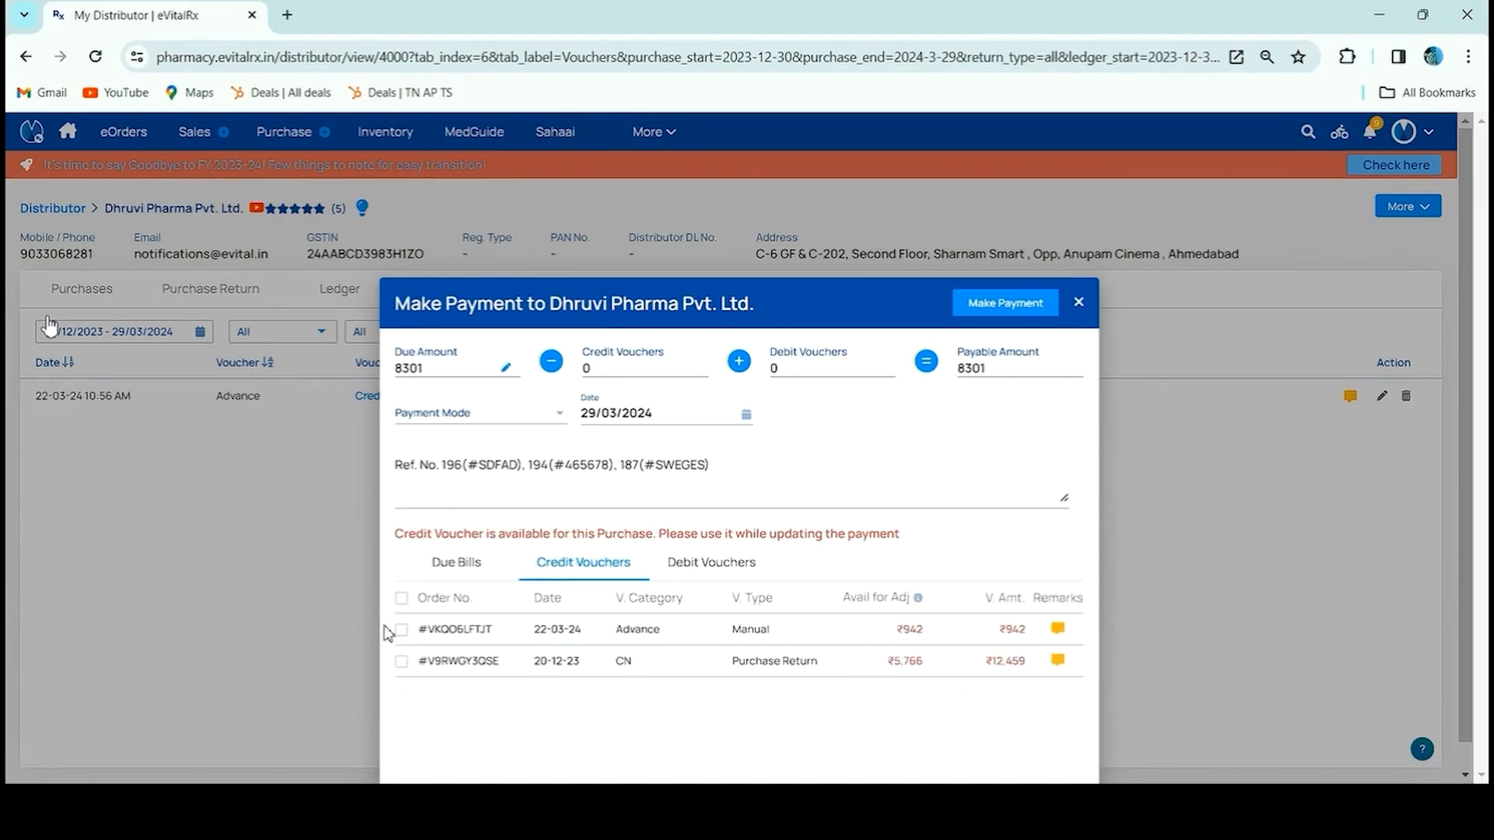
{"action": "left_click", "coordinate": [400, 631]}
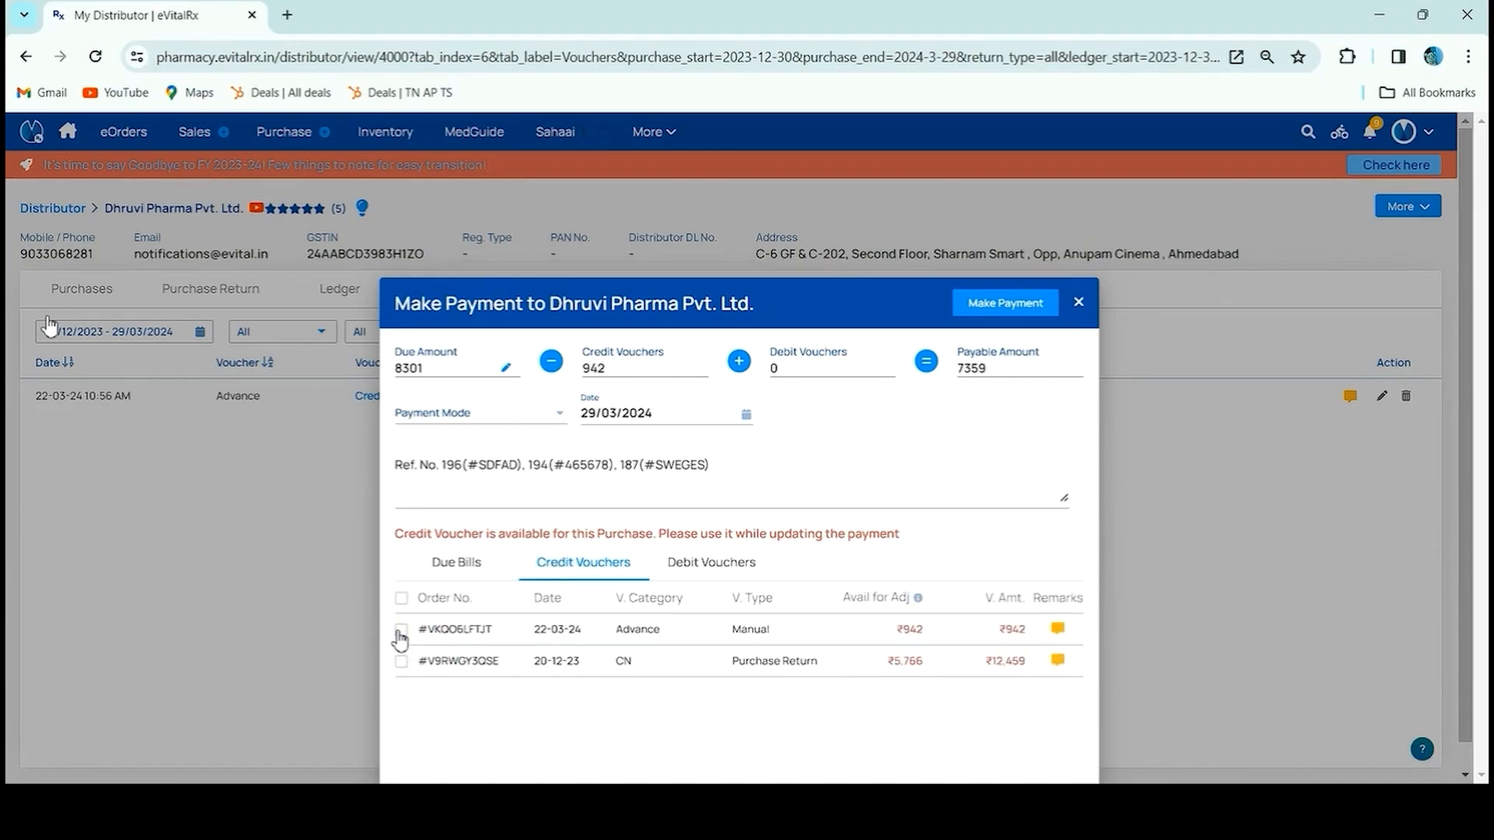
{"action": "left_click", "coordinate": [474, 571]}
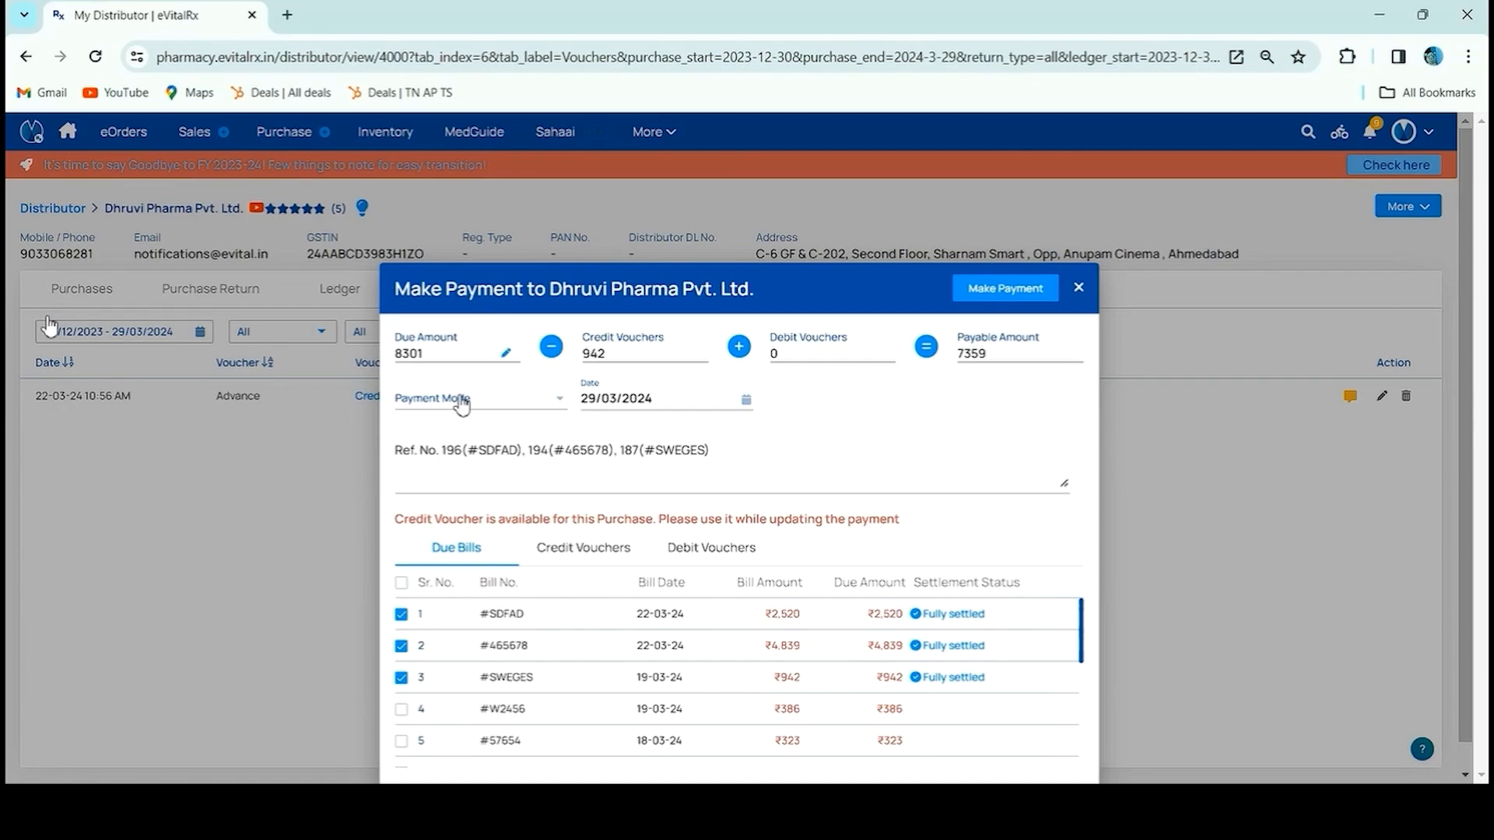
Pay ₹5000 in cash without applying the credit voucher and confirm the payment
{"action": "left_click", "coordinate": [463, 401]}
{"action": "left_click", "coordinate": [455, 431]}
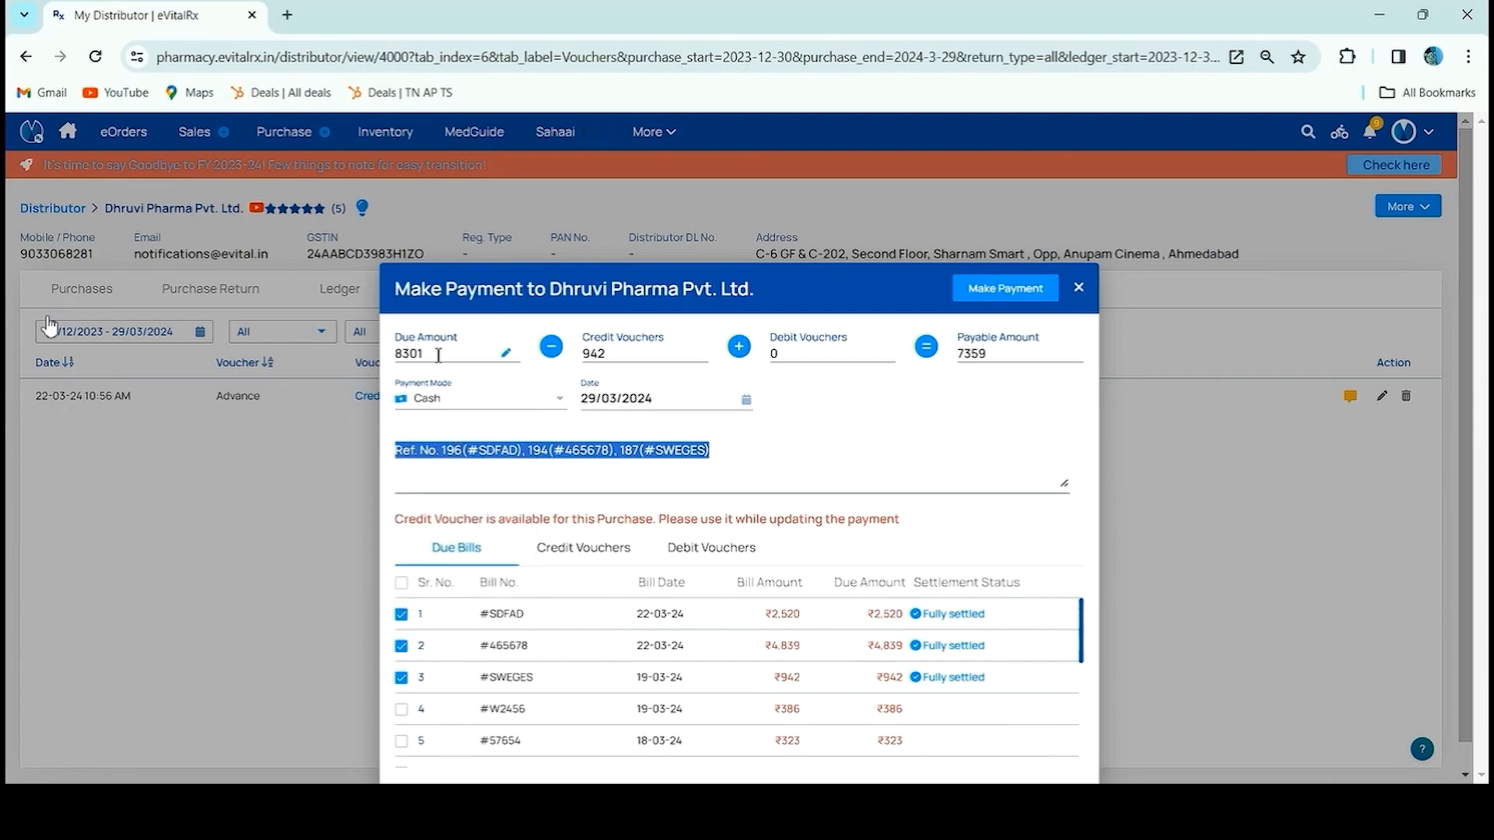
{"action": "double_click", "coordinate": [438, 356]}
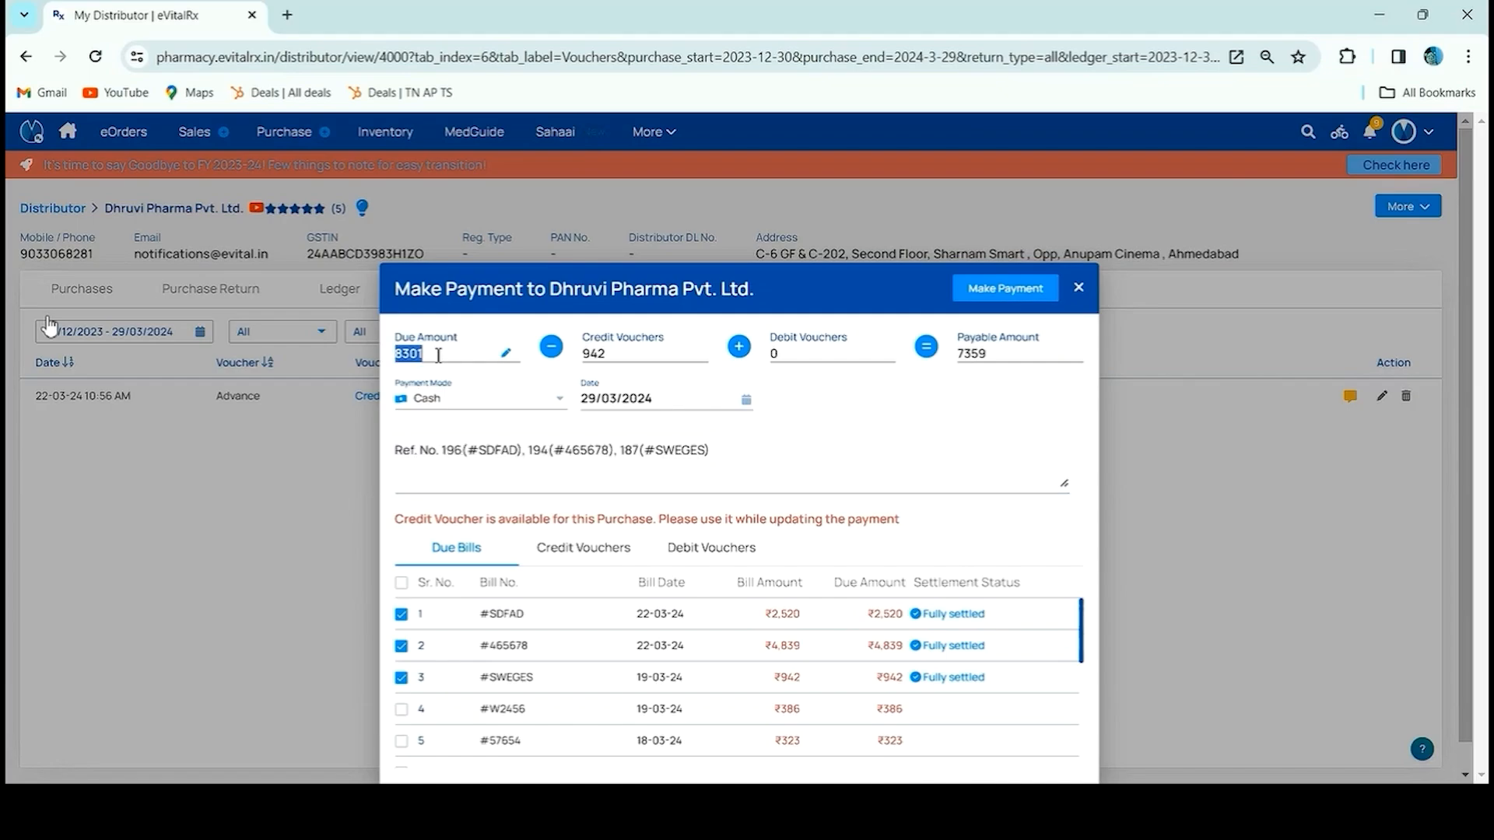
{"action": "type", "text": "5000"}
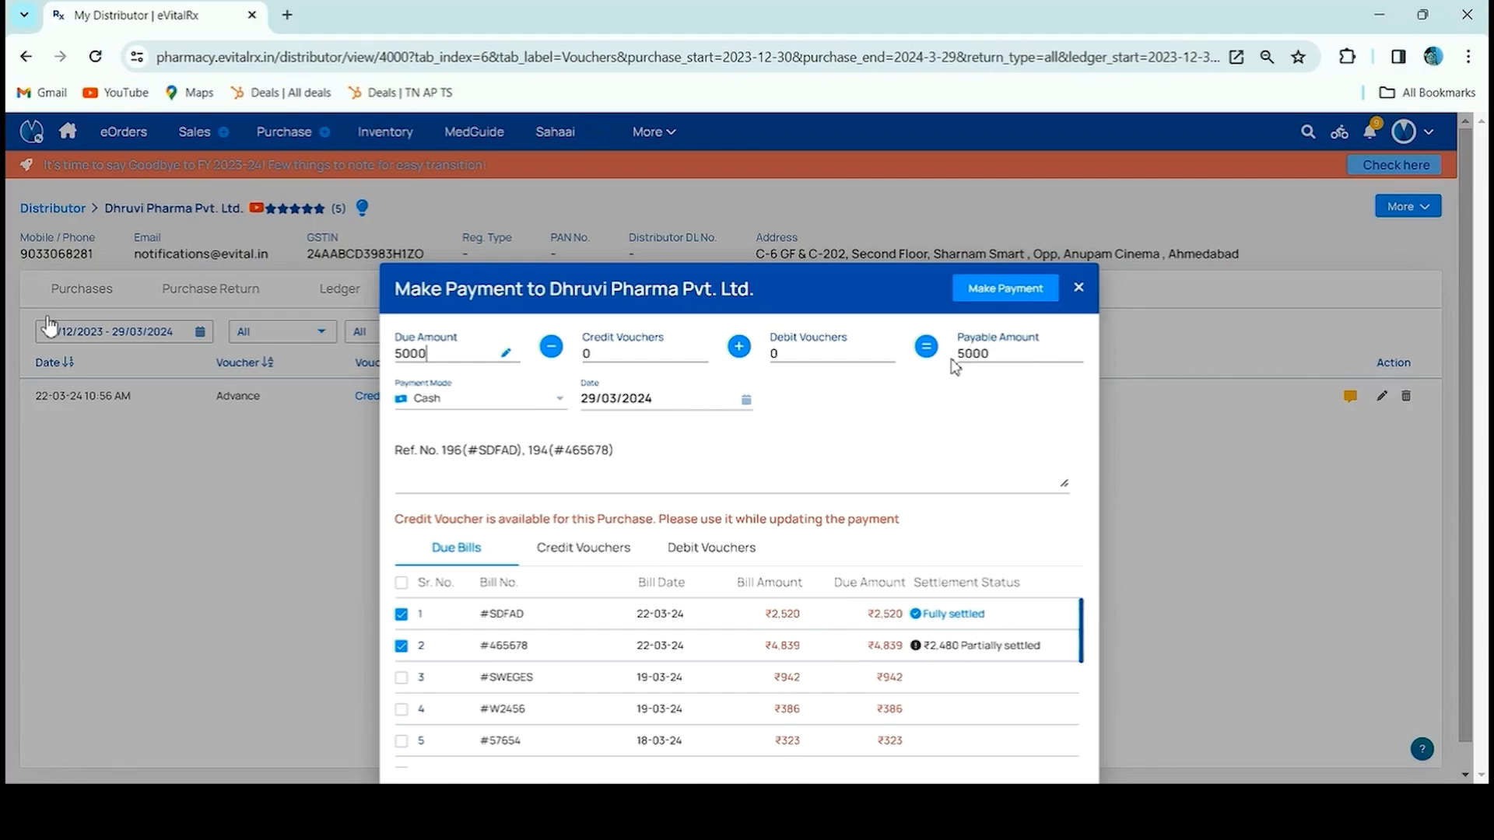
{"action": "left_click", "coordinate": [982, 294]}
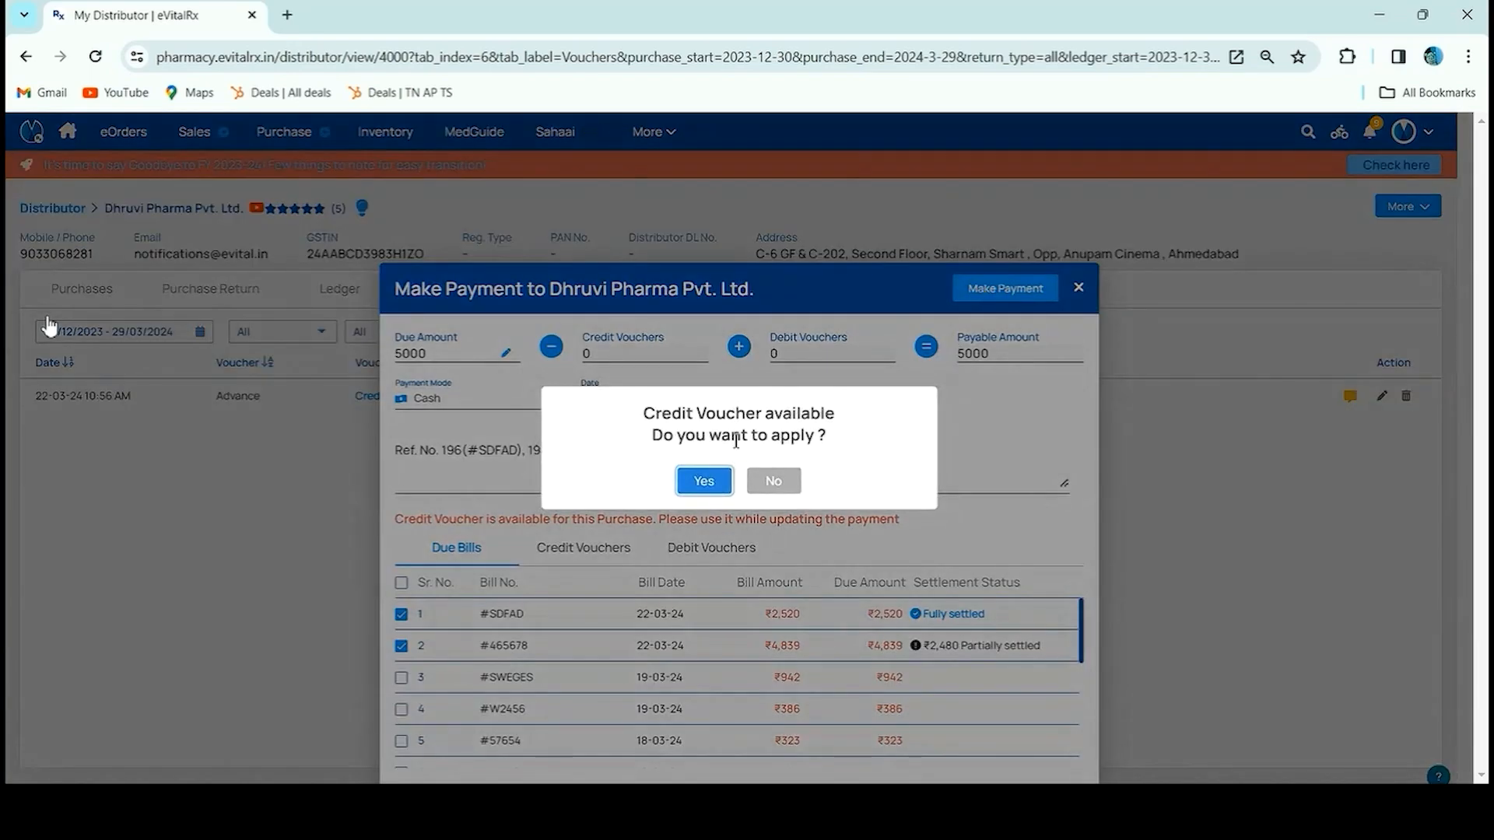
{"action": "left_click", "coordinate": [766, 483]}
{"action": "left_click", "coordinate": [702, 469]}
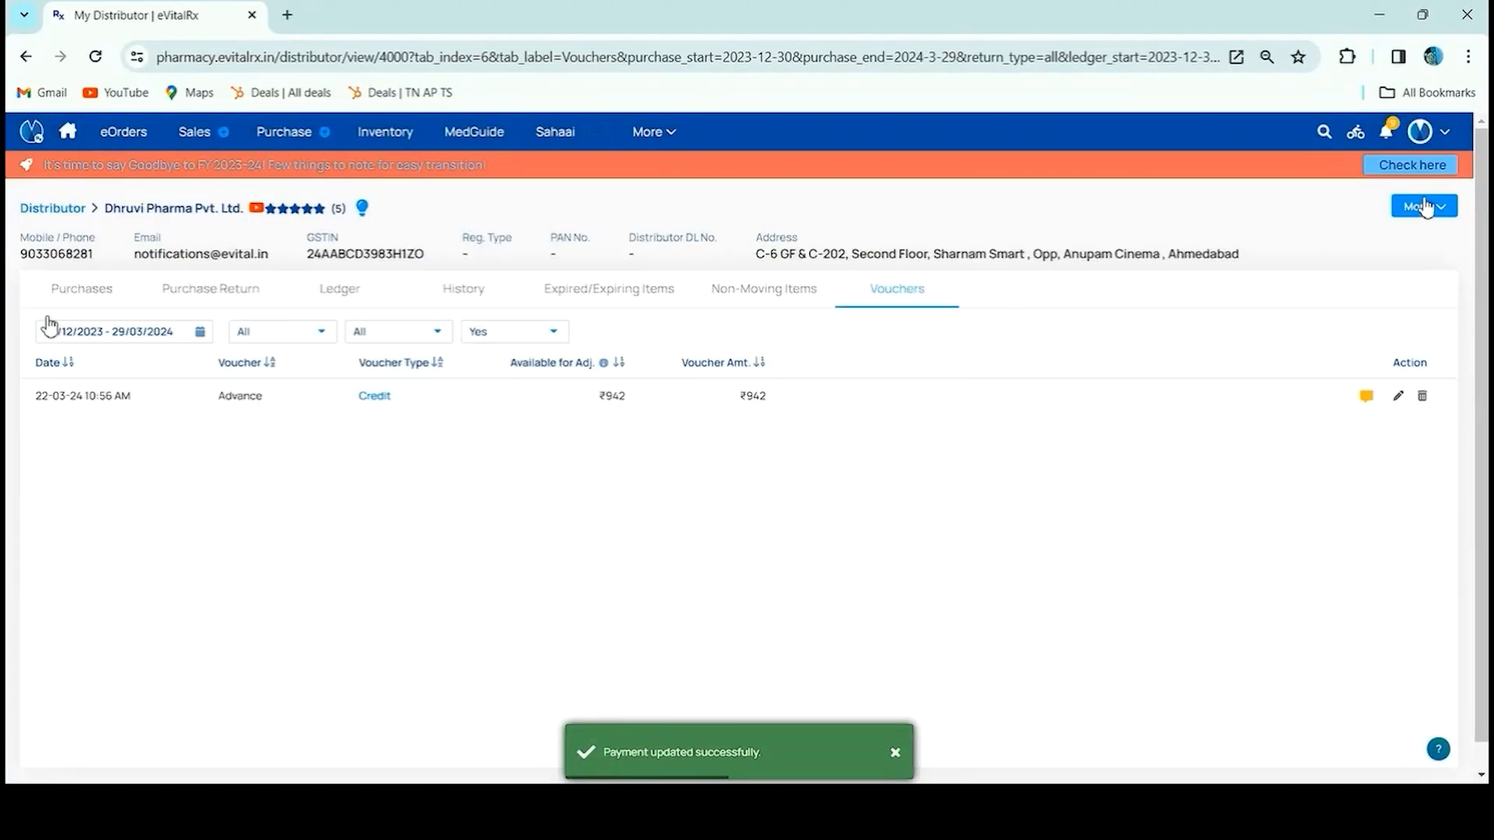
Add a Credit-type Advance voucher of ₹1000 with remark 'advance' and confirm it
{"action": "left_click", "coordinate": [1426, 206]}
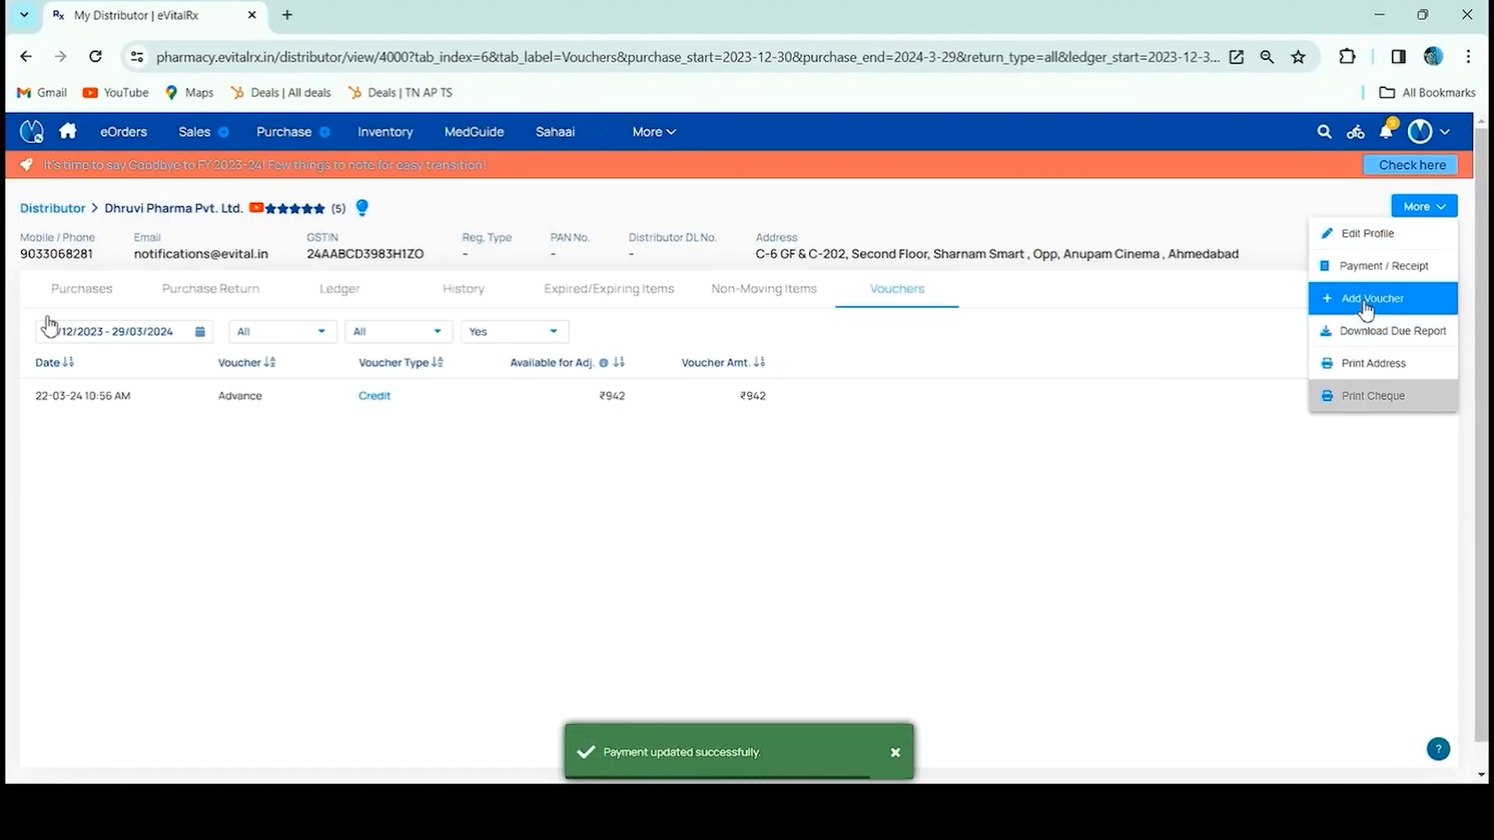
{"action": "left_click", "coordinate": [1369, 297]}
{"action": "left_click", "coordinate": [583, 562]}
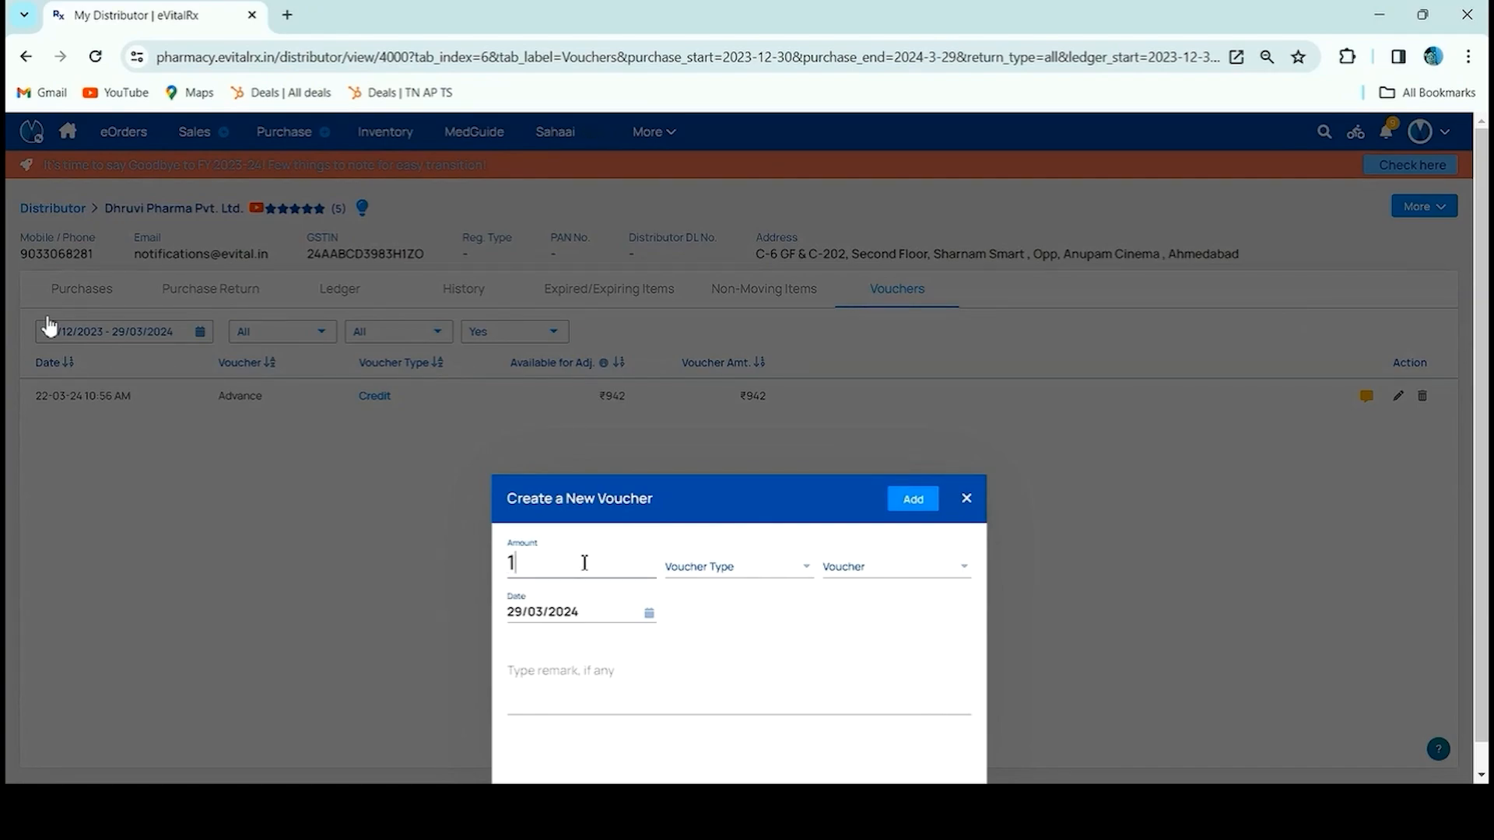
{"action": "type", "text": "1000"}
{"action": "left_click", "coordinate": [744, 563]}
{"action": "left_click", "coordinate": [745, 596]}
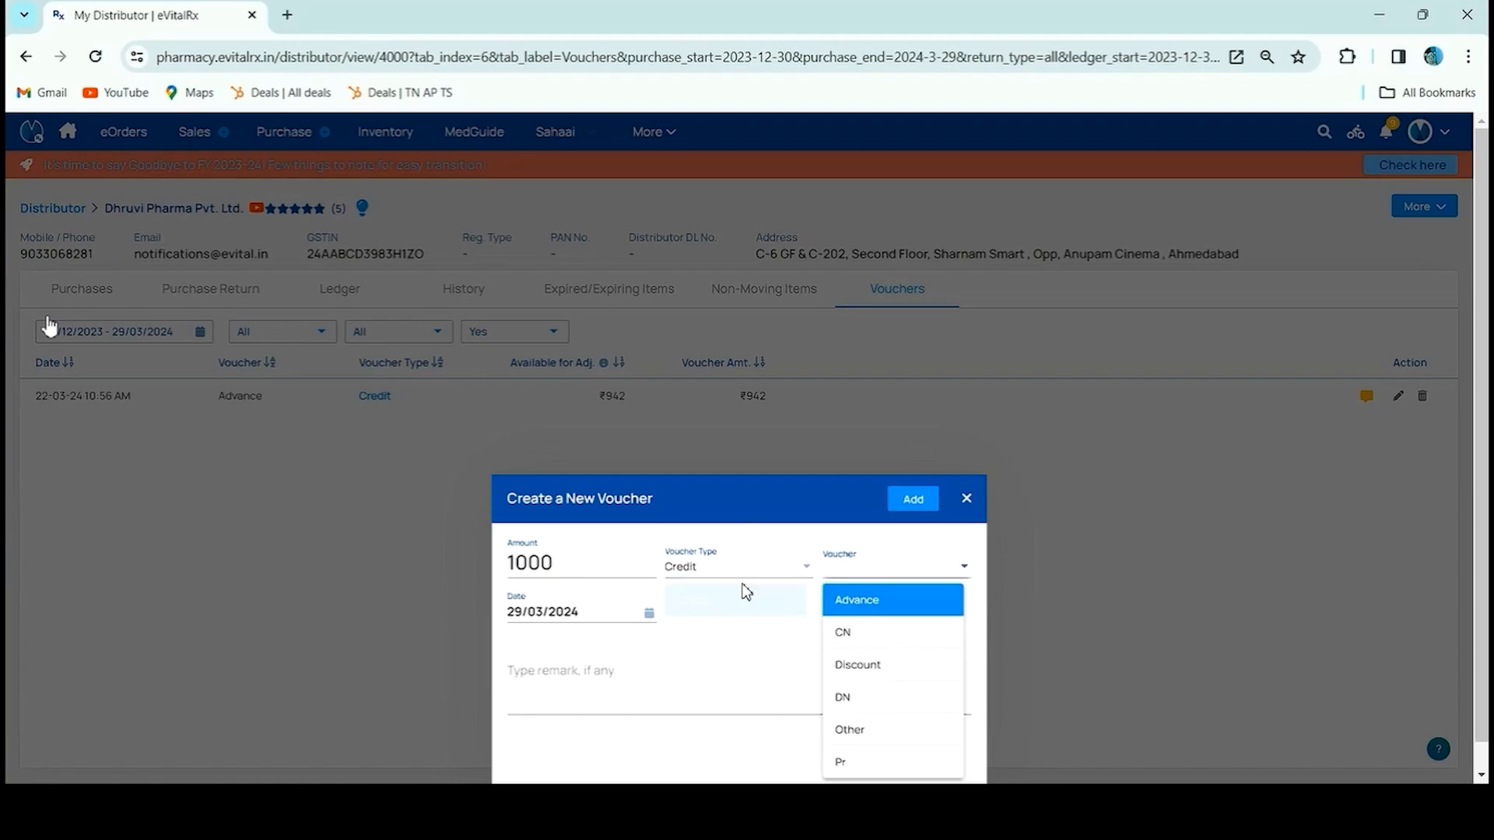
{"action": "left_click", "coordinate": [855, 600]}
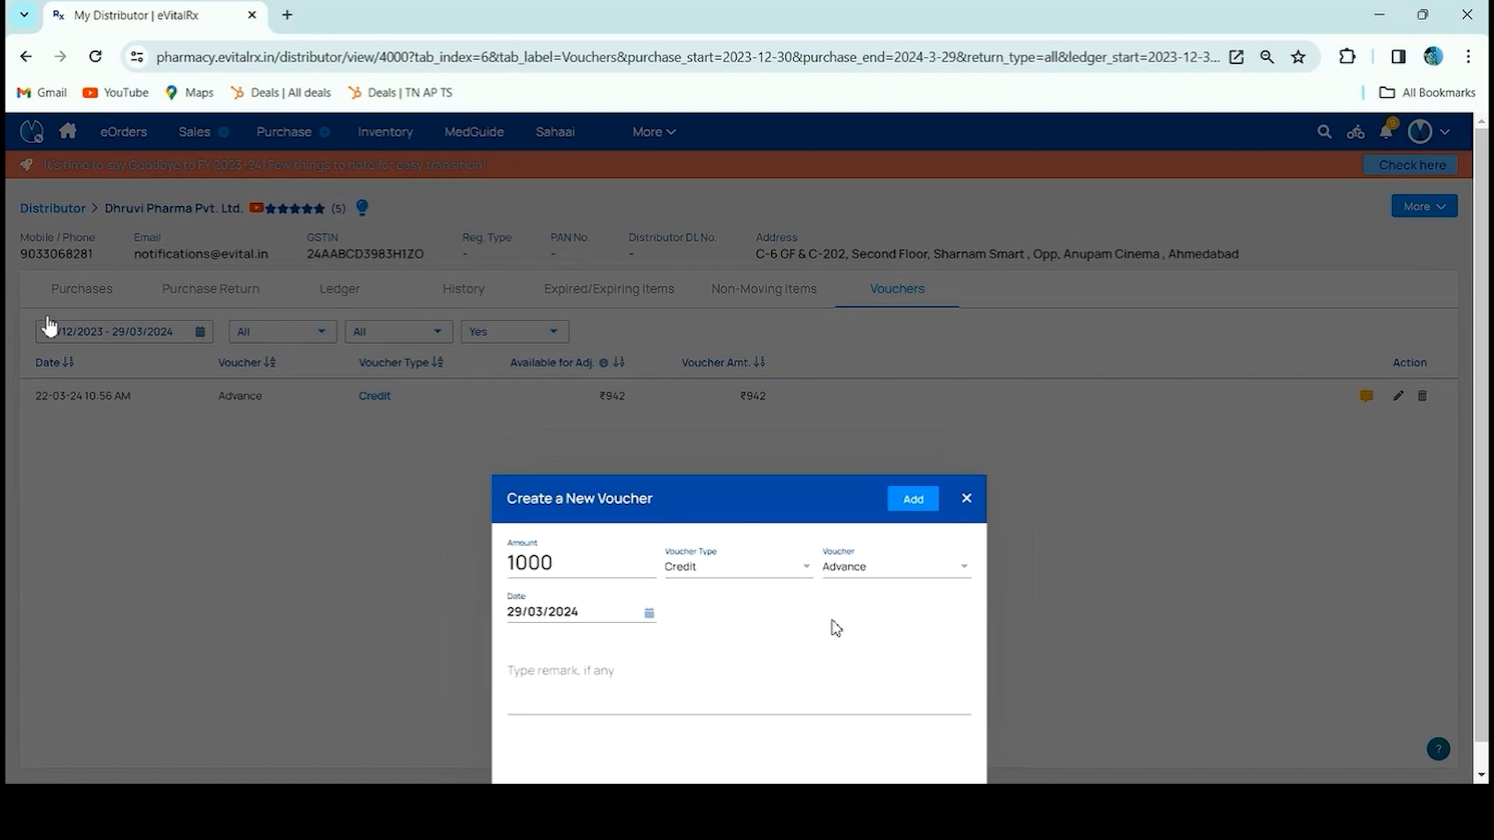
{"action": "left_click", "coordinate": [690, 666]}
{"action": "type", "text": "advance"}
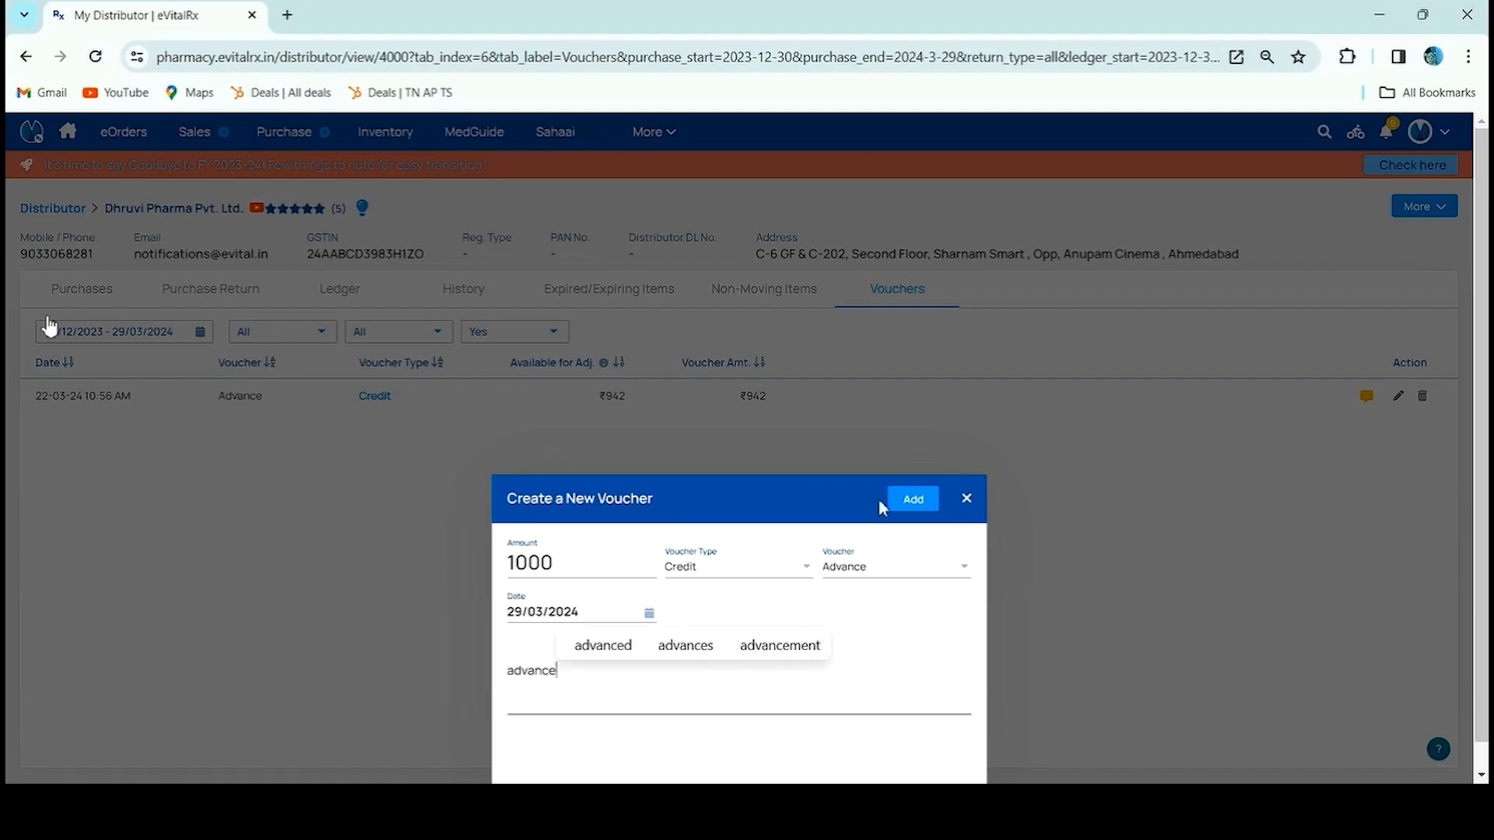
{"action": "left_click", "coordinate": [903, 501]}
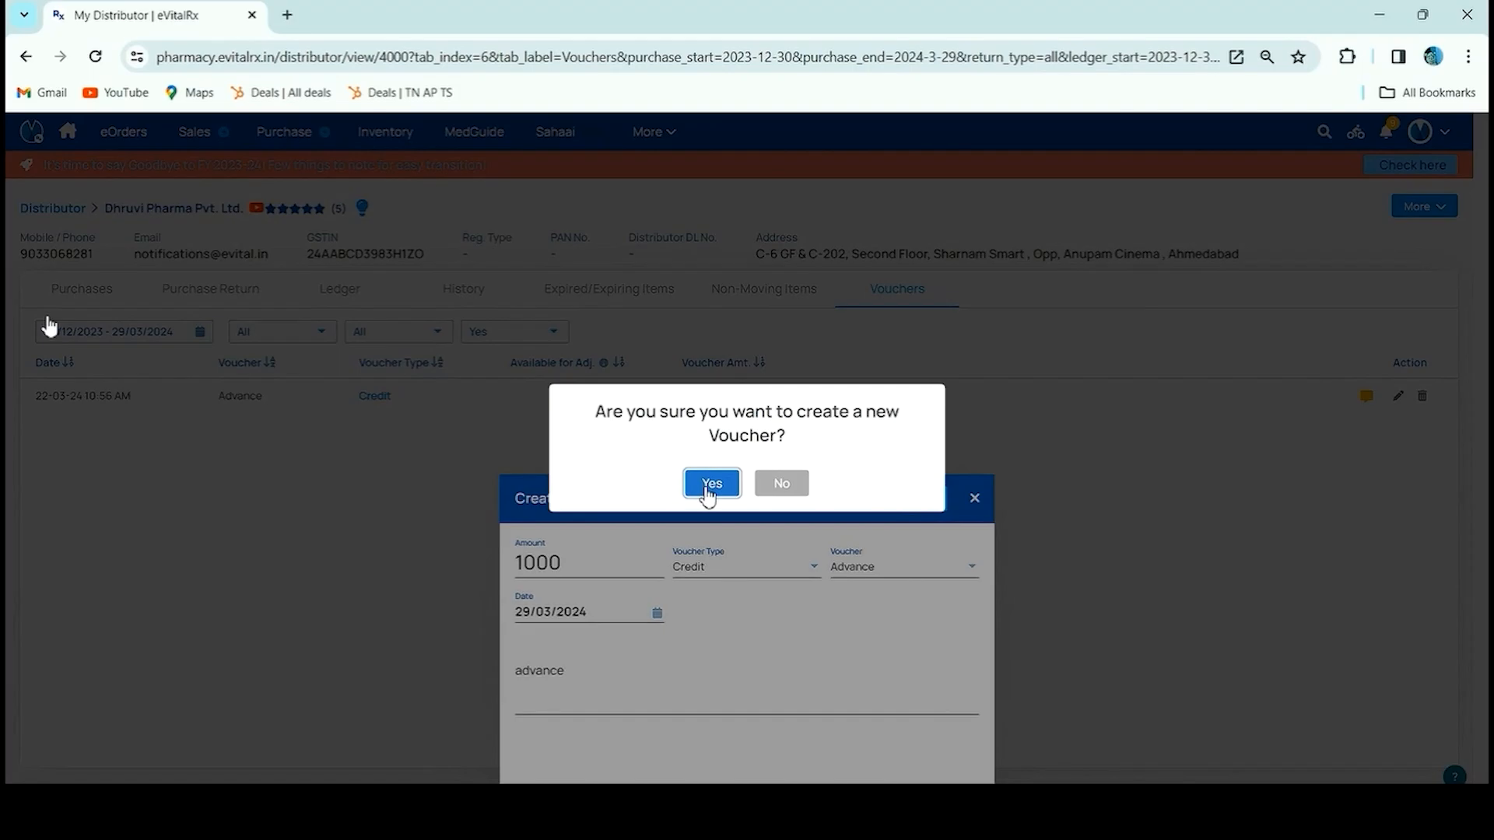
{"action": "left_click", "coordinate": [711, 483]}
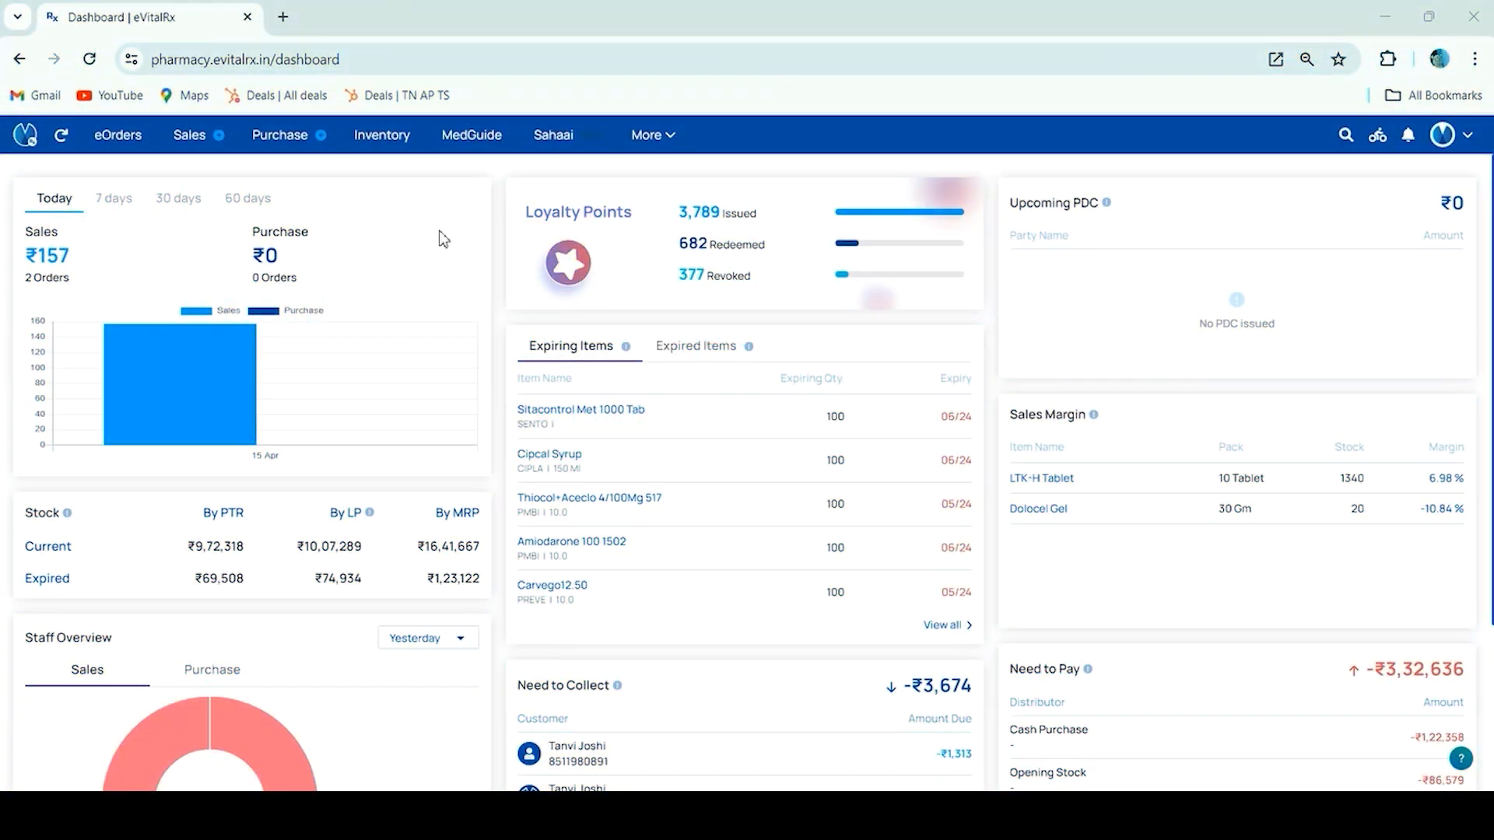
Open the Bank Accounts passbook and view a saved account's edit details without updating
{"action": "left_click", "coordinate": [660, 138]}
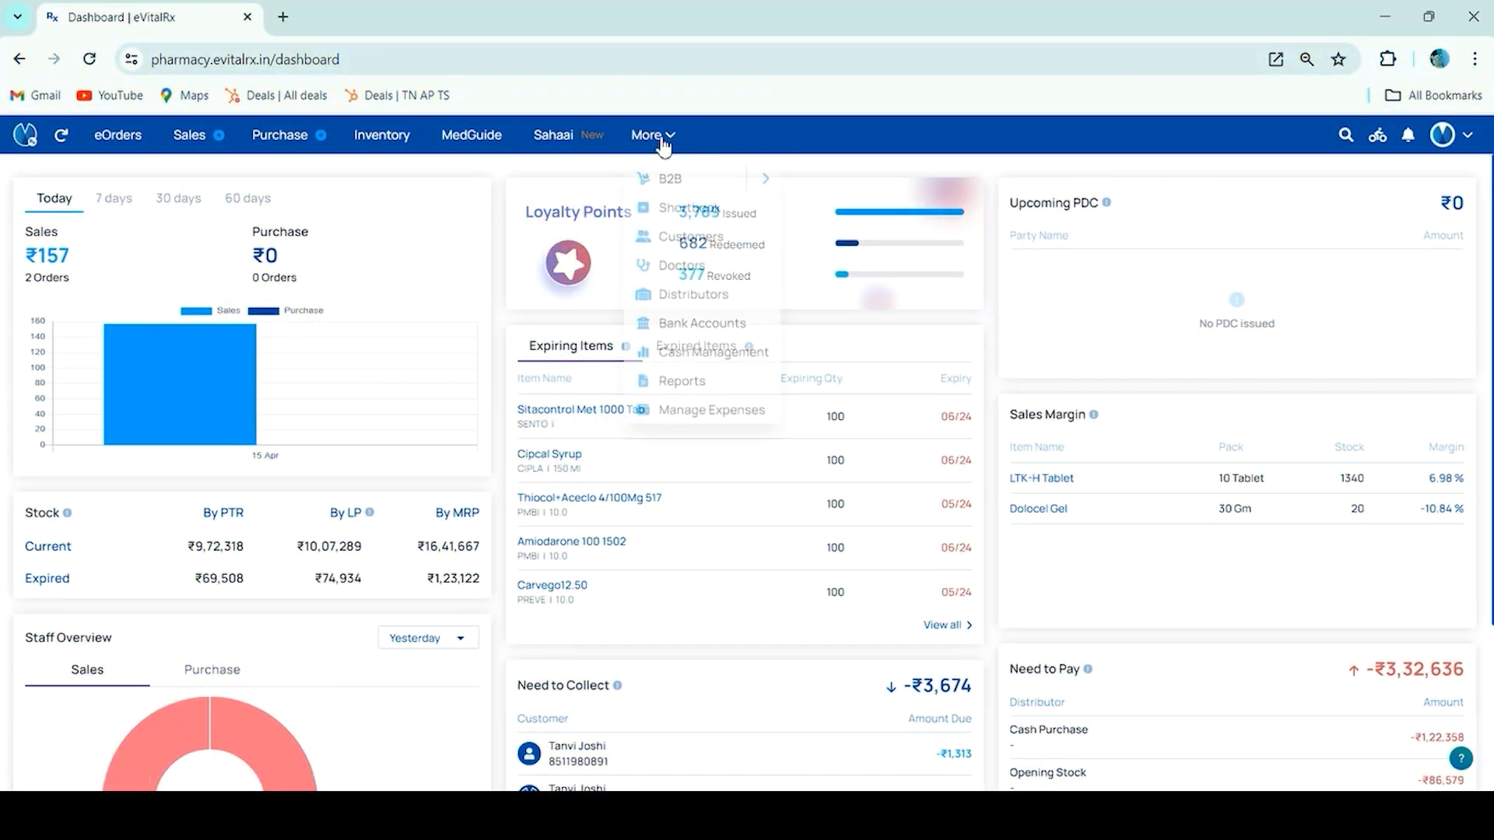
{"action": "left_click", "coordinate": [712, 320]}
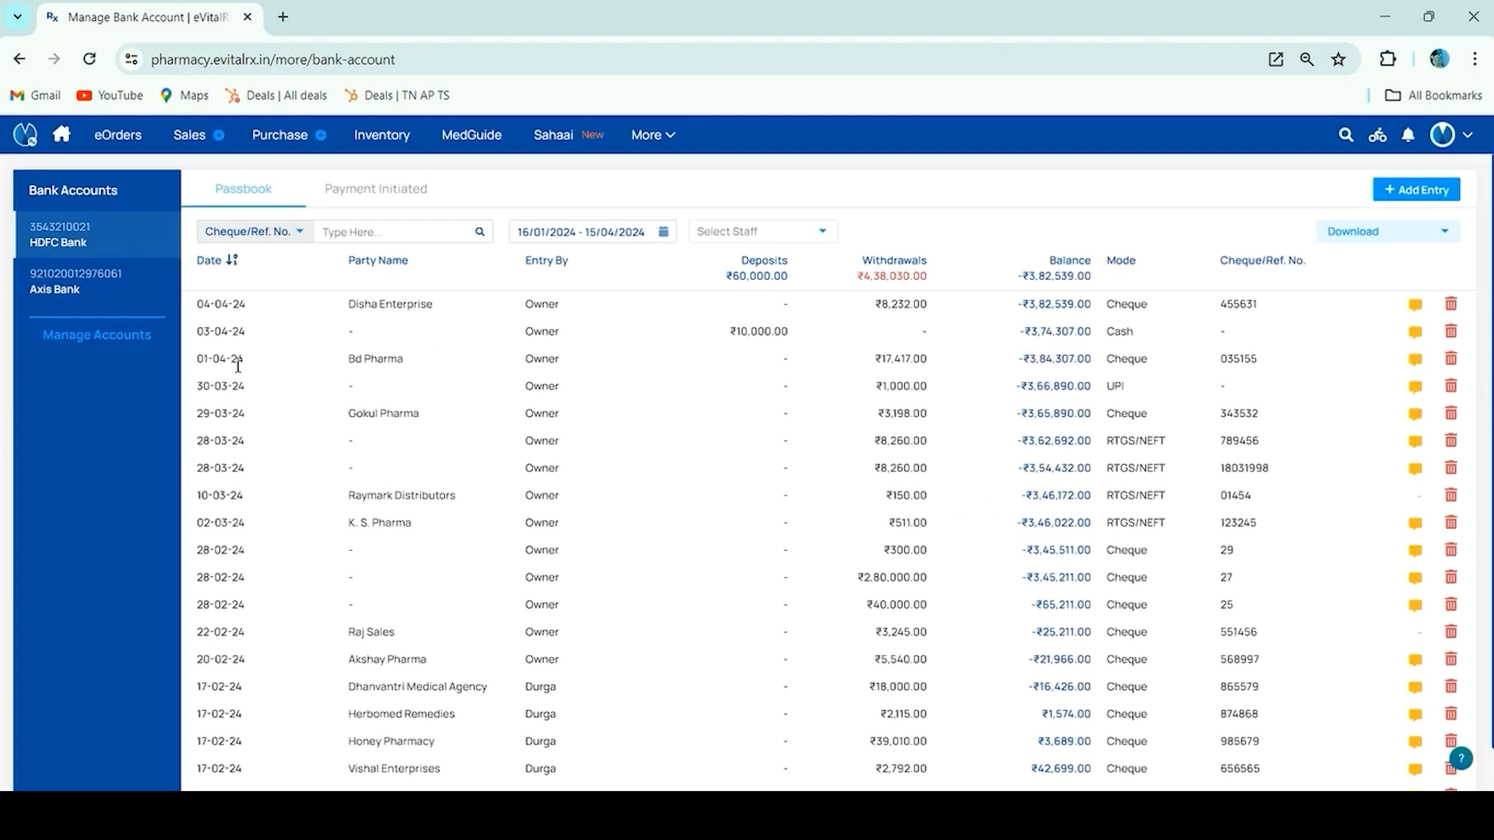
{"action": "left_click", "coordinate": [94, 339]}
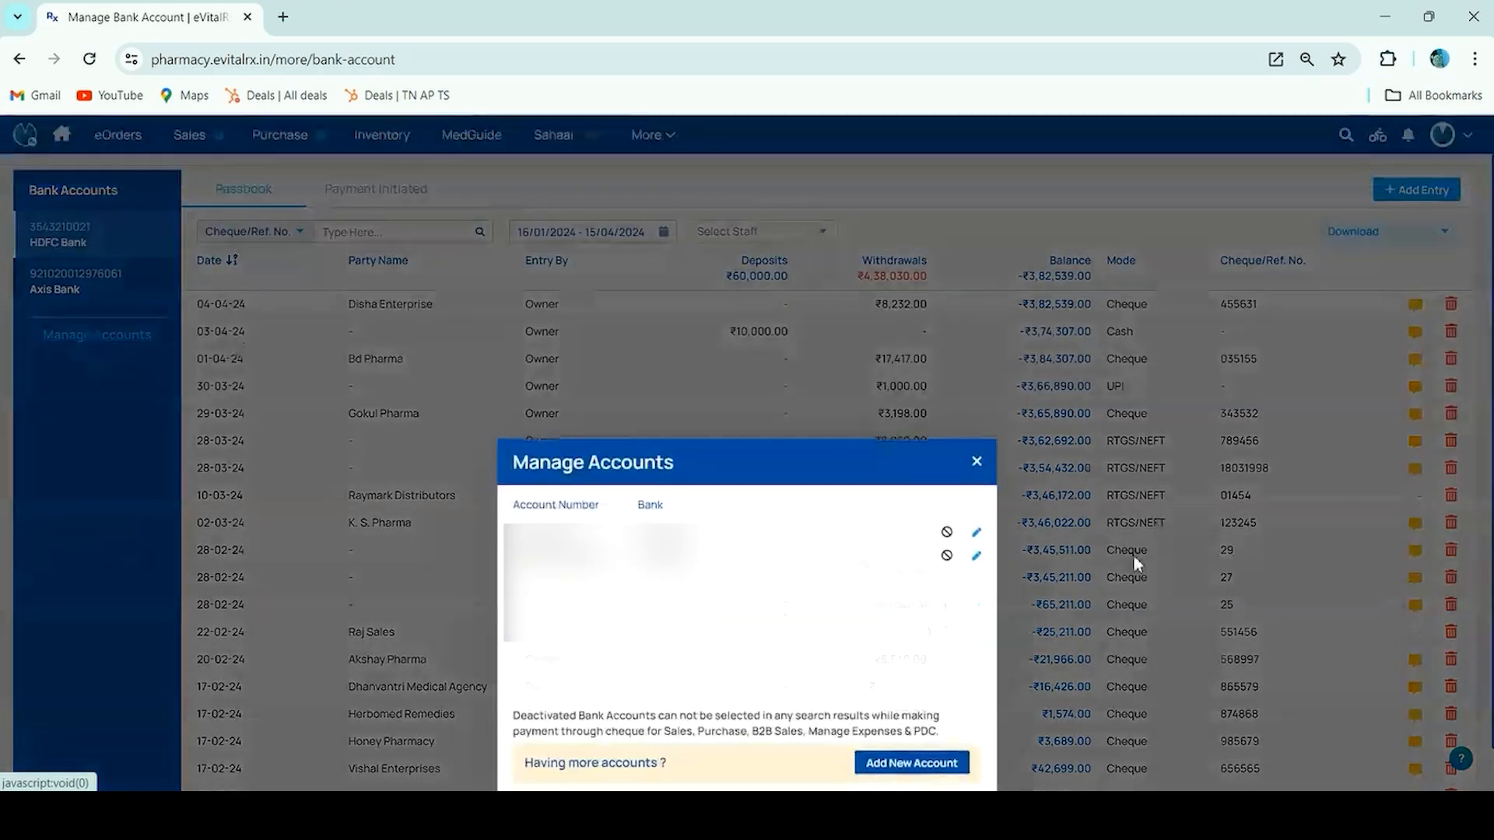
{"action": "left_click", "coordinate": [977, 535]}
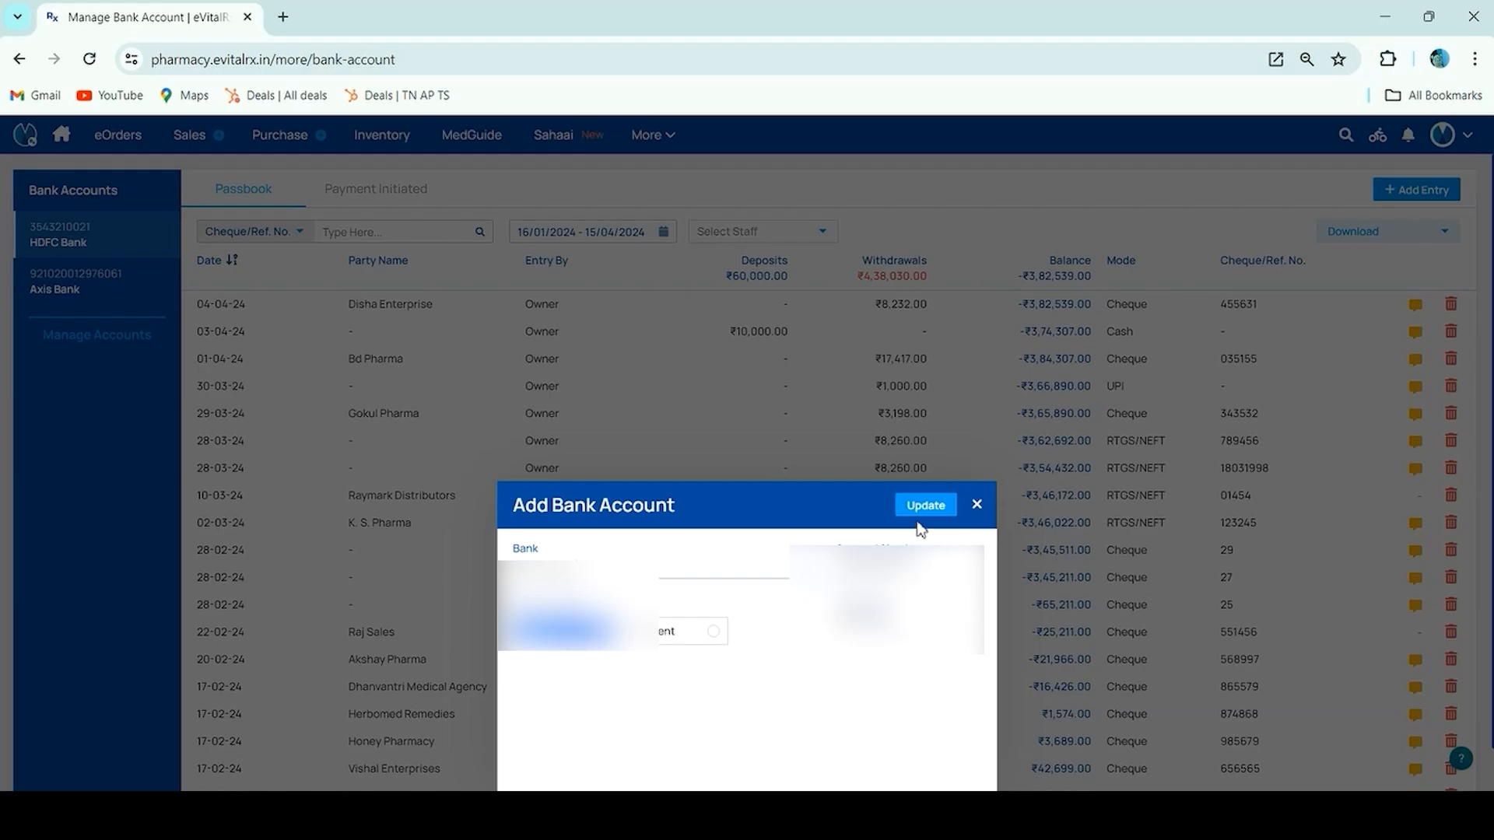
{"action": "left_click", "coordinate": [977, 508]}
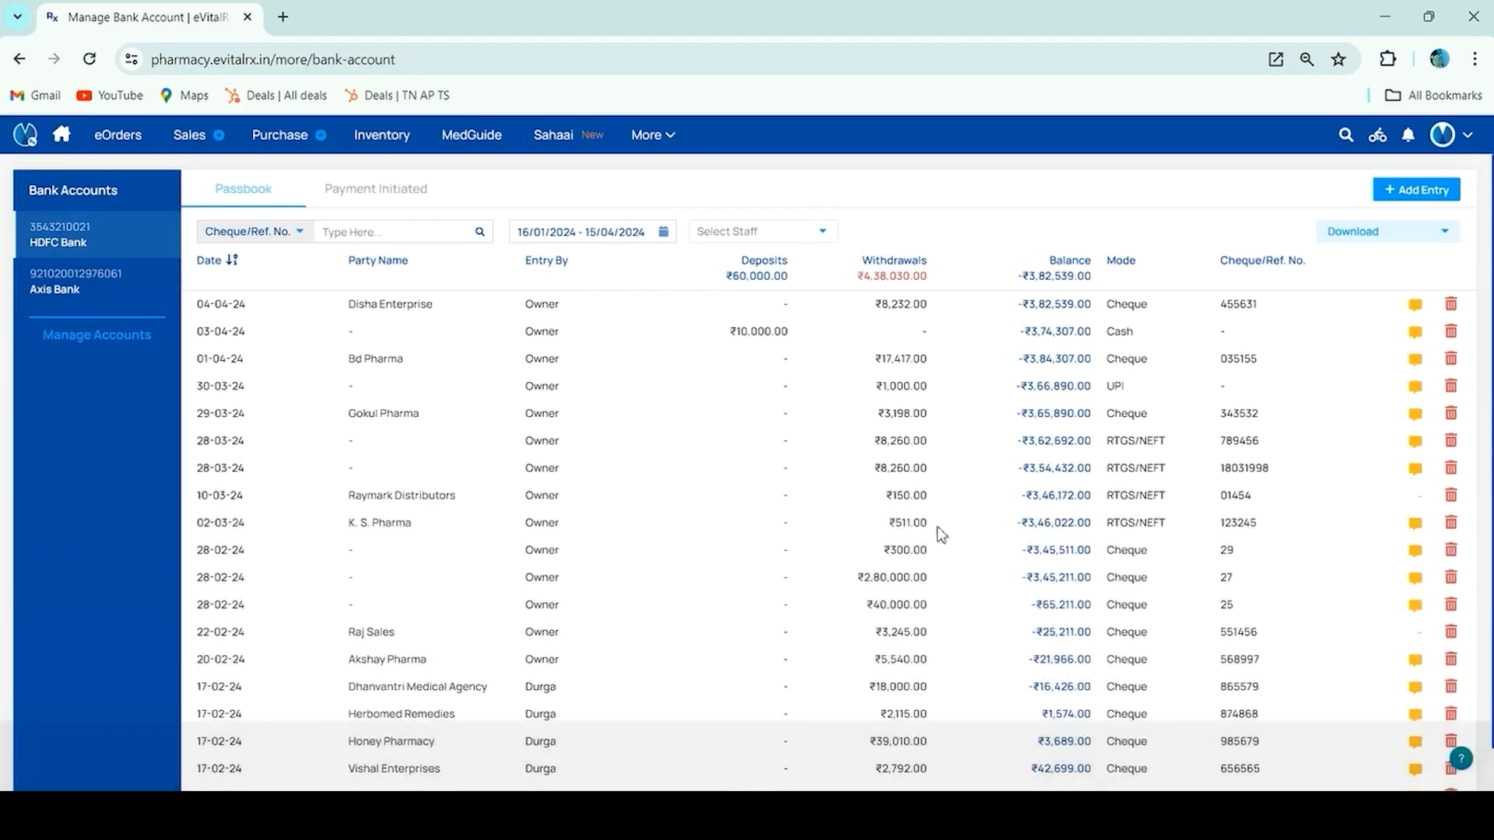
Open the Add New Account form from Manage Accounts and close it unsaved
{"action": "left_click", "coordinate": [142, 344]}
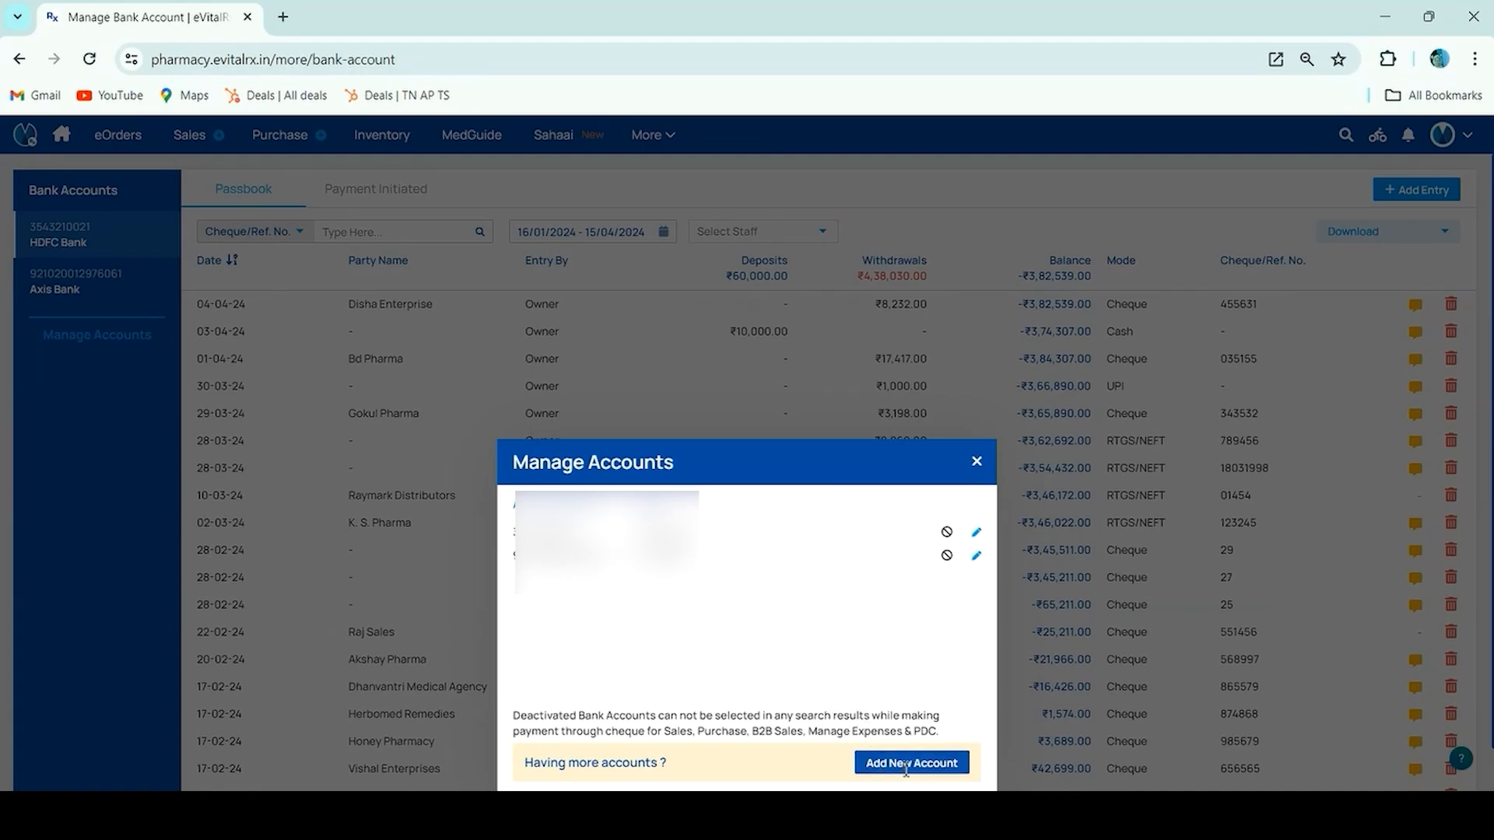
{"action": "left_click", "coordinate": [882, 764]}
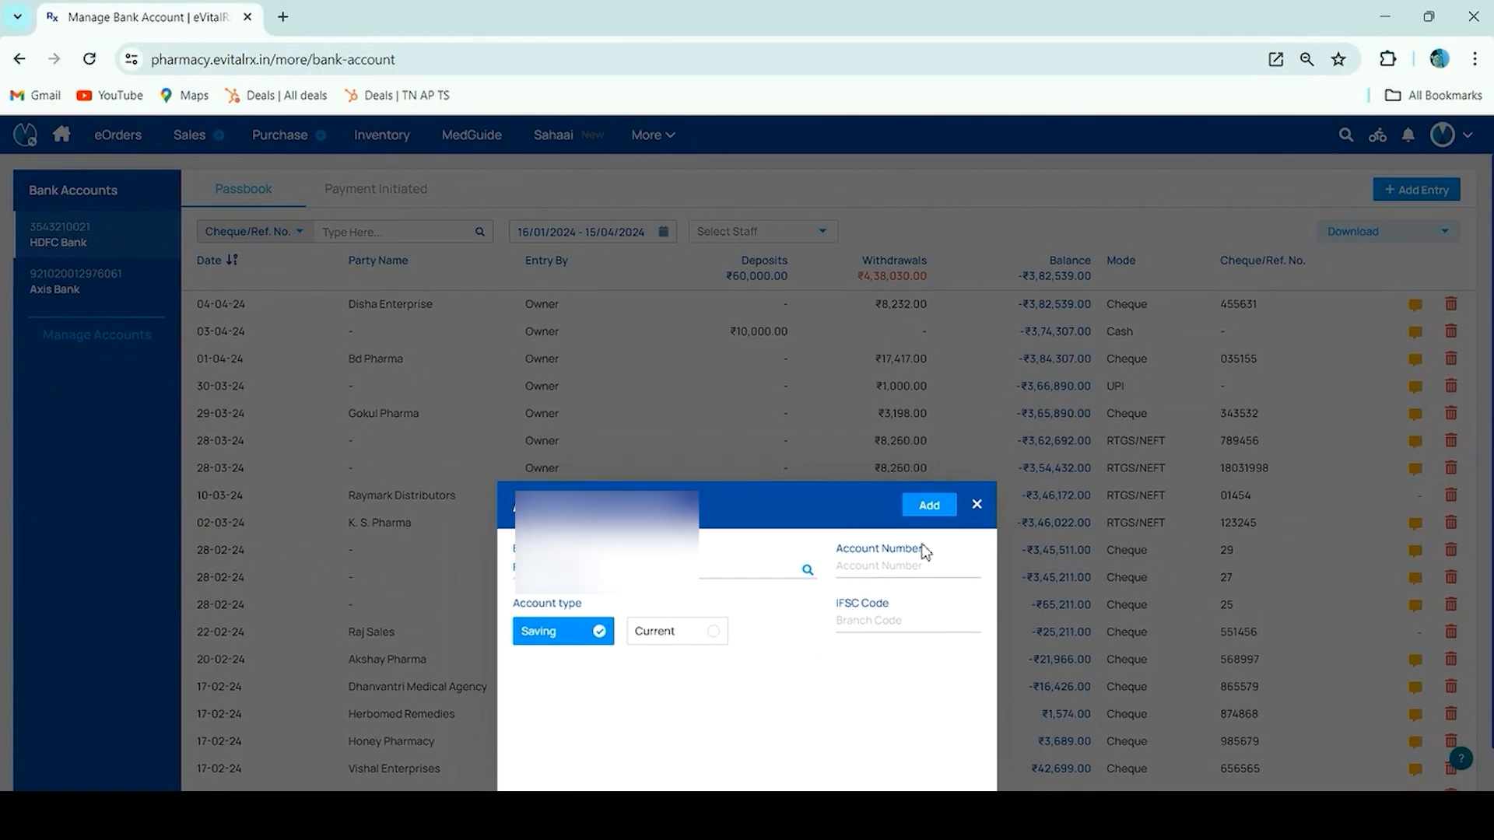
{"action": "left_click", "coordinate": [977, 505]}
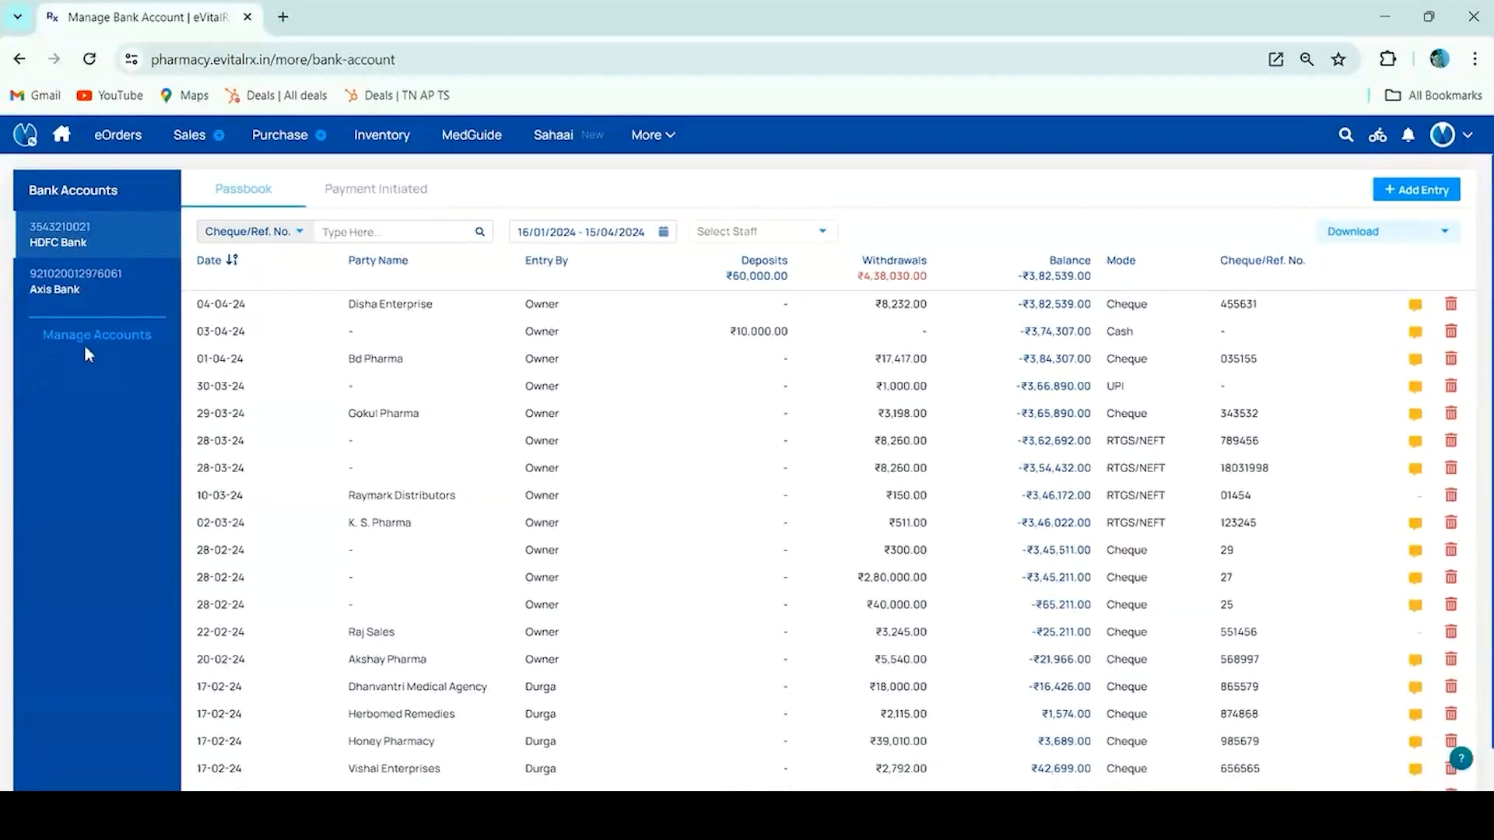
{"action": "left_click", "coordinate": [100, 336]}
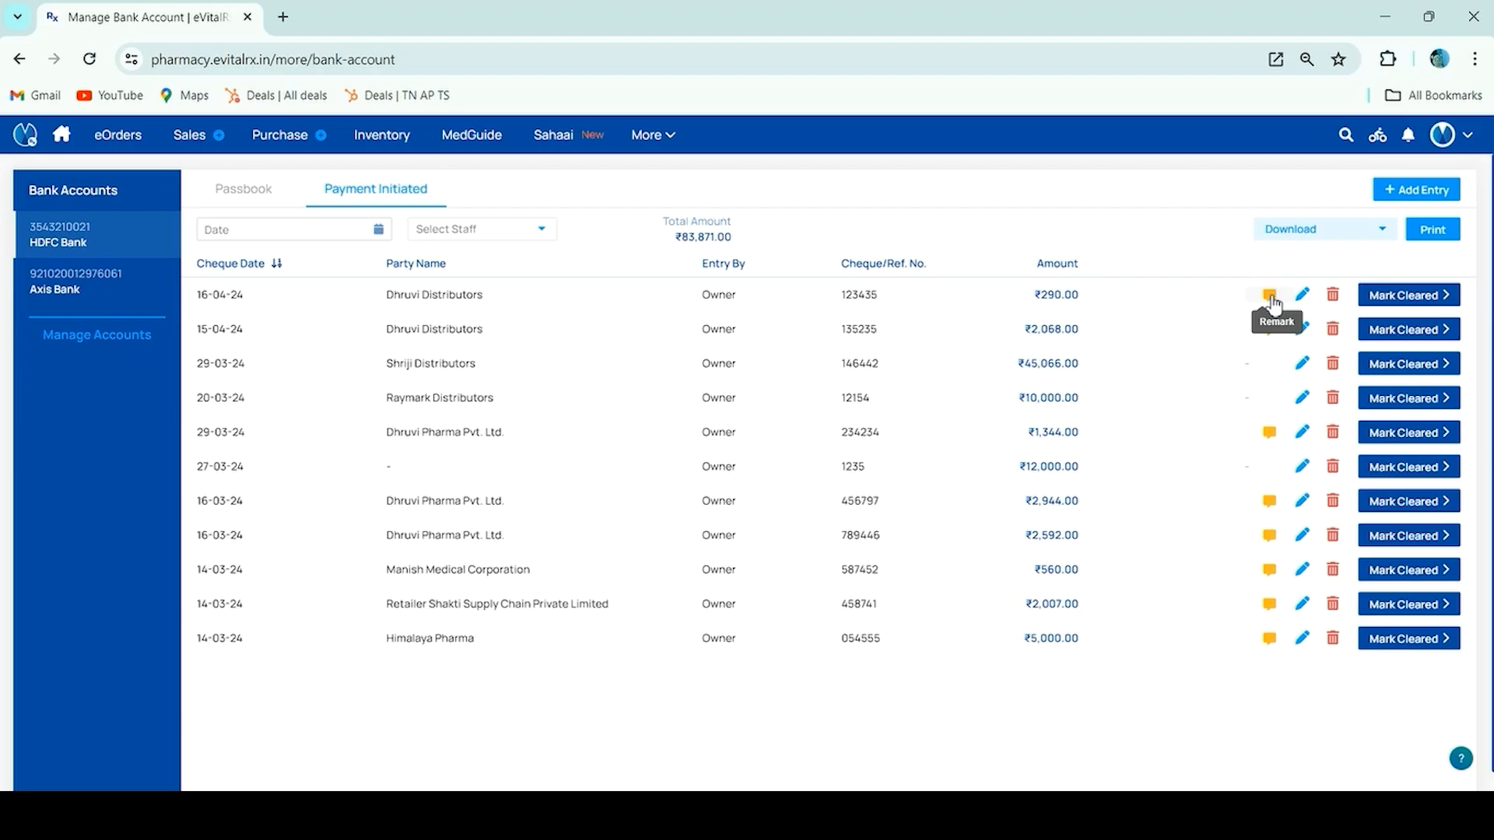
{"action": "left_click", "coordinate": [1271, 298]}
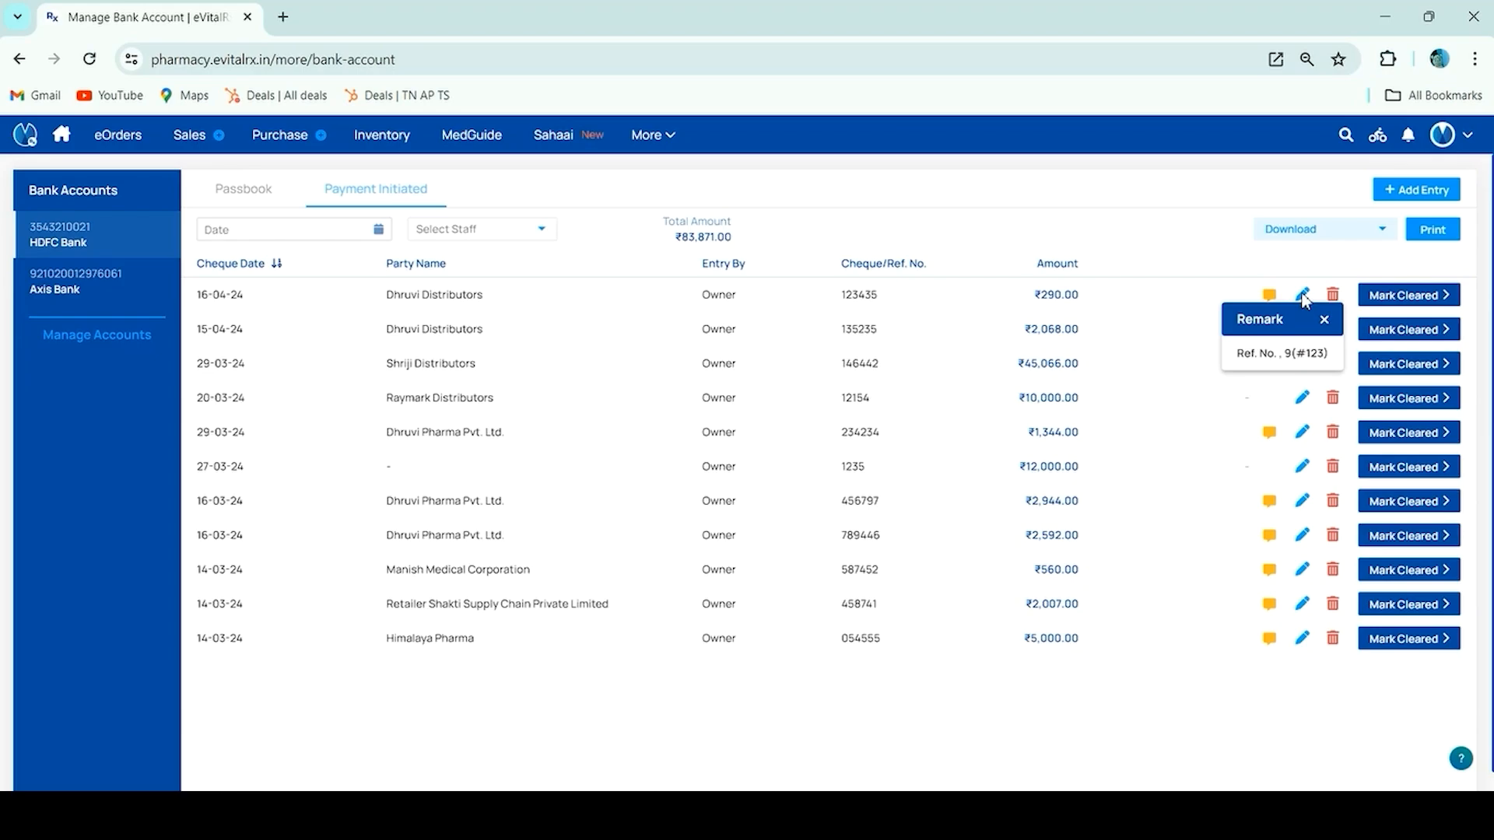
{"action": "left_click", "coordinate": [1302, 295]}
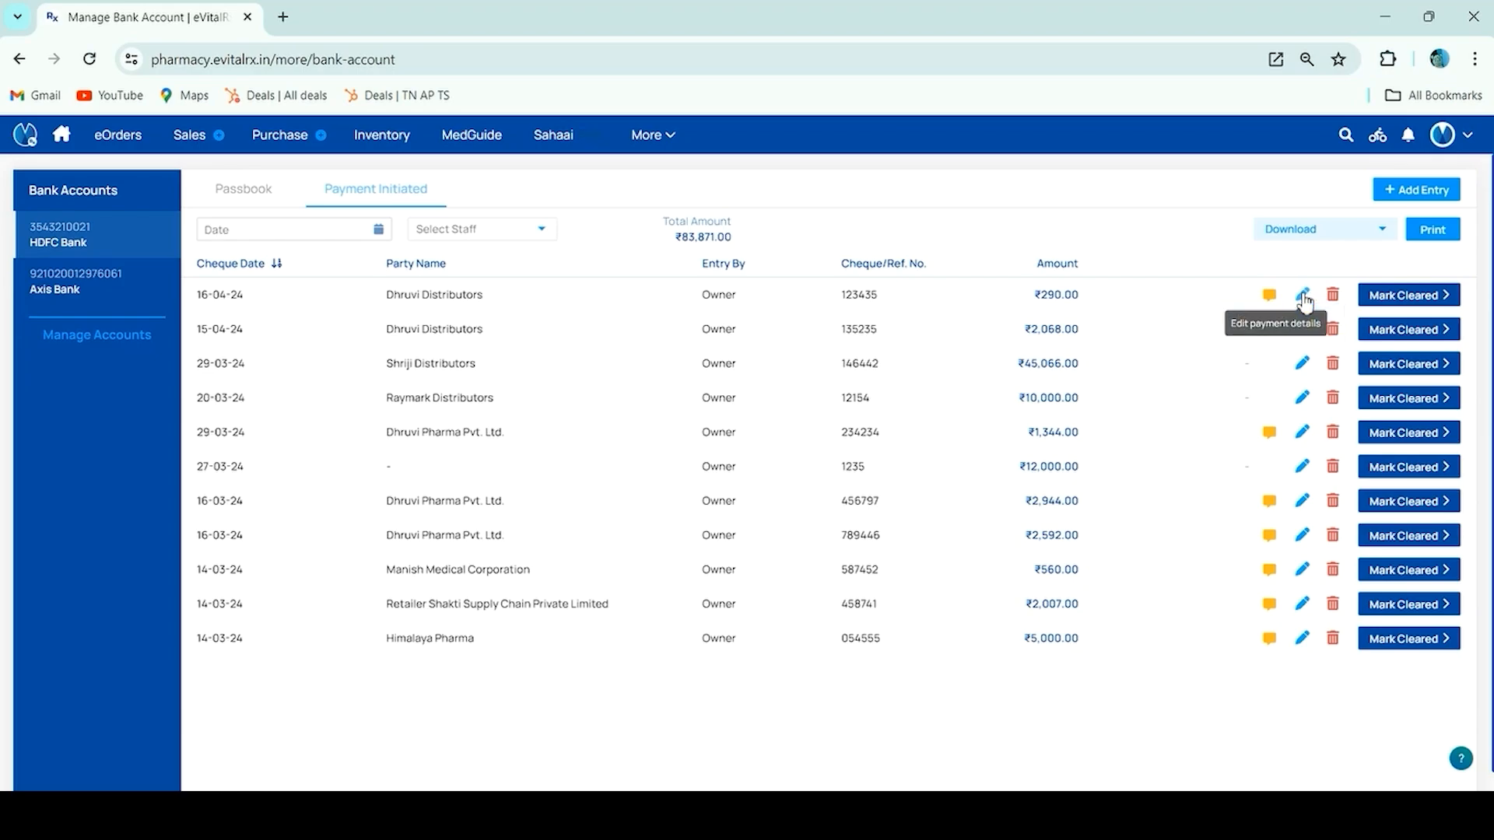
{"action": "left_click", "coordinate": [1303, 297]}
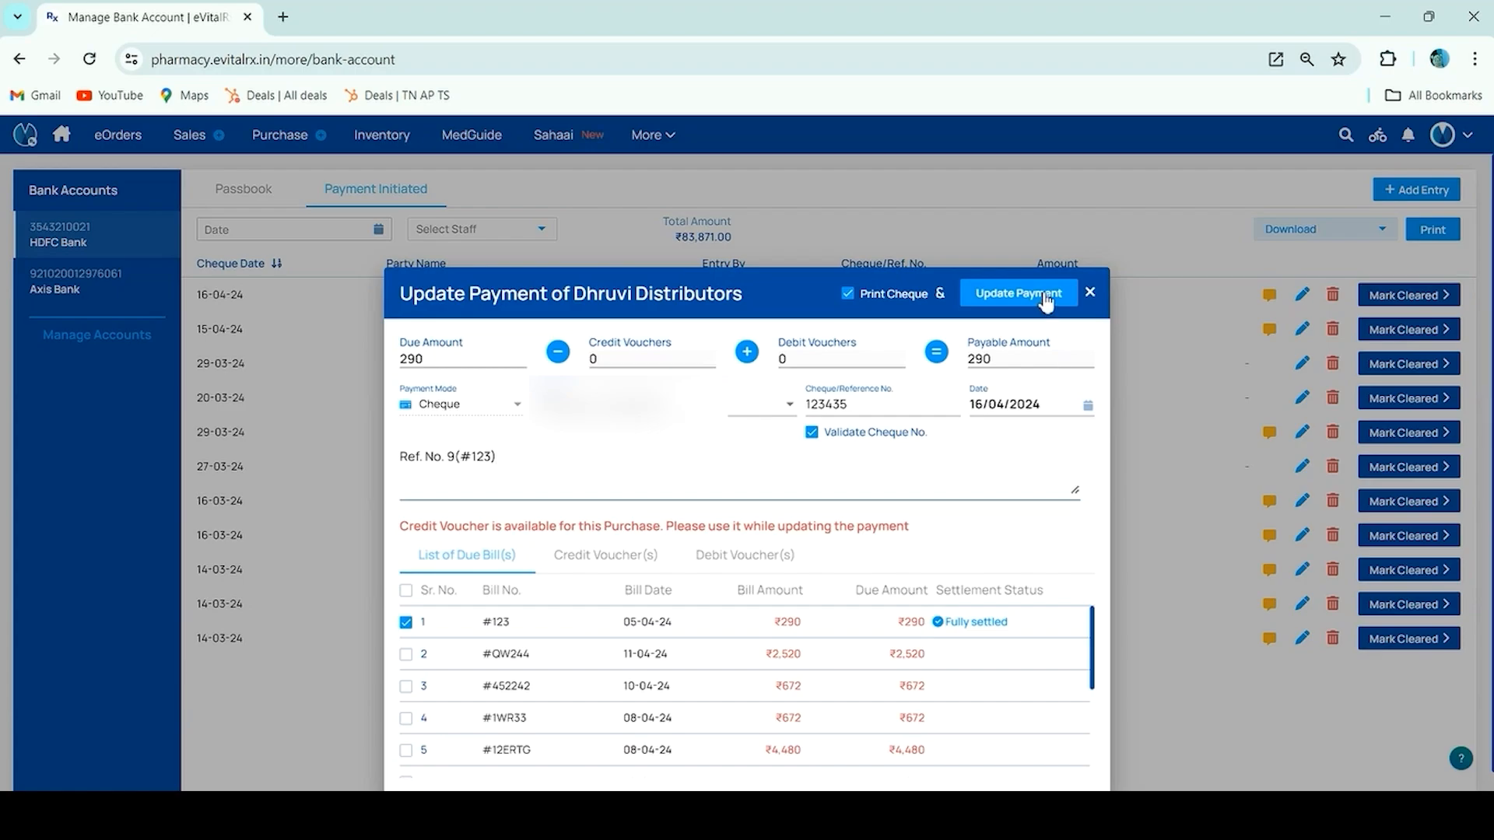
{"action": "left_click", "coordinate": [1089, 294]}
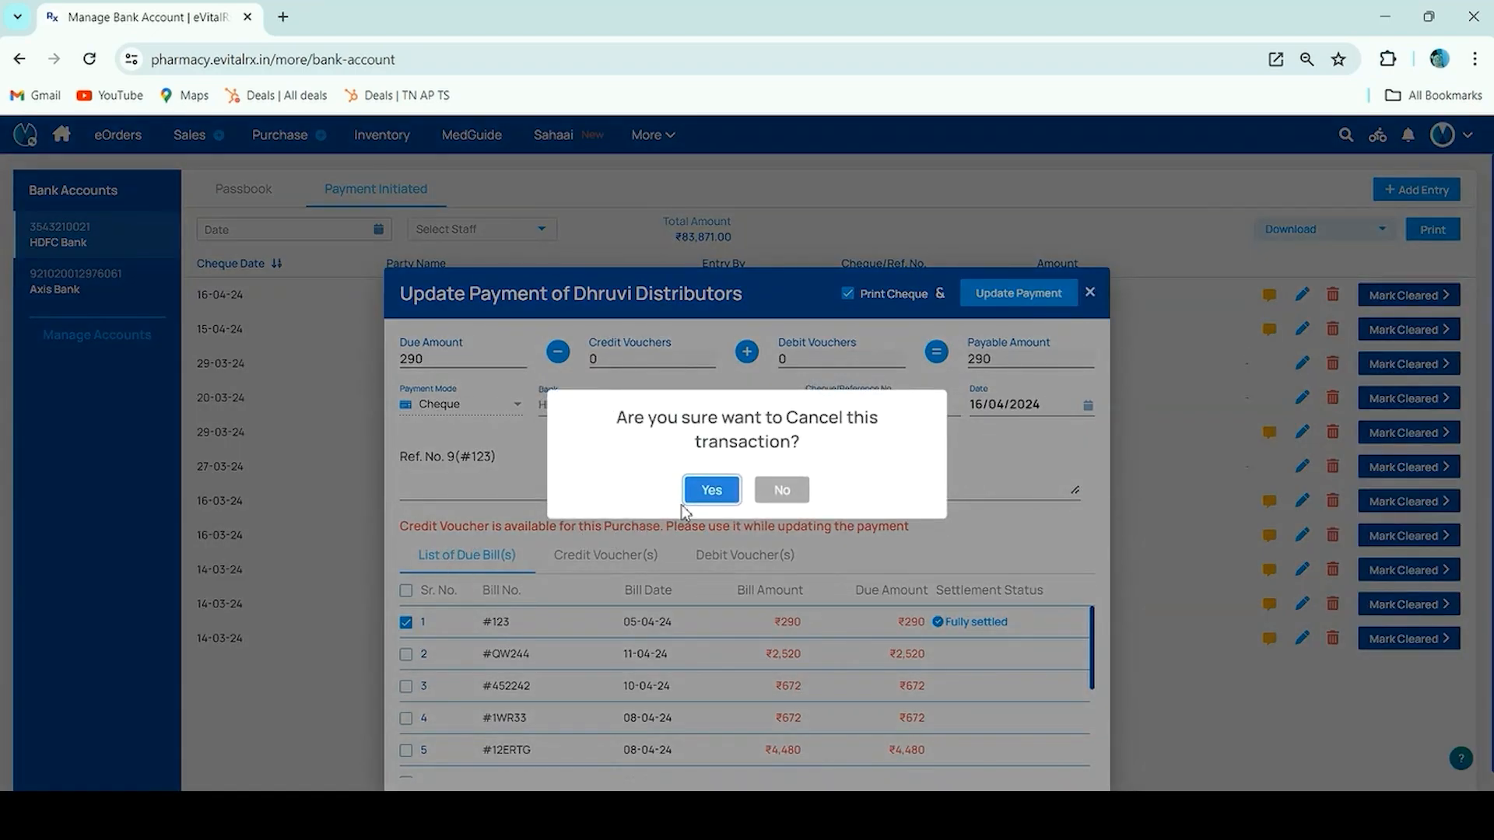
{"action": "left_click", "coordinate": [700, 491]}
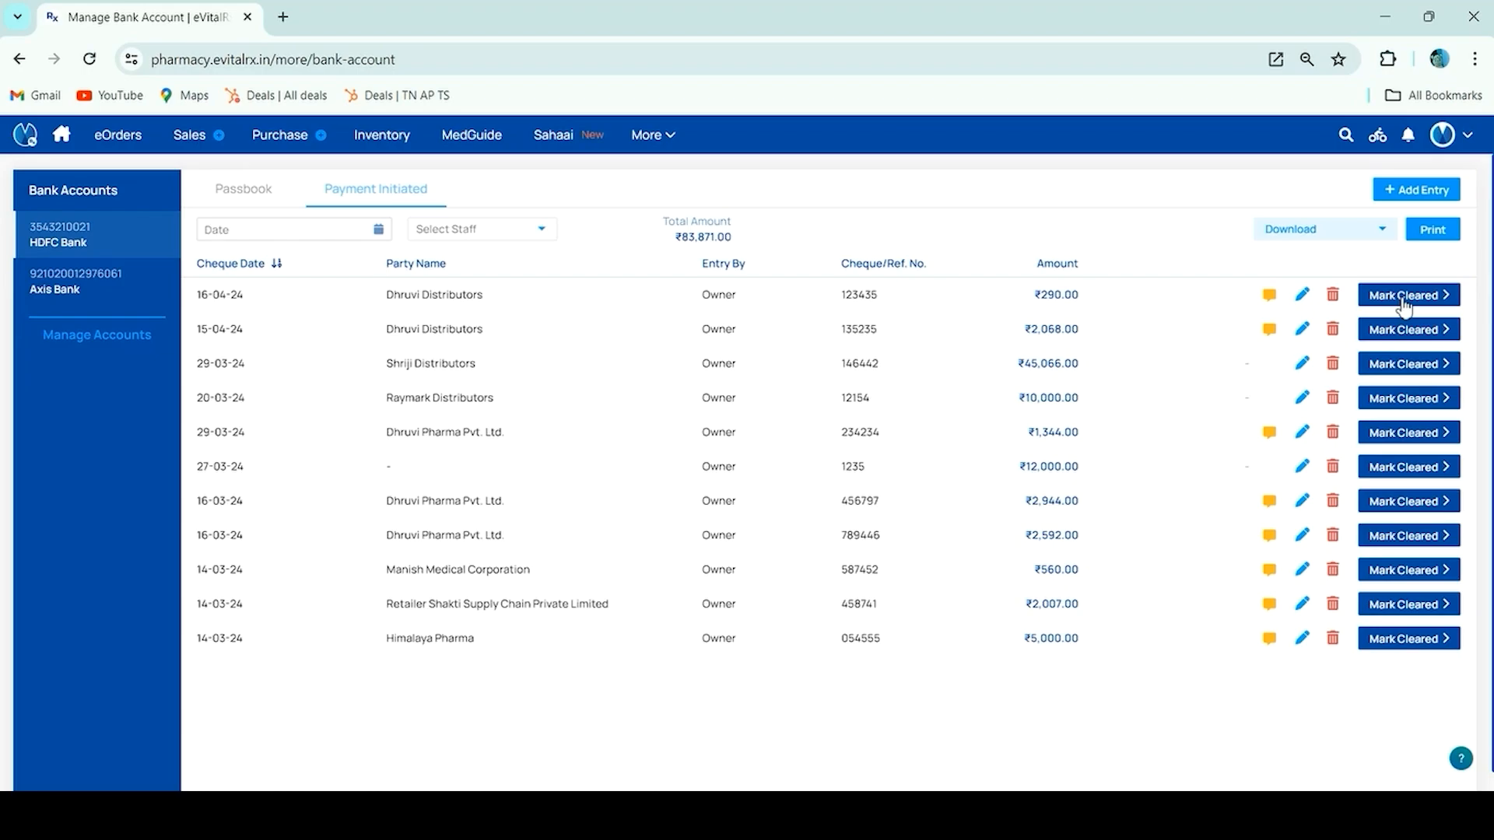
Mark the ₹290 cheque cleared on 16/04/2024, pass the verification check, and view the Passbook
{"action": "left_click", "coordinate": [1405, 296]}
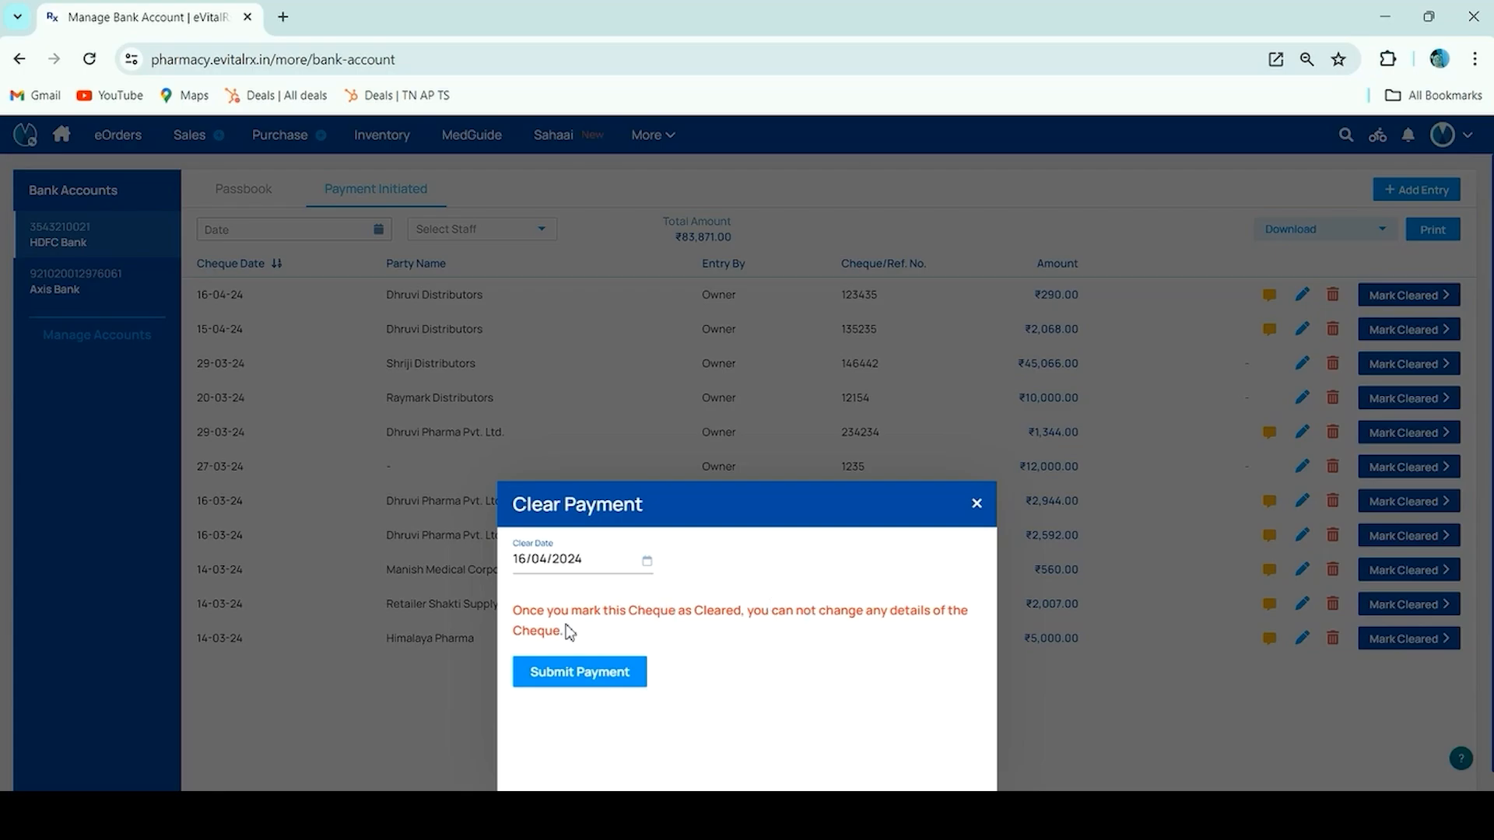
{"action": "left_click", "coordinate": [573, 672]}
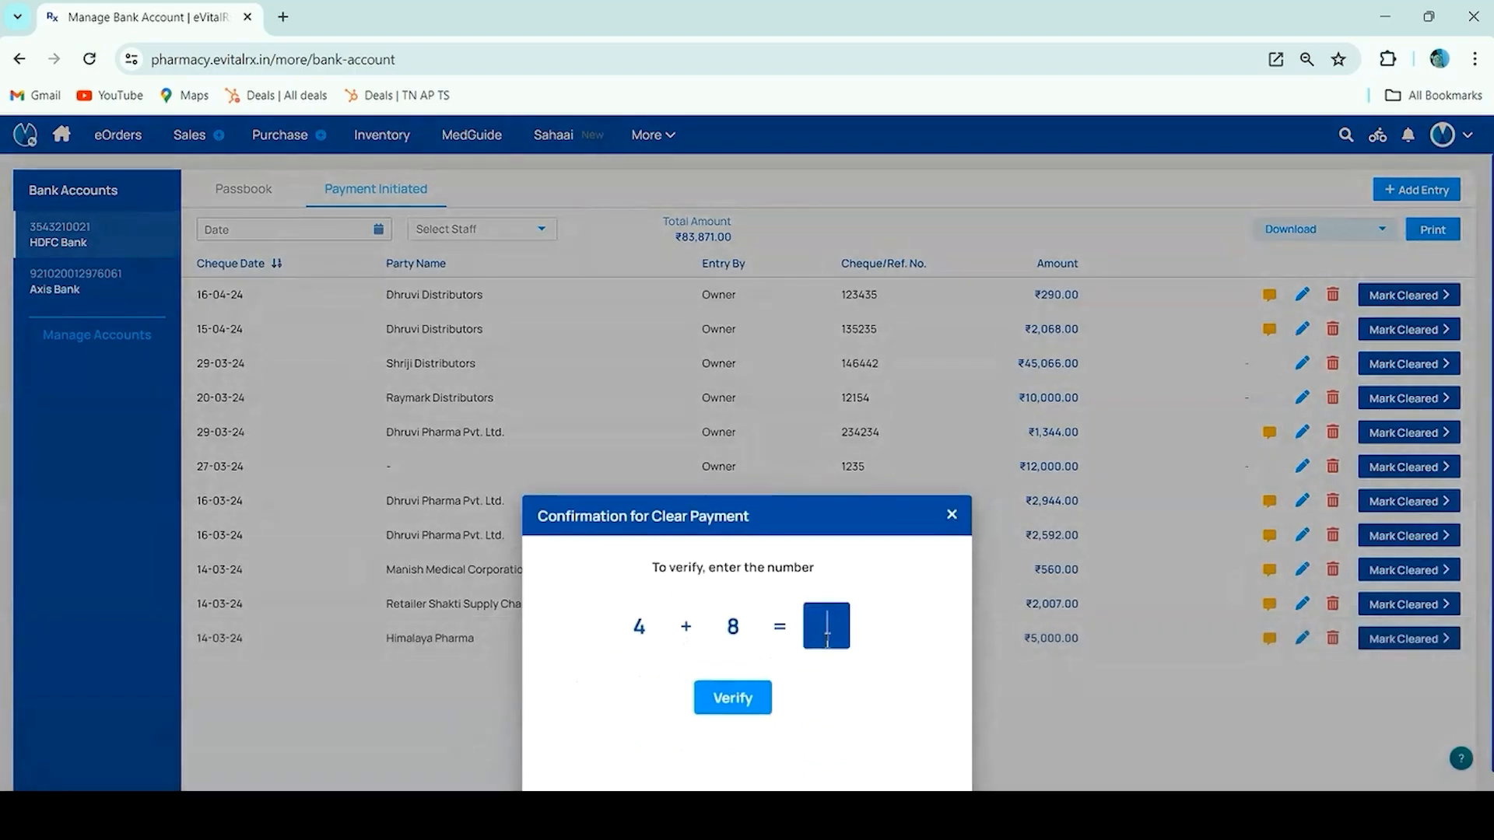
{"action": "type", "text": "12"}
{"action": "left_click", "coordinate": [740, 716]}
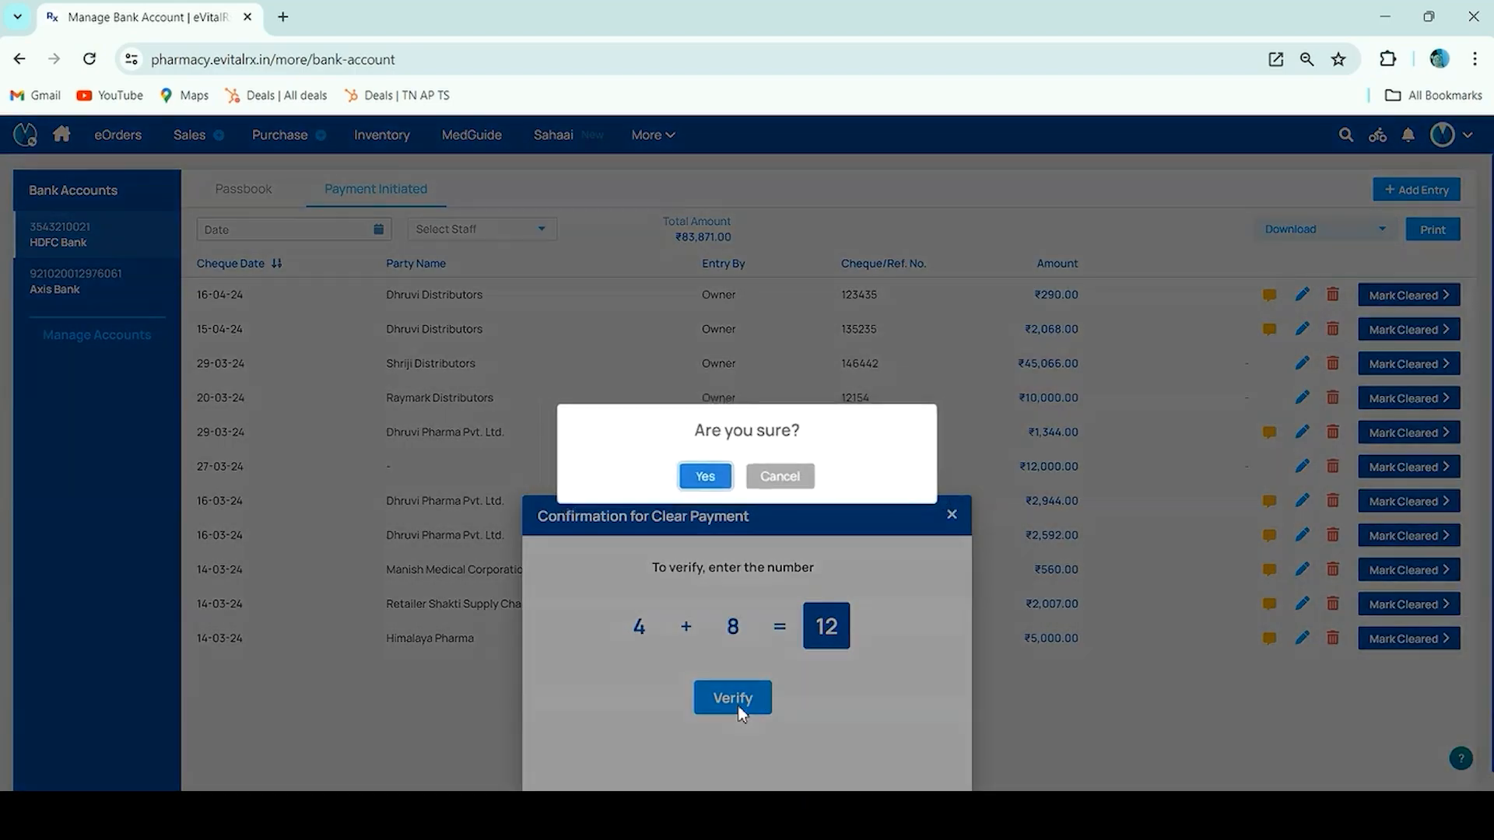
{"action": "left_click", "coordinate": [706, 474]}
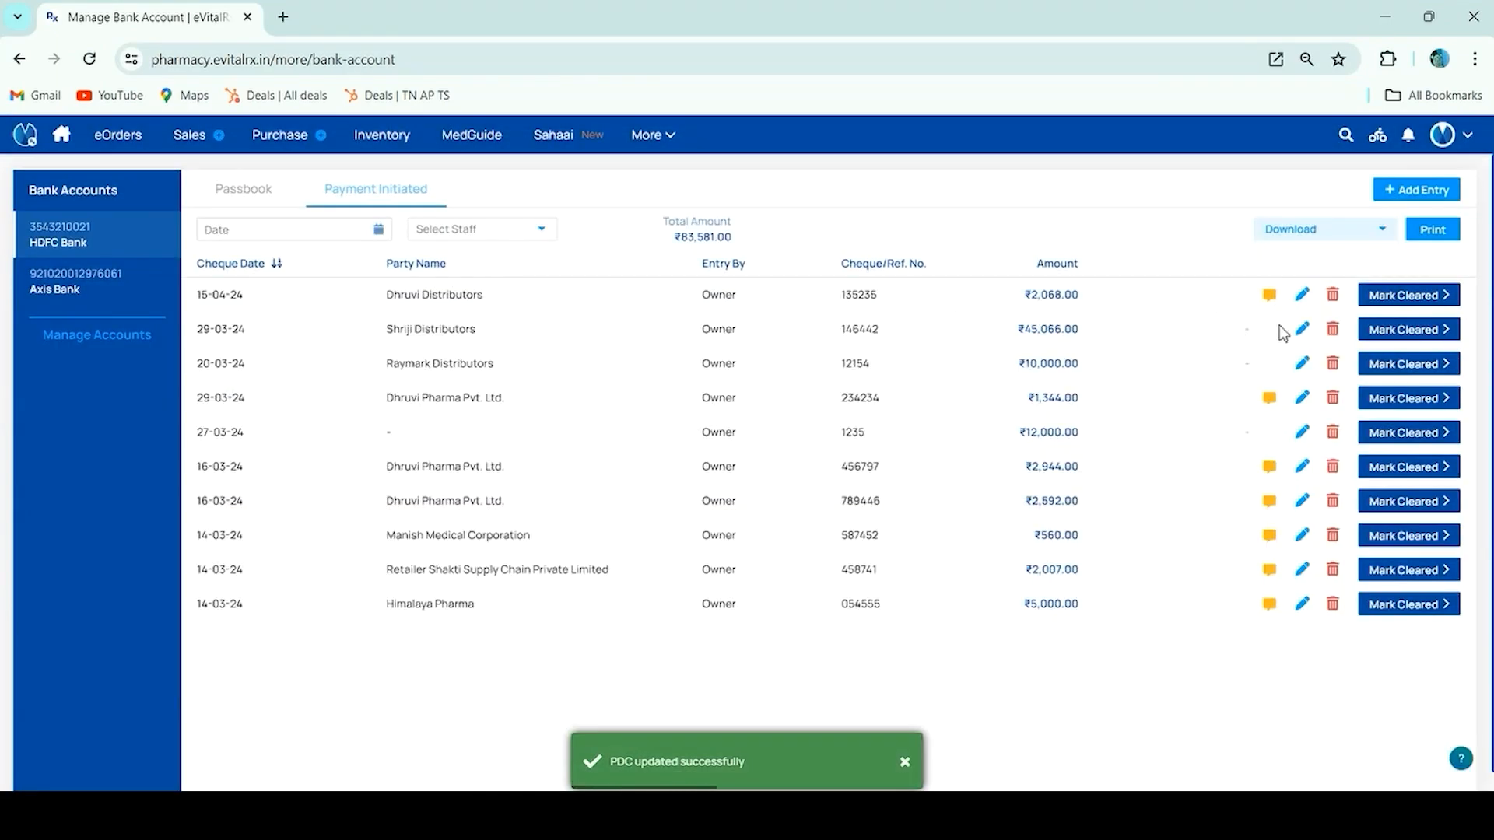
{"action": "left_click", "coordinate": [230, 205]}
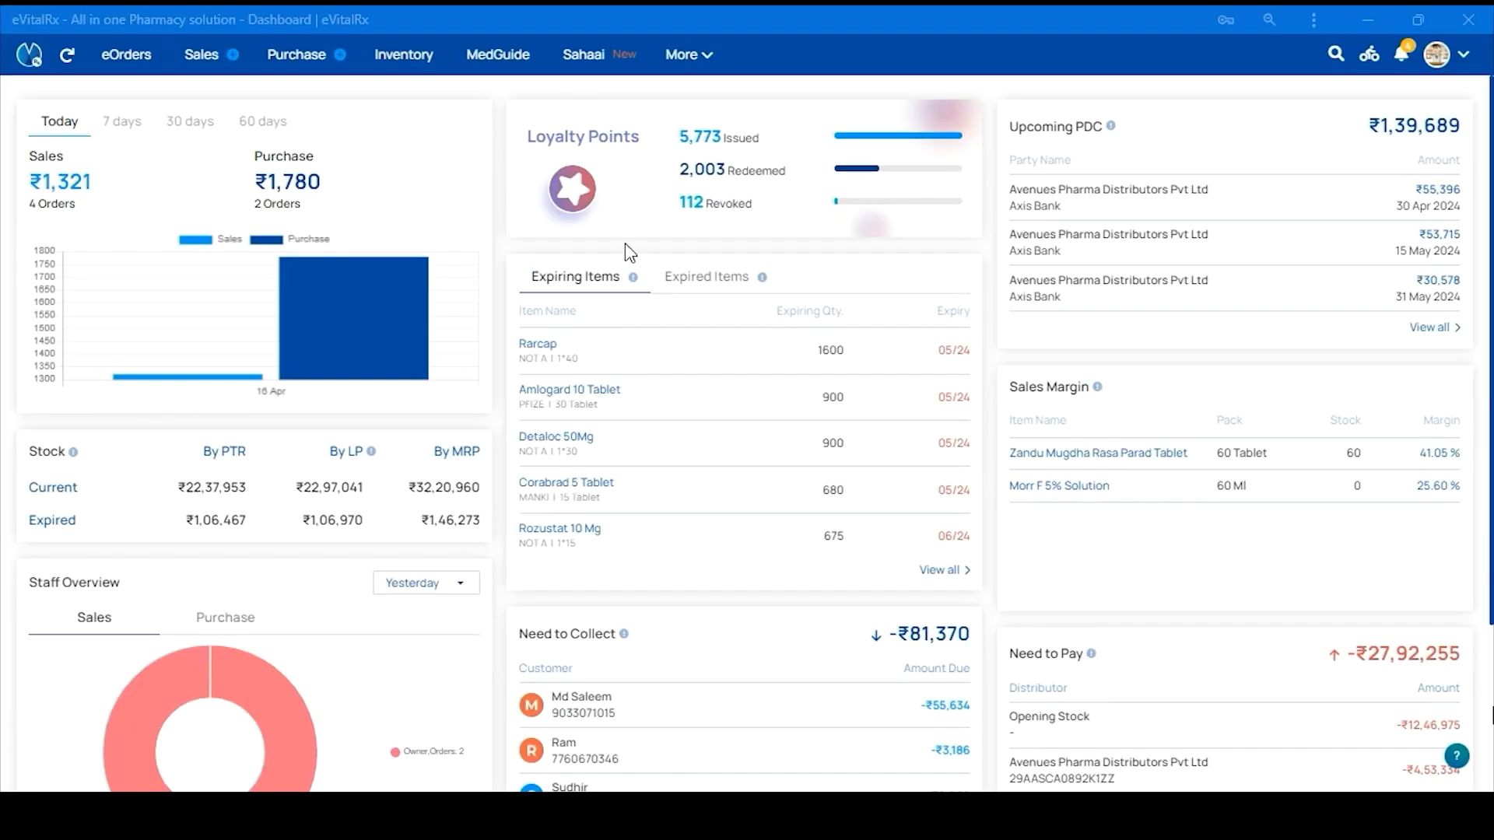
Open Cash Management and set 'Numbers based on' to Bill Date
{"action": "left_click", "coordinate": [689, 54]}
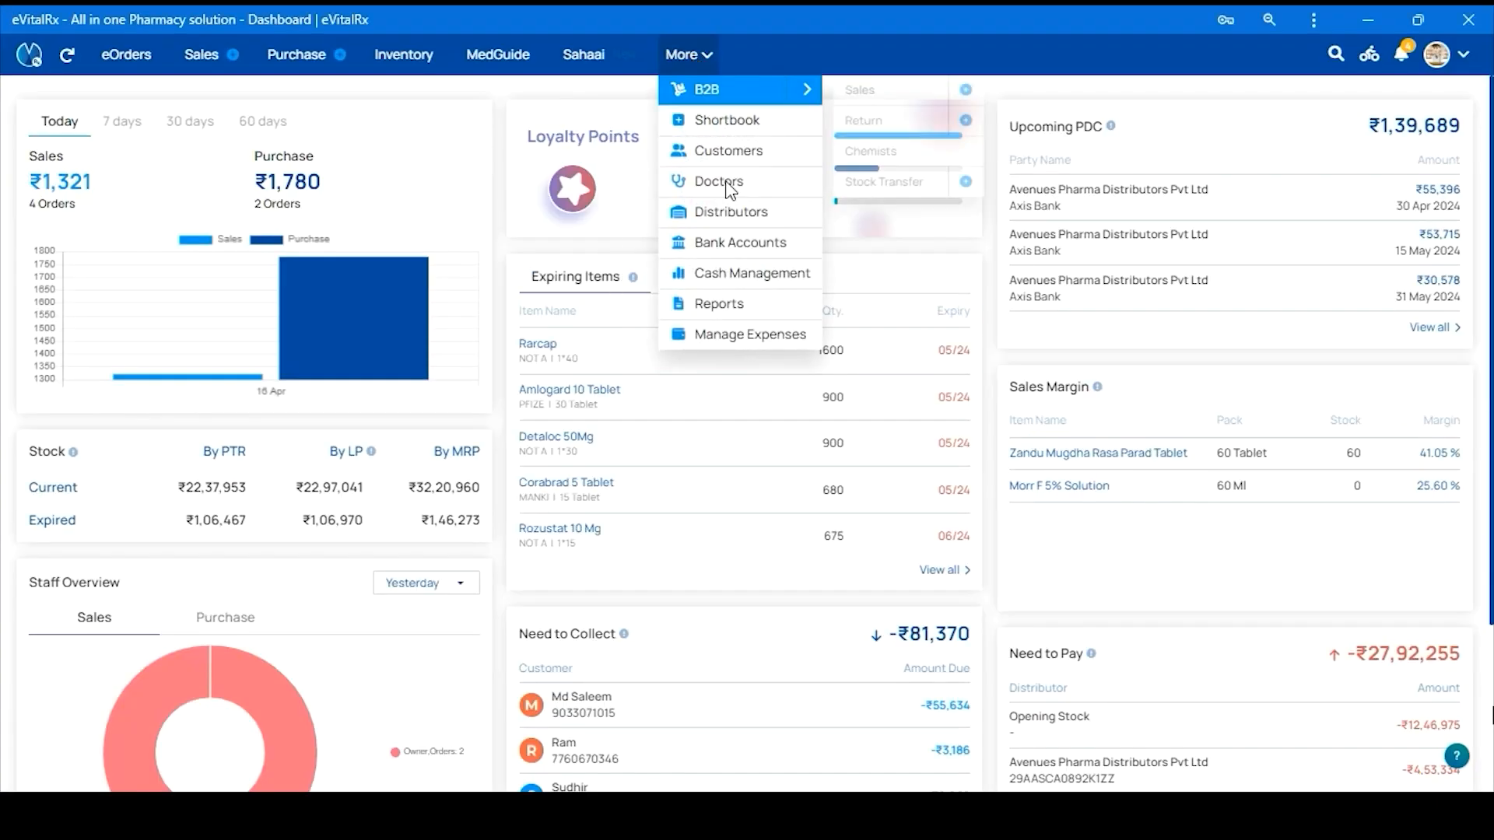
{"action": "left_click", "coordinate": [753, 276]}
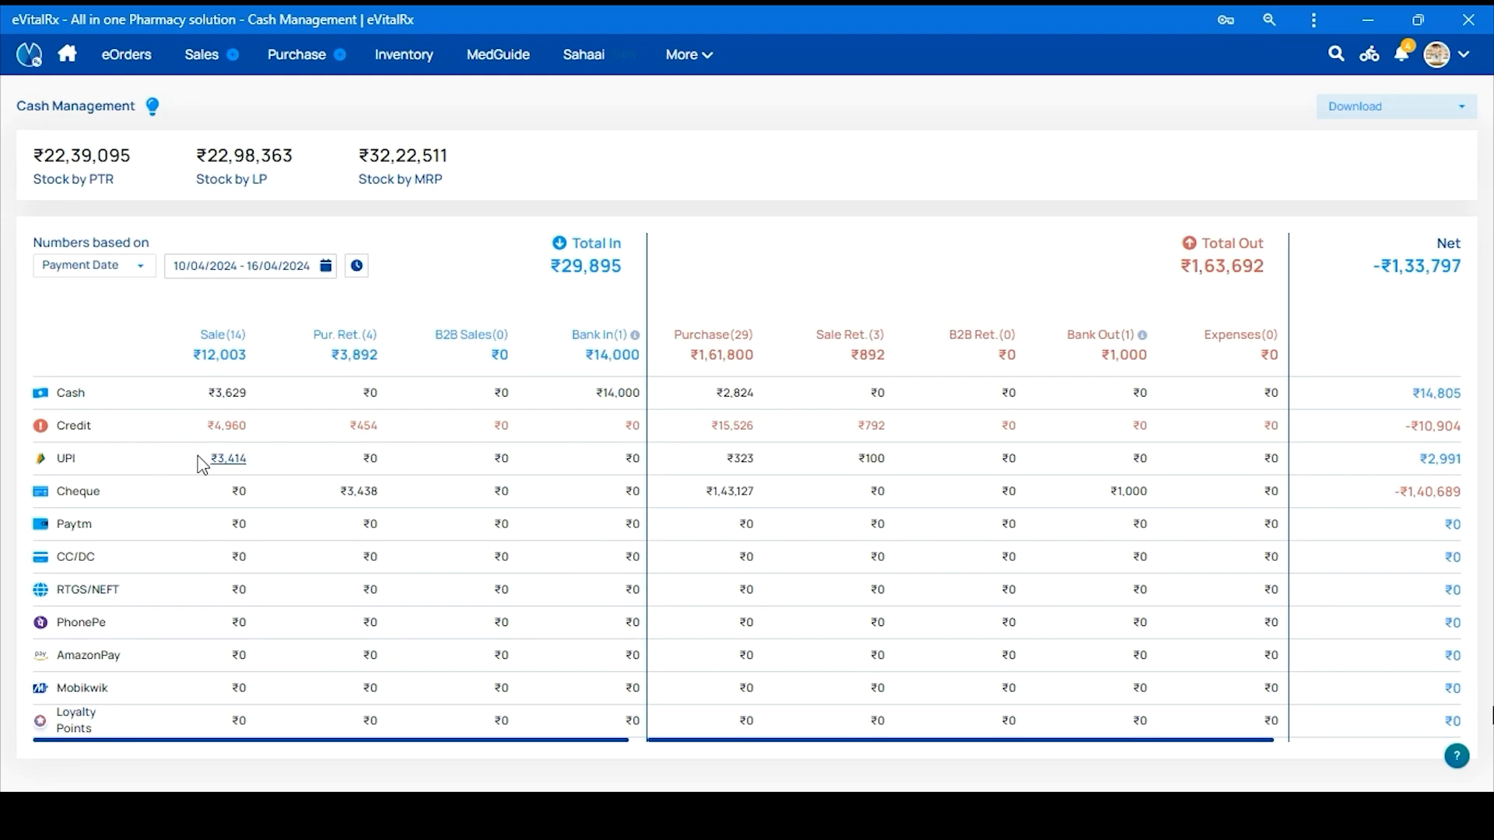
{"action": "left_click", "coordinate": [94, 267]}
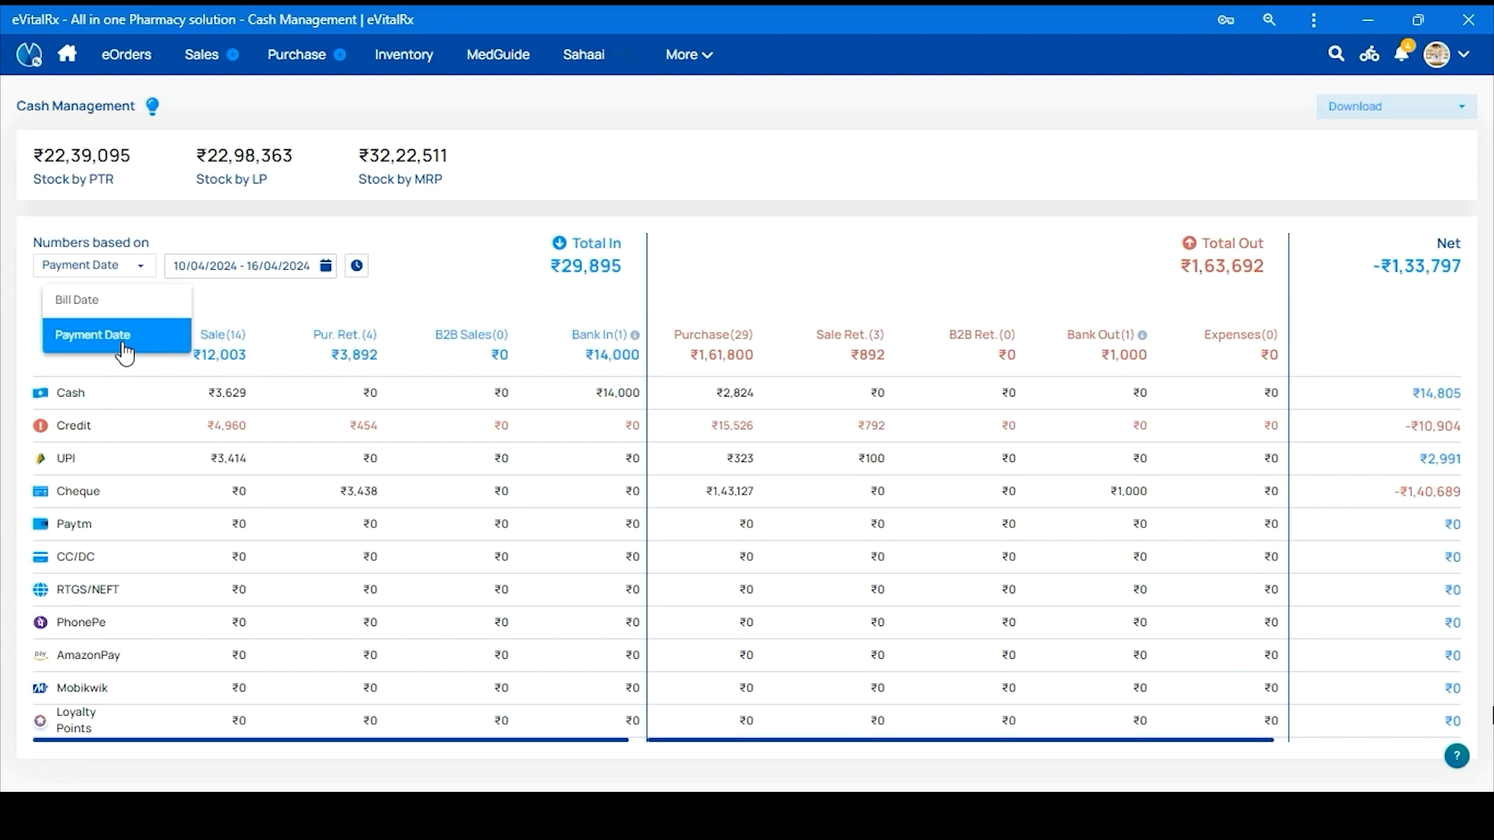
{"action": "left_click", "coordinate": [104, 298]}
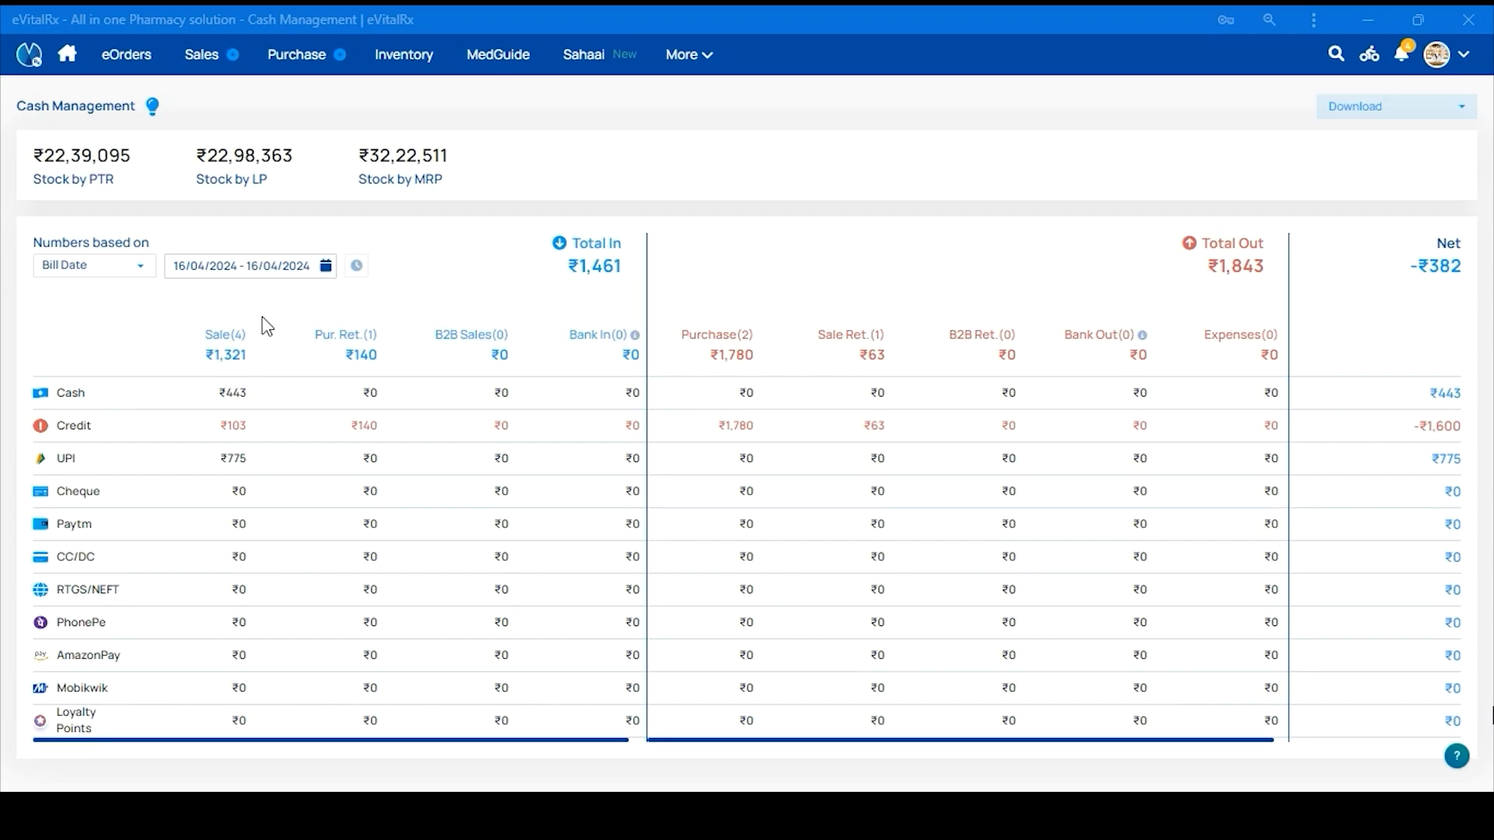
{"action": "left_click", "coordinate": [274, 267]}
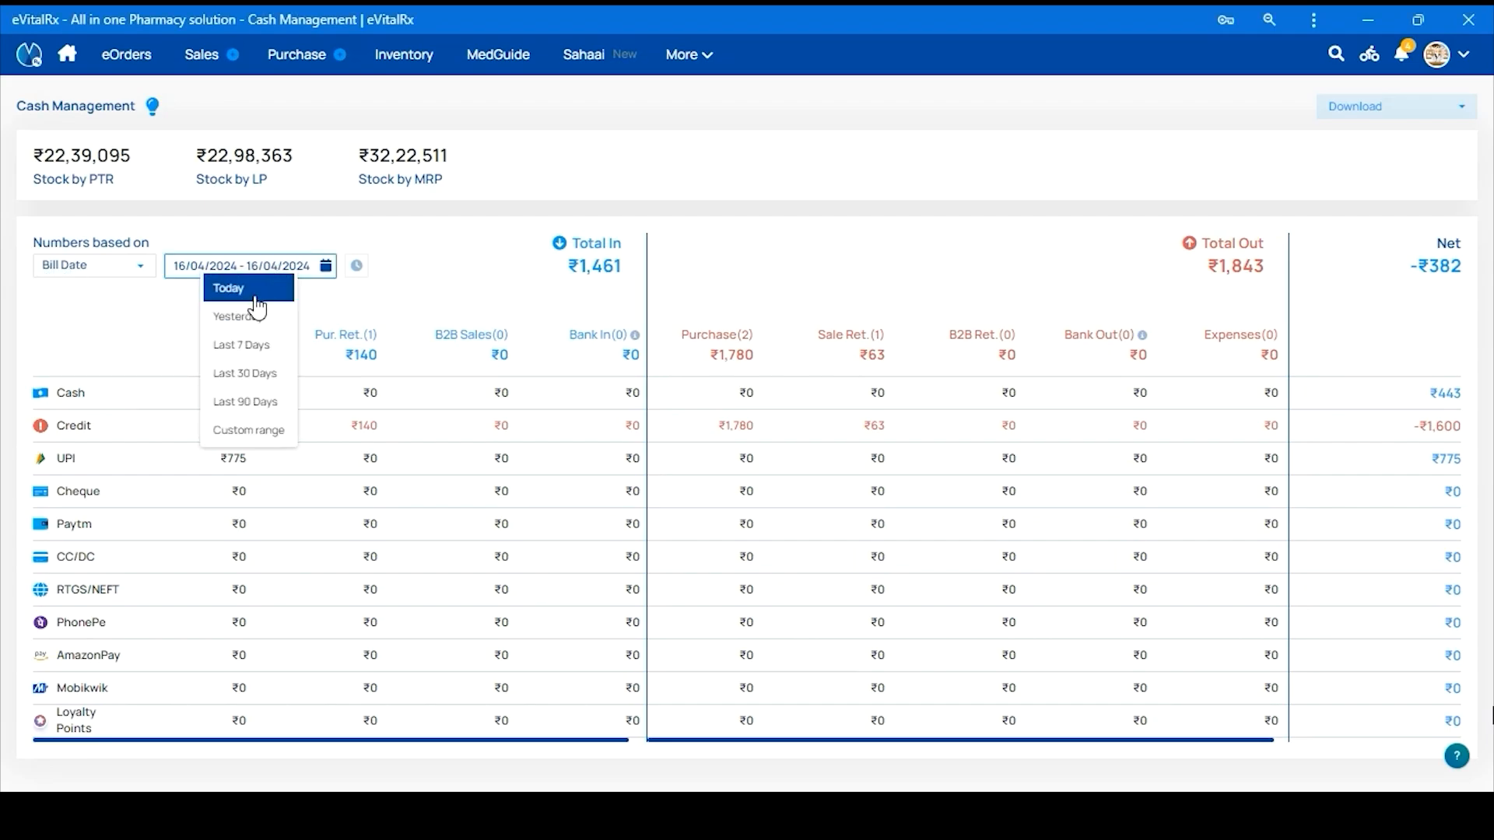
{"action": "left_click", "coordinate": [257, 296]}
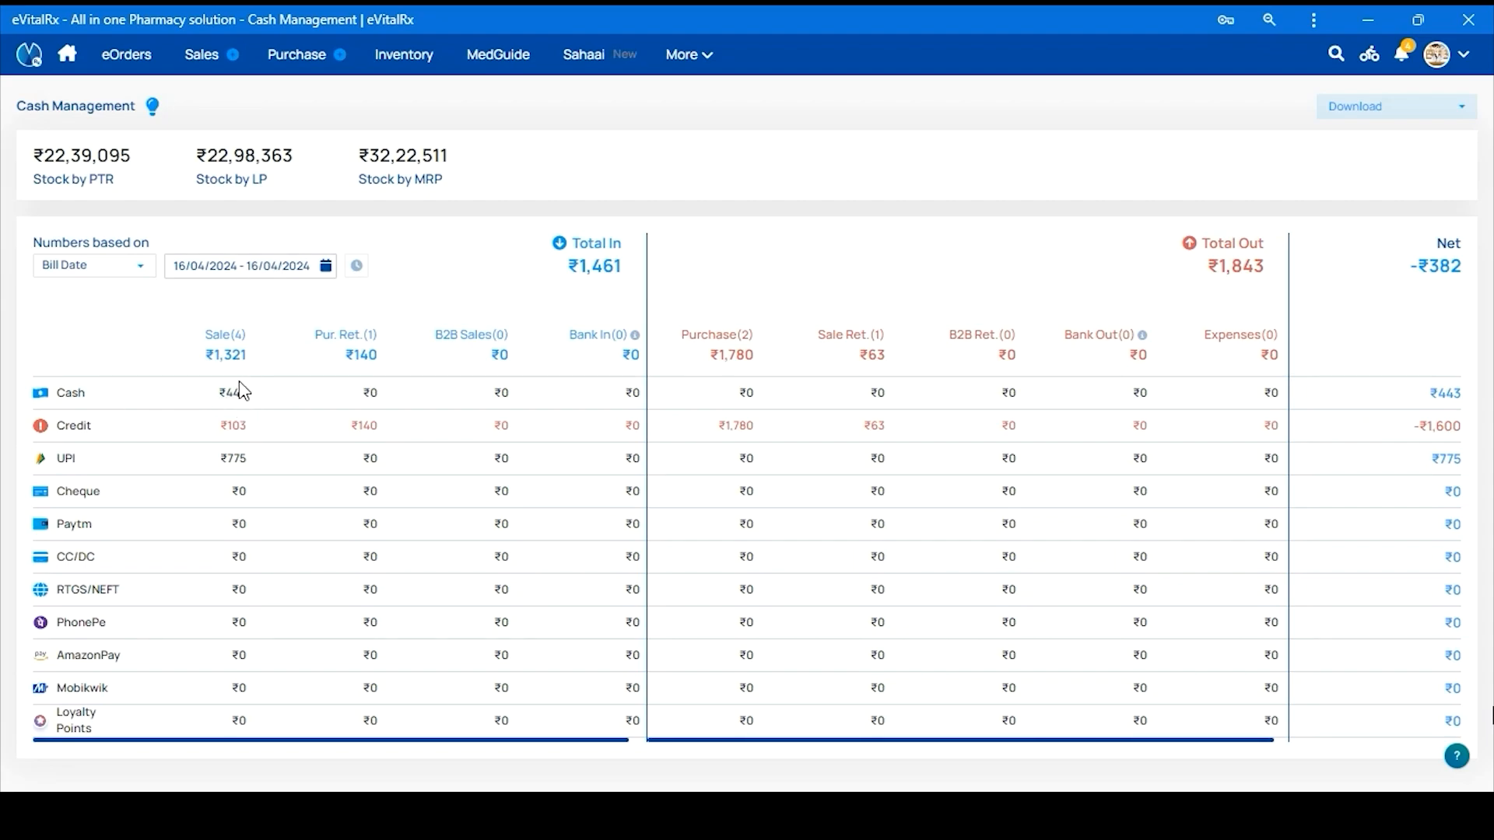
{"action": "left_click", "coordinate": [232, 396]}
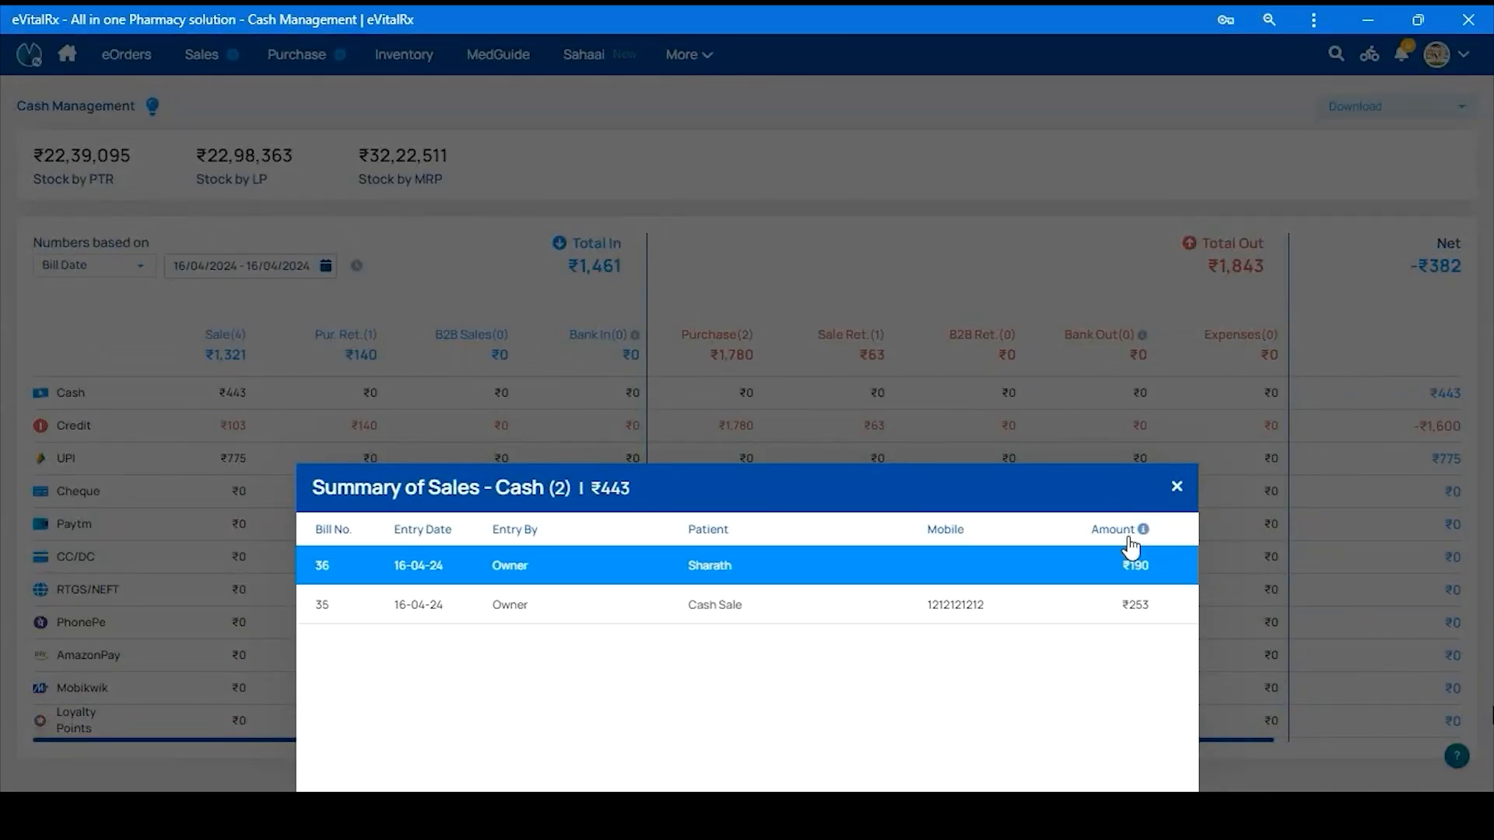
{"action": "left_click", "coordinate": [1176, 488]}
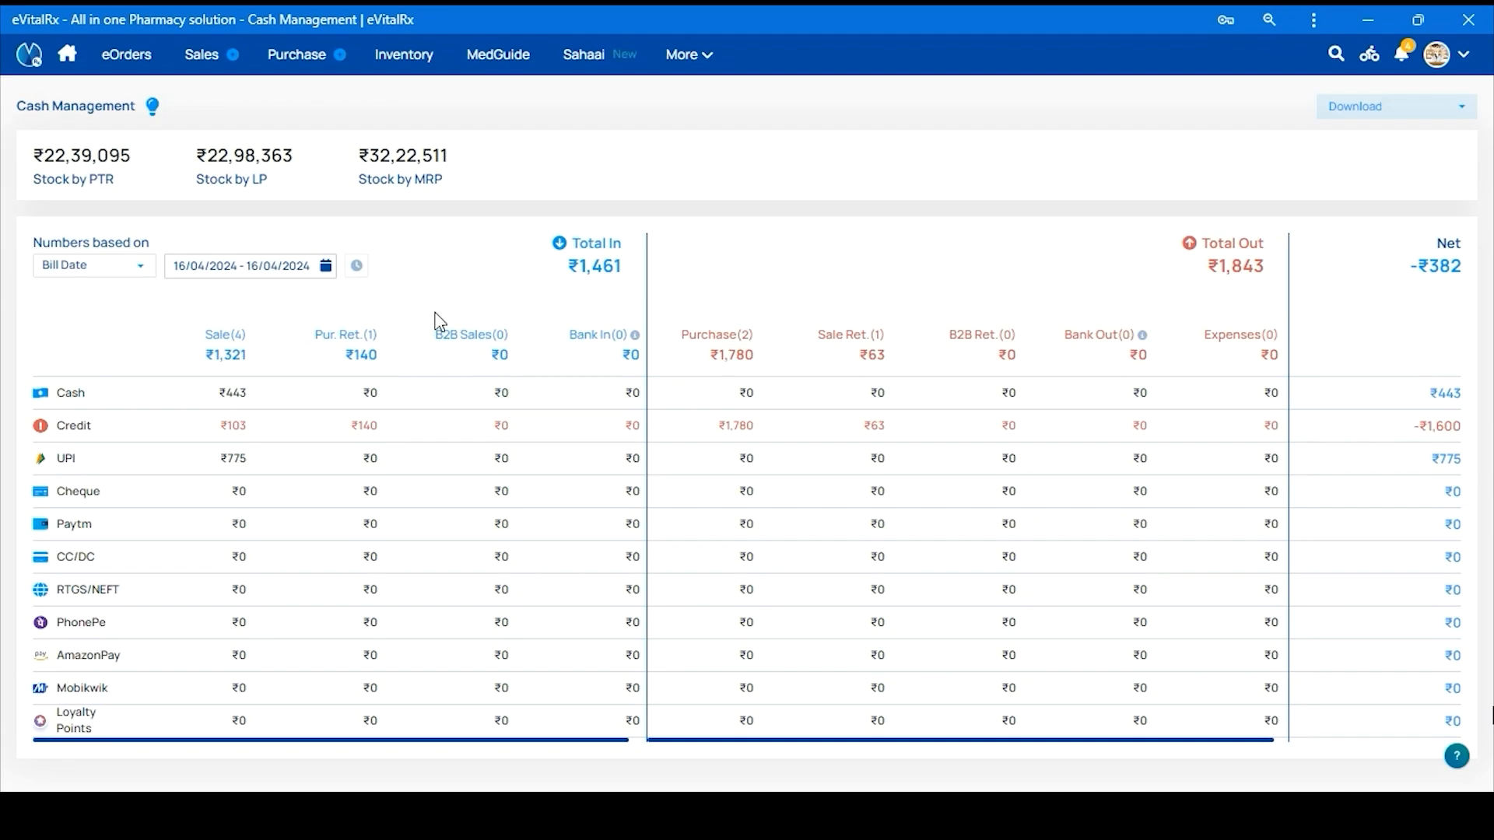
Base the Cash Management figures on Payment Date and leave the time-range filter unchanged
{"action": "left_click", "coordinate": [119, 268]}
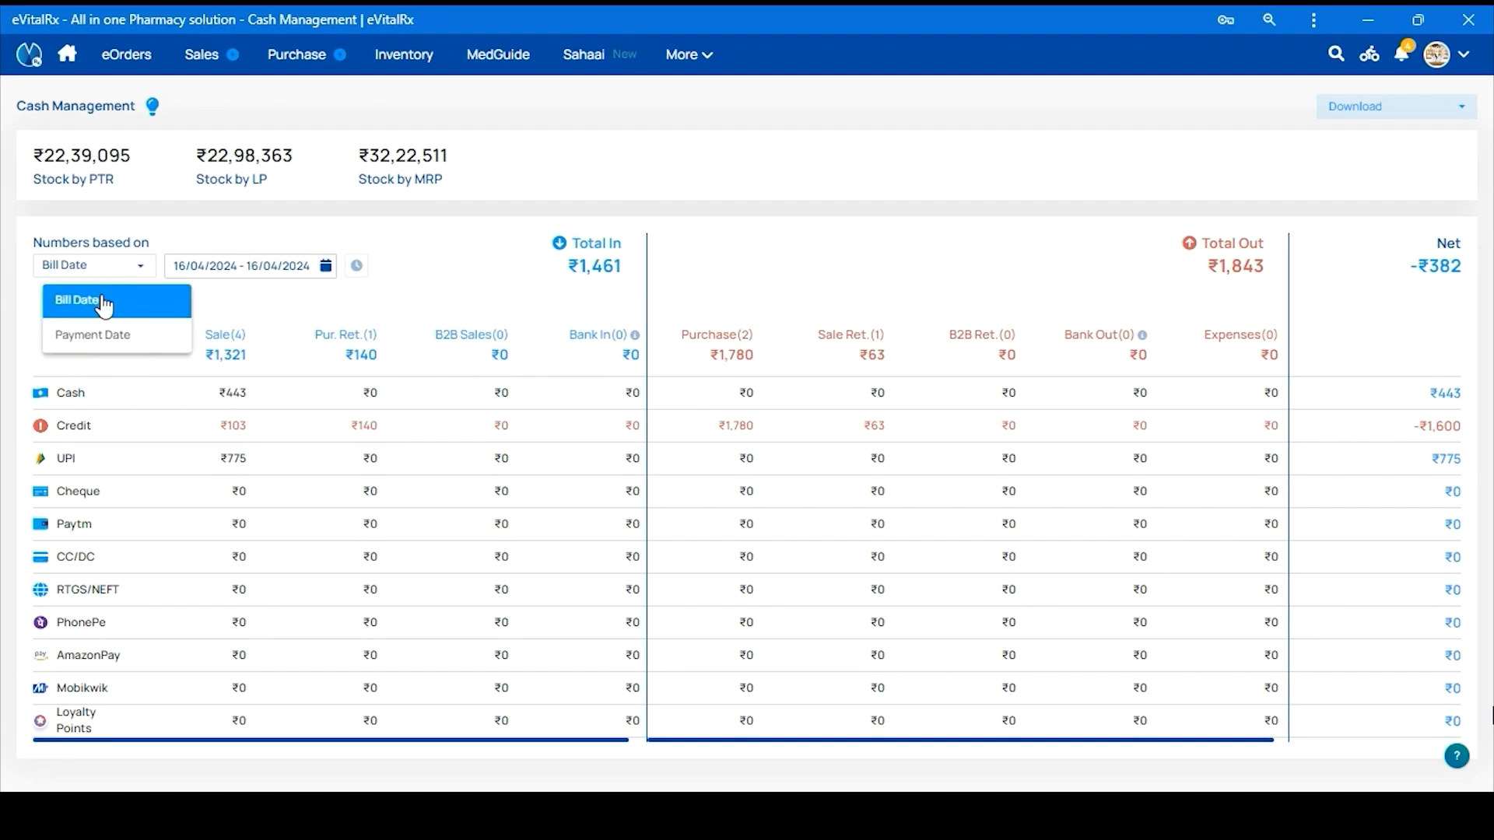
{"action": "left_click", "coordinate": [109, 342]}
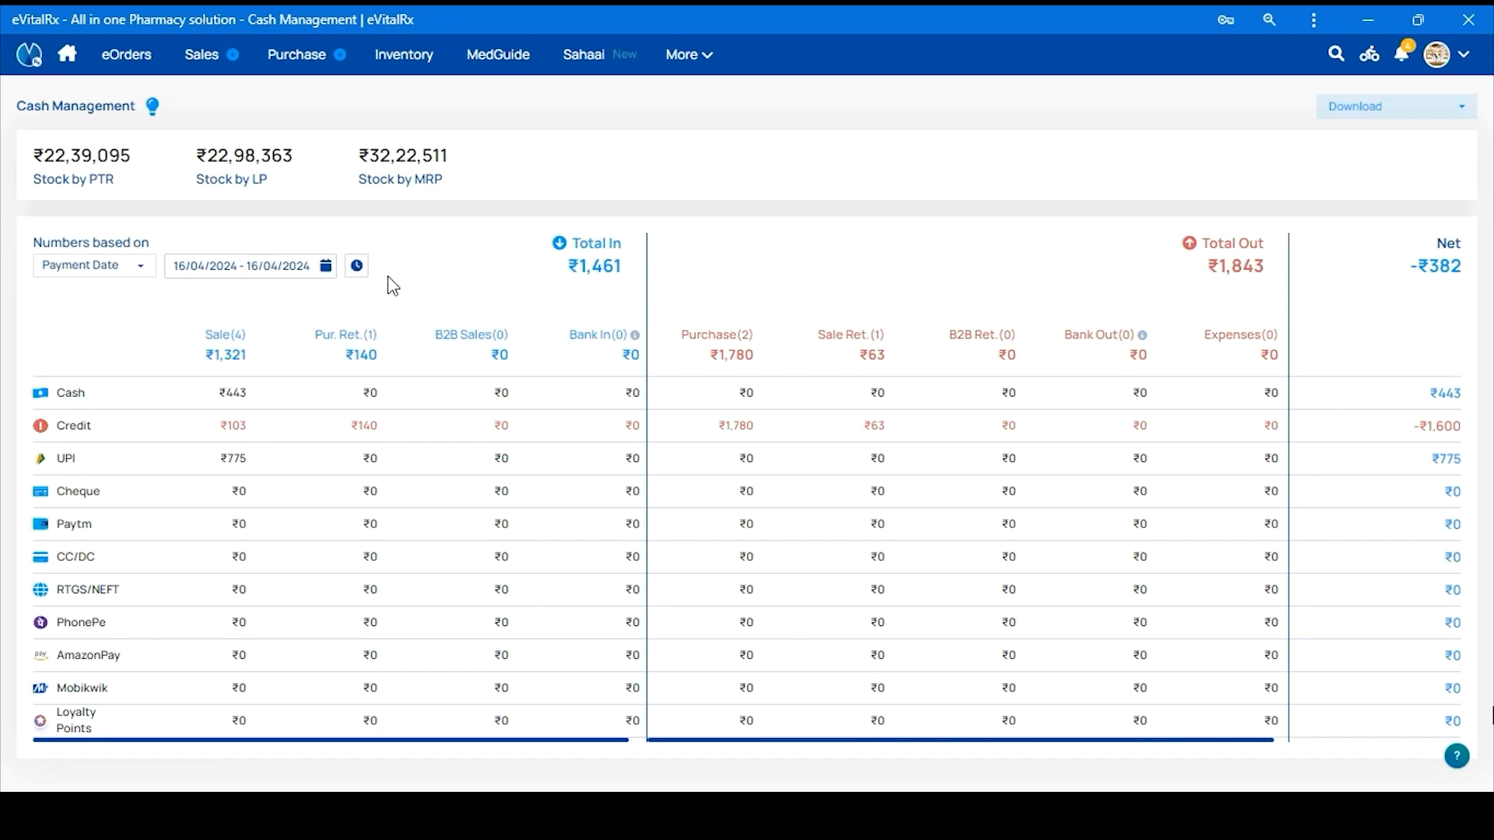
{"action": "left_click", "coordinate": [356, 265]}
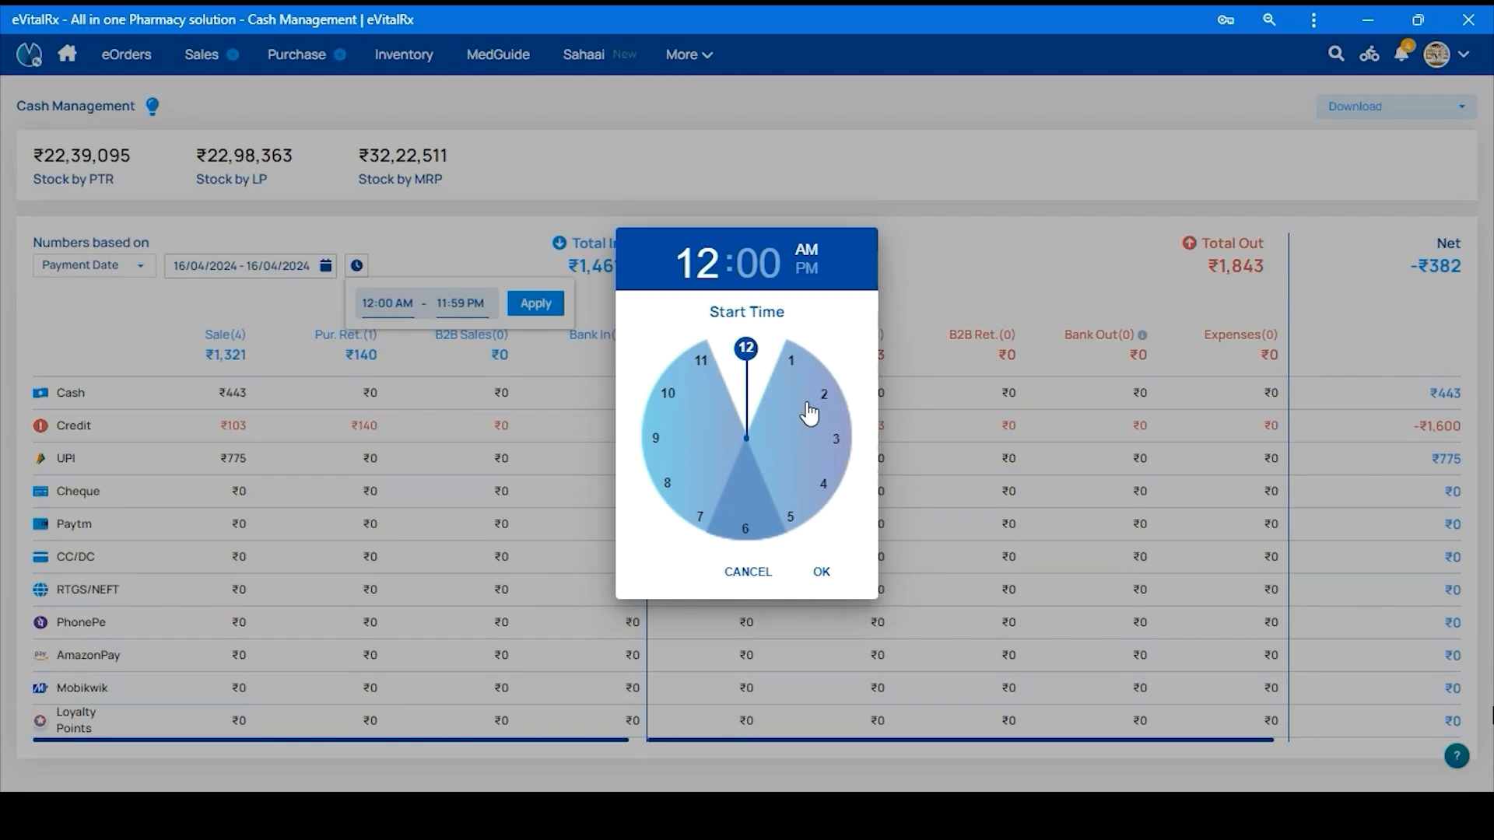
{"action": "left_click", "coordinate": [982, 279]}
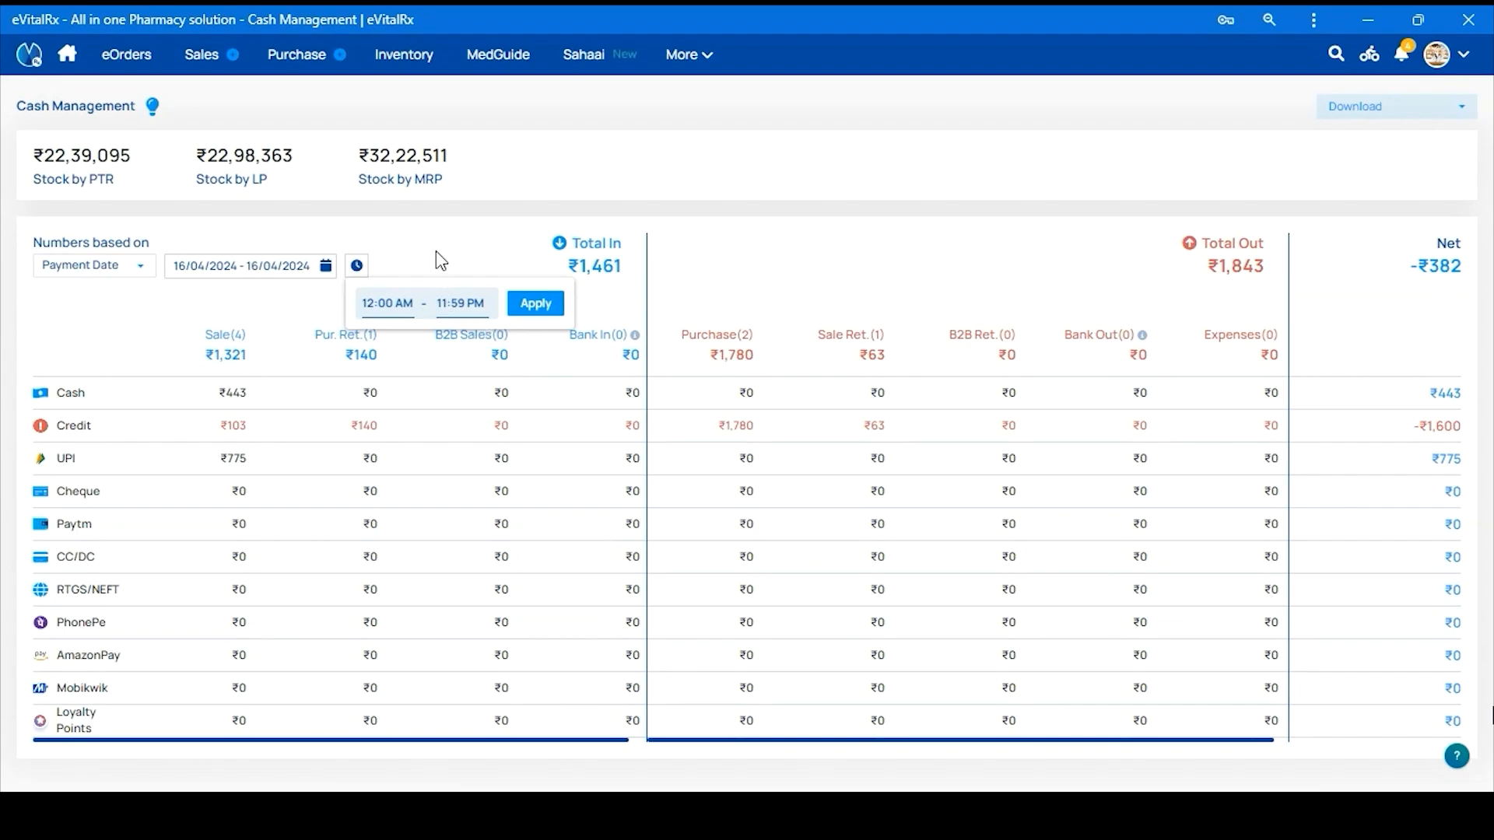
{"action": "left_click", "coordinate": [441, 260]}
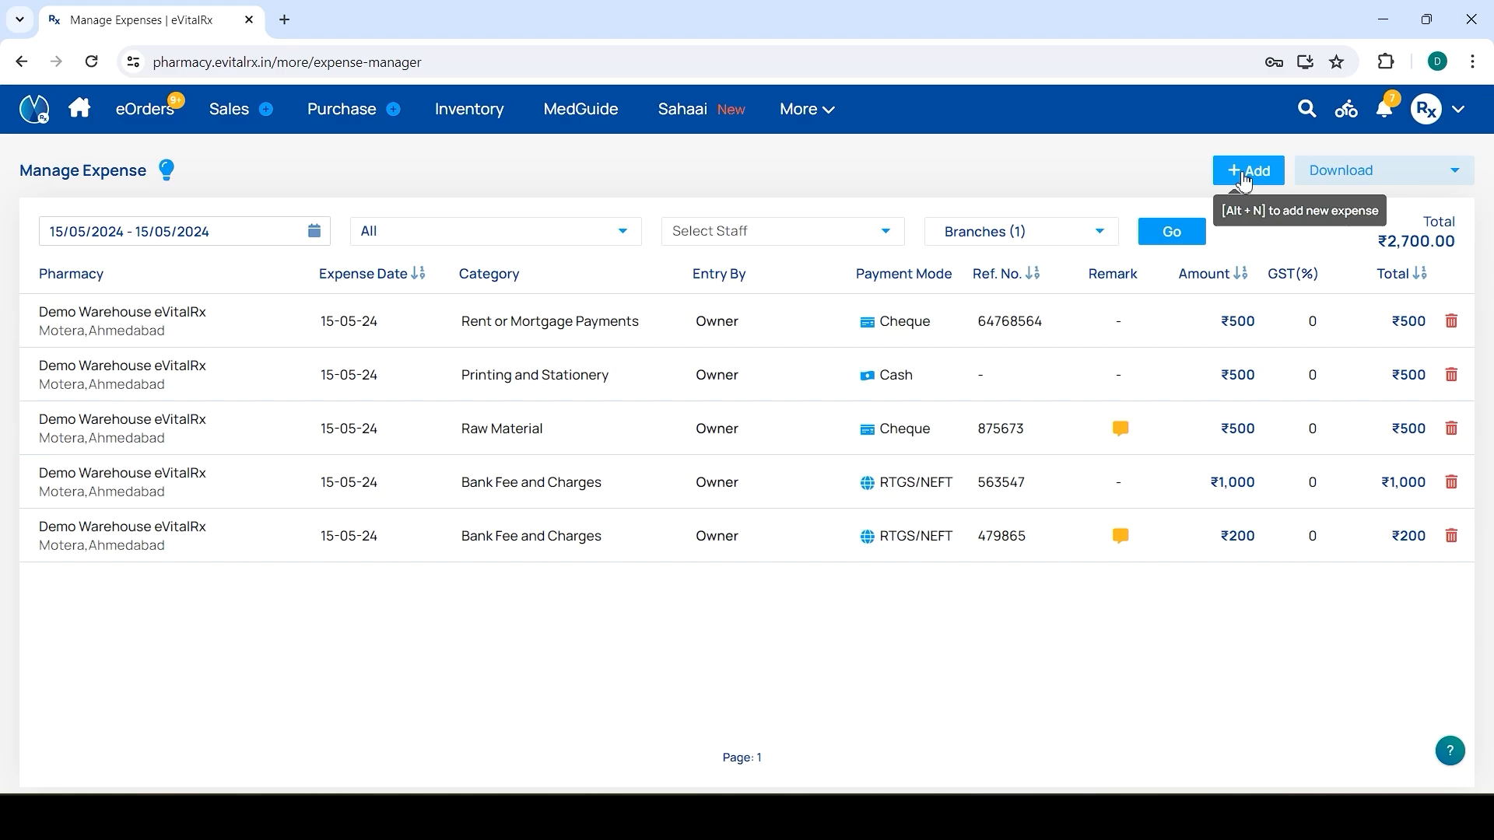
Add a ₹500 Rent or Mortgage Payments expense paid by cheque from Axis Bank, with its reference number
{"action": "left_click", "coordinate": [1243, 179]}
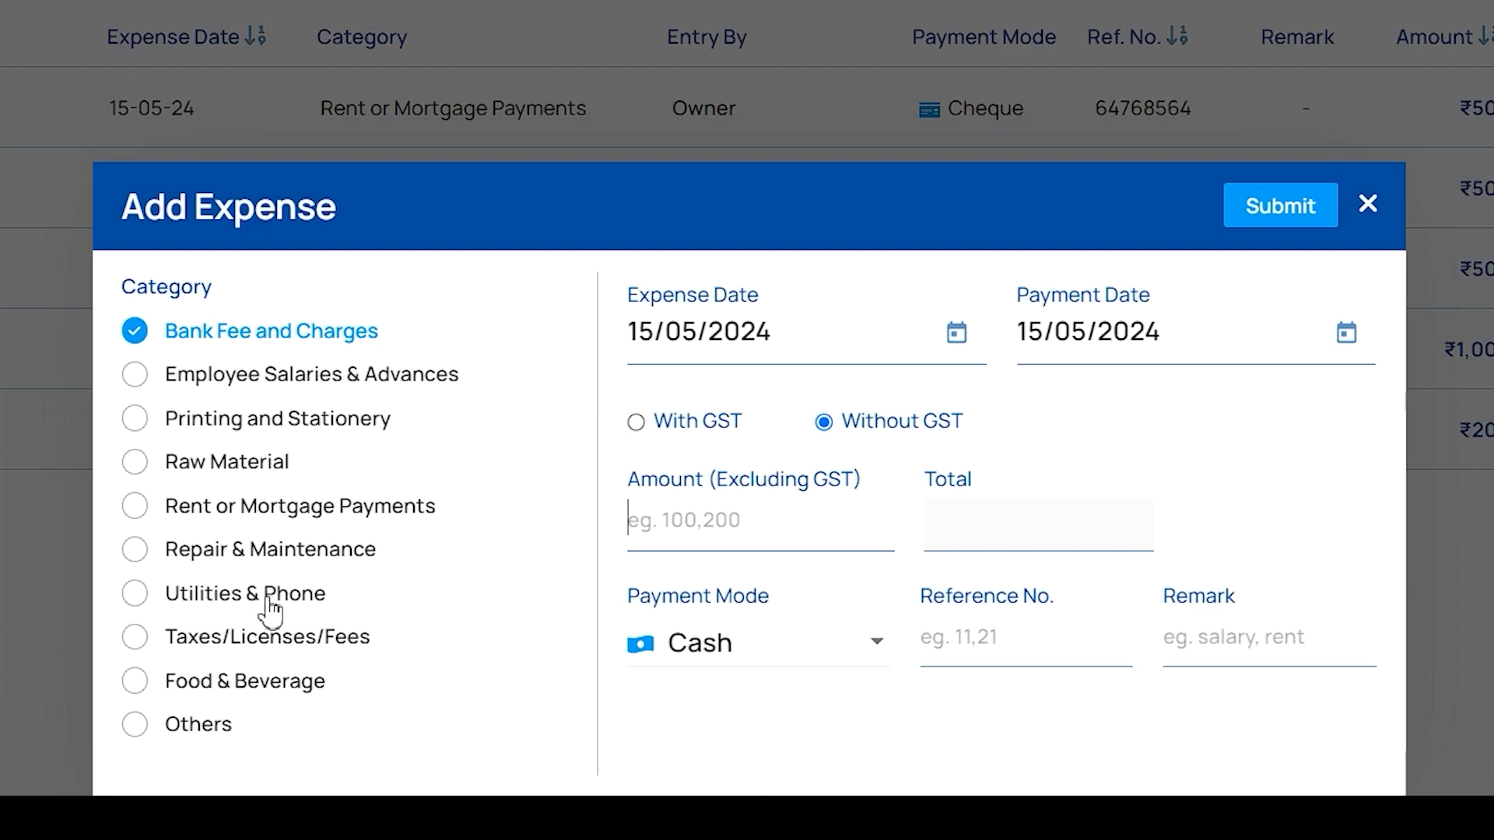
{"action": "left_click", "coordinate": [137, 732]}
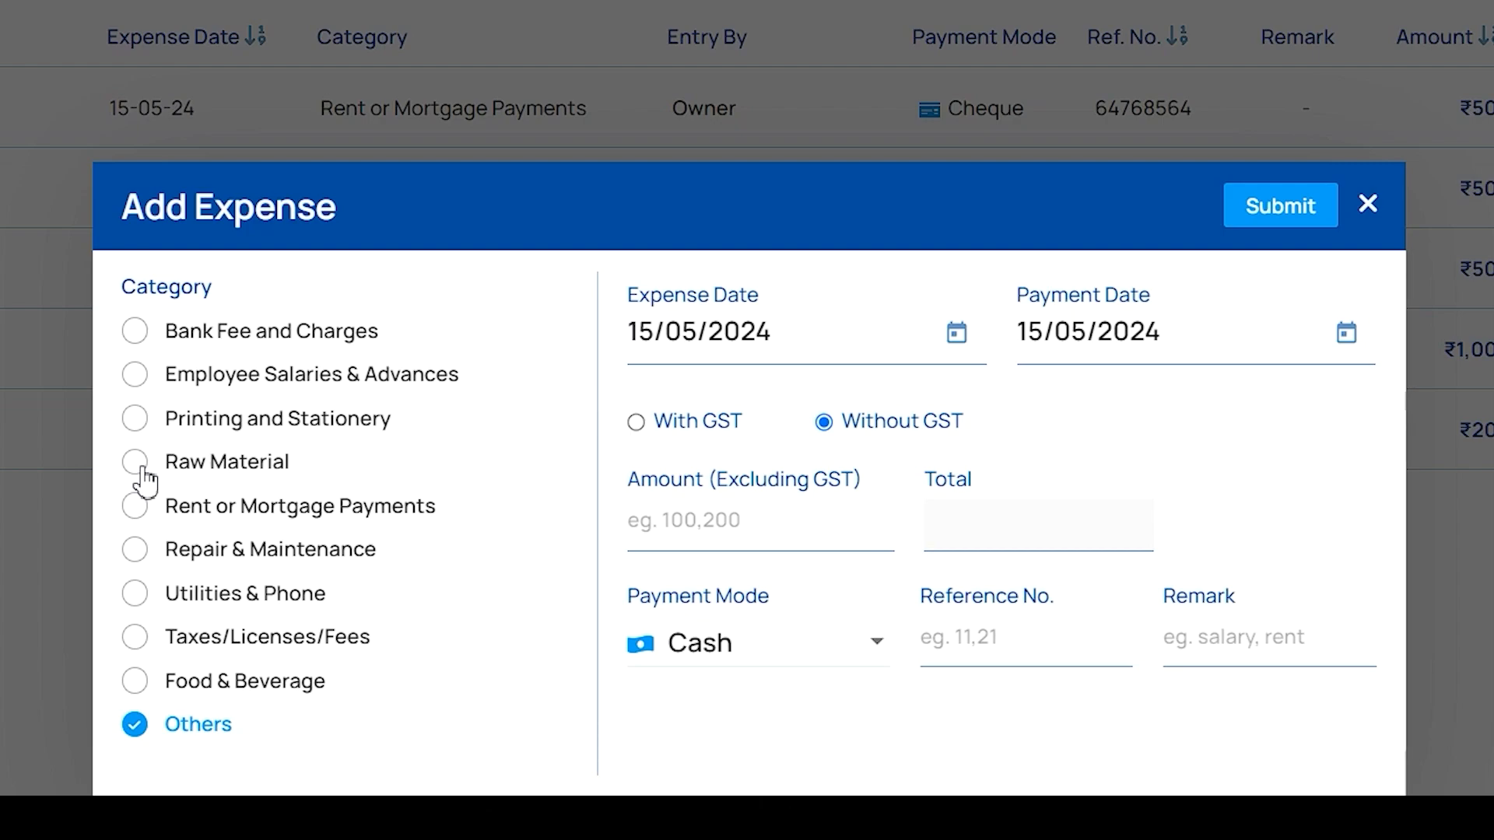
{"action": "left_click", "coordinate": [137, 507]}
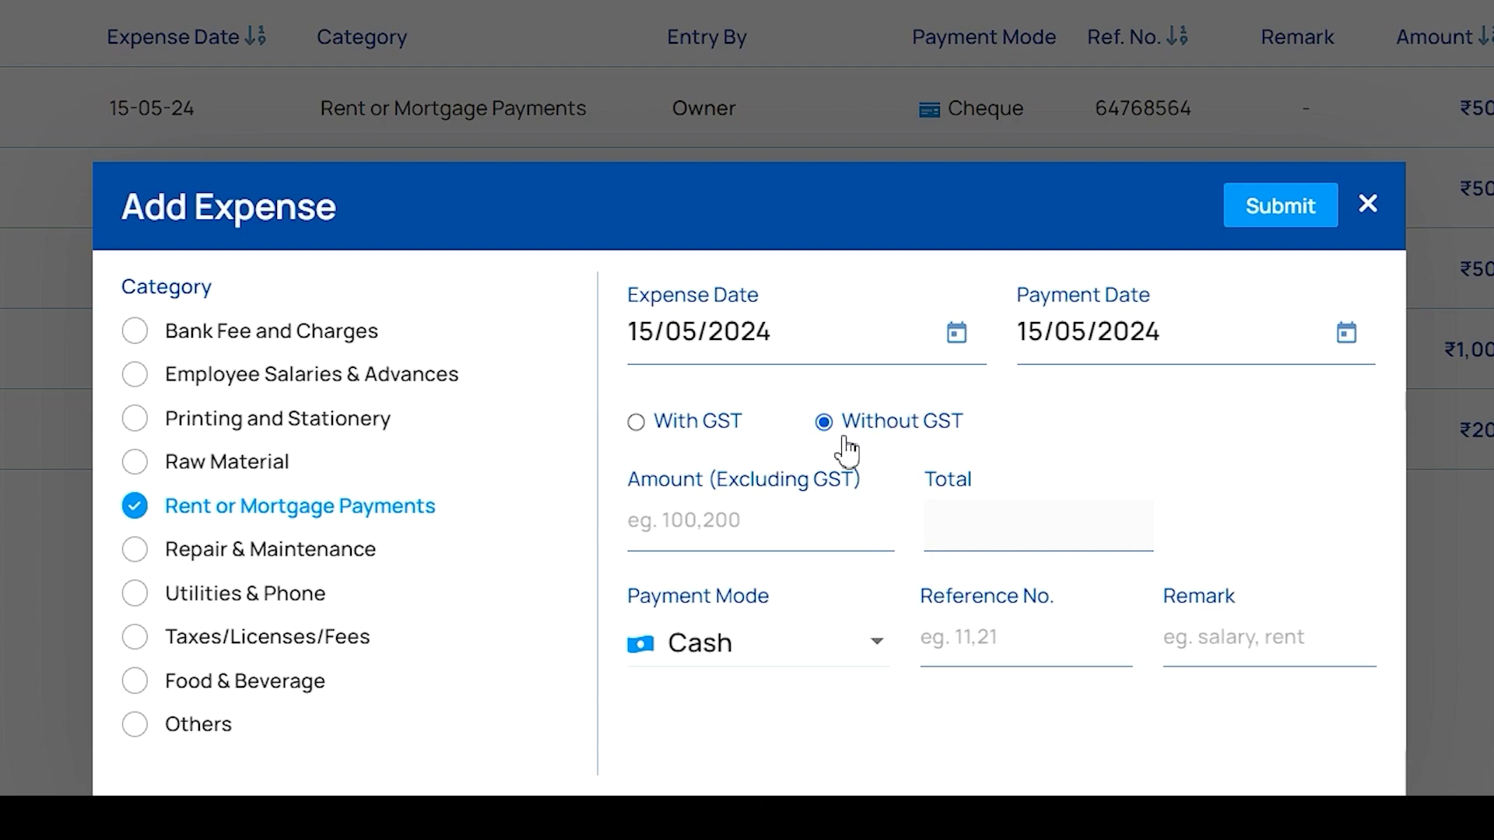
{"action": "left_click", "coordinate": [695, 517]}
{"action": "type", "text": "500"}
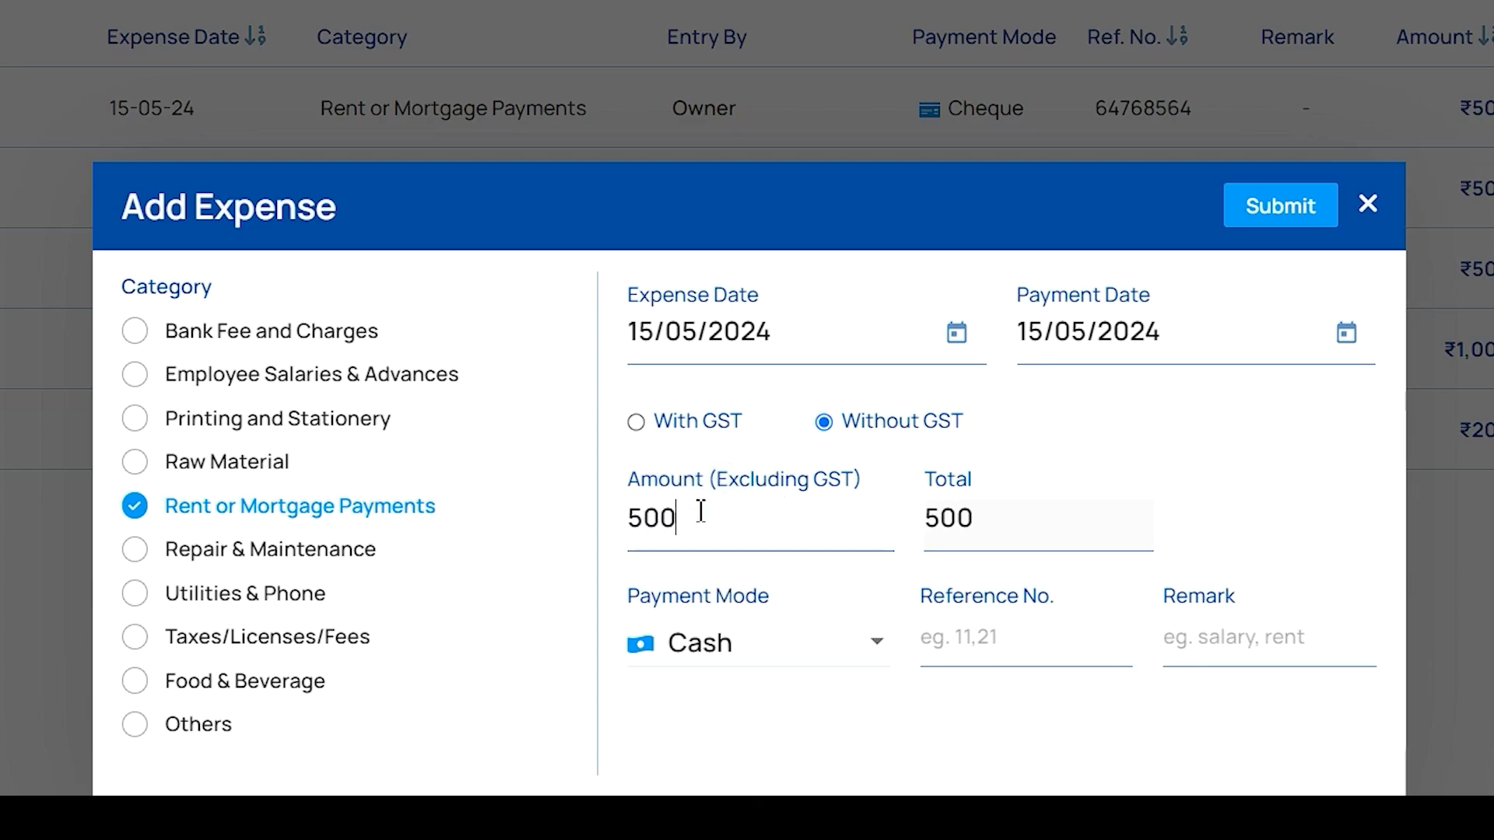
{"action": "left_click", "coordinate": [733, 652]}
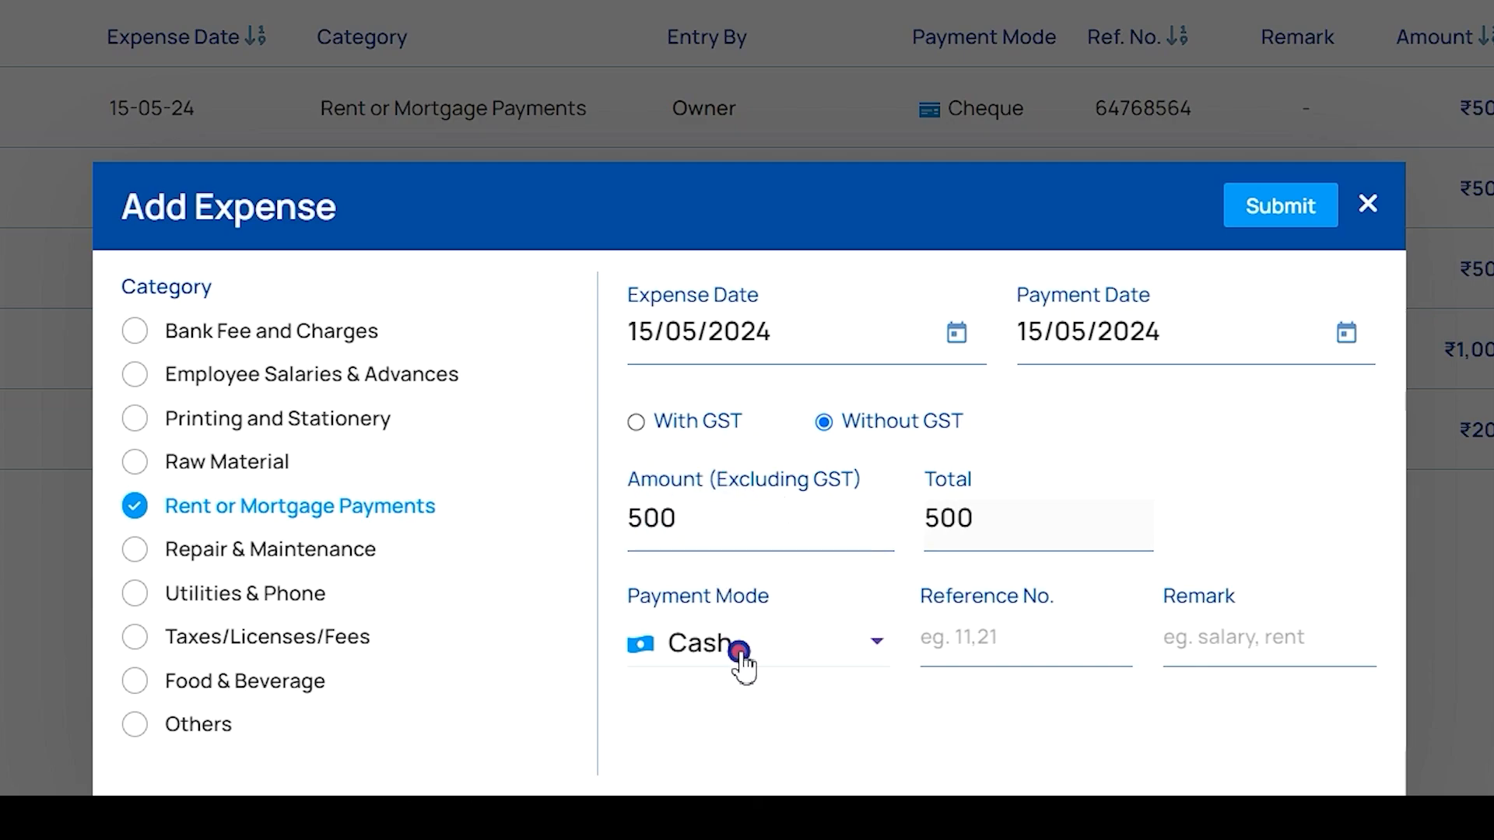
{"action": "left_click", "coordinate": [730, 466]}
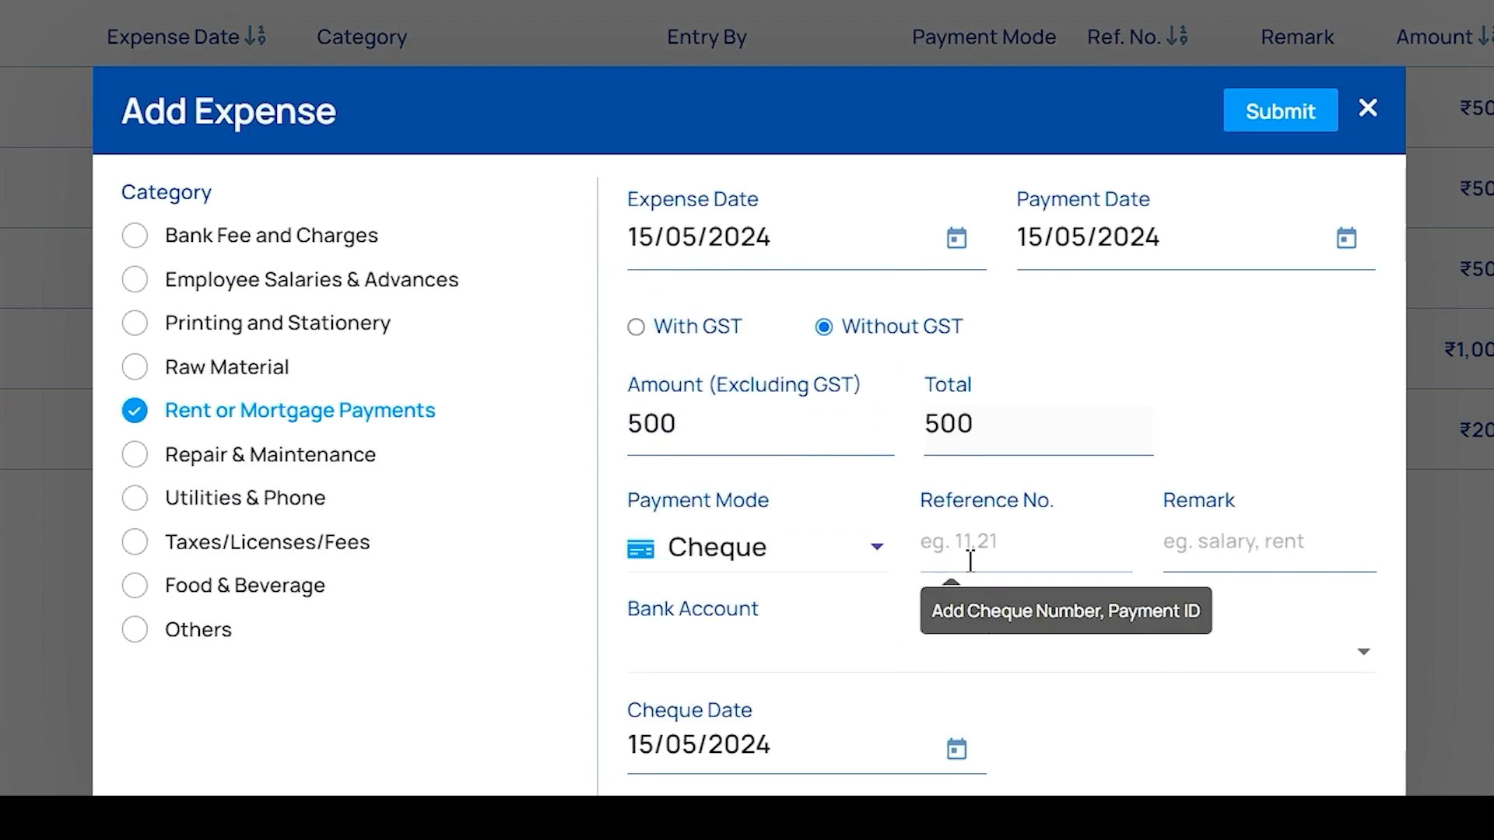
{"action": "left_click", "coordinate": [969, 554]}
{"action": "type", "text": "54564563"}
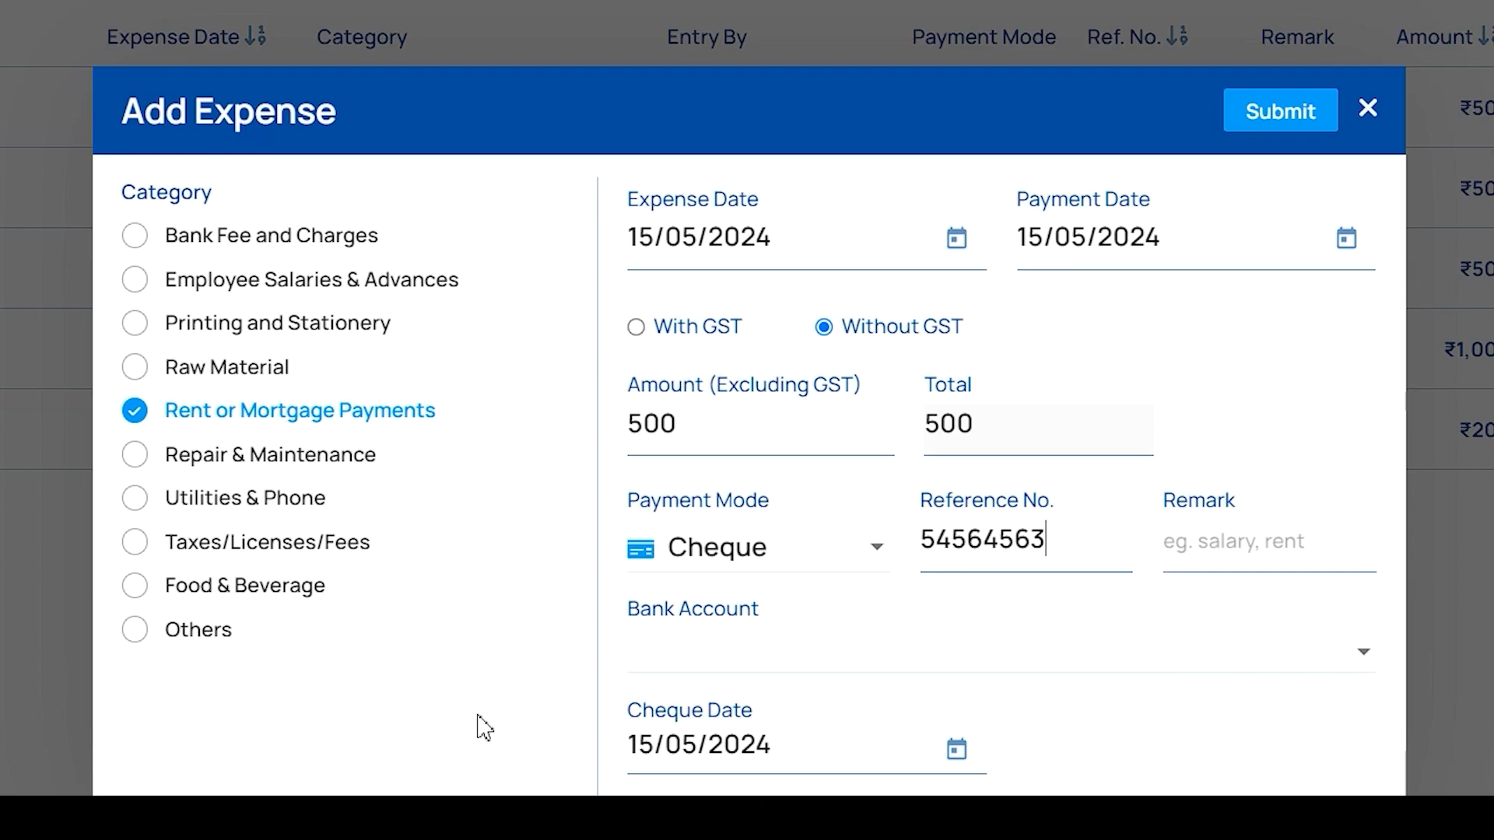
{"action": "left_click", "coordinate": [770, 650]}
{"action": "left_click", "coordinate": [690, 512]}
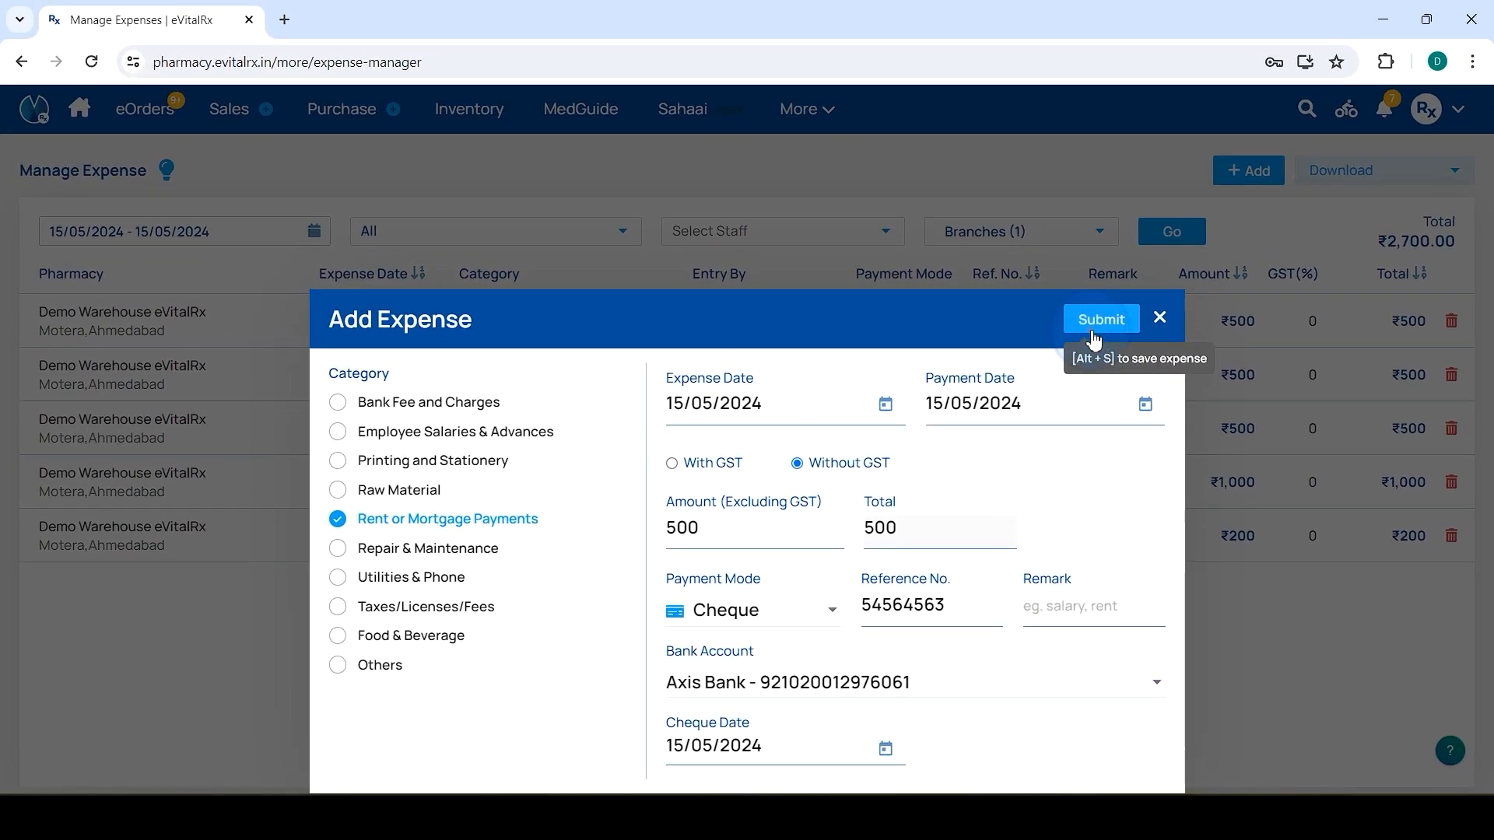
{"action": "left_click", "coordinate": [1095, 330]}
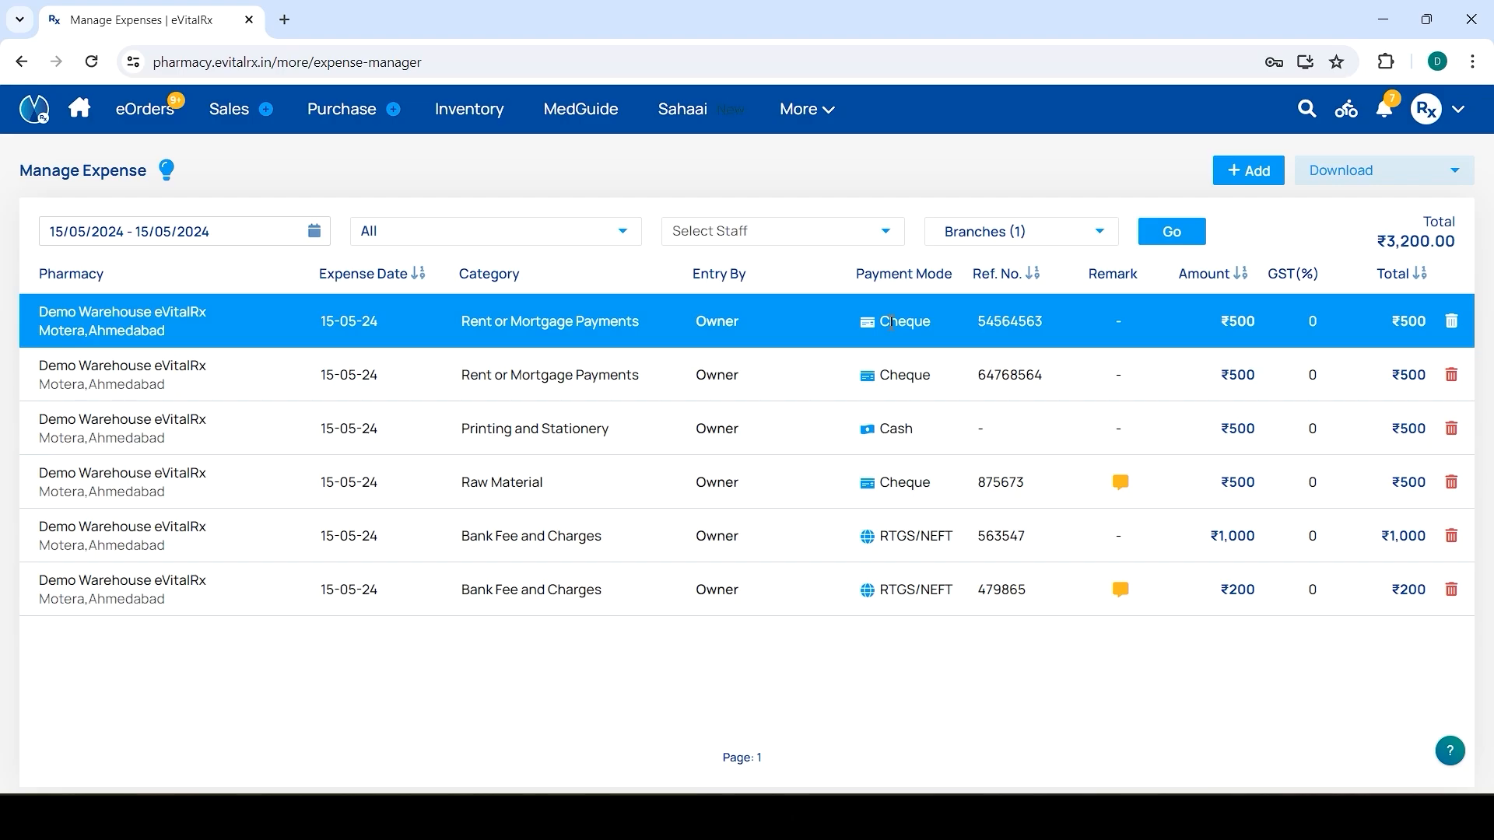
Mark the first Payment Initiated 15-05-24 cheque as cleared, solving the check sum to confirm
{"action": "left_click", "coordinate": [813, 127]}
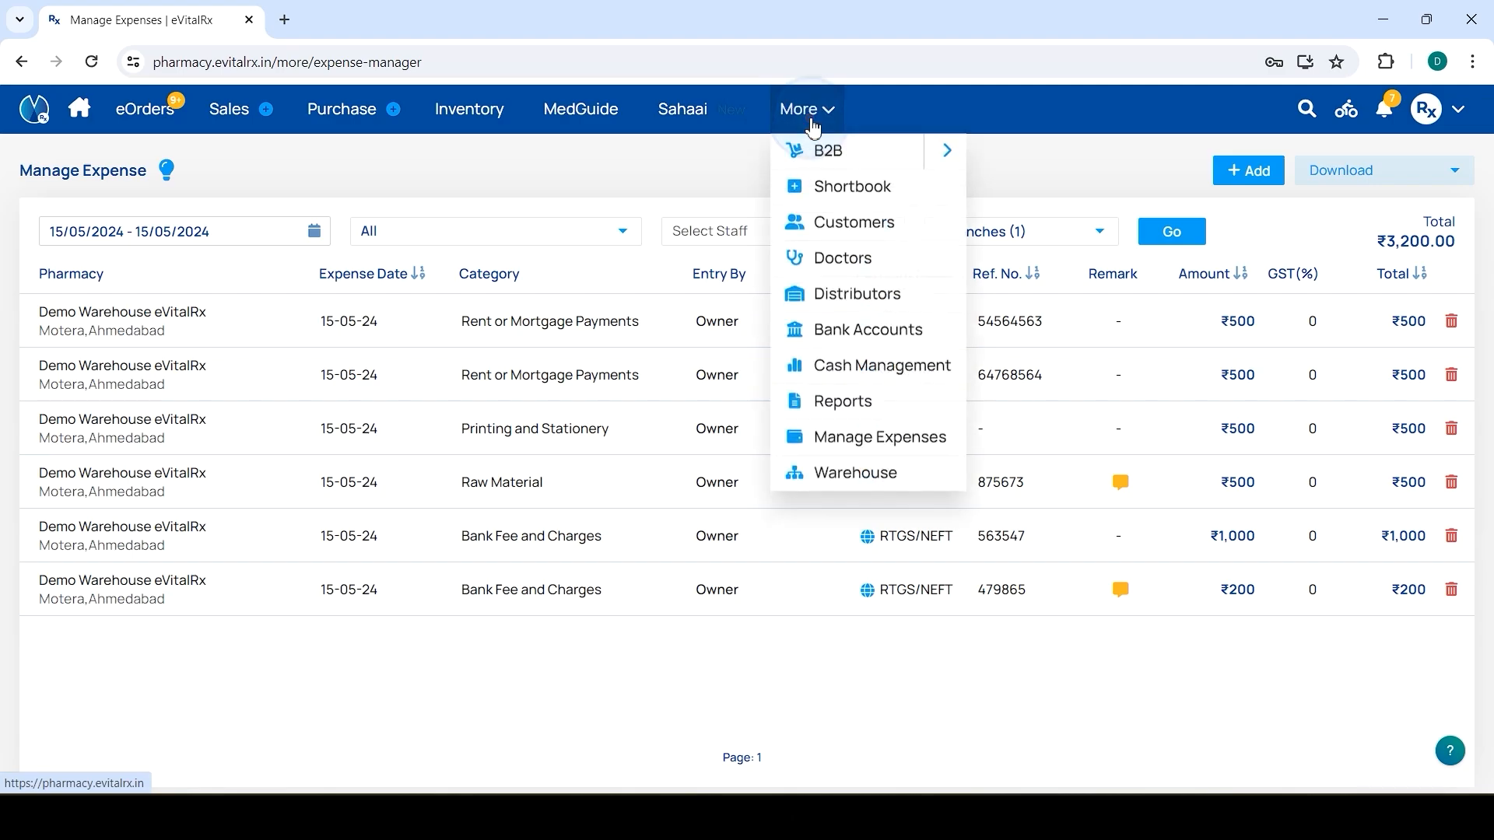
{"action": "left_click", "coordinate": [832, 331]}
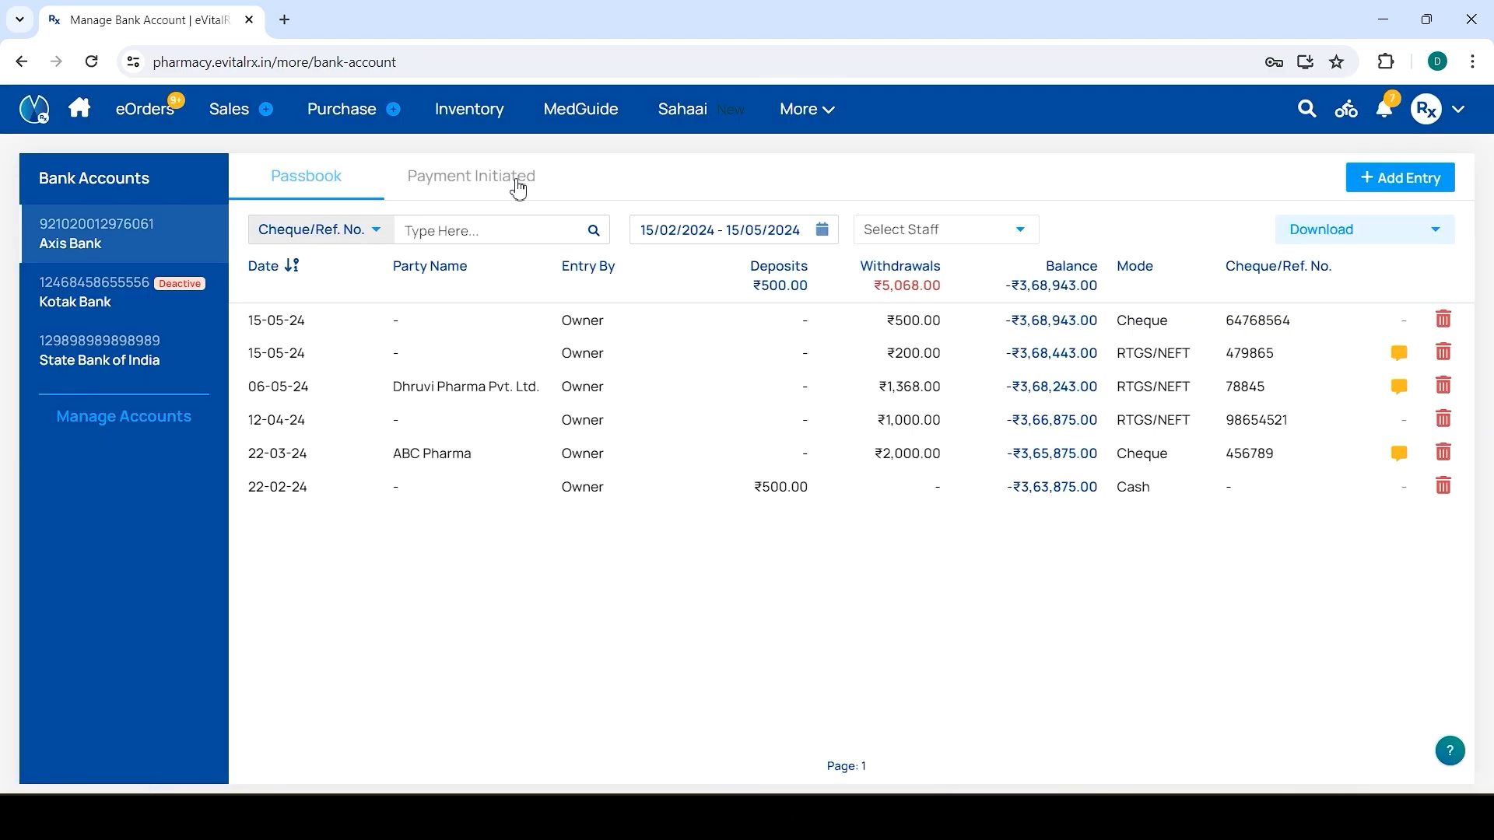
{"action": "left_click", "coordinate": [518, 186]}
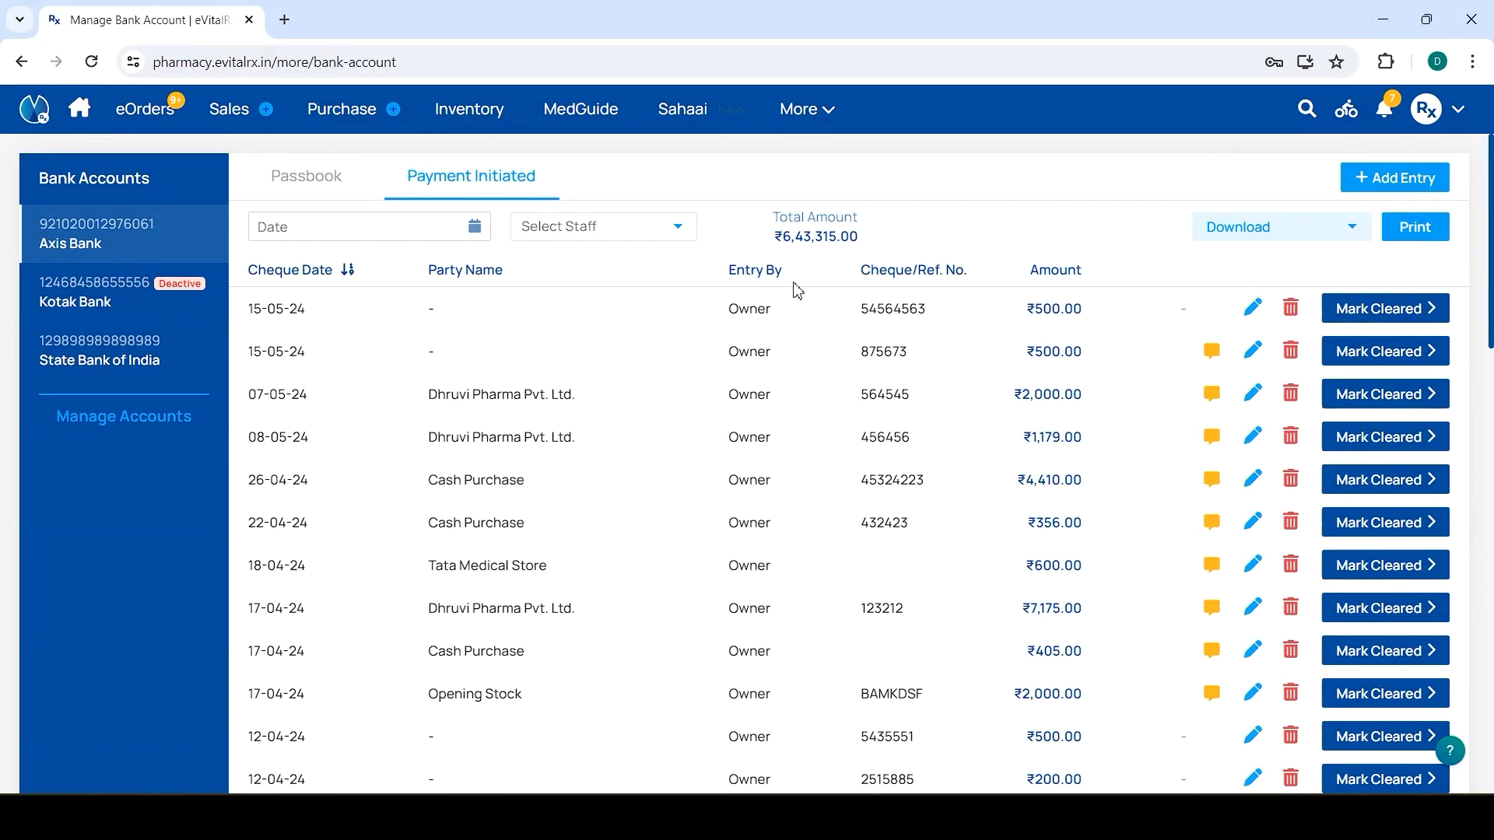
{"action": "left_click", "coordinate": [1386, 311]}
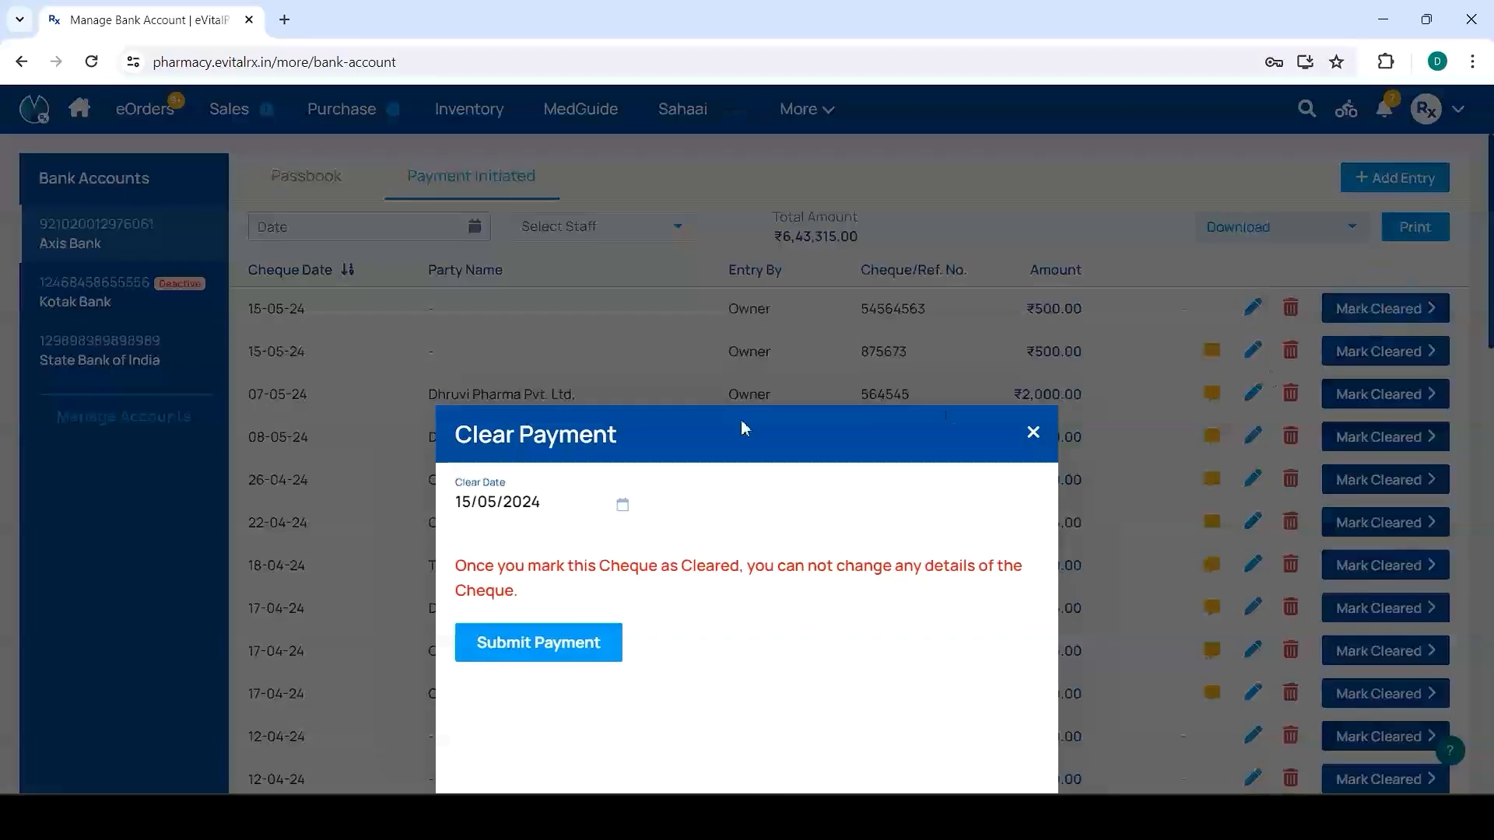
{"action": "left_click", "coordinate": [579, 644]}
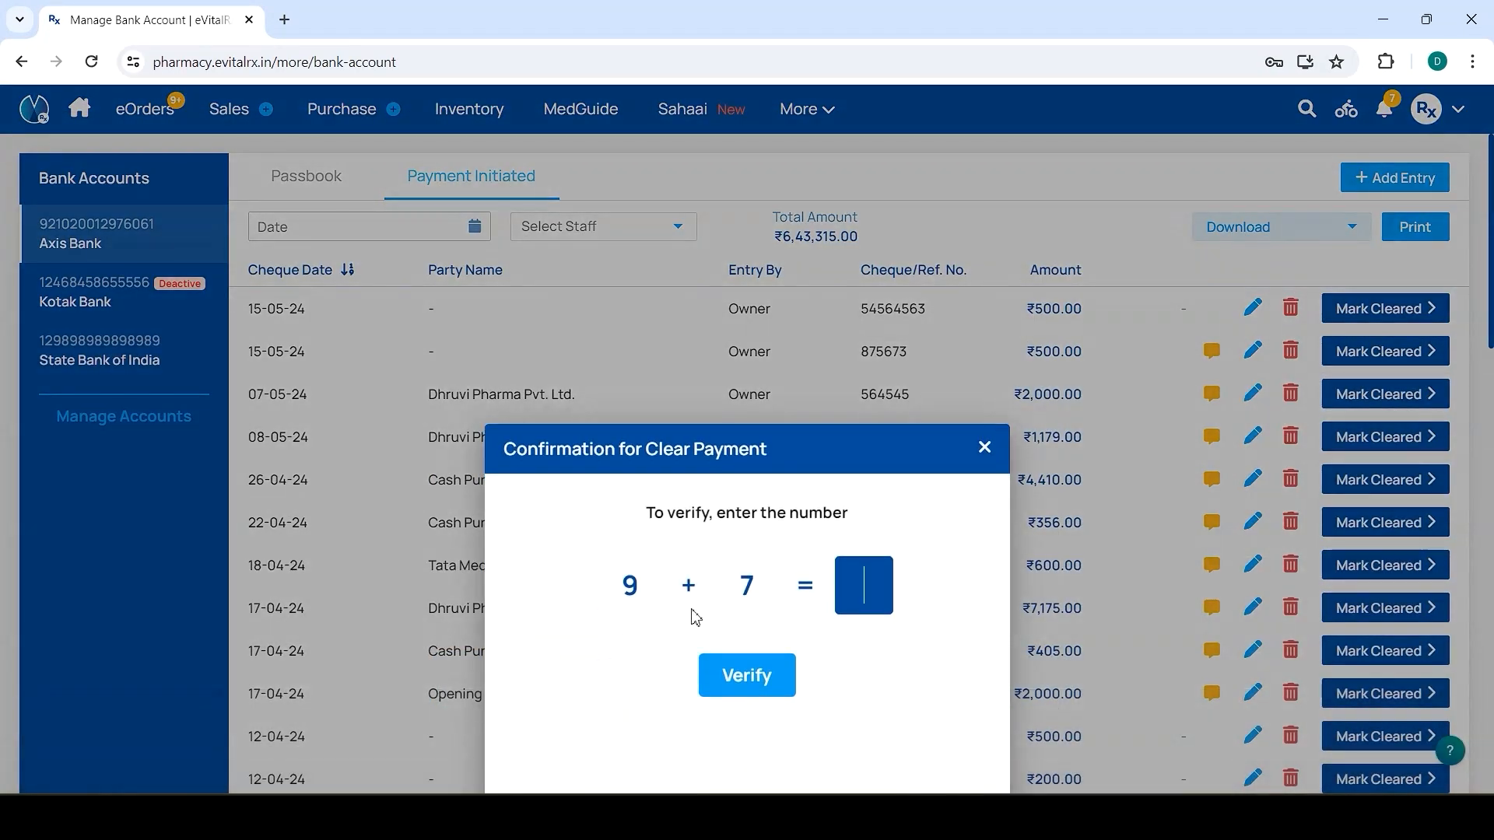
{"action": "type", "text": "16"}
{"action": "left_click", "coordinate": [735, 674]}
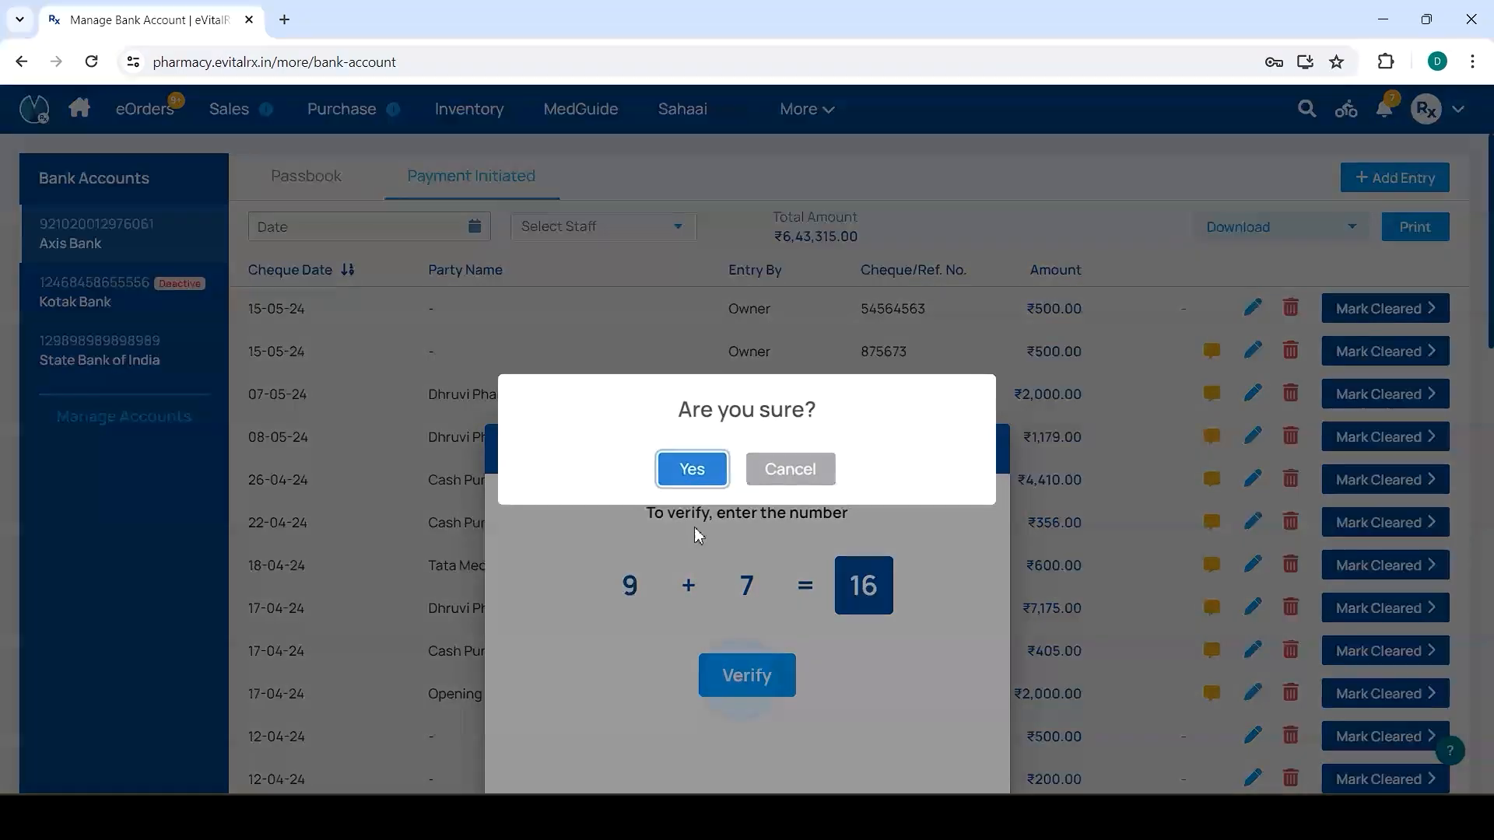
{"action": "left_click", "coordinate": [697, 468]}
Return to the passbook entries, then open the Manage Expenses records
{"action": "left_click", "coordinate": [285, 181]}
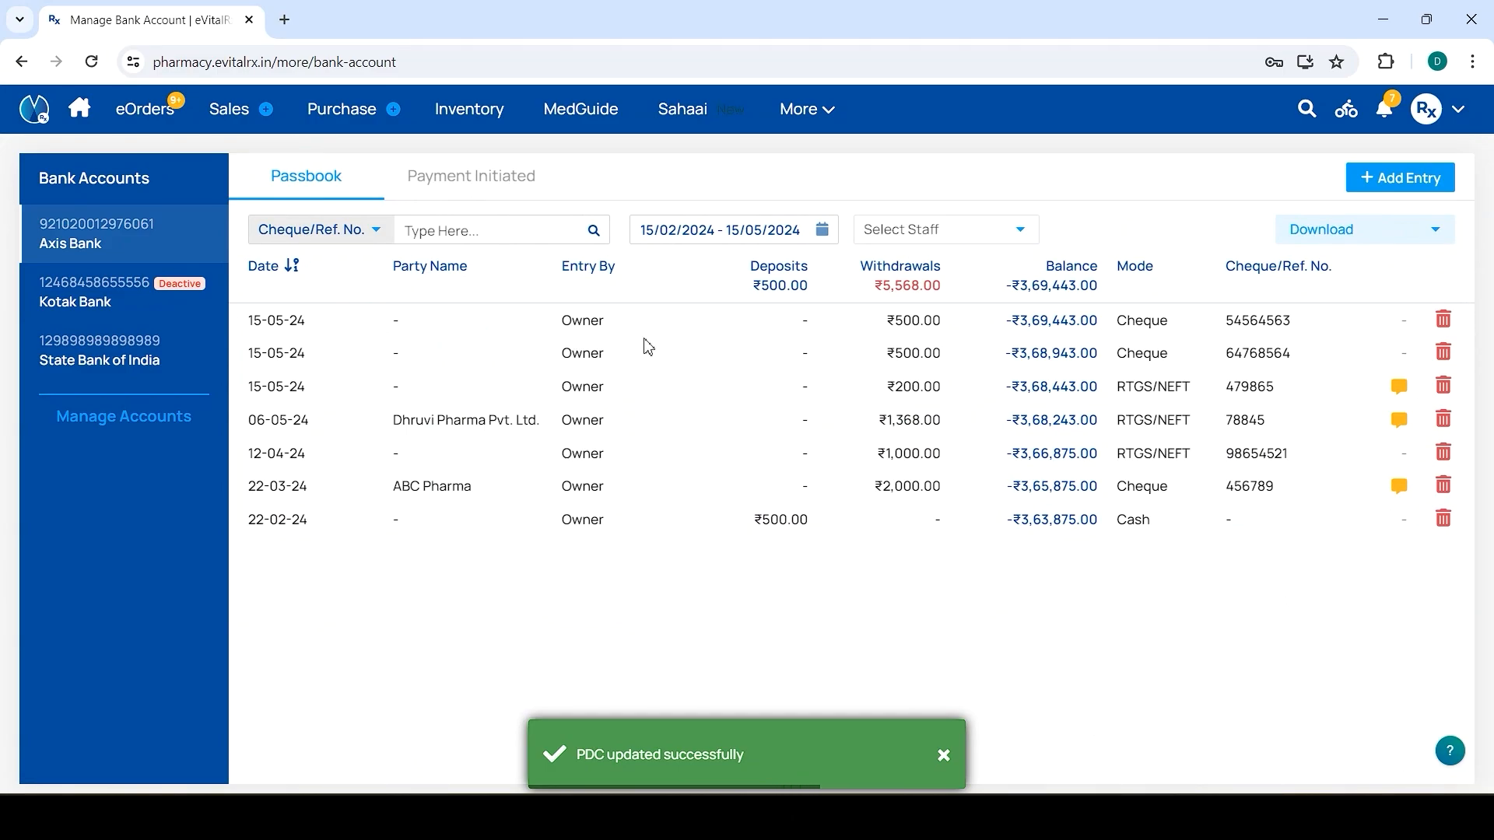
{"action": "left_click", "coordinate": [807, 117]}
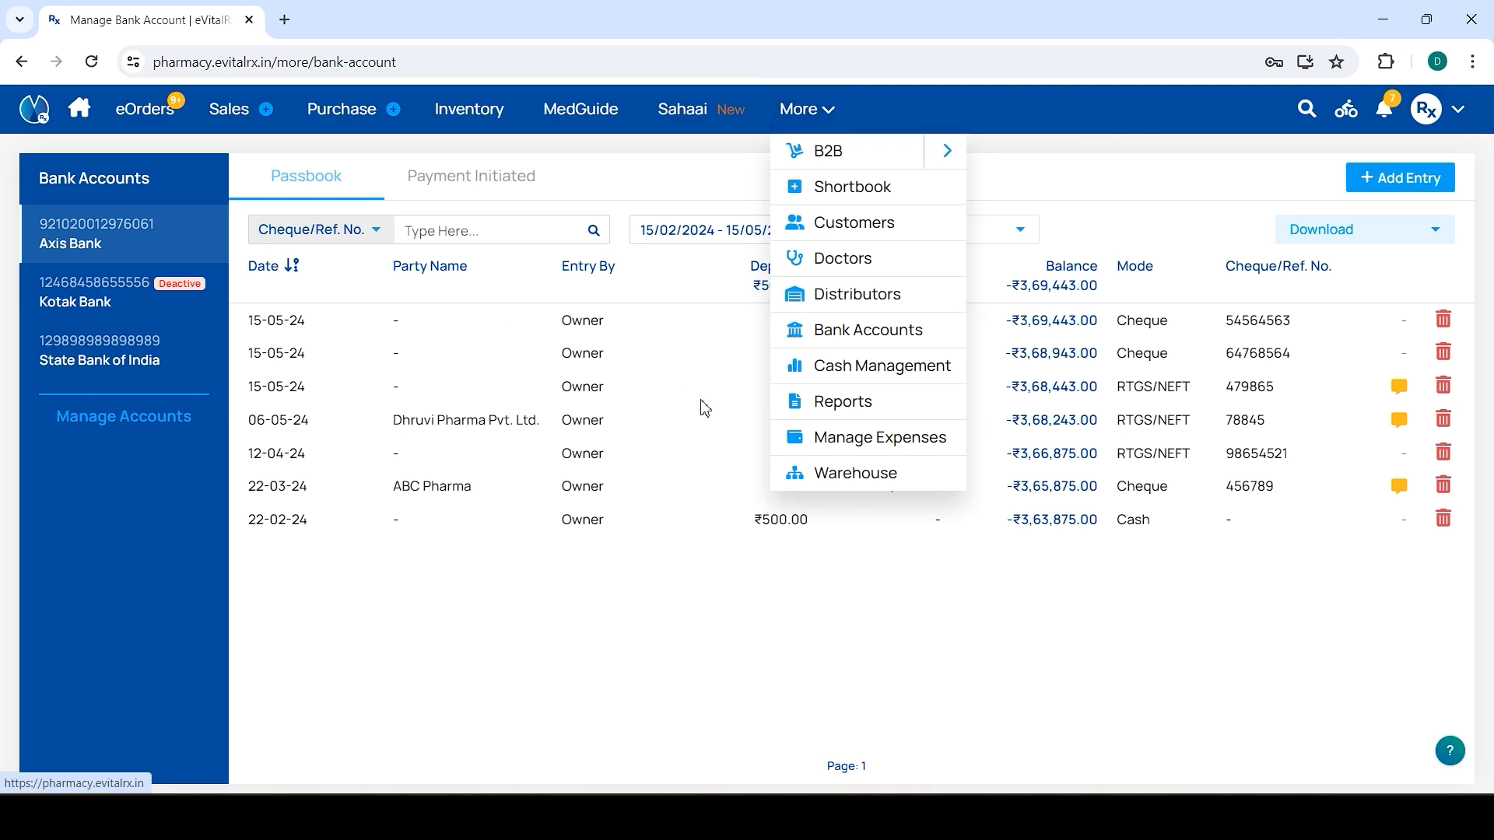
{"action": "left_click", "coordinate": [864, 439]}
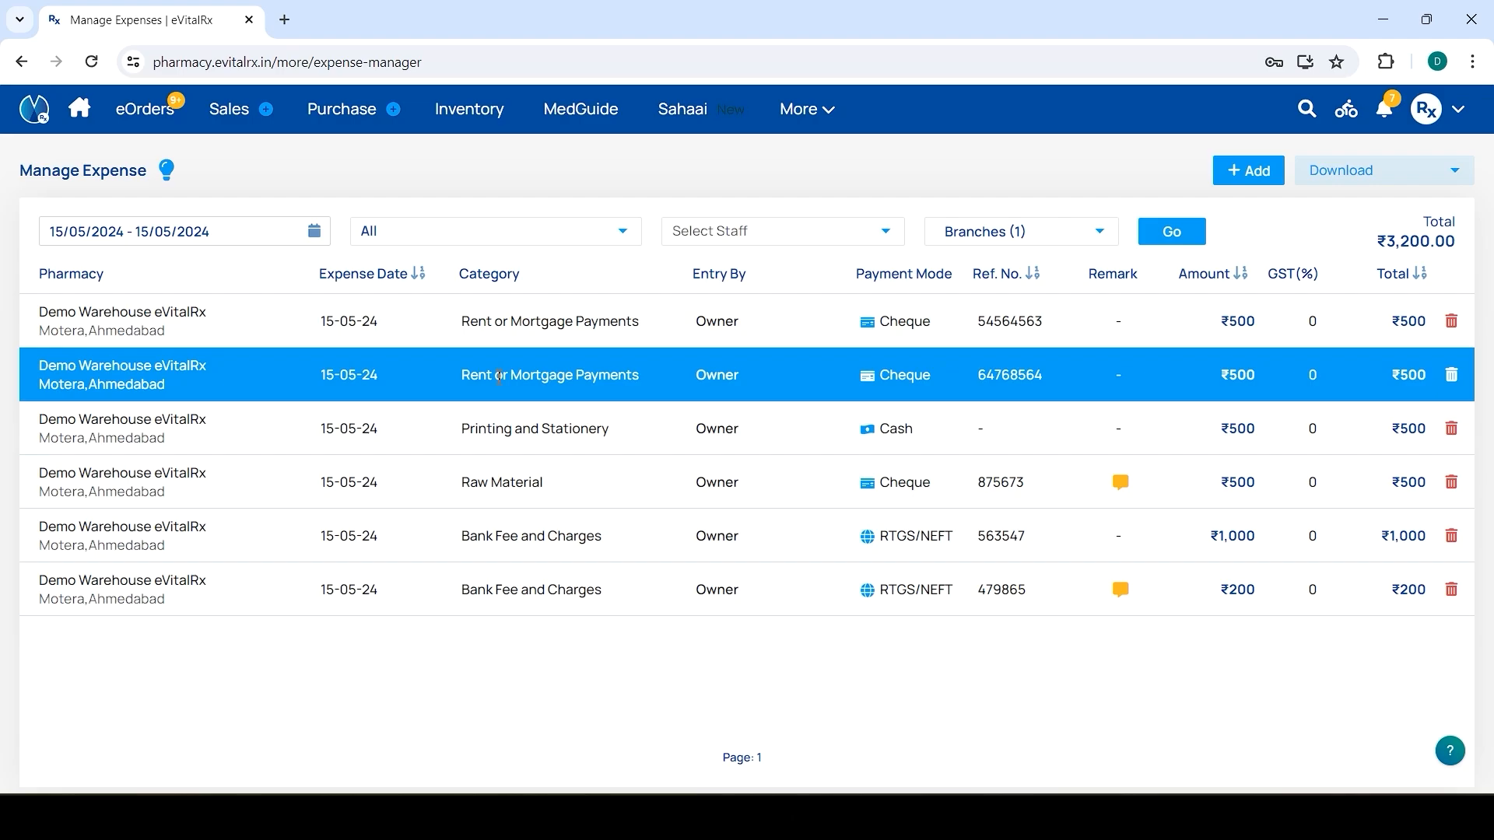
Filter expenses to Last 7 Days, with All categories and All staff
{"action": "left_click", "coordinate": [187, 237]}
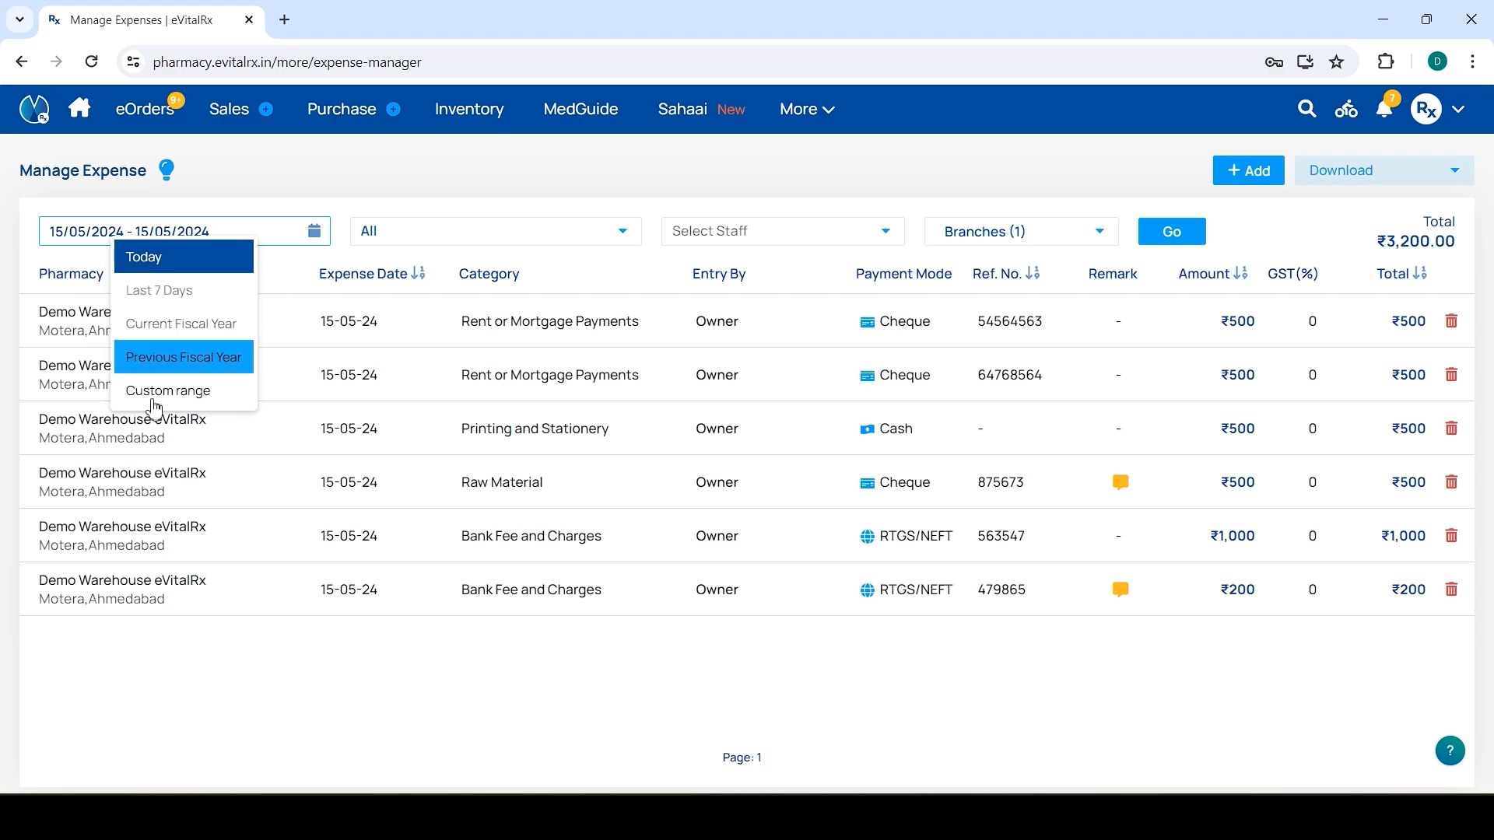
{"action": "left_click", "coordinate": [170, 292]}
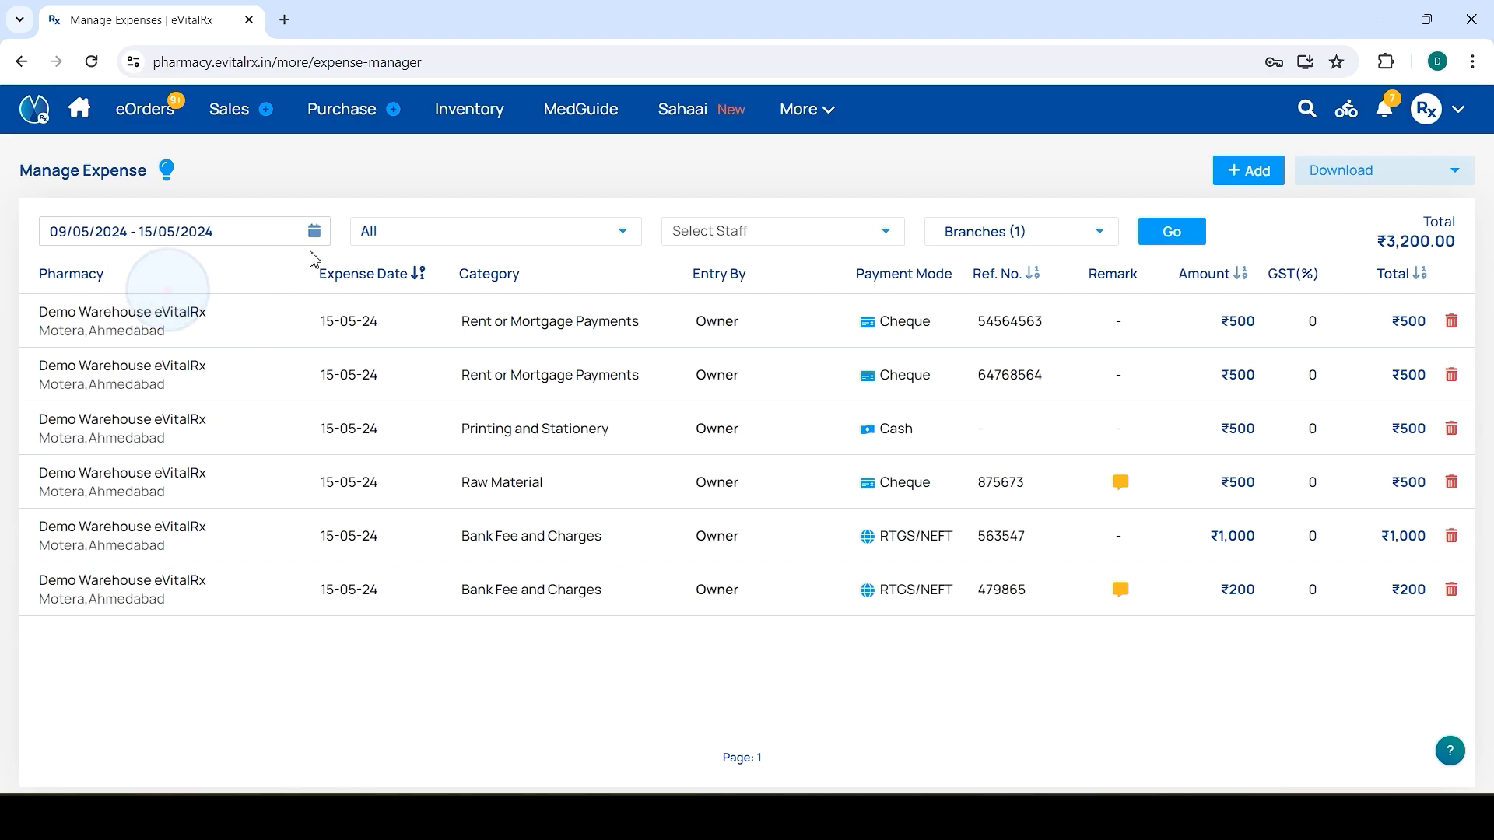
{"action": "left_click", "coordinate": [438, 241]}
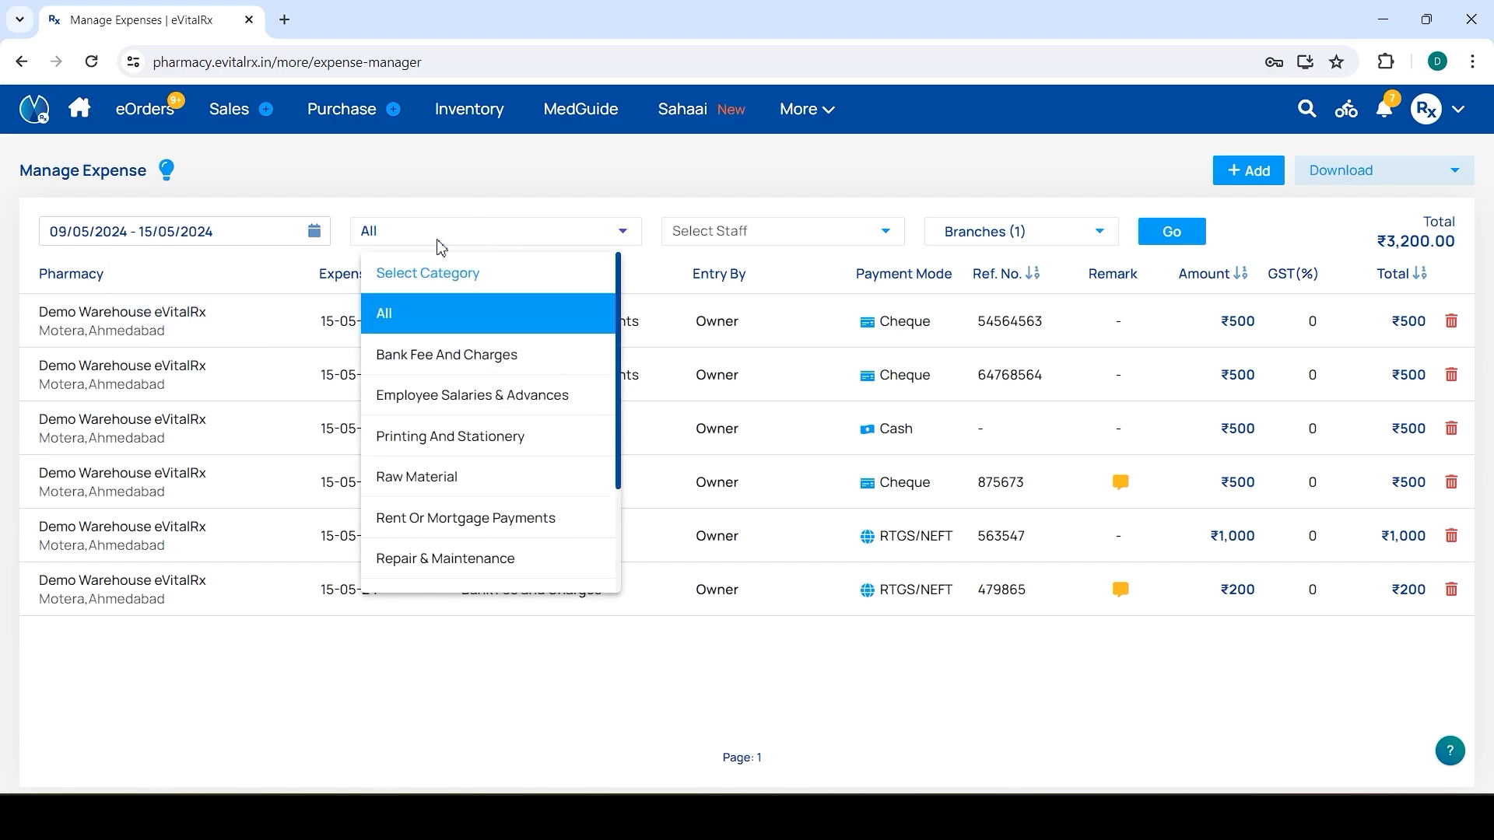
{"action": "left_click", "coordinate": [519, 307]}
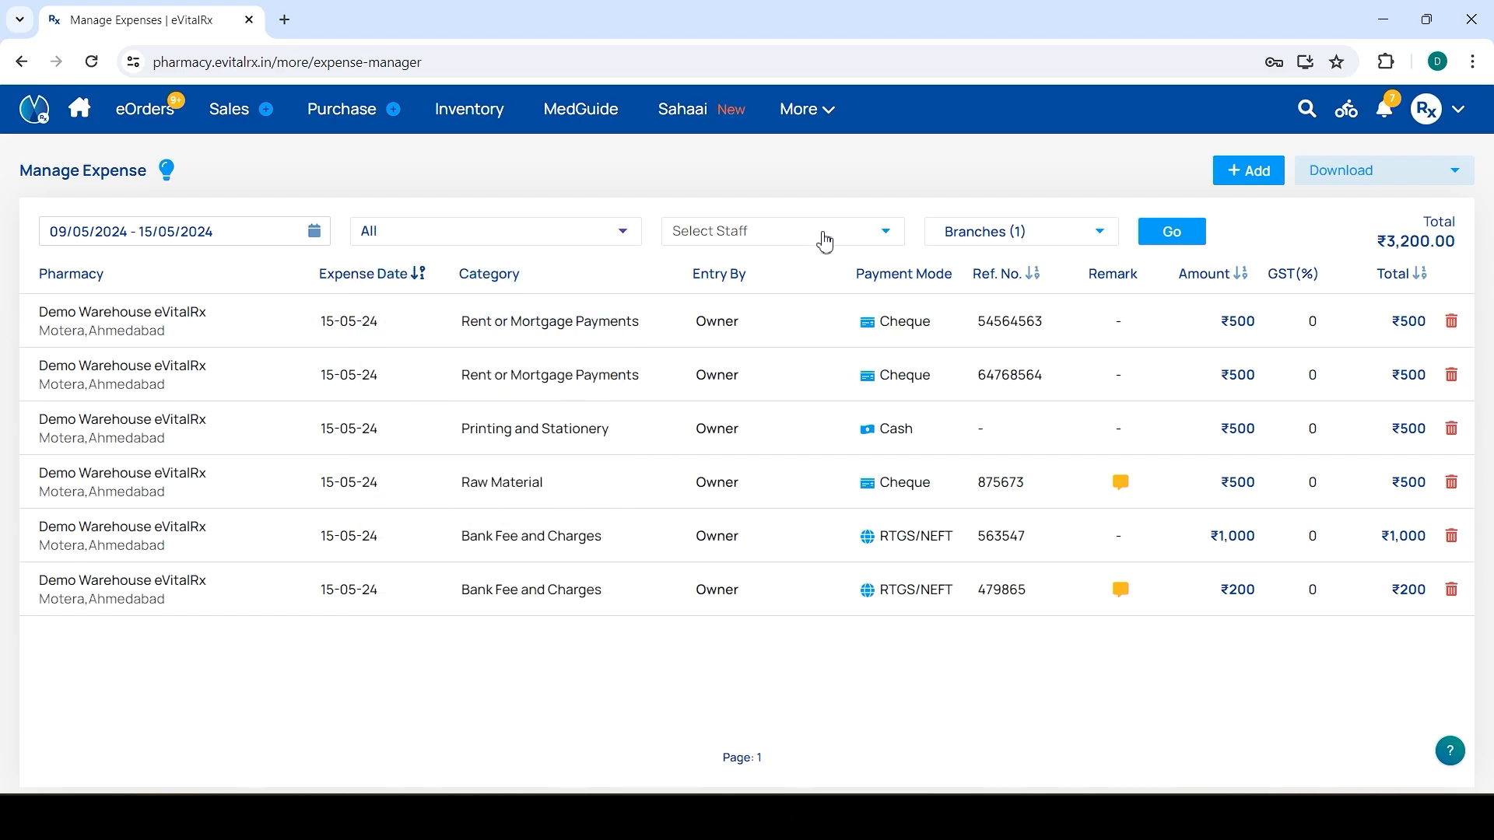
{"action": "left_click", "coordinate": [823, 233]}
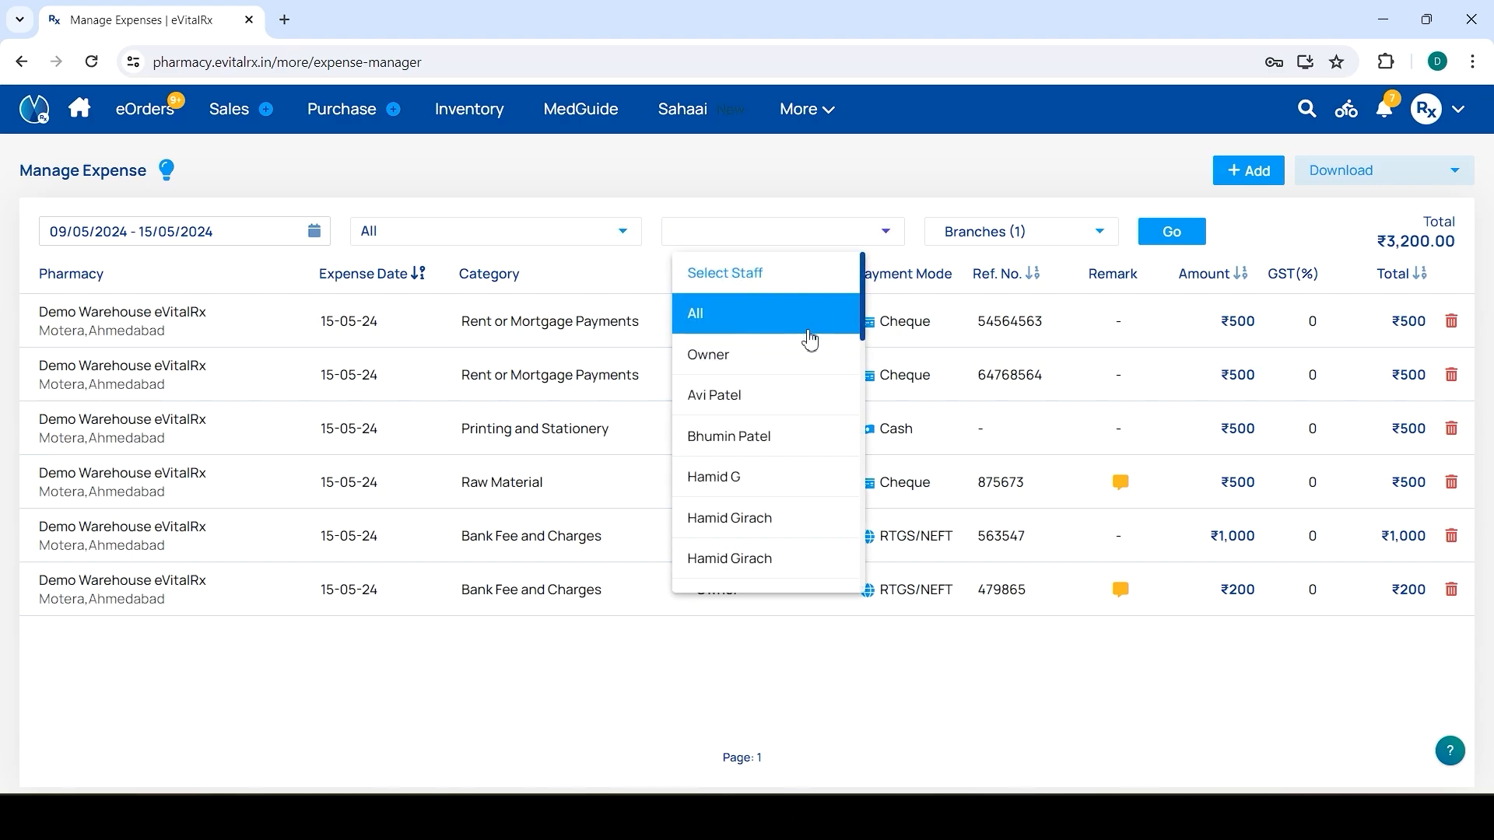
{"action": "left_click", "coordinate": [801, 311]}
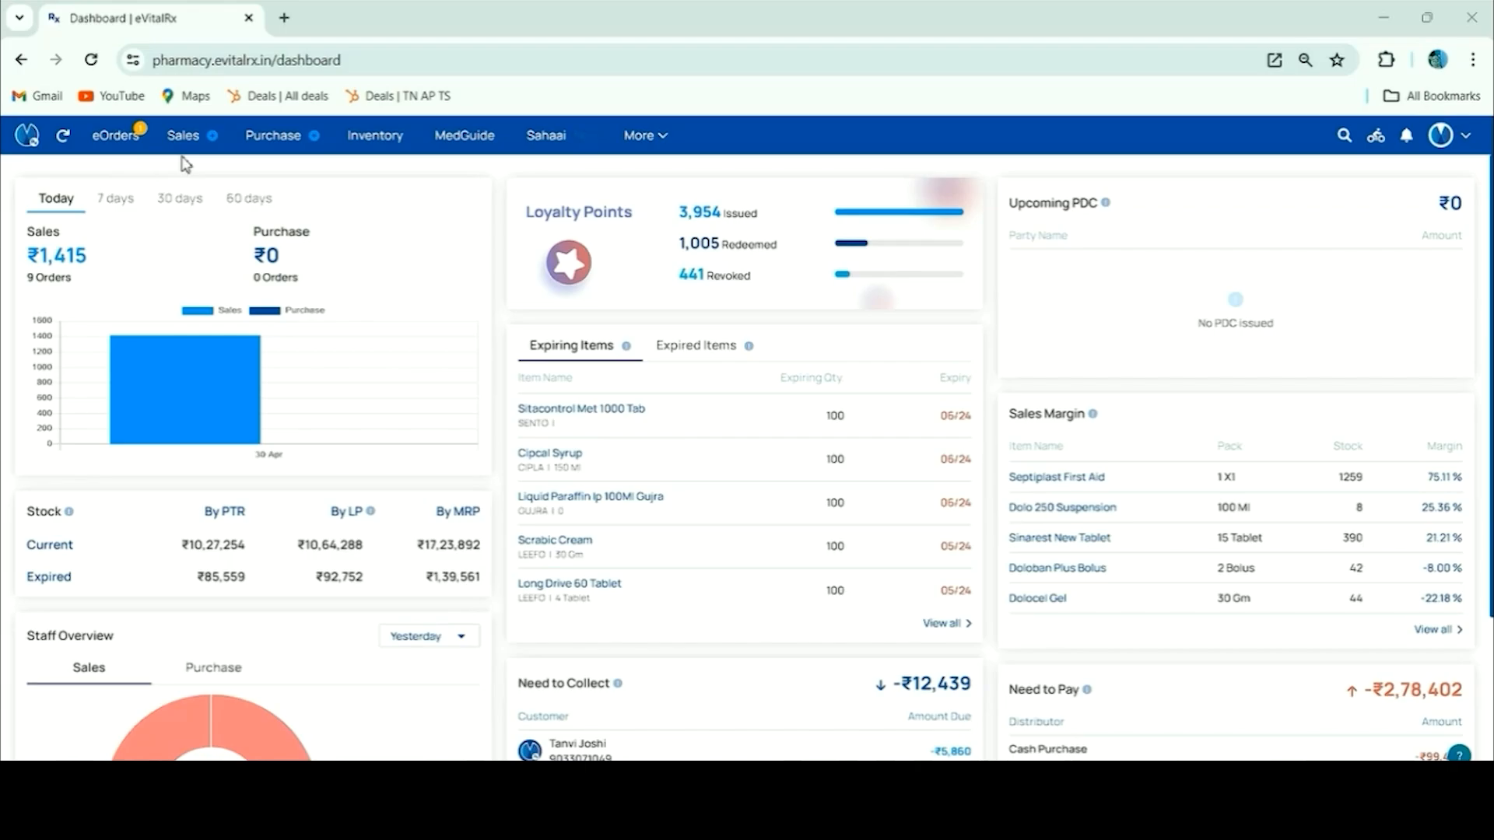
Start a new sales bill, try adding the customer's mobile number as a new customer, then close verification
{"action": "mouse_move", "coordinate": [189, 148]}
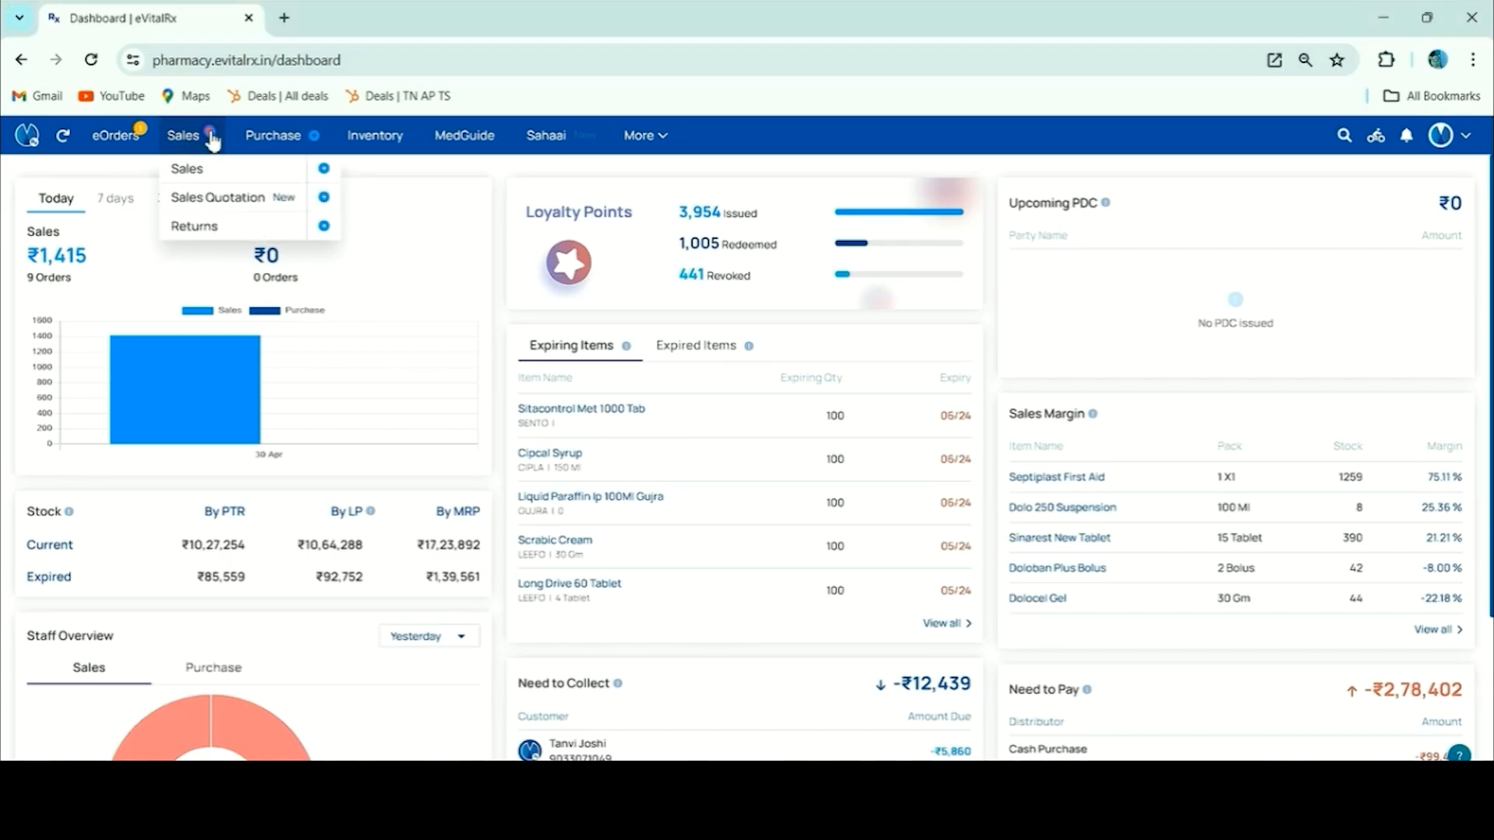
{"action": "left_click", "coordinate": [212, 138]}
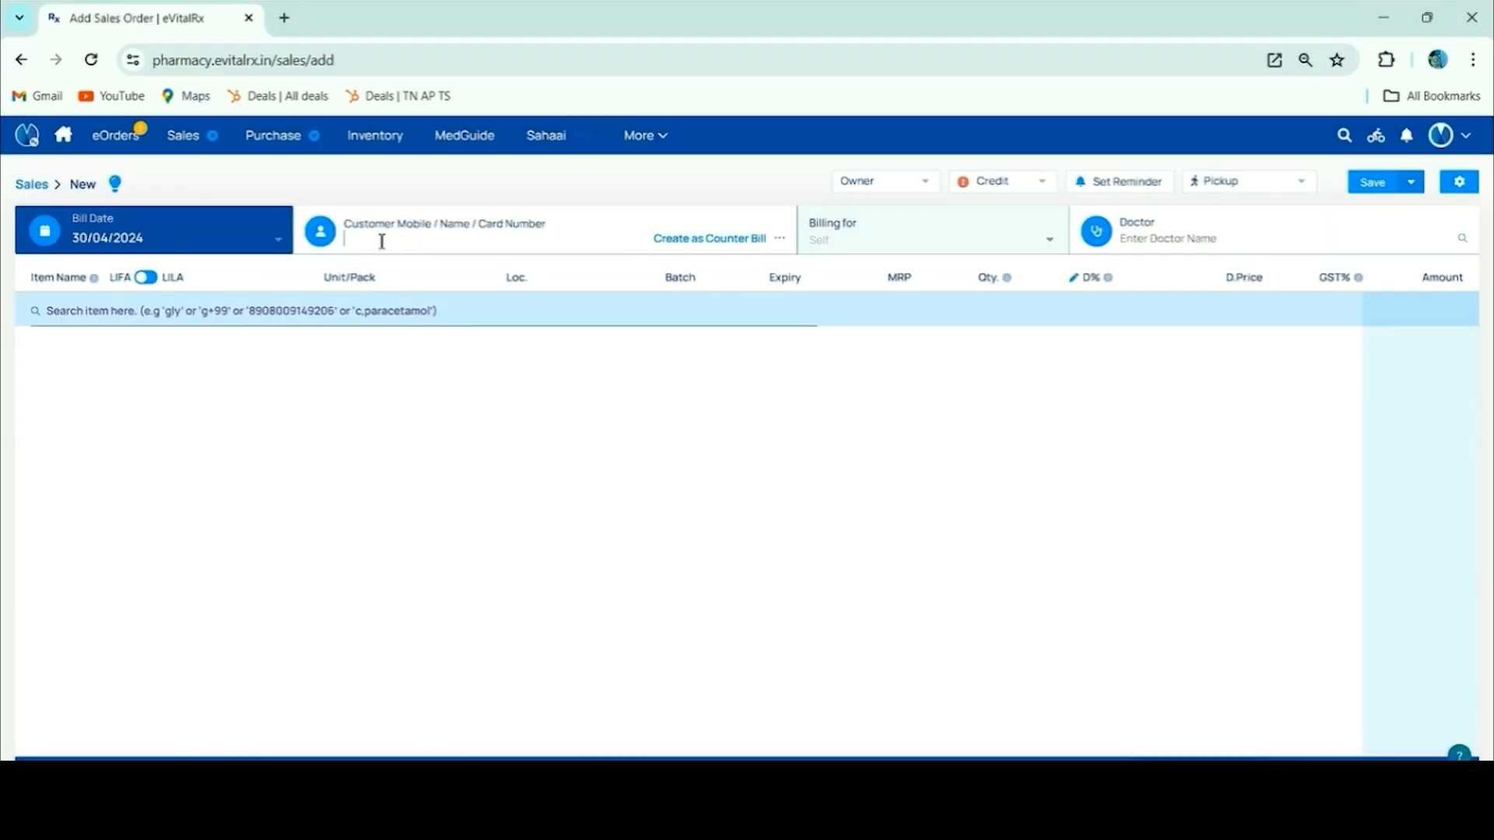
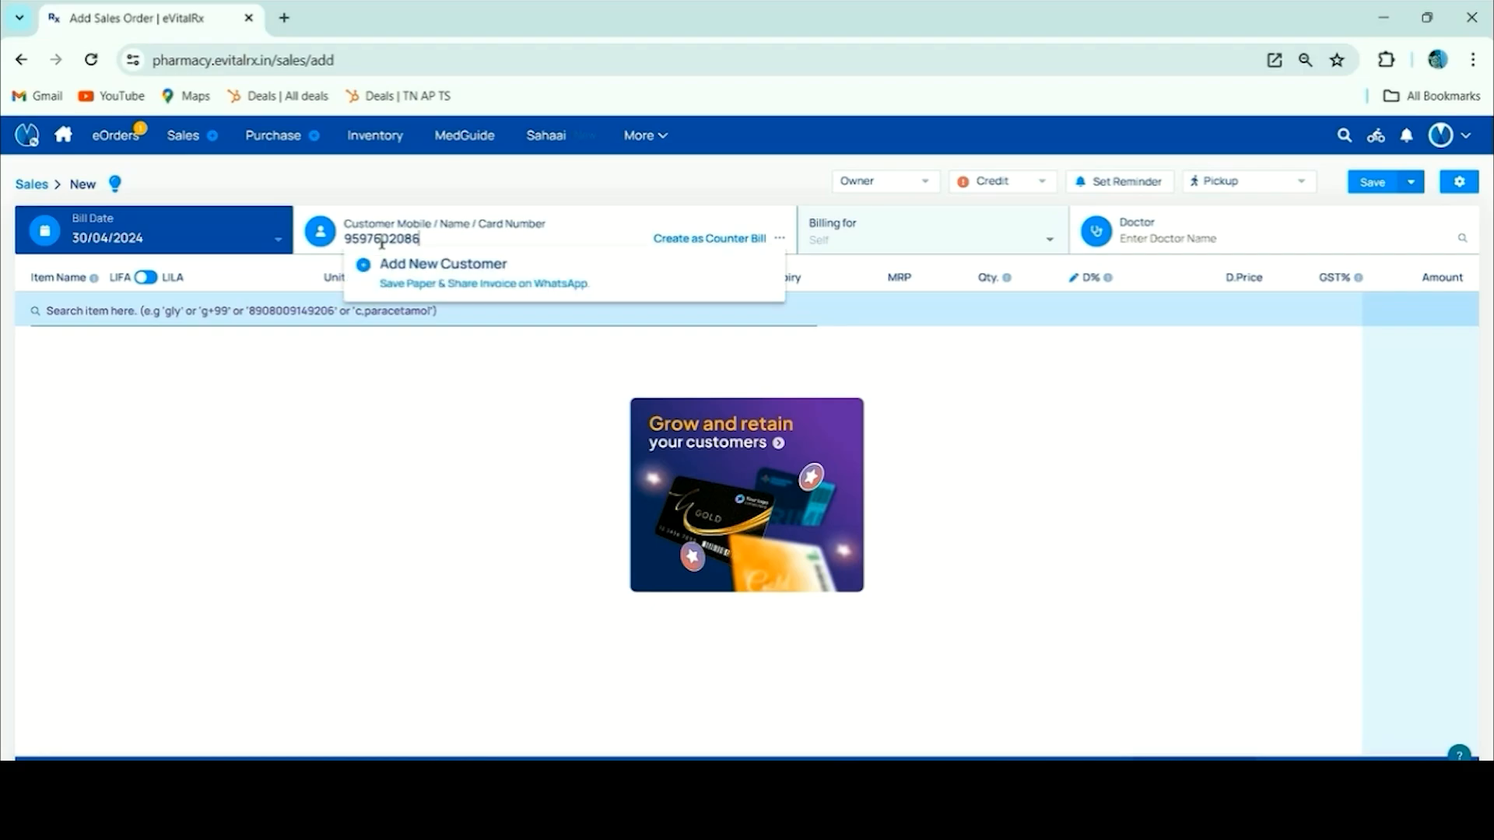
{"action": "left_click", "coordinate": [387, 278]}
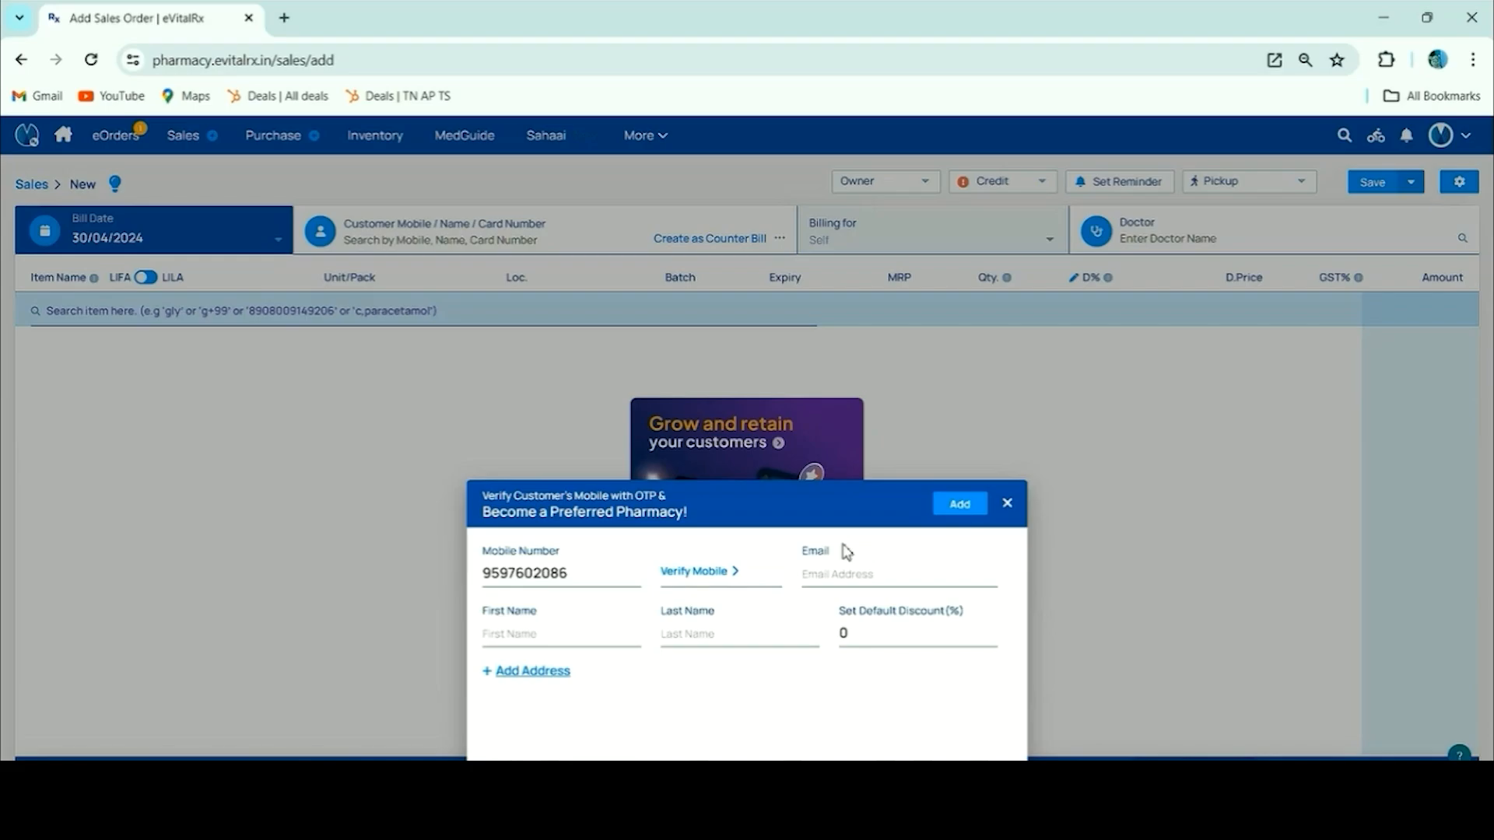
{"action": "left_click", "coordinate": [1008, 504]}
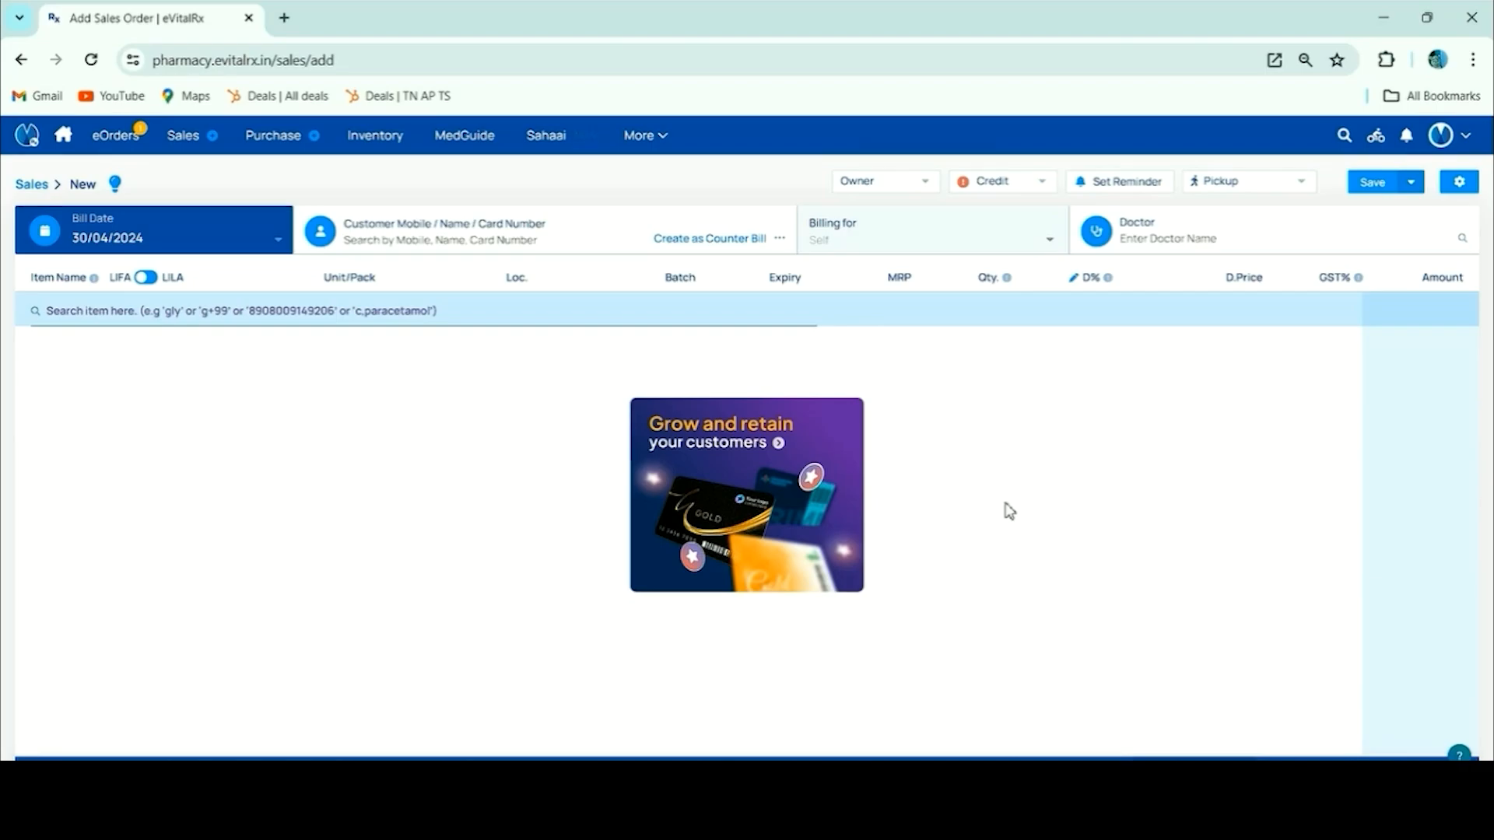
Open Refer & Earn from Account & Settings to view My Referrals
{"action": "left_click", "coordinate": [1450, 144]}
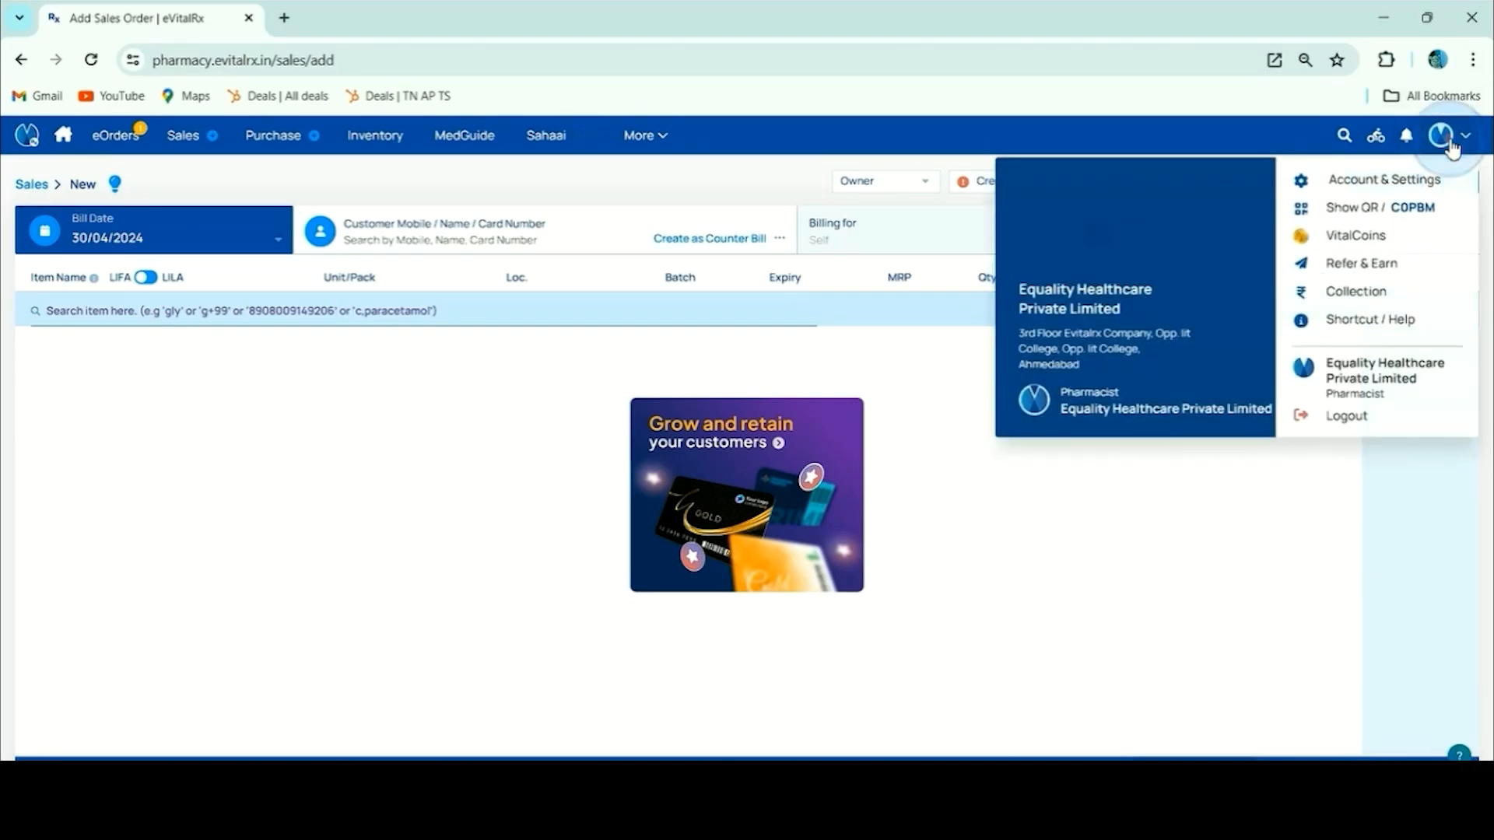
{"action": "left_click", "coordinate": [1384, 177]}
{"action": "left_click", "coordinate": [1368, 264]}
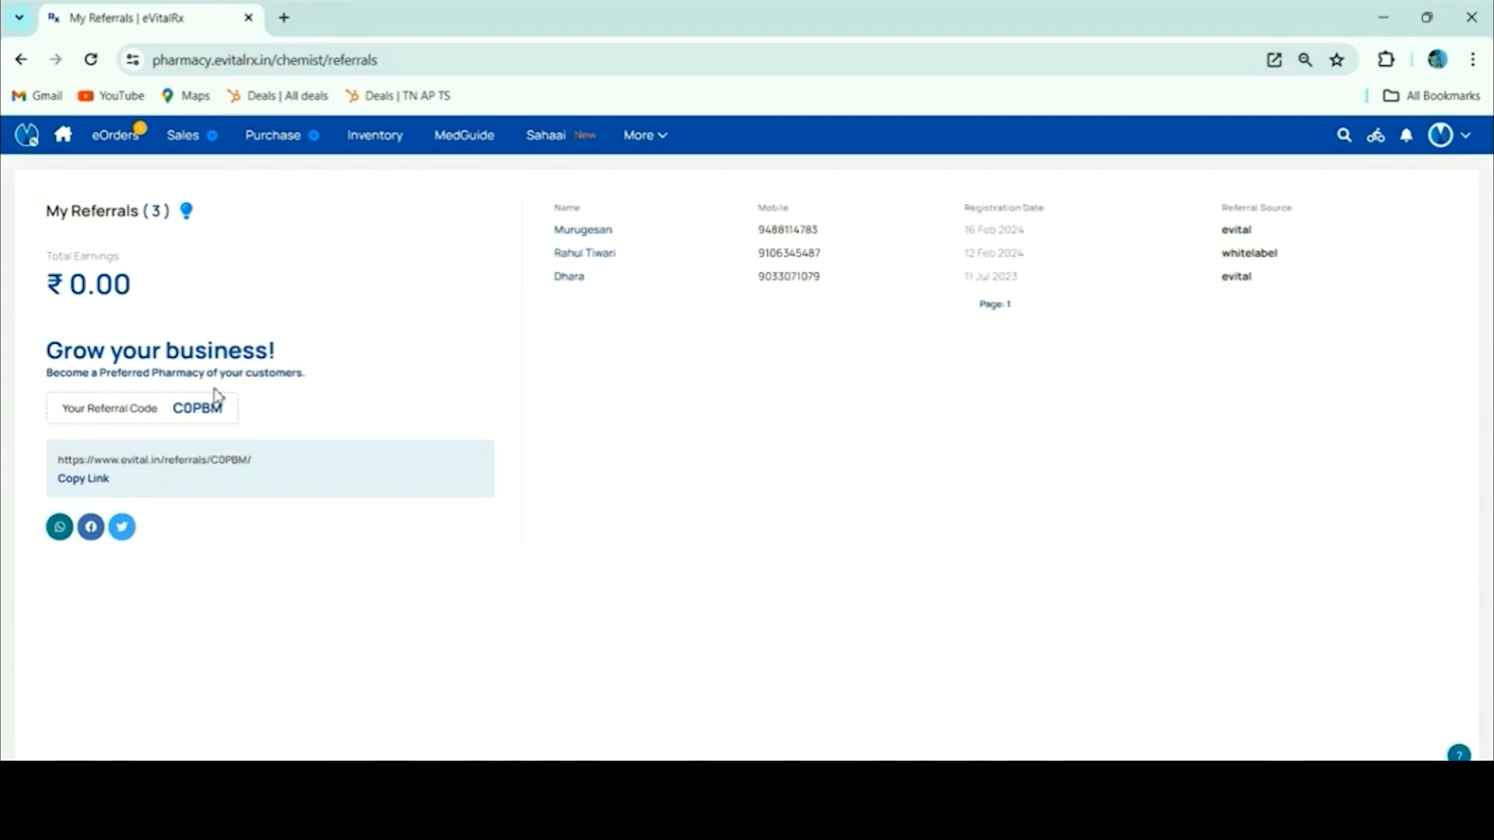
{"action": "mouse_move", "coordinate": [184, 148]}
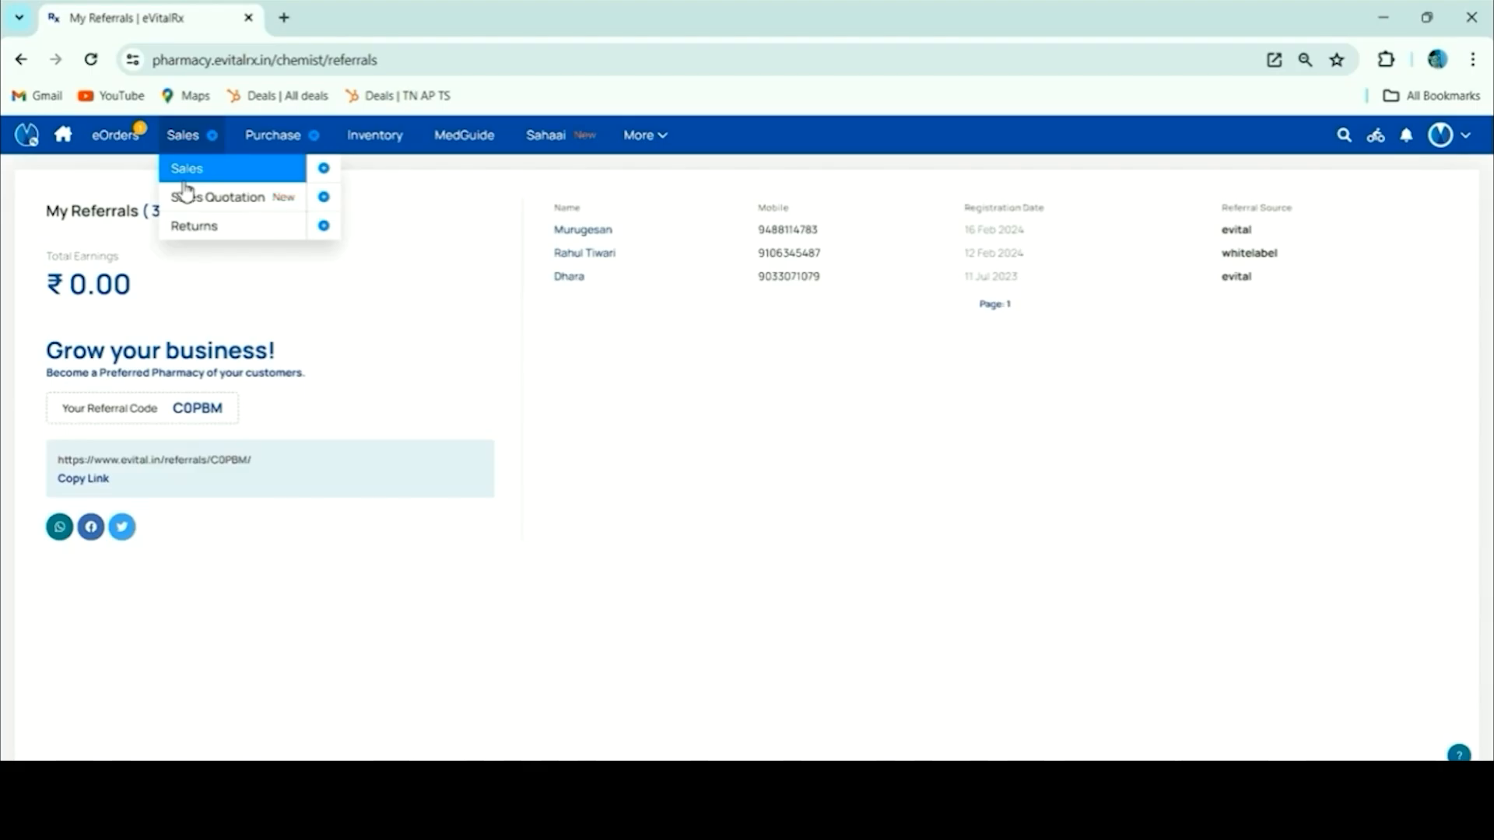
Open the Sales Order list and bring up the printable invoice for bill DEMO129
{"action": "left_click", "coordinate": [192, 170]}
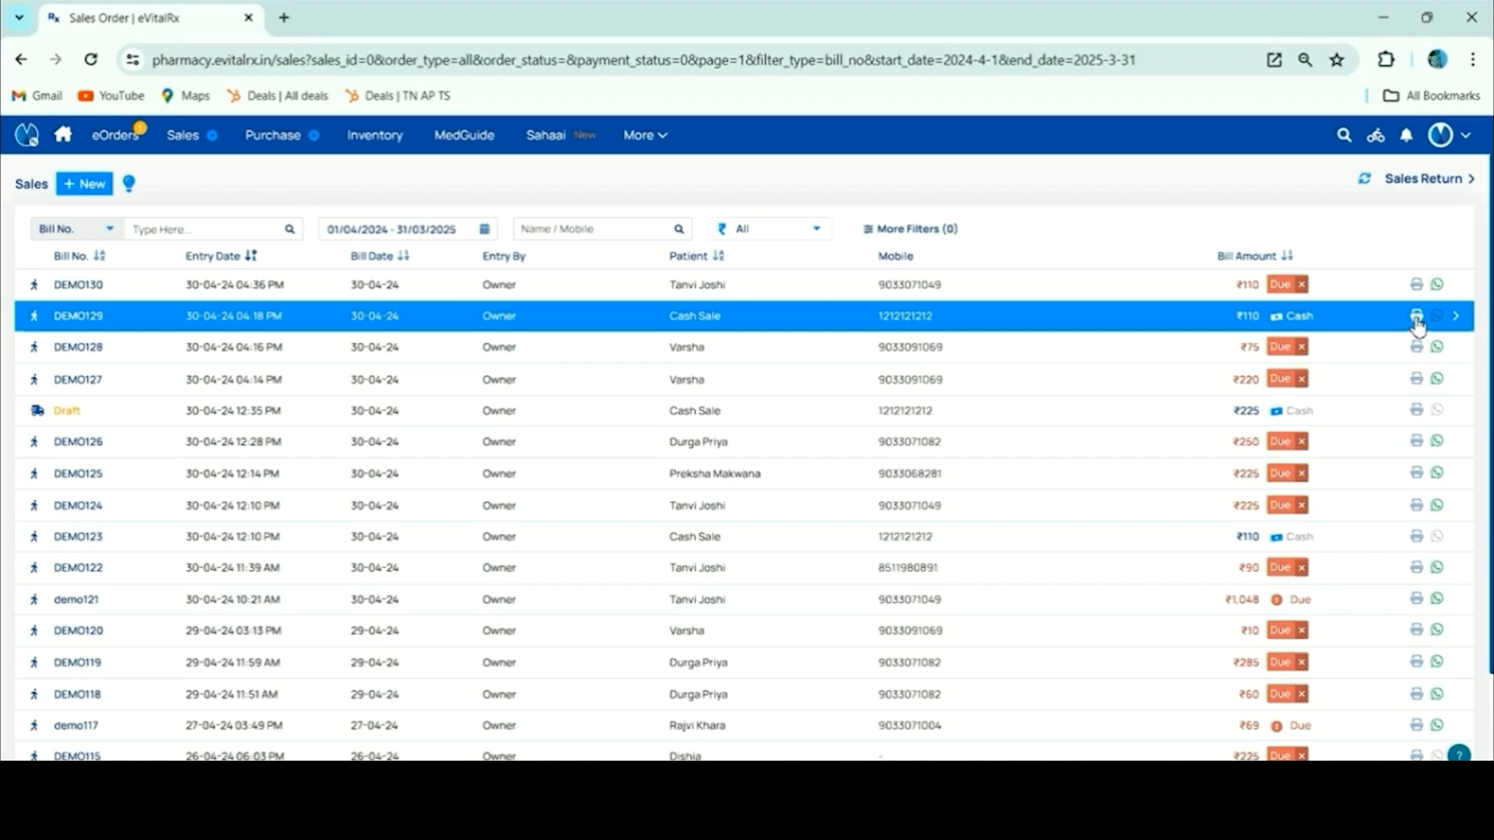
{"action": "left_click", "coordinate": [1416, 317]}
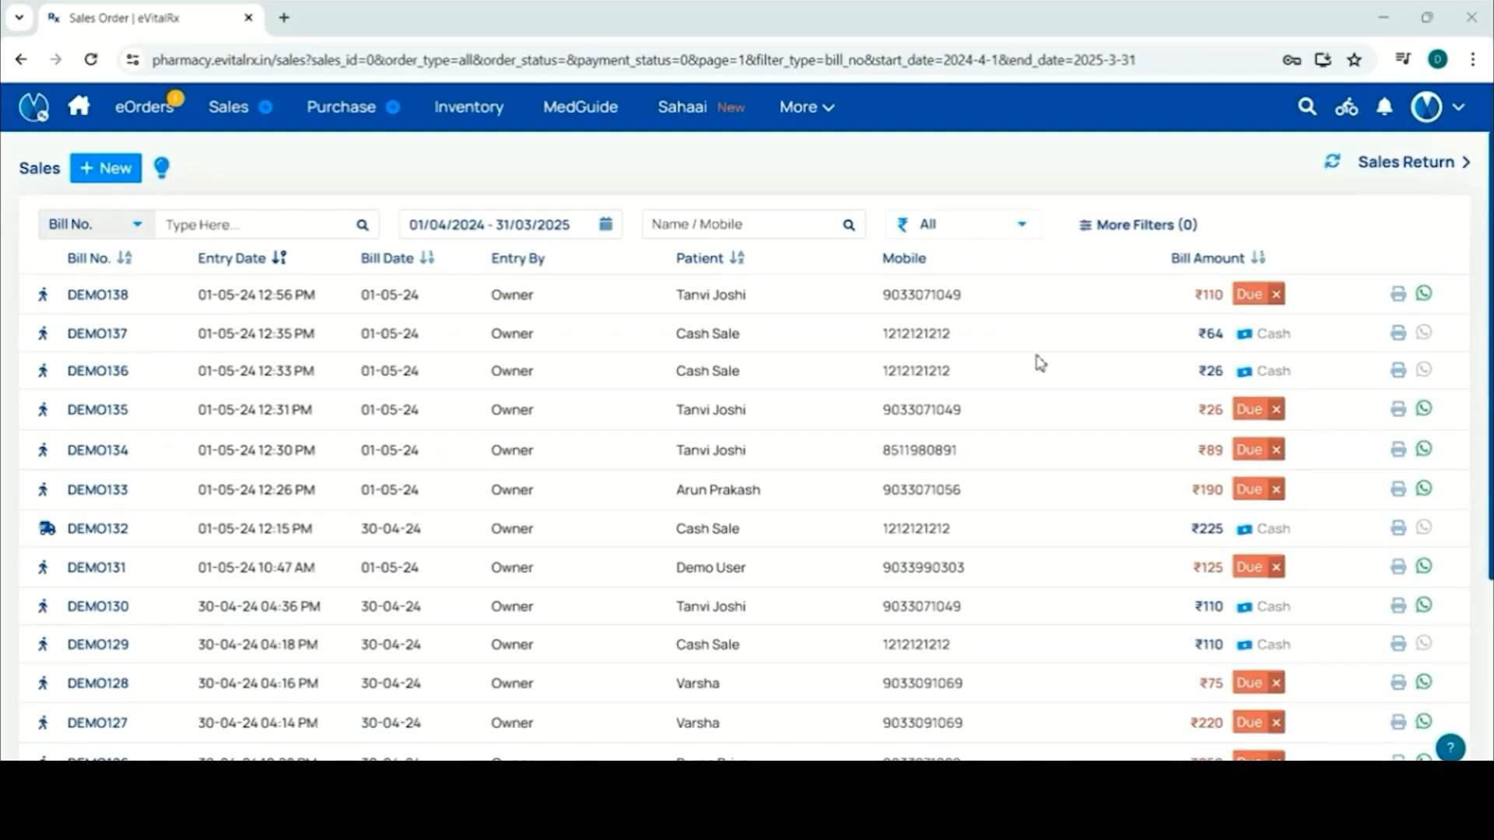
Share sales bill DEMO126 with its customer via WhatsApp from the Sales list
{"action": "left_click", "coordinate": [1036, 366]}
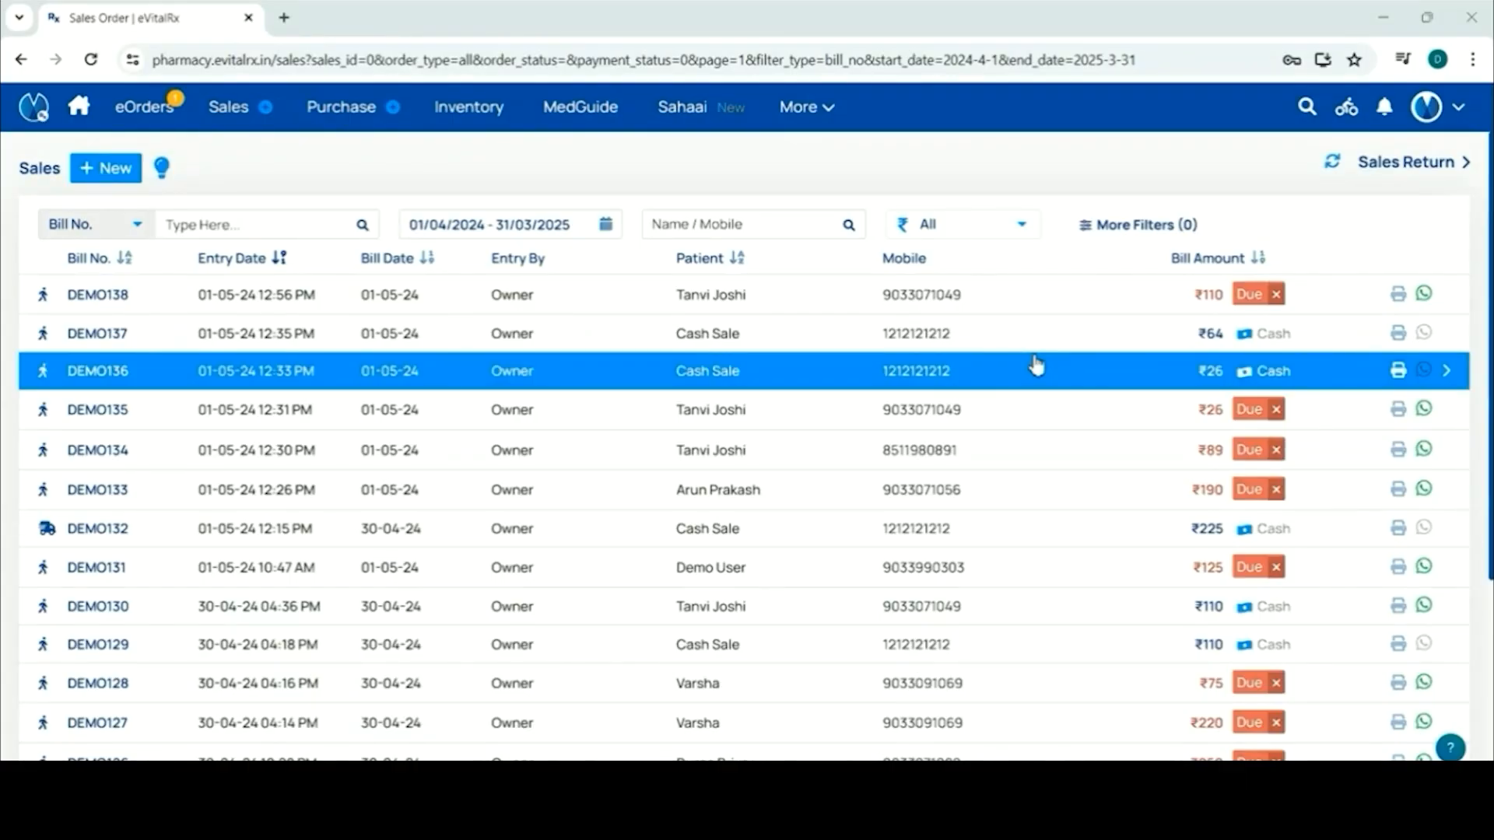
{"action": "scroll", "coordinate": [1034, 370], "scroll_direction": "down", "scroll_amount": 3}
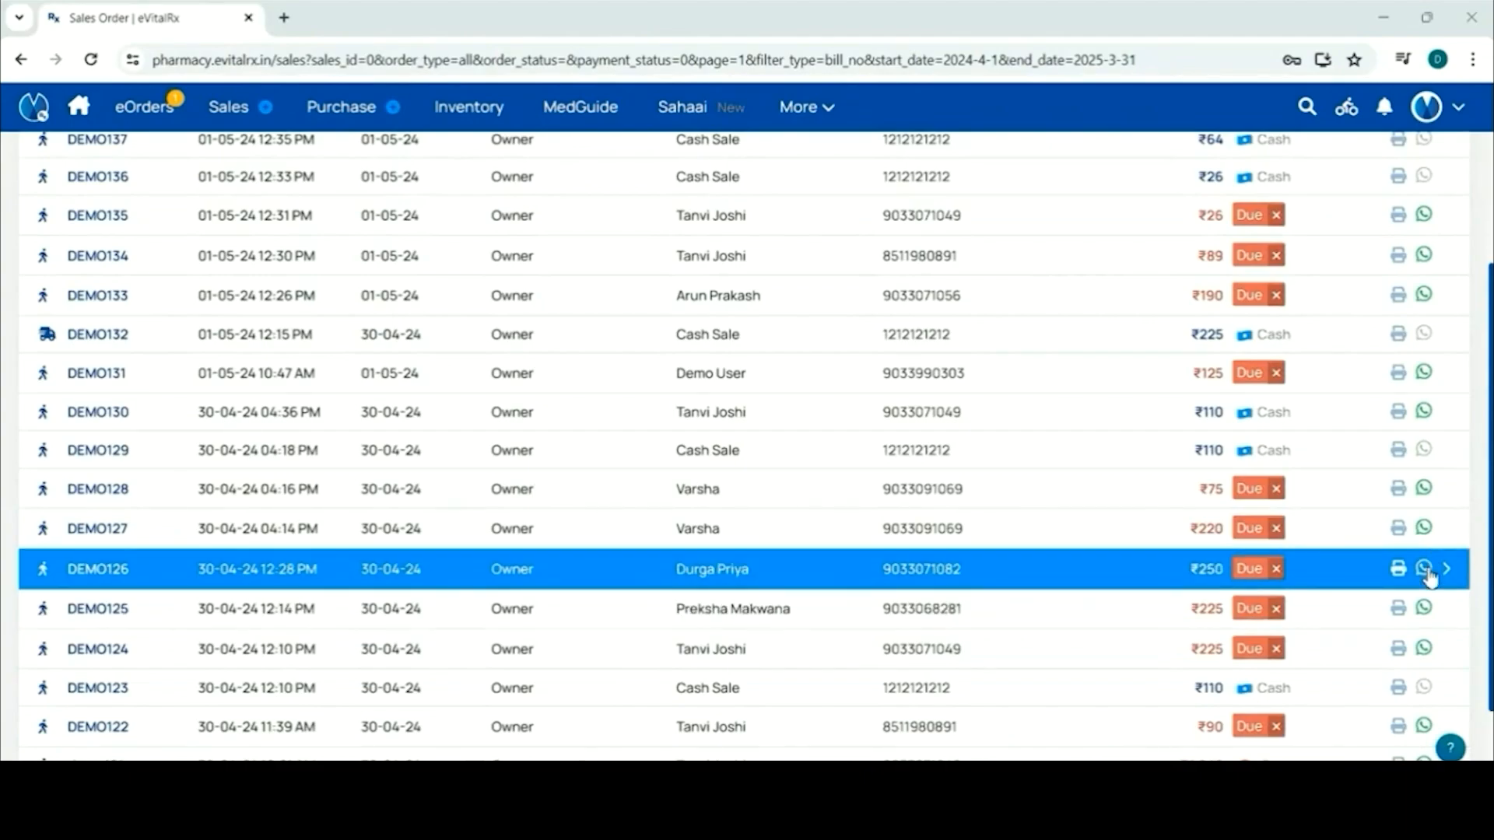
{"action": "left_click", "coordinate": [1425, 569]}
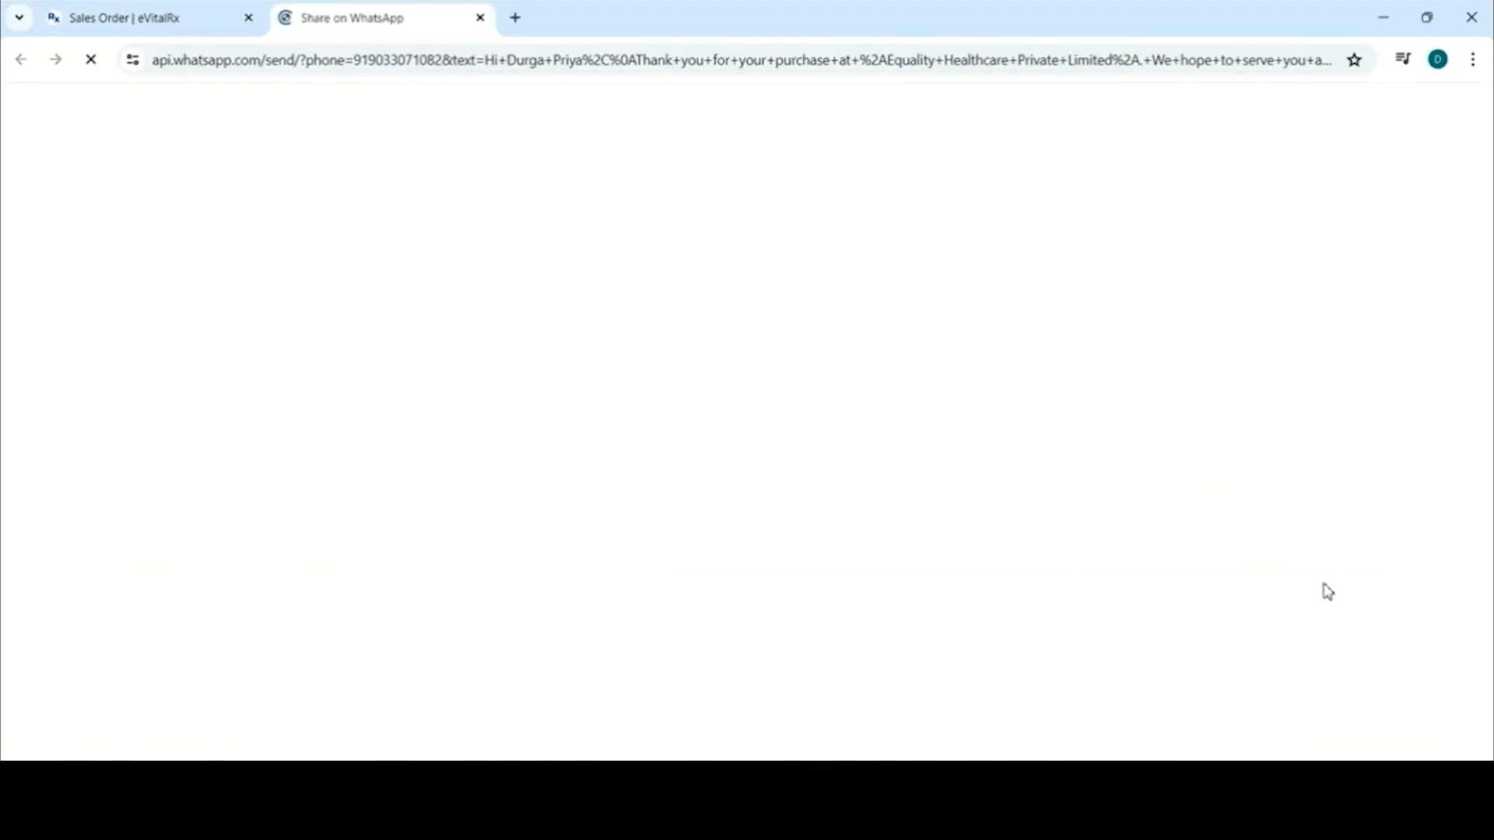
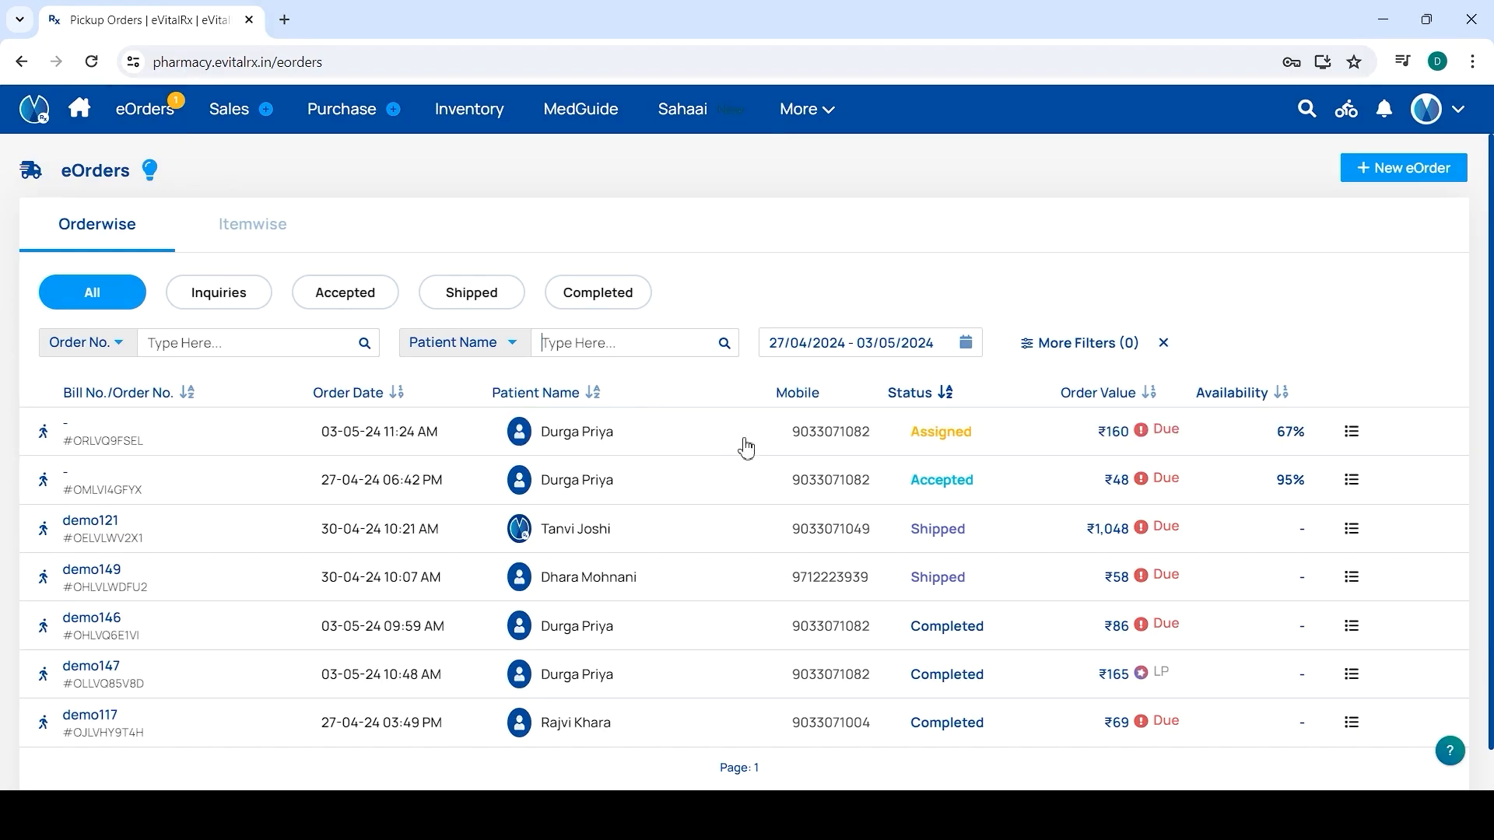
Filter the eOrders list to Inquiries, leaving the single assigned ₹160 pickup order
{"action": "left_click", "coordinate": [236, 306]}
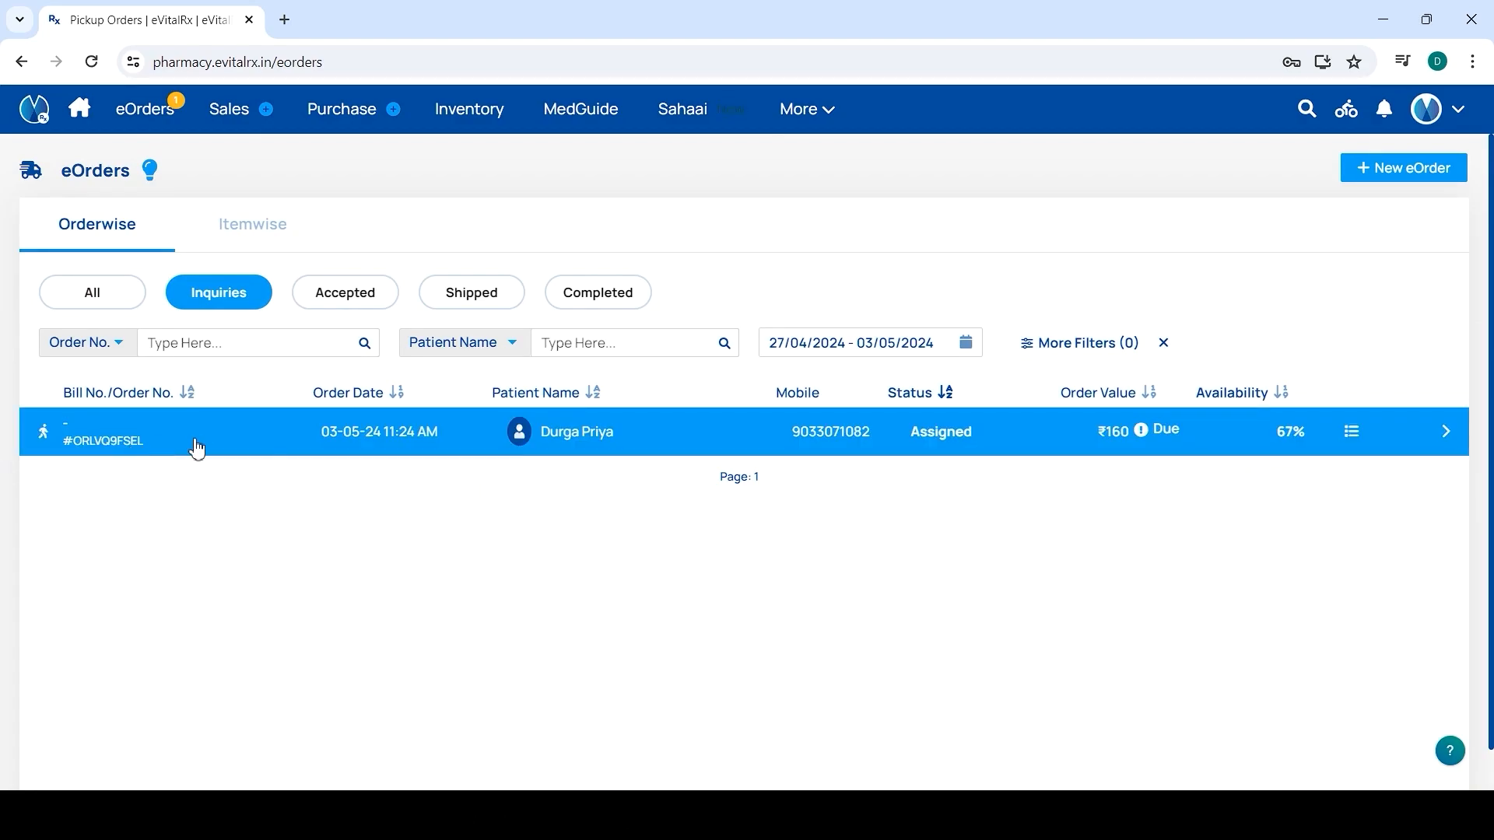
Accept pickup order #ORLVQ9FSEL and confirm, so its status reads Confirmed
{"action": "left_click", "coordinate": [295, 439]}
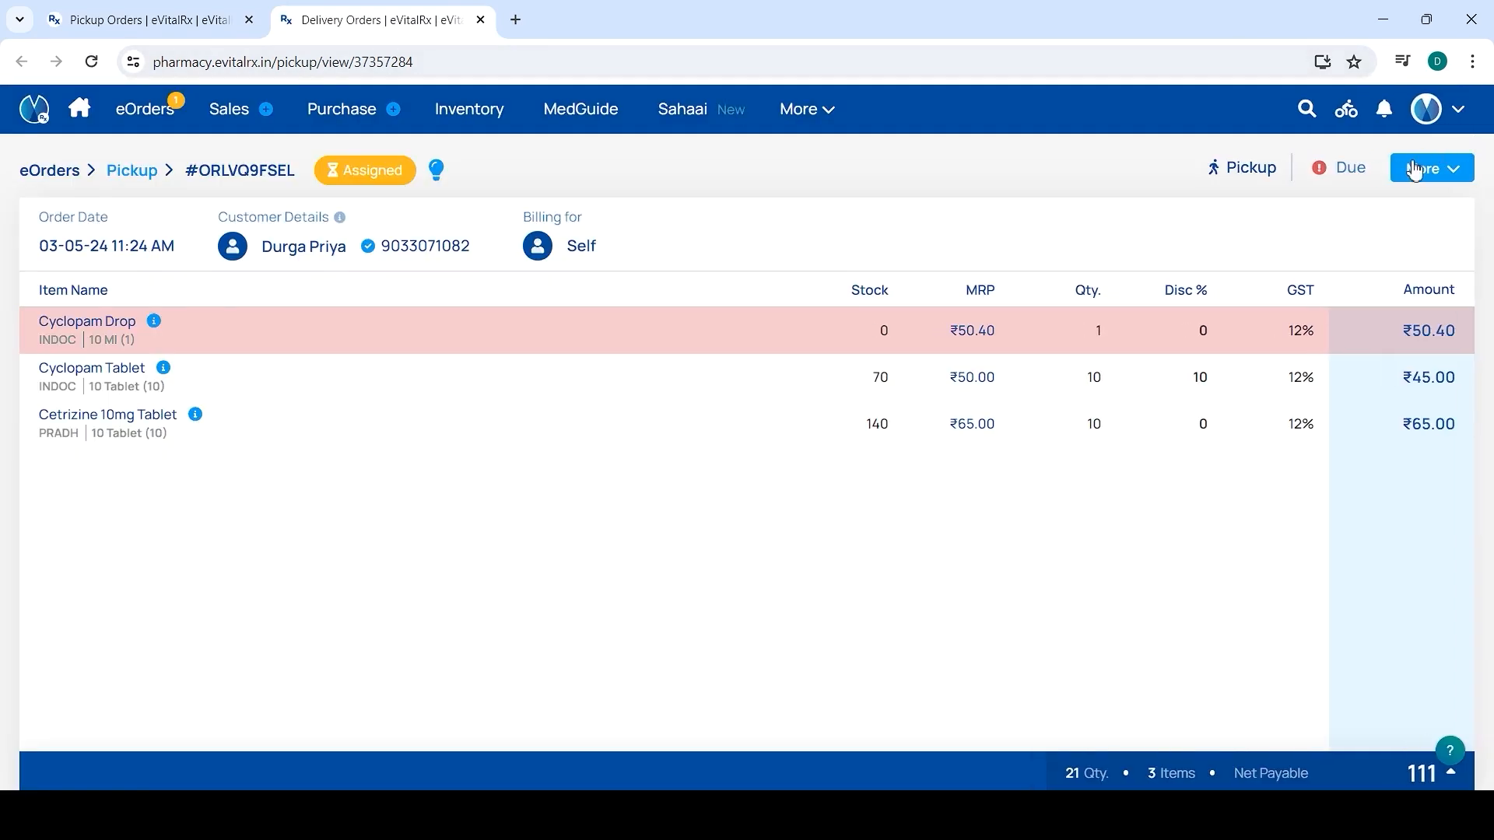
{"action": "left_click", "coordinate": [1416, 172]}
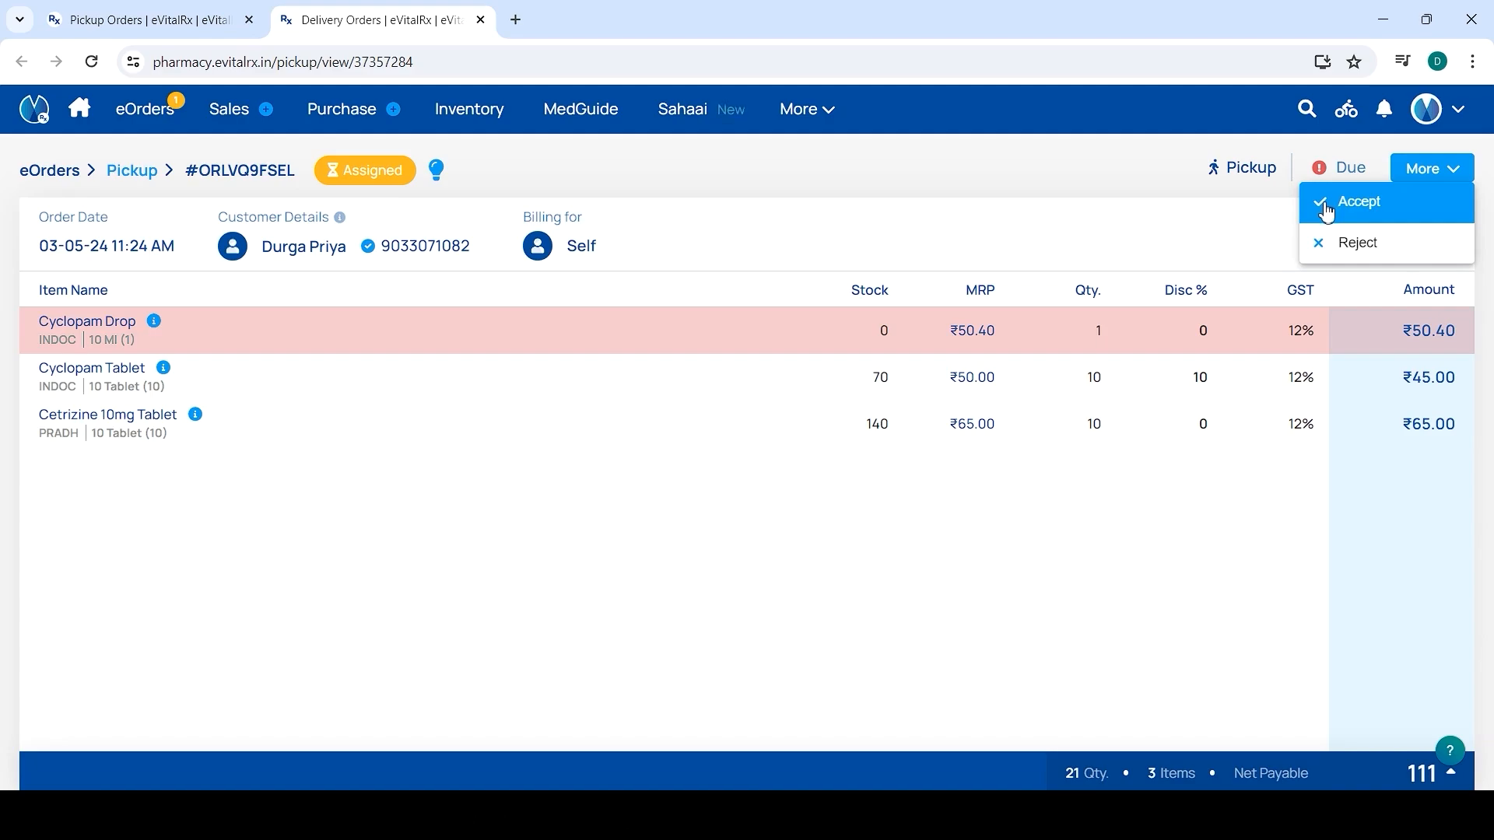
{"action": "left_click", "coordinate": [1327, 209]}
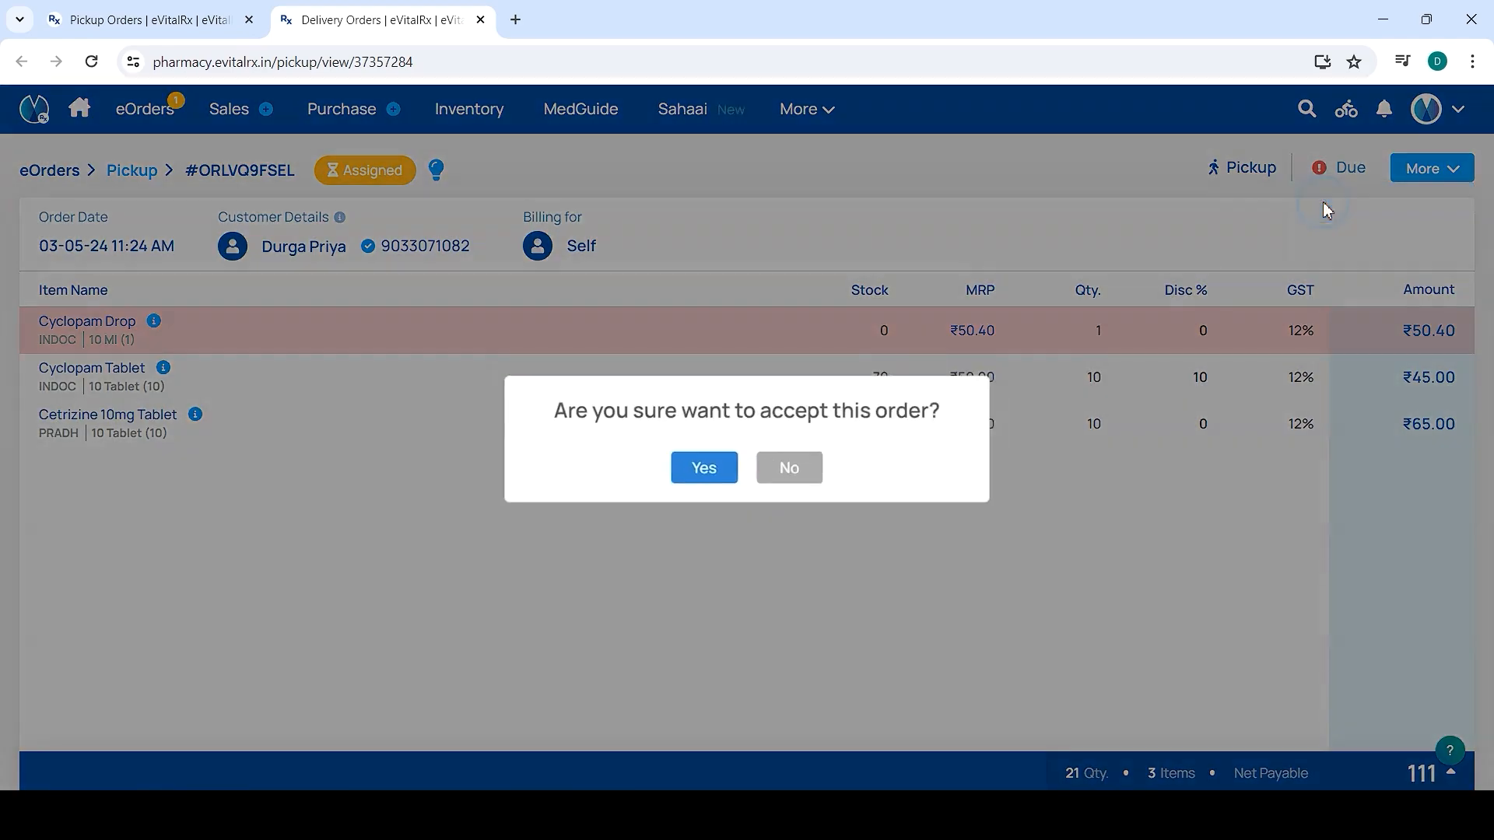
{"action": "left_click", "coordinate": [704, 470]}
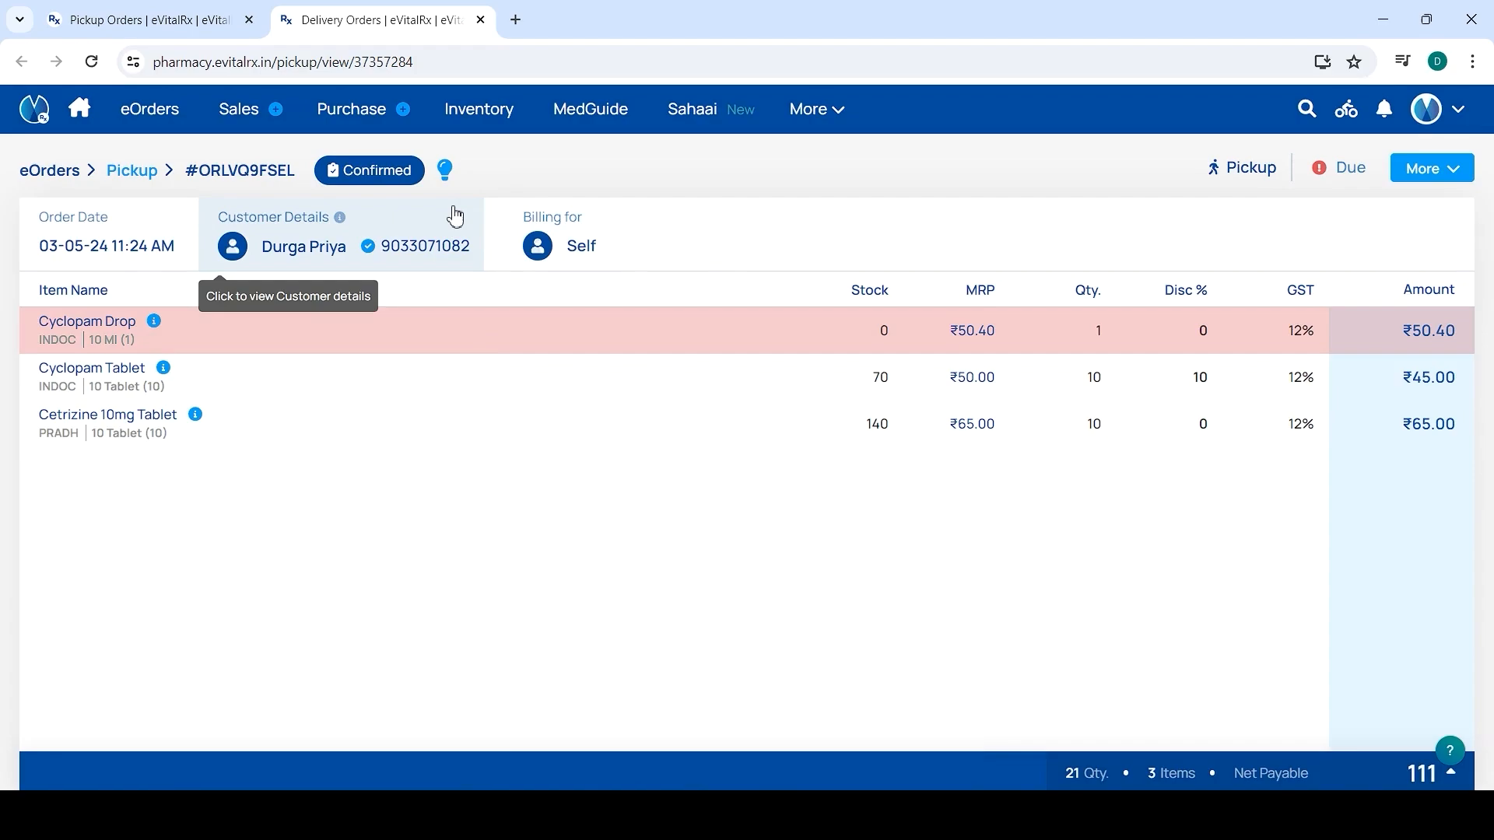
Edit the confirmed order as a sales bill and save it, making it Ready For Pickup
{"action": "left_click", "coordinate": [1430, 176]}
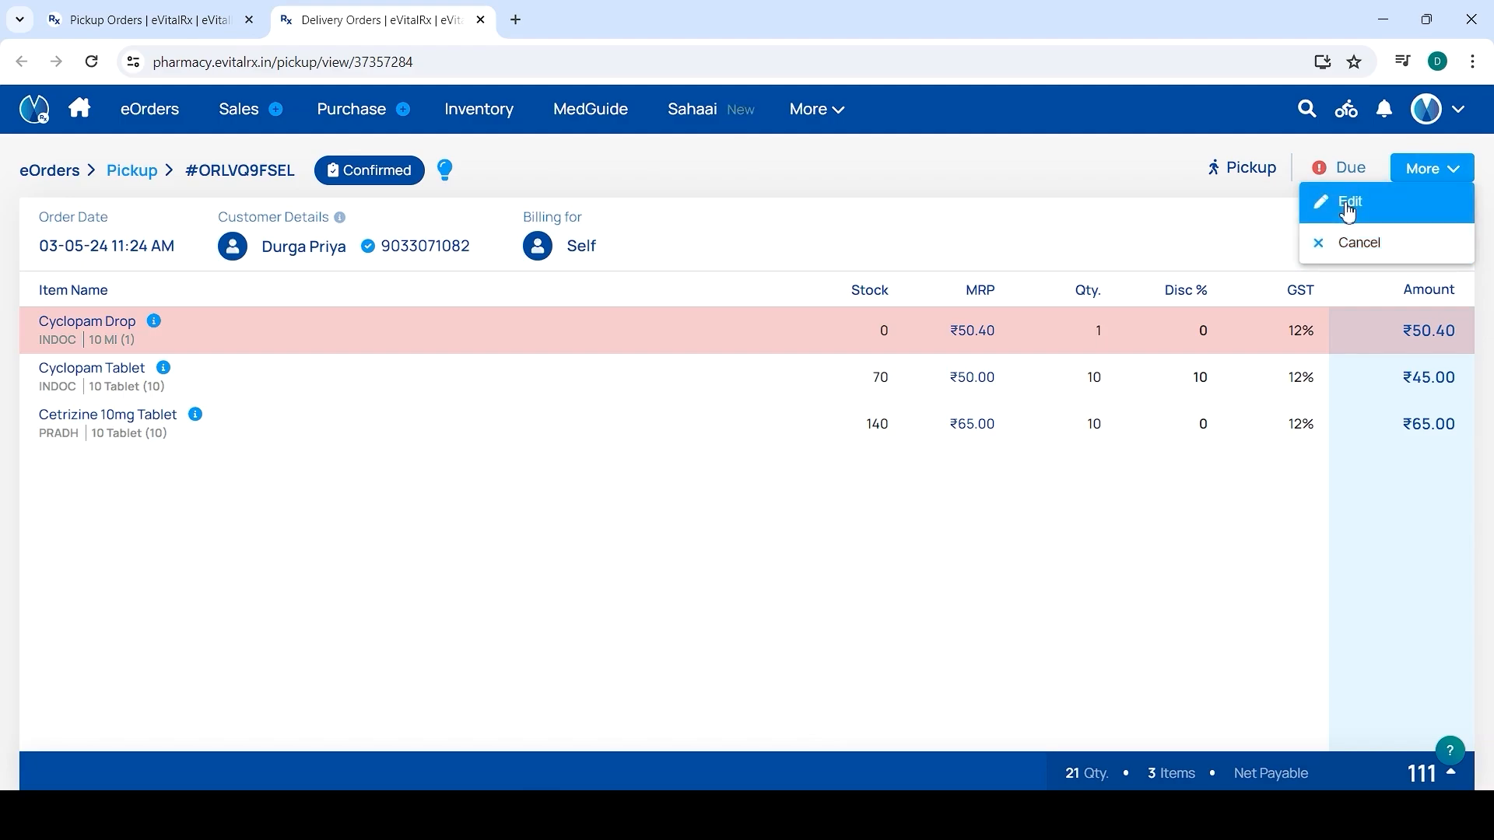
{"action": "left_click", "coordinate": [1348, 208]}
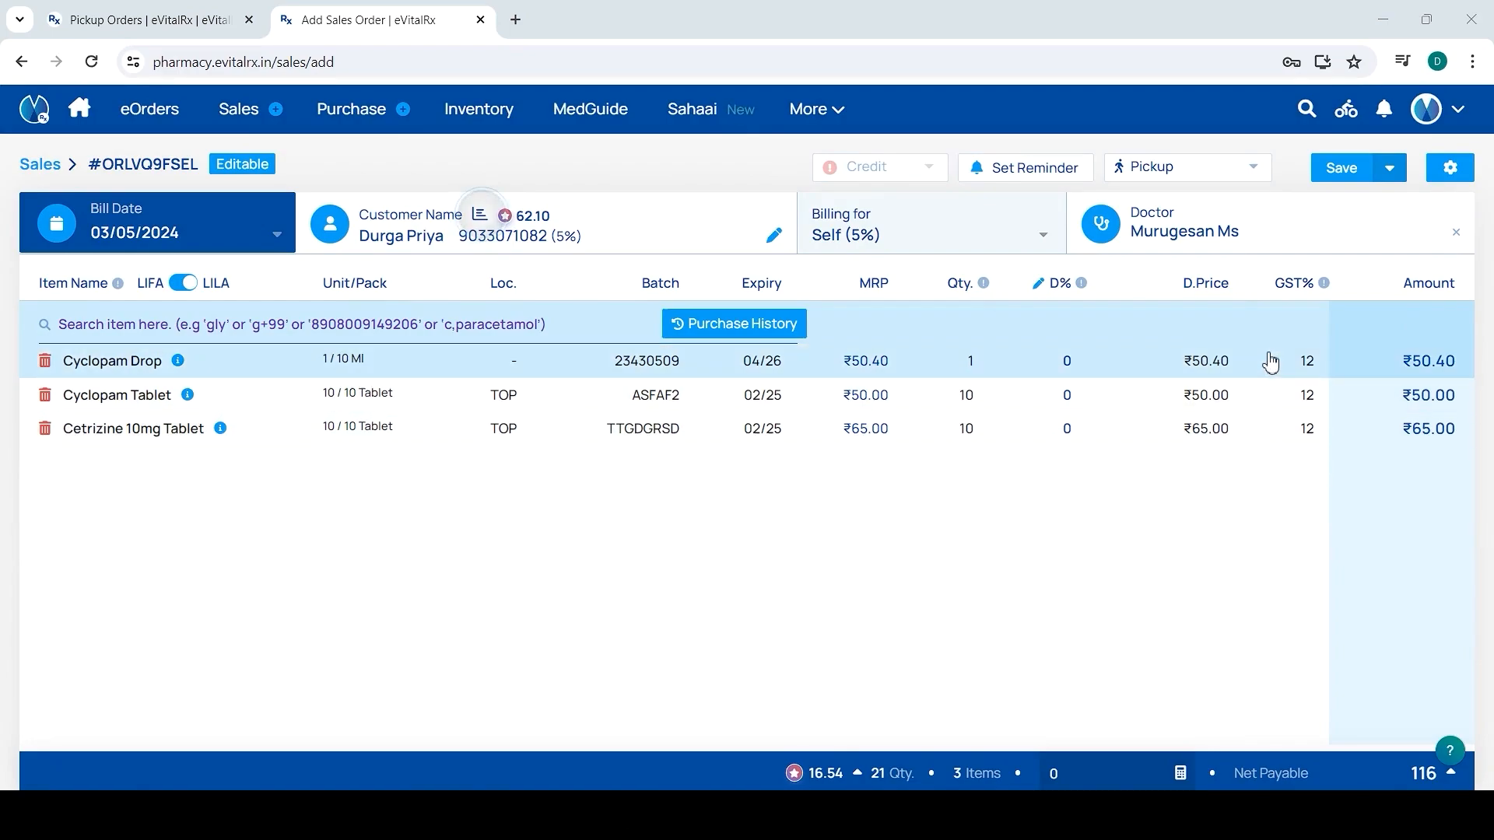
{"action": "left_click", "coordinate": [1334, 169]}
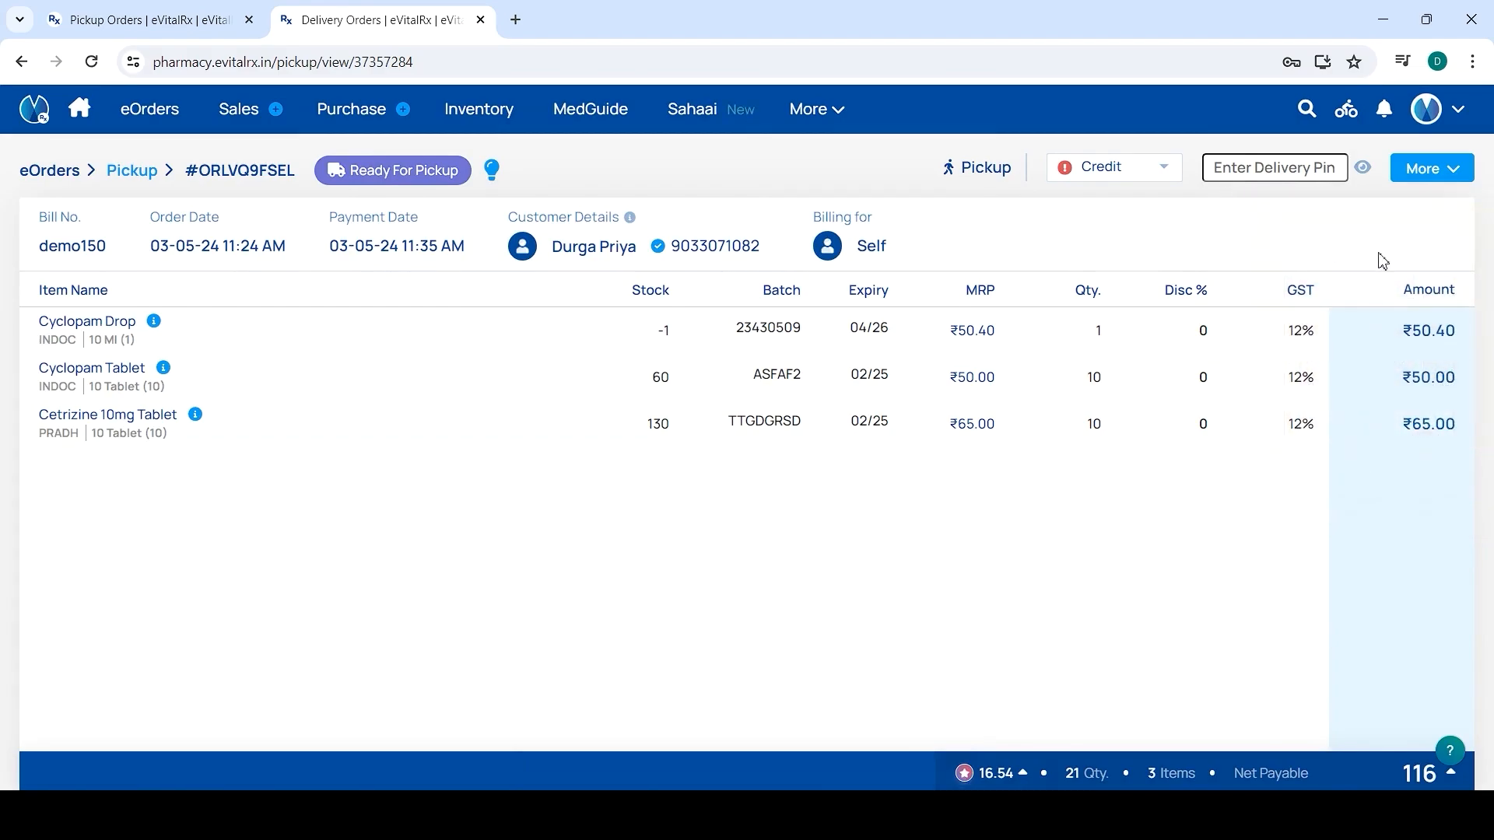
Enter the customer's delivery PIN for billed order demo150
{"action": "left_click", "coordinate": [1425, 170]}
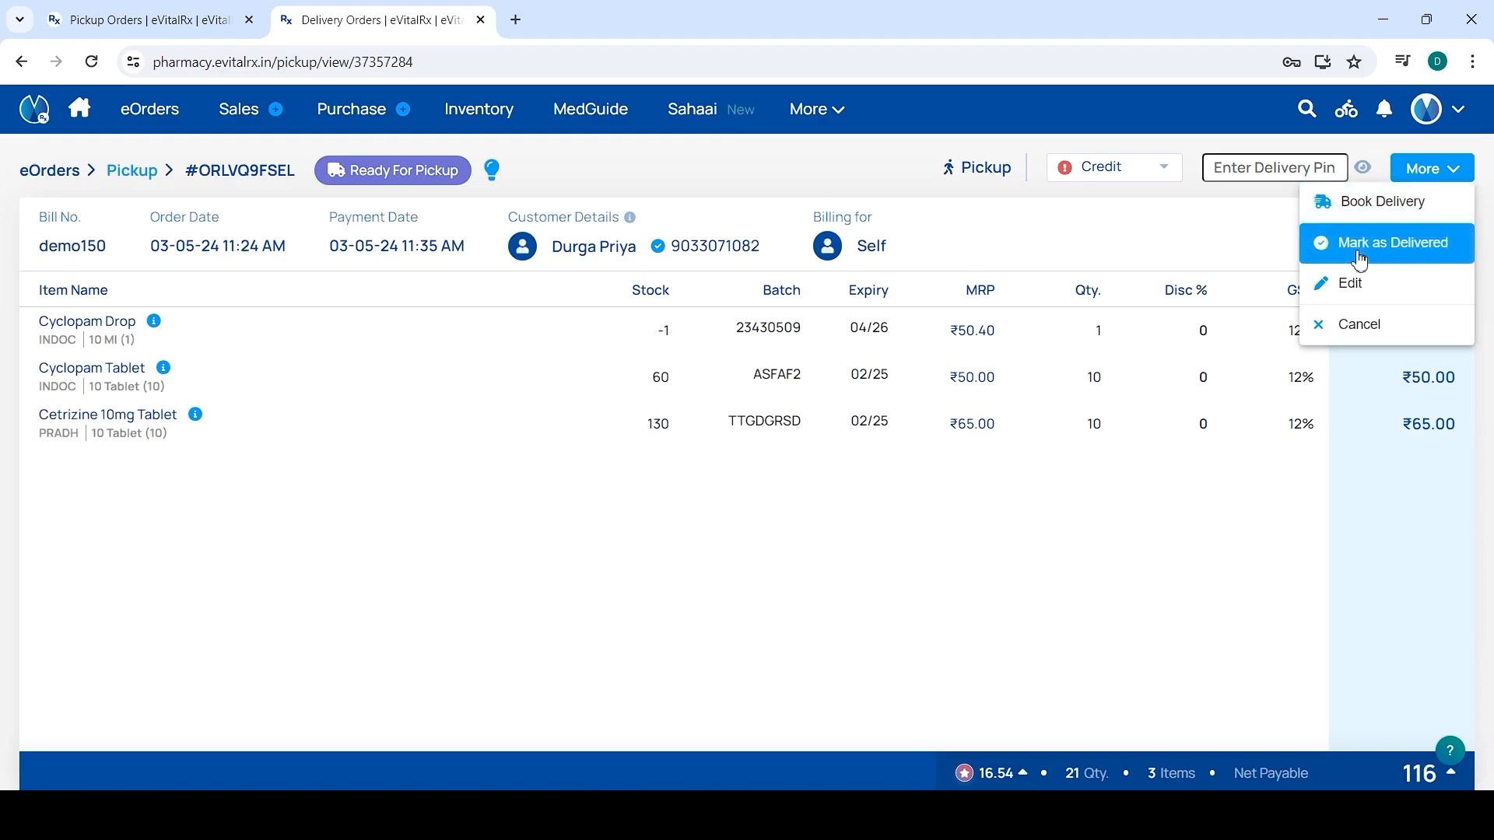
{"action": "left_click", "coordinate": [1285, 170]}
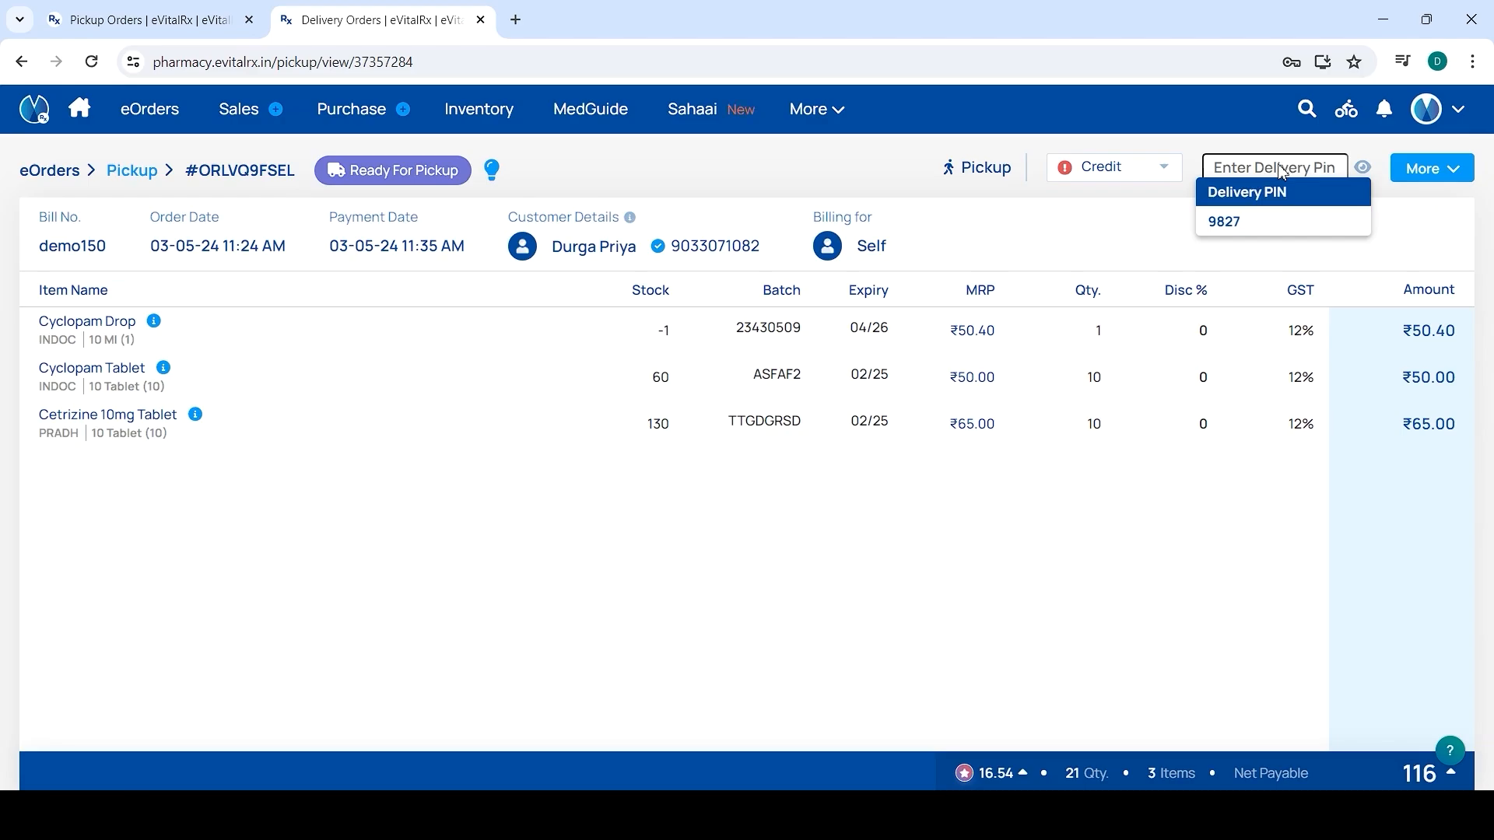
{"action": "left_click", "coordinate": [1265, 170]}
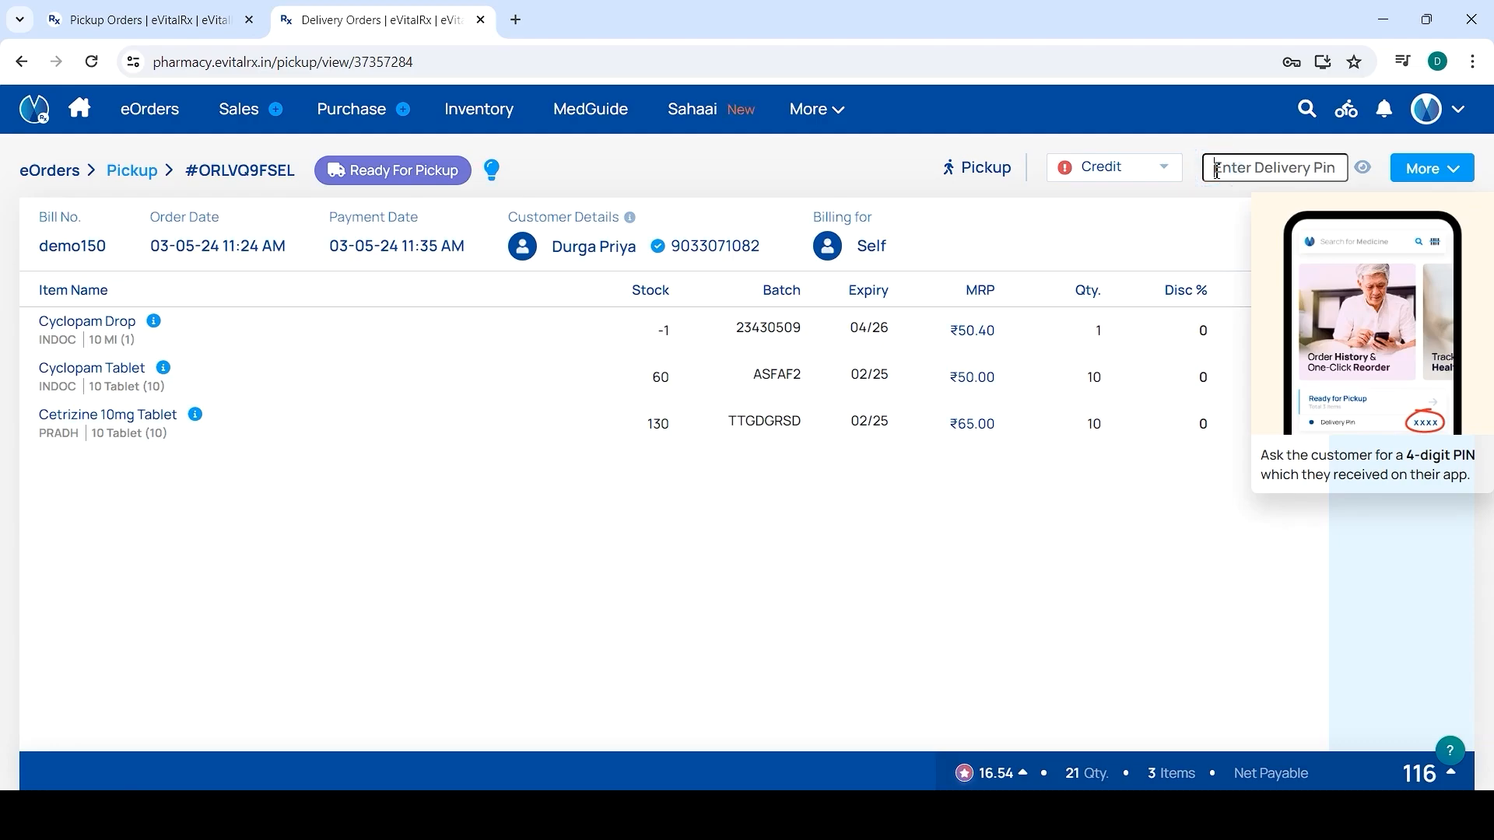
{"action": "type", "text": "9827"}
Mark order demo150 as delivered and confirm, returning it to the list as Completed
{"action": "left_click", "coordinate": [1397, 174]}
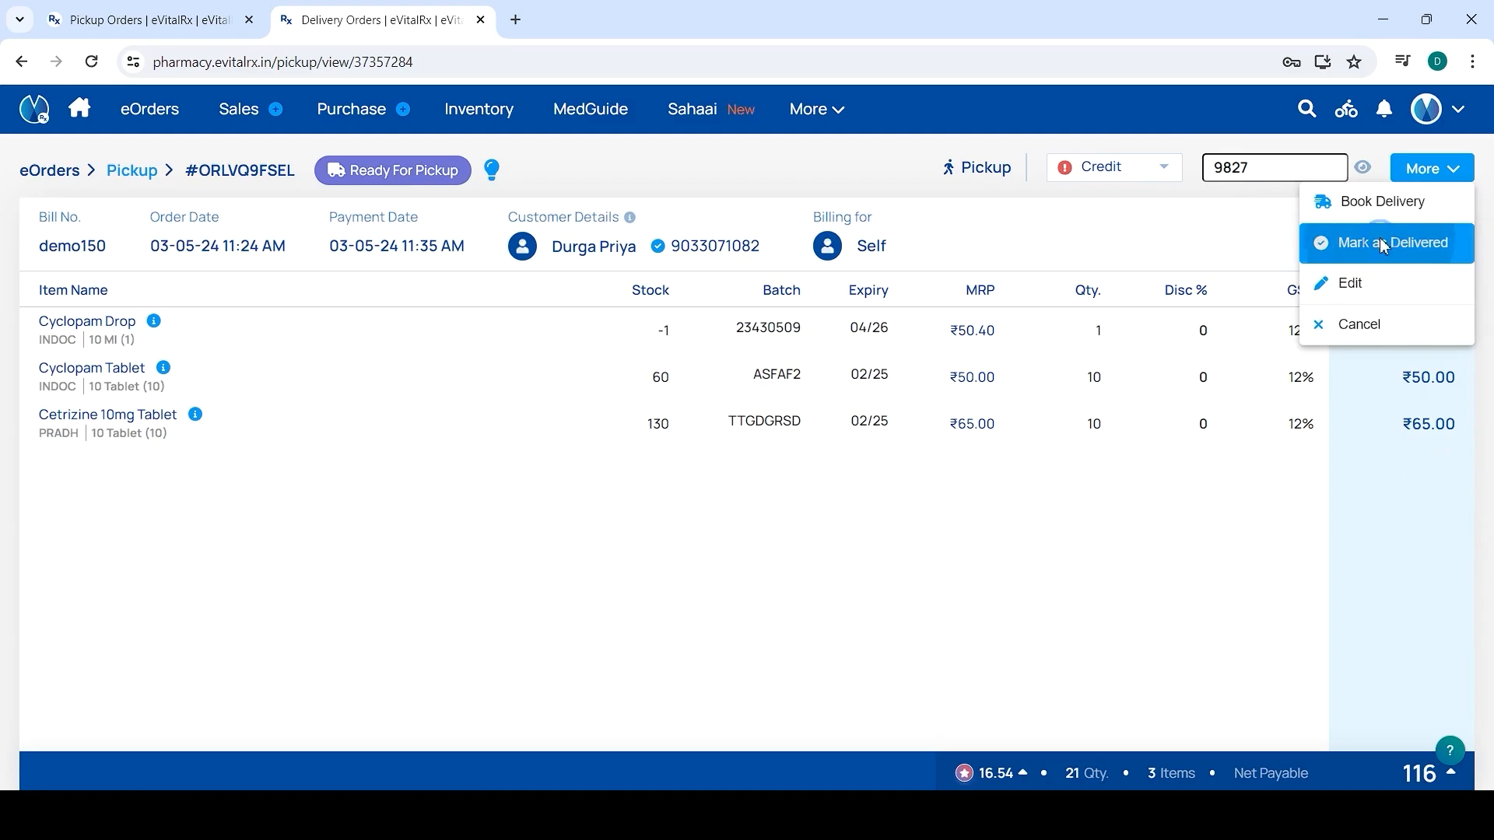
{"action": "left_click", "coordinate": [1383, 246]}
{"action": "left_click", "coordinate": [684, 488]}
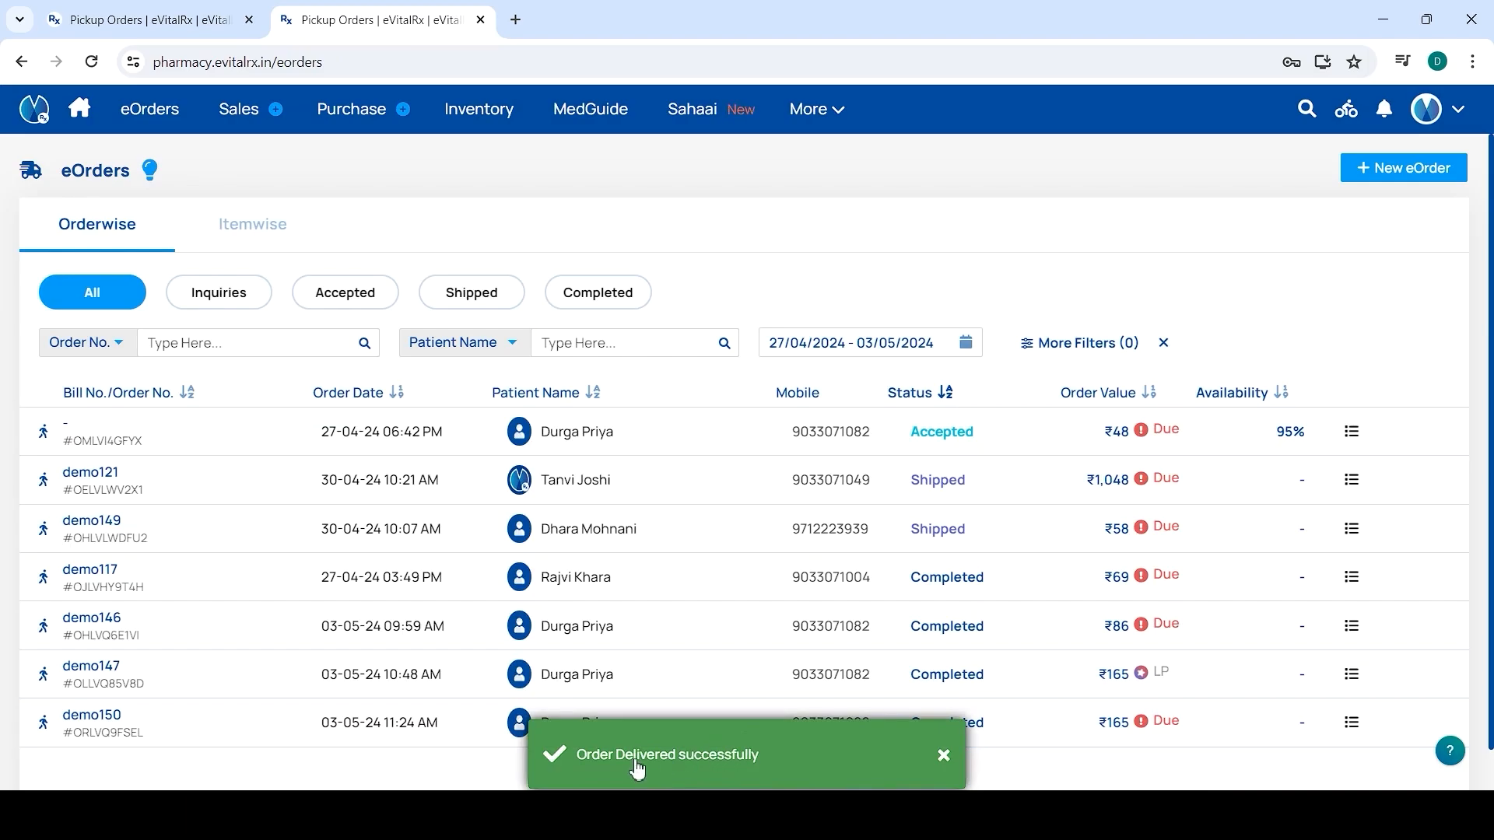
Show only Completed eOrders, including demo150, and bring up the delivery options menu
{"action": "left_click", "coordinate": [582, 301]}
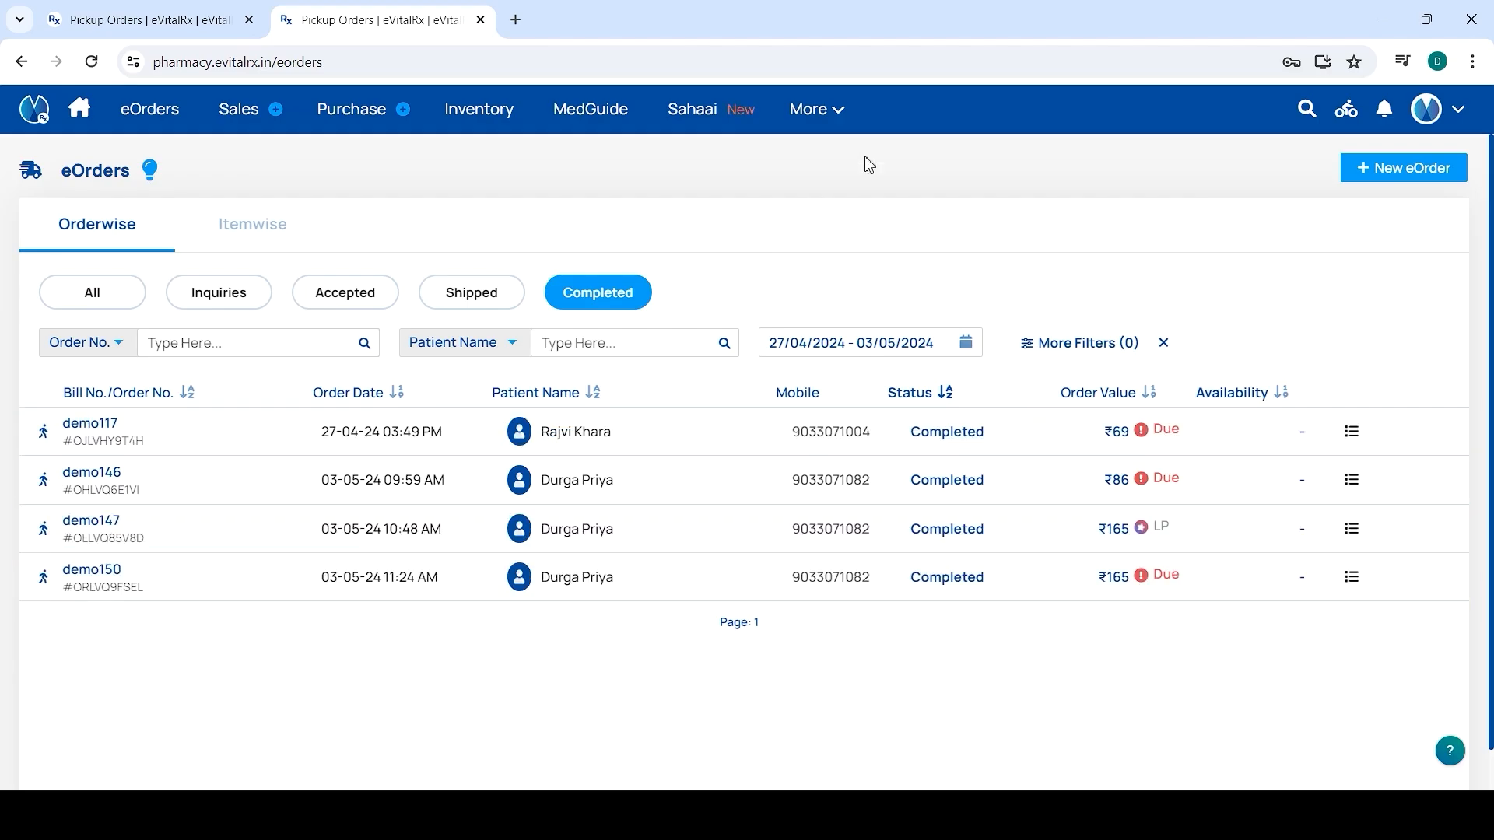
{"action": "left_click", "coordinate": [1356, 131]}
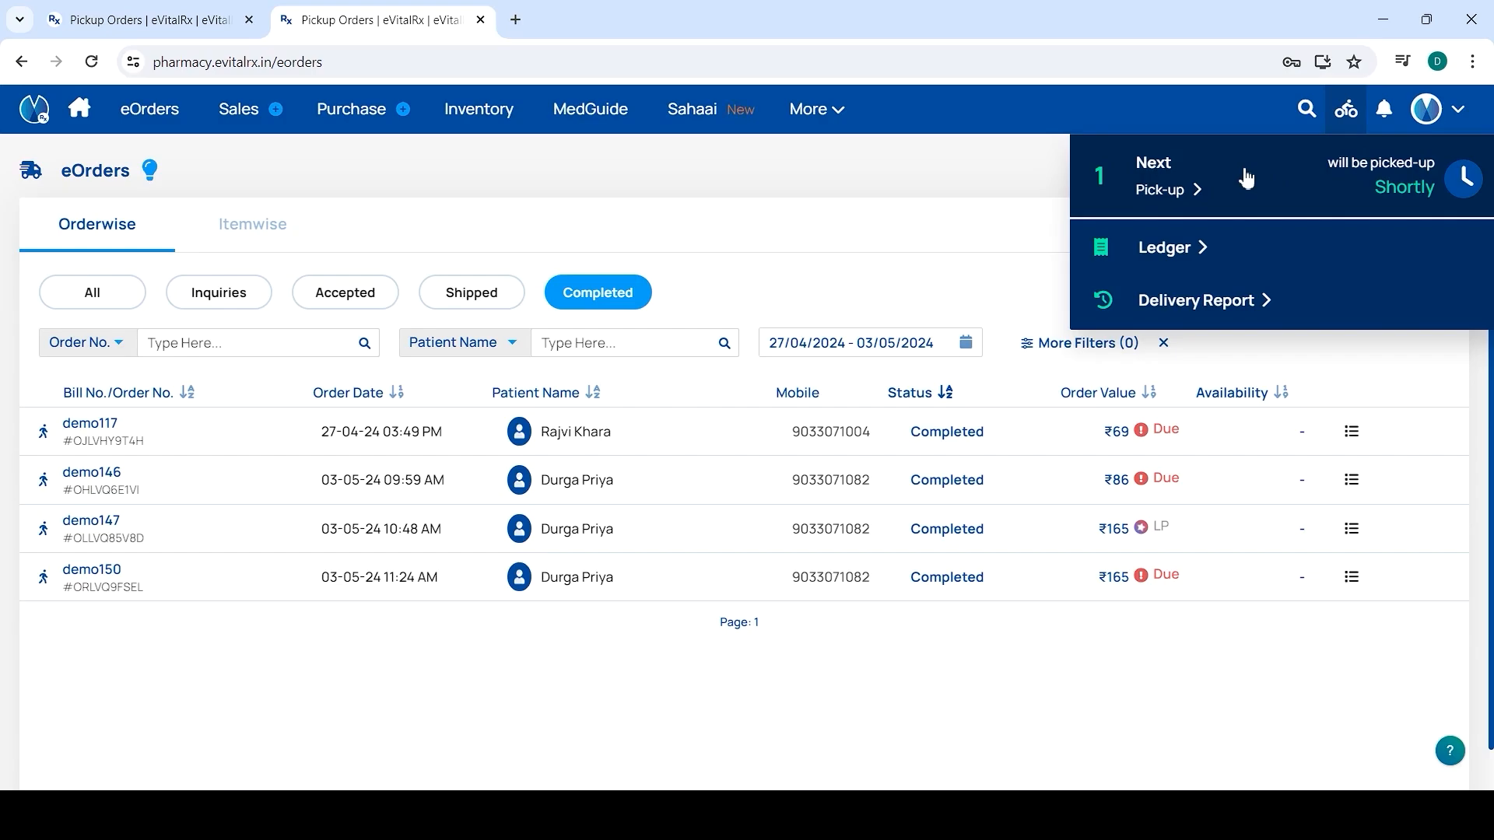
View the VitalCoins ledger with its 382.80 balance, then reopen the delivery options
{"action": "left_click", "coordinate": [1163, 249]}
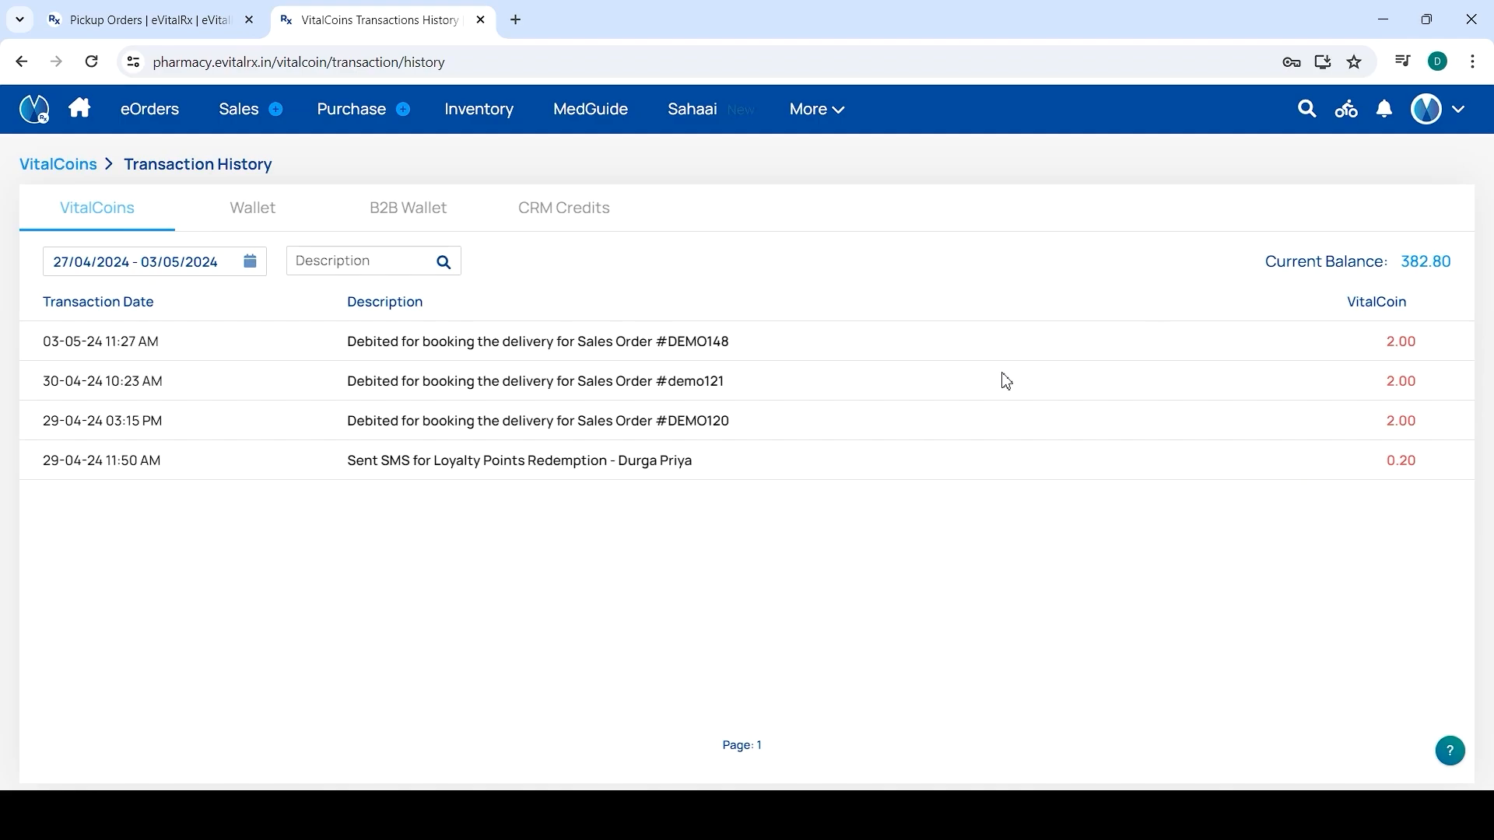
{"action": "left_click", "coordinate": [1352, 123]}
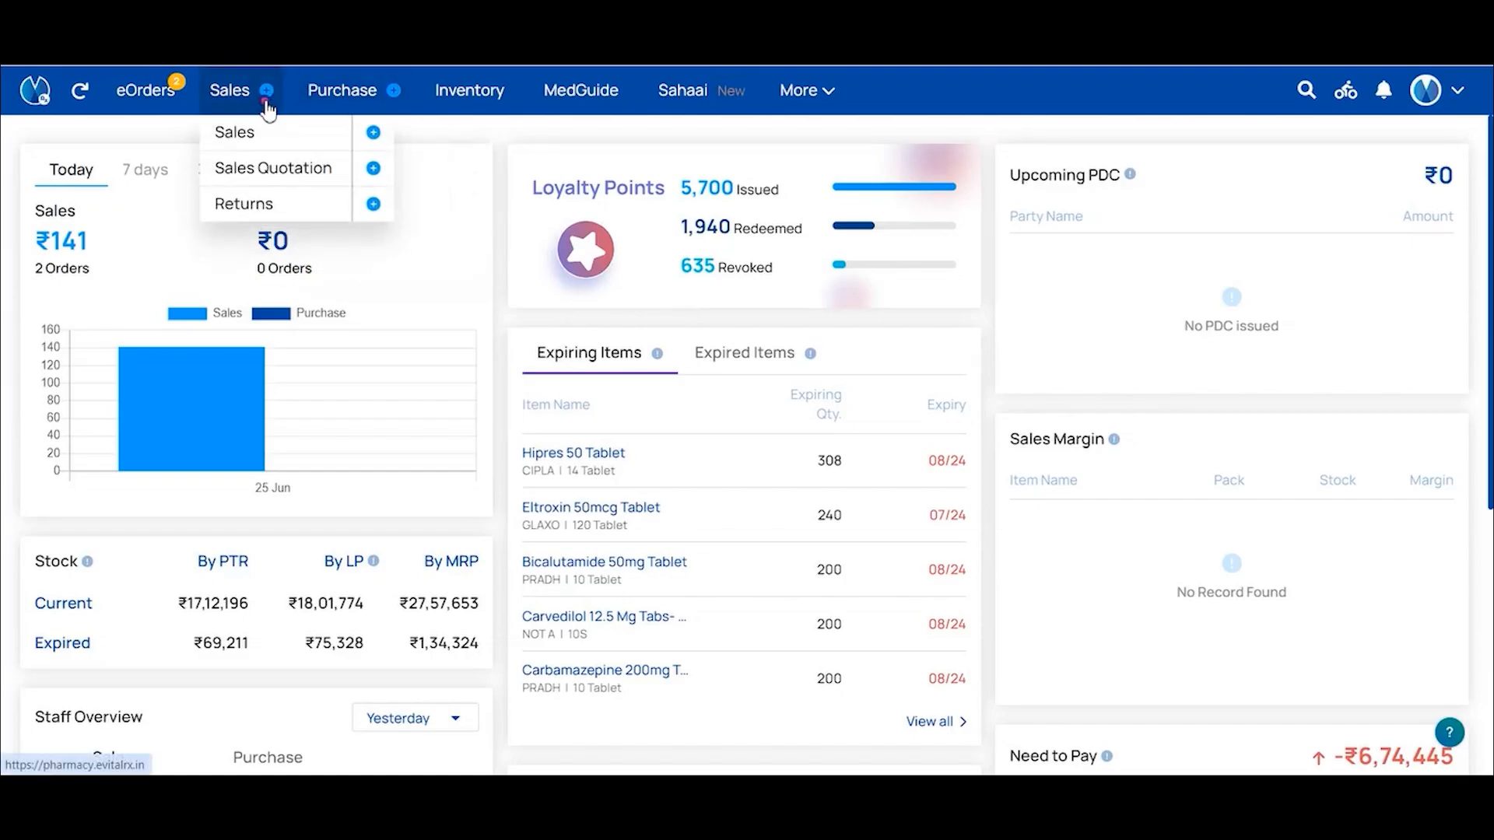
Start a new sales bill and show its Learn More help articles on billing topics
{"action": "left_click", "coordinate": [265, 93]}
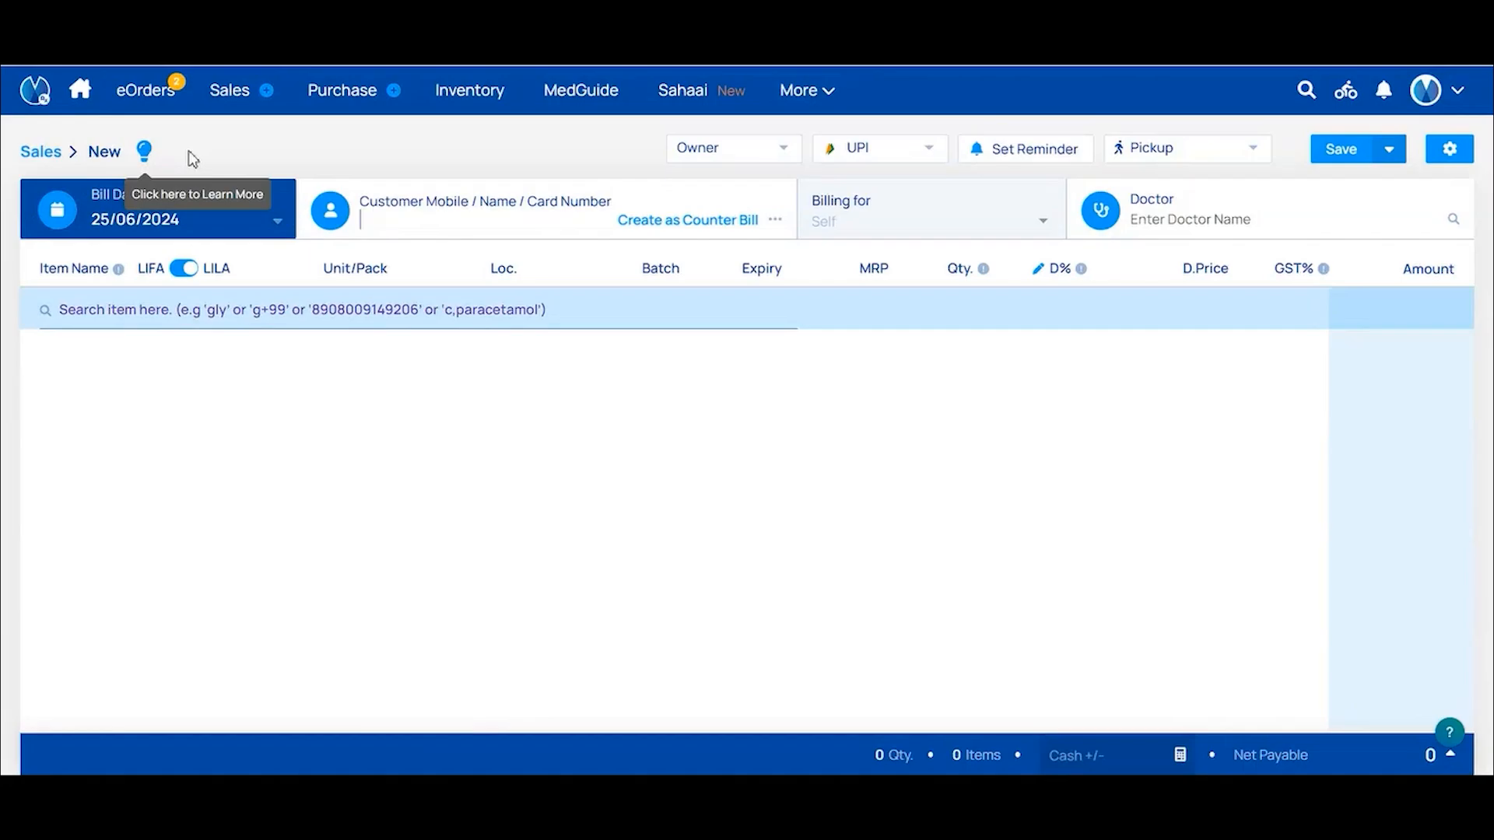
{"action": "left_click", "coordinate": [147, 153]}
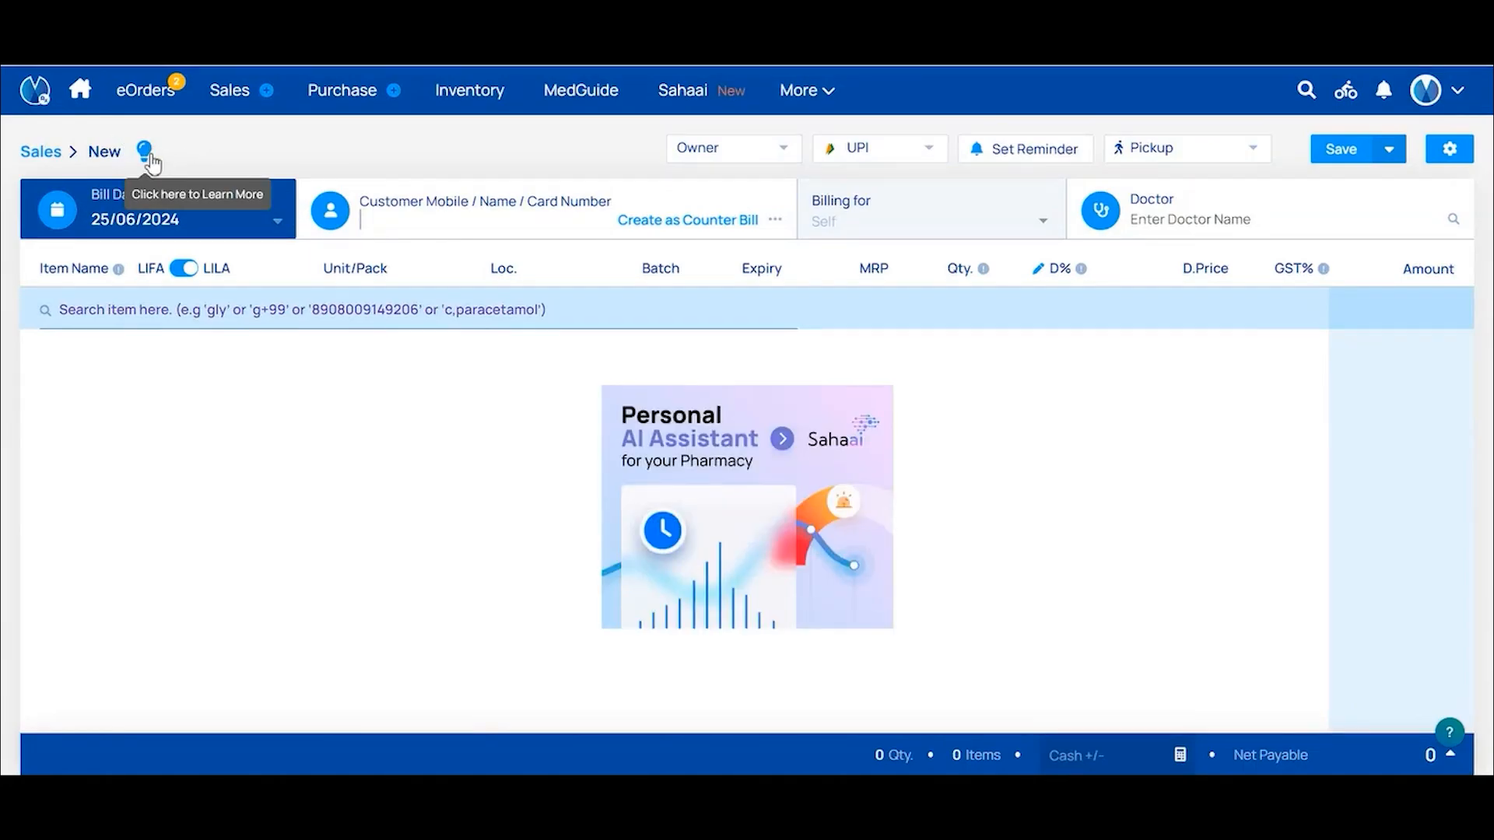
{"action": "left_click", "coordinate": [146, 154]}
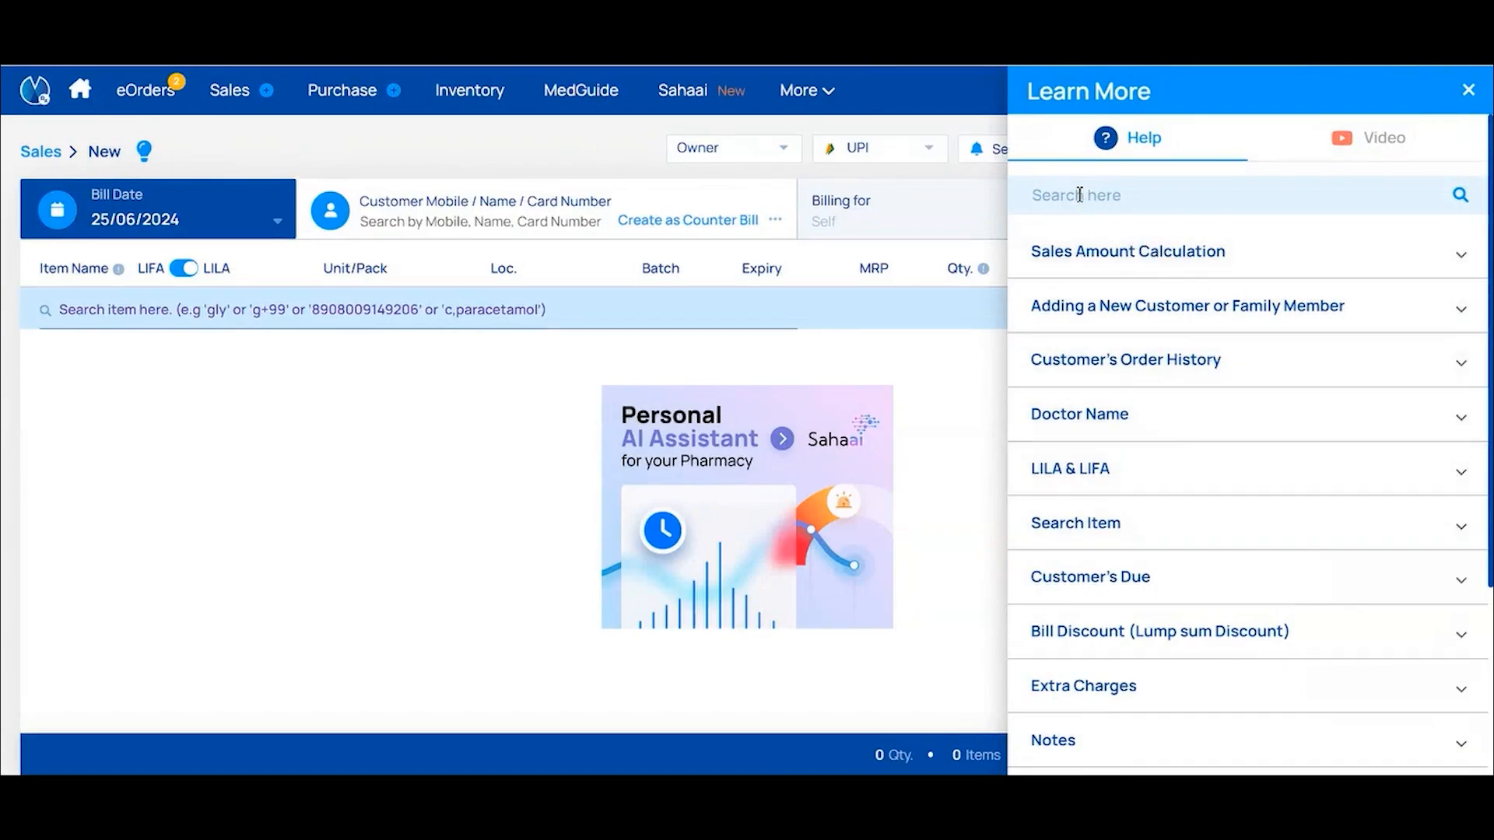
Switch Learn More to Telugu videos, search 'Creating New Sales Invoice', then close the panel
{"action": "left_click", "coordinate": [1398, 161]}
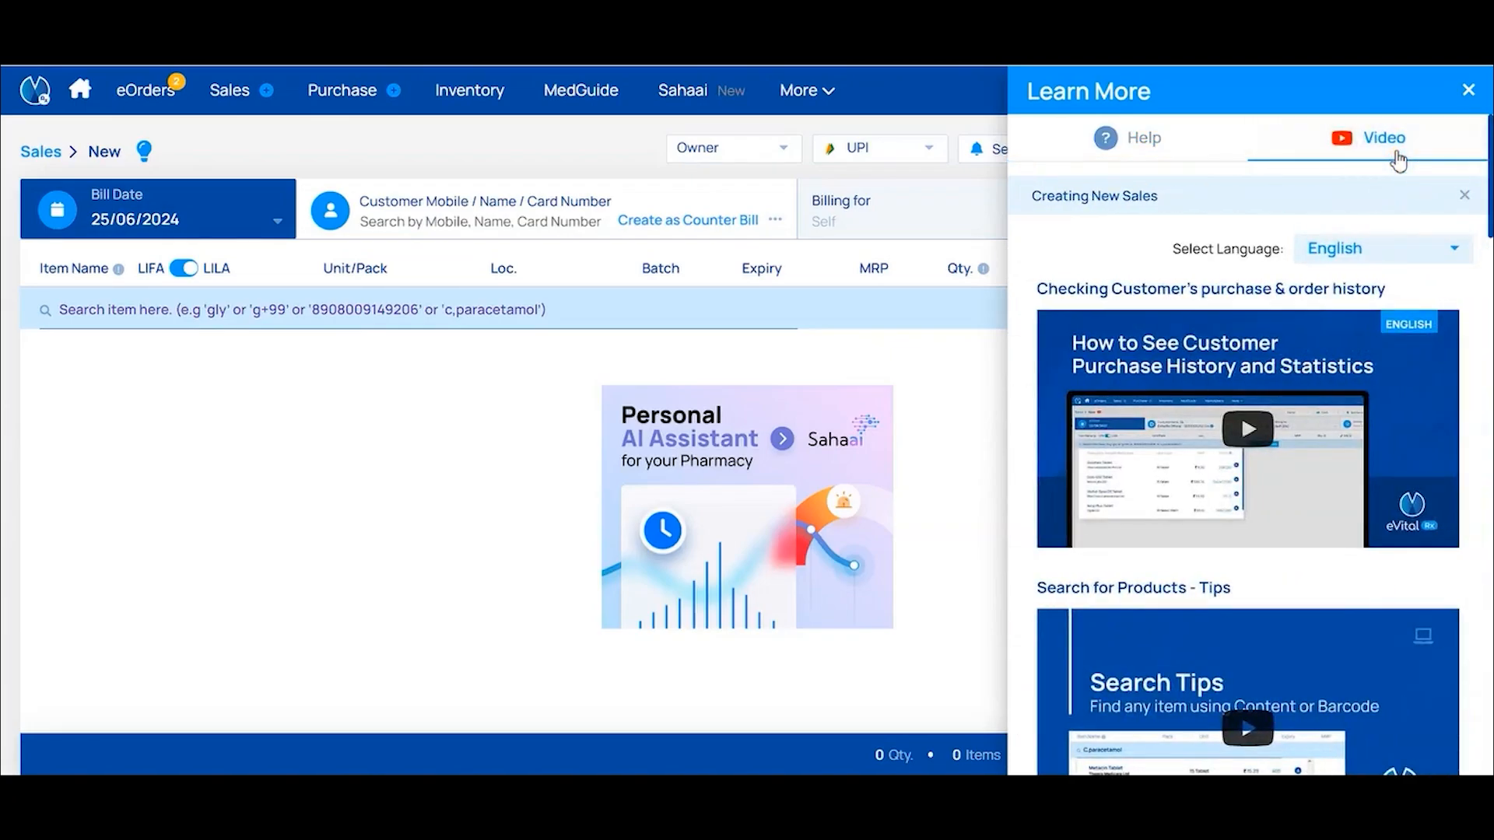
{"action": "left_click", "coordinate": [1359, 257]}
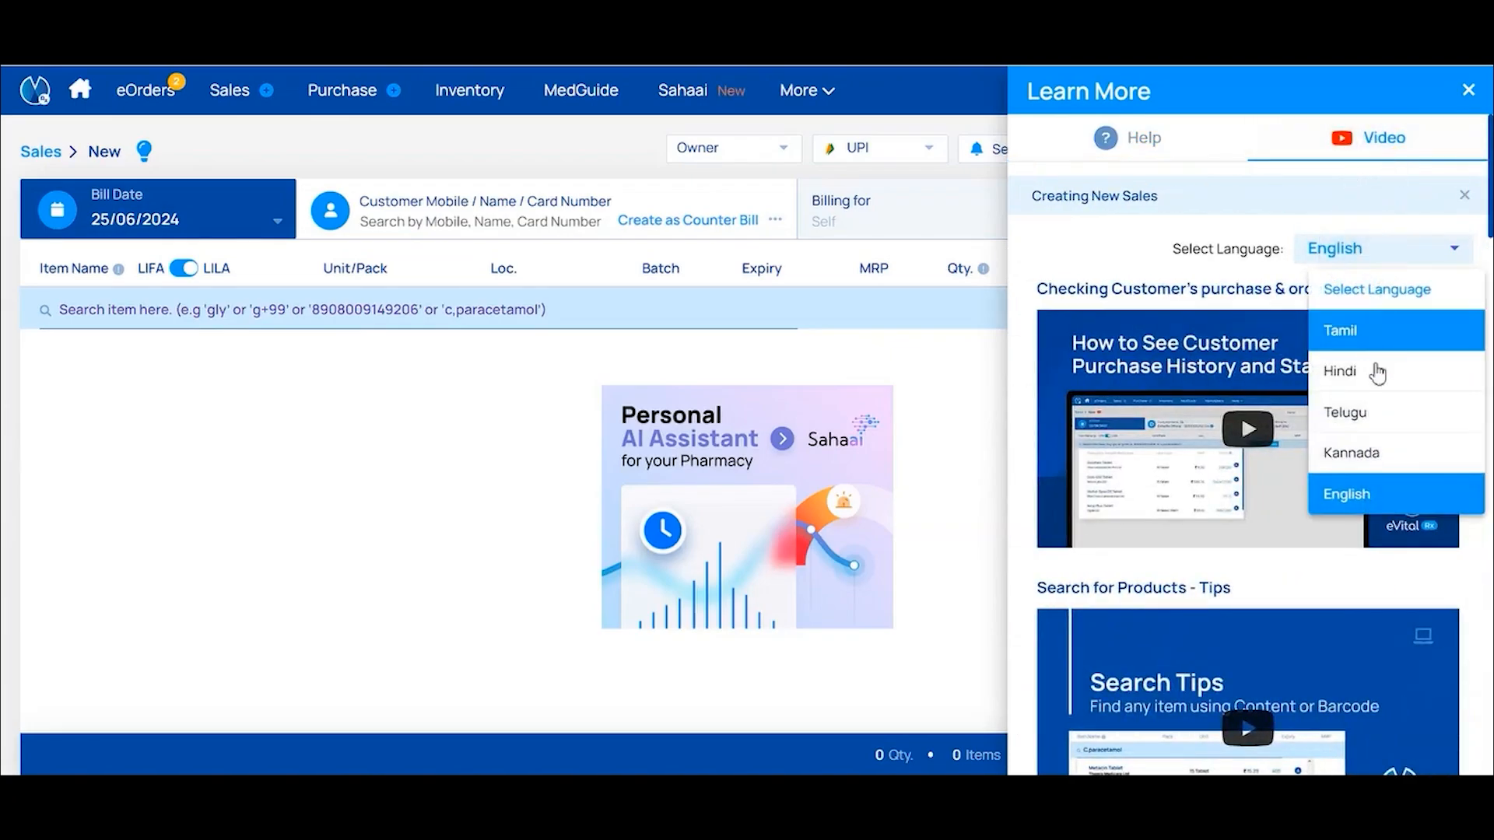
{"action": "left_click", "coordinate": [1379, 421]}
{"action": "left_click", "coordinate": [1129, 192]}
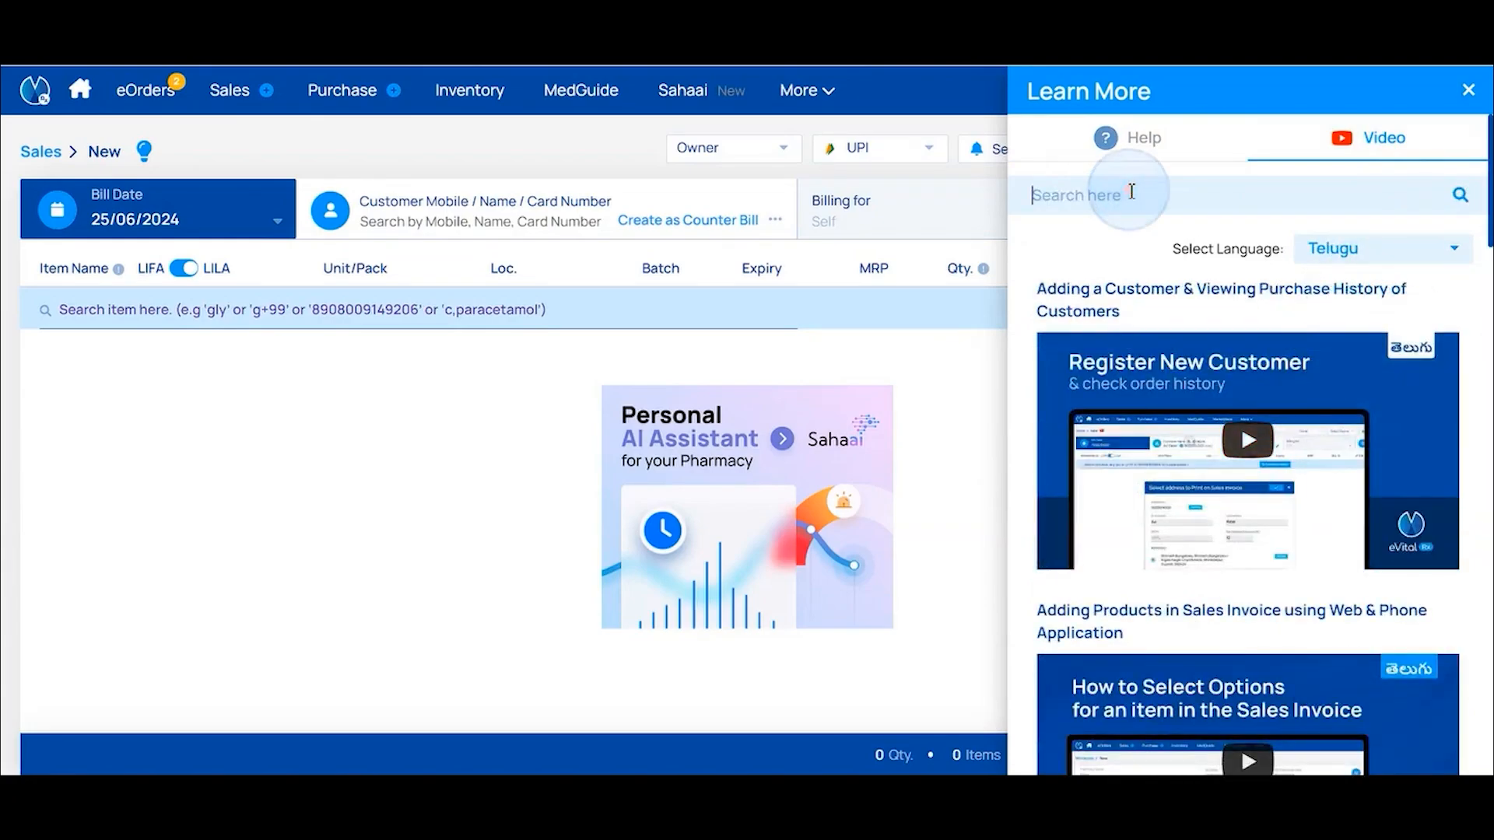
{"action": "type", "text": "Creatin"}
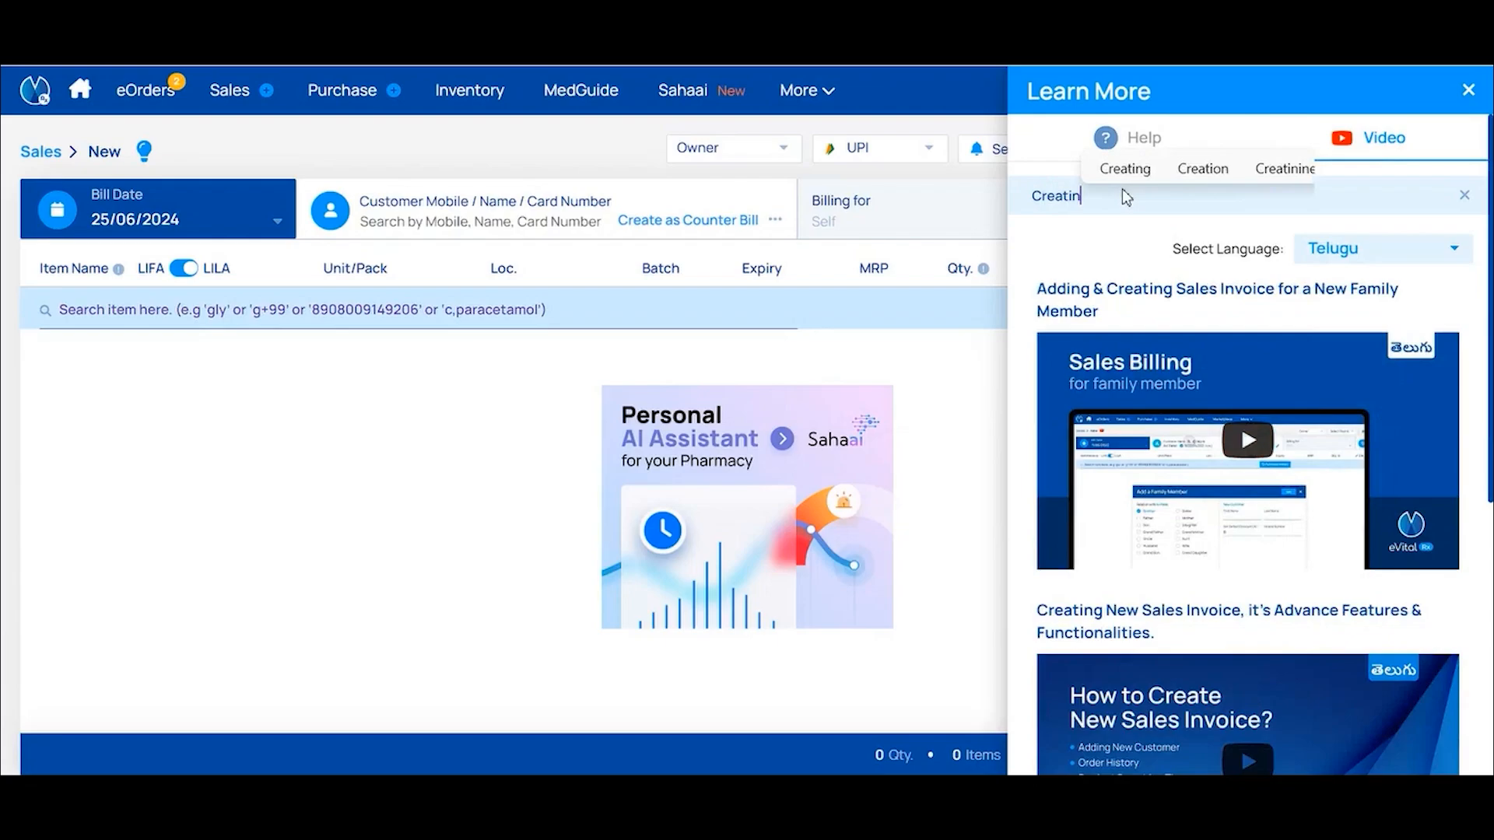
{"action": "type", "text": "g New S"}
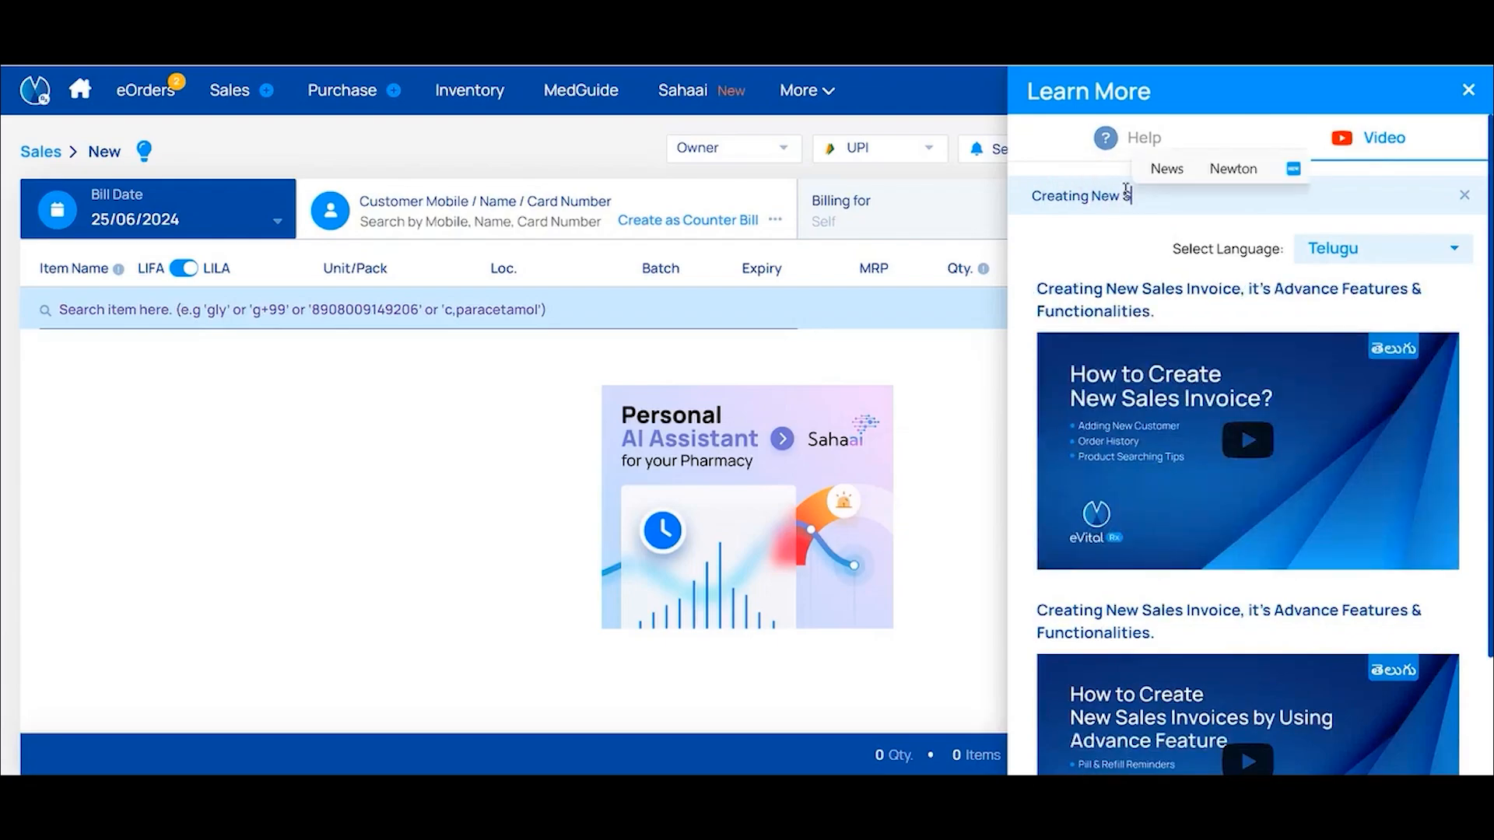
{"action": "type", "text": "ales Invoic"}
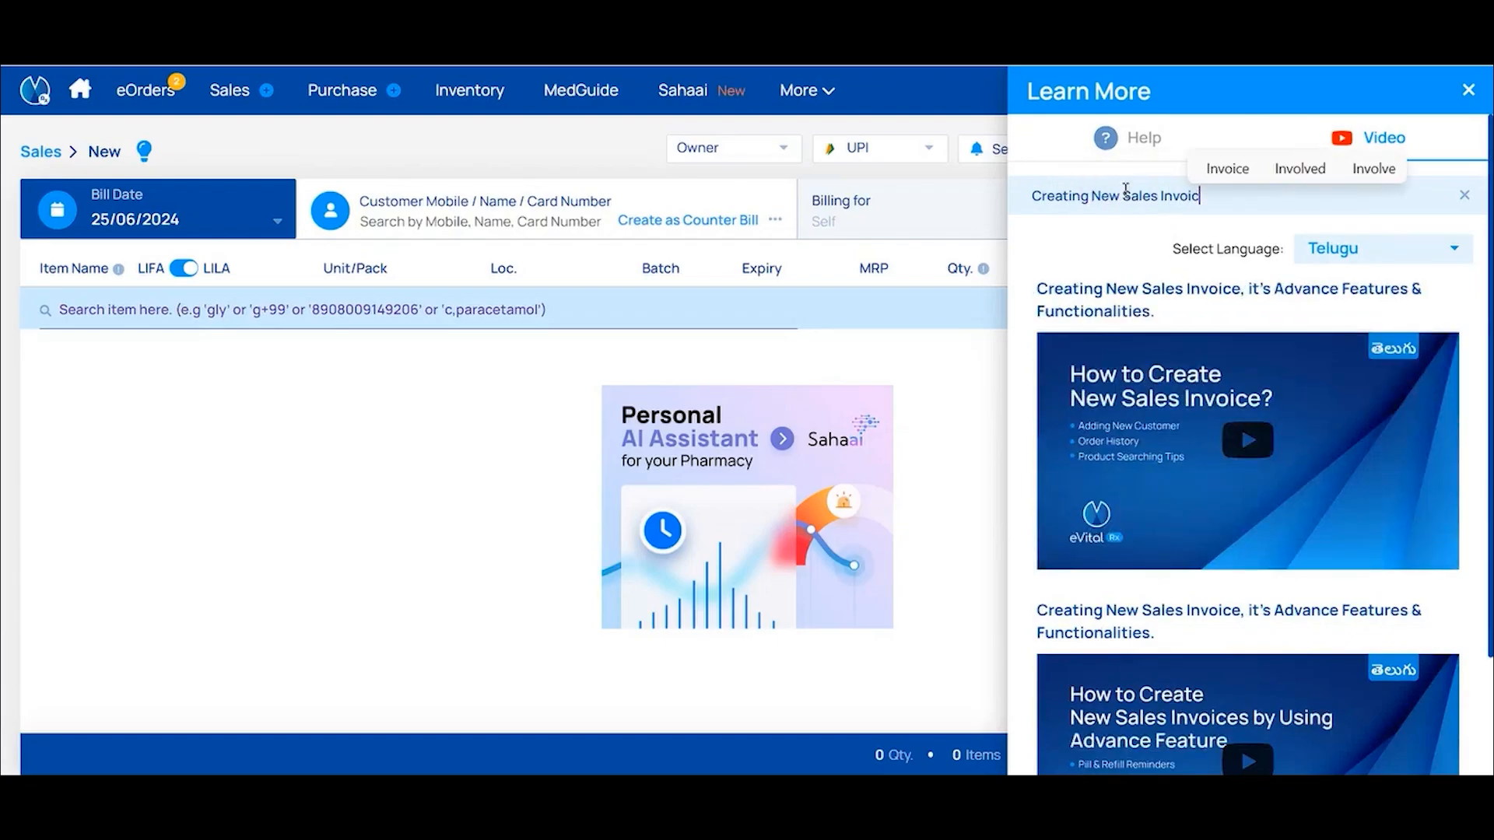
{"action": "type", "text": "e"}
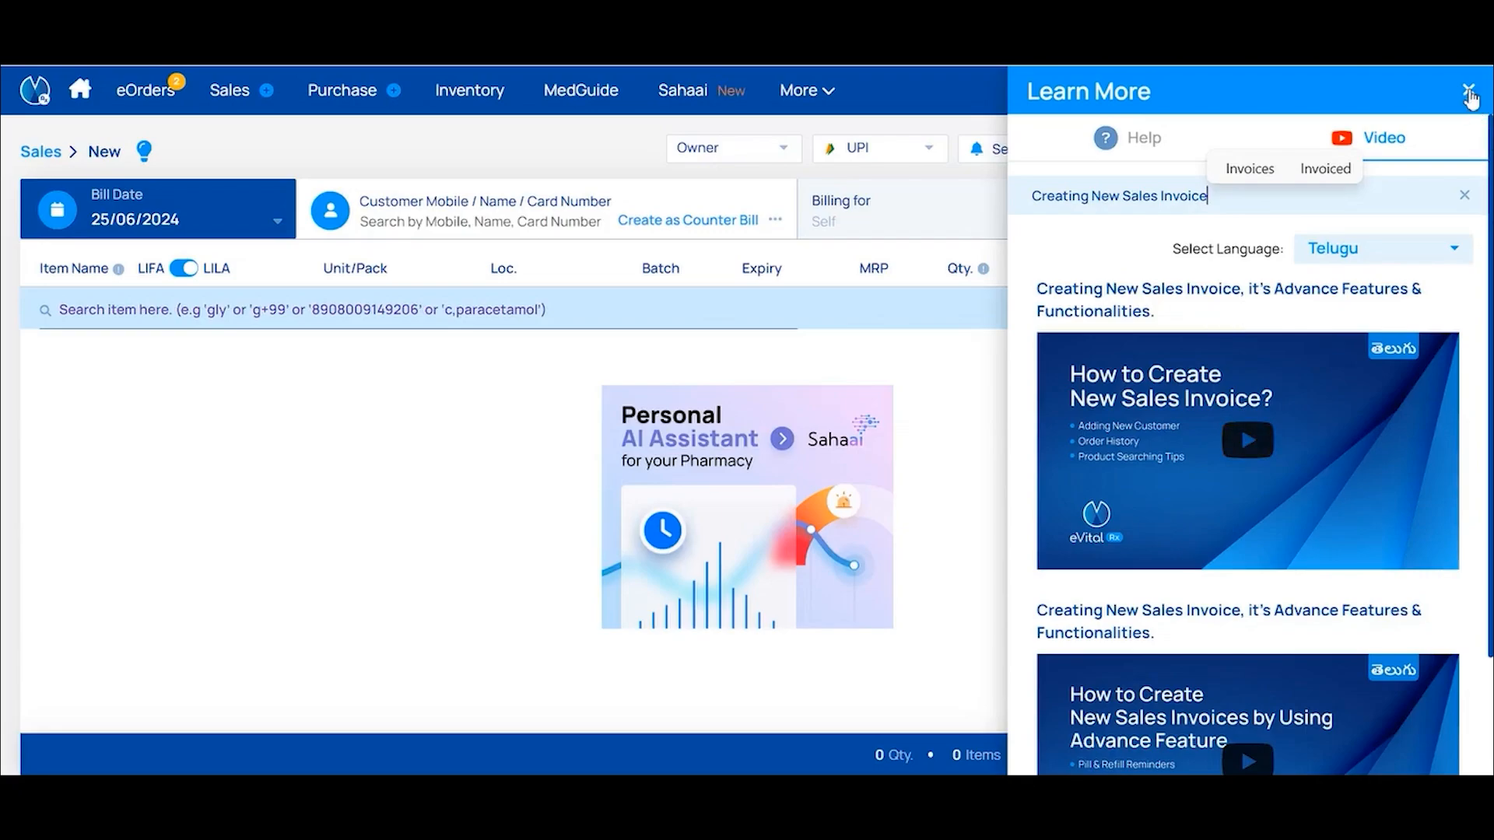
{"action": "left_click", "coordinate": [1469, 92]}
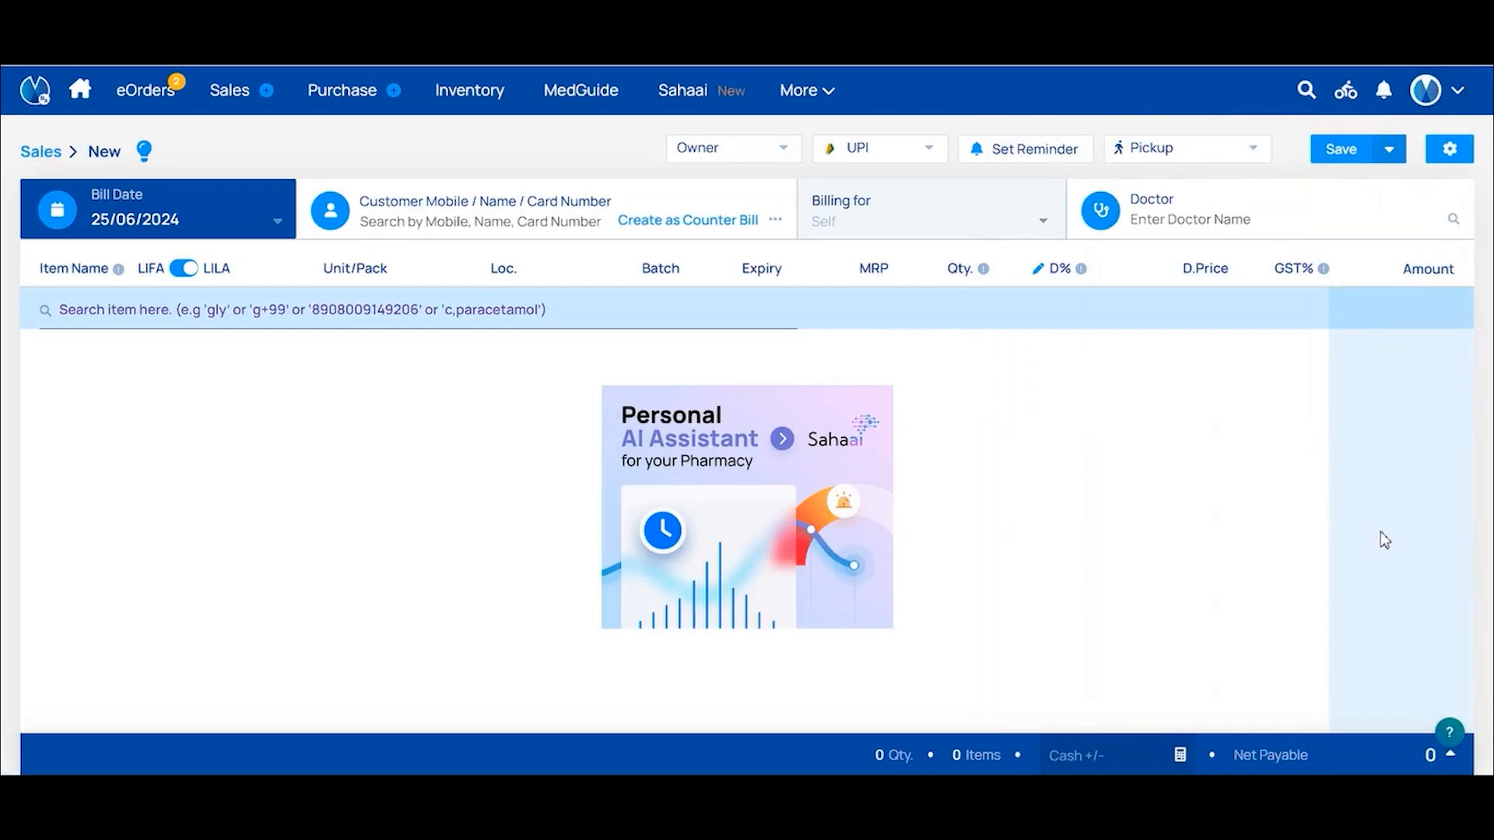
{"action": "left_click", "coordinate": [1448, 732]}
{"action": "left_click", "coordinate": [1410, 657]}
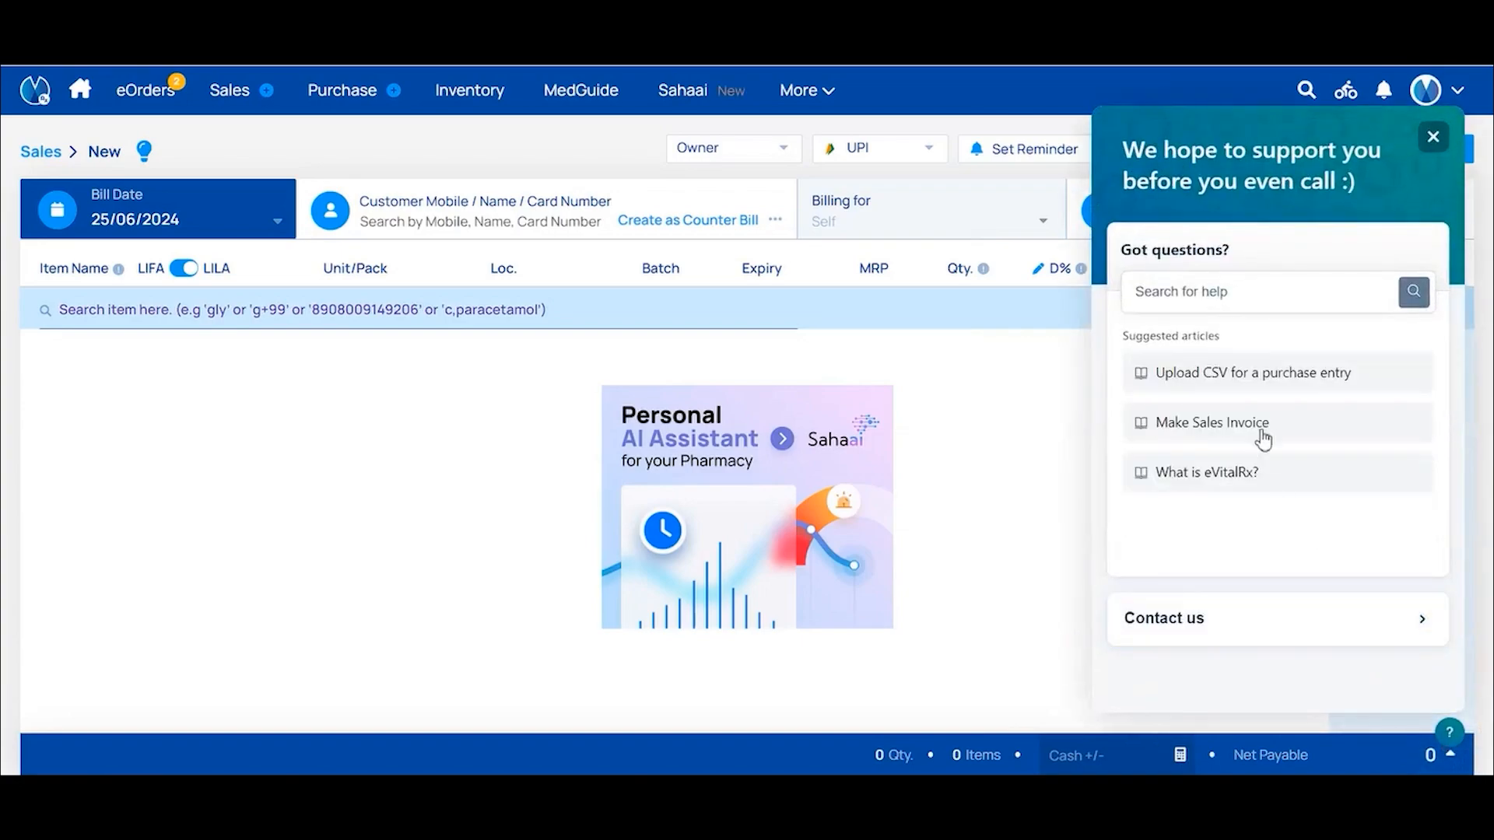
{"action": "left_click", "coordinate": [1211, 294]}
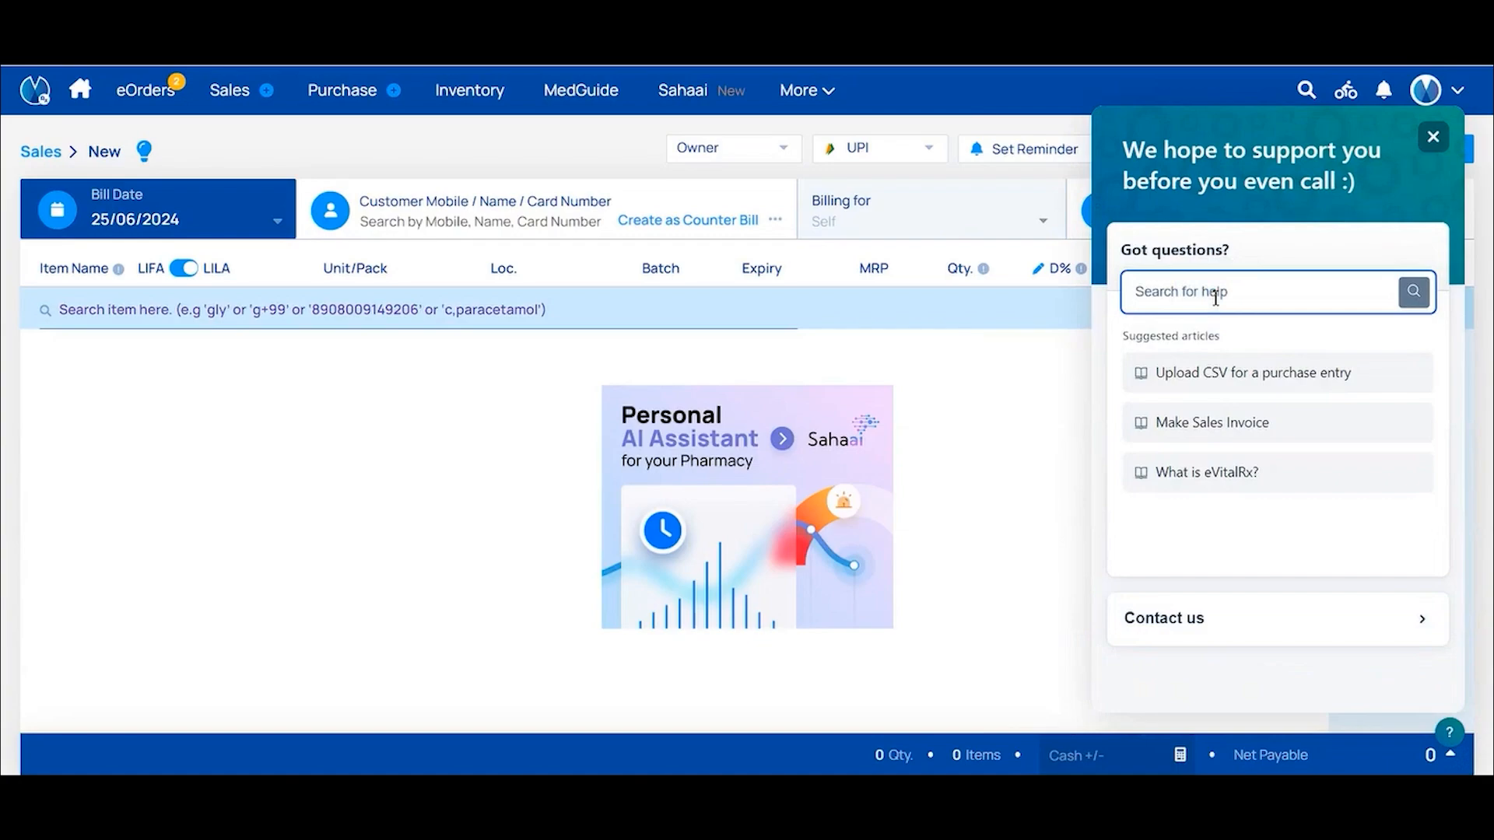
{"action": "type", "text": "how"}
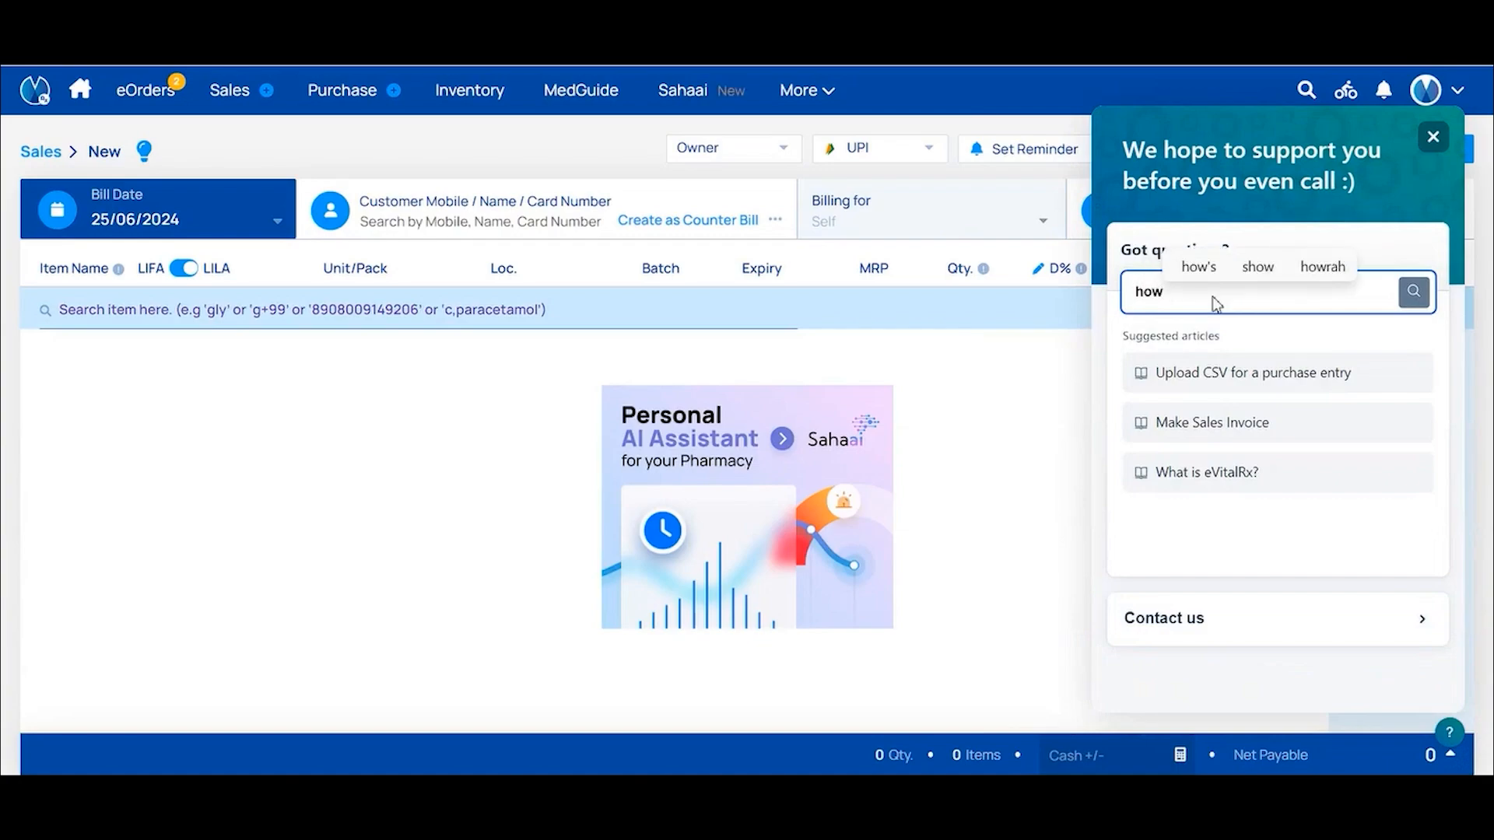
{"action": "type", "text": " to create"}
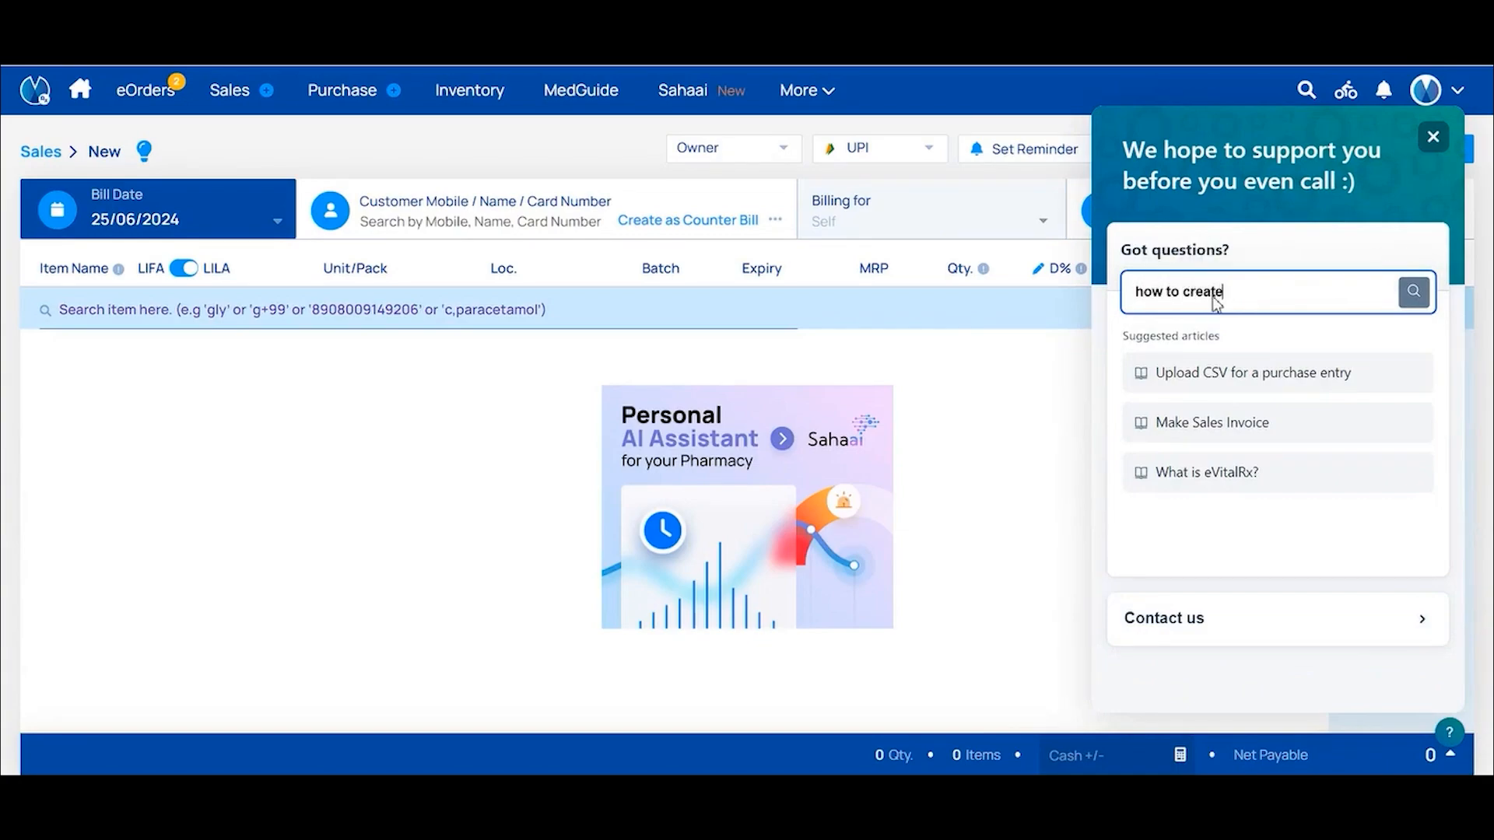
{"action": "type", "text": " return"}
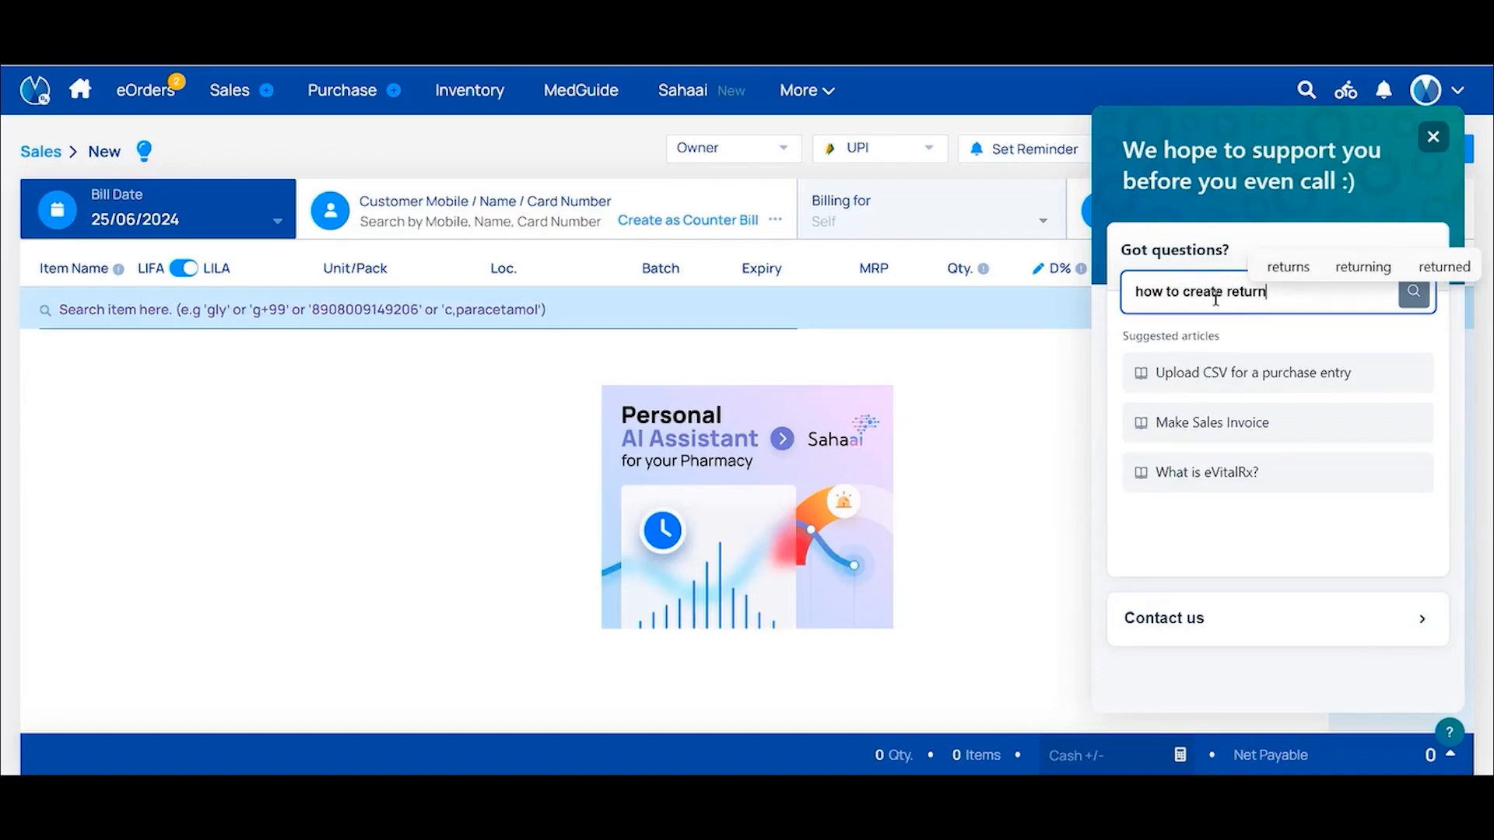
{"action": "key", "text": "Return"}
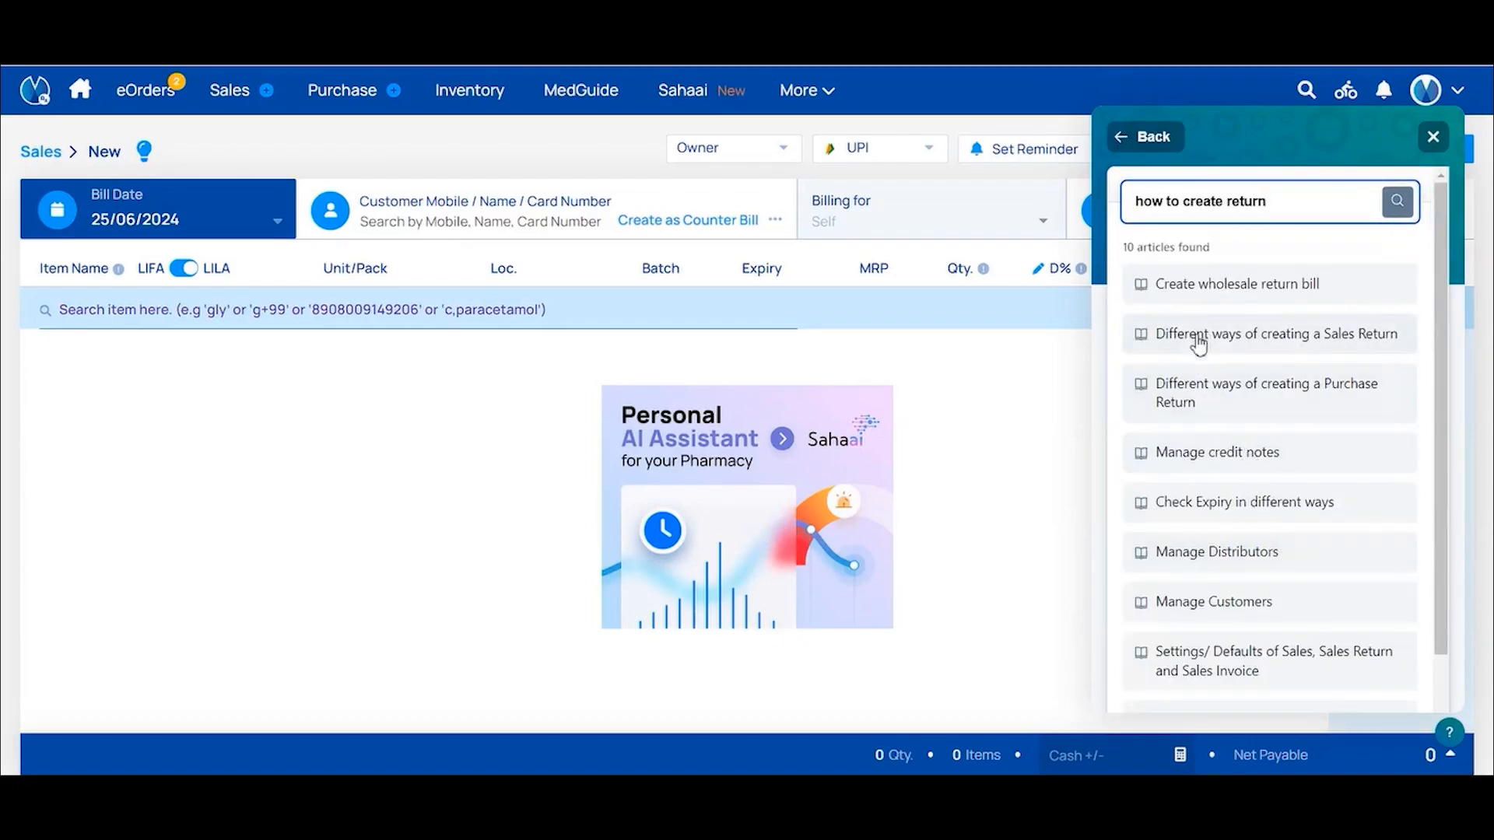
{"action": "scroll", "coordinate": [1267, 666], "scroll_direction": "down", "scroll_amount": 2}
{"action": "scroll", "coordinate": [1268, 666], "scroll_direction": "up", "scroll_amount": 2}
{"action": "scroll", "coordinate": [1207, 478], "scroll_direction": "down", "scroll_amount": 1}
{"action": "scroll", "coordinate": [1207, 478], "scroll_direction": "down", "scroll_amount": 1}
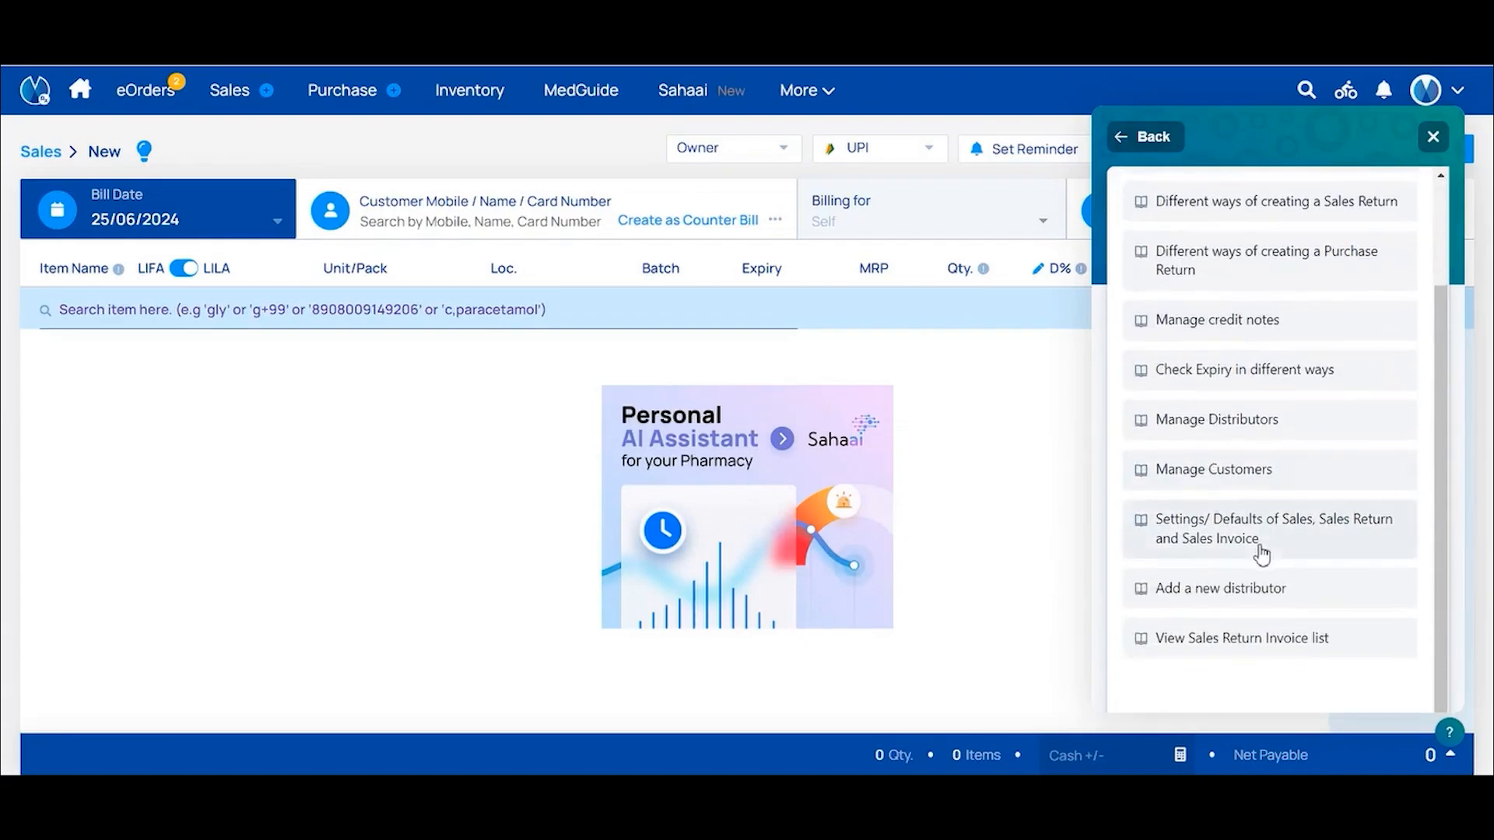
{"action": "left_click", "coordinate": [1206, 645]}
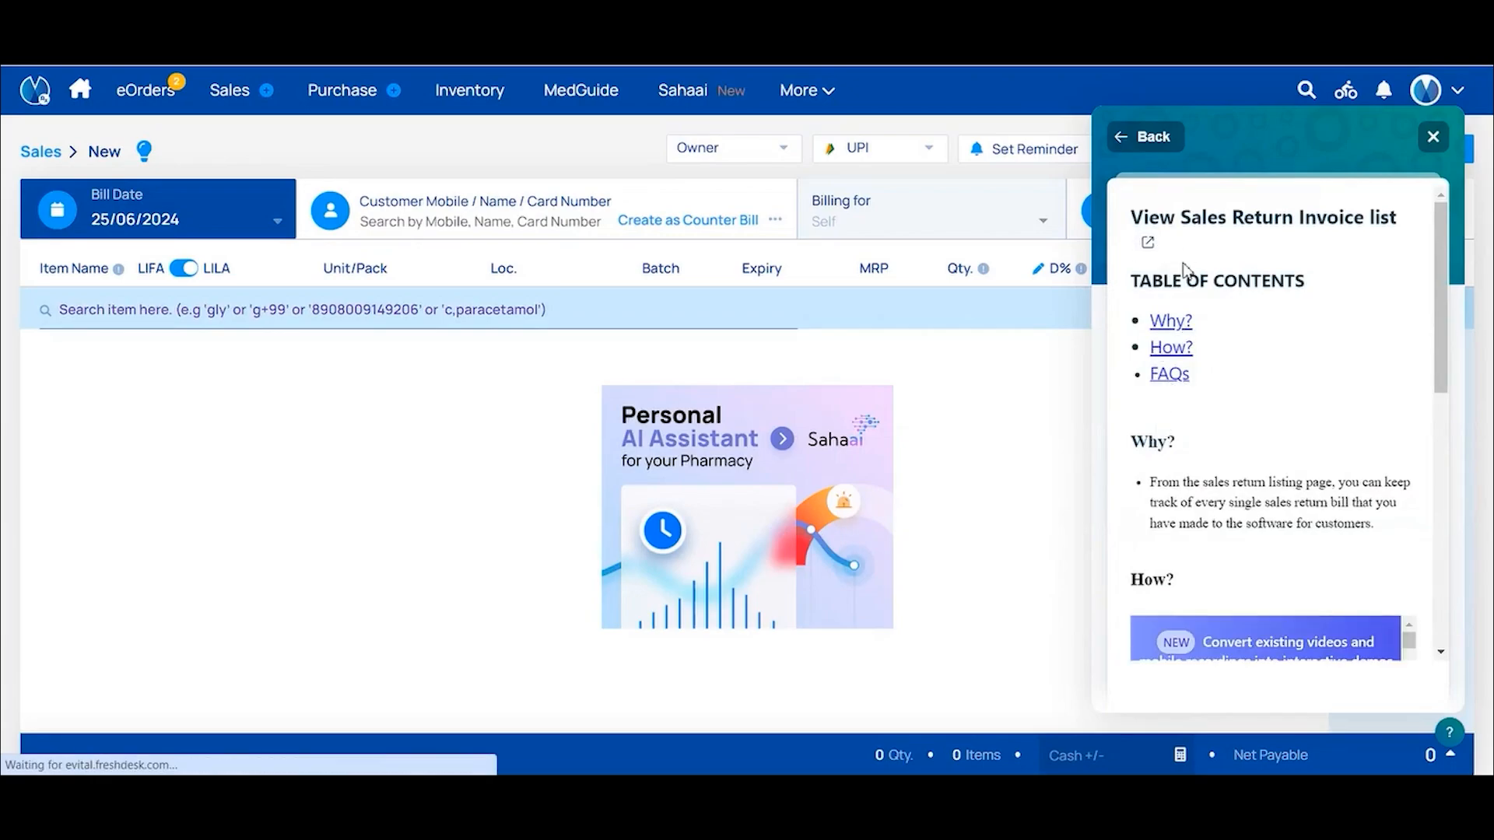
{"action": "left_click", "coordinate": [1136, 139]}
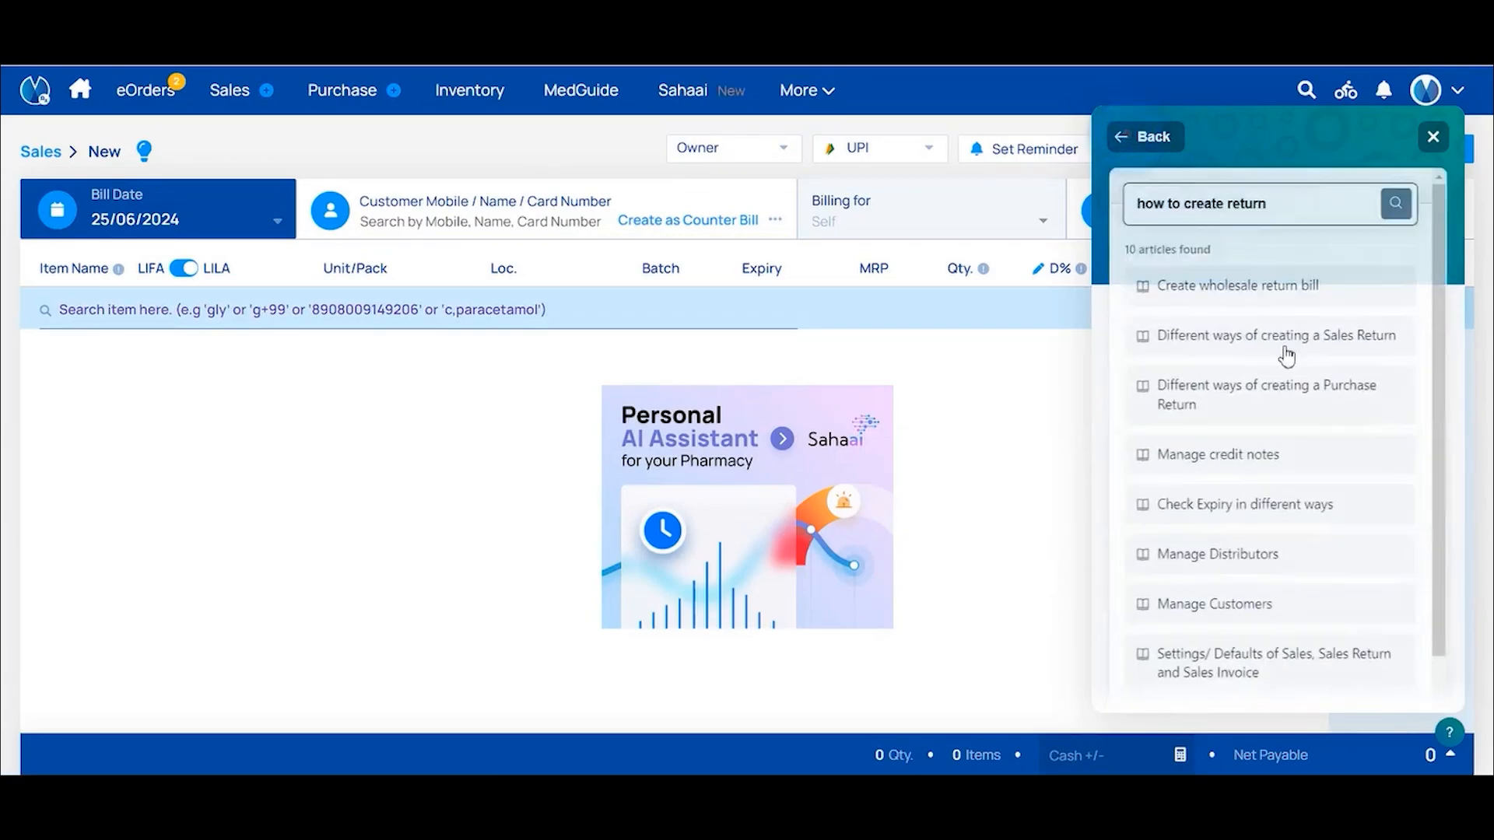
{"action": "left_click", "coordinate": [1232, 323]}
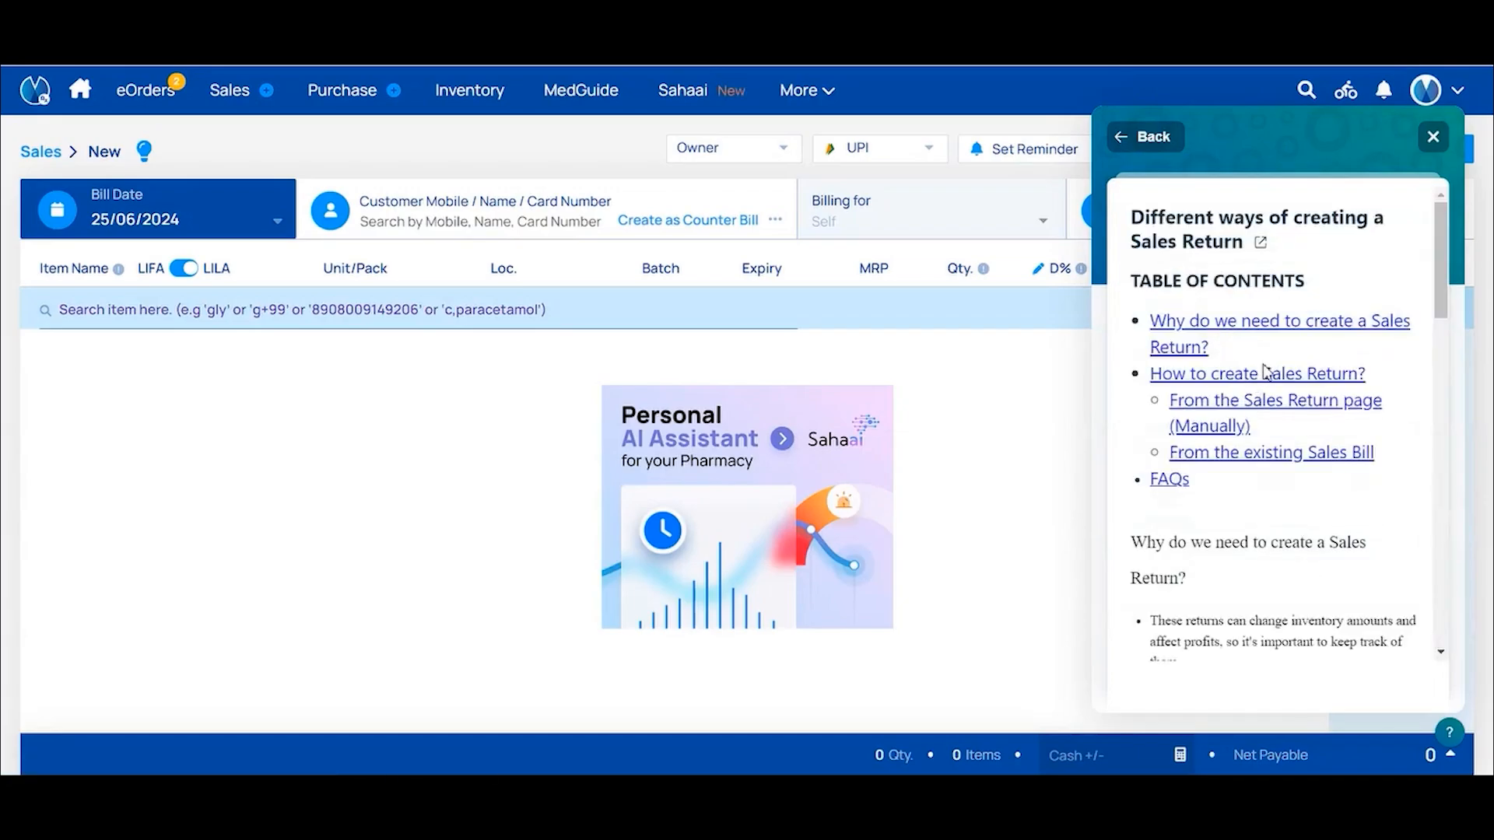
{"action": "scroll", "coordinate": [1265, 465], "scroll_direction": "down", "scroll_amount": 1}
{"action": "scroll", "coordinate": [1265, 465], "scroll_direction": "up", "scroll_amount": 1}
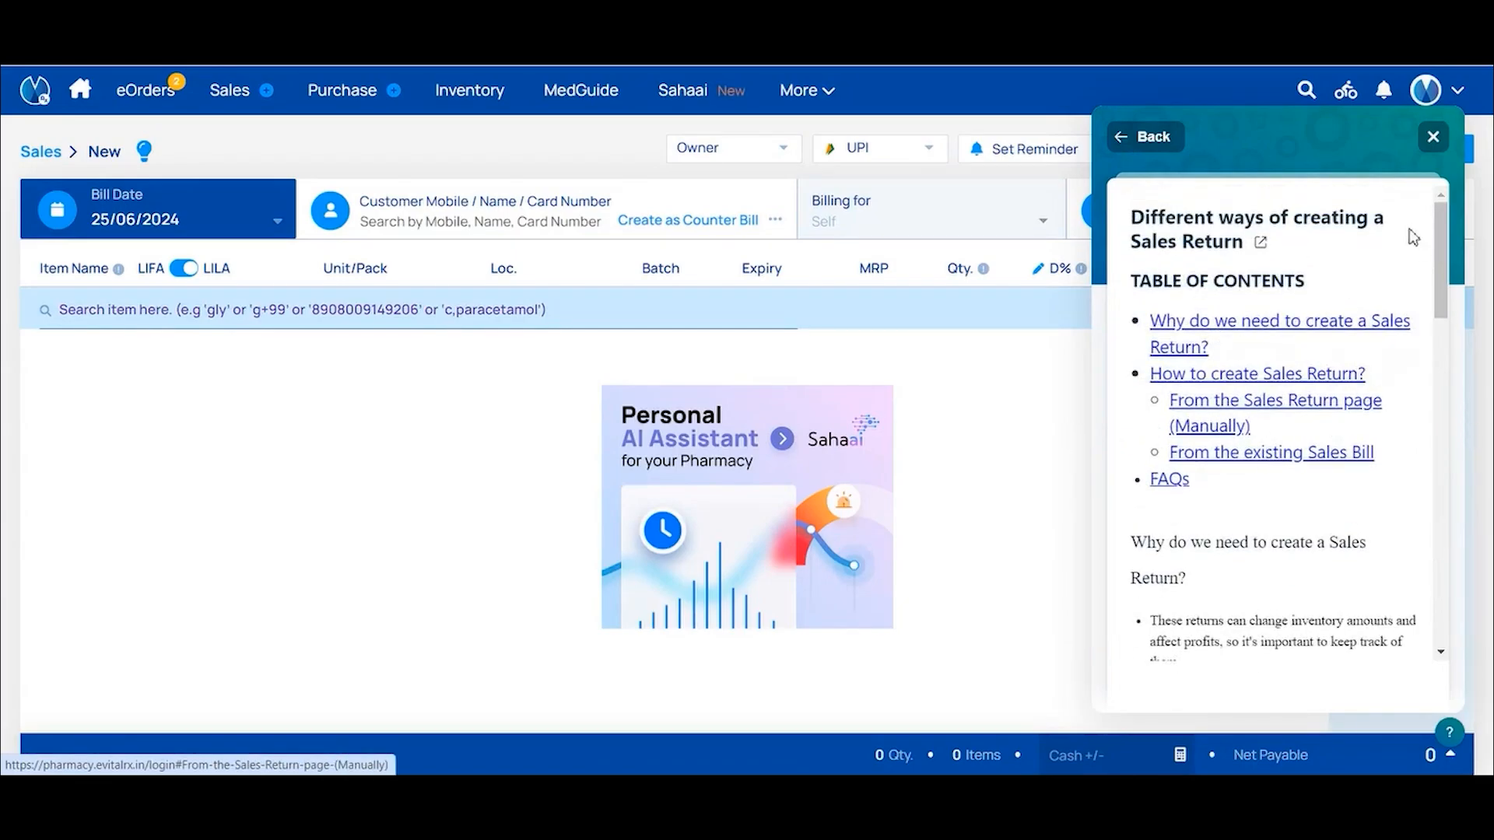
{"action": "left_click", "coordinate": [1434, 137]}
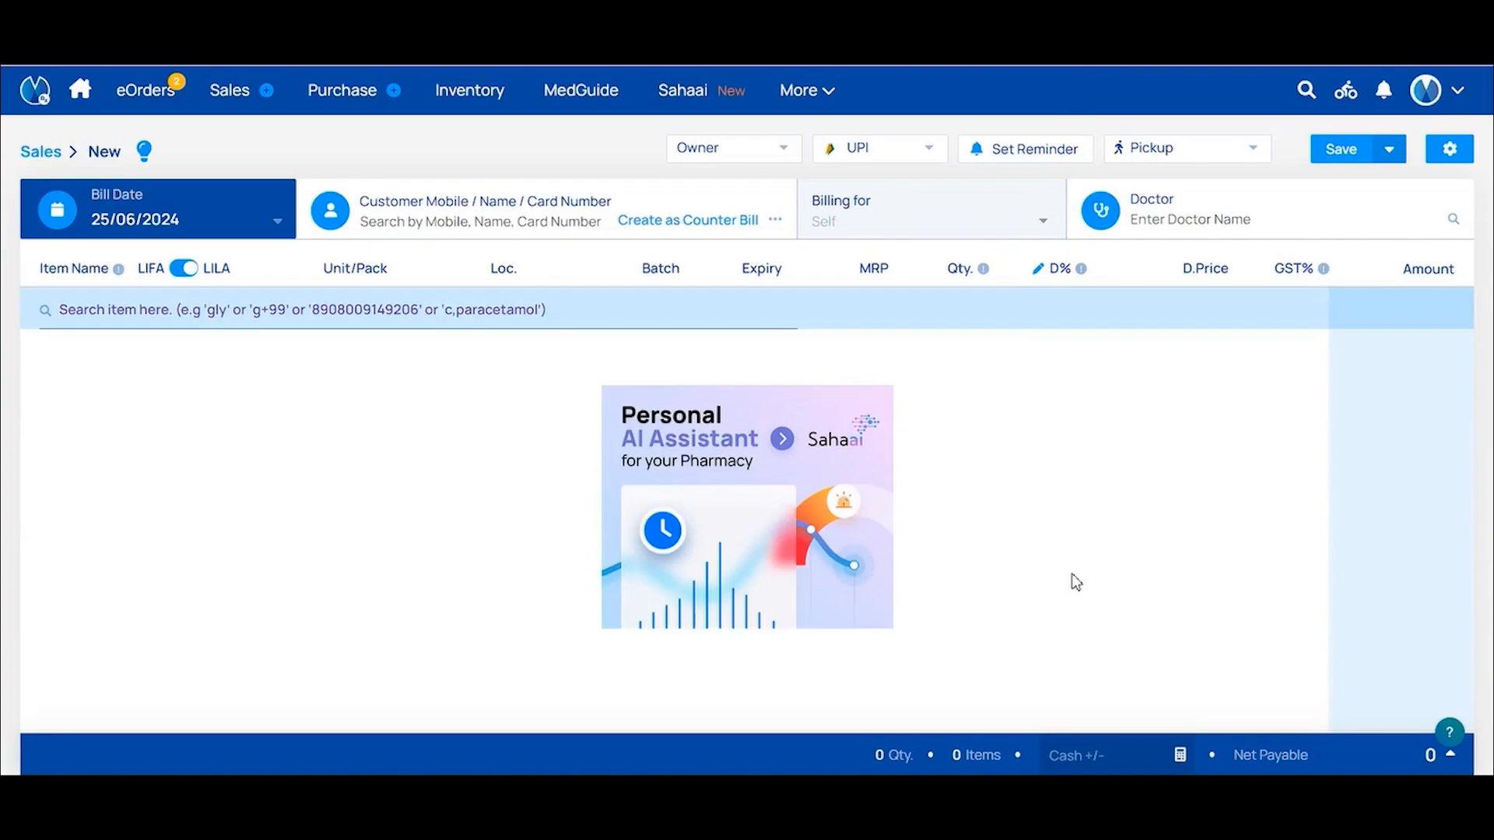
Open the Contact us ticket form and click through its Name, Mobile and Subject fields
{"action": "left_click", "coordinate": [1451, 732]}
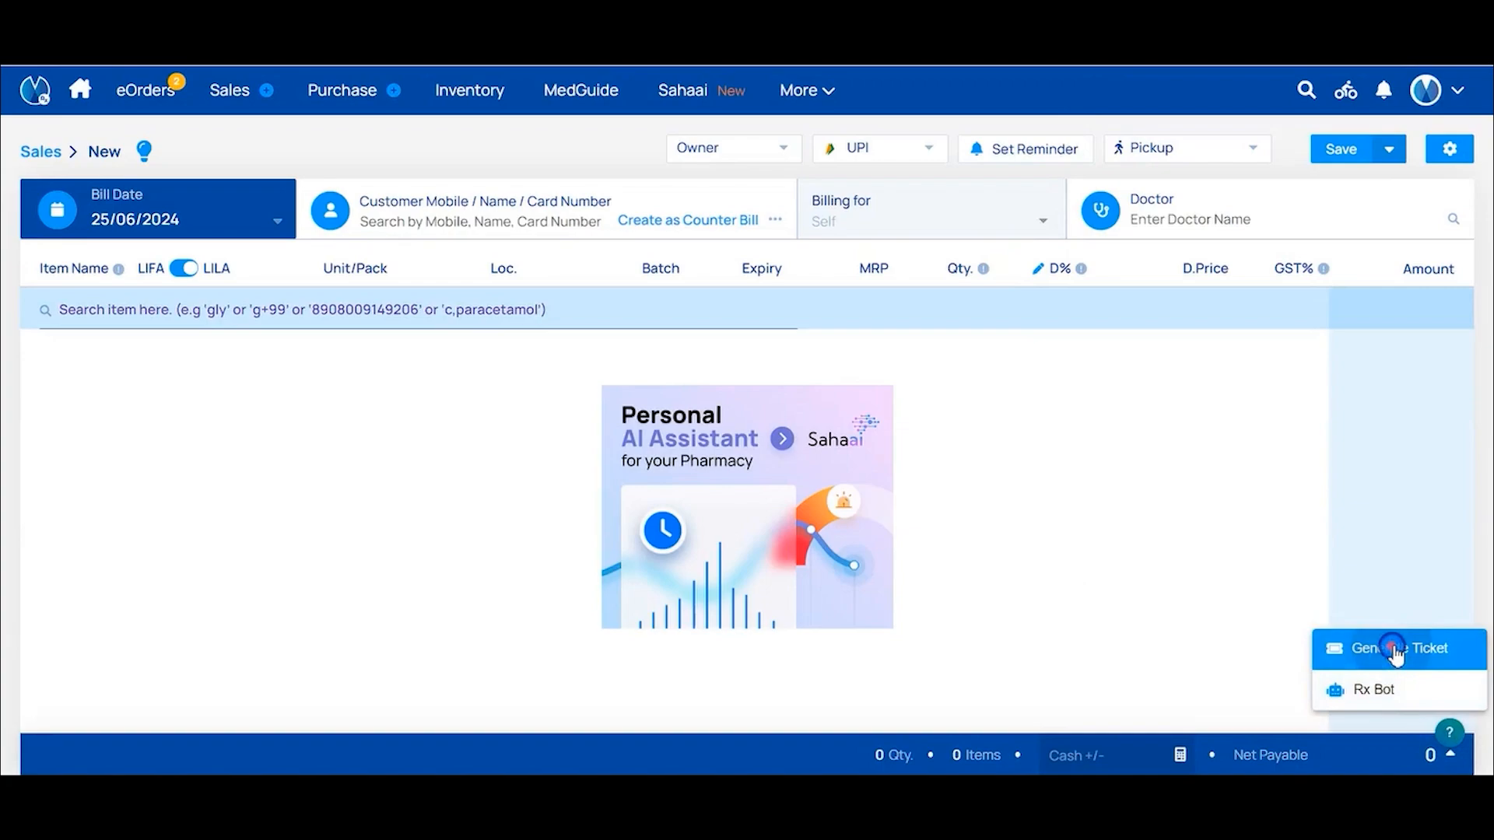
{"action": "left_click", "coordinate": [1331, 651]}
{"action": "left_click", "coordinate": [1273, 629]}
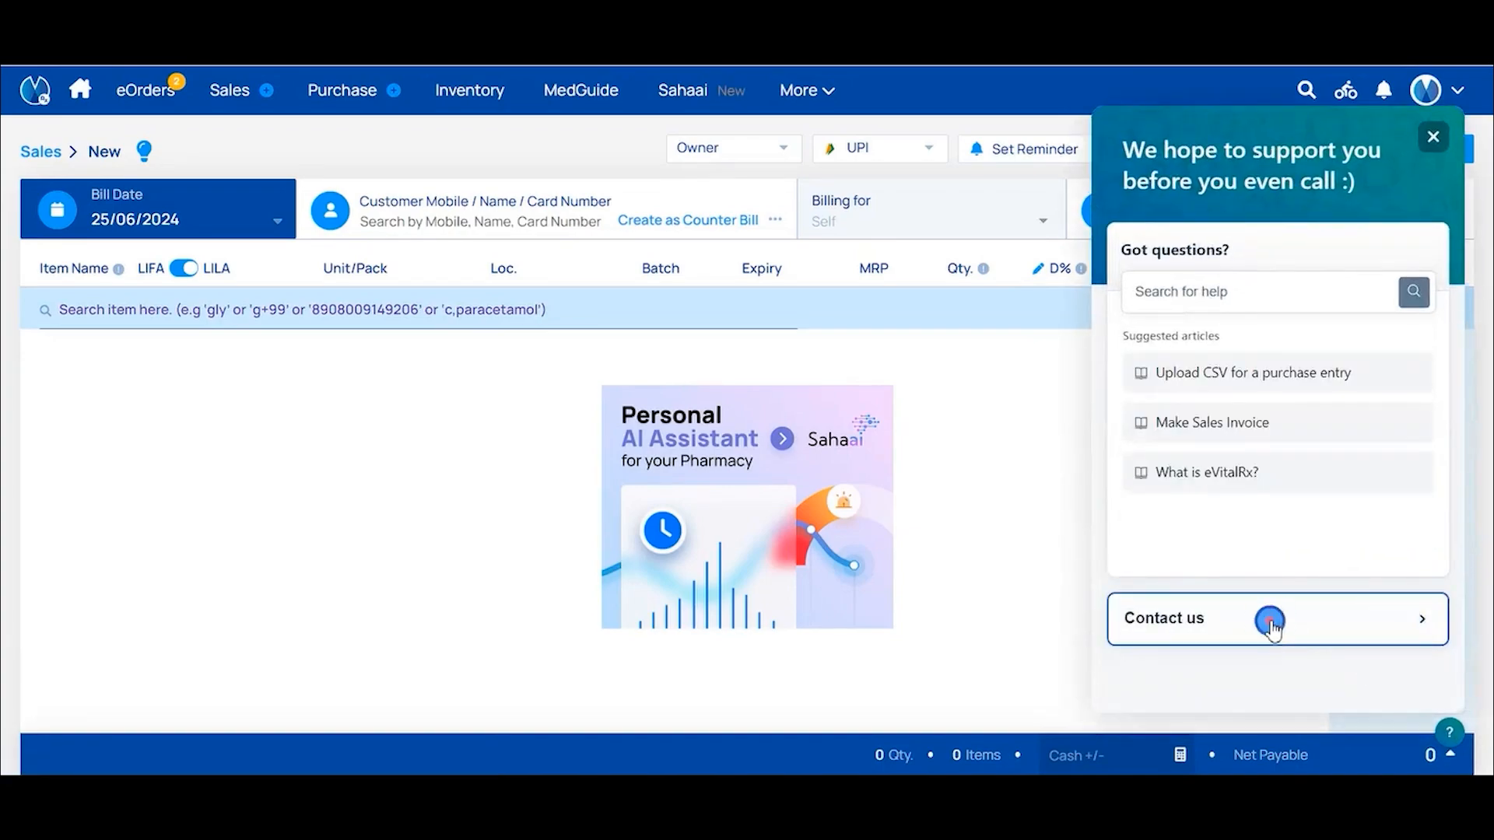
{"action": "left_click", "coordinate": [1237, 430]}
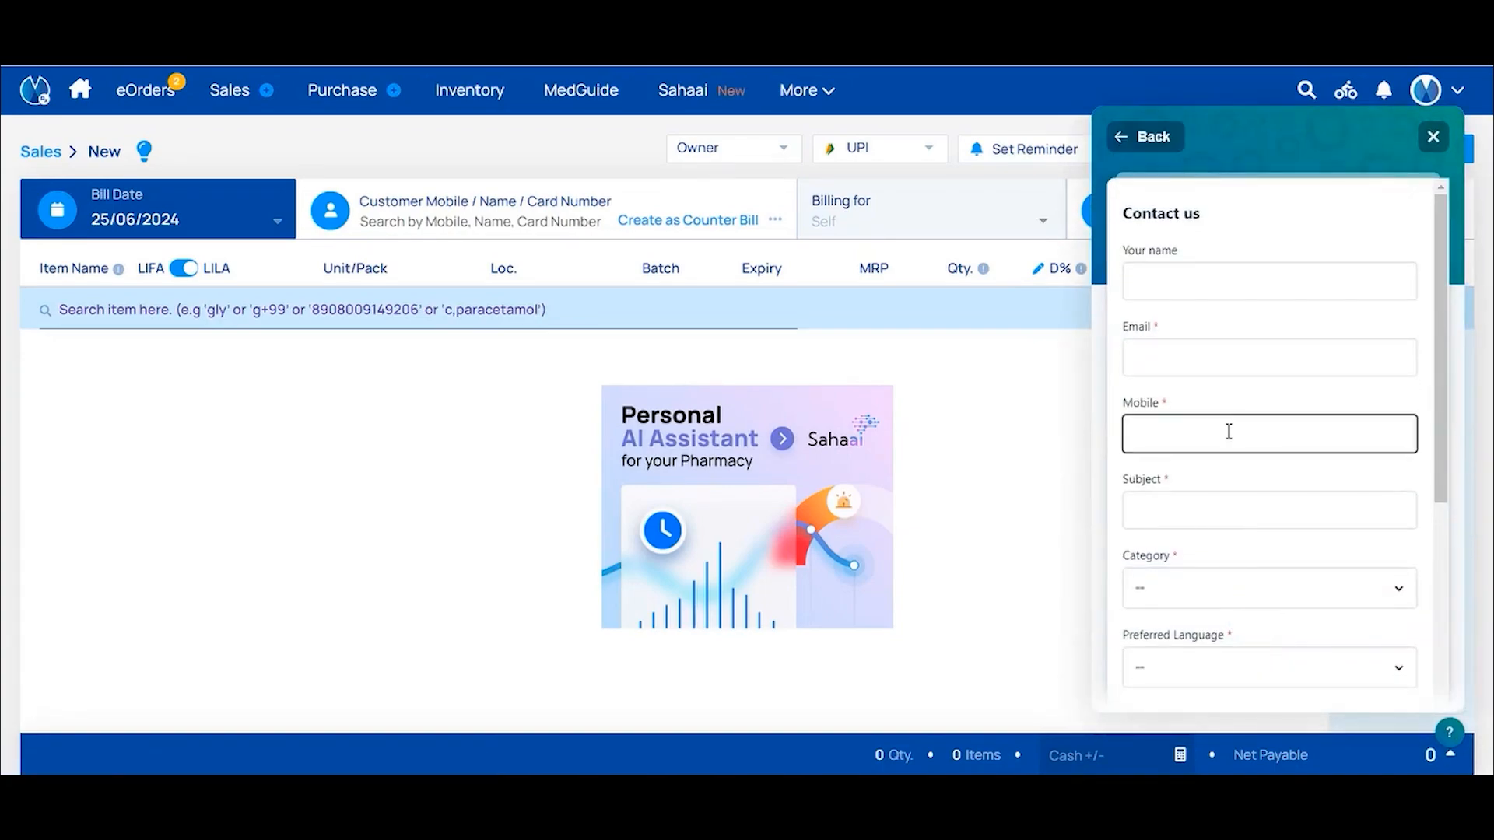
{"action": "left_click", "coordinate": [1185, 171]}
{"action": "left_click", "coordinate": [1187, 295]}
{"action": "left_click", "coordinate": [1187, 313]}
{"action": "scroll", "coordinate": [1187, 313], "scroll_direction": "down", "scroll_amount": 1}
{"action": "left_click", "coordinate": [1188, 319]}
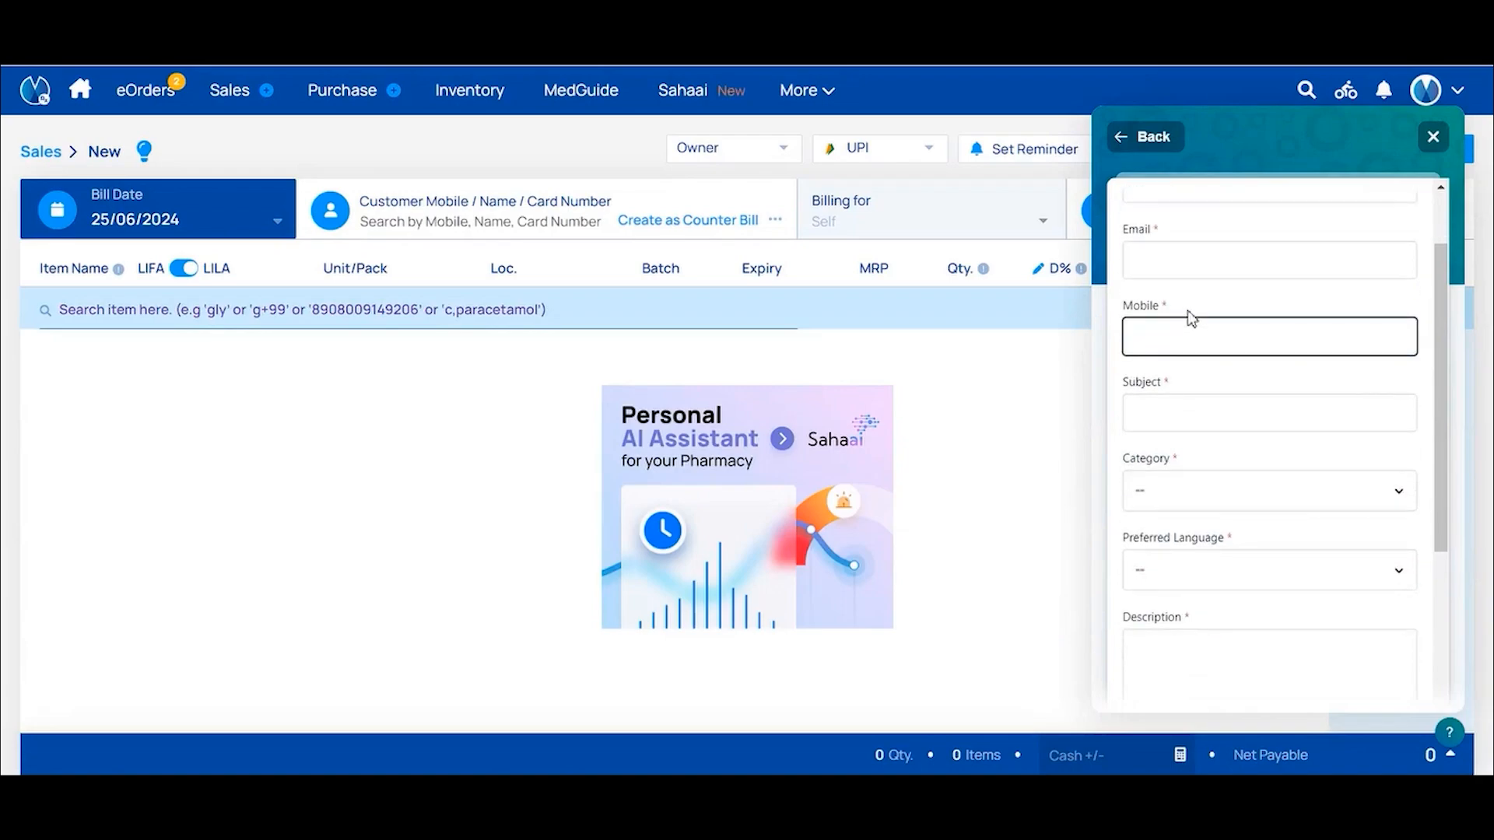
{"action": "scroll", "coordinate": [1189, 315], "scroll_direction": "down", "scroll_amount": 1}
{"action": "left_click", "coordinate": [1191, 313]}
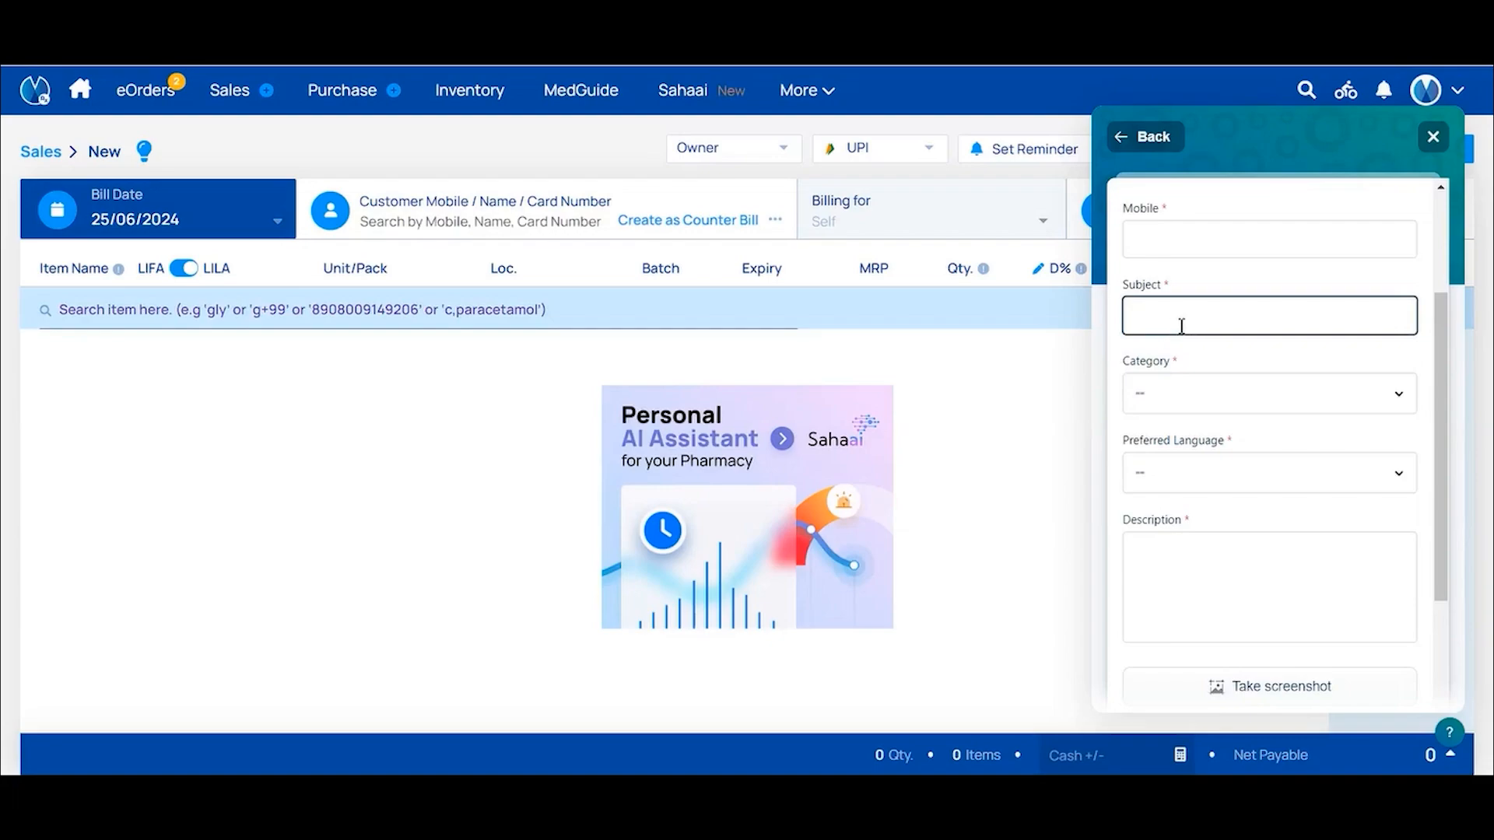
View the ticket categories, close the form unsent, and show the avatar's Shortcut / Help submenu
{"action": "left_click", "coordinate": [1211, 400]}
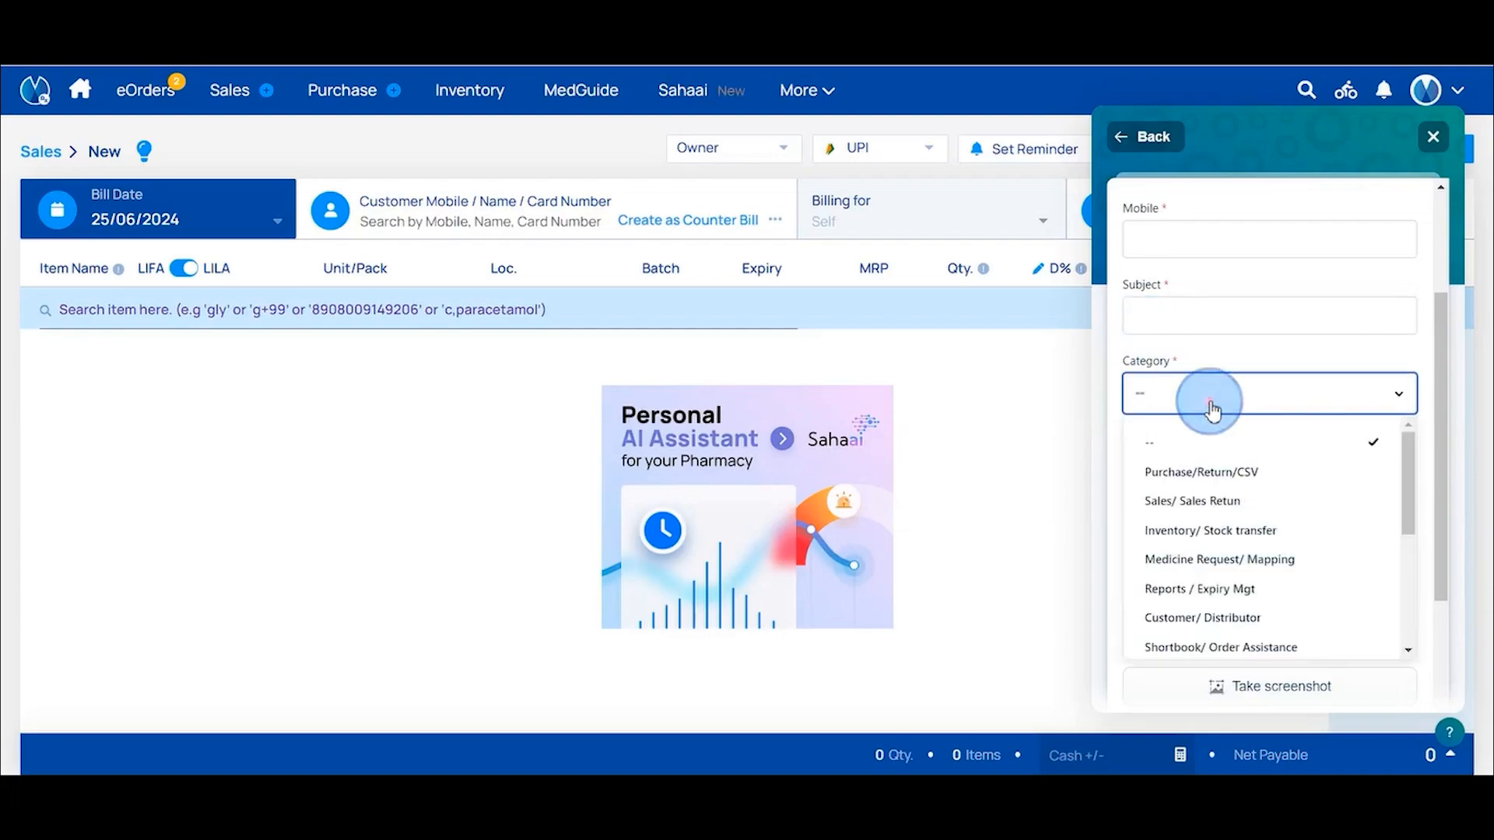
{"action": "left_click", "coordinate": [1213, 441]}
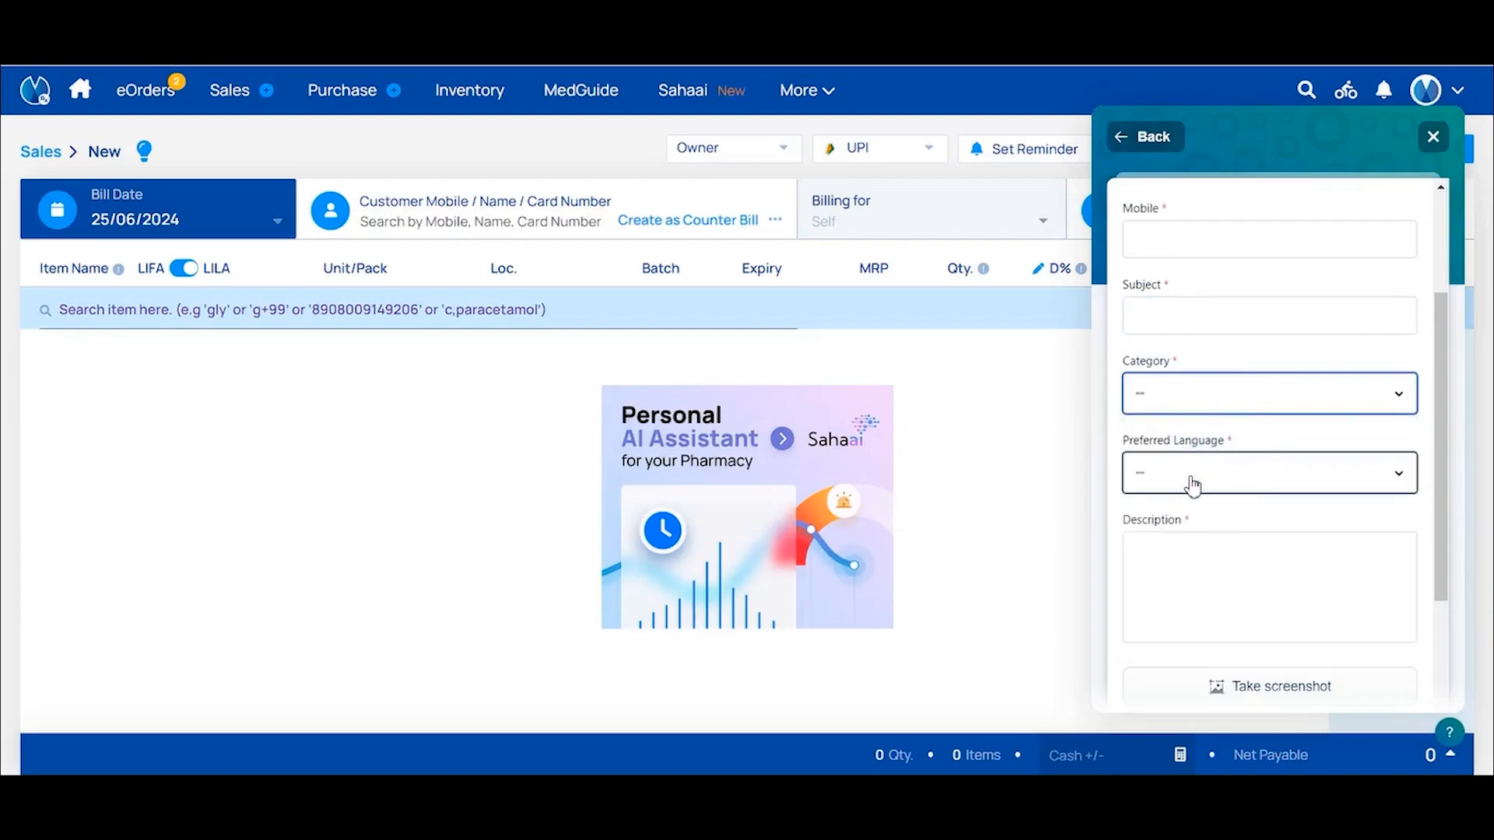
{"action": "scroll", "coordinate": [1193, 484], "scroll_direction": "down", "scroll_amount": 1}
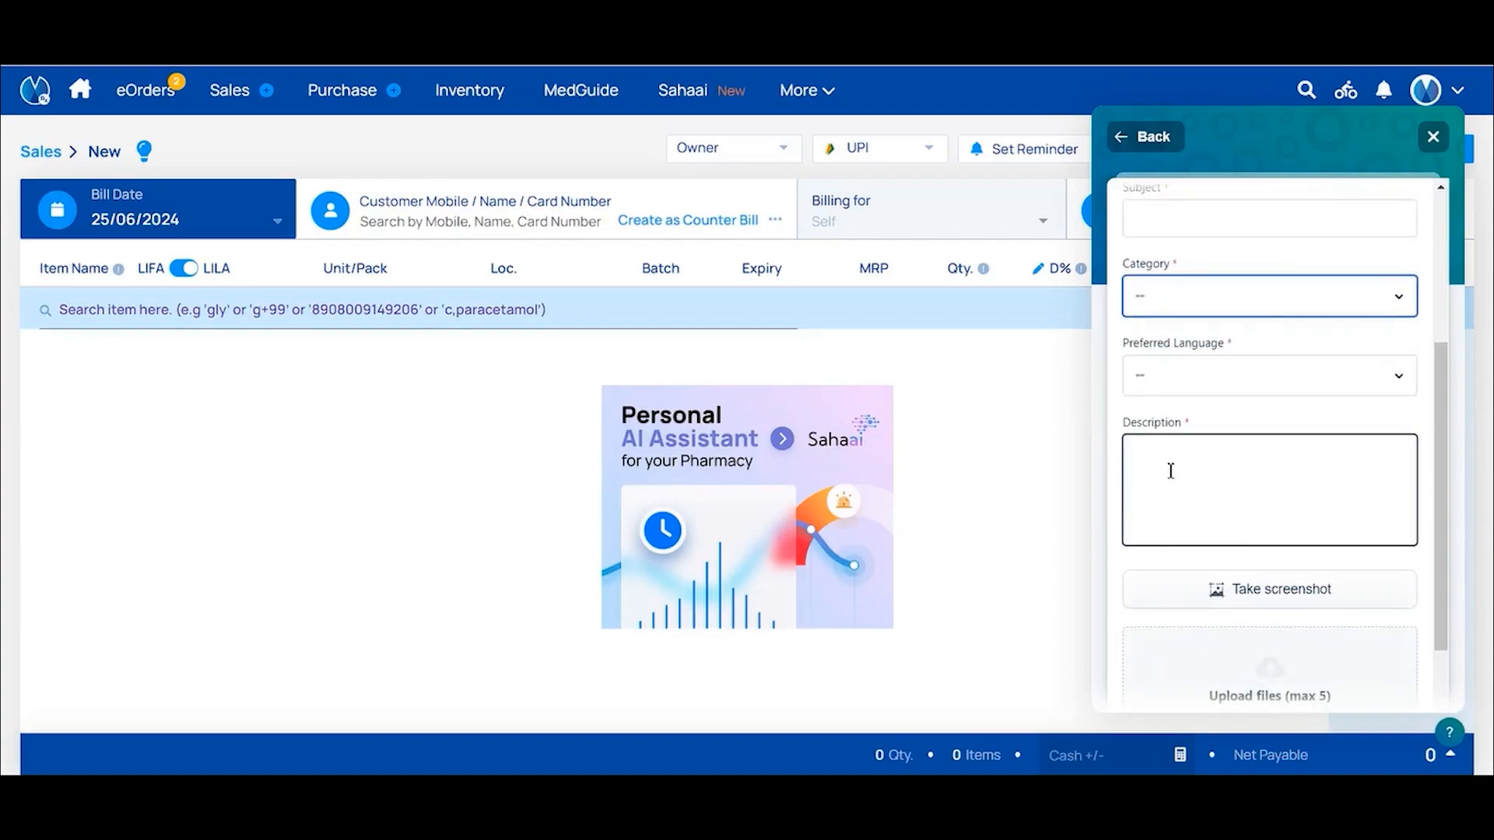
{"action": "scroll", "coordinate": [1173, 478], "scroll_direction": "down", "scroll_amount": 1}
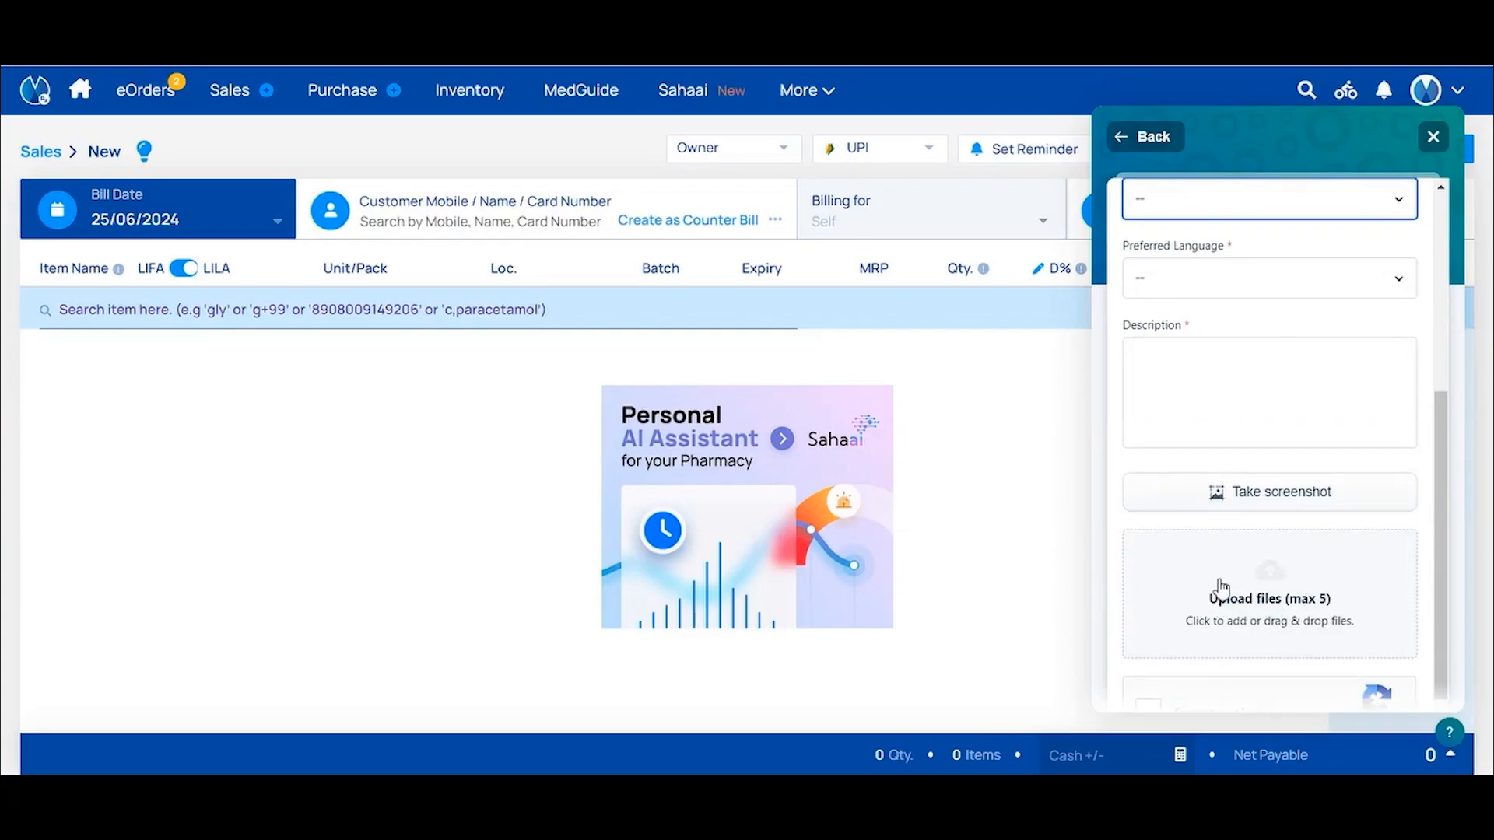
{"action": "scroll", "coordinate": [1220, 585], "scroll_direction": "down", "scroll_amount": 1}
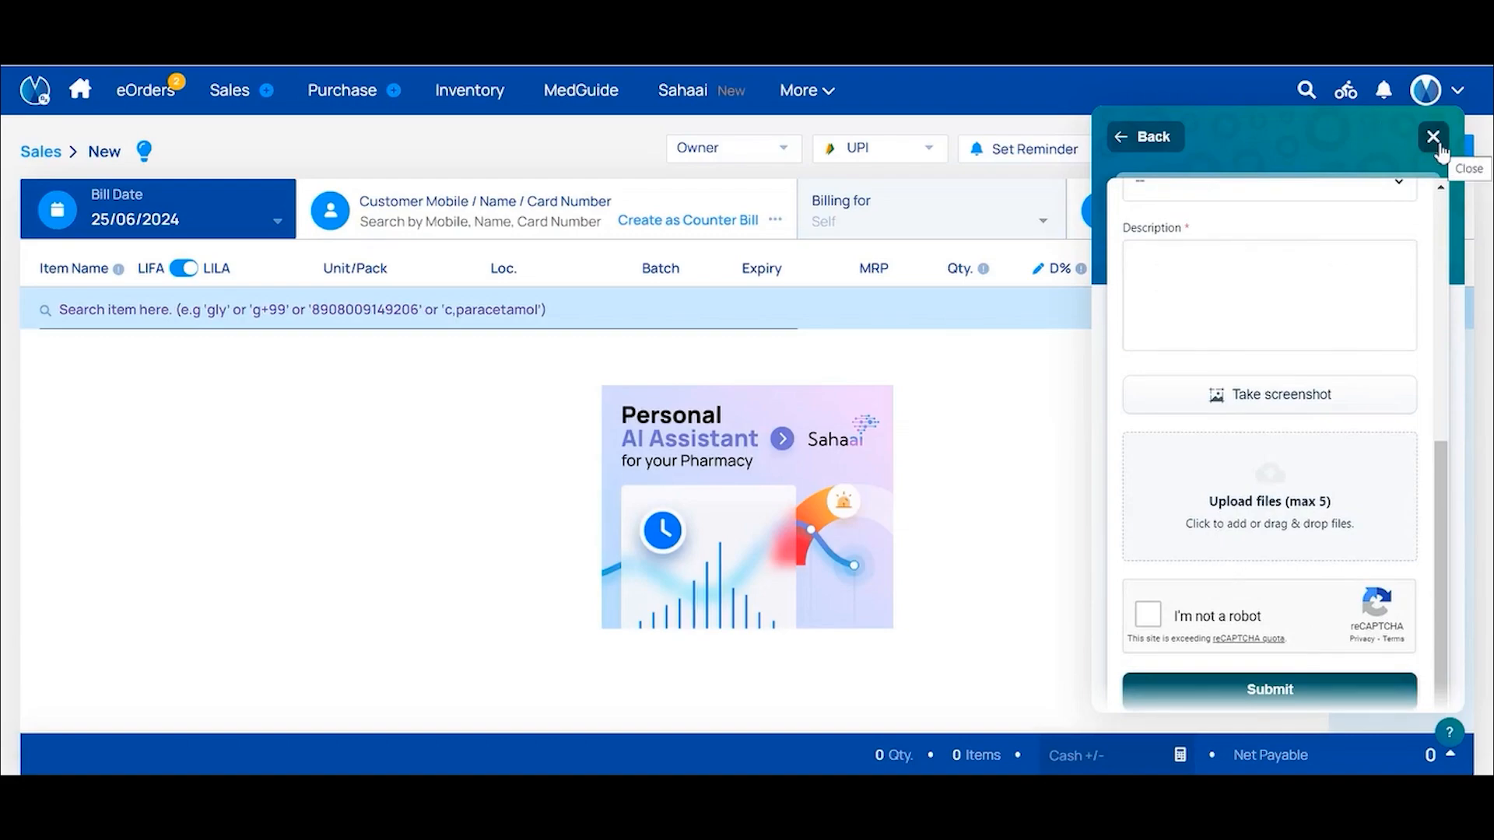
{"action": "left_click", "coordinate": [1434, 138]}
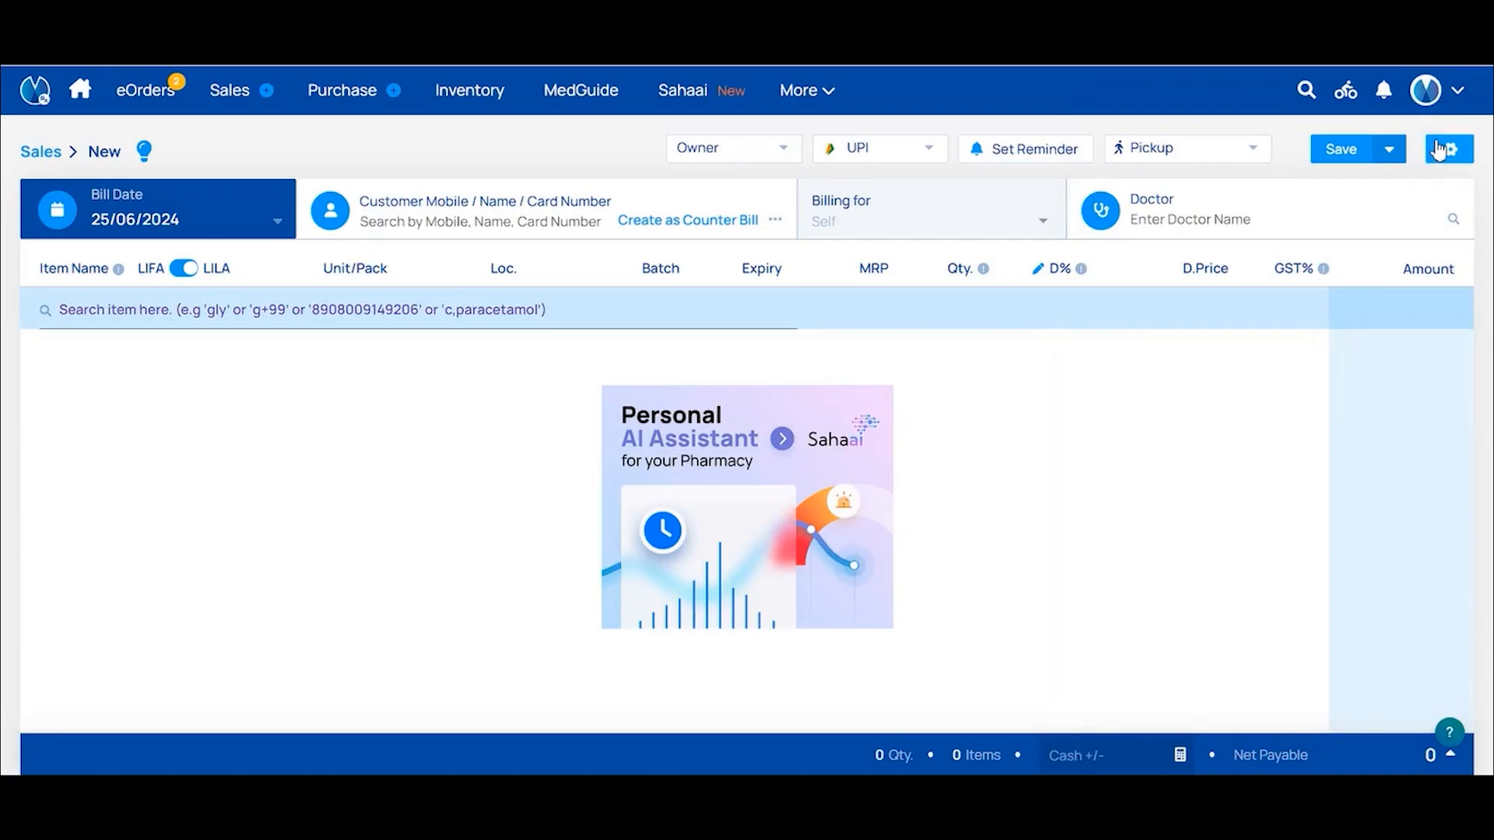
{"action": "left_click", "coordinate": [1451, 99]}
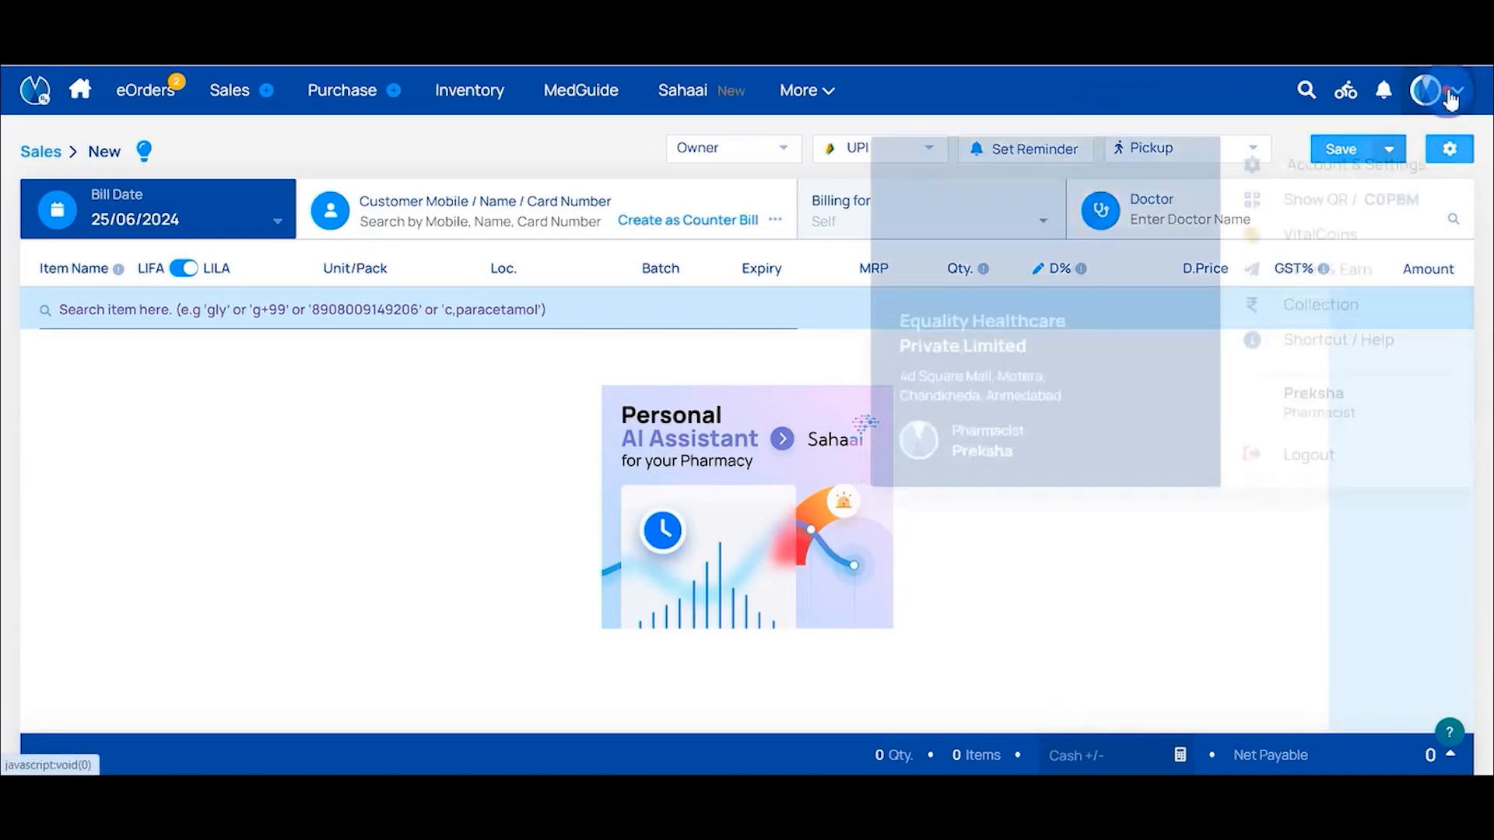
{"action": "left_click", "coordinate": [1313, 336]}
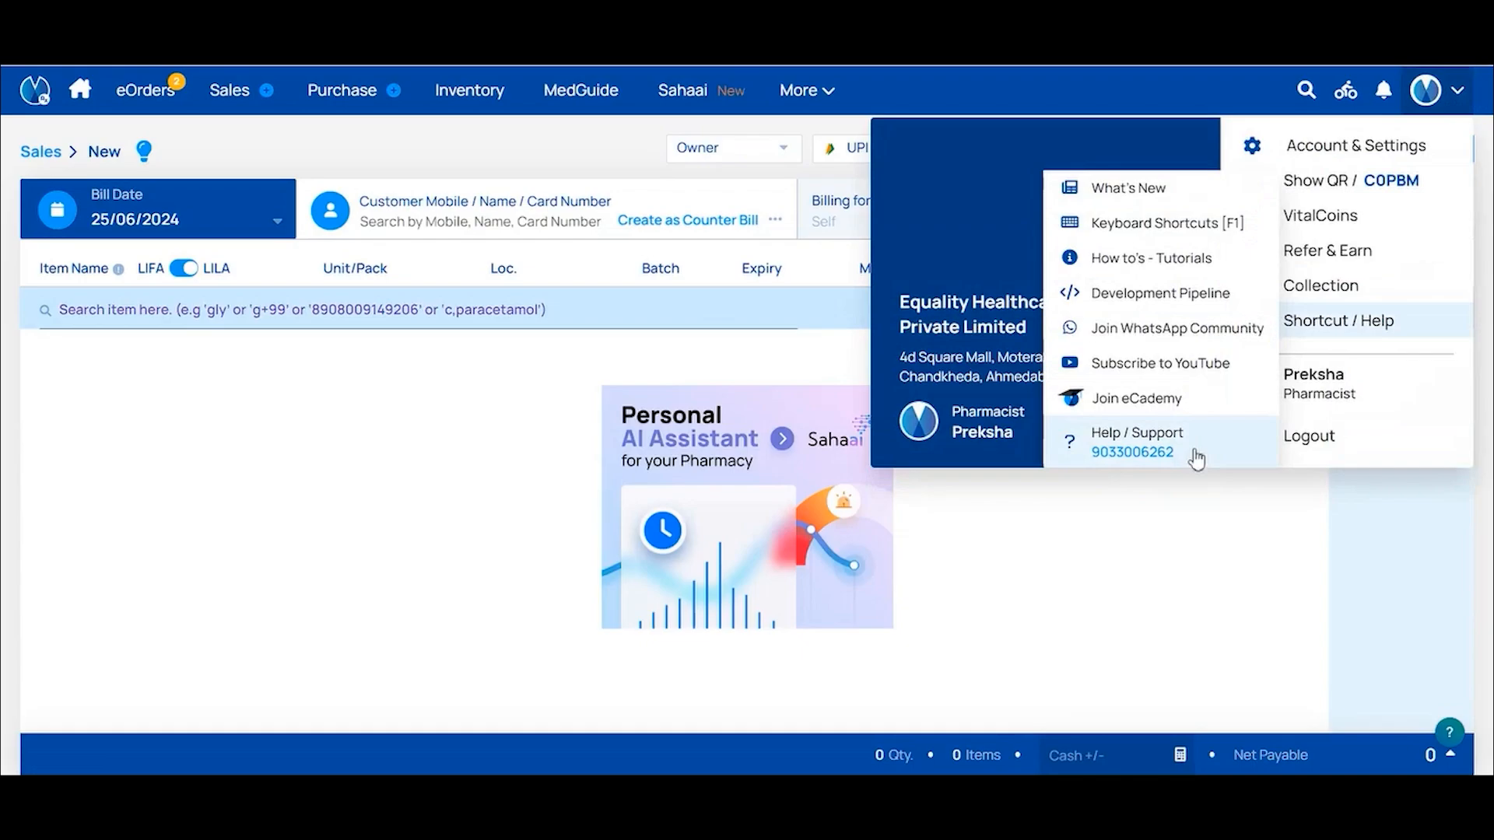